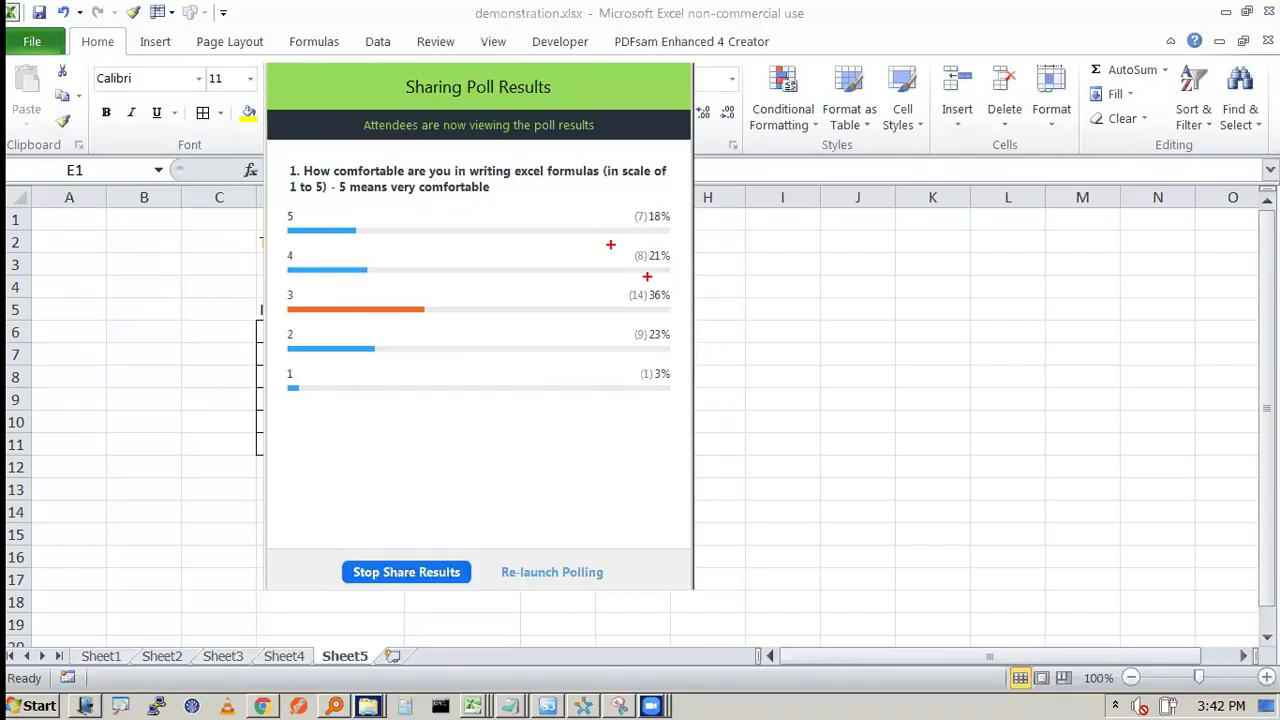
pyautogui.moveTo(672, 213)
pyautogui.mouseDown()
pyautogui.moveTo(645, 227)
pyautogui.moveTo(660, 197)
pyautogui.moveTo(640, 214)
pyautogui.mouseUp()
pyautogui.moveTo(374, 258); pyautogui.dragTo(424, 206)
pyautogui.moveTo(623, 282)
pyautogui.mouseDown()
pyautogui.moveTo(634, 410)
pyautogui.moveTo(637, 278)
pyautogui.mouseUp()
pyautogui.moveTo(265, 290); pyautogui.dragTo(480, 292)
pyautogui.moveTo(344, 312); pyautogui.dragTo(426, 290)
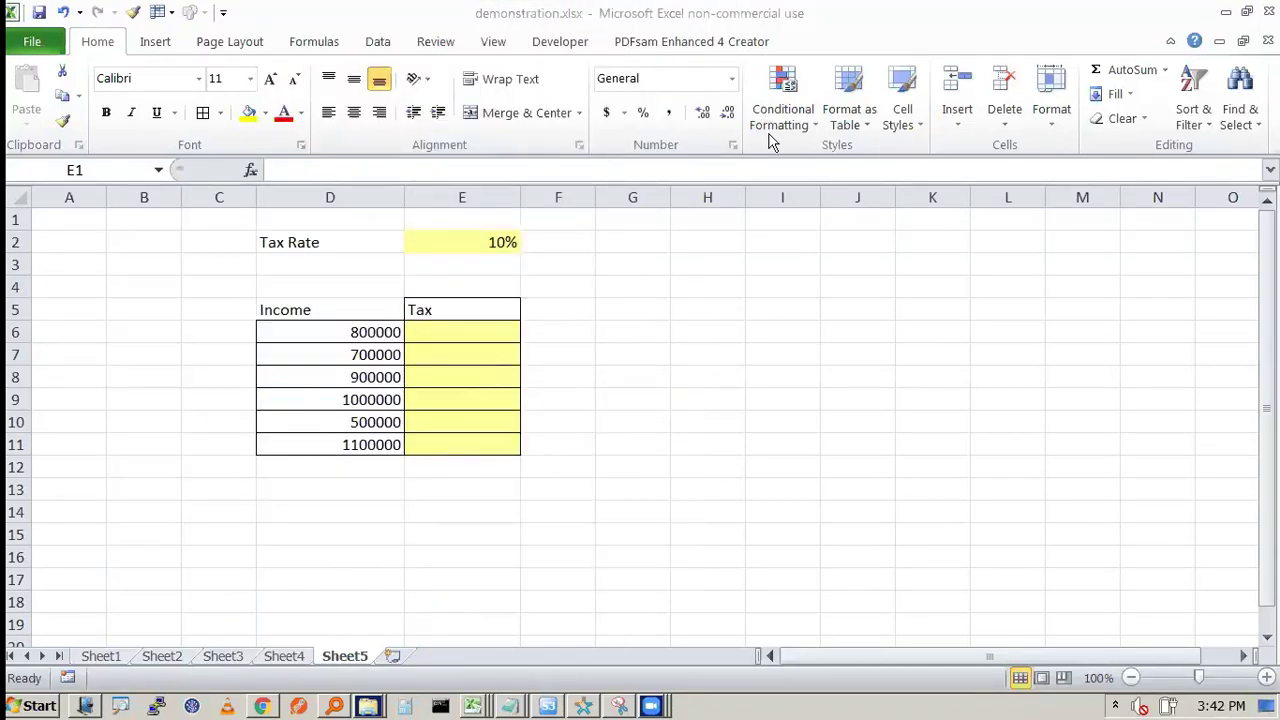
# Step: Enter the fully absolute reference $E$2 as plain text in cell I4
pyautogui.click(632, 332)
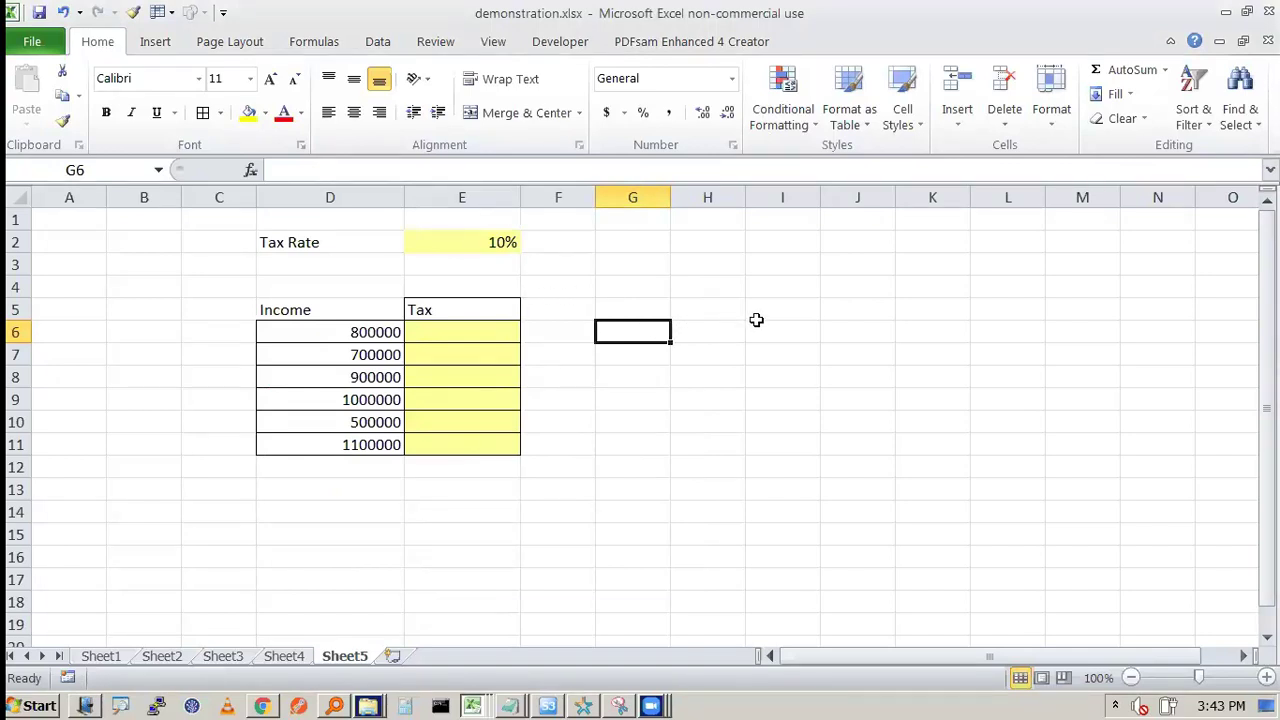
pyautogui.click(778, 287)
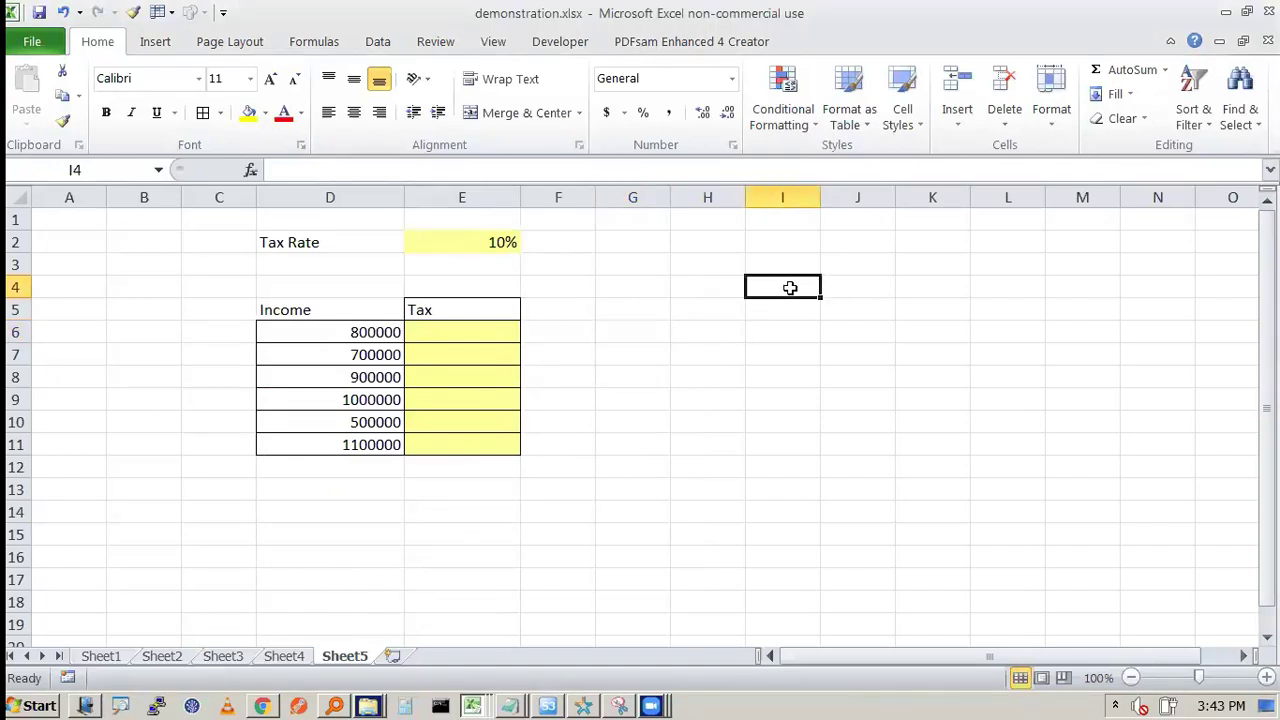
pyautogui.write('$A')
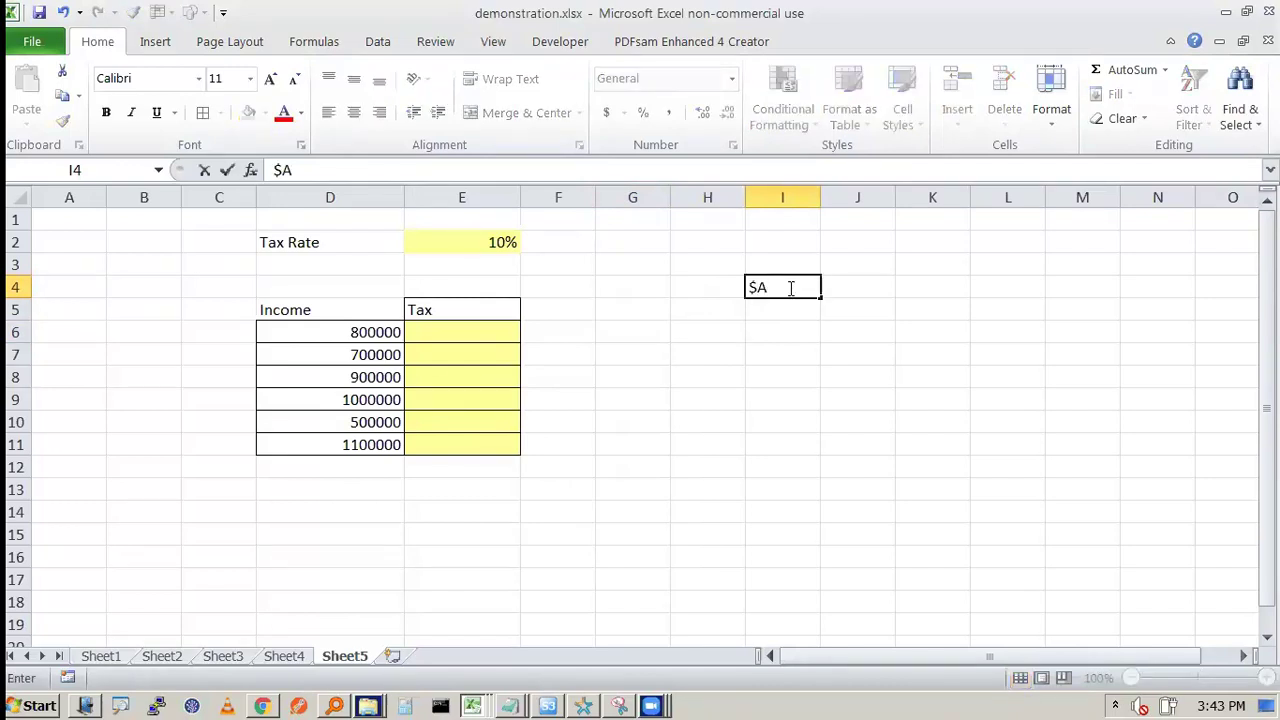
pyautogui.press('BackSpace')
pyautogui.press('BackSpace')
pyautogui.write('$E$2')
pyautogui.press('Return')
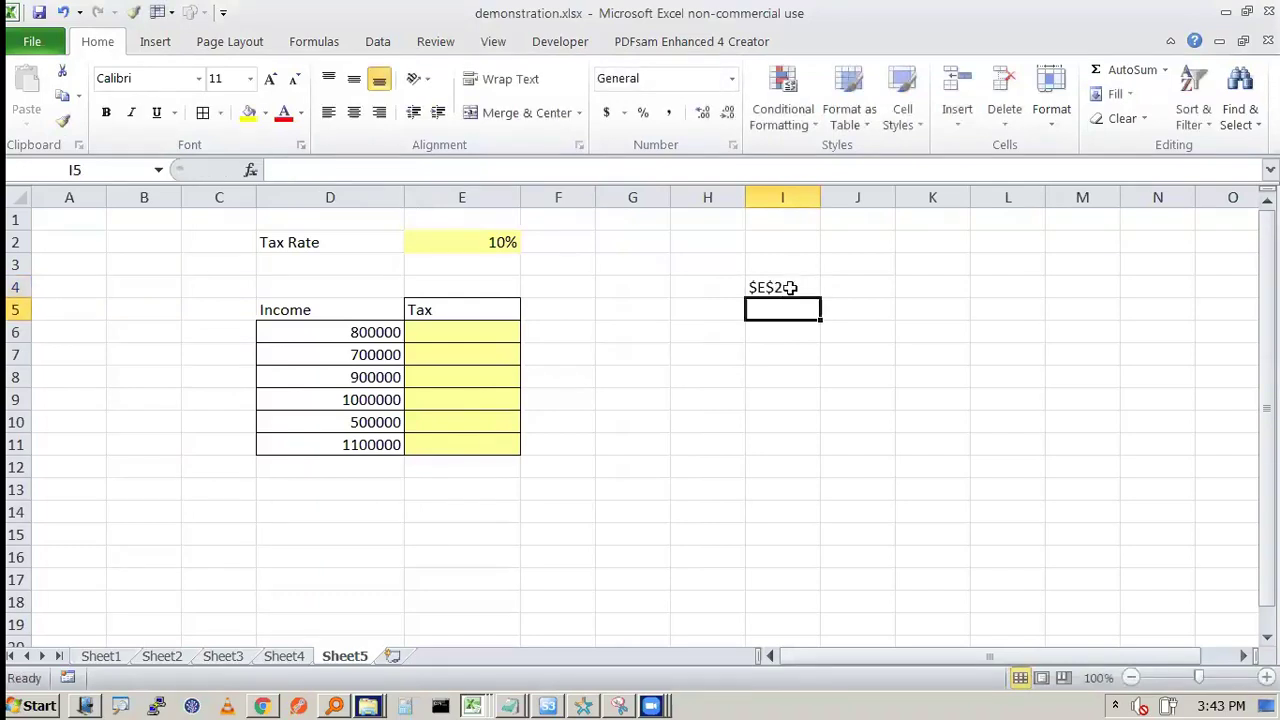
# Step: Enter the mixed references as plain text: $E2 in cell I5 and E$2 in cell I6
pyautogui.write('$E$')
pyautogui.press('BackSpace')
pyautogui.write('2')
pyautogui.press('Return')
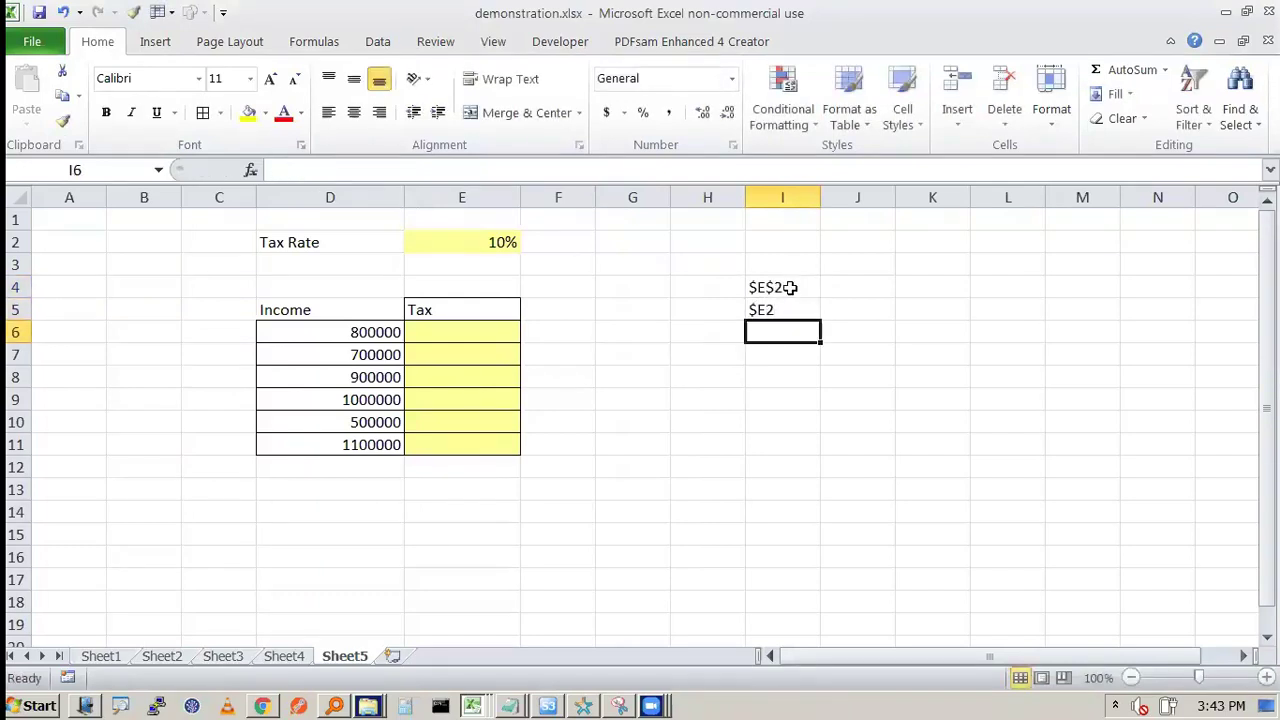
pyautogui.write('E$2')
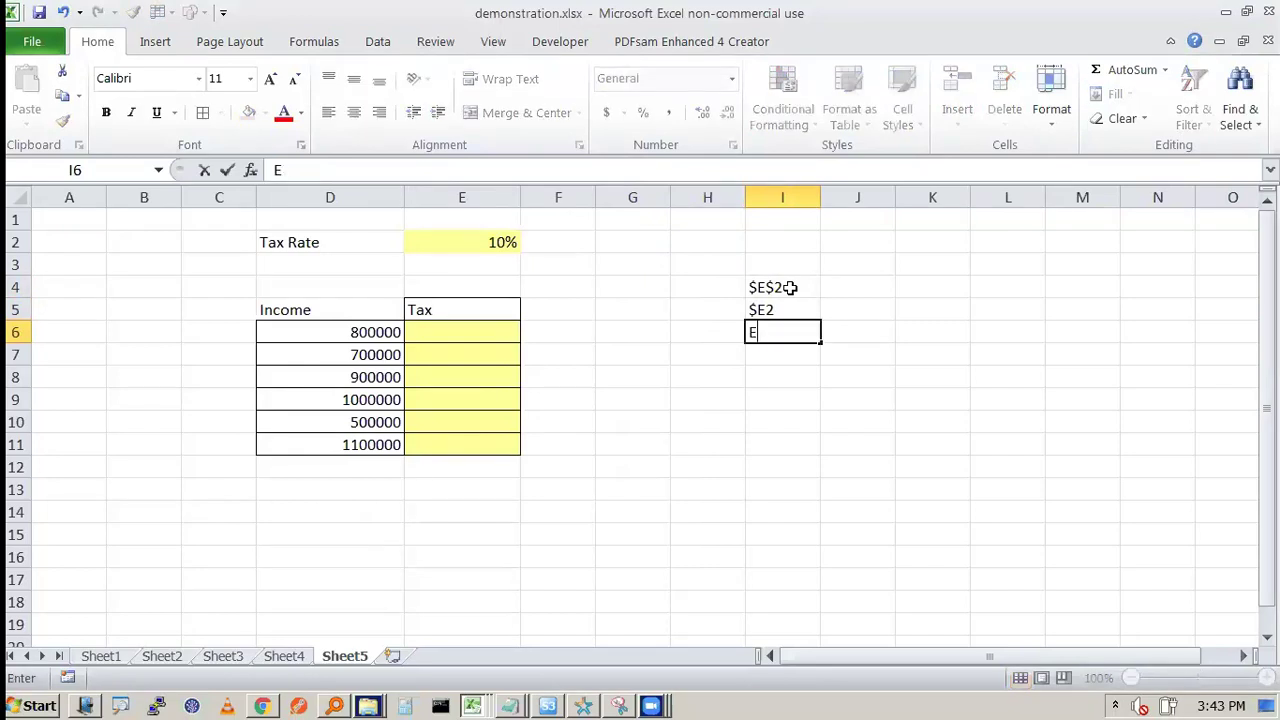
pyautogui.press('Return')
# Step: Enter the relative reference E2 as plain text in cell I7
pyautogui.write('E')
pyautogui.press('BackSpace')
pyautogui.press('BackSpace')
pyautogui.write('E')
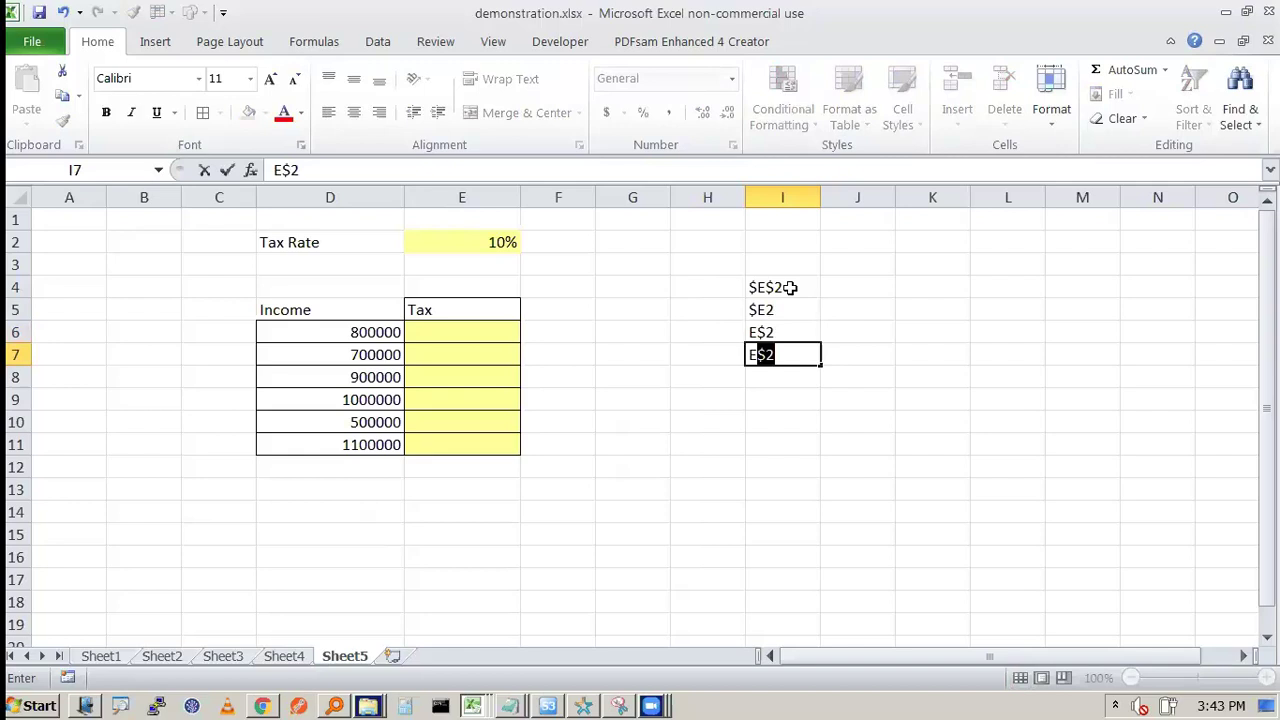
pyautogui.press('BackSpace')
pyautogui.write('2')
pyautogui.press('Return')
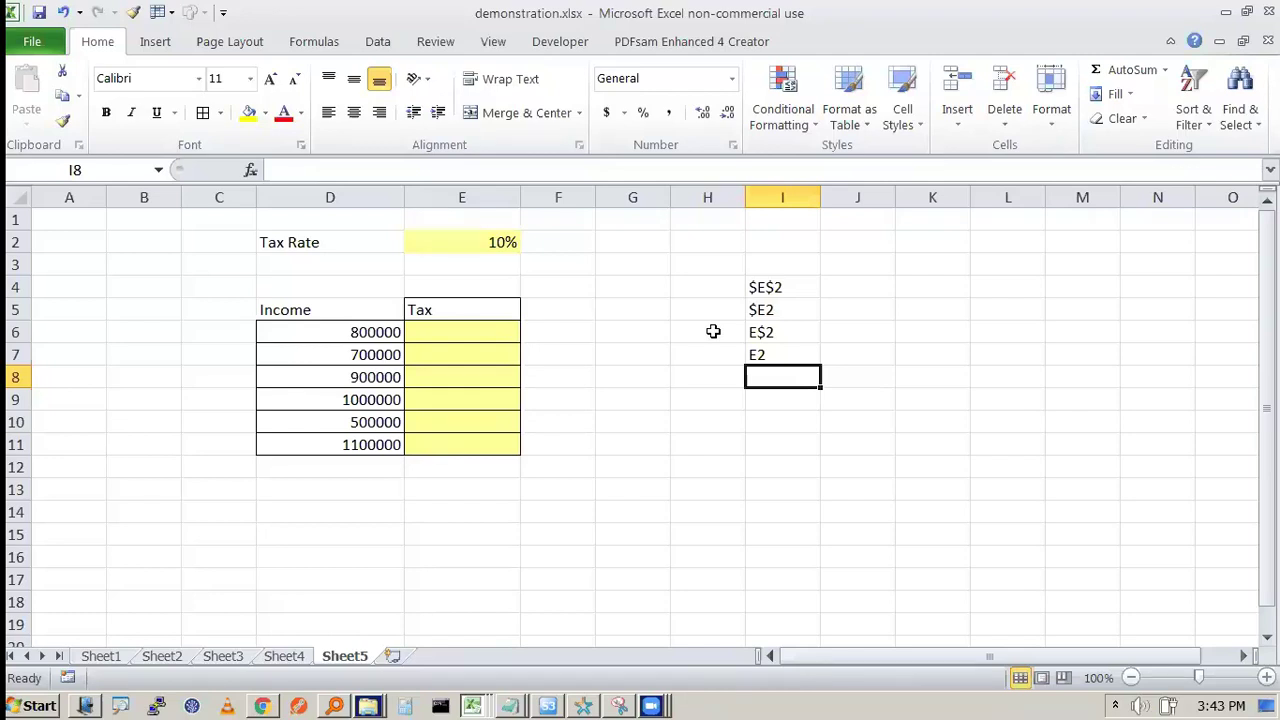
pyautogui.click(752, 287)
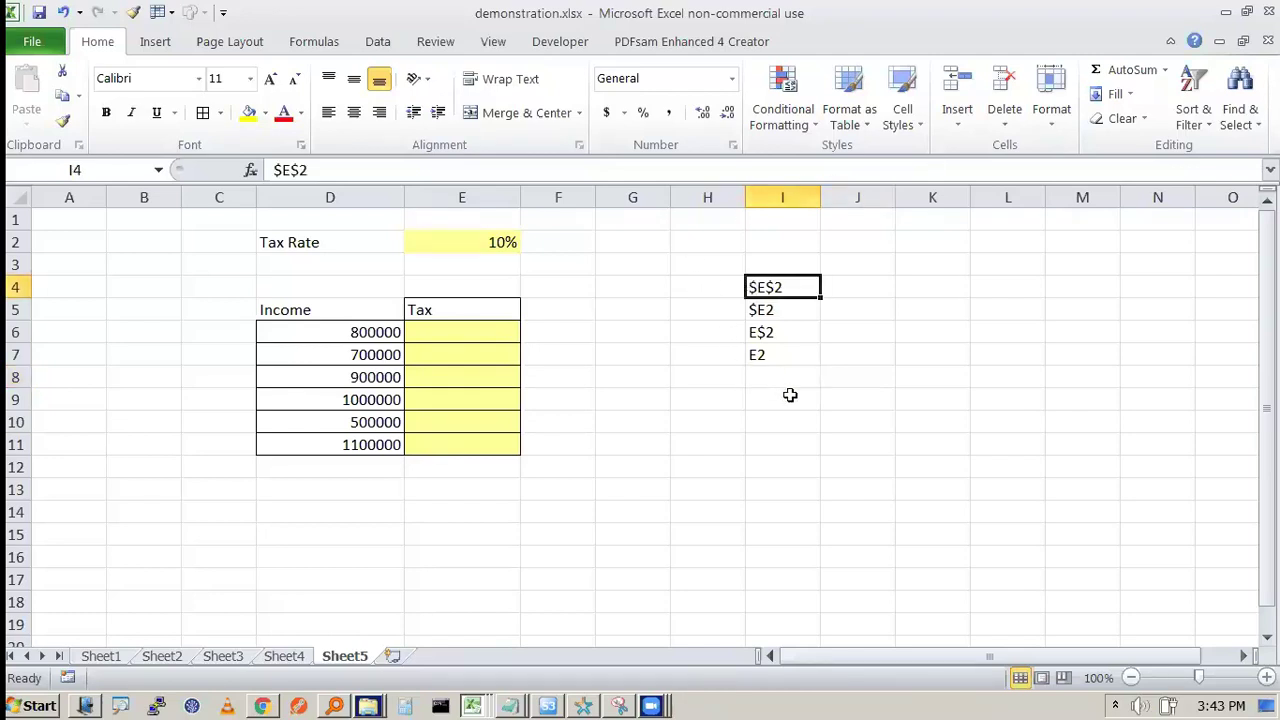
pyautogui.moveTo(771, 257)
pyautogui.mouseDown()
pyautogui.moveTo(777, 372)
pyautogui.moveTo(808, 326)
pyautogui.moveTo(819, 268)
pyautogui.mouseUp()
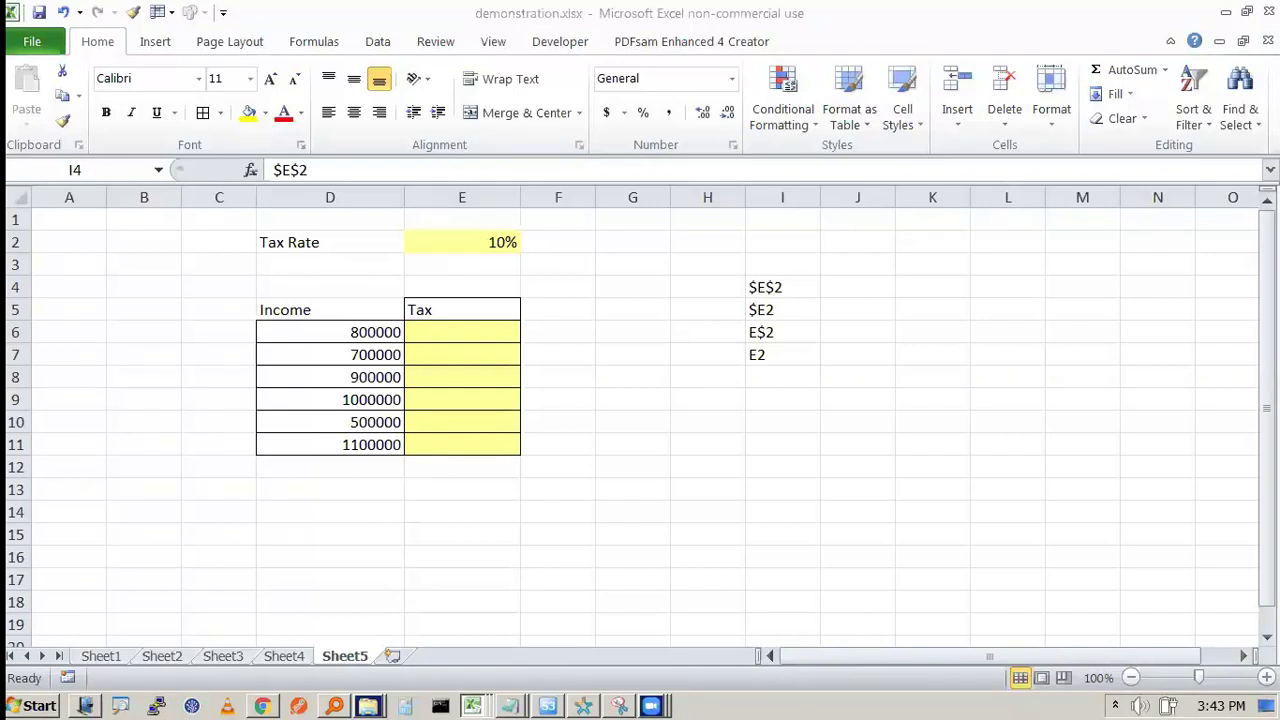
pyautogui.moveTo(758, 255)
pyautogui.mouseDown()
pyautogui.moveTo(832, 345)
pyautogui.moveTo(787, 278)
pyautogui.mouseUp()
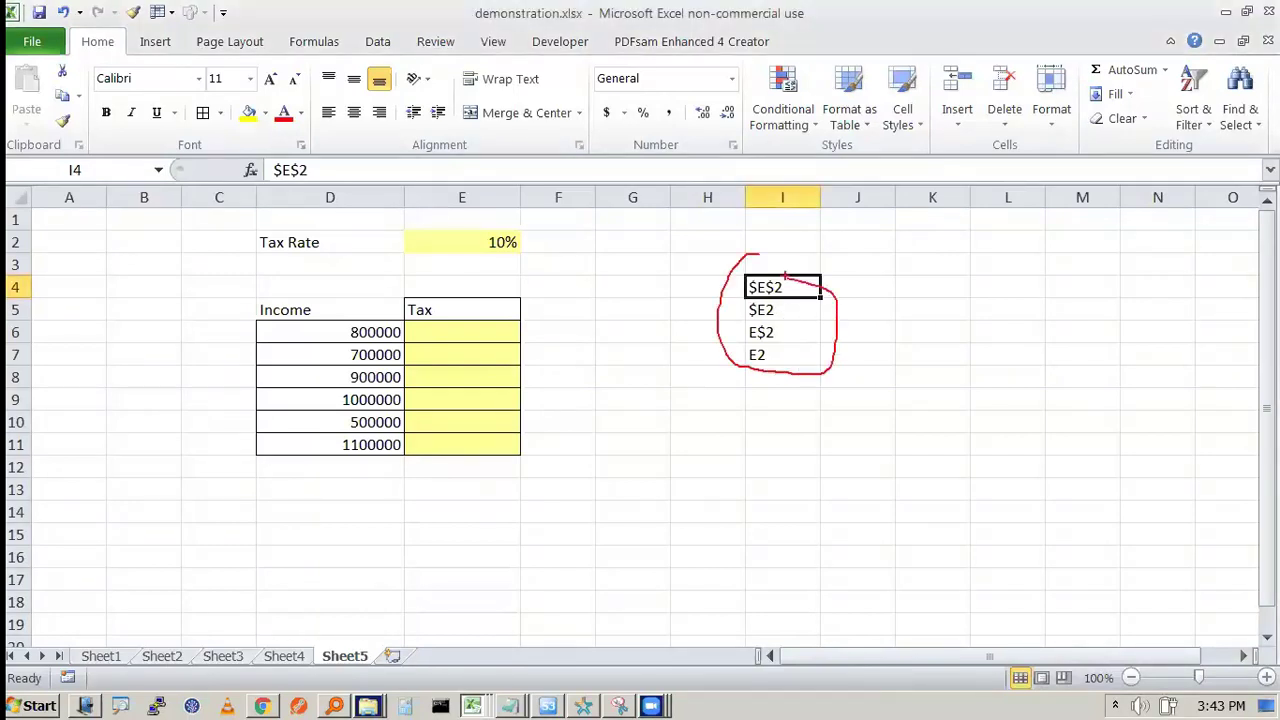
pyautogui.press('Escape')
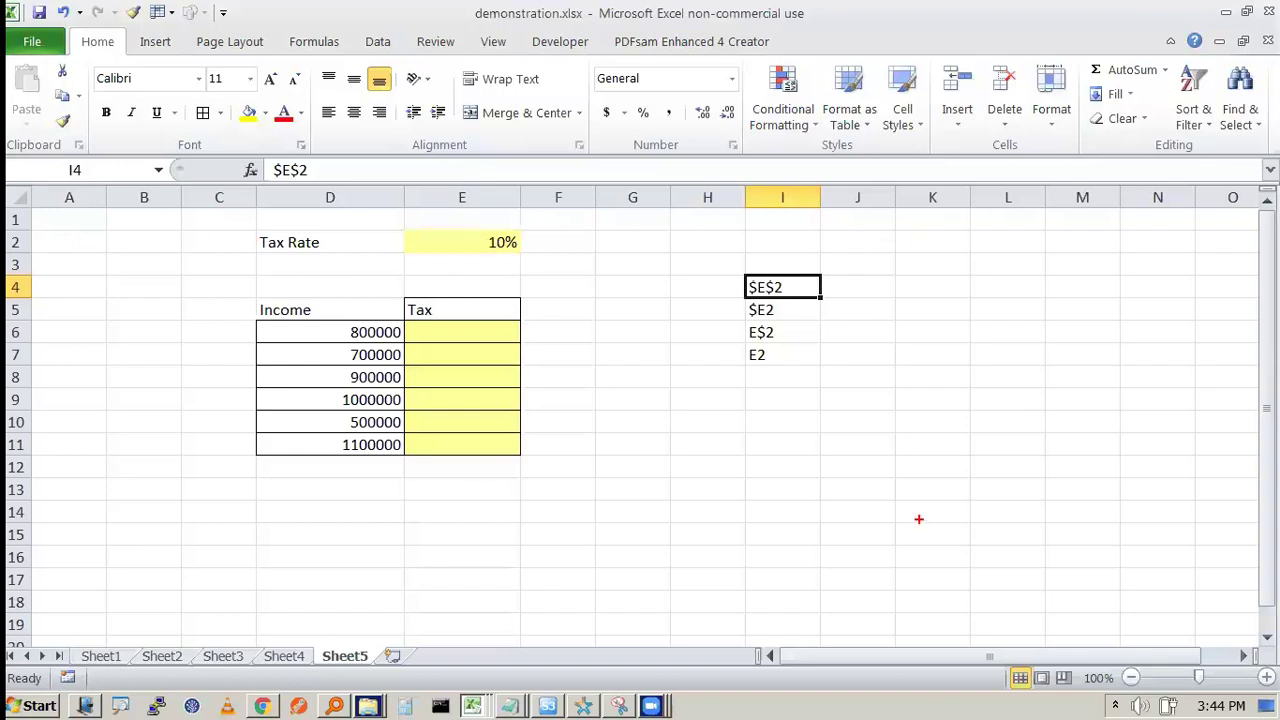
pyautogui.moveTo(70, 166)
pyautogui.mouseDown()
pyautogui.moveTo(70, 288)
pyautogui.moveTo(115, 272)
pyautogui.mouseUp()
pyautogui.moveTo(166, 188)
pyautogui.mouseDown()
pyautogui.moveTo(166, 304)
pyautogui.moveTo(184, 293)
pyautogui.mouseUp()
pyautogui.moveTo(254, 144)
pyautogui.mouseDown()
pyautogui.moveTo(214, 337)
pyautogui.moveTo(268, 332)
pyautogui.mouseUp()
pyautogui.moveTo(90, 184)
pyautogui.mouseDown()
pyautogui.moveTo(64, 212)
pyautogui.moveTo(101, 184)
pyautogui.moveTo(158, 195)
pyautogui.moveTo(160, 168)
pyautogui.moveTo(202, 182)
pyautogui.mouseUp()
pyautogui.moveTo(18, 490)
pyautogui.mouseDown()
pyautogui.moveTo(128, 490)
pyautogui.moveTo(105, 525)
pyautogui.mouseUp()
pyautogui.moveTo(12, 555)
pyautogui.mouseDown()
pyautogui.moveTo(98, 552)
pyautogui.moveTo(98, 610)
pyautogui.mouseUp()
pyautogui.moveTo(12, 443)
pyautogui.mouseDown()
pyautogui.moveTo(96, 440)
pyautogui.moveTo(62, 476)
pyautogui.mouseUp()
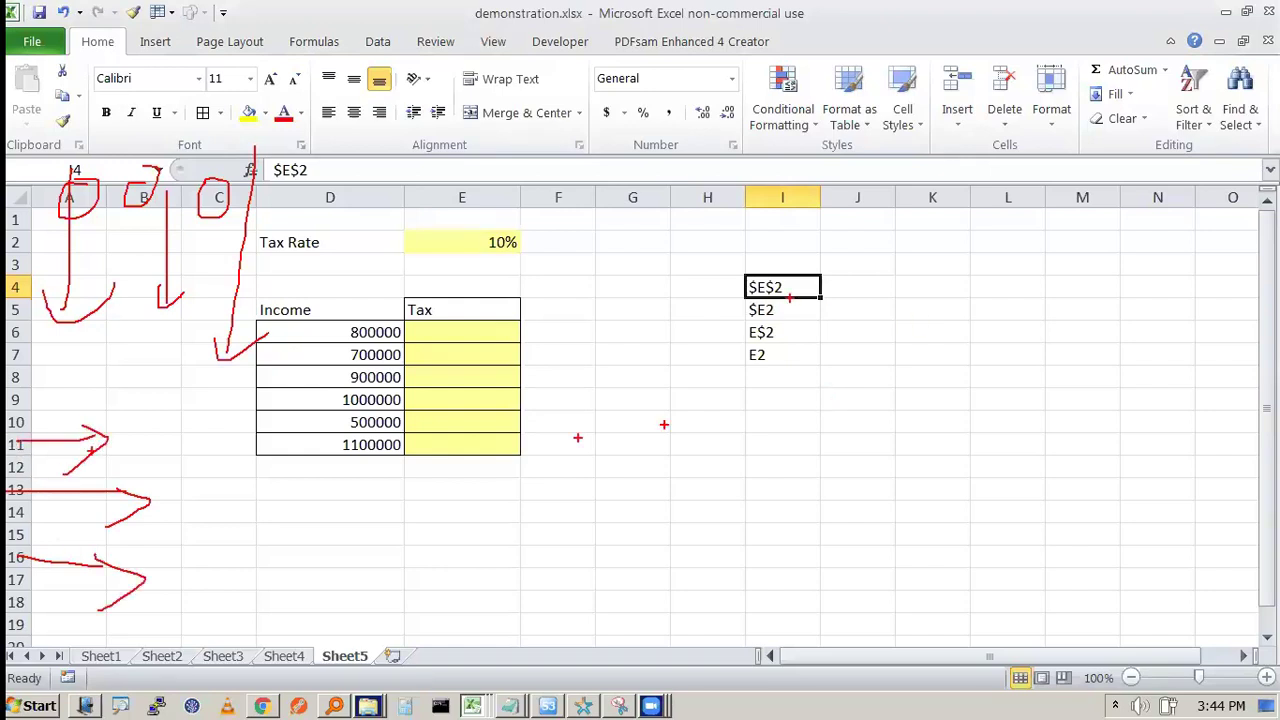
pyautogui.press('e')
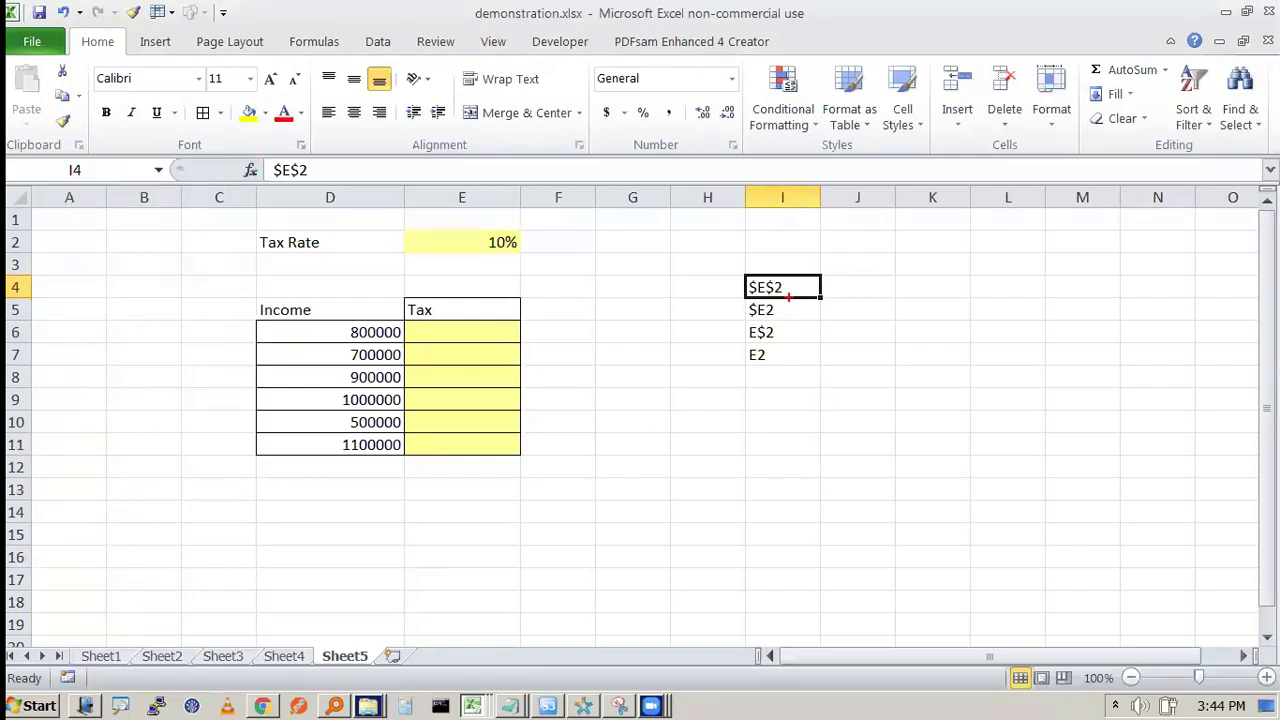
pyautogui.moveTo(465, 186)
pyautogui.mouseDown()
pyautogui.moveTo(478, 184)
pyautogui.moveTo(481, 222)
pyautogui.mouseUp()
pyautogui.moveTo(44, 250)
pyautogui.mouseDown()
pyautogui.moveTo(130, 244)
pyautogui.moveTo(119, 256)
pyautogui.mouseUp()
pyautogui.moveTo(531, 237)
pyautogui.mouseDown()
pyautogui.moveTo(485, 234)
pyautogui.moveTo(580, 233)
pyautogui.mouseUp()
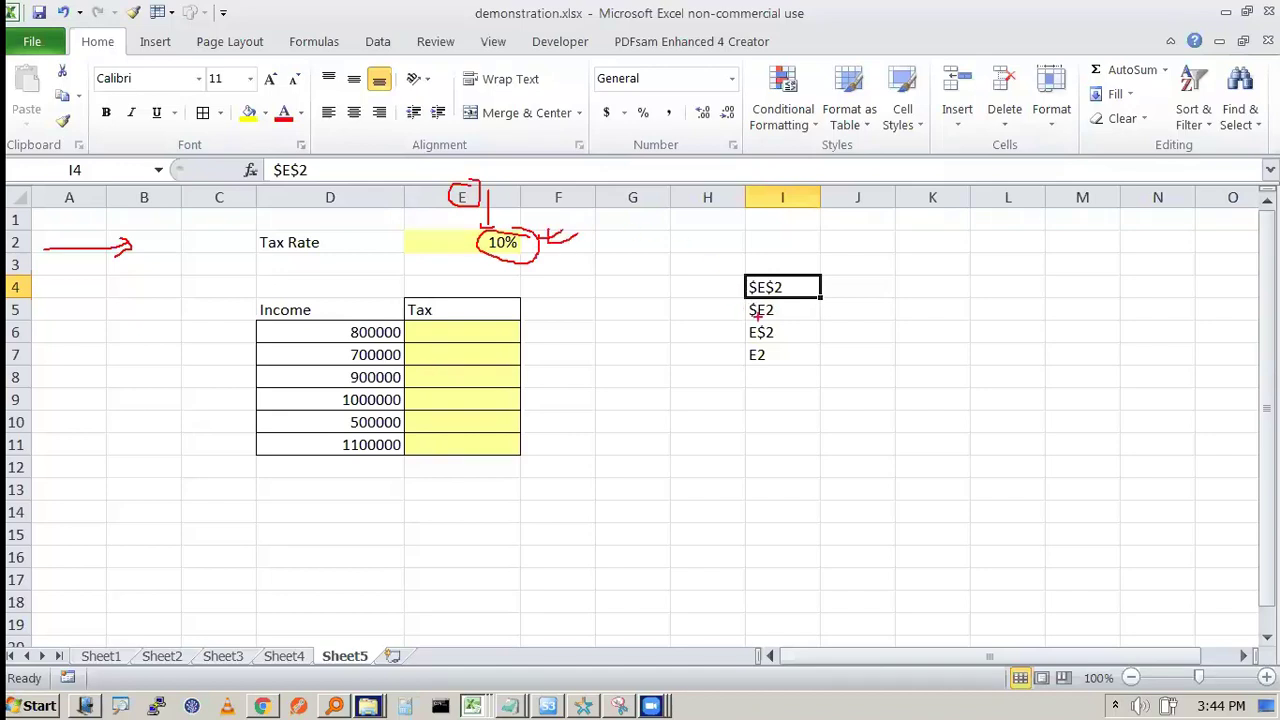
pyautogui.moveTo(760, 324); pyautogui.dragTo(801, 322)
pyautogui.moveTo(728, 262)
pyautogui.mouseDown()
pyautogui.moveTo(796, 258)
pyautogui.moveTo(745, 375)
pyautogui.moveTo(760, 251)
pyautogui.mouseUp()
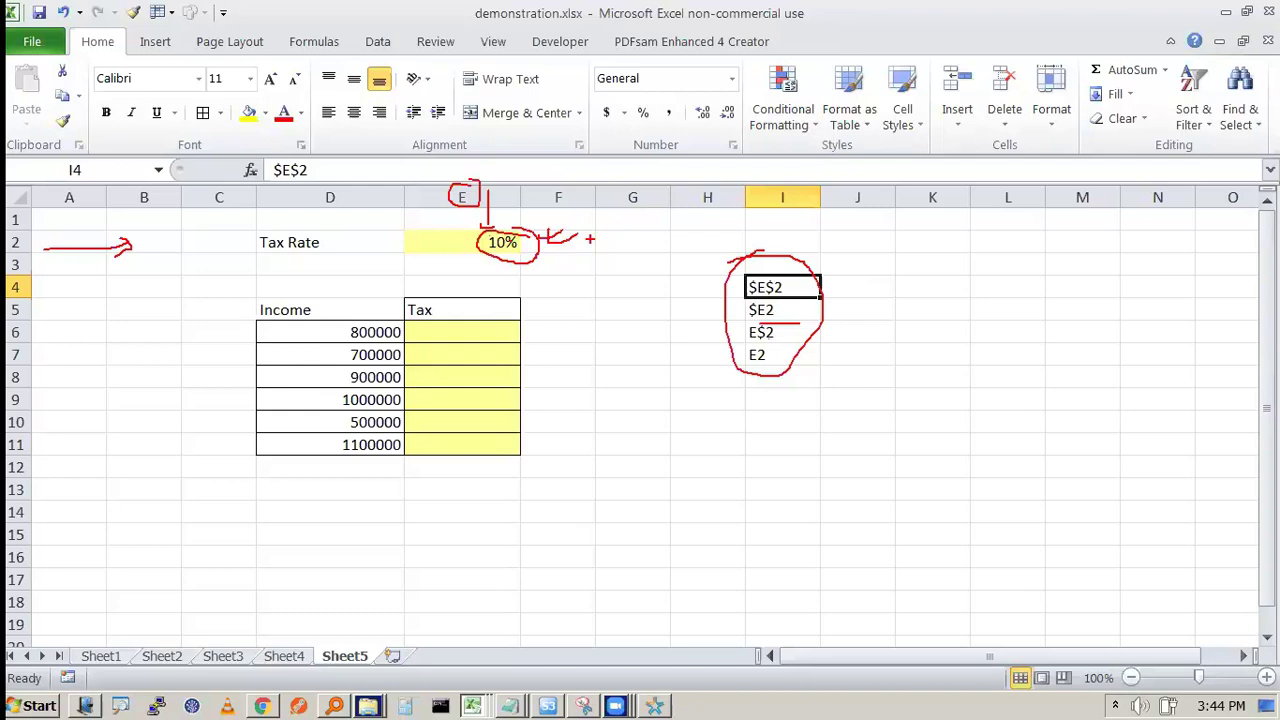
pyautogui.press('Escape')
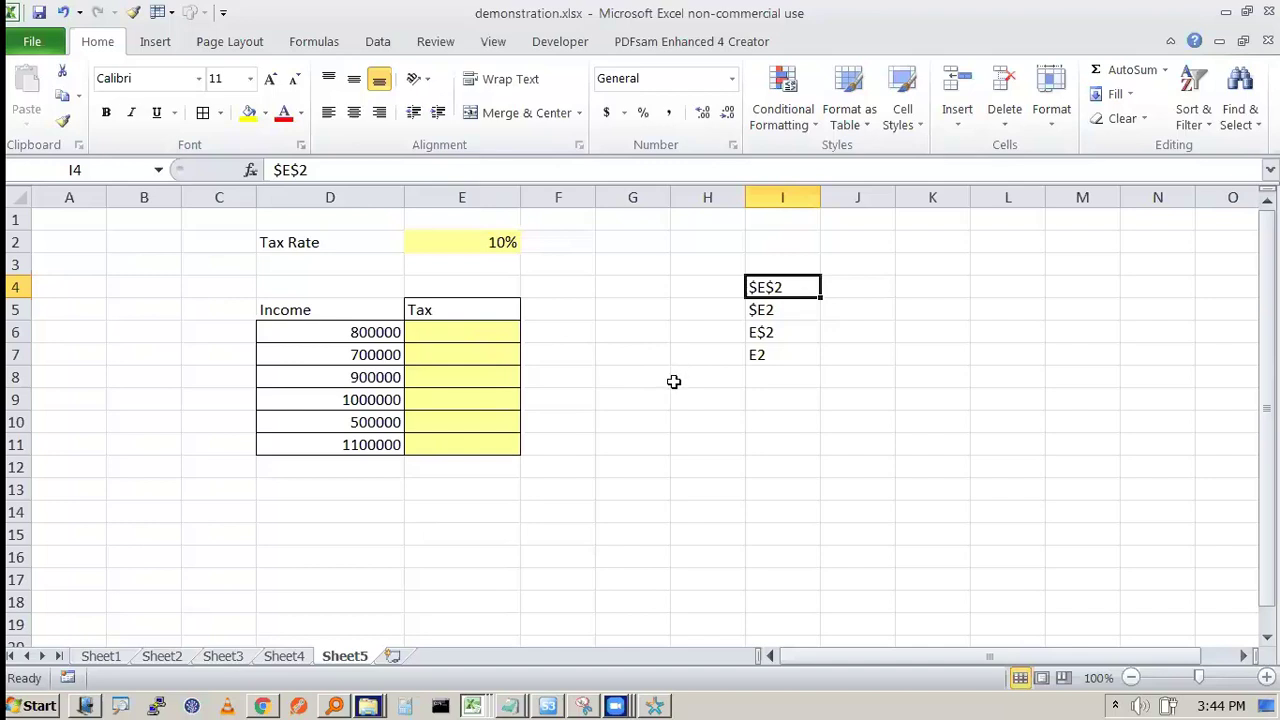
pyautogui.click(698, 435)
pyautogui.write('=')
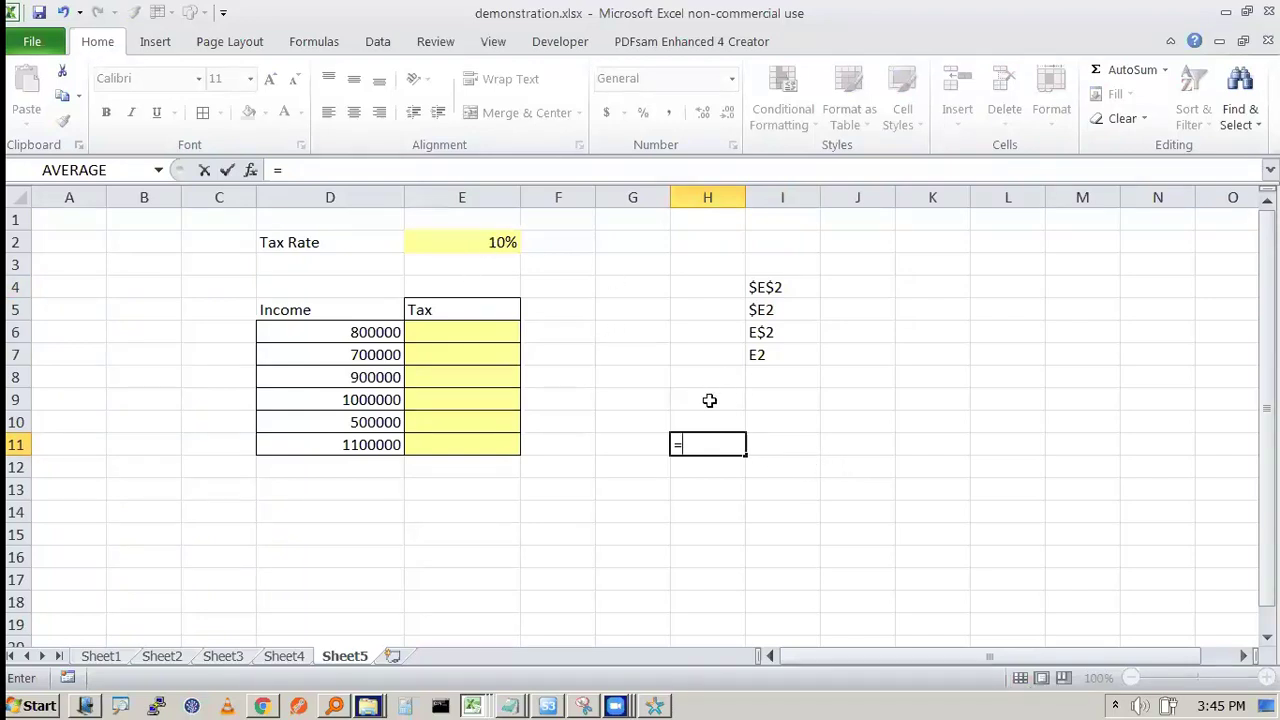
pyautogui.write('e2')
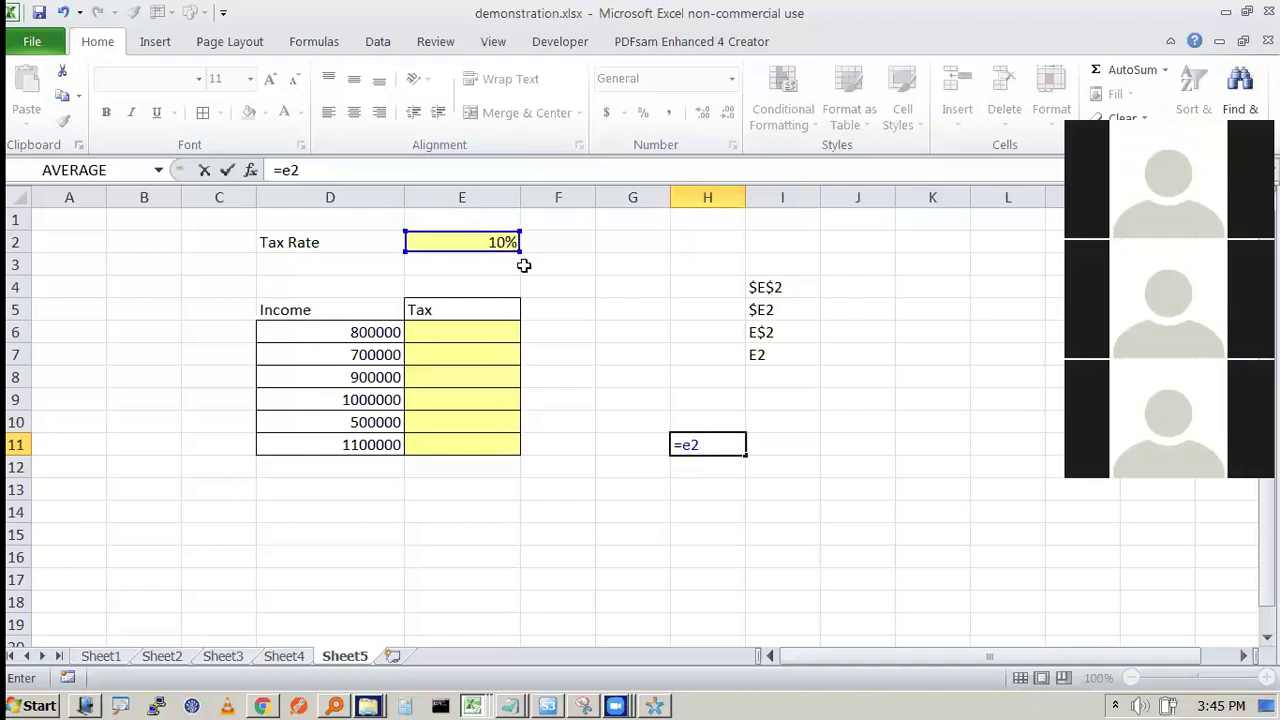
pyautogui.moveTo(500, 200)
pyautogui.mouseDown()
pyautogui.moveTo(540, 245)
pyautogui.moveTo(520, 205)
pyautogui.mouseUp()
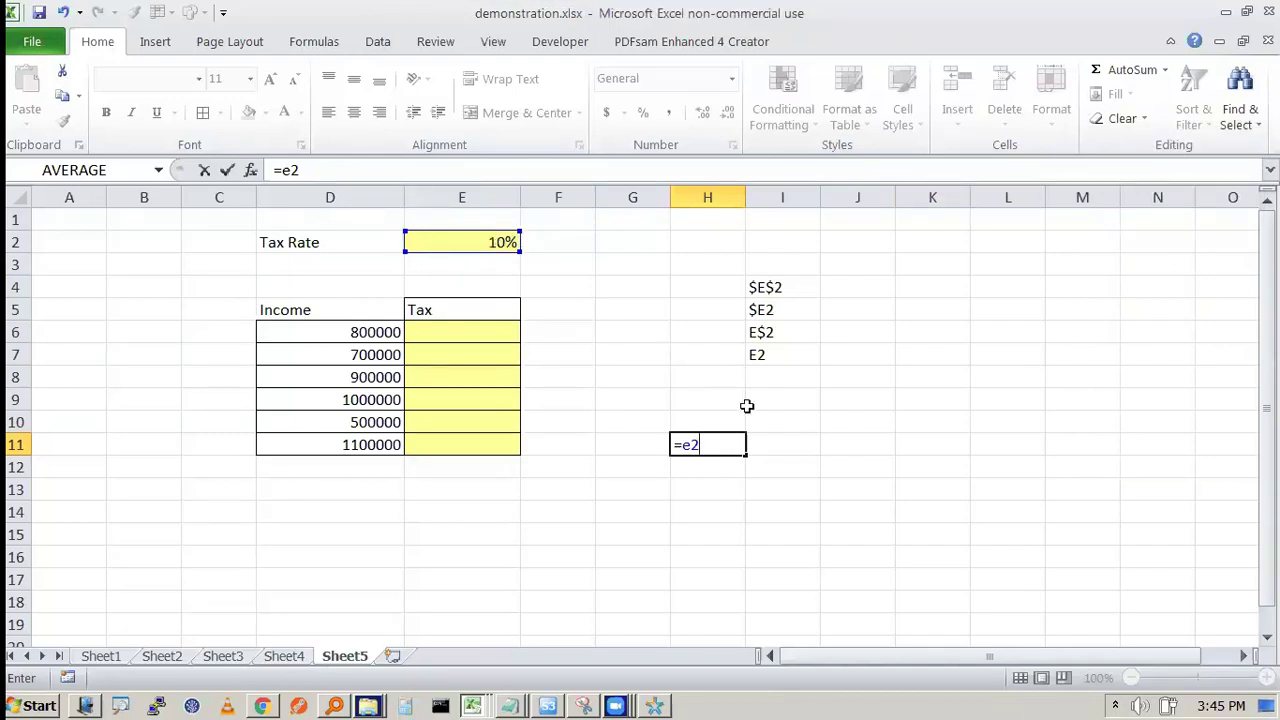
pyautogui.press('Escape')
pyautogui.write('=')
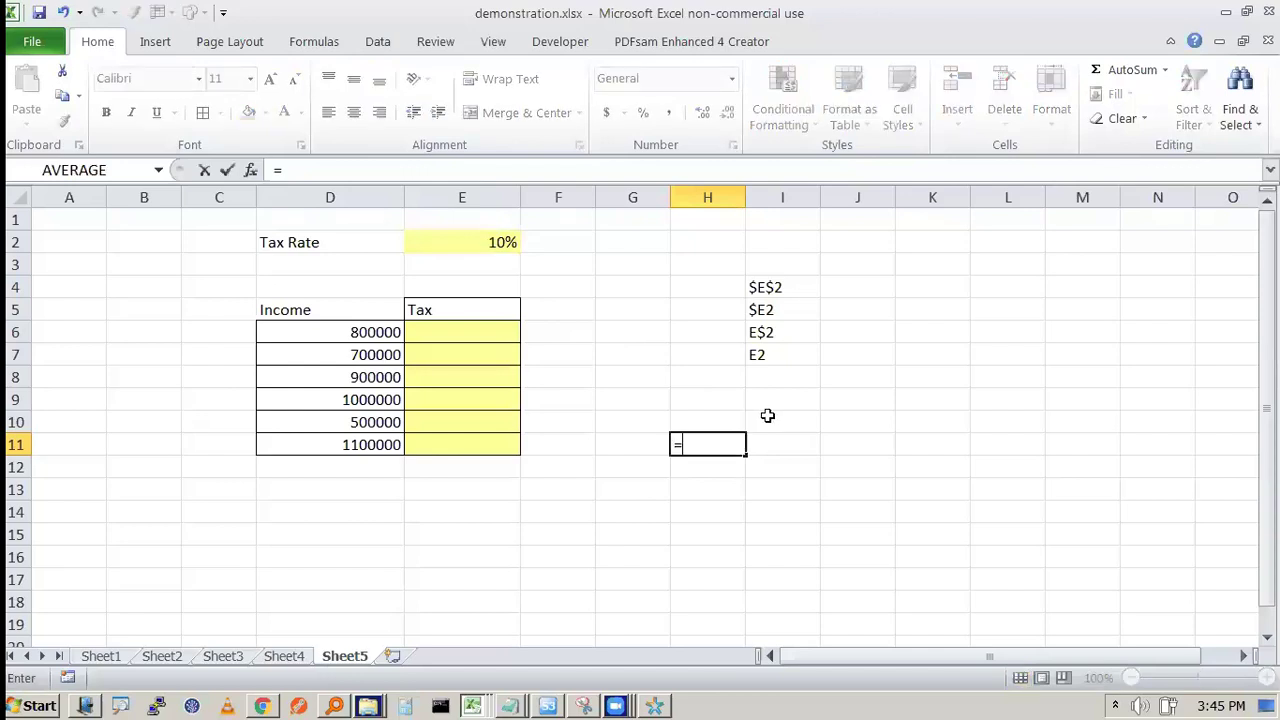
pyautogui.click(486, 240)
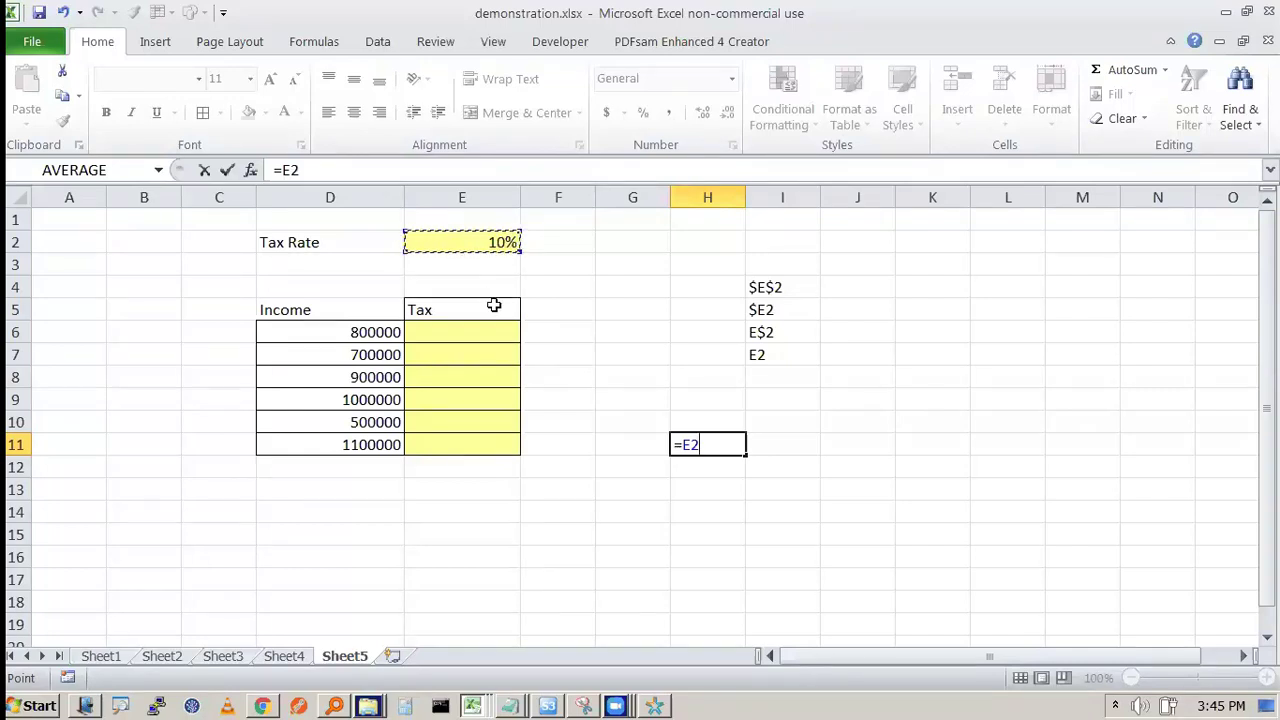
pyautogui.write('*')
pyautogui.click(380, 334)
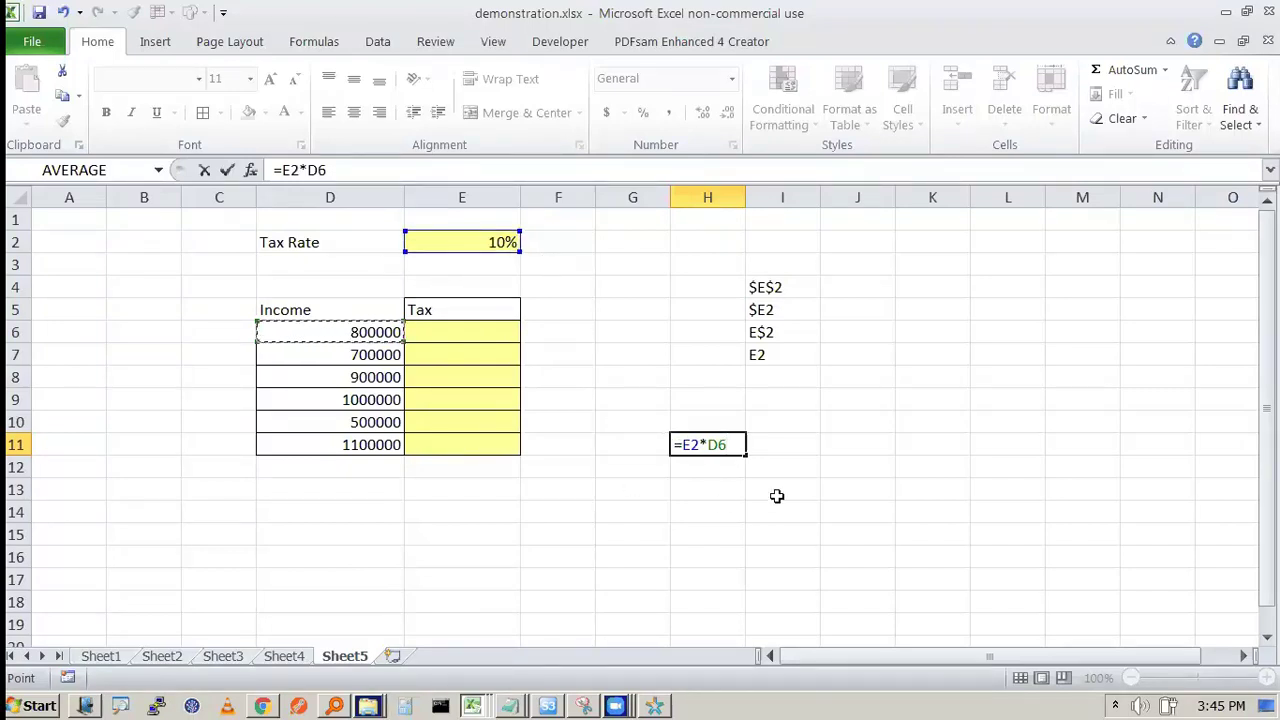
pyautogui.doubleClick(714, 445)
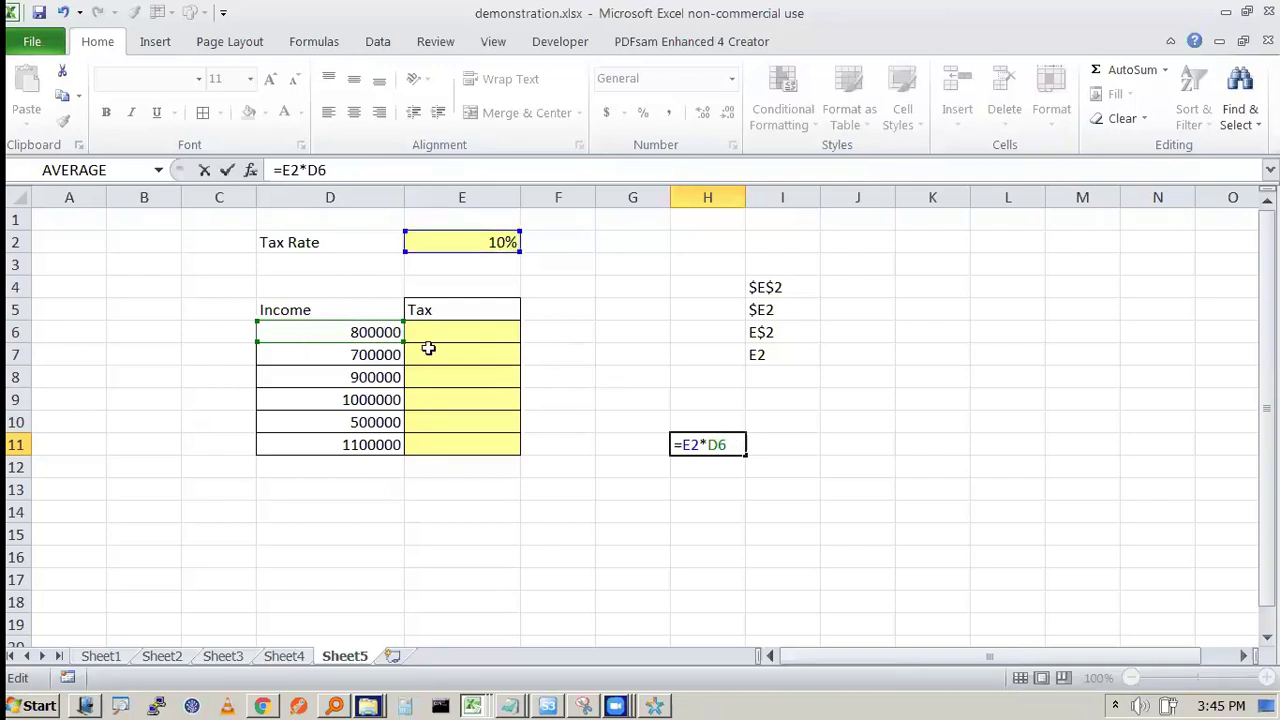
pyautogui.moveTo(729, 445); pyautogui.dragTo(700, 445)
pyautogui.press('BackSpace')
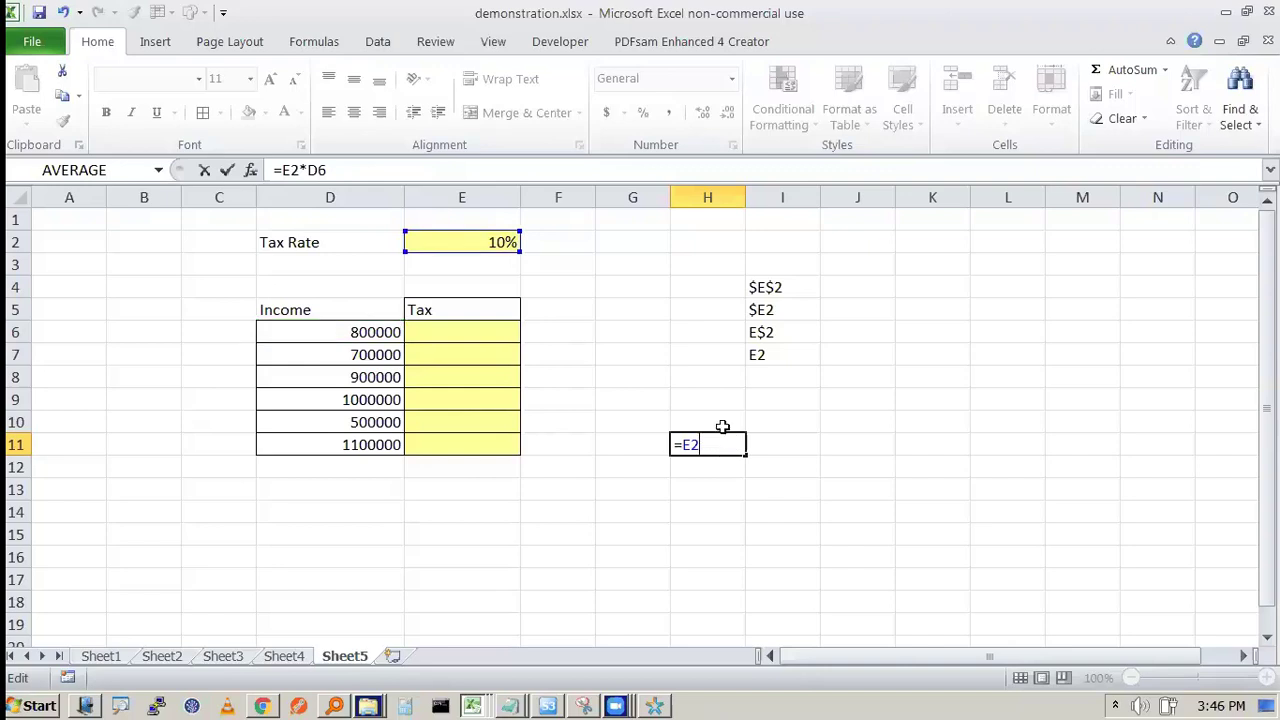
pyautogui.write('*')
pyautogui.click(376, 340)
pyautogui.click(358, 378)
pyautogui.click(342, 444)
pyautogui.click(735, 290)
pyautogui.click(780, 355)
pyautogui.click(945, 440)
pyautogui.click(862, 508)
pyautogui.click(631, 502)
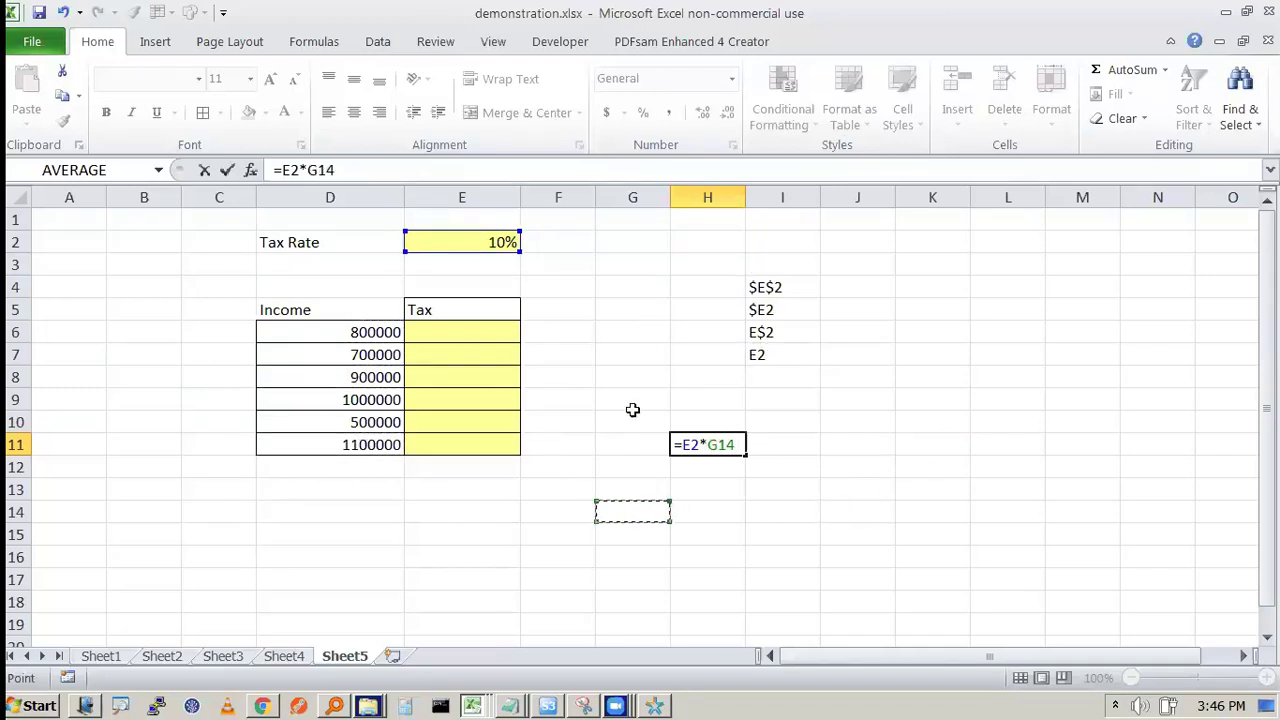
pyautogui.press('Escape')
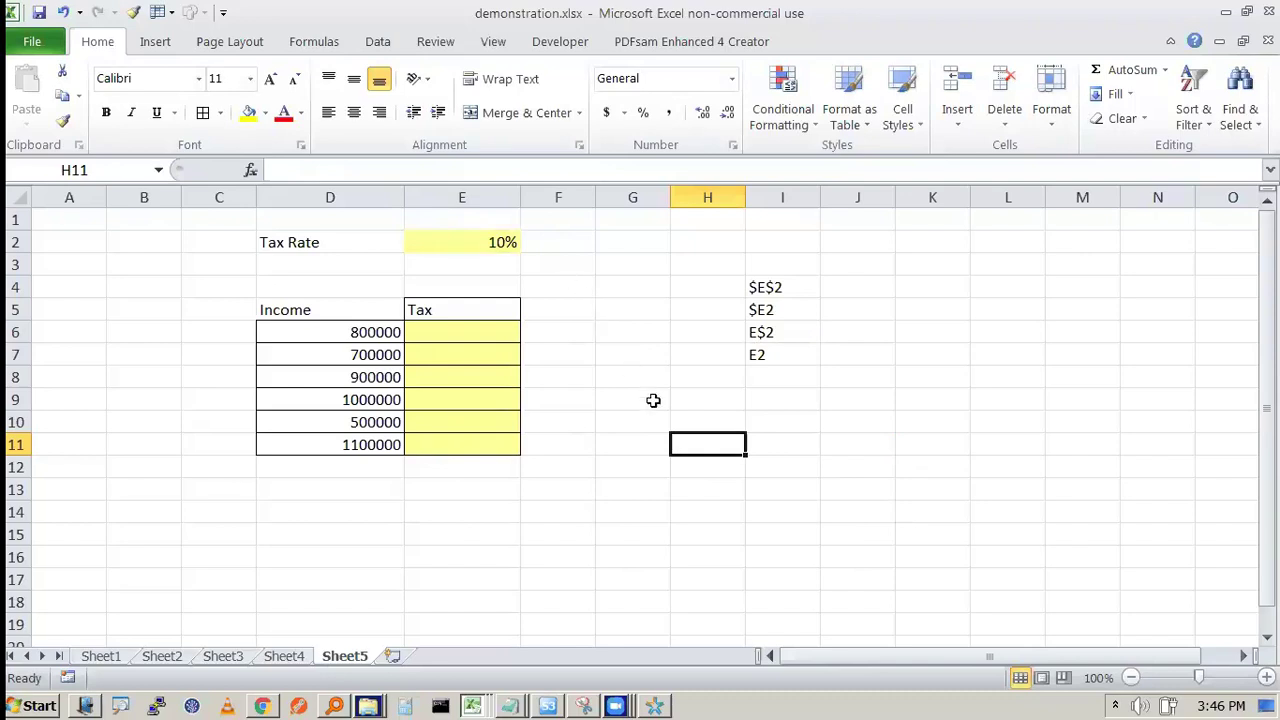
pyautogui.moveTo(515, 225)
pyautogui.mouseDown()
pyautogui.moveTo(474, 232)
pyautogui.moveTo(540, 250)
pyautogui.moveTo(518, 222)
pyautogui.moveTo(613, 230)
pyautogui.mouseUp()
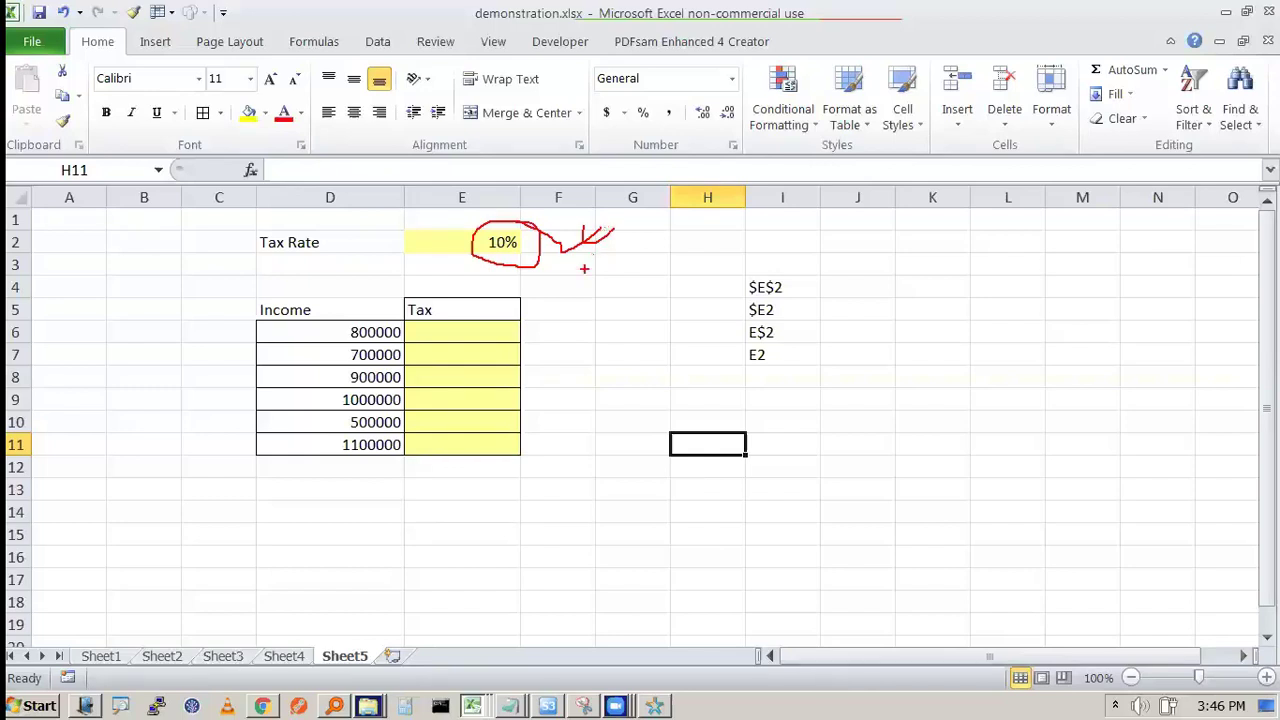
pyautogui.moveTo(465, 328); pyautogui.dragTo(434, 340)
pyautogui.moveTo(389, 320)
pyautogui.mouseDown()
pyautogui.moveTo(360, 321)
pyautogui.moveTo(396, 357)
pyautogui.mouseUp()
pyautogui.moveTo(492, 252)
pyautogui.mouseDown()
pyautogui.moveTo(540, 256)
pyautogui.moveTo(505, 248)
pyautogui.mouseUp()
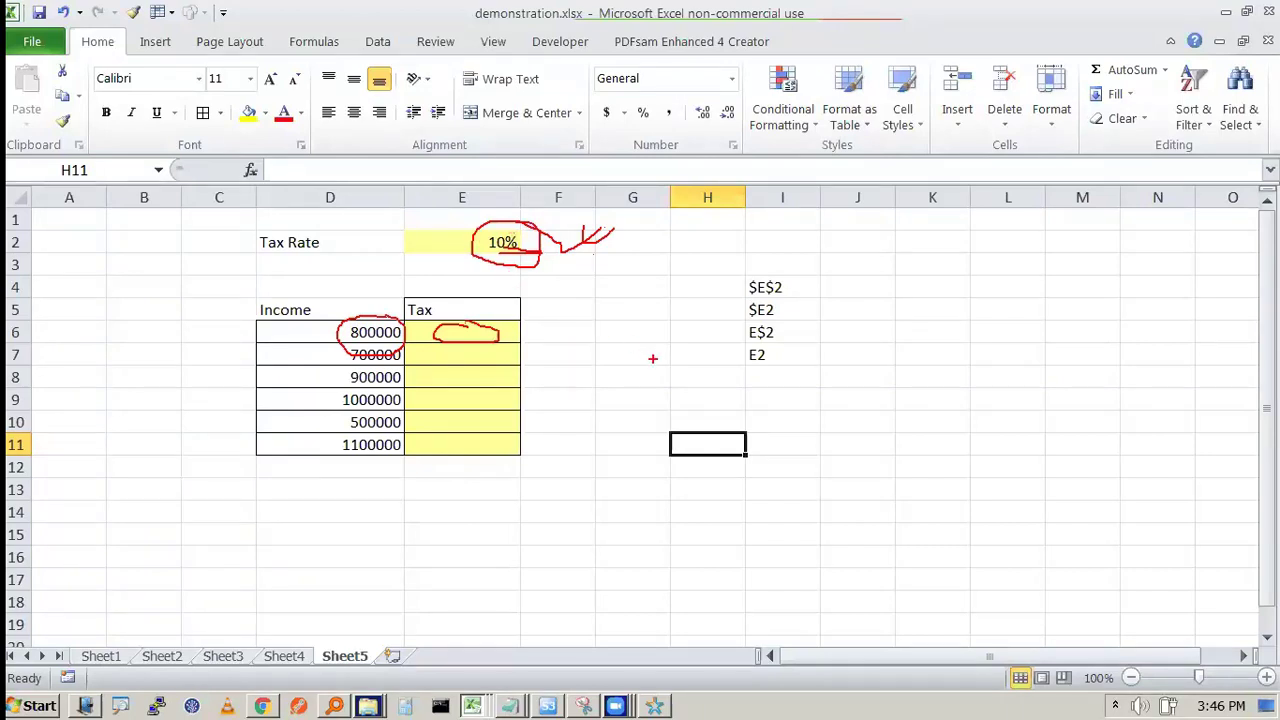
pyautogui.press('Escape')
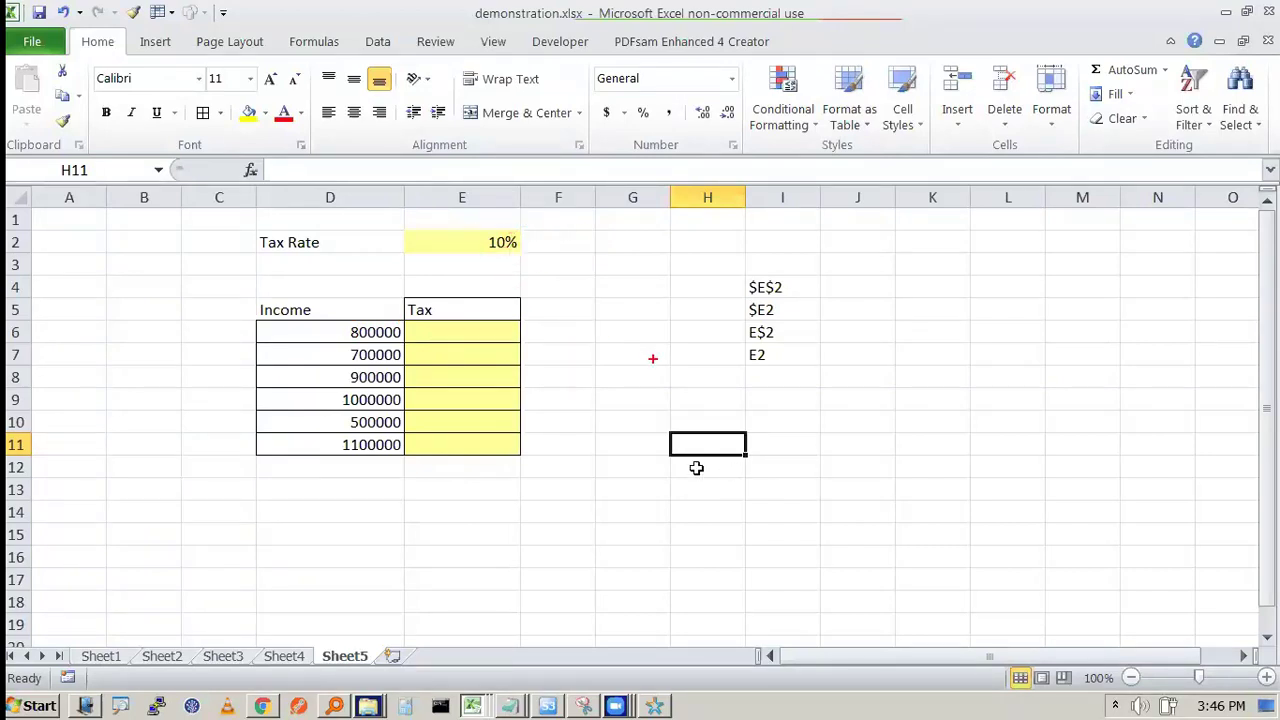
# Step: Enter the formula =D6*E2 in cell E6 to calculate the tax on the first income
pyautogui.click(503, 330)
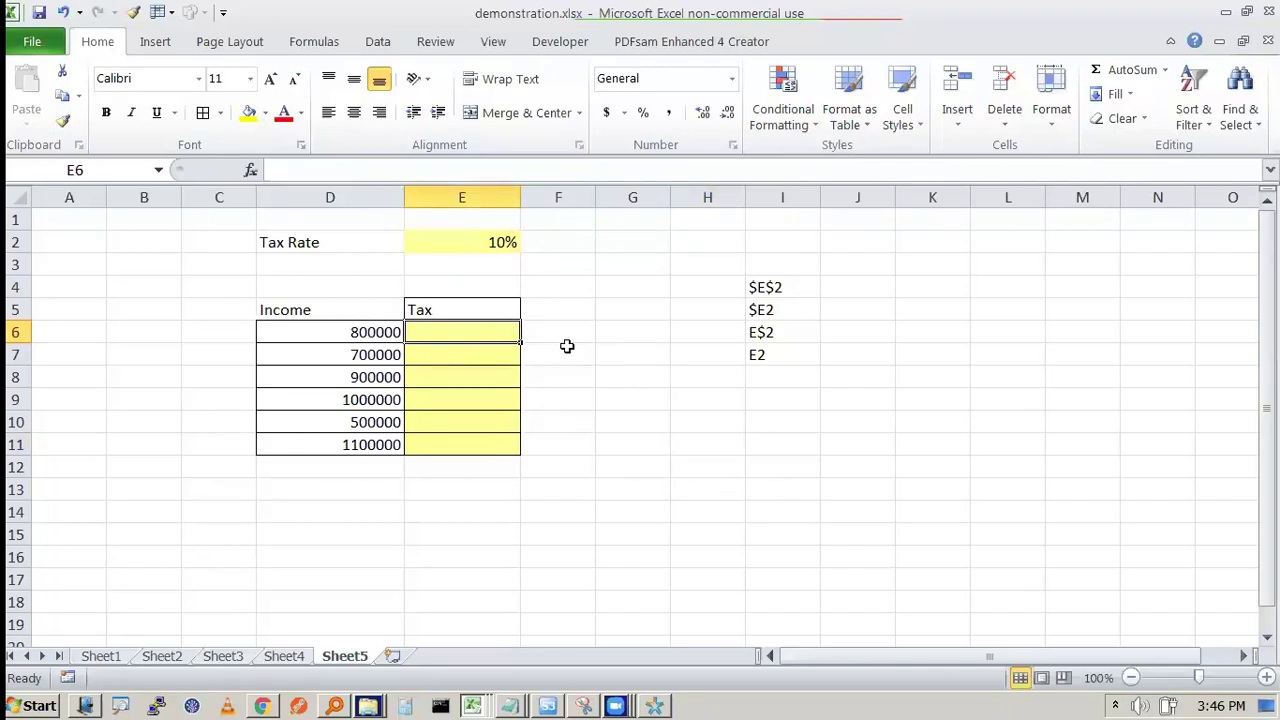
pyautogui.write('=')
pyautogui.click(358, 334)
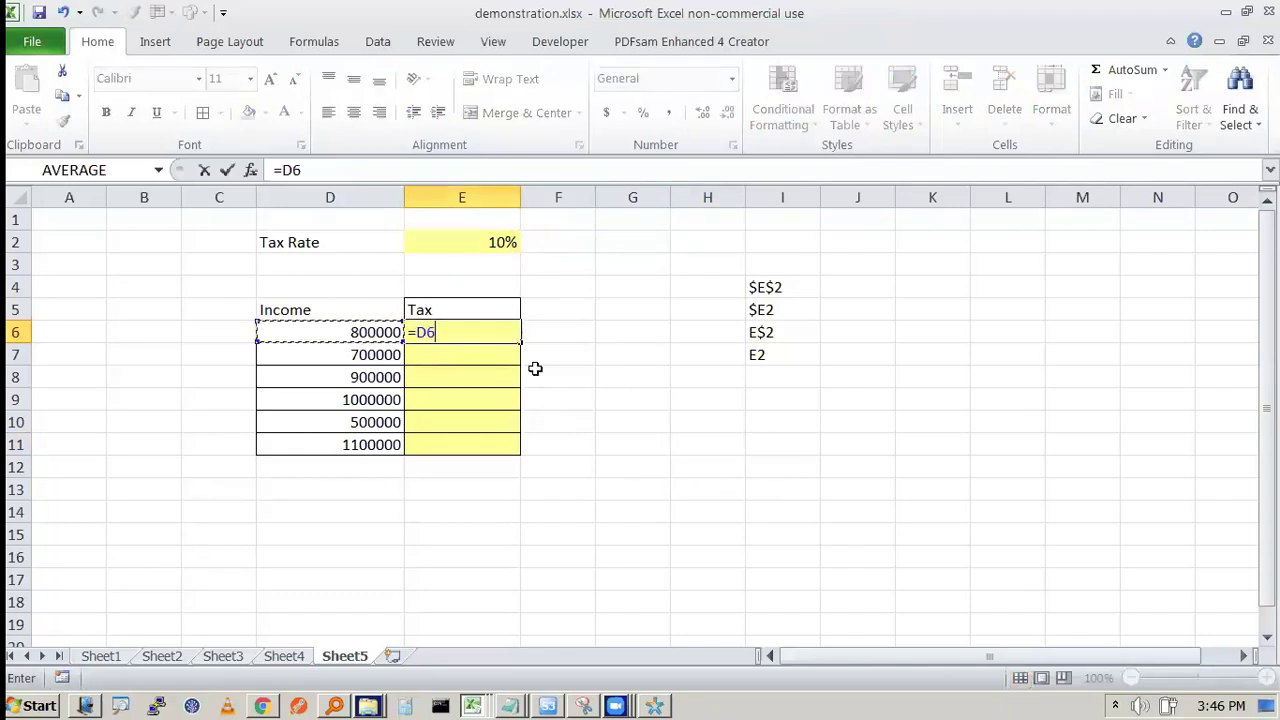
pyautogui.write('*')
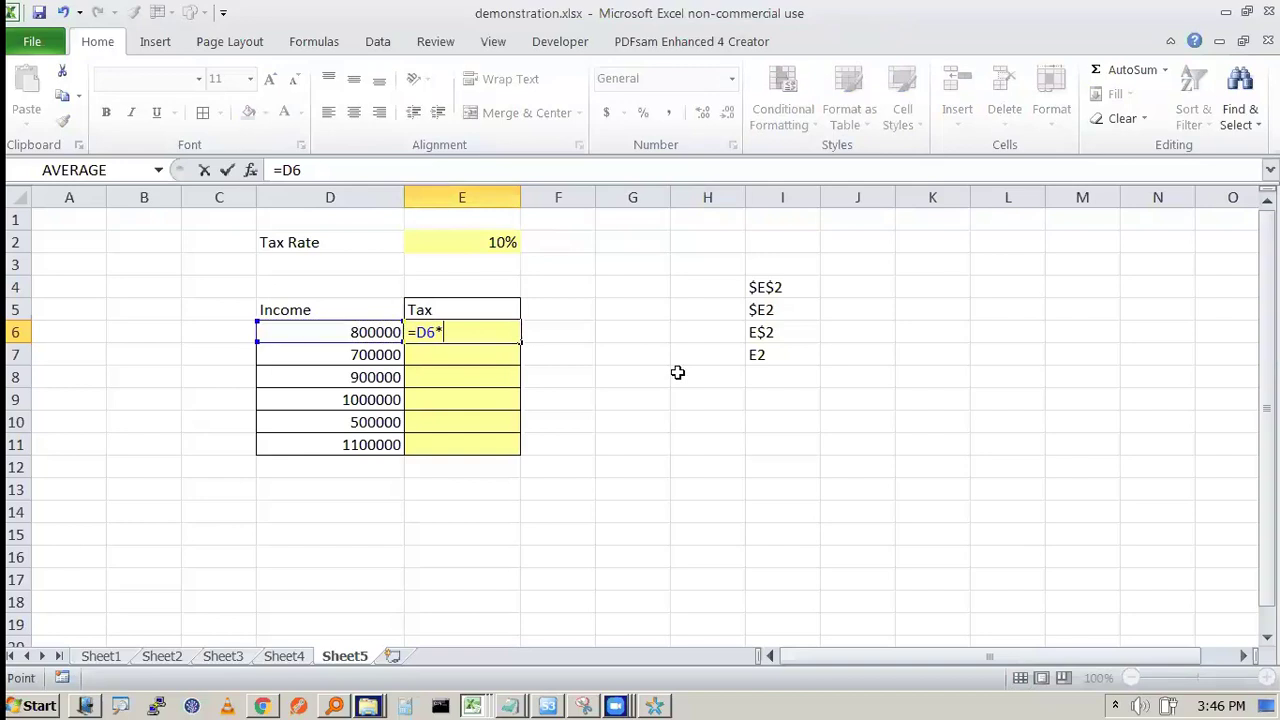
pyautogui.click(500, 241)
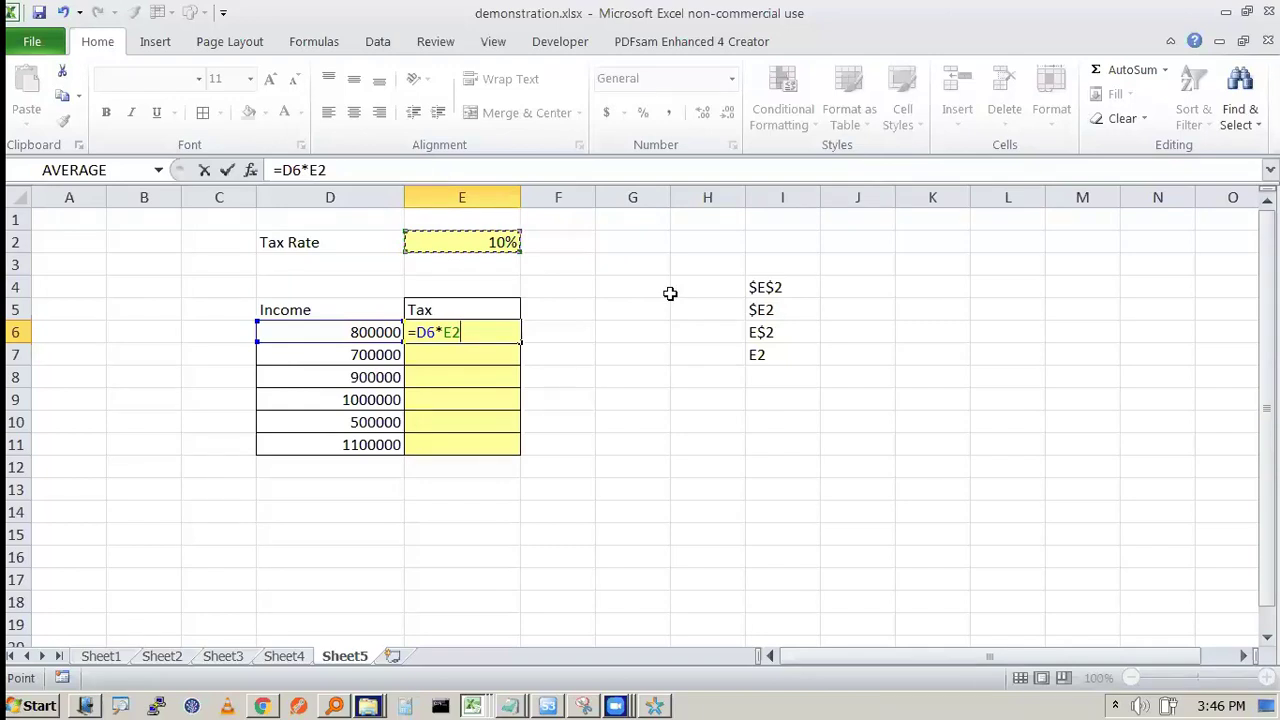
pyautogui.press('Return')
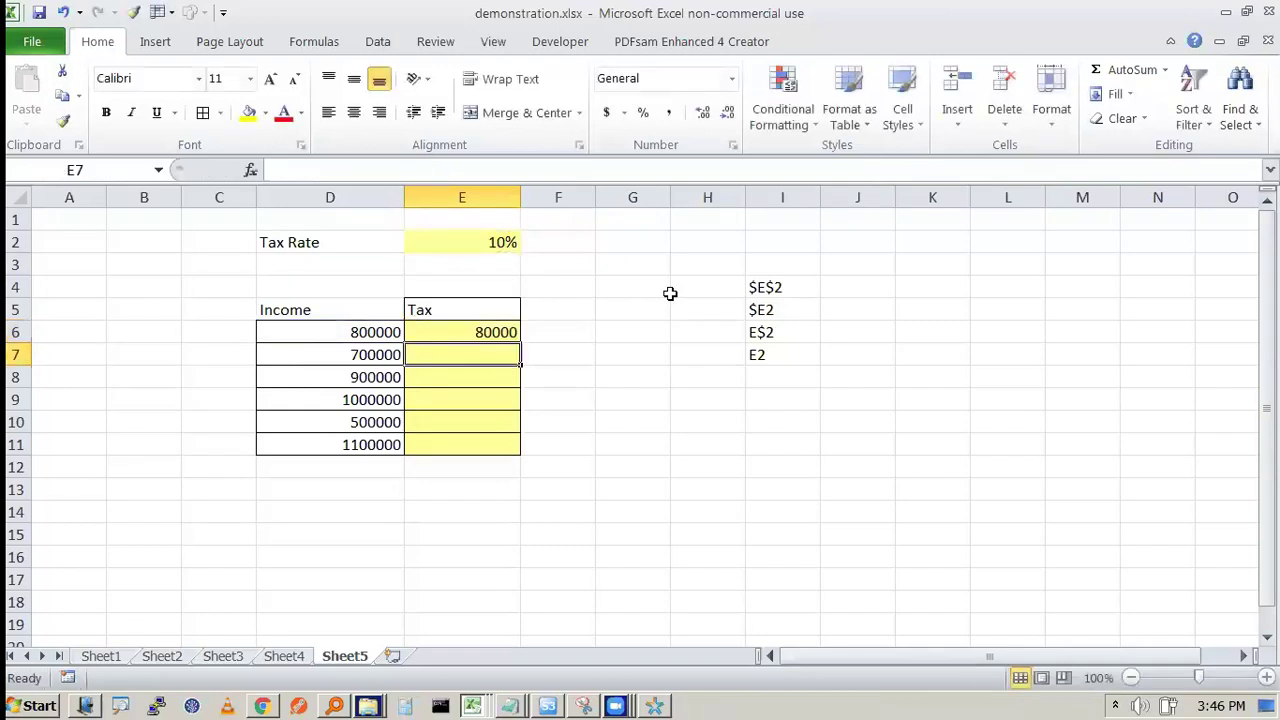
pyautogui.click(500, 332)
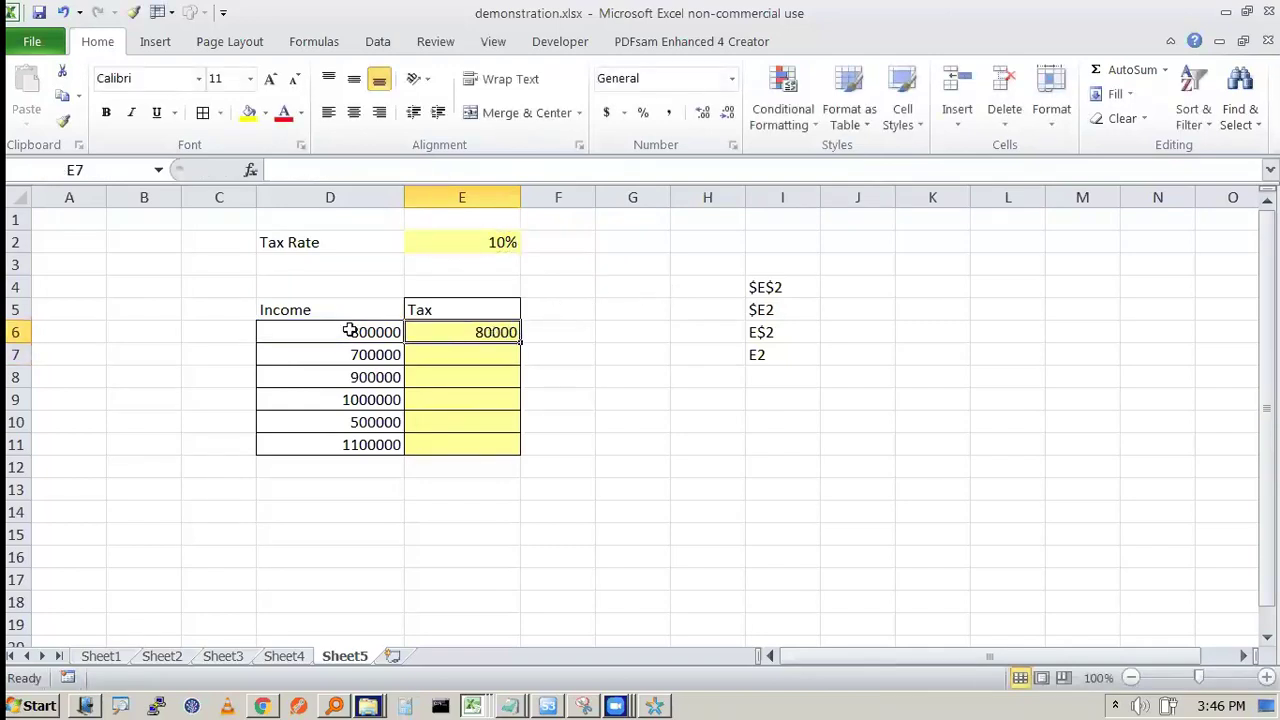
pyautogui.click(350, 332)
pyautogui.click(472, 247)
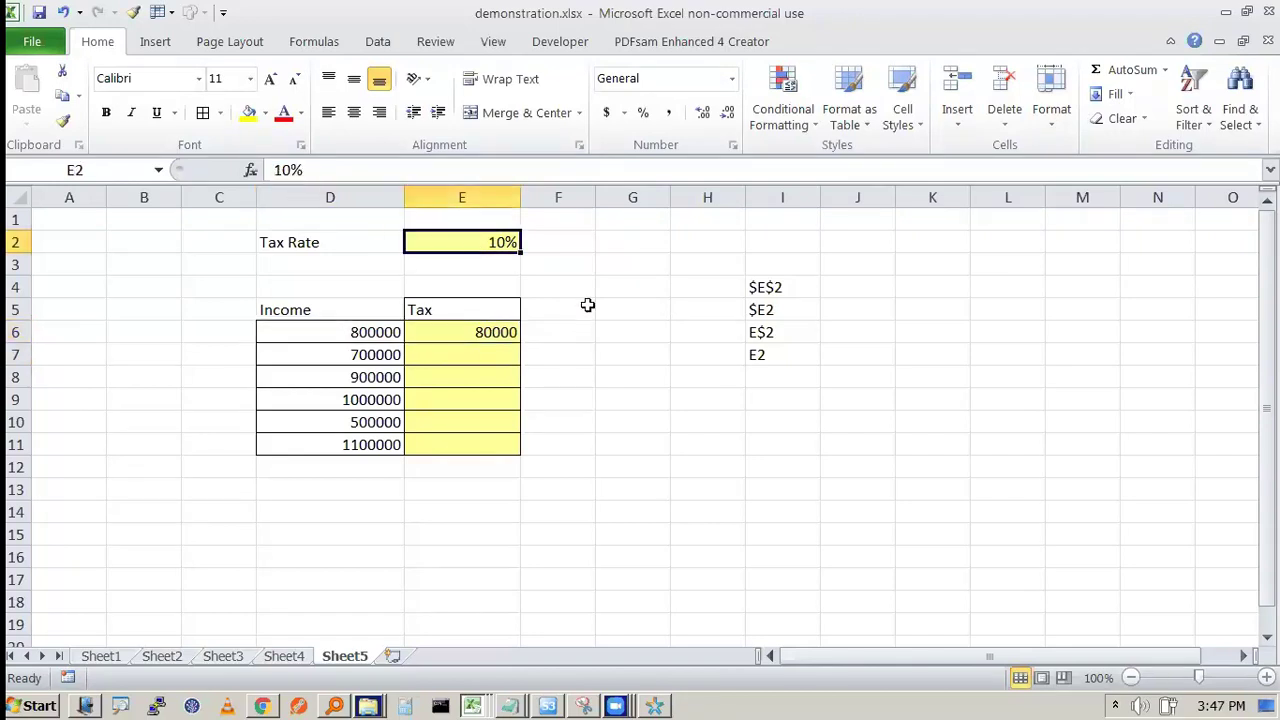
pyautogui.click(621, 361)
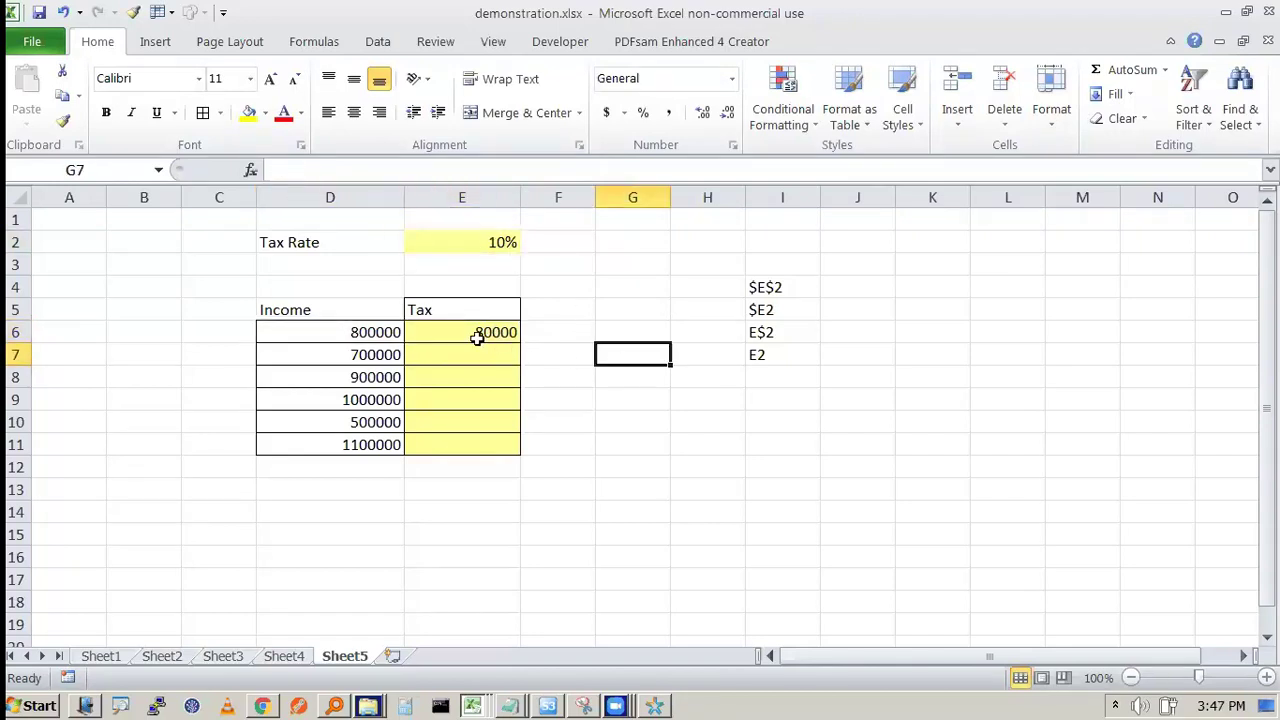
# Step: Enter the formula =D7*E2 in cell E7 to calculate the tax on the second income
pyautogui.click(354, 357)
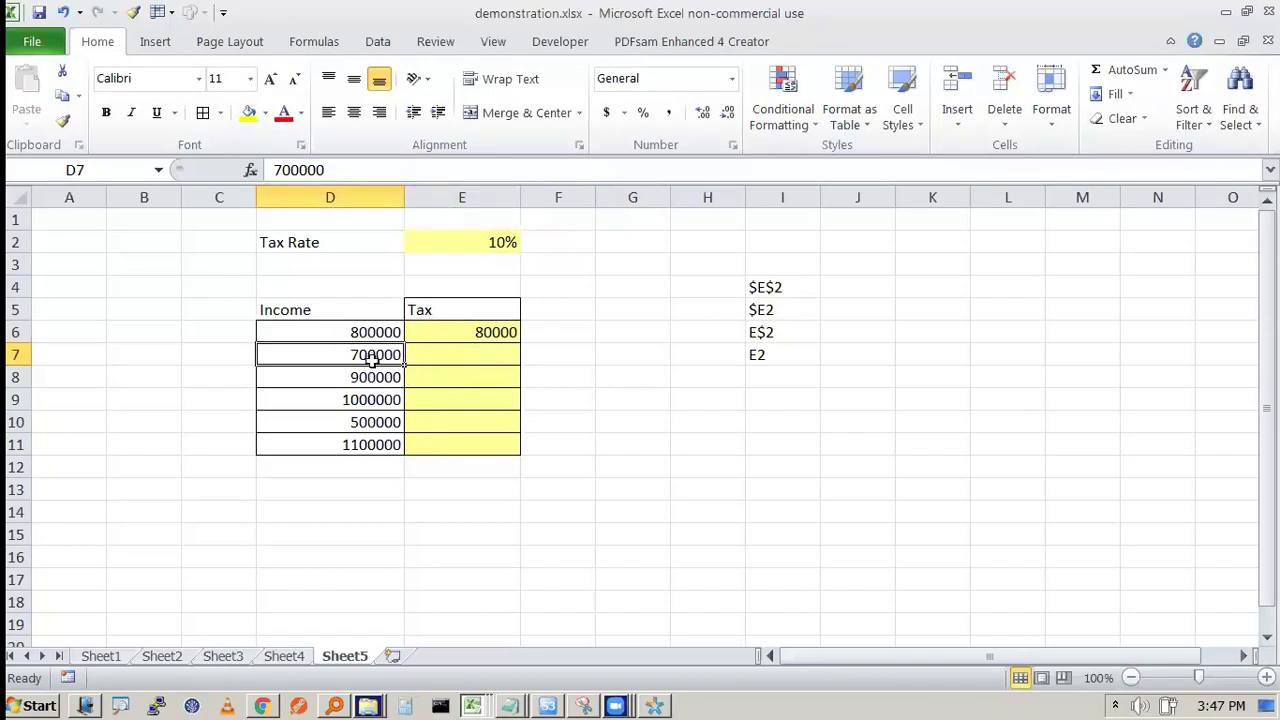
pyautogui.click(460, 353)
pyautogui.write('=')
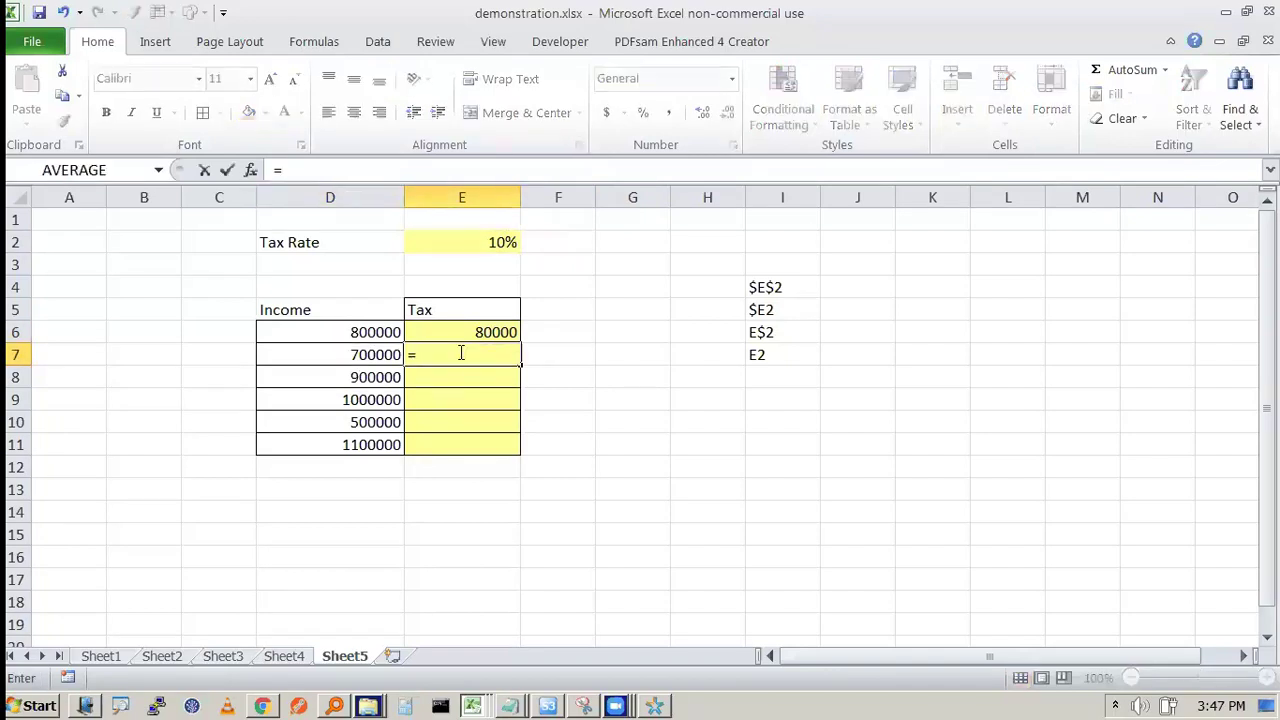
pyautogui.click(373, 350)
pyautogui.write('*')
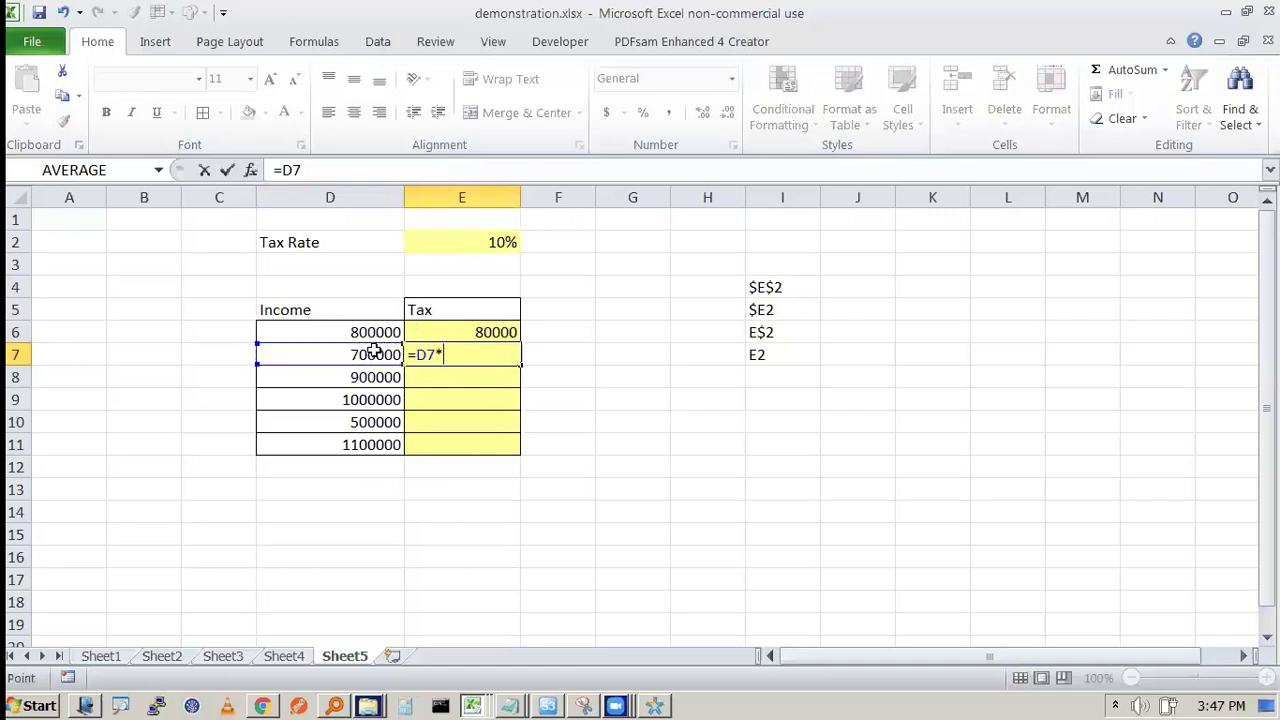
pyautogui.click(501, 242)
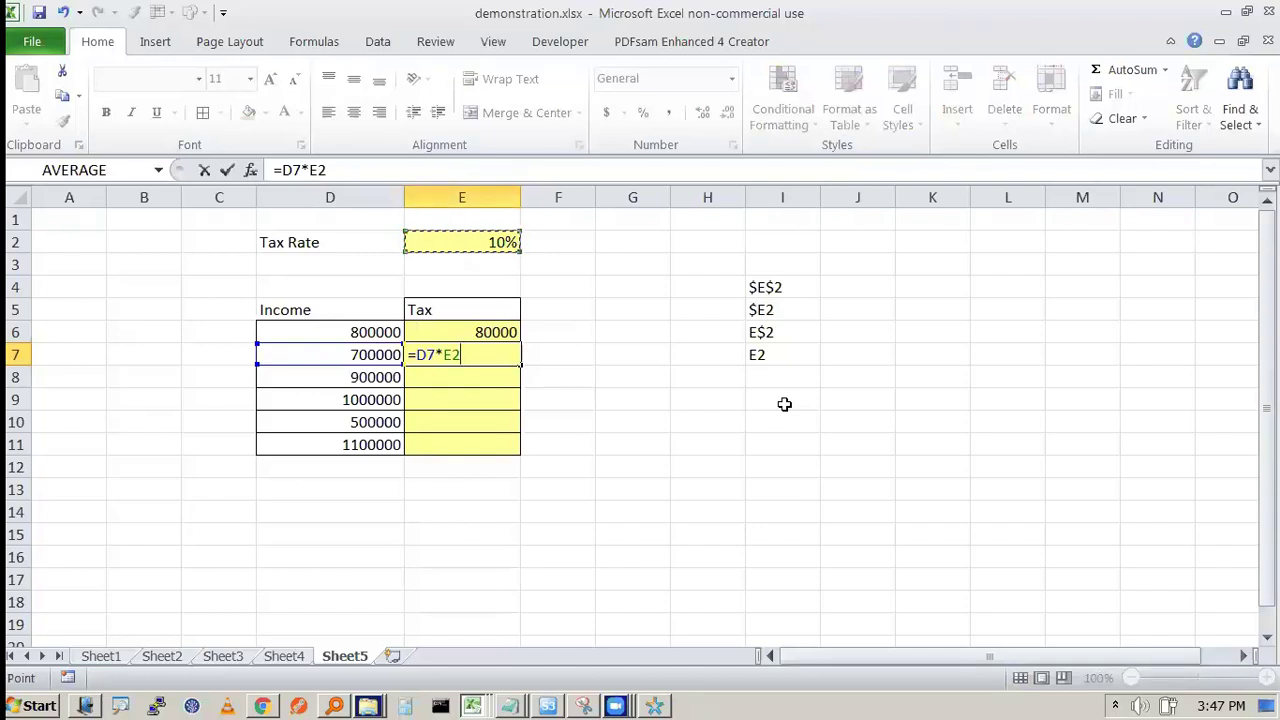
pyautogui.press('Return')
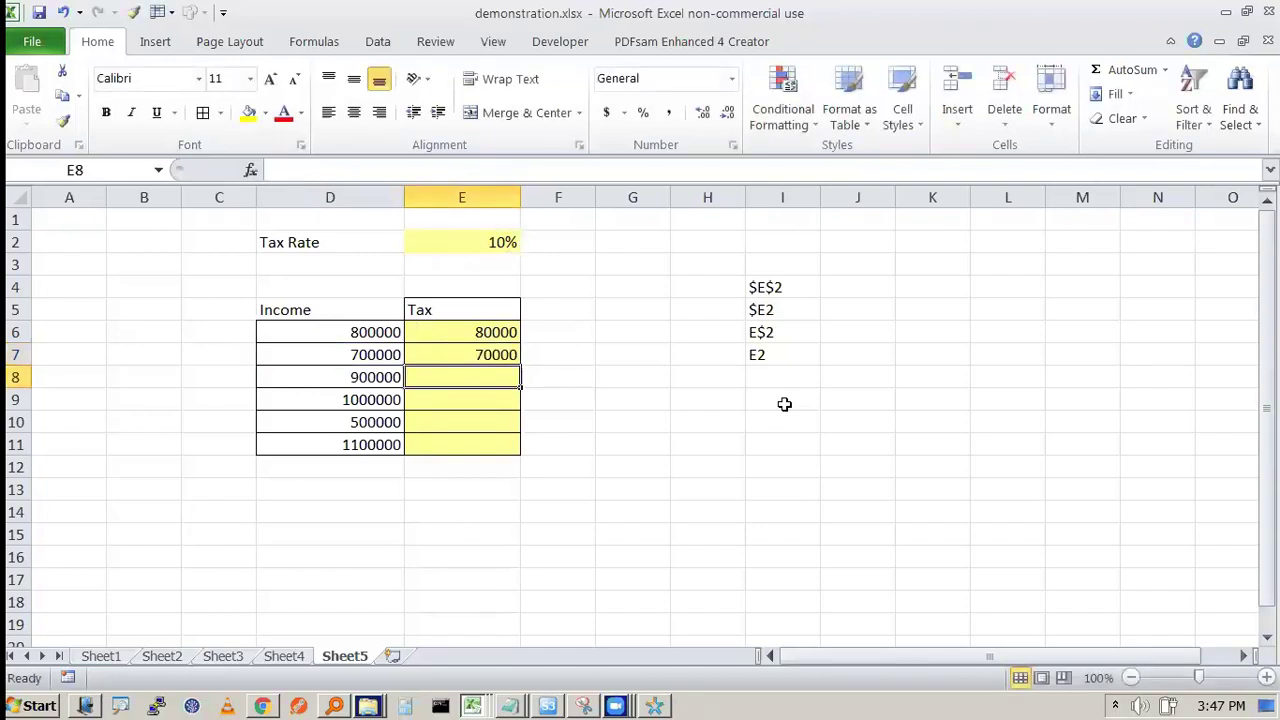
# Step: Enter the formula =D8*E2 in cell E8 to calculate the tax on the third income
pyautogui.write('=')
pyautogui.click(340, 376)
pyautogui.write('*')
pyautogui.click(494, 240)
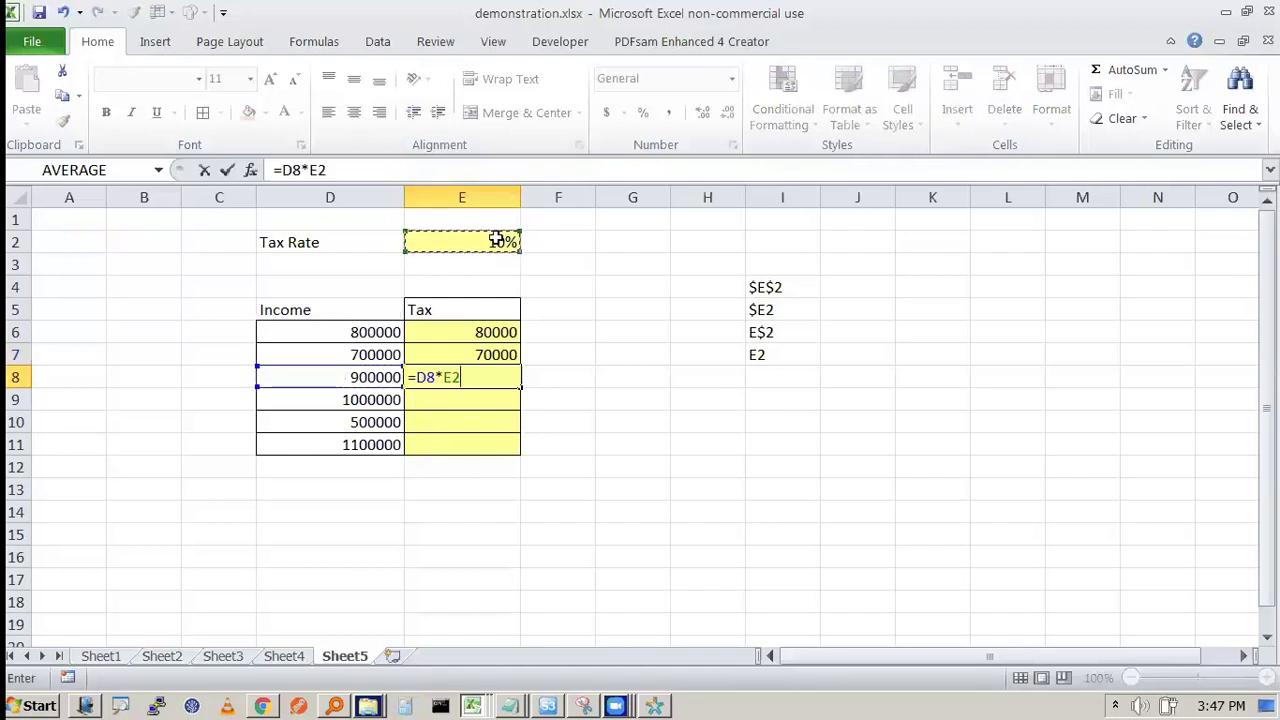
pyautogui.press('Return')
# Step: Delete the tax formulas from cells E7 and E8, keeping only the one in E6
pyautogui.moveTo(332, 332); pyautogui.dragTo(323, 466)
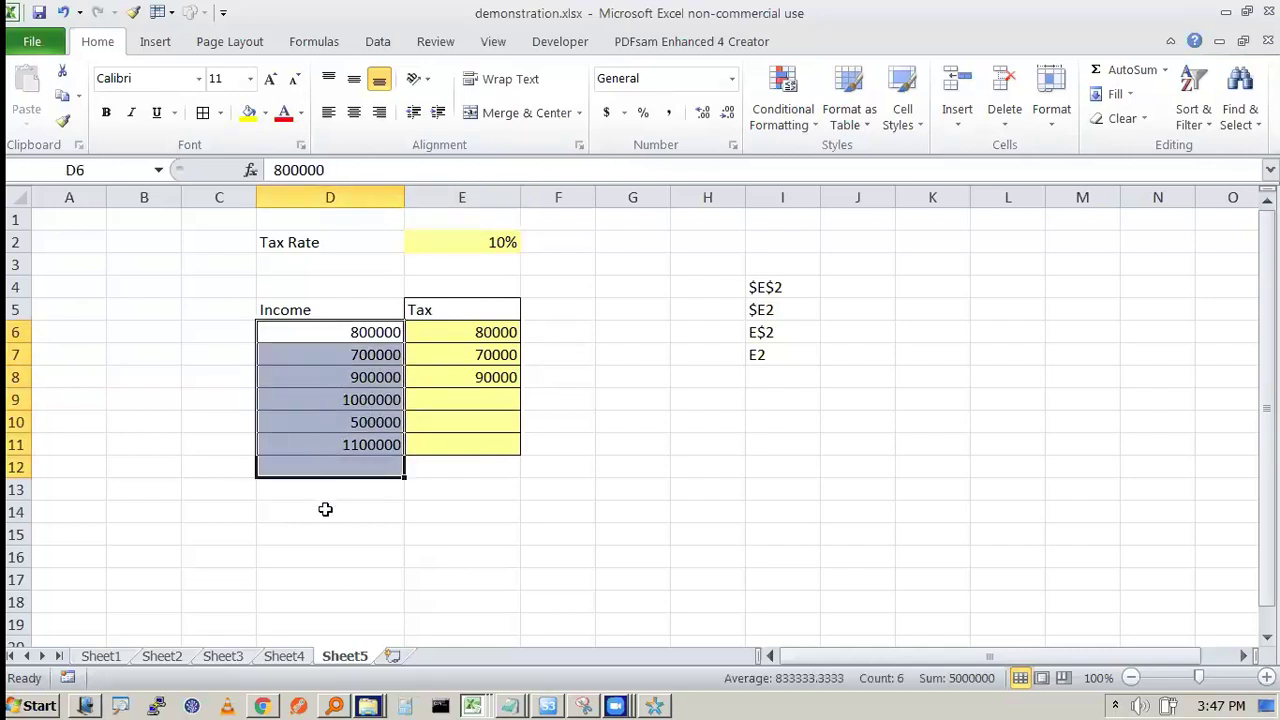
pyautogui.click(616, 706)
pyautogui.click(623, 640)
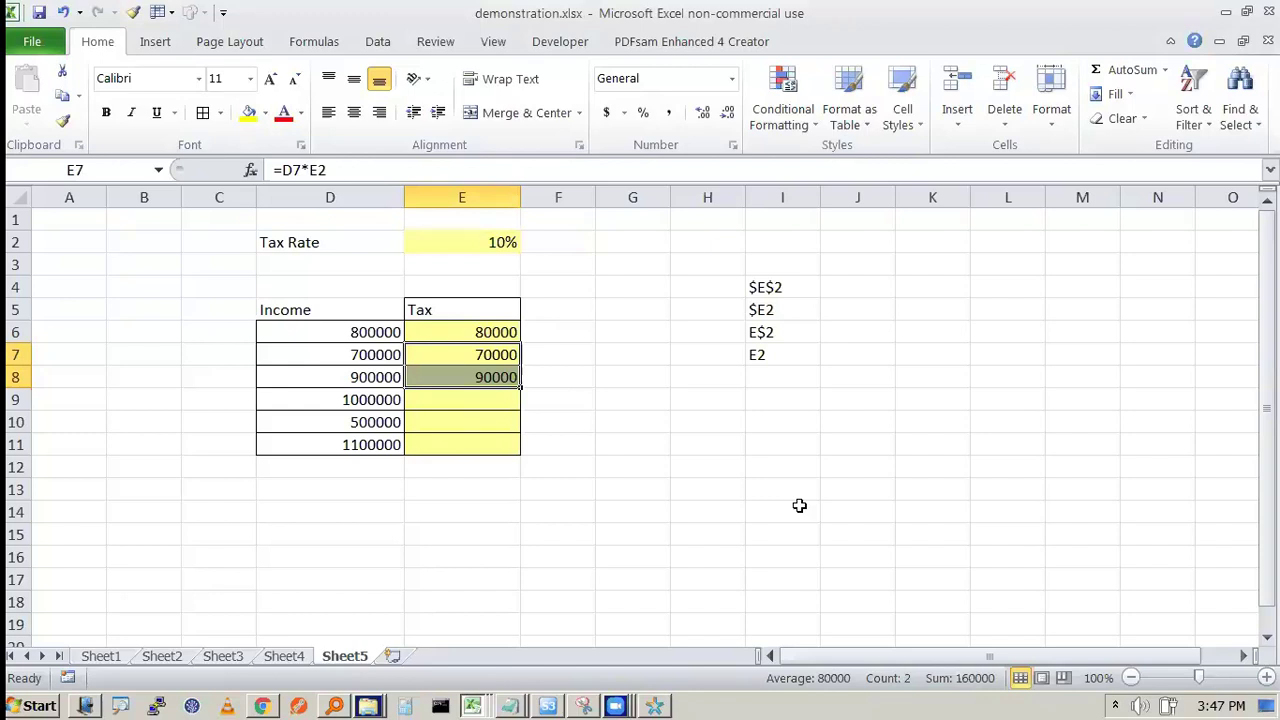
pyautogui.press('Delete')
pyautogui.press('Up')
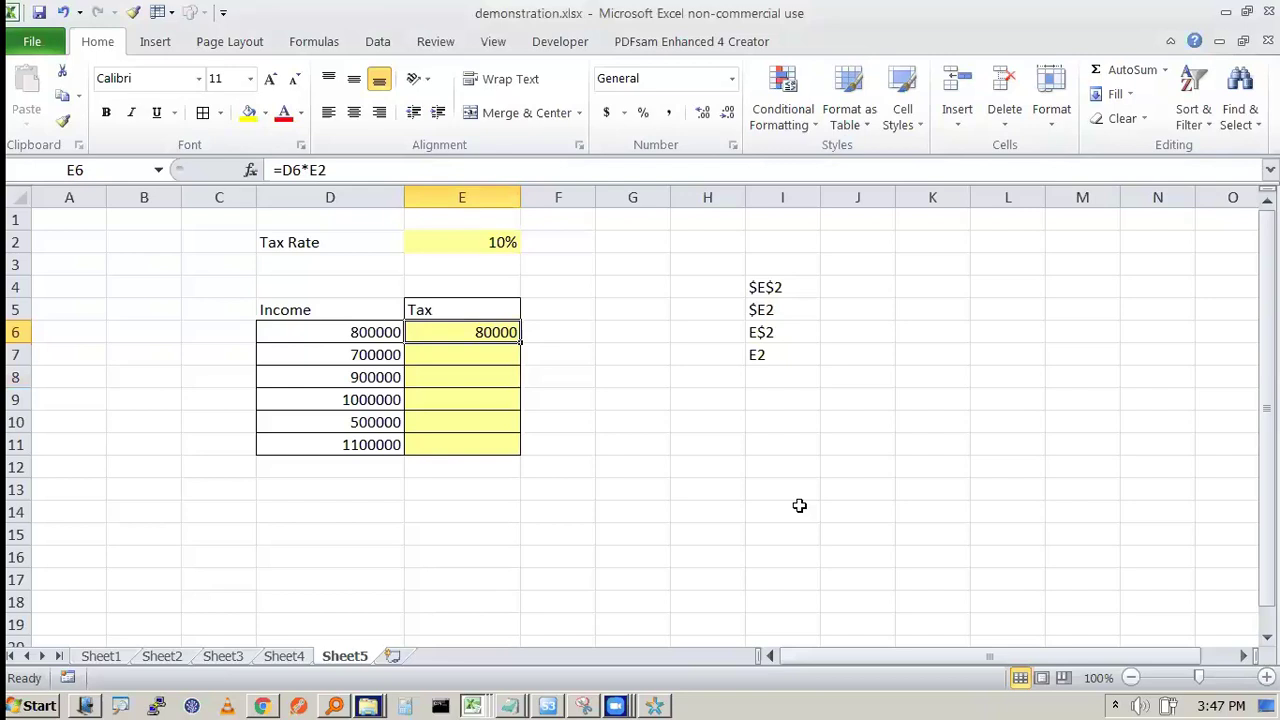
pyautogui.doubleClick(507, 340)
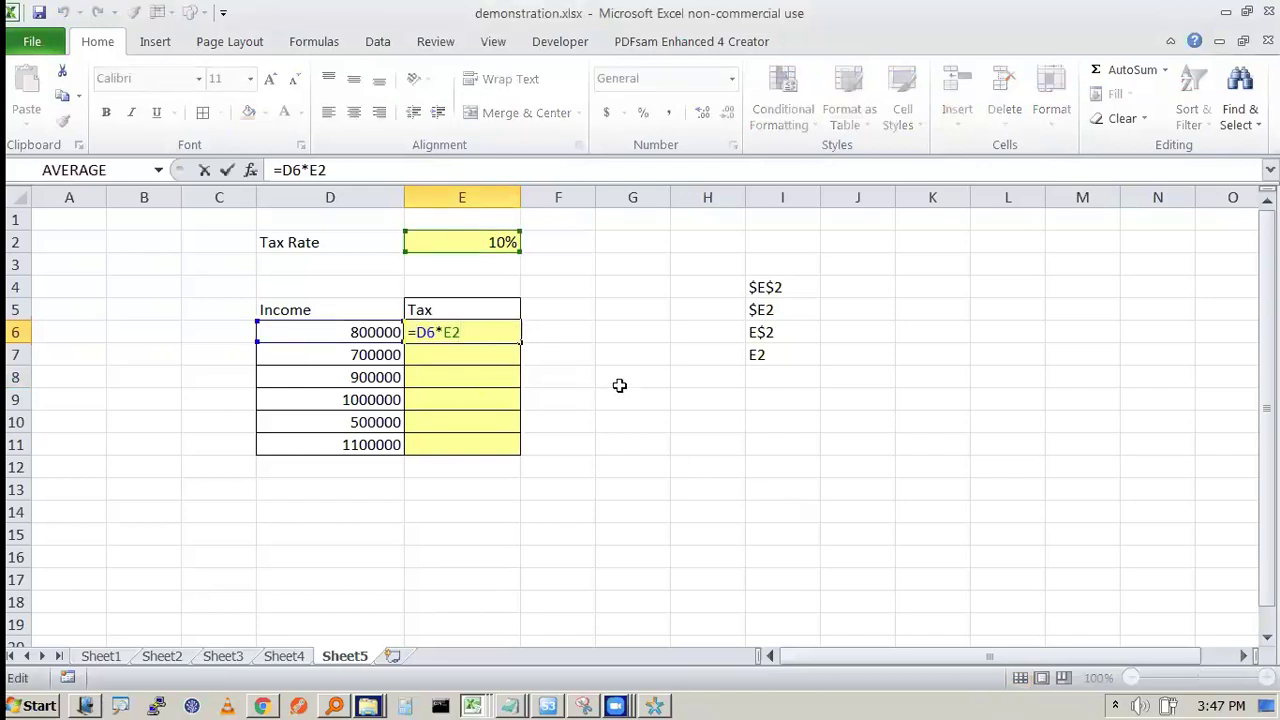
pyautogui.press('Tab')
pyautogui.click(478, 332)
pyautogui.click(683, 360)
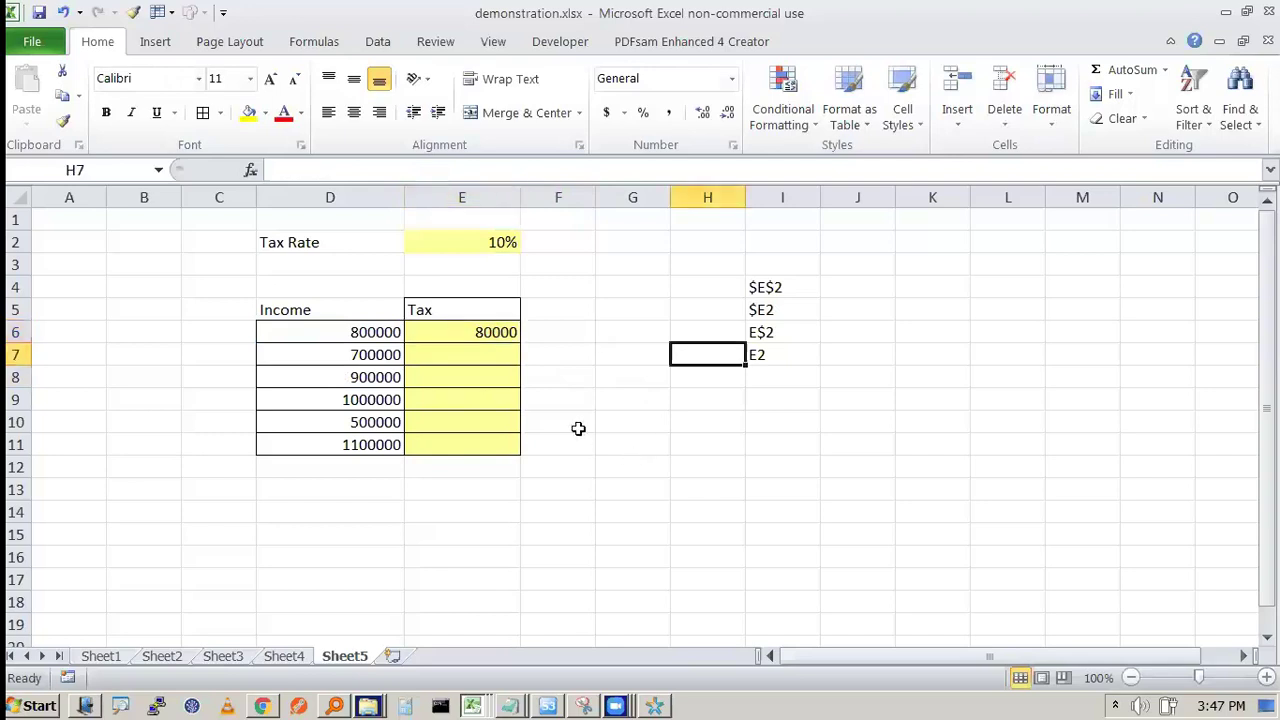
# Step: Fill the relative tax formula from E6 down to E14 and undo the fill
pyautogui.click(495, 335)
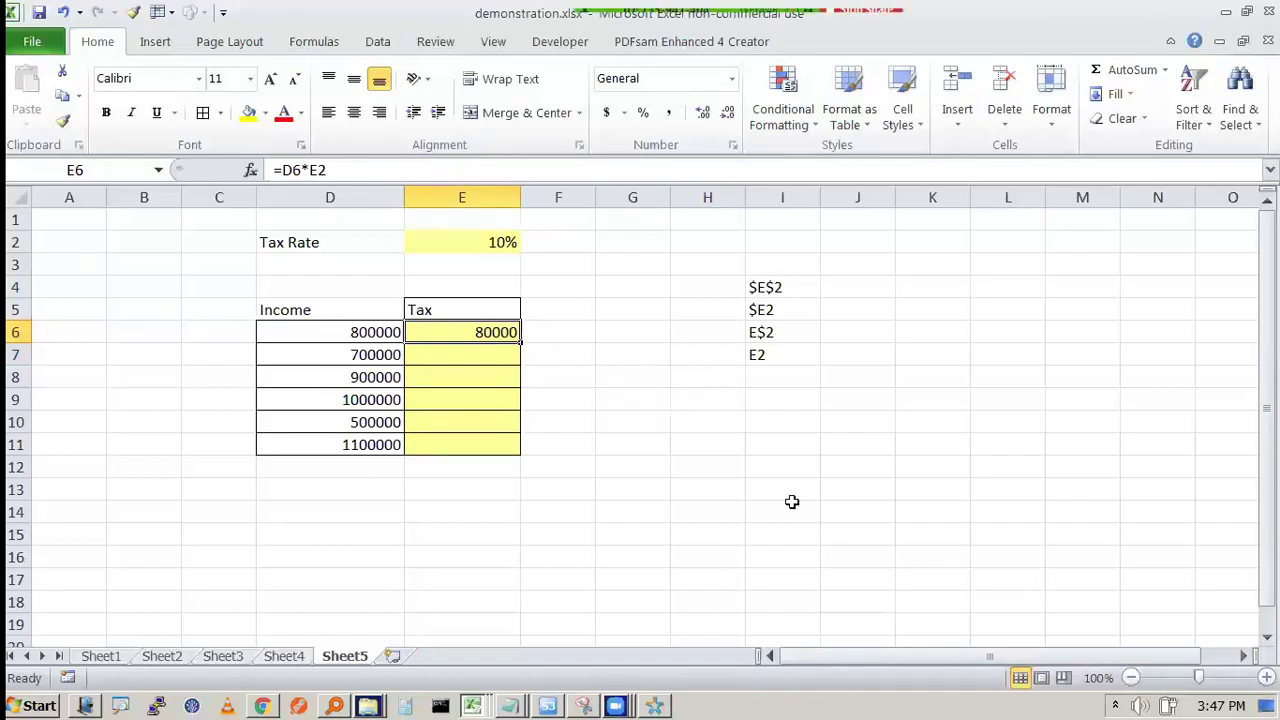
pyautogui.scroll(3, 785, 500)
pyautogui.scroll(-1, 854, 557)
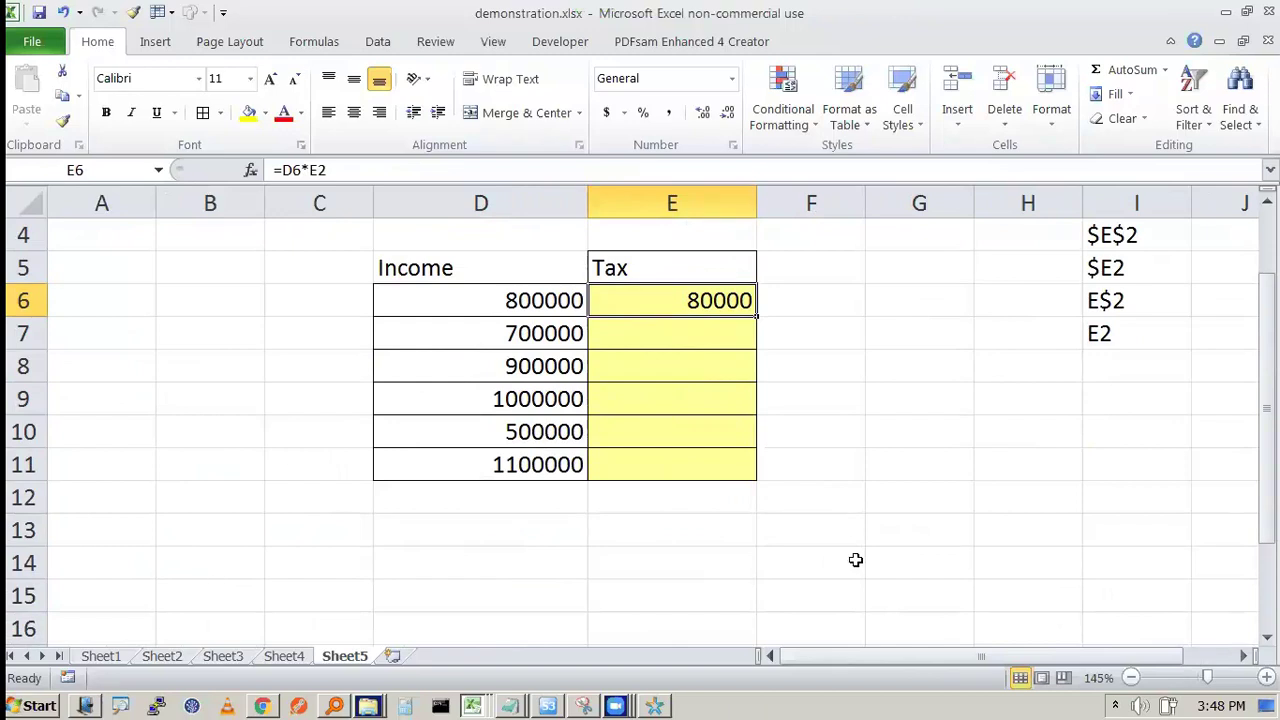
pyautogui.moveTo(748, 310); pyautogui.dragTo(755, 330)
pyautogui.moveTo(756, 317); pyautogui.dragTo(748, 368)
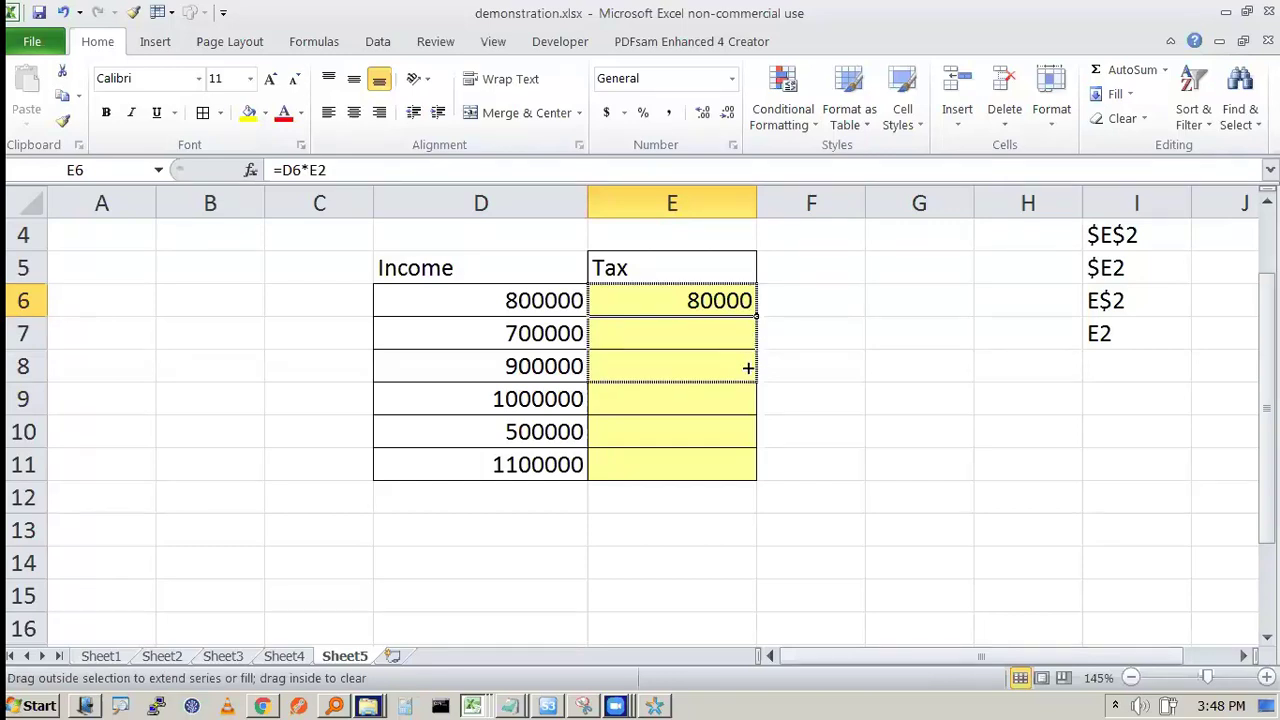
pyautogui.moveTo(748, 368); pyautogui.dragTo(751, 570)
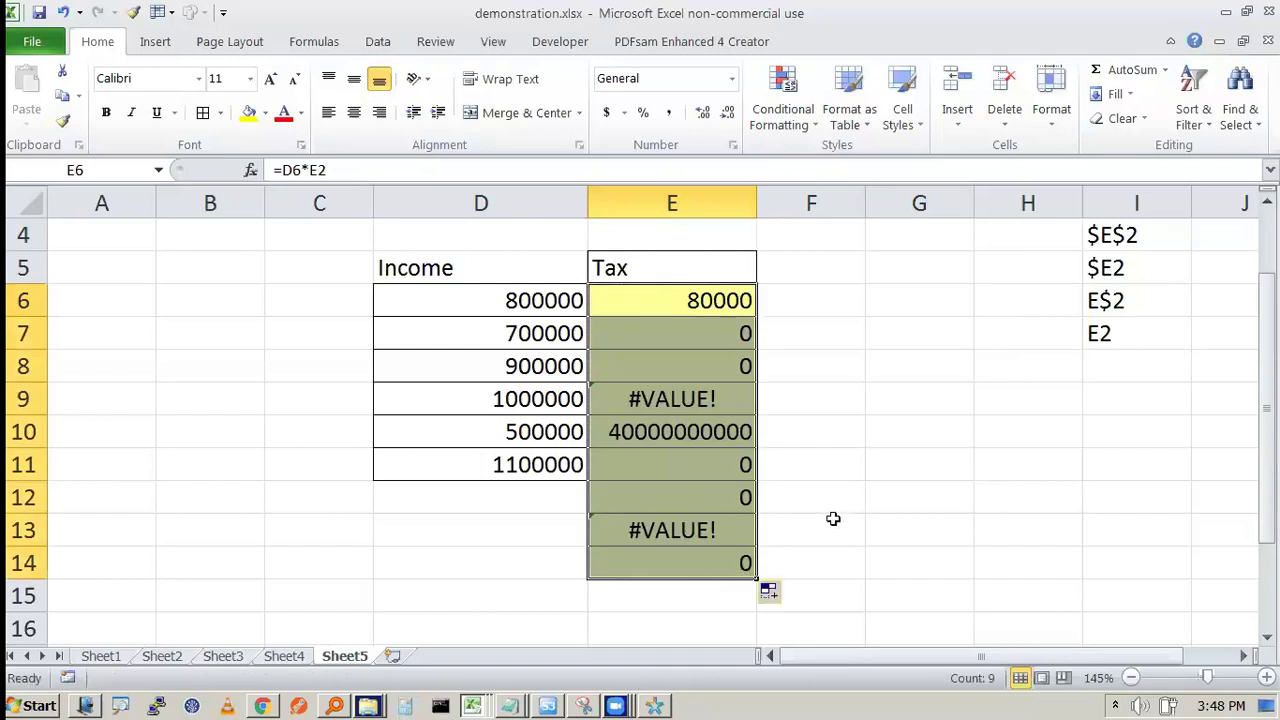
pyautogui.click(811, 345)
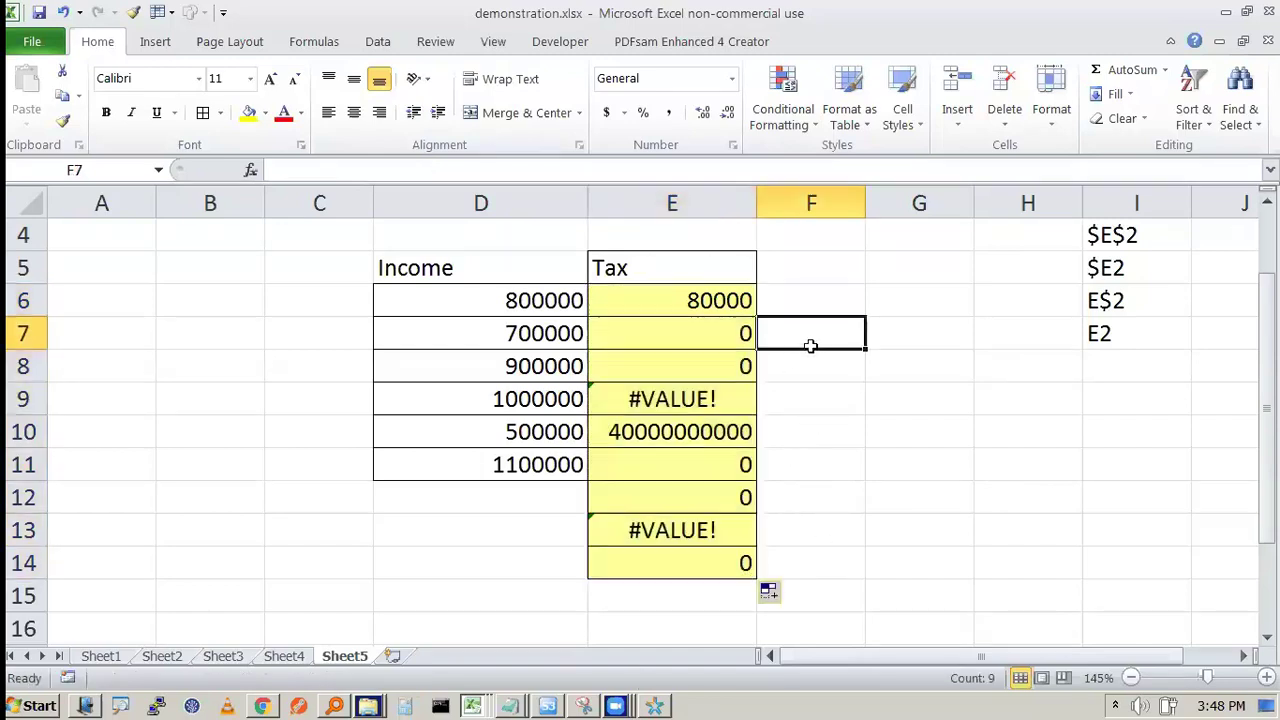
pyautogui.hotkey('ctrl', 'z')
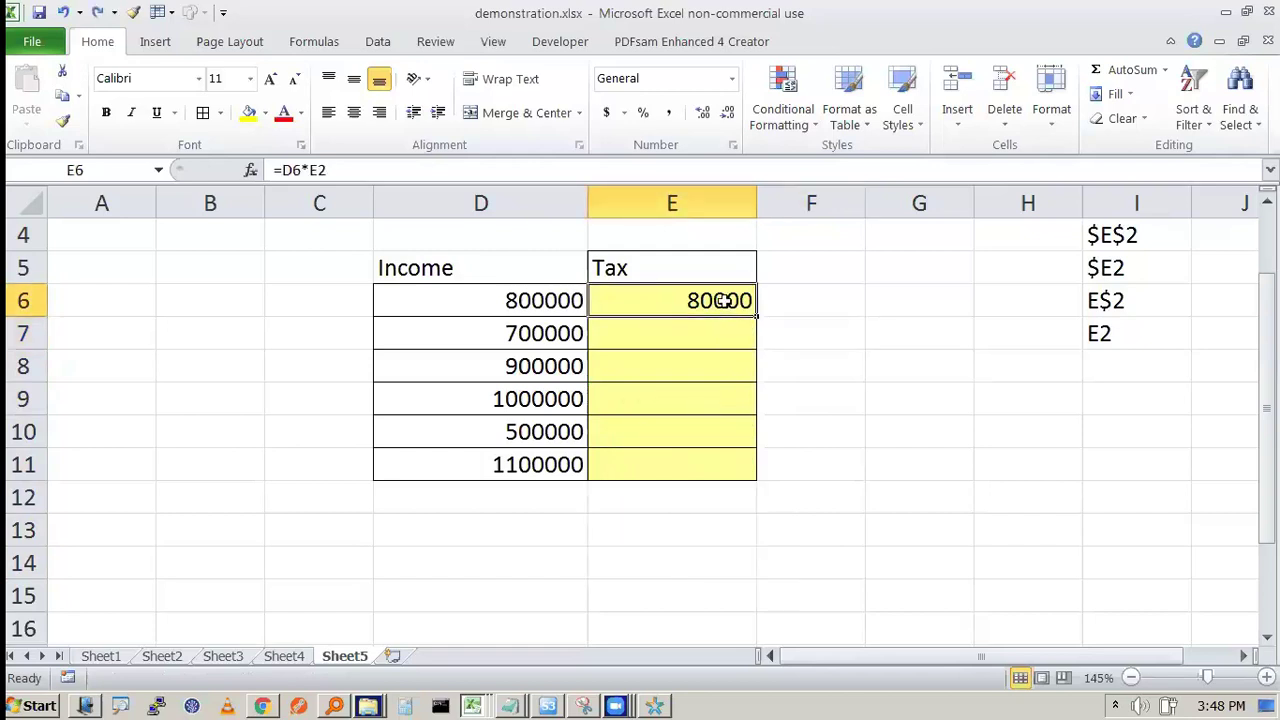
# Step: Fill the relative tax formula from E6 down to E16, with the whole table and tax rate in view
pyautogui.moveTo(757, 316); pyautogui.dragTo(757, 630)
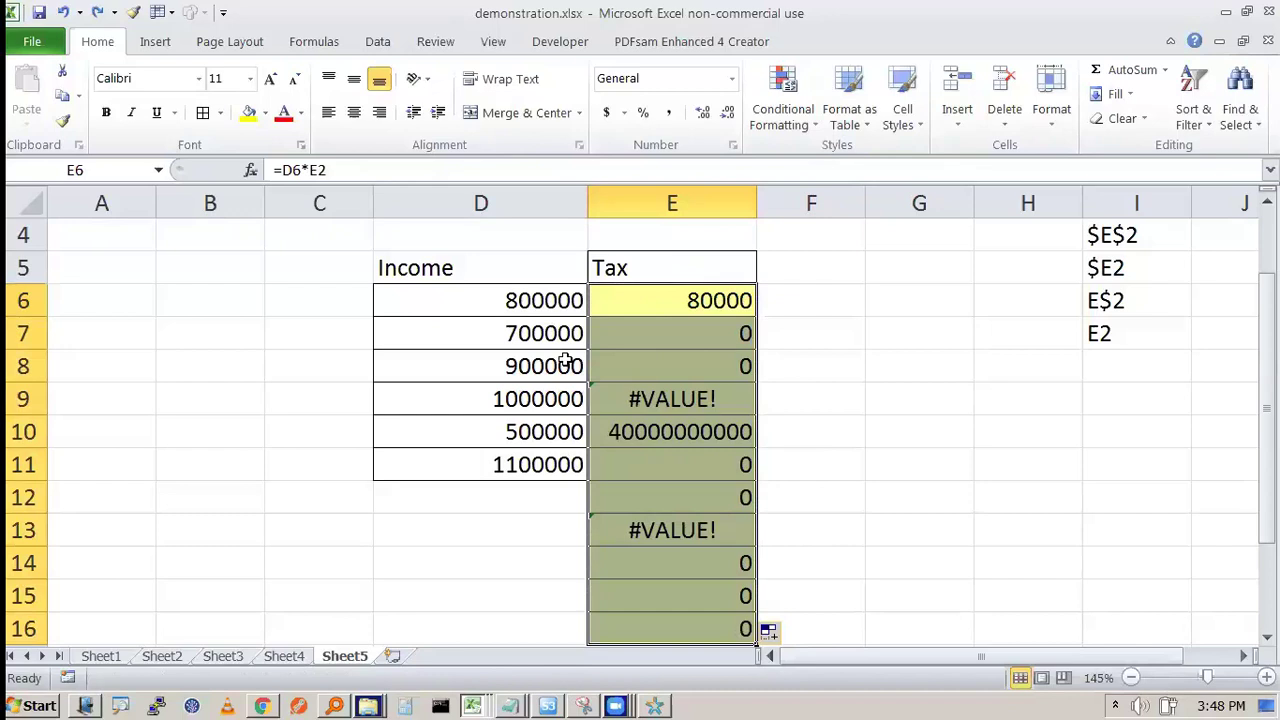
pyautogui.click(797, 452)
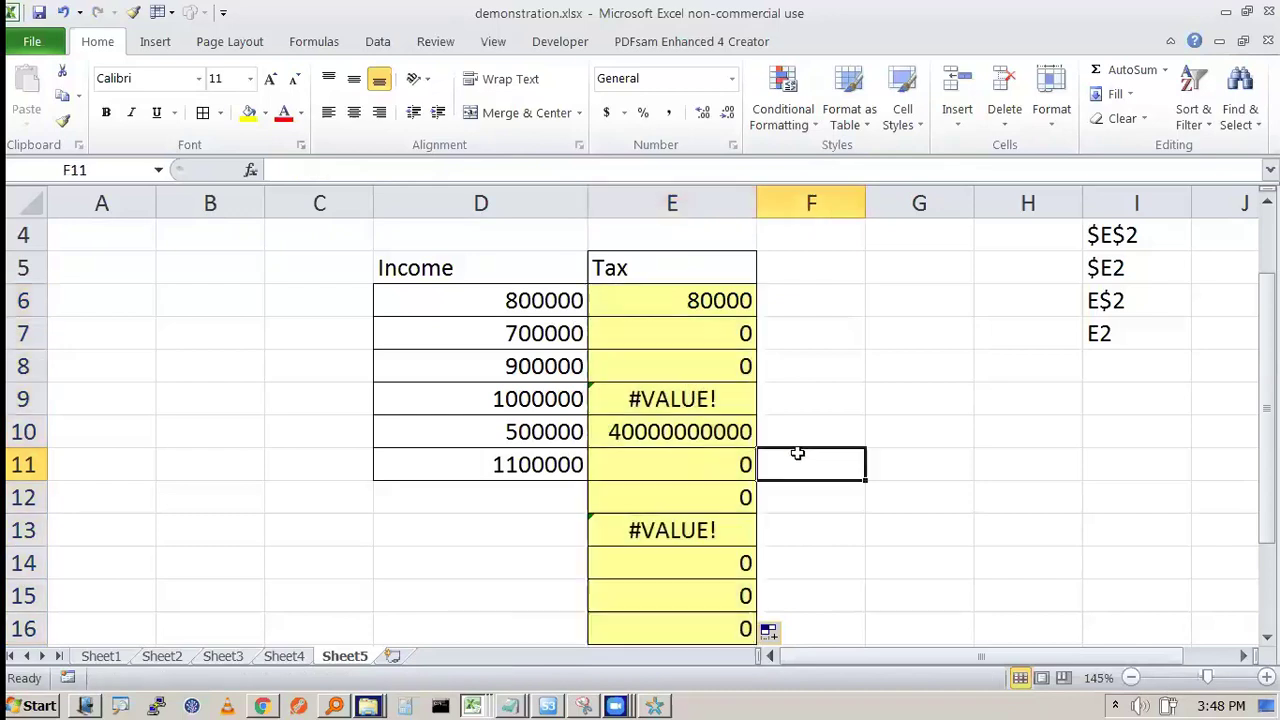
pyautogui.click(1131, 678)
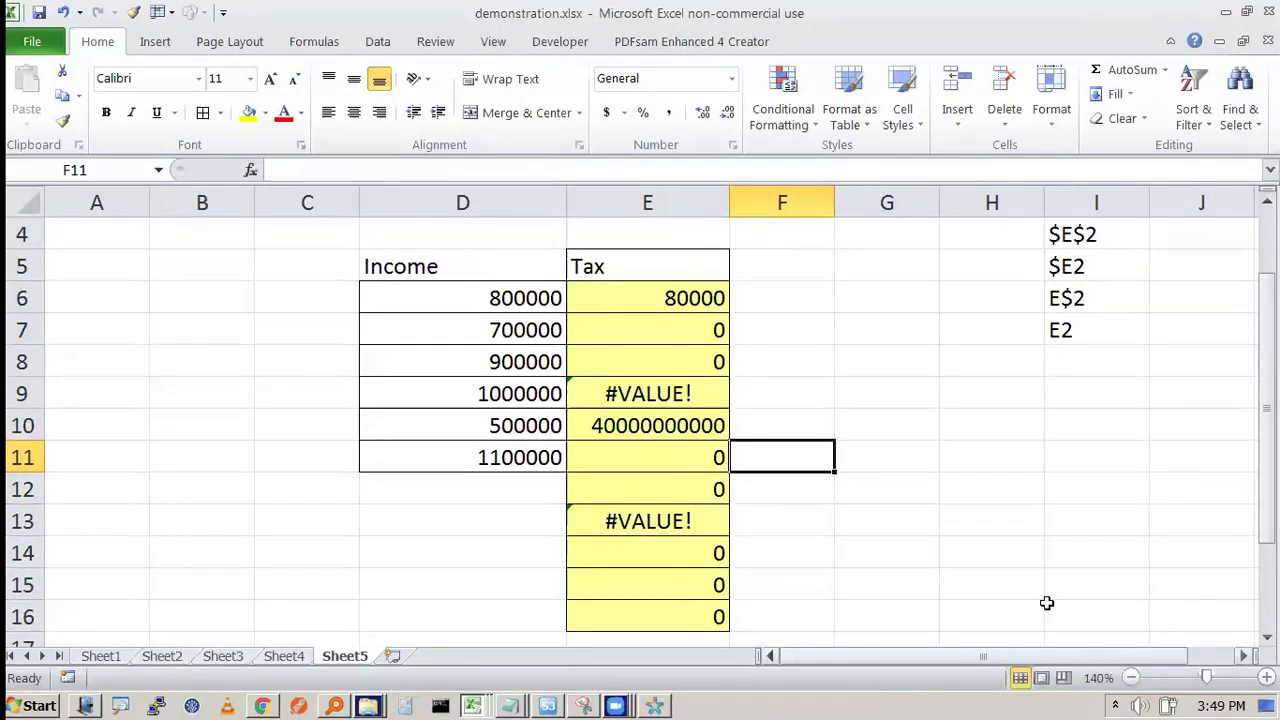
pyautogui.doubleClick(98, 41)
pyautogui.scroll(1, 690, 388)
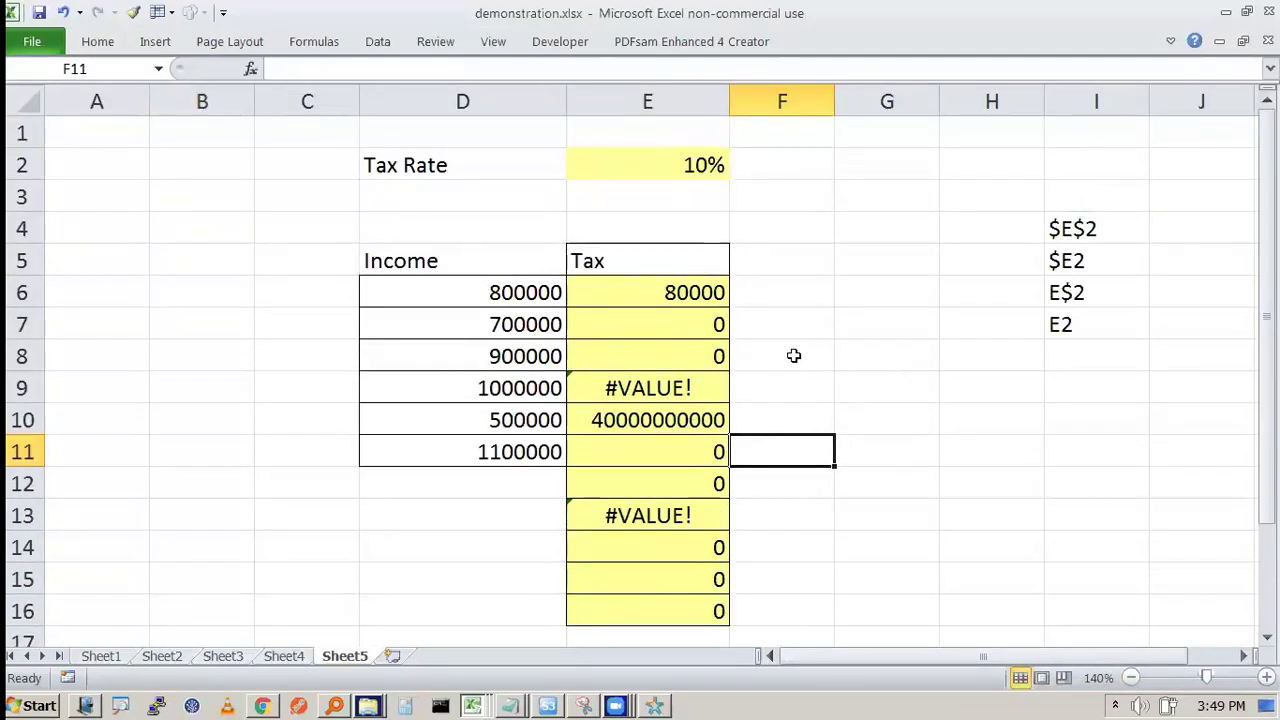
# Step: Open the formula in E6 for editing, draw a red downward arrow beside the tax column, and clear the drawing
pyautogui.click(707, 292)
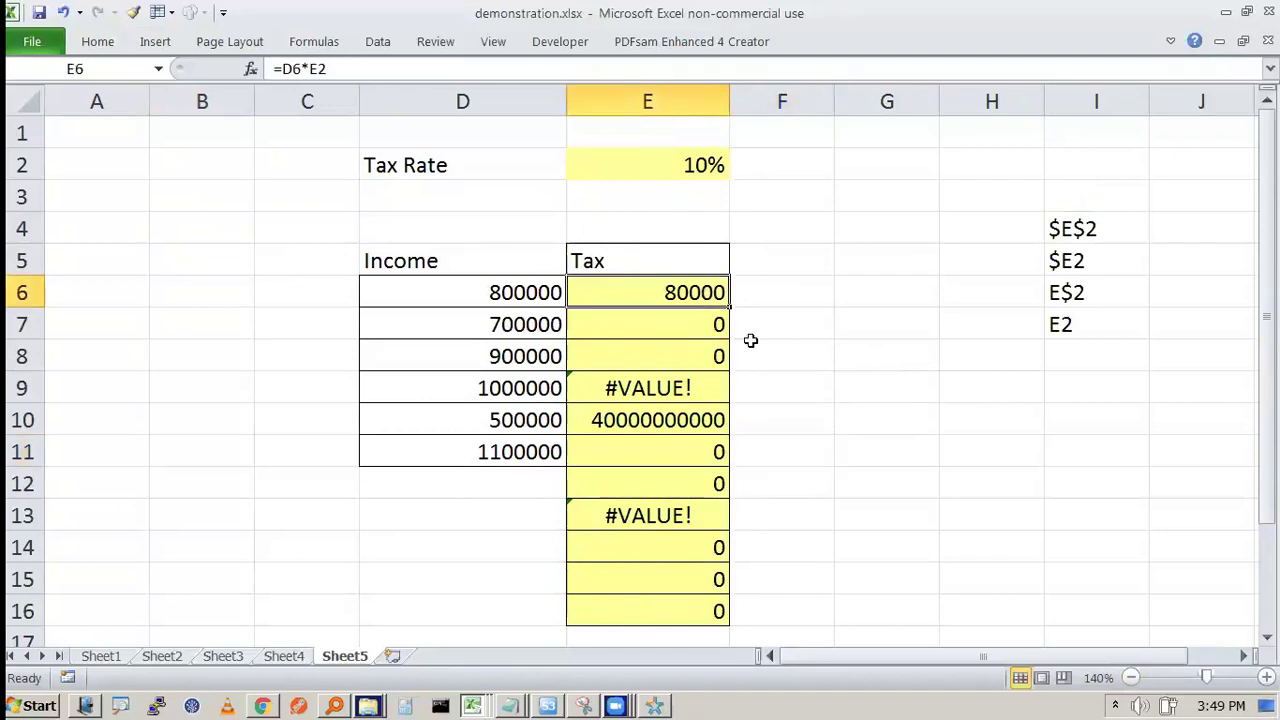
pyautogui.press('F2')
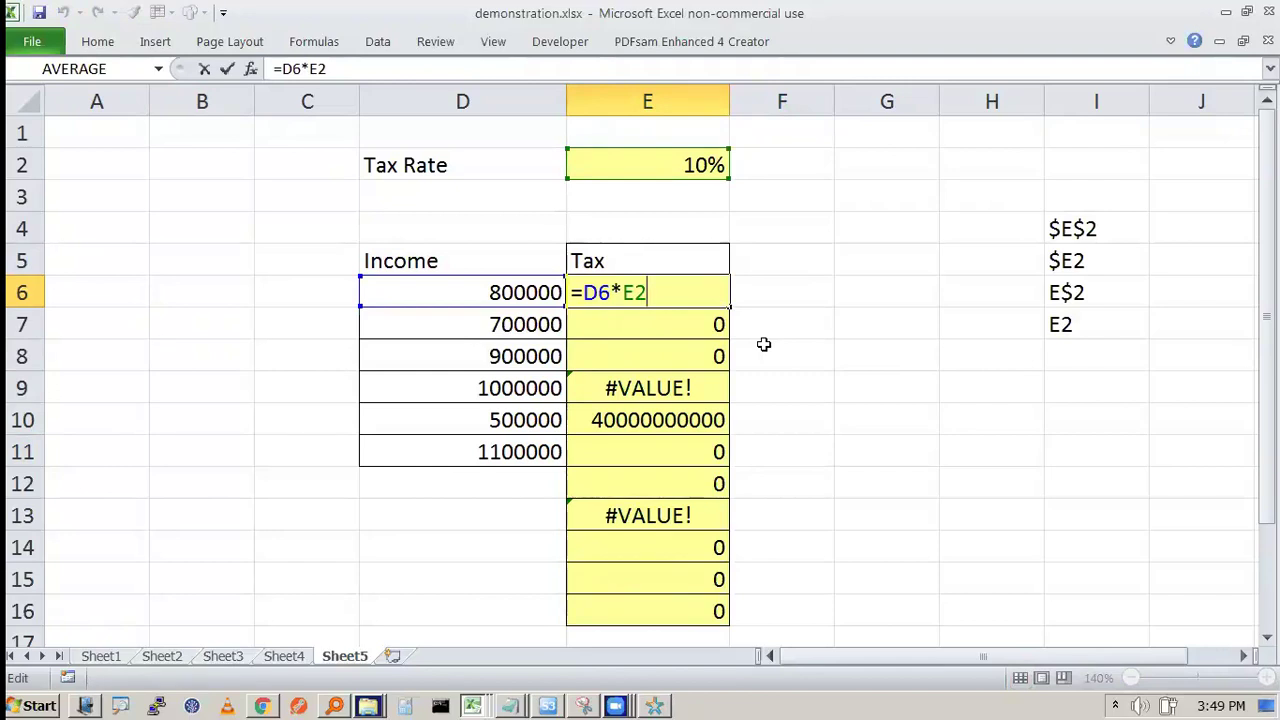
pyautogui.hotkey('ctrl', '2')
pyautogui.moveTo(744, 268)
pyautogui.mouseDown()
pyautogui.moveTo(746, 372)
pyautogui.moveTo(765, 384)
pyautogui.mouseUp()
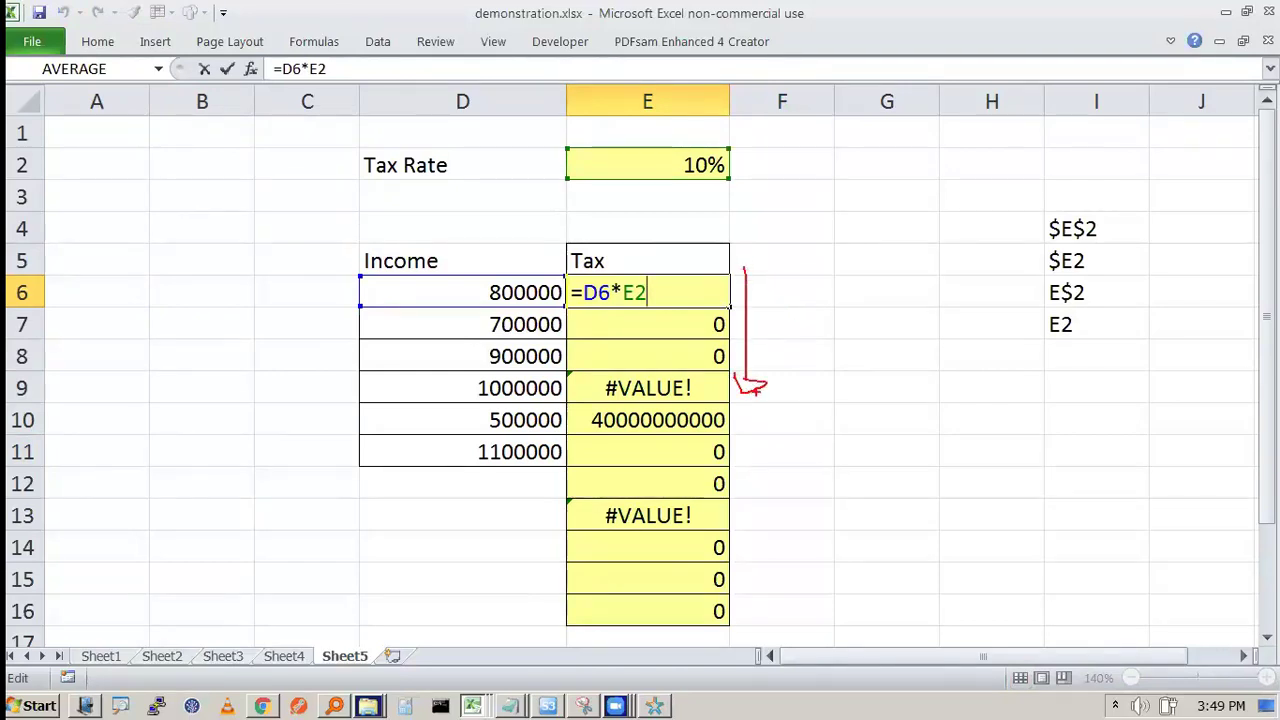
pyautogui.press('Escape')
pyautogui.press('Escape')
# Step: Mark up the E6 formula in red with a circle, underlined references, a downward arrow and a circled column E heading, and undo the marks
pyautogui.press('F2')
pyautogui.hotkey('ctrl', '2')
pyautogui.moveTo(626, 262)
pyautogui.mouseDown()
pyautogui.moveTo(574, 286)
pyautogui.moveTo(664, 296)
pyautogui.moveTo(609, 257)
pyautogui.mouseUp()
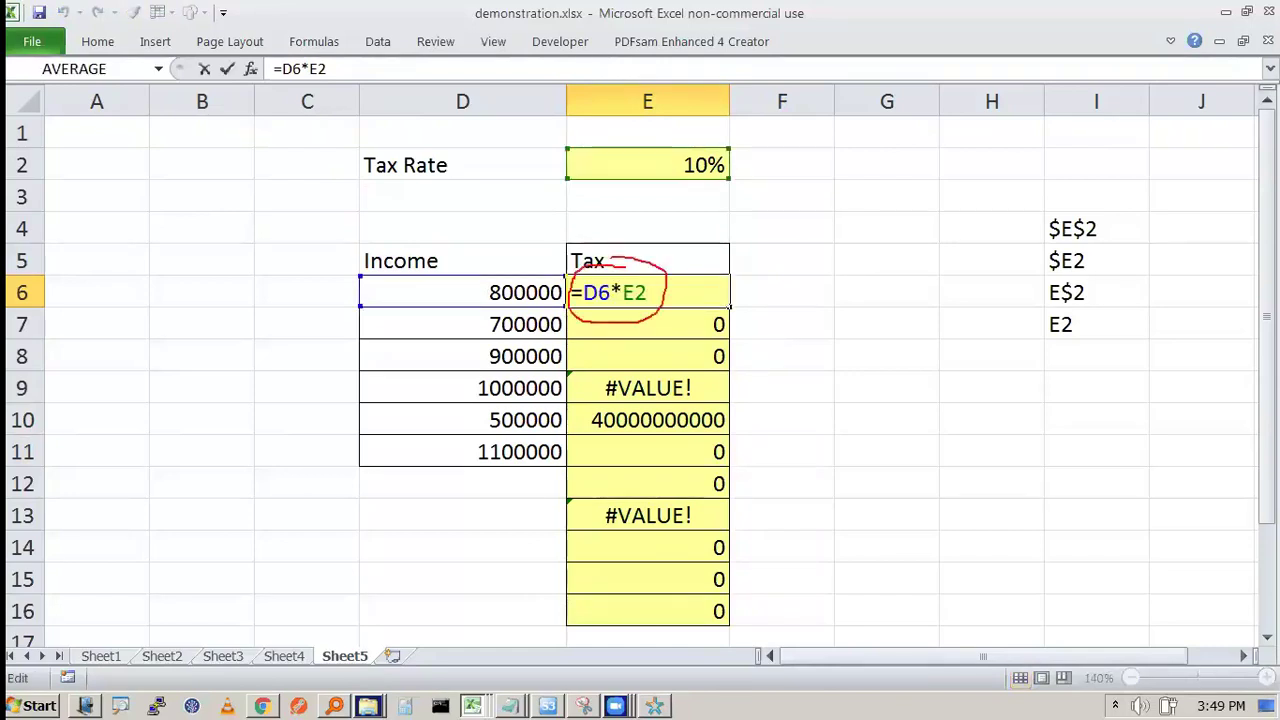
pyautogui.moveTo(589, 309); pyautogui.dragTo(633, 304)
pyautogui.moveTo(777, 294)
pyautogui.mouseDown()
pyautogui.moveTo(776, 382)
pyautogui.moveTo(788, 391)
pyautogui.moveTo(760, 377)
pyautogui.mouseUp()
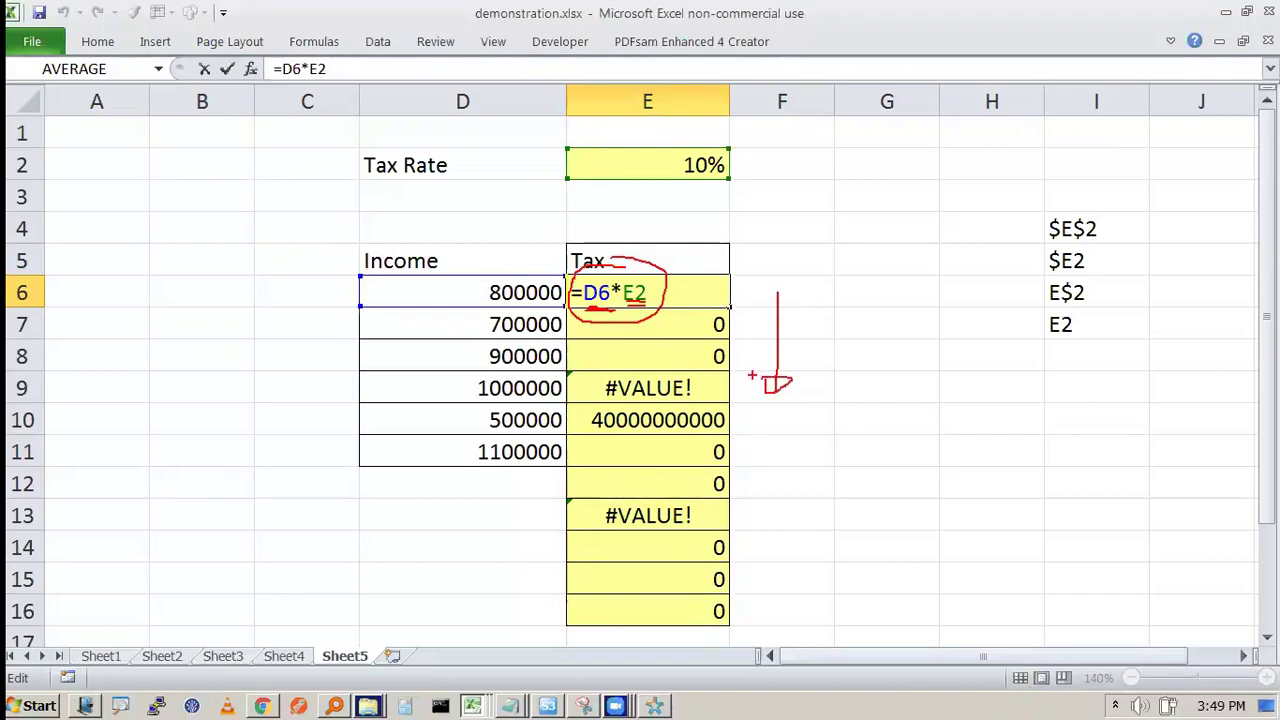
pyautogui.moveTo(680, 86)
pyautogui.mouseDown()
pyautogui.moveTo(634, 106)
pyautogui.moveTo(686, 92)
pyautogui.moveTo(670, 79)
pyautogui.mouseUp()
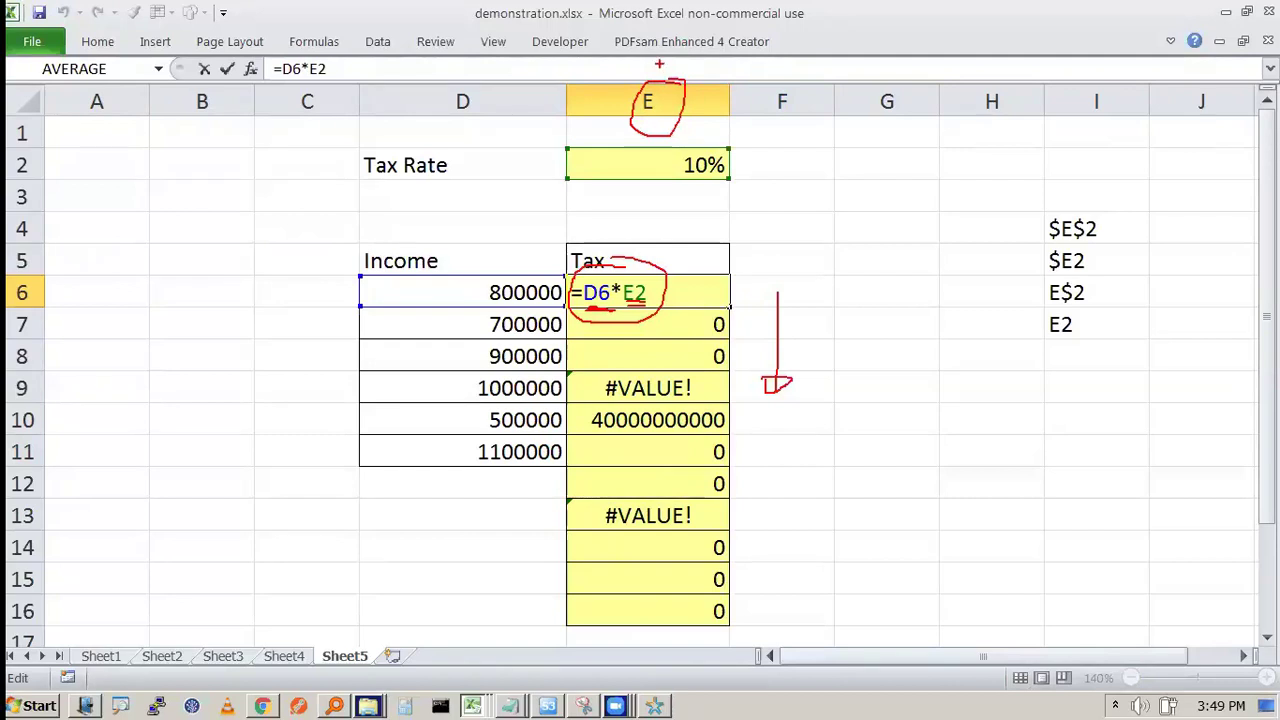
pyautogui.moveTo(673, 257)
pyautogui.mouseDown()
pyautogui.moveTo(680, 584)
pyautogui.moveTo(628, 360)
pyautogui.moveTo(706, 272)
pyautogui.moveTo(655, 645)
pyautogui.mouseUp()
pyautogui.hotkey('ctrl', 'z')
pyautogui.hotkey('ctrl', 'z')
pyautogui.hotkey('ctrl', 'z')
# Step: Mark the column E heading, row numbers 6 and 7, the E6 formula and its downward fill direction in red, clear the drawing and close the formula
pyautogui.moveTo(668, 74)
pyautogui.mouseDown()
pyautogui.moveTo(636, 120)
pyautogui.moveTo(652, 68)
pyautogui.mouseUp()
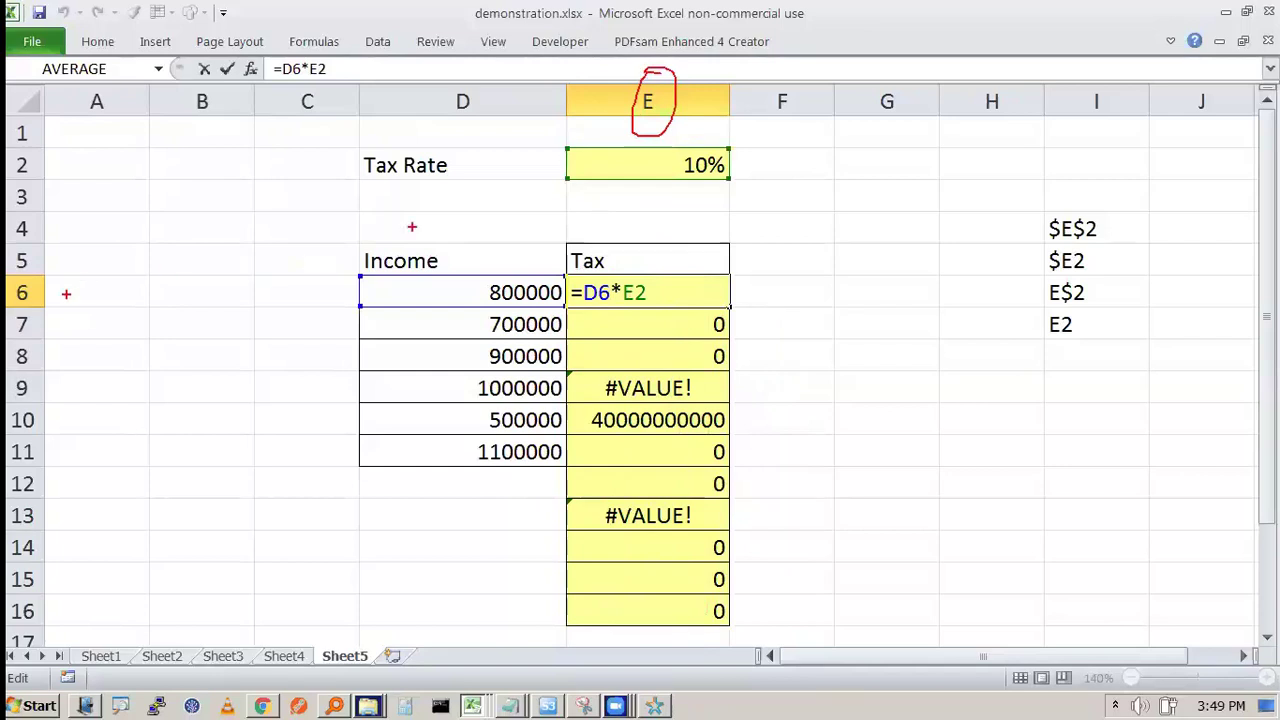
pyautogui.moveTo(50, 298); pyautogui.dragTo(145, 301)
pyautogui.moveTo(120, 290); pyautogui.dragTo(128, 312)
pyautogui.moveTo(650, 272); pyautogui.dragTo(652, 304)
pyautogui.moveTo(10, 272)
pyautogui.mouseDown()
pyautogui.moveTo(58, 298)
pyautogui.moveTo(12, 332)
pyautogui.moveTo(510, 336)
pyautogui.mouseUp()
pyautogui.moveTo(766, 276)
pyautogui.mouseDown()
pyautogui.moveTo(766, 558)
pyautogui.moveTo(742, 534)
pyautogui.mouseUp()
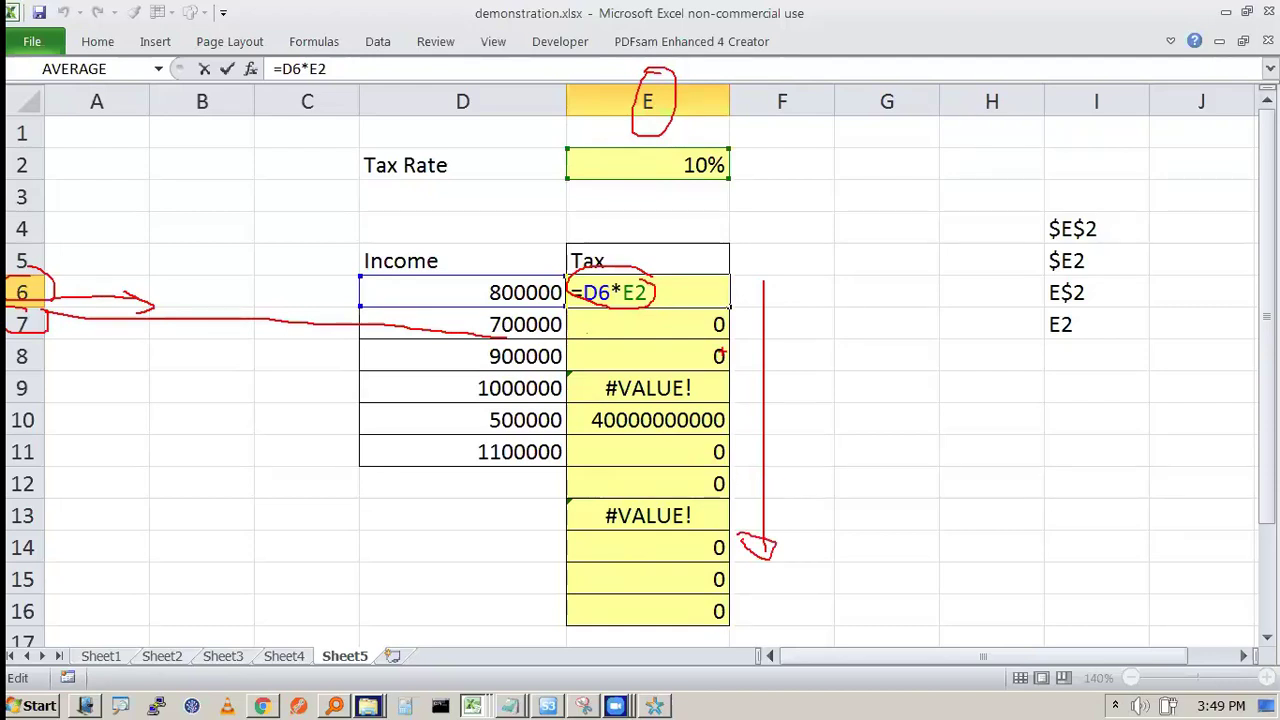
pyautogui.moveTo(728, 296)
pyautogui.mouseDown()
pyautogui.moveTo(752, 330)
pyautogui.moveTo(752, 420)
pyautogui.mouseUp()
pyautogui.press('Escape')
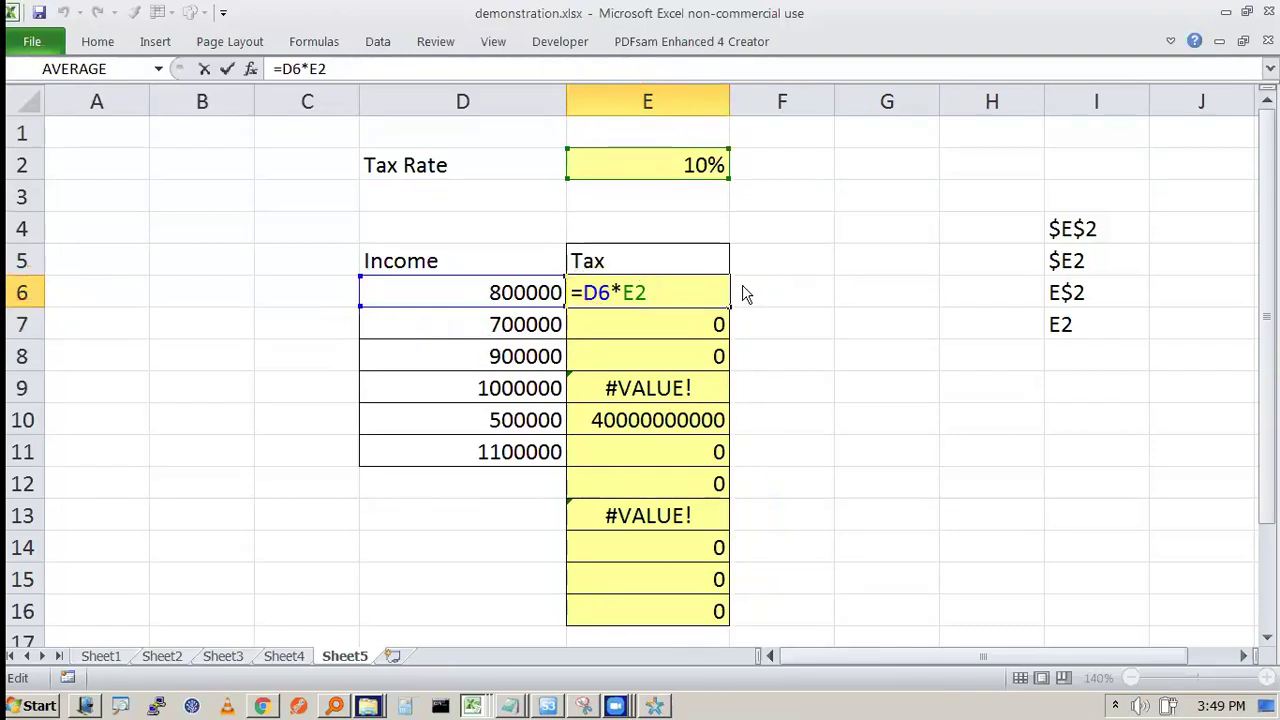
pyautogui.hotkey('ctrl', 'Return')
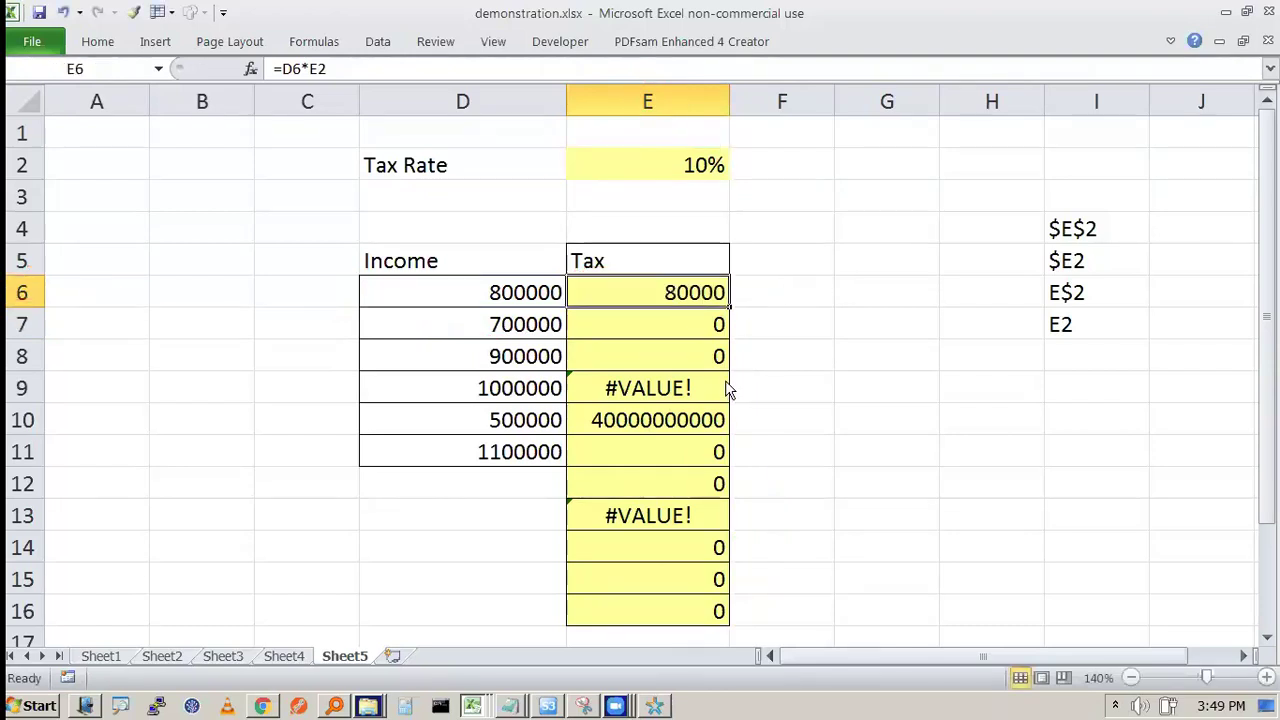
# Step: Compare the formulas in E7 and E6, circling the E6 formula and drawing a line from it towards E7
pyautogui.click(718, 330)
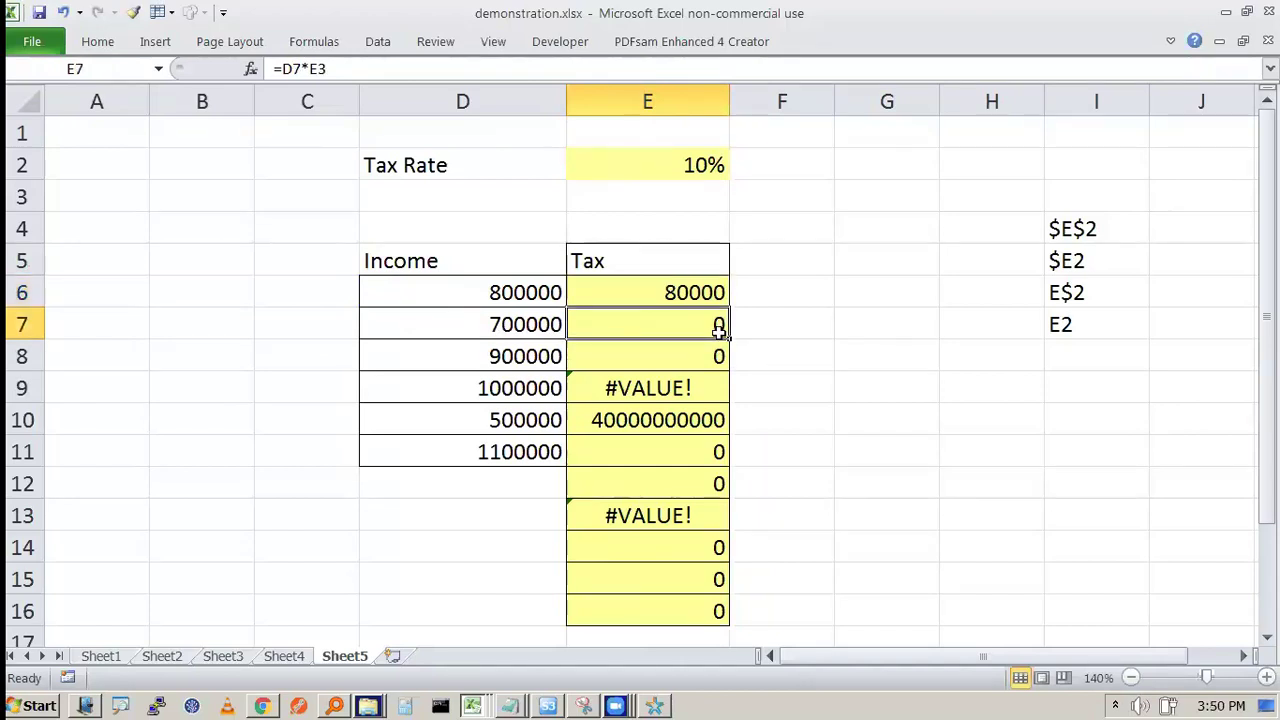
pyautogui.press('F2')
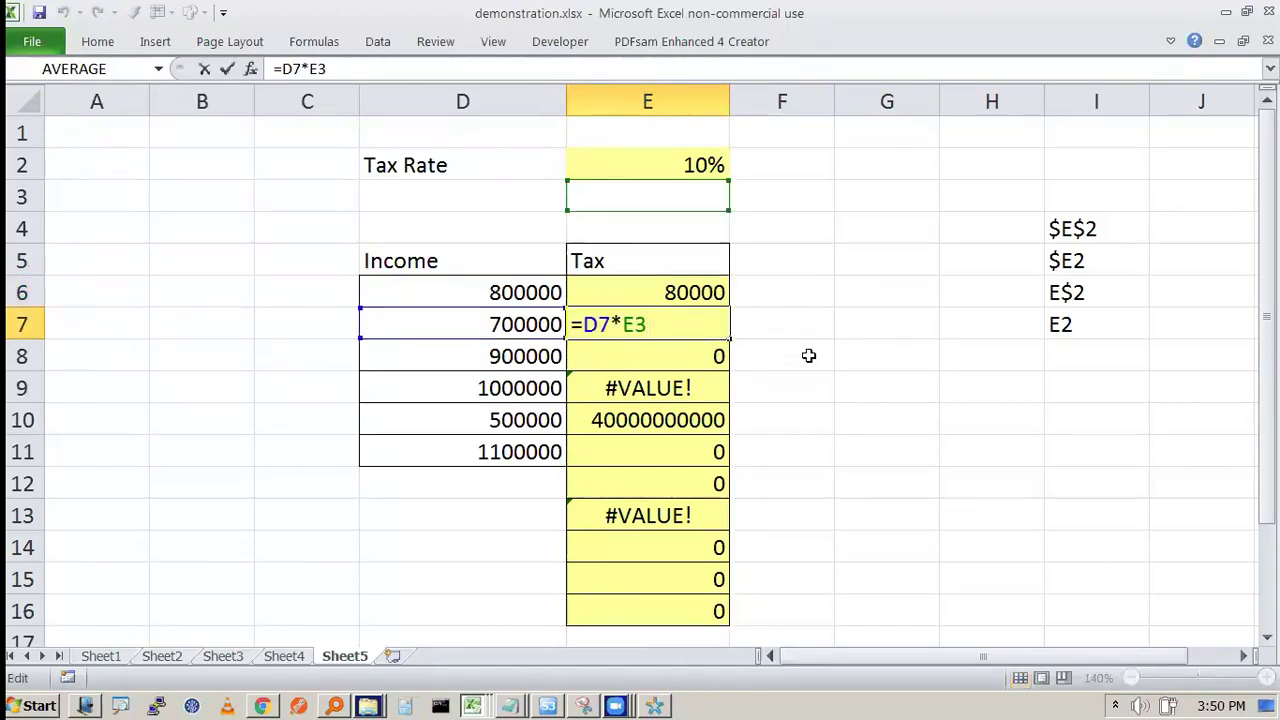
pyautogui.press('Escape')
pyautogui.doubleClick(668, 296)
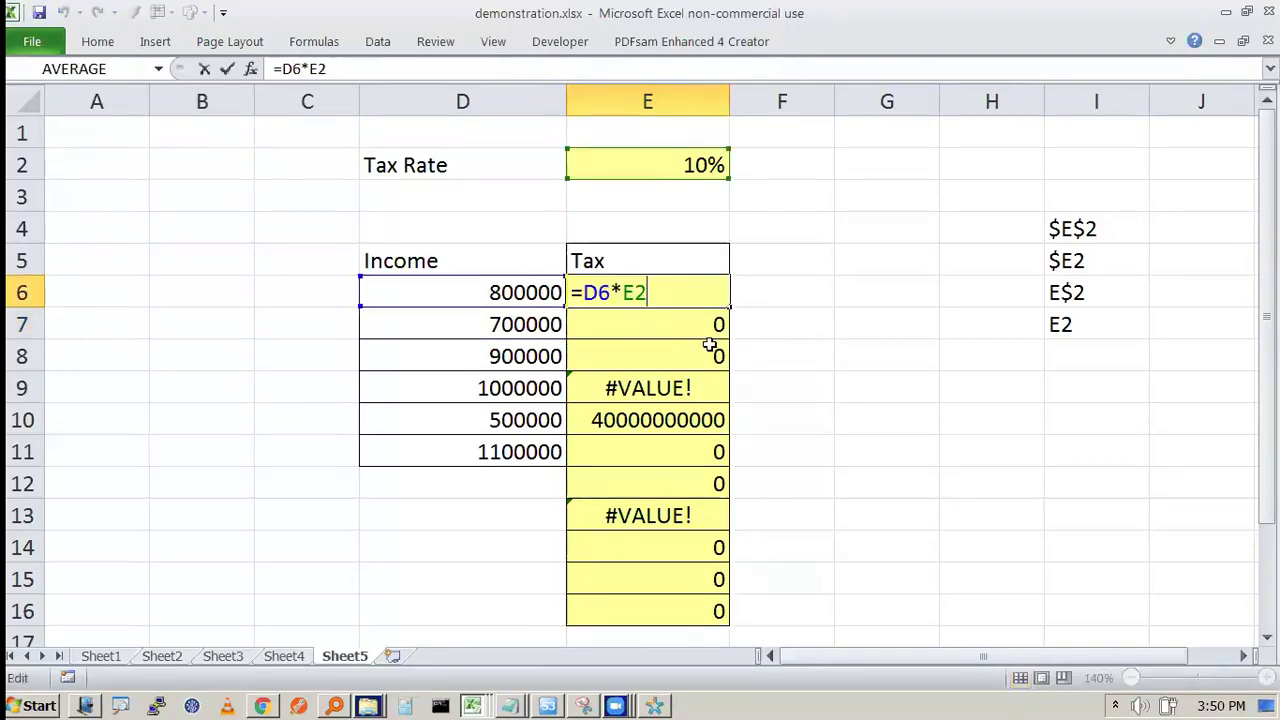
pyautogui.moveTo(645, 278)
pyautogui.mouseDown()
pyautogui.moveTo(620, 312)
pyautogui.moveTo(622, 262)
pyautogui.mouseUp()
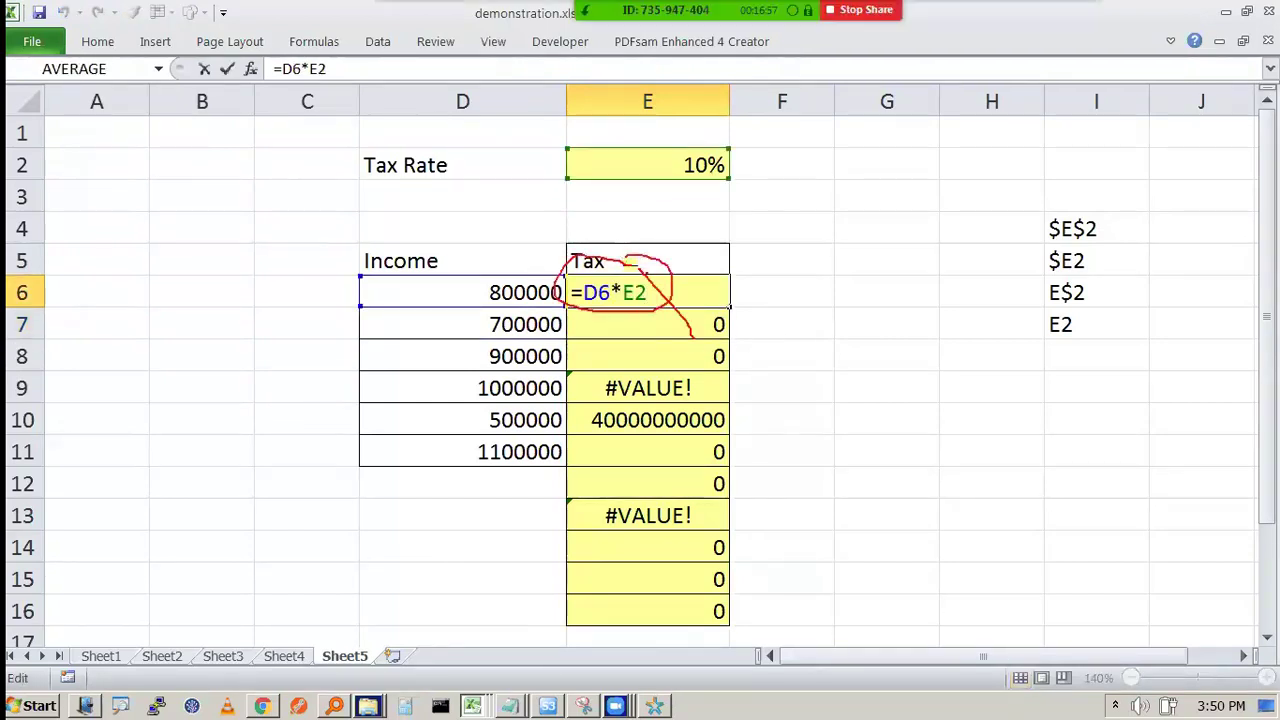
pyautogui.press('Escape')
# Step: Open the formula in E7, underline its references in red, and label the first two income cells D6 and D7
pyautogui.click(700, 334)
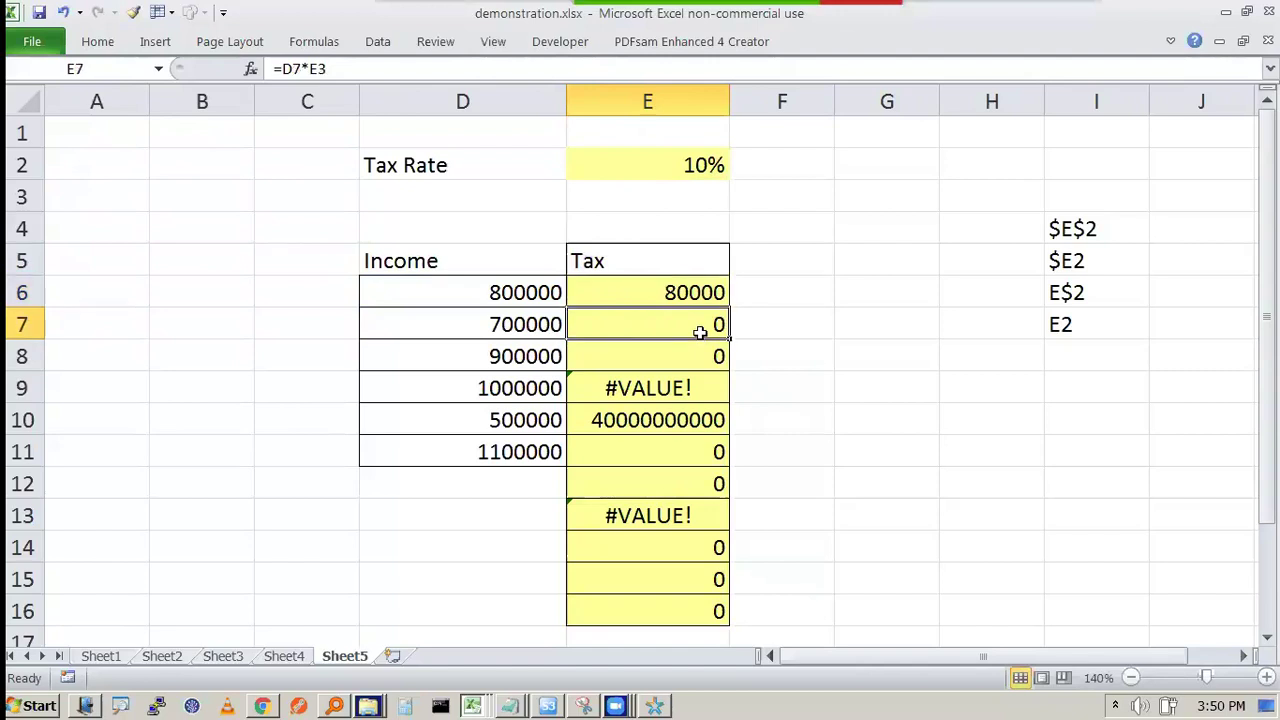
pyautogui.press('F2')
pyautogui.moveTo(579, 338); pyautogui.dragTo(657, 340)
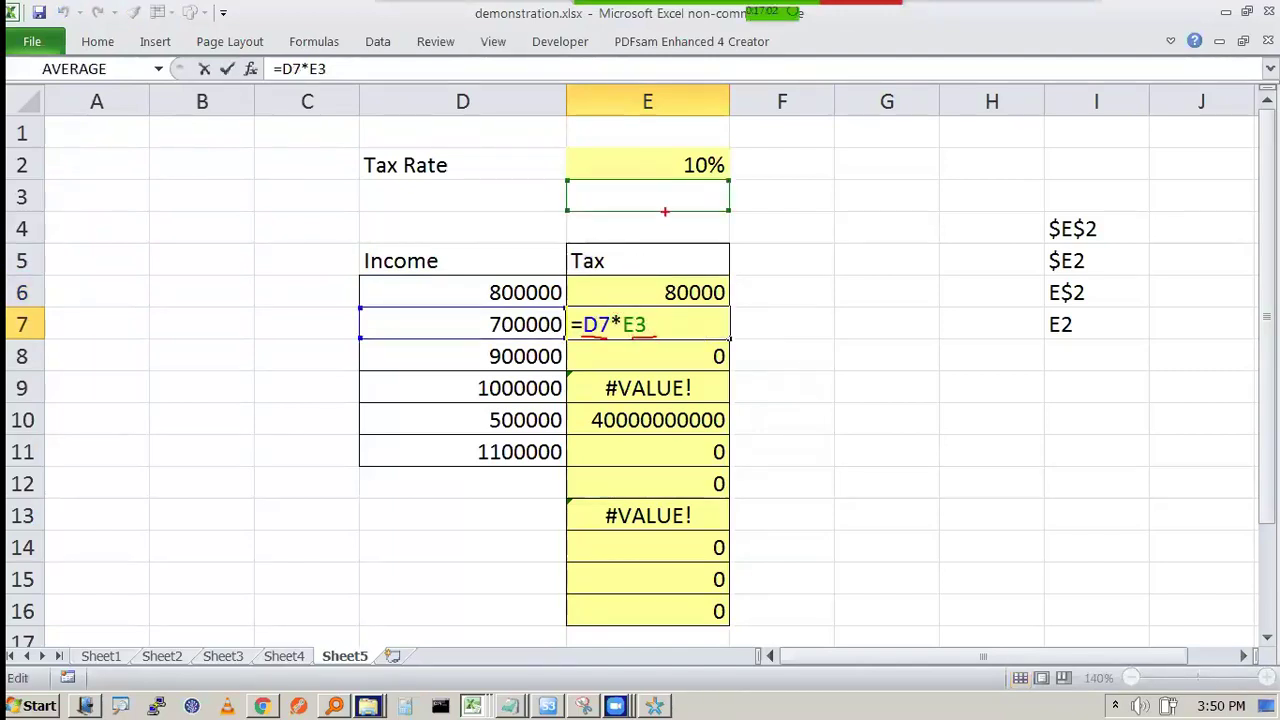
pyautogui.moveTo(399, 297)
pyautogui.mouseDown()
pyautogui.moveTo(449, 296)
pyautogui.moveTo(410, 326)
pyautogui.moveTo(472, 322)
pyautogui.mouseUp()
# Step: Label the tax rate cell E2 and the empty cell below it E3 in red handwriting
pyautogui.moveTo(747, 163)
pyautogui.mouseDown()
pyautogui.moveTo(766, 163)
pyautogui.moveTo(732, 171)
pyautogui.moveTo(779, 168)
pyautogui.mouseUp()
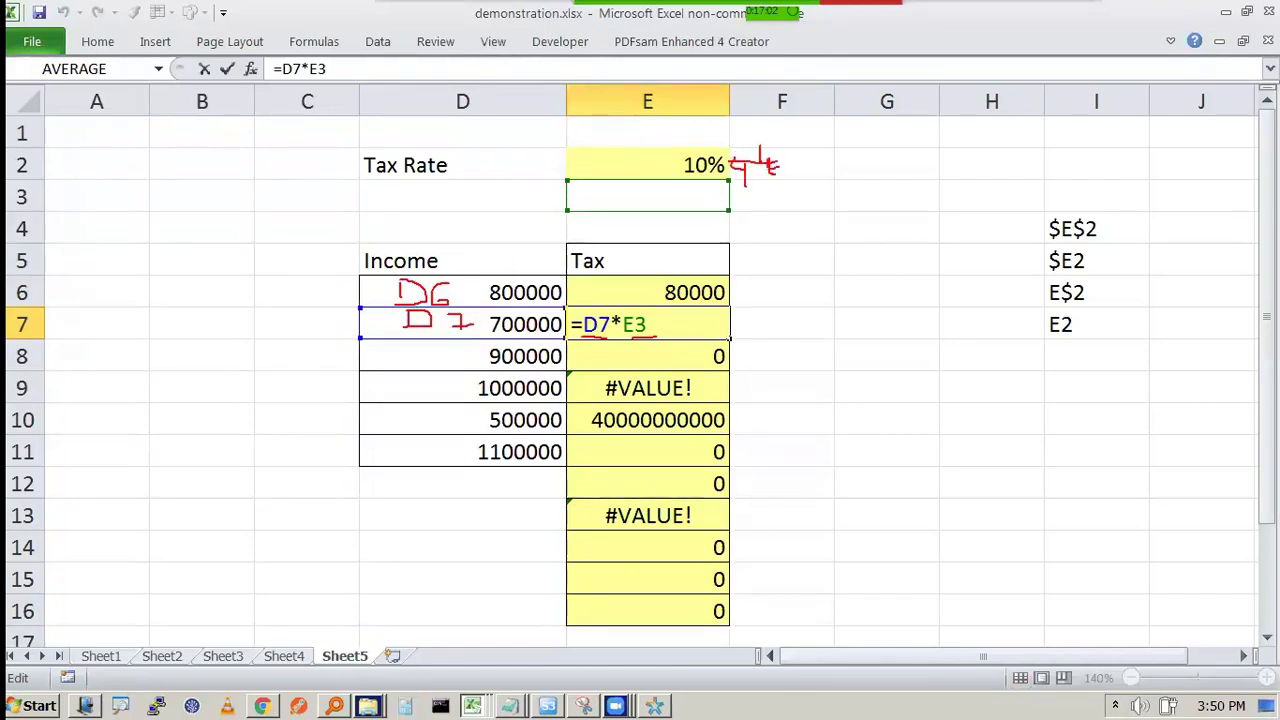
pyautogui.hotkey('ctrl', 'z')
pyautogui.hotkey('ctrl', 'z')
pyautogui.moveTo(606, 153)
pyautogui.mouseDown()
pyautogui.moveTo(612, 176)
pyautogui.moveTo(620, 156)
pyautogui.mouseUp()
pyautogui.moveTo(604, 166)
pyautogui.mouseDown()
pyautogui.moveTo(658, 176)
pyautogui.moveTo(644, 204)
pyautogui.moveTo(644, 184)
pyautogui.moveTo(676, 200)
pyautogui.mouseUp()
pyautogui.moveTo(652, 192); pyautogui.dragTo(672, 202)
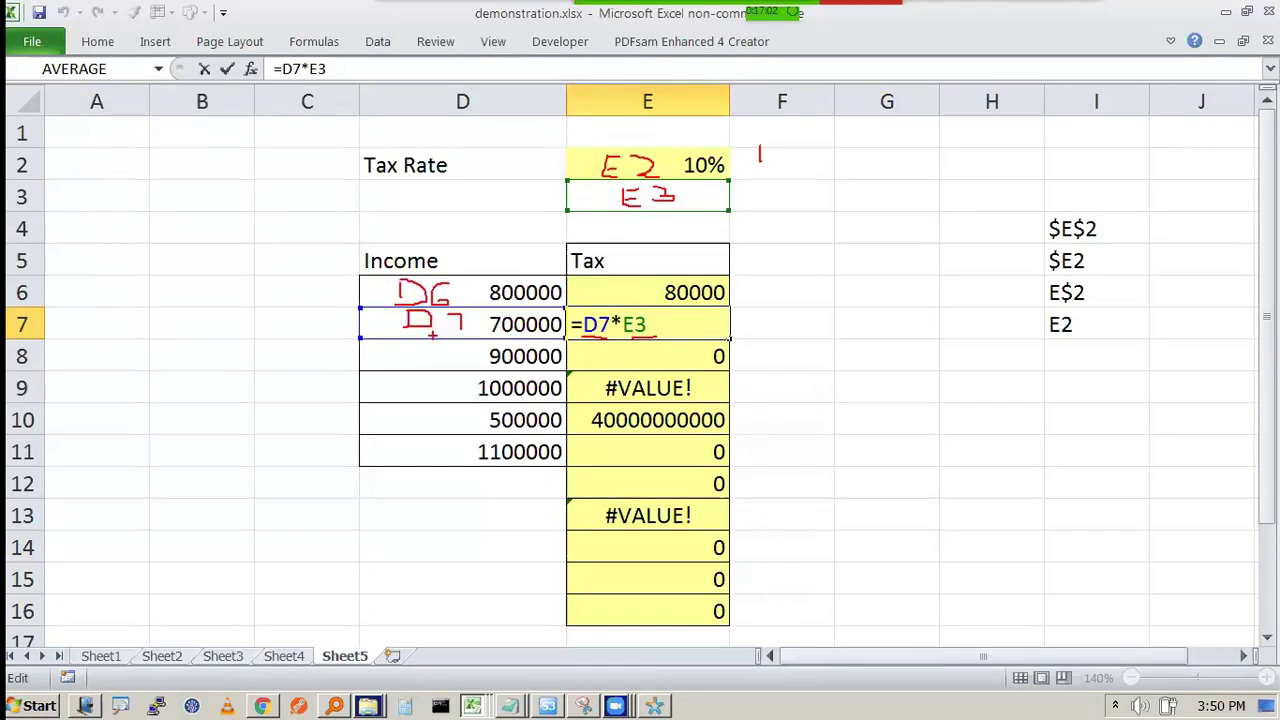
# Step: Underline the 700000 income, mark the E7 formula's row numbers, draw a downward arrow from row 6 to row 7, and erase all drawings
pyautogui.moveTo(518, 336); pyautogui.dragTo(552, 335)
pyautogui.moveTo(475, 332); pyautogui.dragTo(548, 336)
pyautogui.moveTo(755, 291)
pyautogui.mouseDown()
pyautogui.moveTo(751, 333)
pyautogui.moveTo(762, 322)
pyautogui.mouseUp()
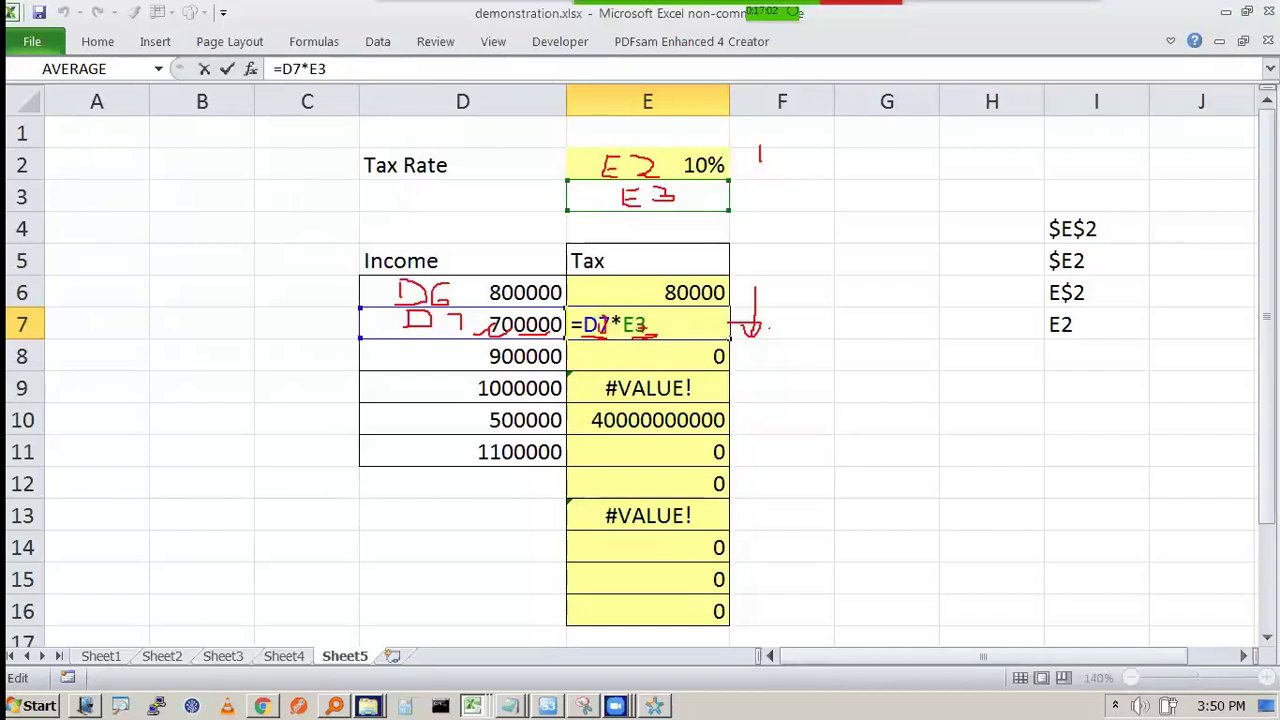
pyautogui.press('e')
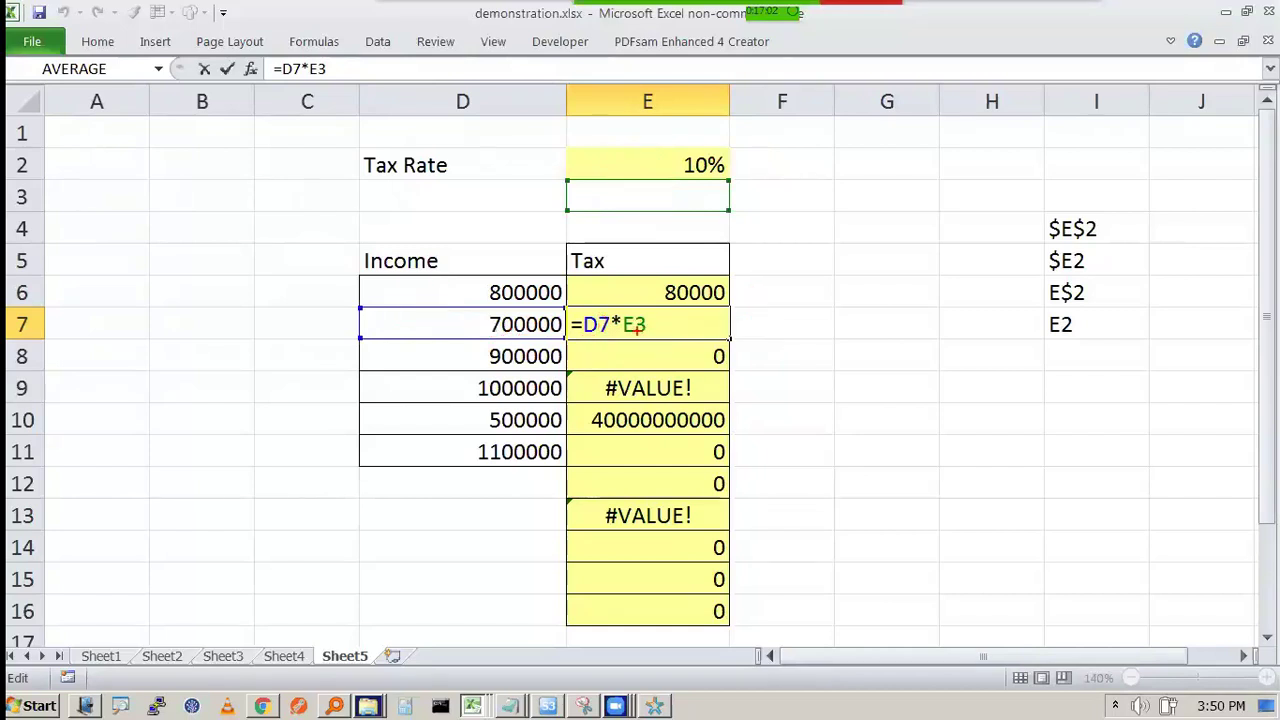
# Step: Circle E3 in the E7 formula and the 10% tax rate labelled E2, then mark the rate again with an arrow, clearing each drawing
pyautogui.moveTo(640, 302)
pyautogui.mouseDown()
pyautogui.moveTo(608, 332)
pyautogui.moveTo(658, 318)
pyautogui.mouseUp()
pyautogui.moveTo(707, 148)
pyautogui.mouseDown()
pyautogui.moveTo(676, 152)
pyautogui.moveTo(724, 168)
pyautogui.moveTo(673, 141)
pyautogui.moveTo(610, 169)
pyautogui.moveTo(674, 178)
pyautogui.mouseUp()
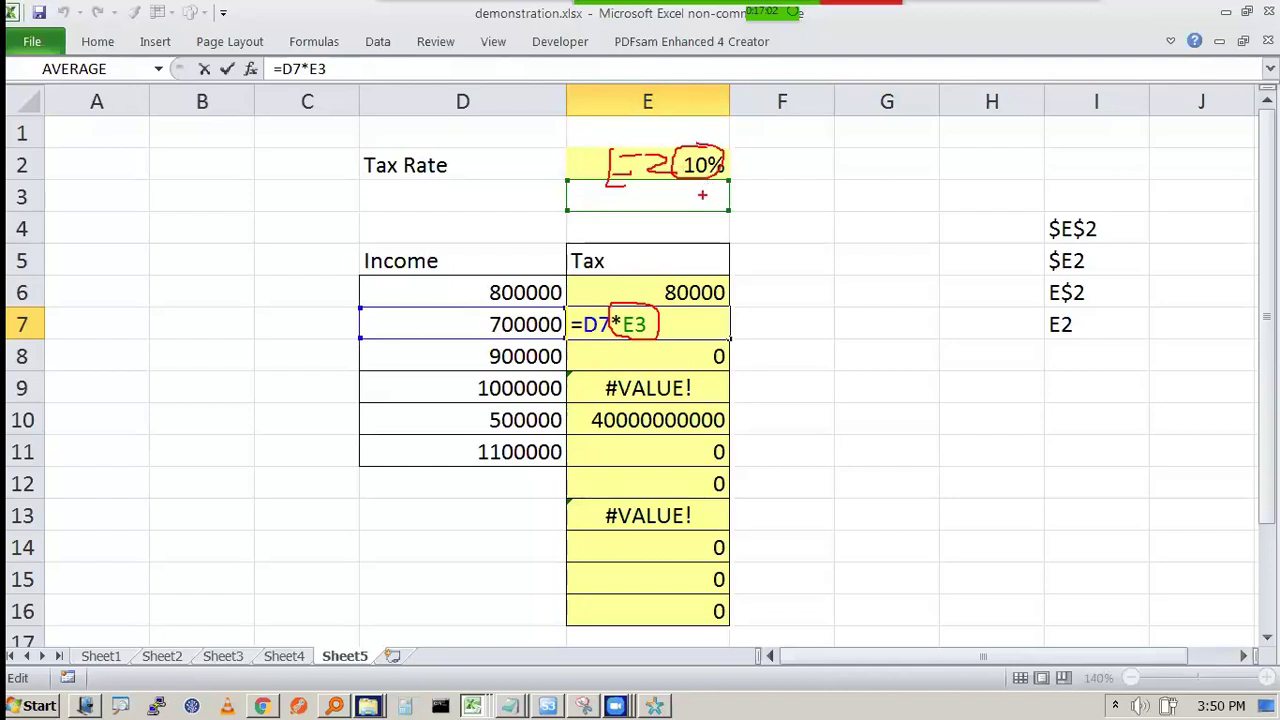
pyautogui.press('e')
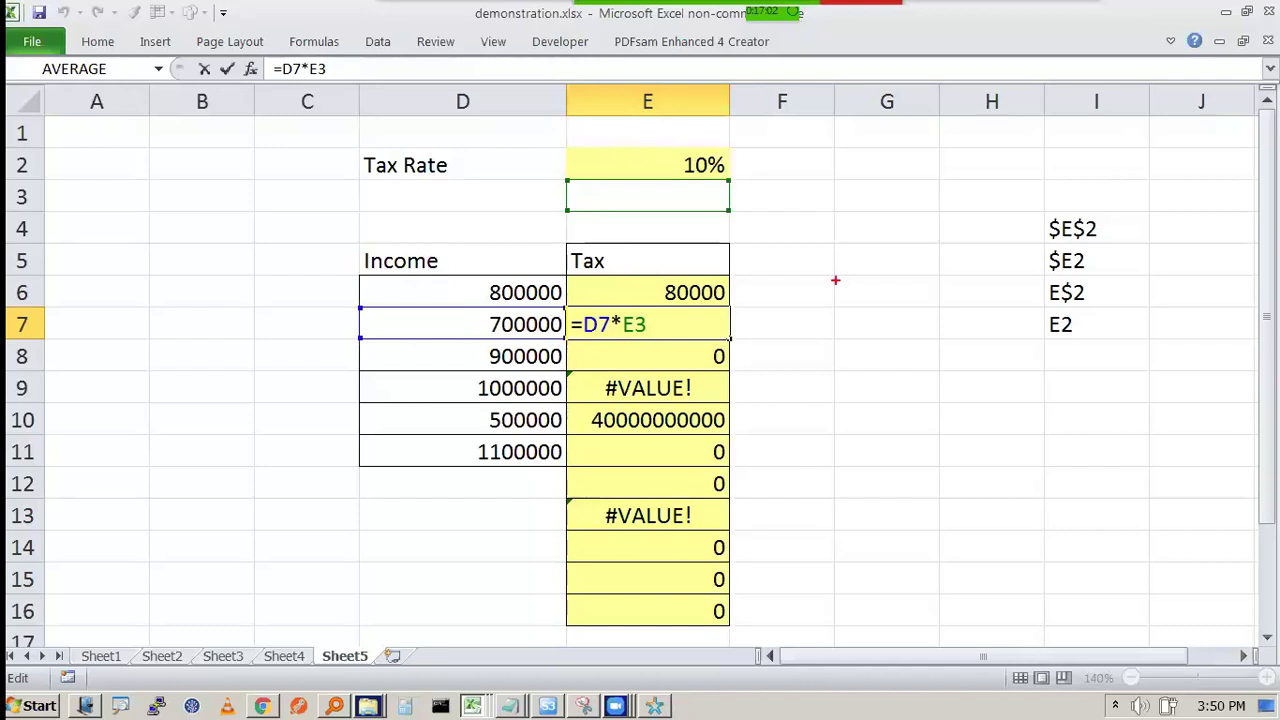
pyautogui.moveTo(714, 131)
pyautogui.mouseDown()
pyautogui.moveTo(672, 178)
pyautogui.moveTo(733, 140)
pyautogui.moveTo(686, 133)
pyautogui.moveTo(768, 150)
pyautogui.mouseUp()
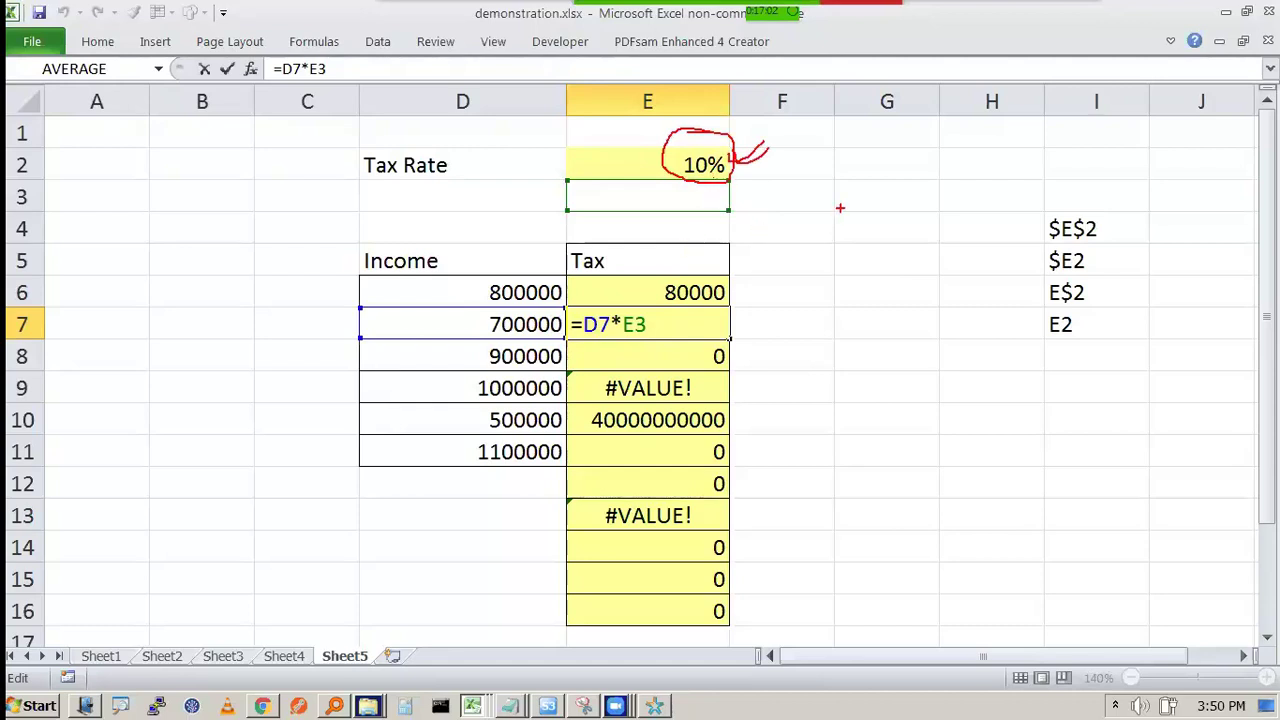
pyautogui.press('Escape')
# Step: Open a new Notepad document and write the note "Anchor -> ship stay"
pyautogui.press('super')
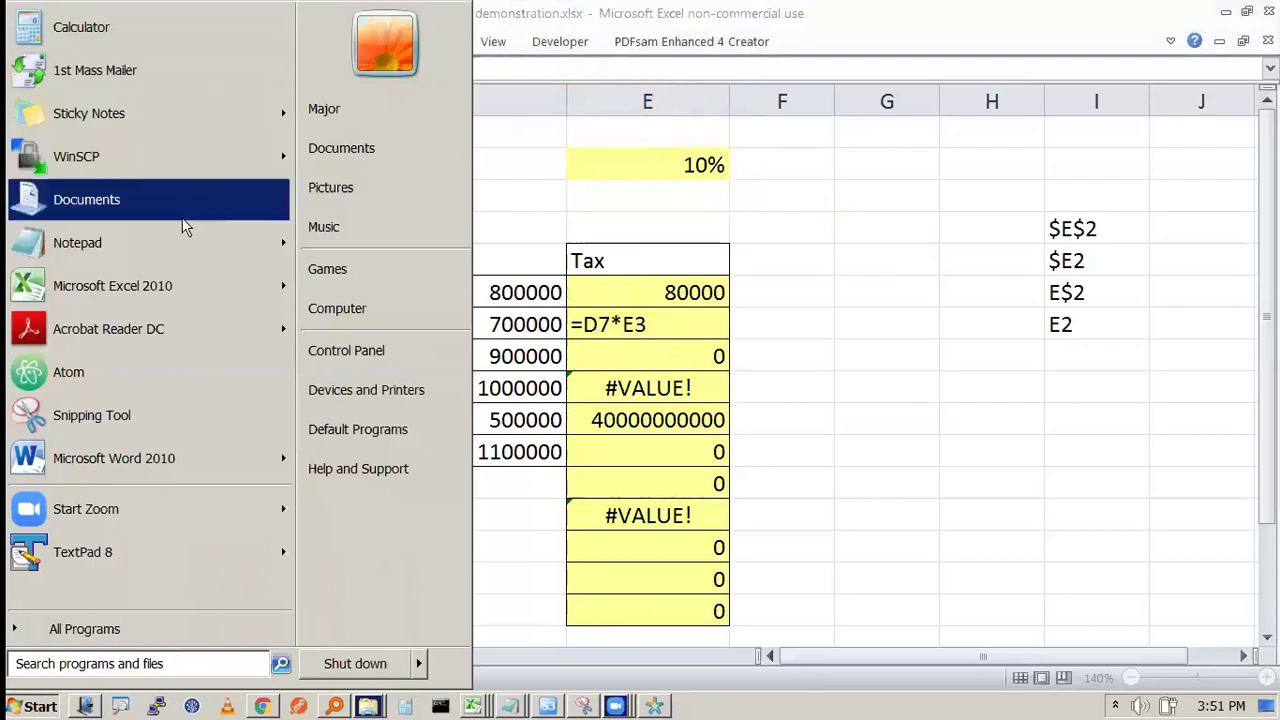
pyautogui.press('Return')
pyautogui.write('Anch')
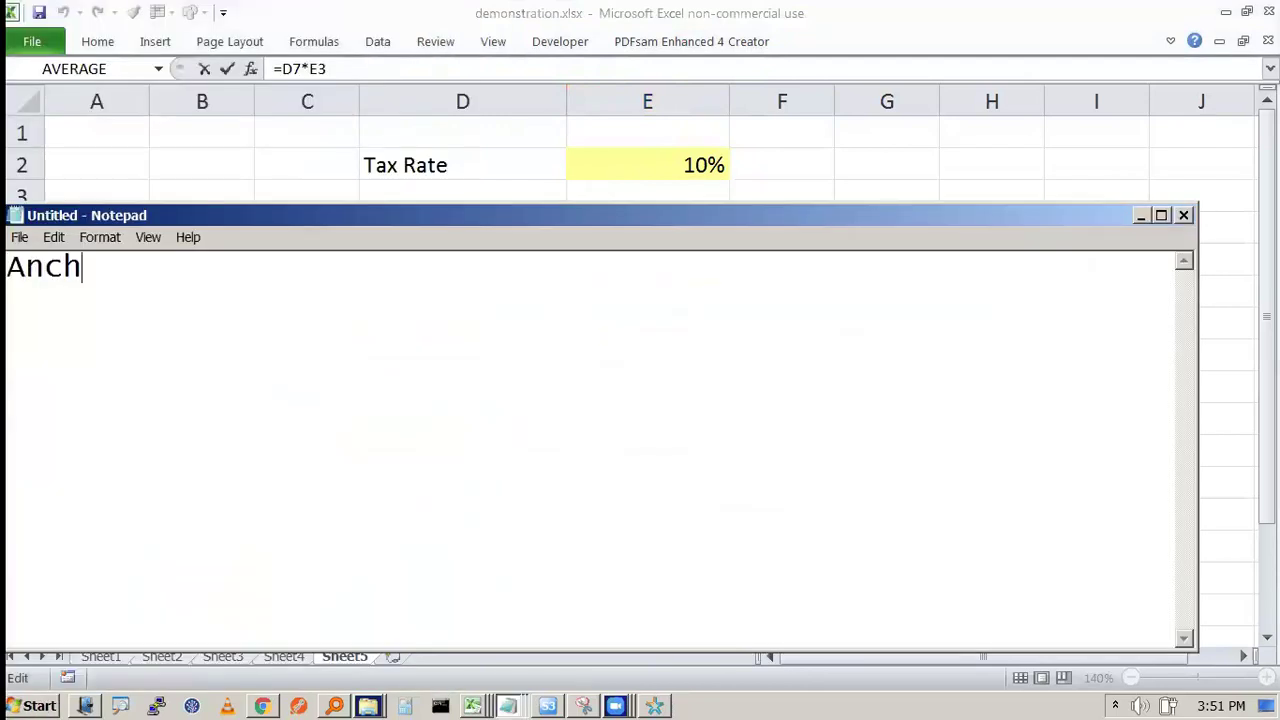
pyautogui.write('or -> shi')
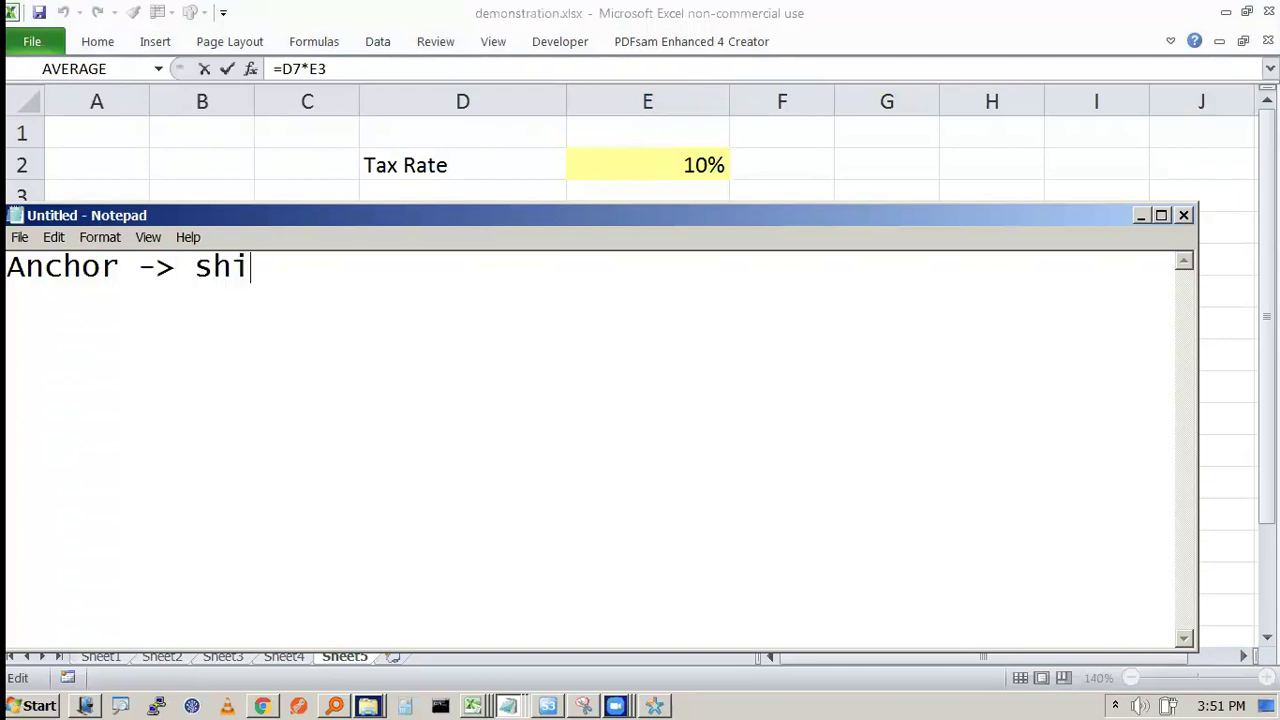
pyautogui.write('p stay  ')
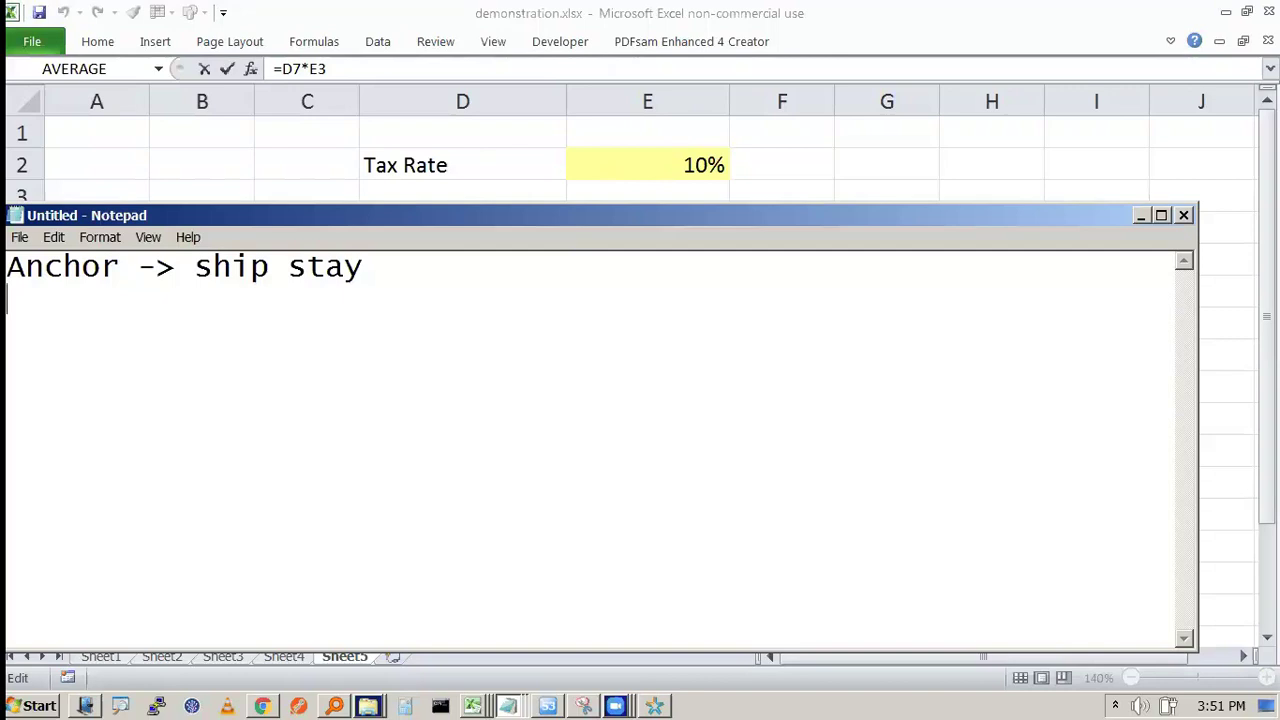
# Step: List "Row", "Column" and "Both Row column" on separate lines below the anchor note, with the Notepad window moved up
pyautogui.write('$')
pyautogui.hotkey('shift', 'Left')
pyautogui.moveTo(855, 225); pyautogui.dragTo(955, 118)
pyautogui.press('Right')
pyautogui.press('BackSpace')
pyautogui.press('Return')
pyautogui.write('Row')
pyautogui.press('Return')
pyautogui.write('Column ')
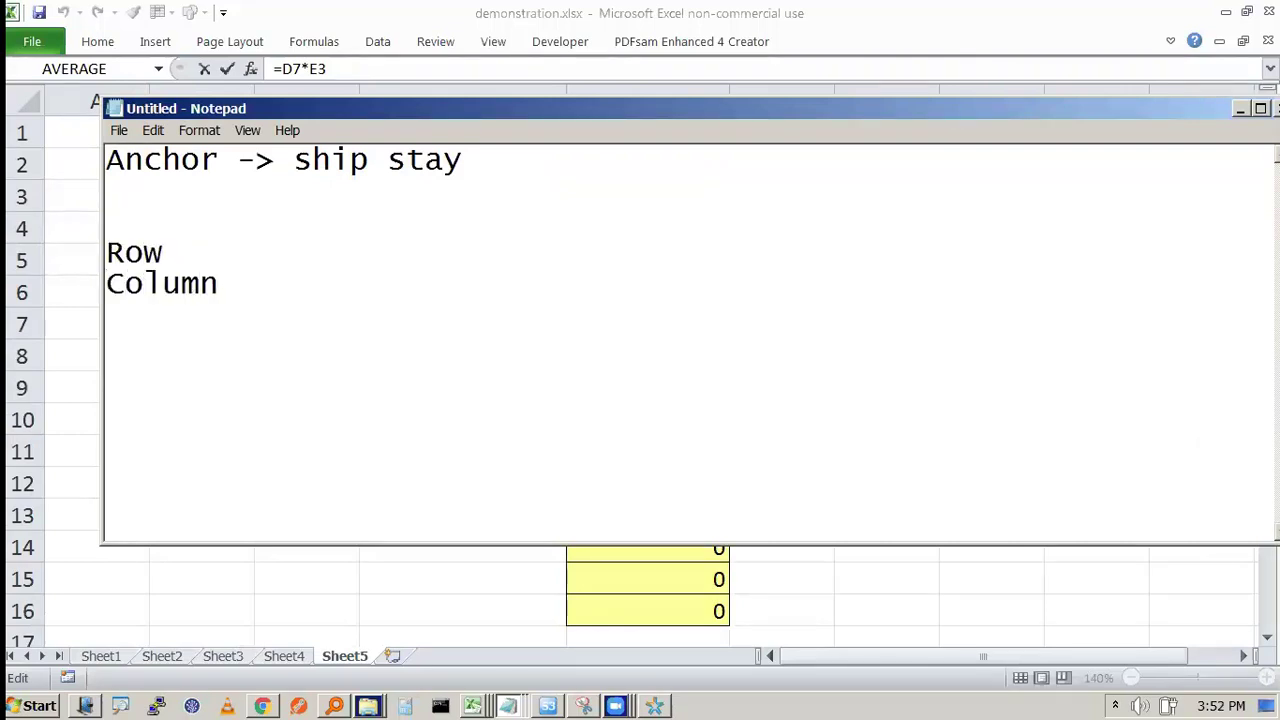
pyautogui.write('Both R')
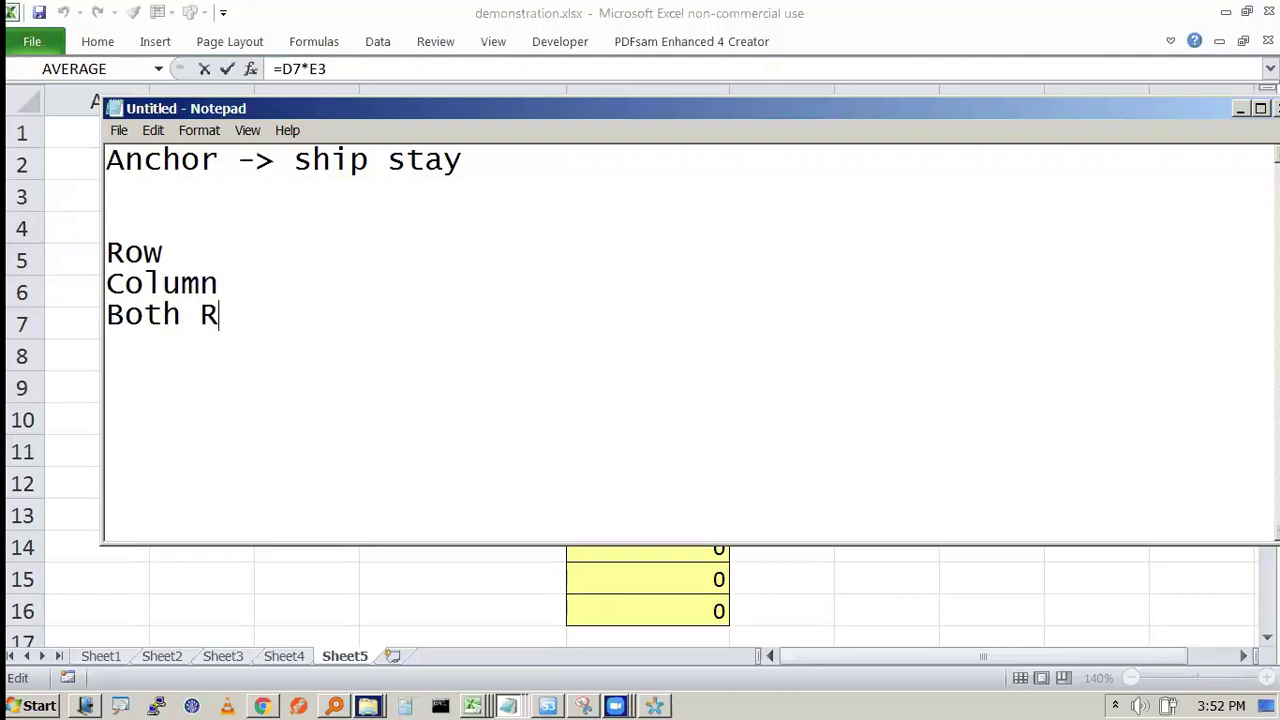
pyautogui.write('ow  column')
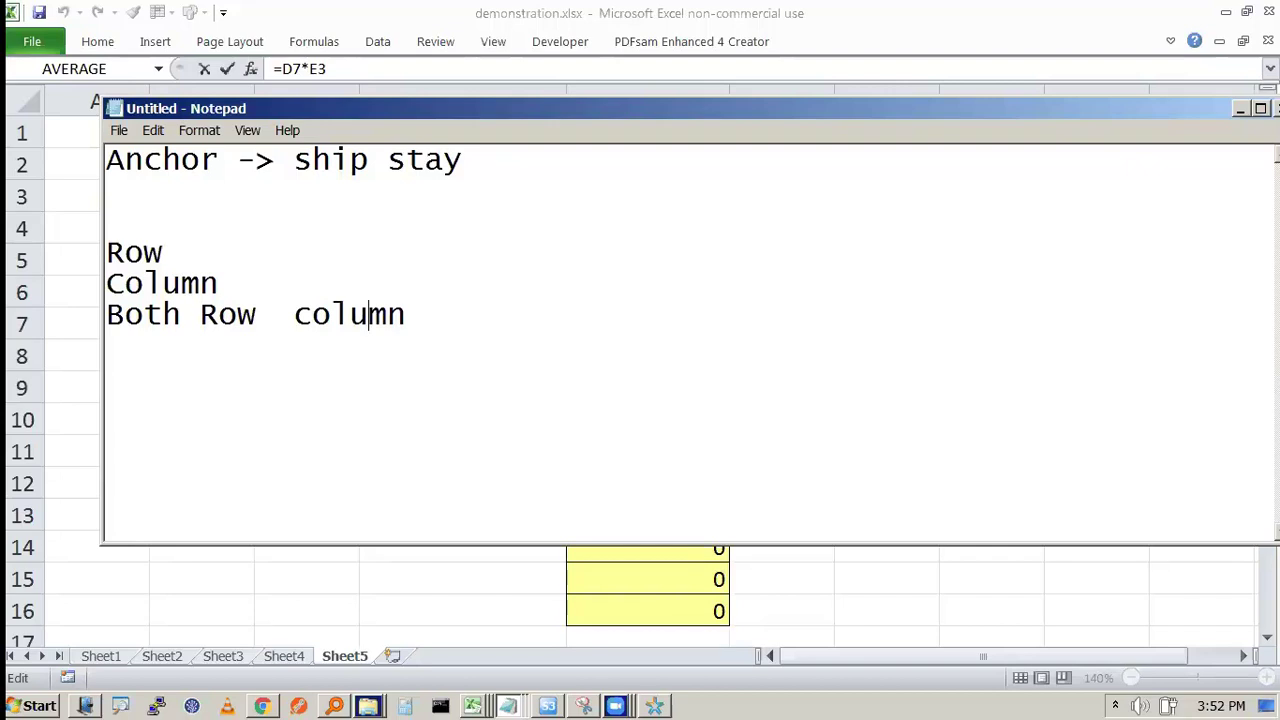
# Step: Switch back to Excel, reopen the formula in E7, draw a downward arrow beside the tax rate and circle the E3 reference, undoing the last mark
pyautogui.hotkey('alt', 'Tab')
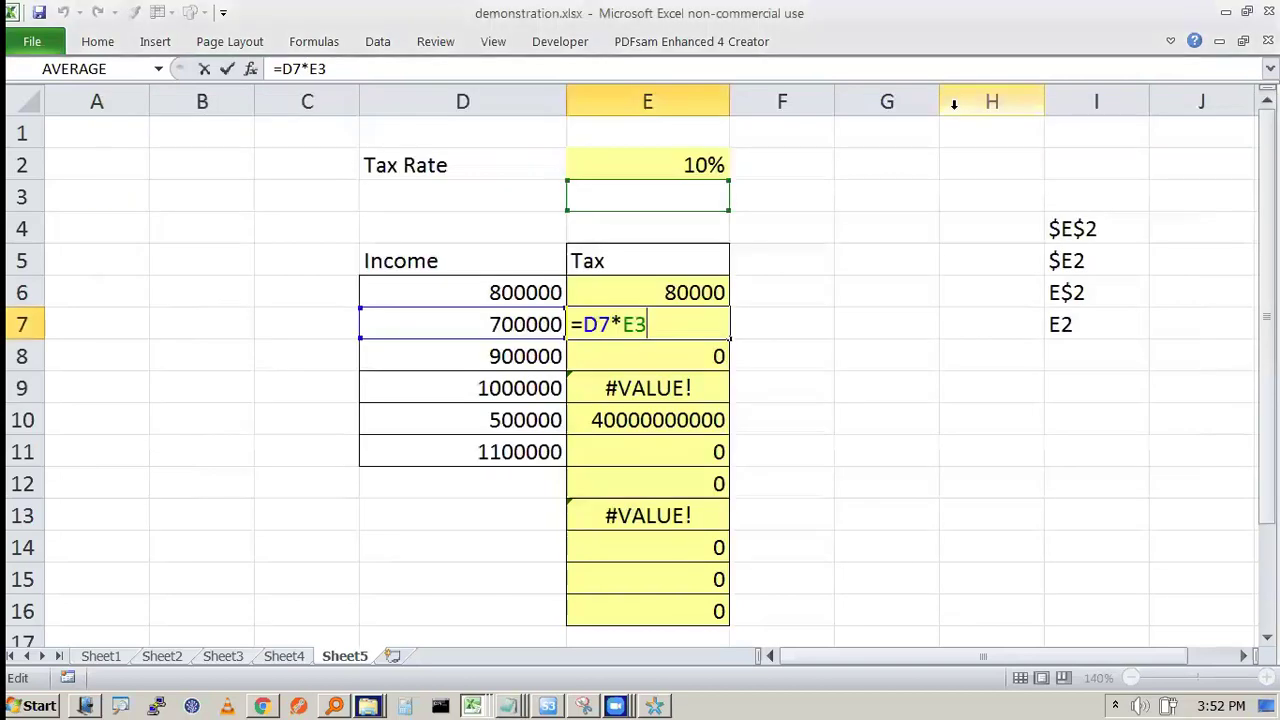
pyautogui.click(634, 158)
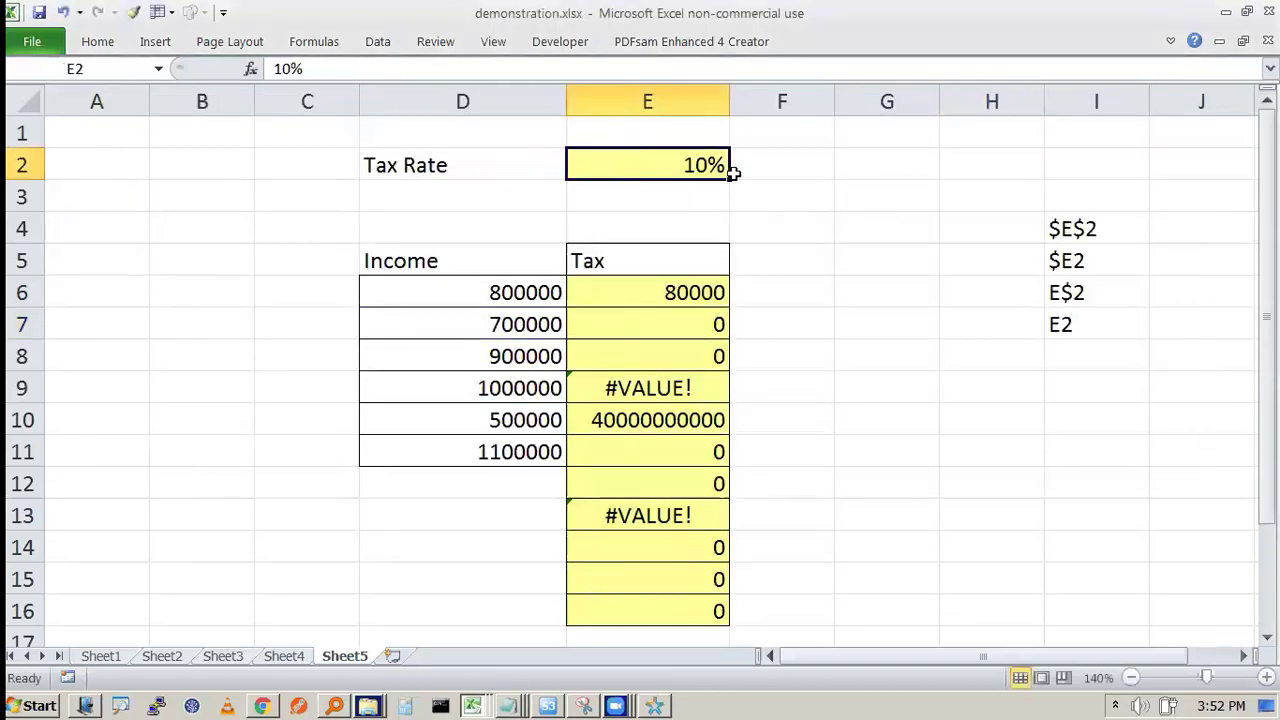
pyautogui.doubleClick(686, 332)
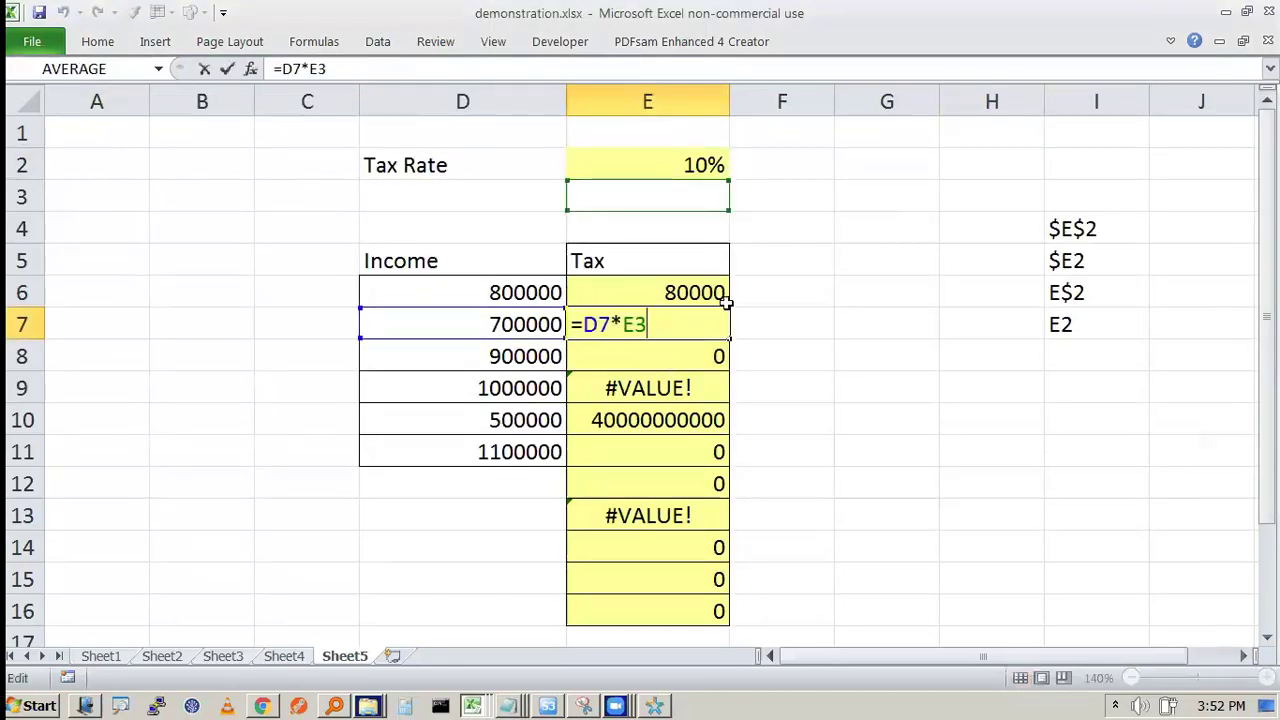
pyautogui.moveTo(767, 166); pyautogui.dragTo(757, 210)
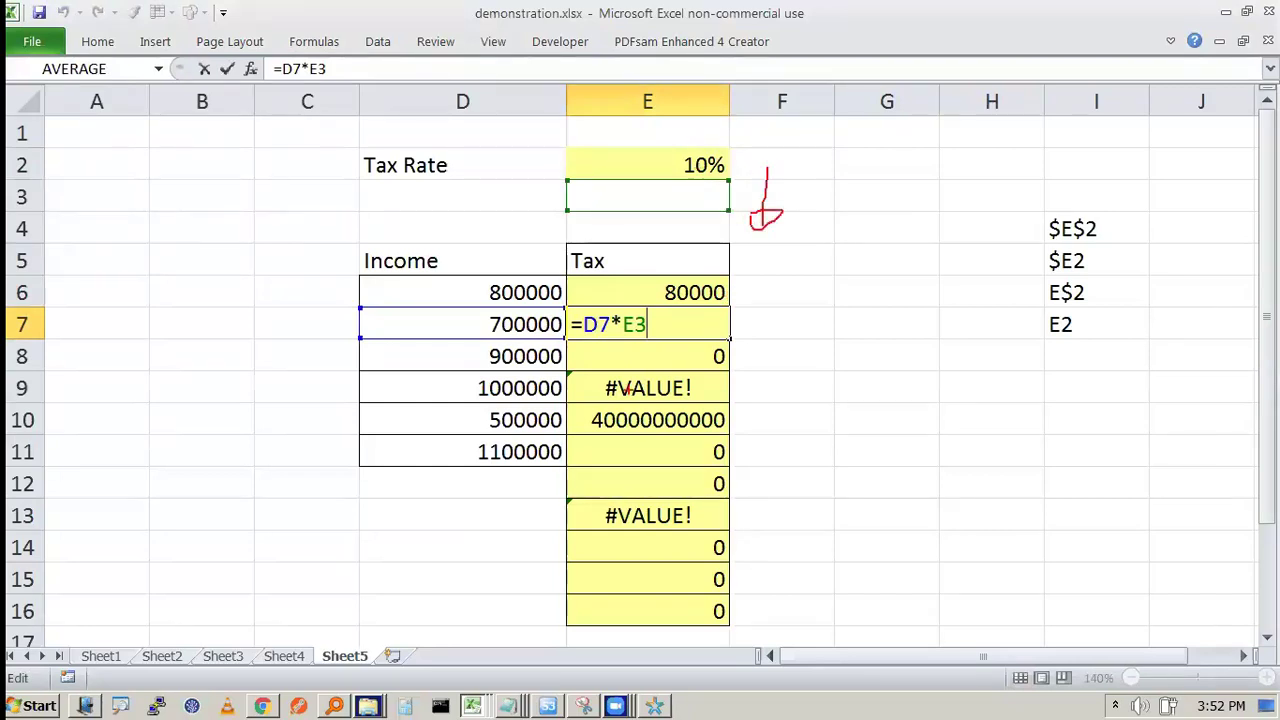
pyautogui.moveTo(633, 301)
pyautogui.mouseDown()
pyautogui.moveTo(621, 344)
pyautogui.moveTo(624, 308)
pyautogui.mouseUp()
pyautogui.hotkey('ctrl', 'z')
# Step: Underline E3 in the E7 formula, write E2 beside the tax rate, and circle E$2 in the list of reference types
pyautogui.moveTo(656, 340); pyautogui.dragTo(634, 340)
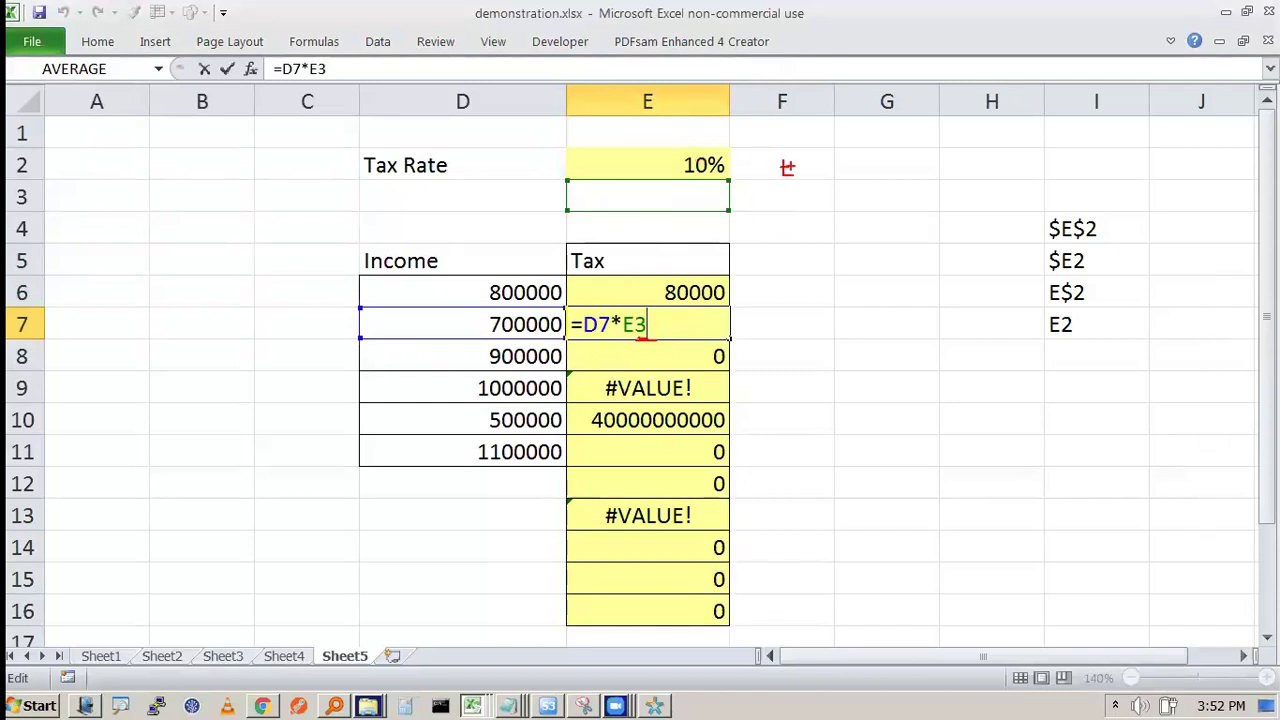
pyautogui.moveTo(803, 158); pyautogui.dragTo(818, 178)
pyautogui.moveTo(1098, 284)
pyautogui.mouseDown()
pyautogui.moveTo(1068, 277)
pyautogui.moveTo(1032, 298)
pyautogui.moveTo(1102, 302)
pyautogui.moveTo(1085, 281)
pyautogui.mouseUp()
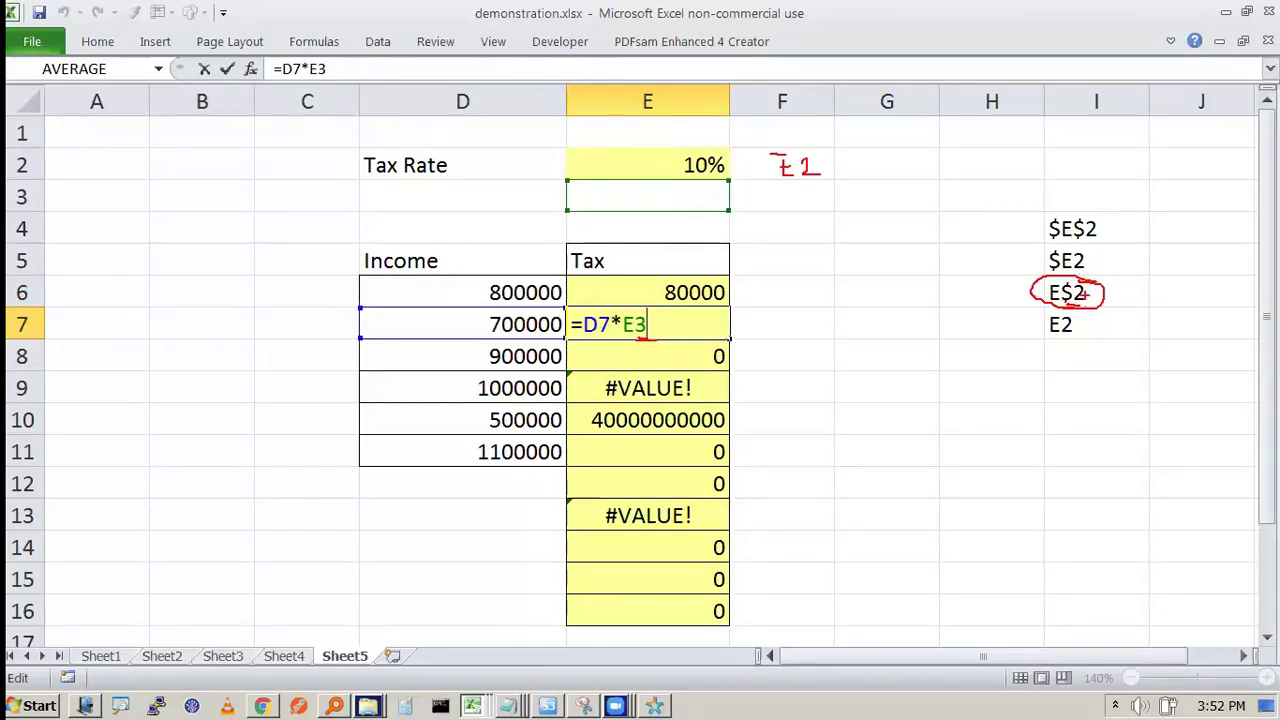
# Step: Switch to the Notepad notes and write "$2" on its own line between the anchor note and "Row"
pyautogui.hotkey('alt', 'Tab')
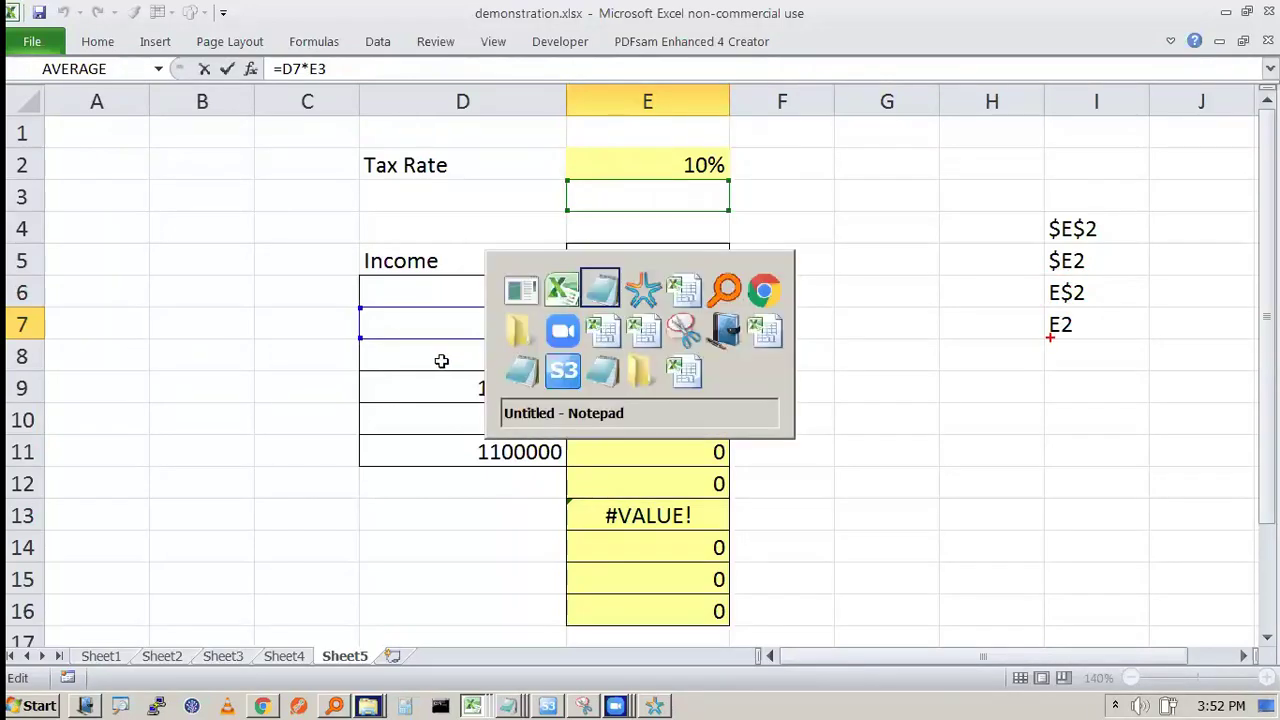
pyautogui.press('Up')
pyautogui.press('Up')
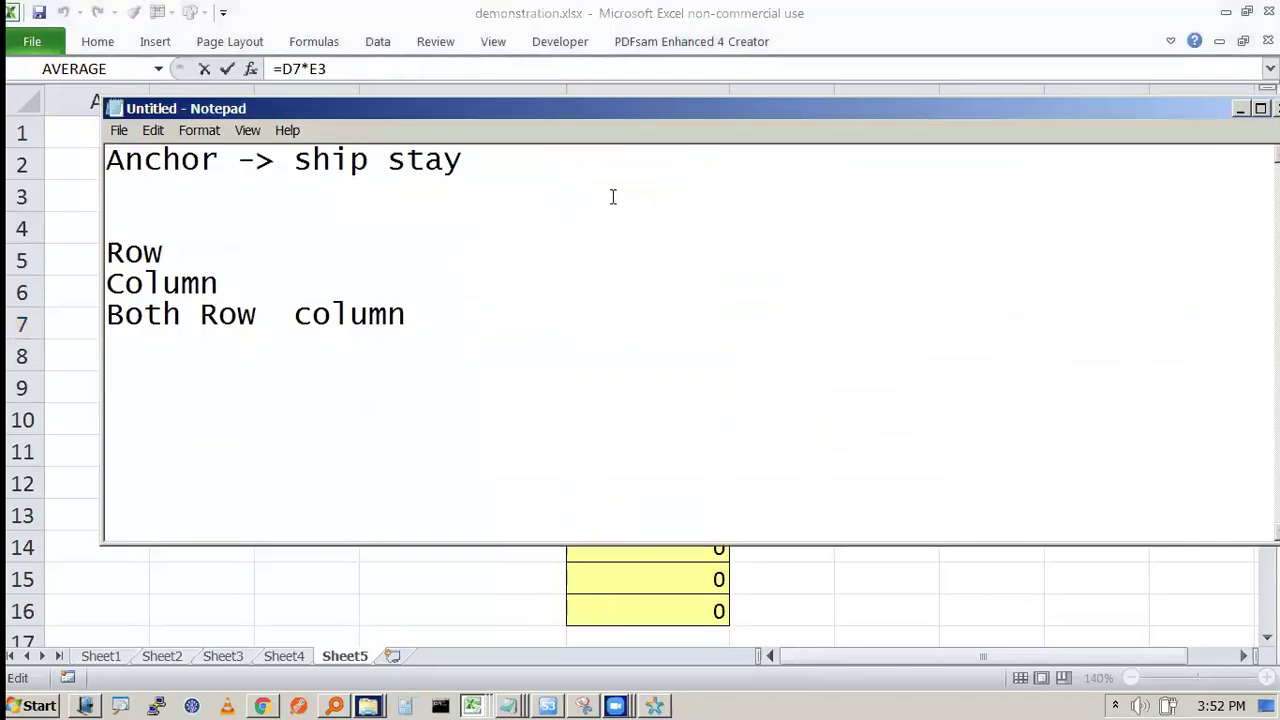
pyautogui.press('Up')
pyautogui.write('$')
pyautogui.press('Return')
pyautogui.hotkey('shift', 'Up')
pyautogui.press('Down')
pyautogui.press('Down')
pyautogui.press('Left')
pyautogui.press('Left')
pyautogui.write('2')
pyautogui.hotkey('shift', 'Left')
pyautogui.hotkey('shift', 'Left')
pyautogui.press('Left')
pyautogui.press('Right')
pyautogui.hotkey('shift', 'Right')
pyautogui.press('Left')
pyautogui.press('Left')
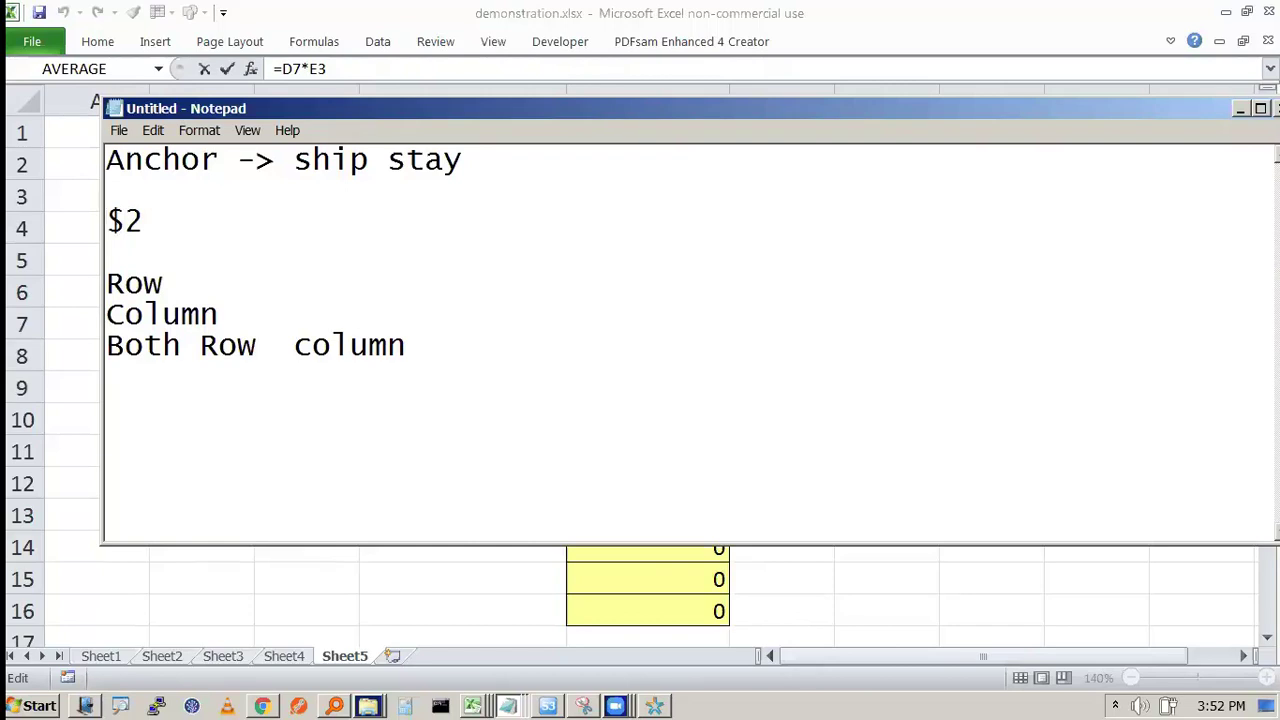
# Step: Switch back to Excel, abandon the E7 edit and open the tax formula in E6 for editing
pyautogui.hotkey('alt', 'Tab')
pyautogui.press('Escape')
pyautogui.click(686, 292)
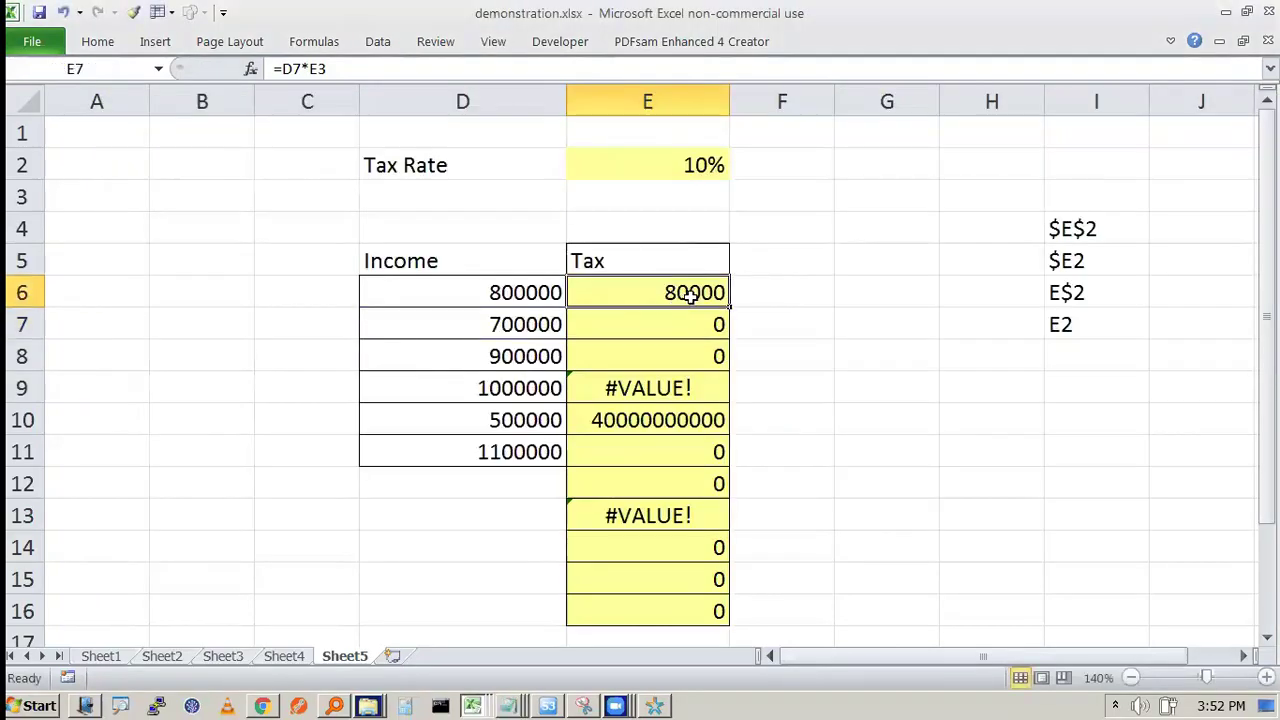
pyautogui.press('F2')
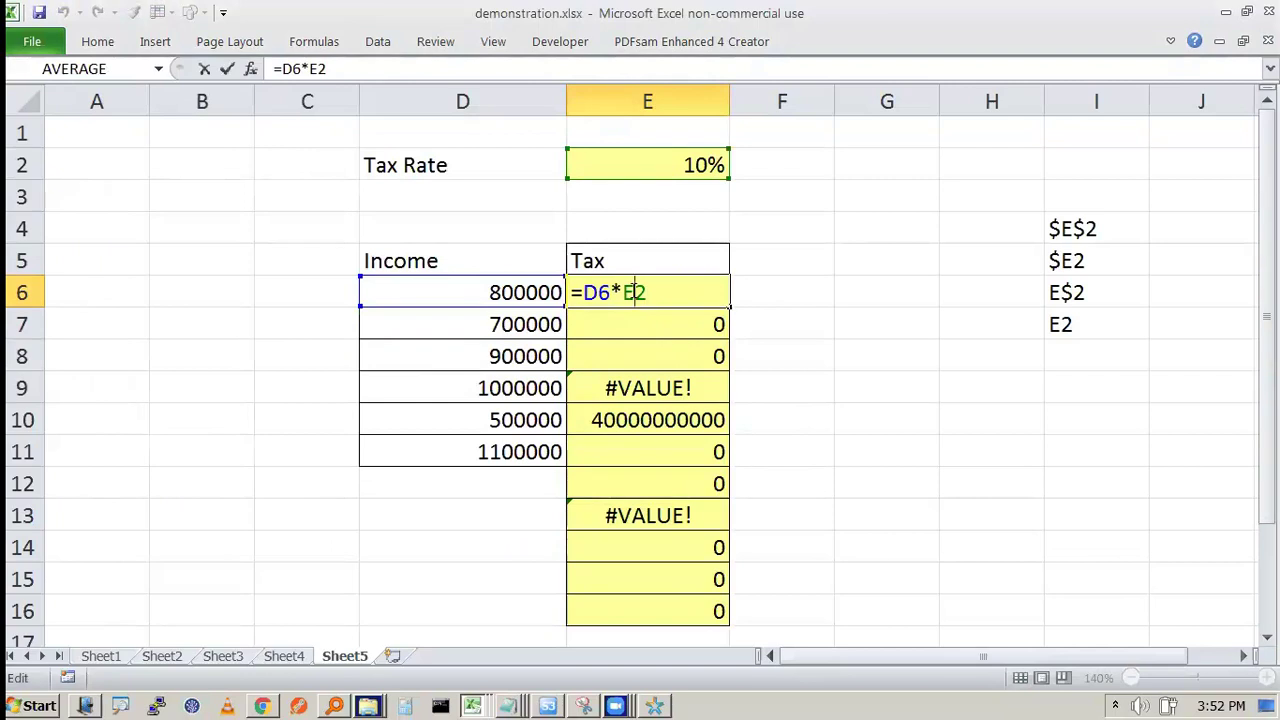
# Step: Try anchoring the row manually as E$2 in the E6 formula, and remove the dollar sign again
pyautogui.press('Left')
pyautogui.write('$')
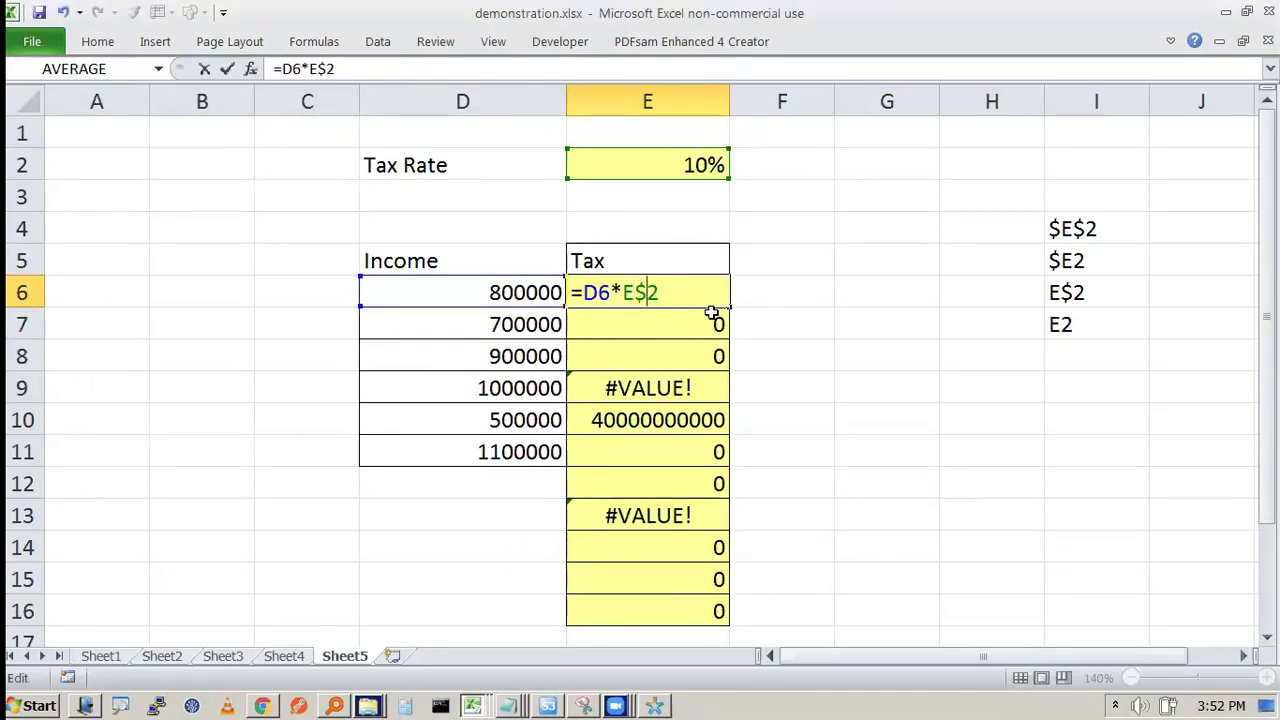
pyautogui.press('BackSpace')
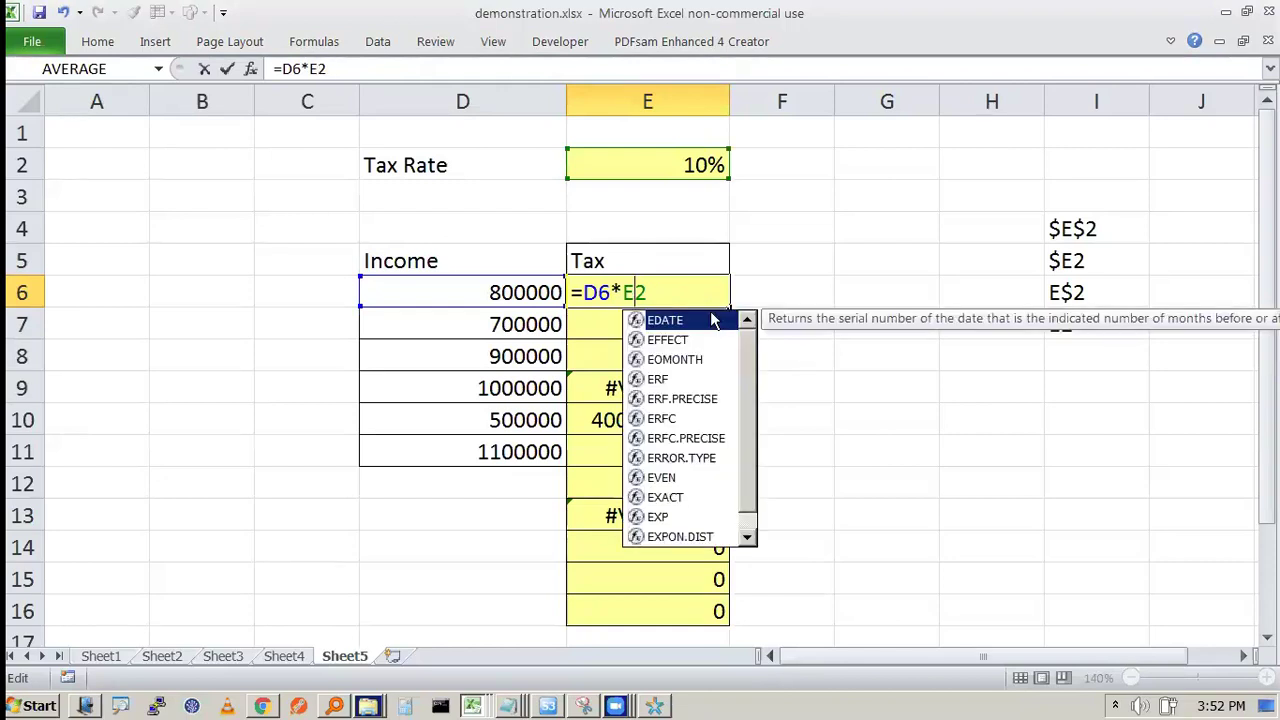
pyautogui.press('Escape')
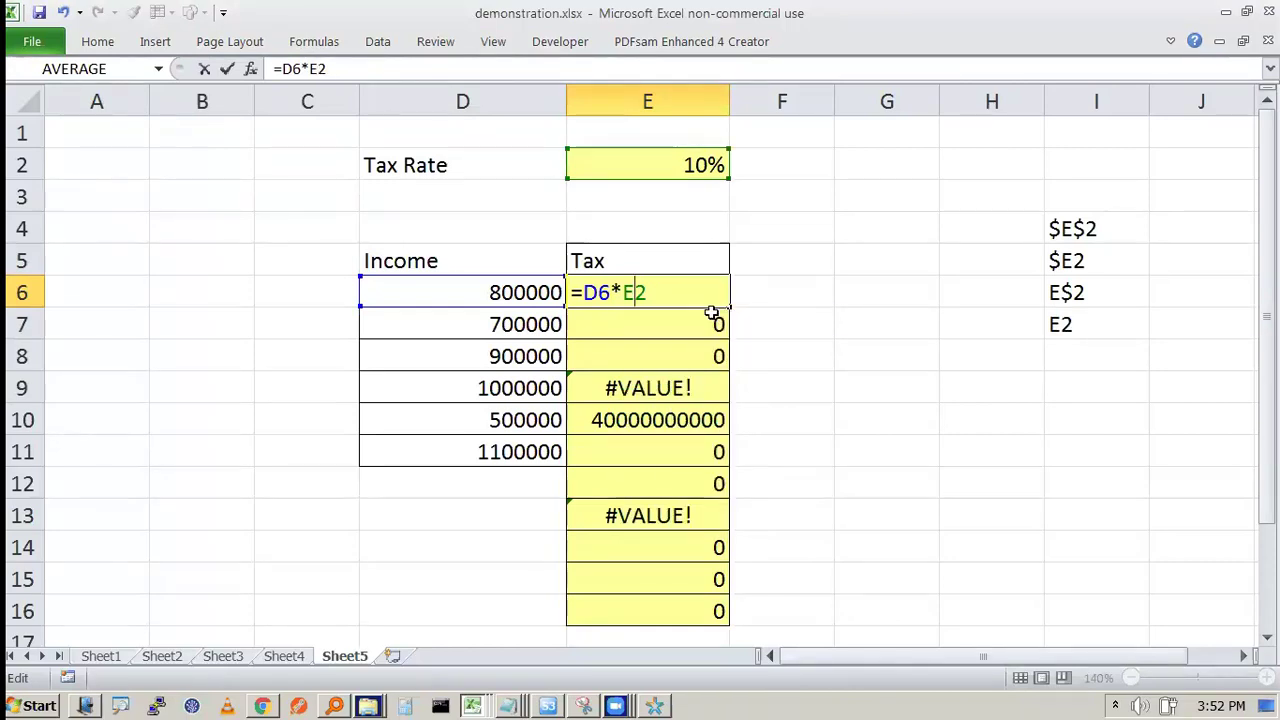
# Step: Cycle the E2 reference in the E6 formula repeatedly through its absolute, mixed and relative forms
pyautogui.press('F4')
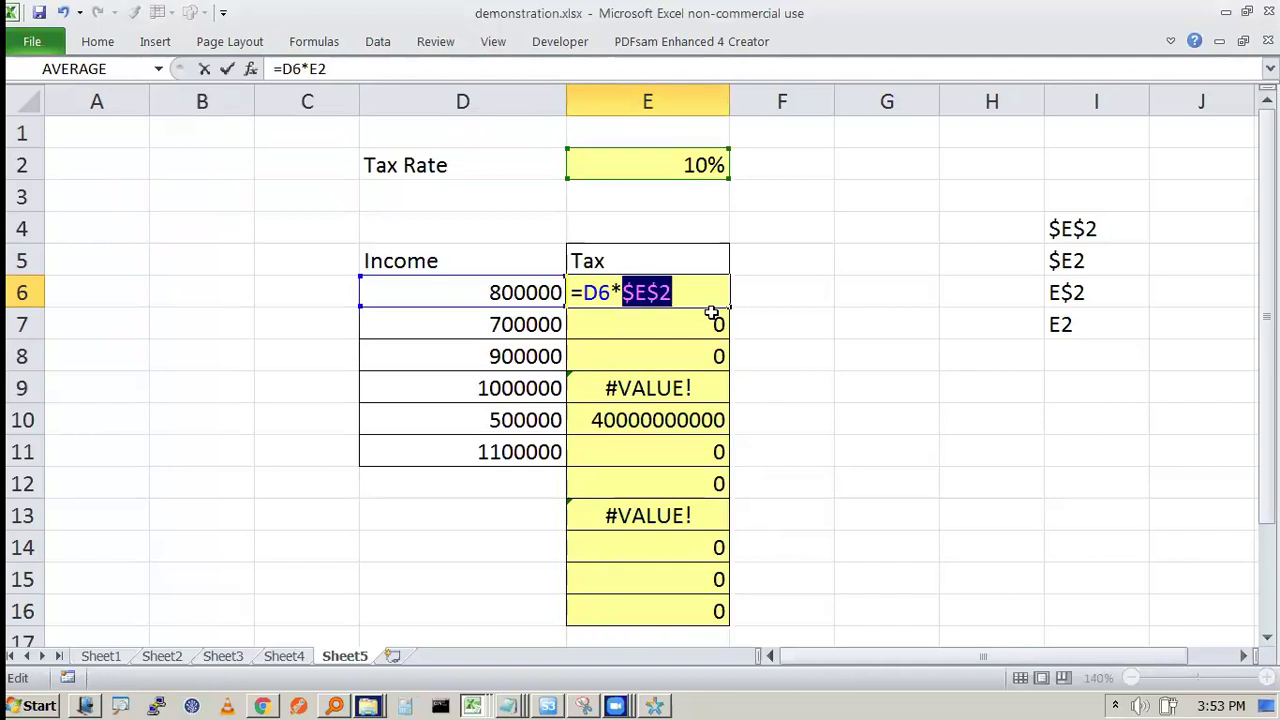
pyautogui.press('F4')
pyautogui.press('F4')
pyautogui.press('F4')
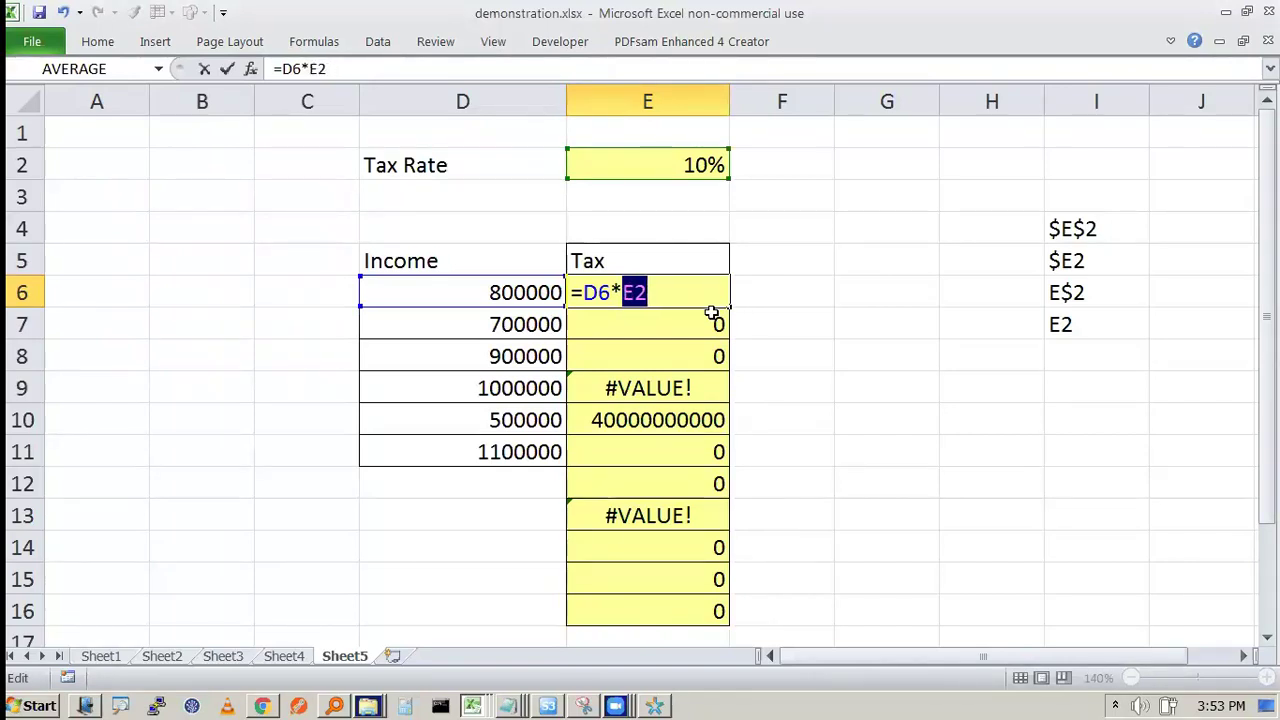
pyautogui.press('F4')
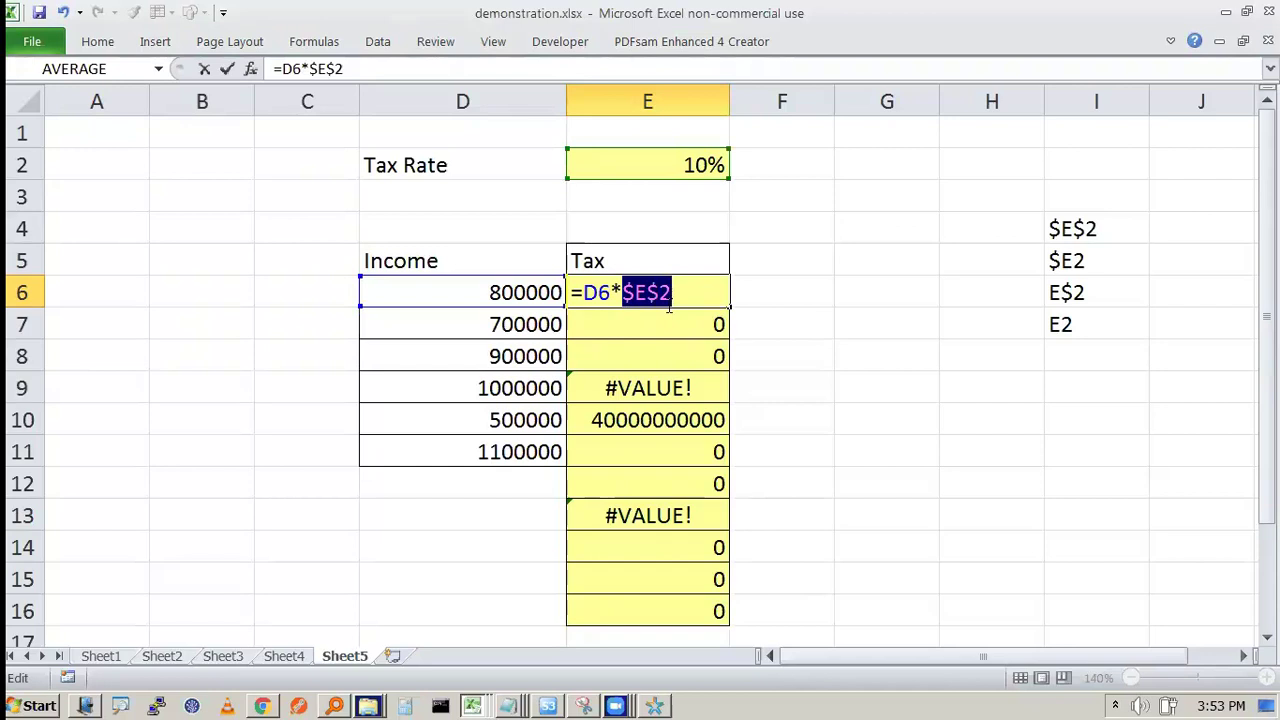
pyautogui.press('F4')
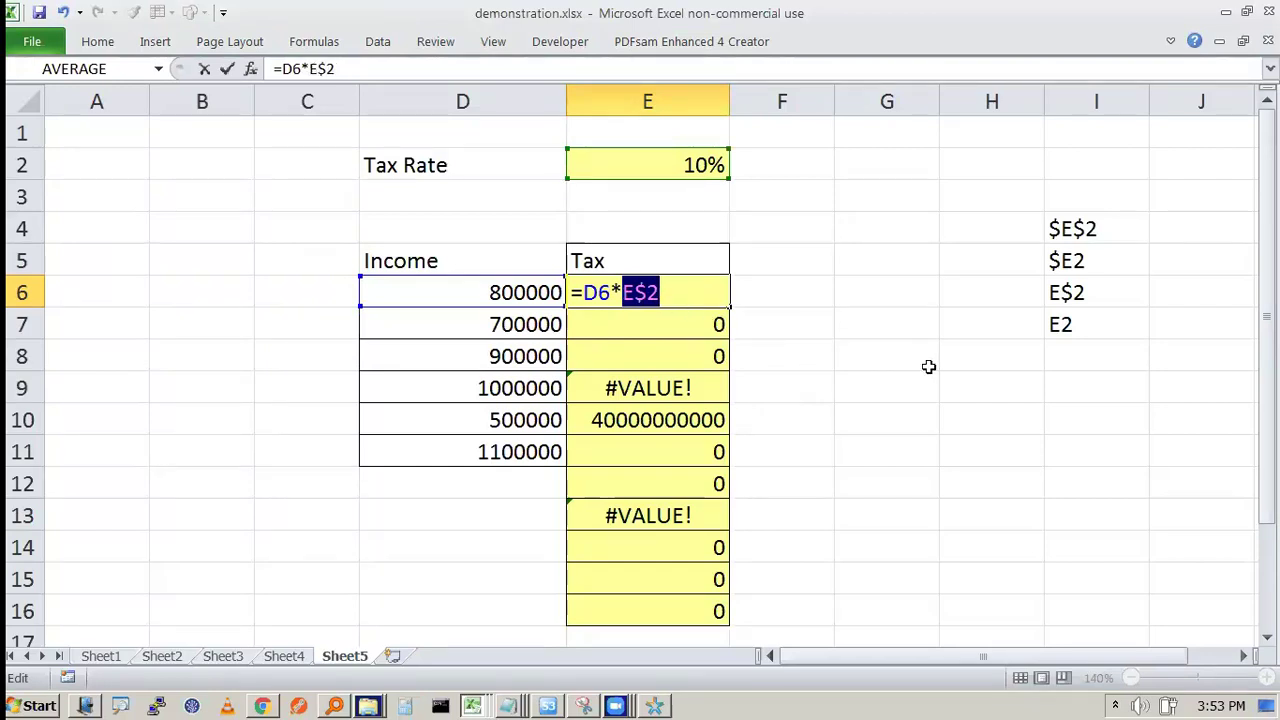
pyautogui.press('F4')
pyautogui.press('F4')
pyautogui.press('F4')
pyautogui.press('F4')
pyautogui.press('F4')
pyautogui.press('F4')
pyautogui.press('F4')
pyautogui.press('F4')
pyautogui.press('F4')
pyautogui.press('F4')
pyautogui.press('F4')
pyautogui.press('F4')
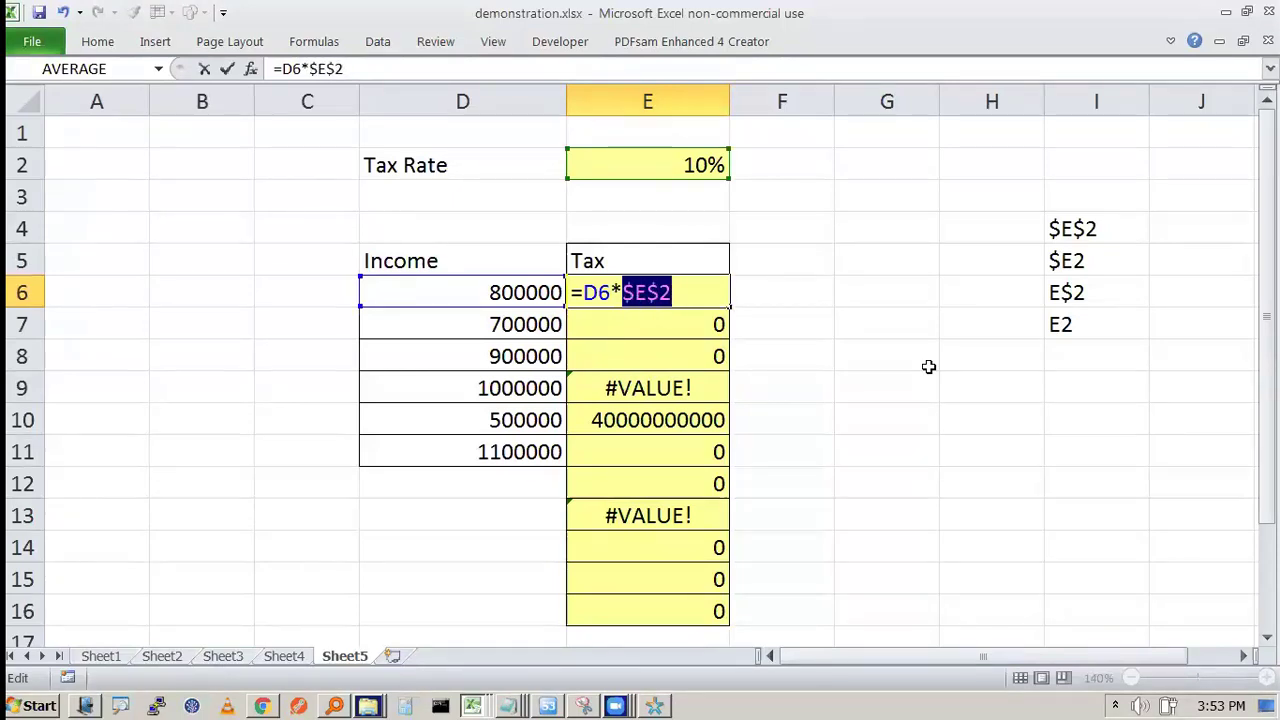
# Step: Set the tax rate reference in E6 to E$2 and confirm the formula as =D6*E$2
pyautogui.press('F4')
pyautogui.press('F4')
pyautogui.press('F4')
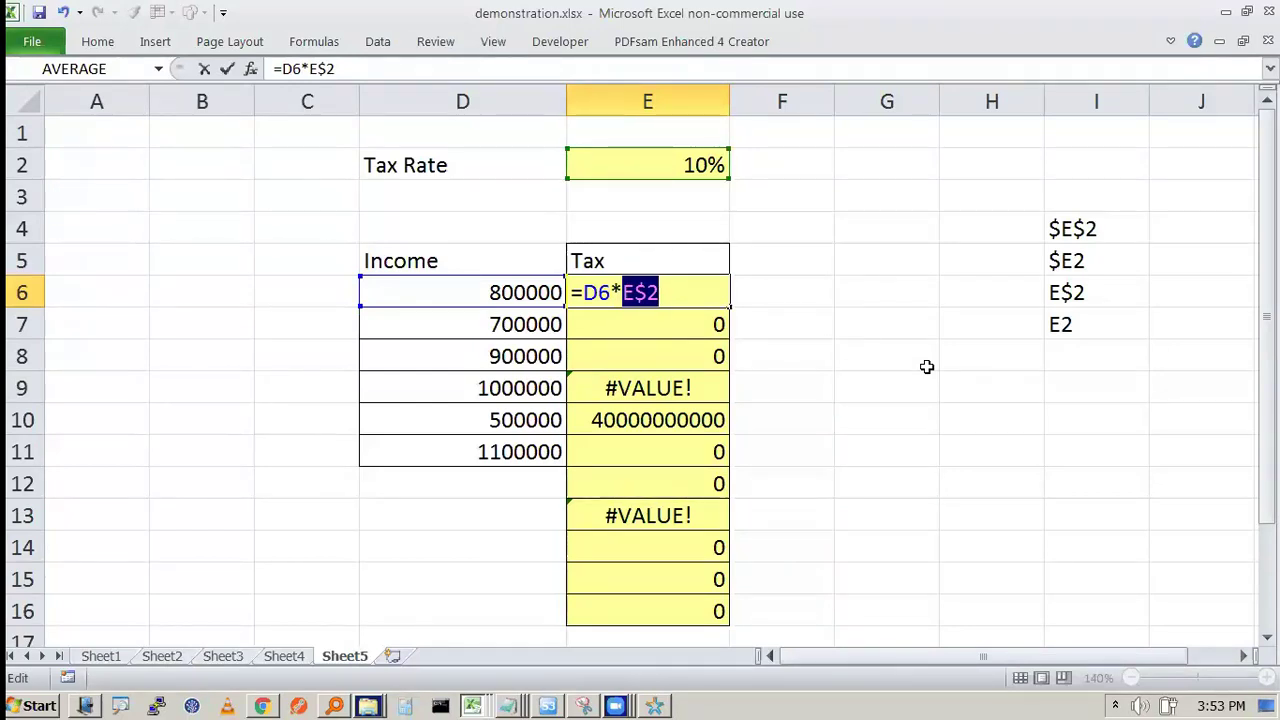
pyautogui.press('Return')
pyautogui.press('Up')
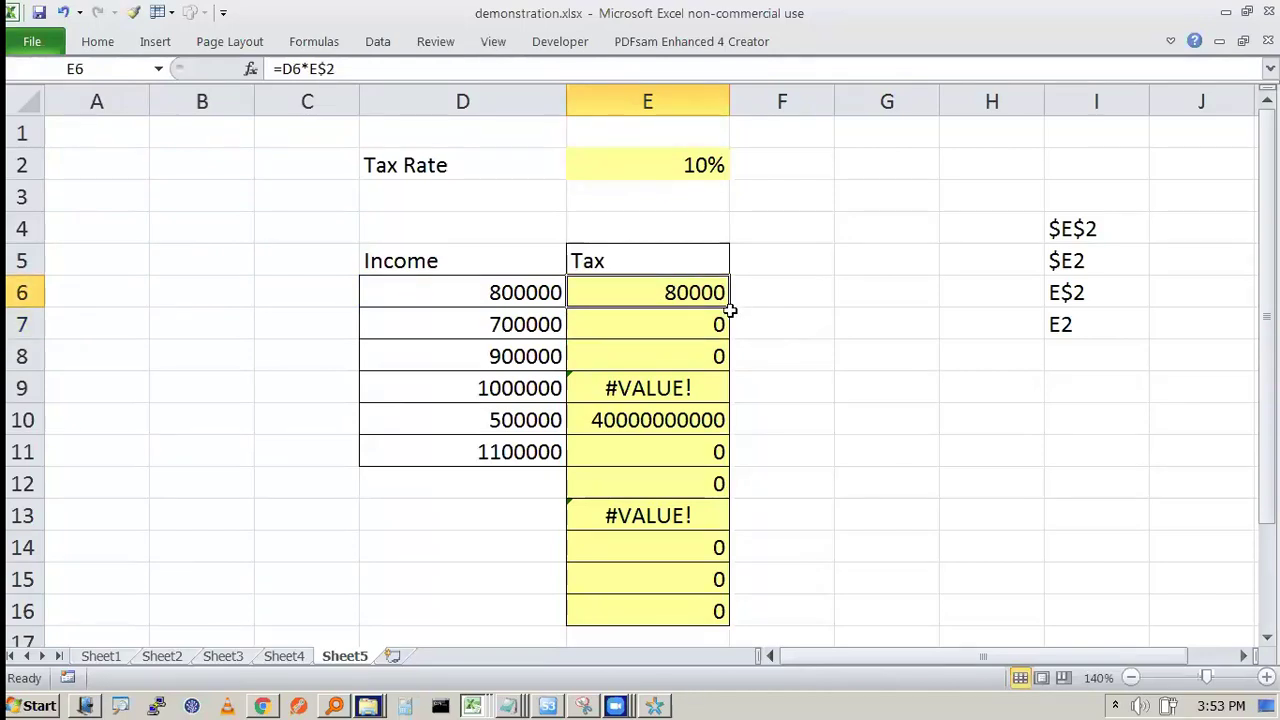
# Step: Fill the E6 formula down the Tax column to E16 and clear the surplus cells E12:E16
pyautogui.moveTo(730, 309); pyautogui.dragTo(688, 614)
pyautogui.press('Delete')
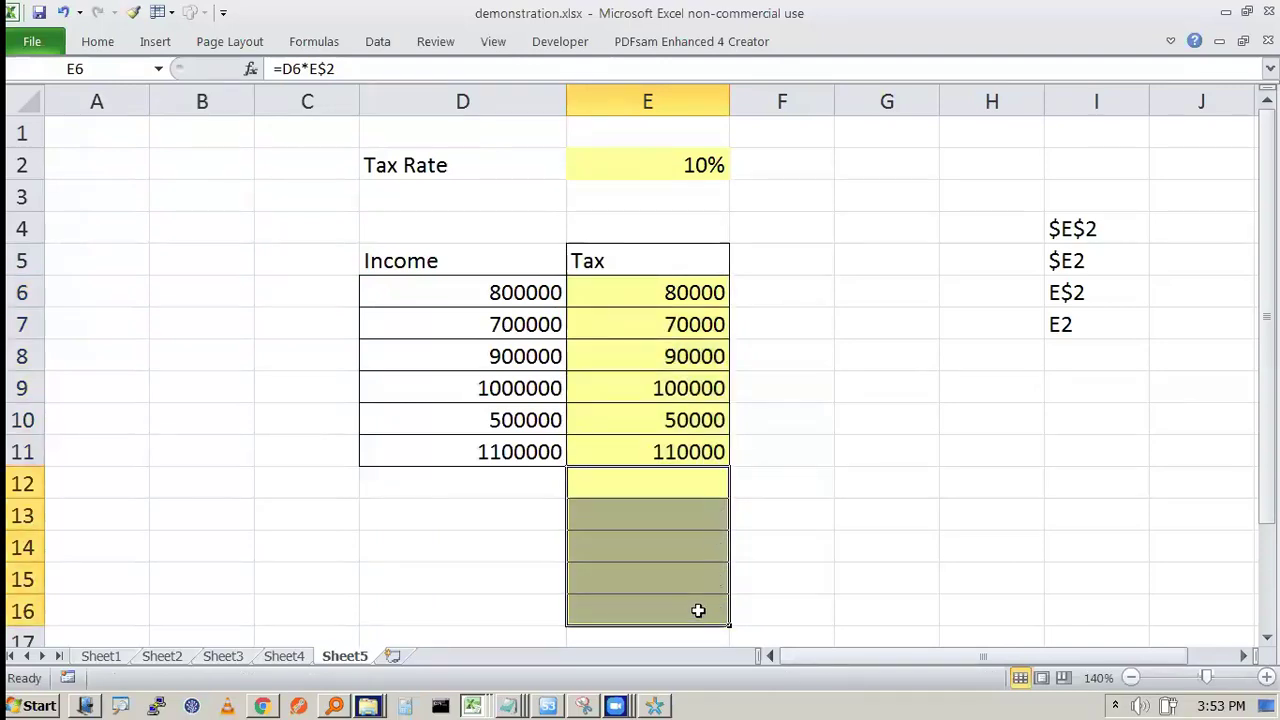
pyautogui.click(903, 416)
# Step: Inspect the formulas in E6 and E7, circle the E$2 reference in E7, and clear the mark
pyautogui.click(713, 291)
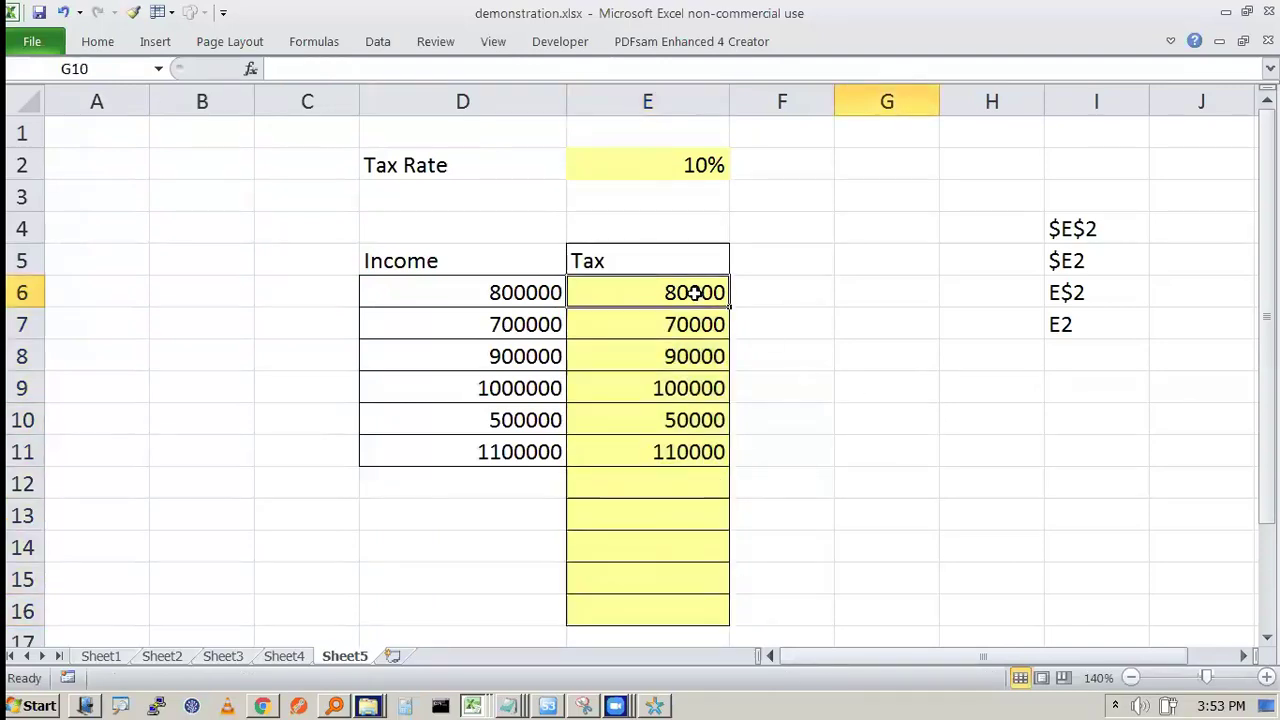
pyautogui.press('F2')
pyautogui.press('Escape')
pyautogui.click(657, 327)
pyautogui.press('F2')
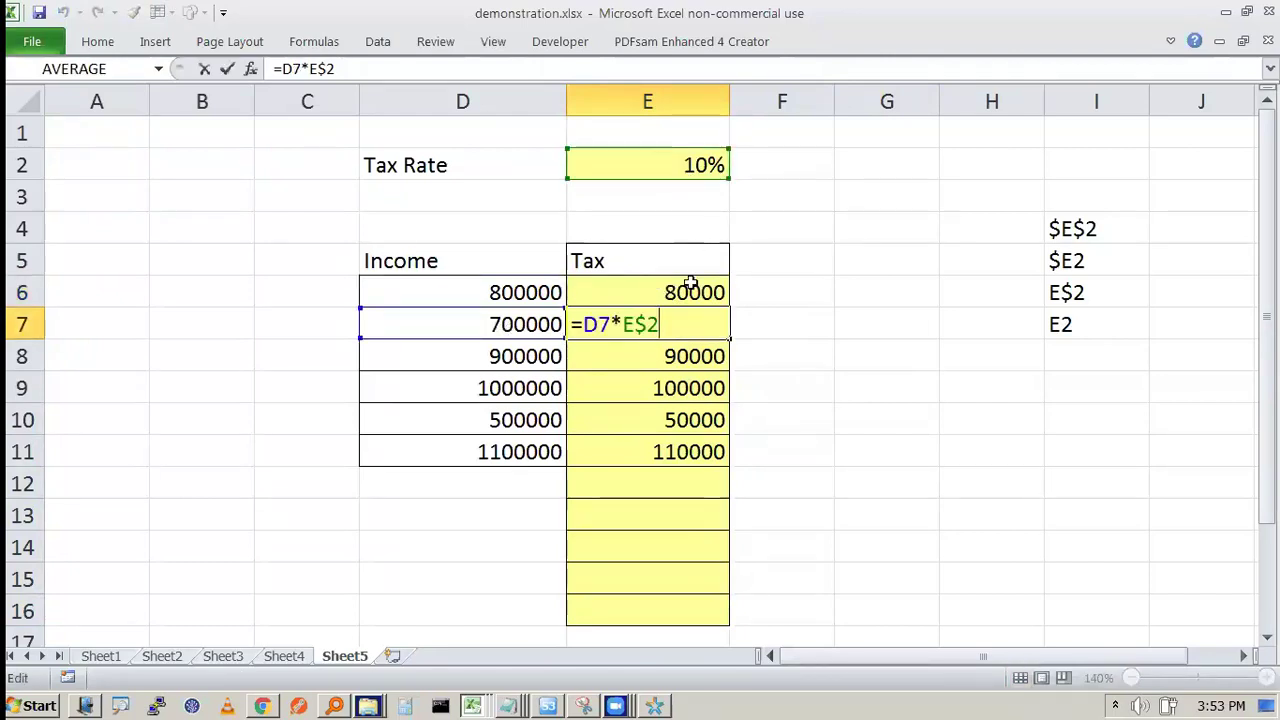
pyautogui.moveTo(637, 305)
pyautogui.mouseDown()
pyautogui.moveTo(624, 320)
pyautogui.moveTo(672, 316)
pyautogui.moveTo(632, 309)
pyautogui.mouseUp()
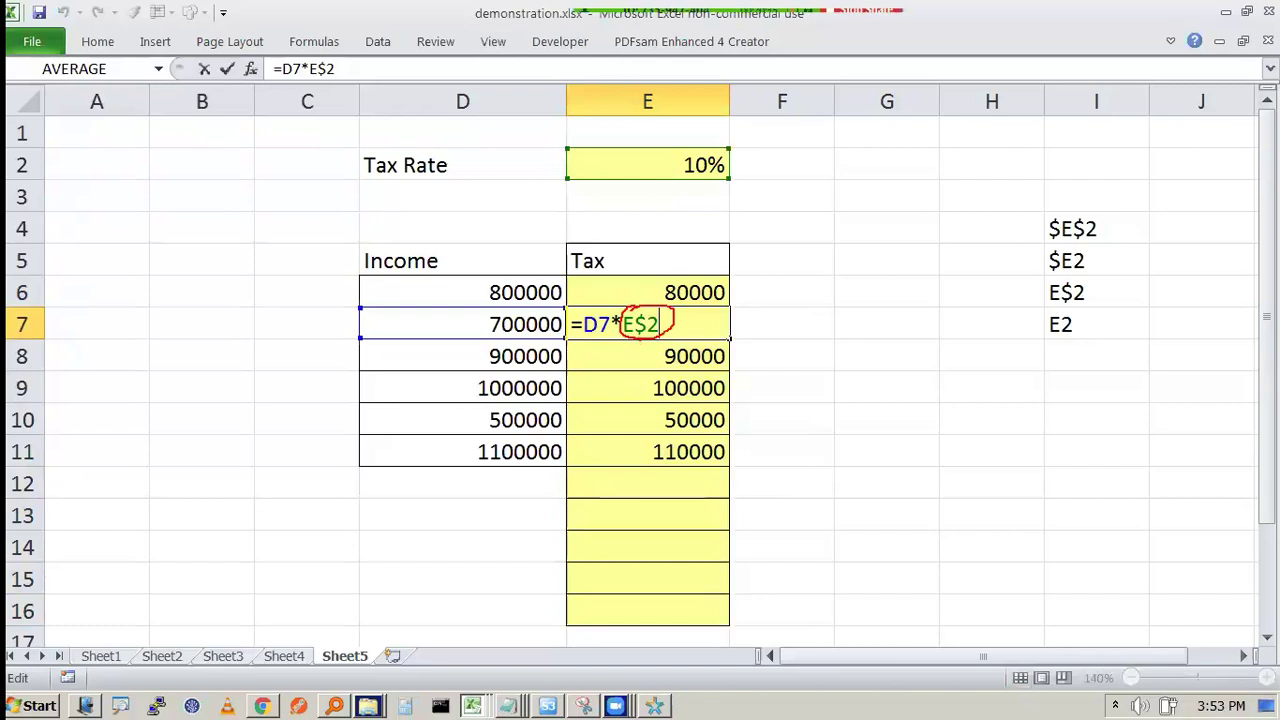
pyautogui.press('Escape')
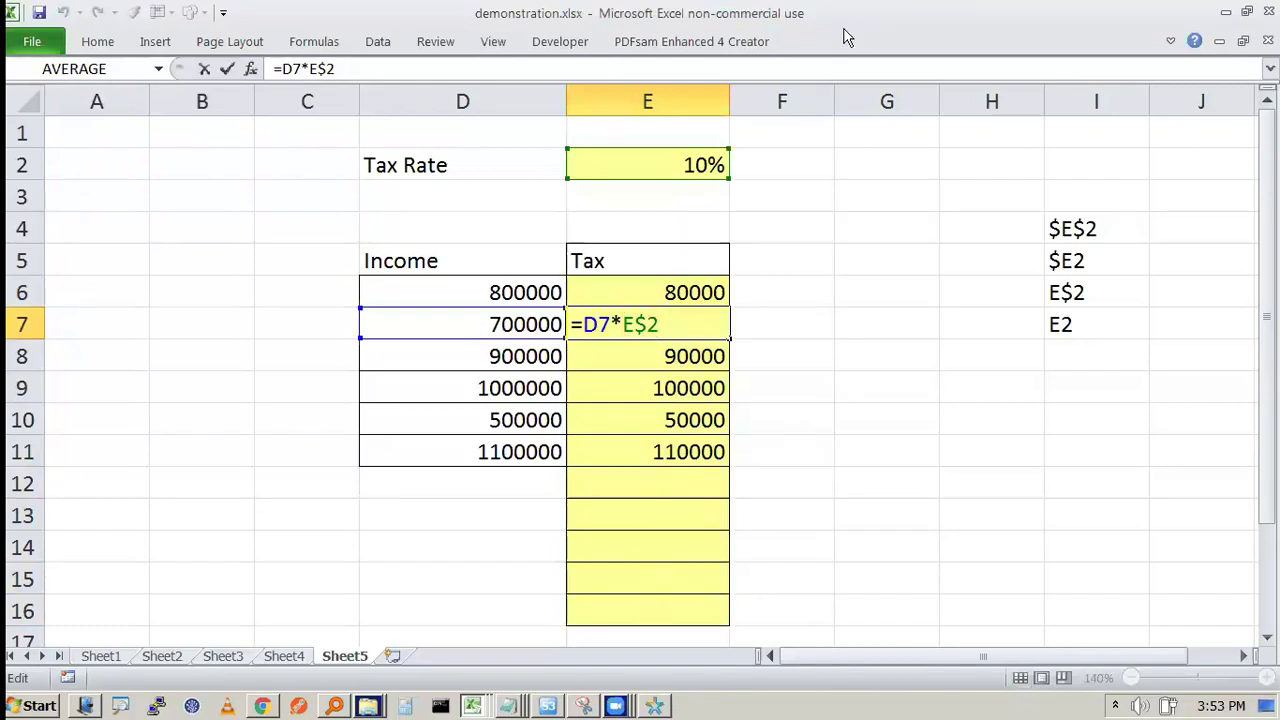
pyautogui.hotkey('ctrl', 'Return')
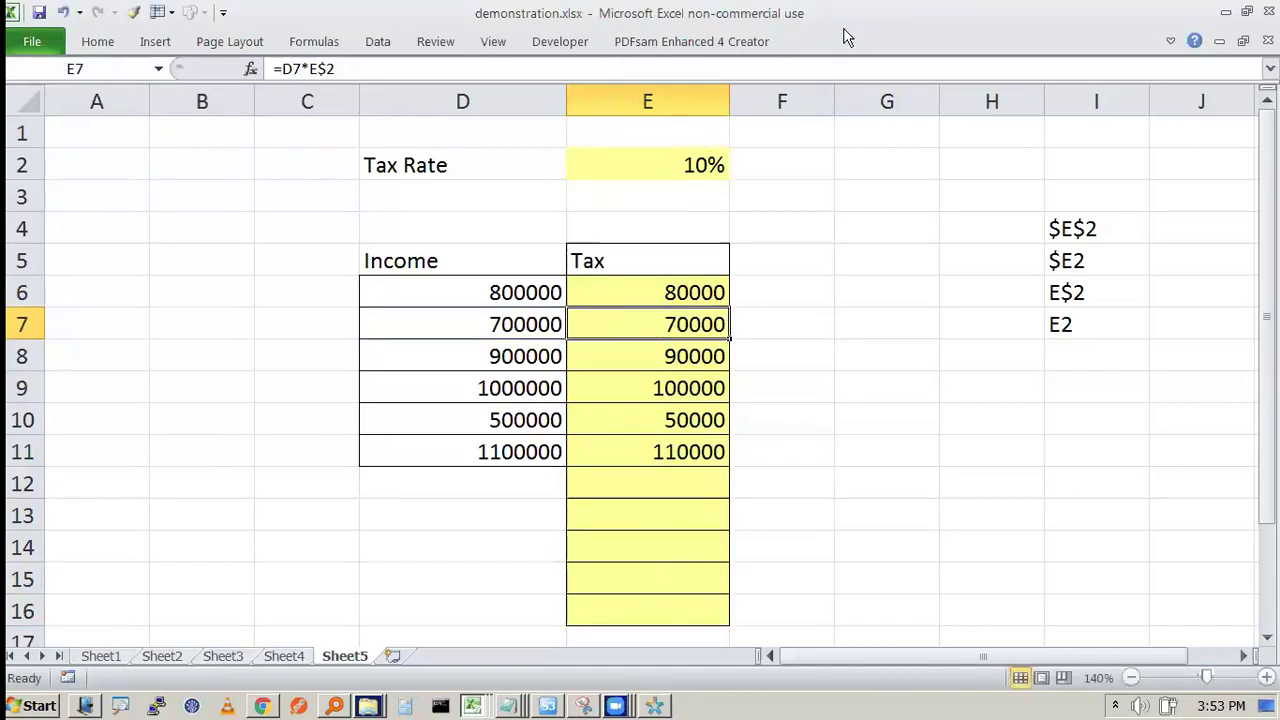
# Step: Reopen the E7 formula and highlight its anchored row $2 and its D7 reference to the income cell
pyautogui.doubleClick(671, 320)
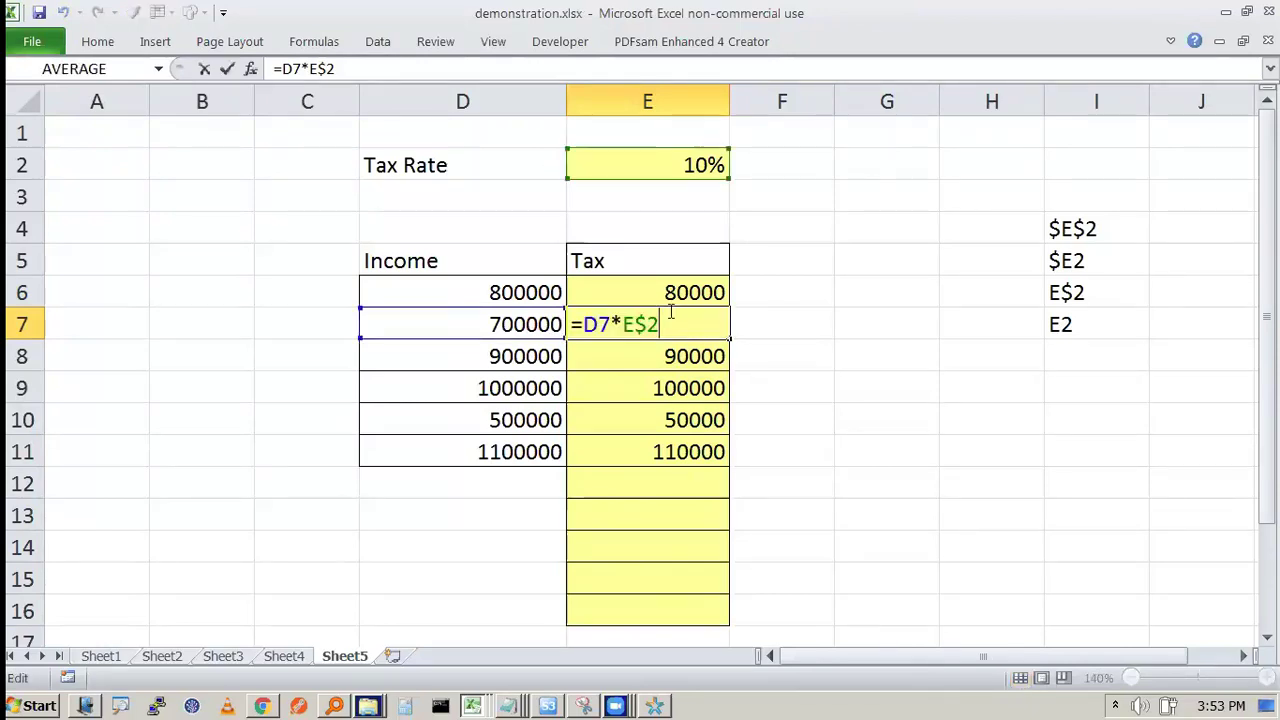
pyautogui.moveTo(638, 318); pyautogui.dragTo(660, 322)
pyautogui.click(660, 320)
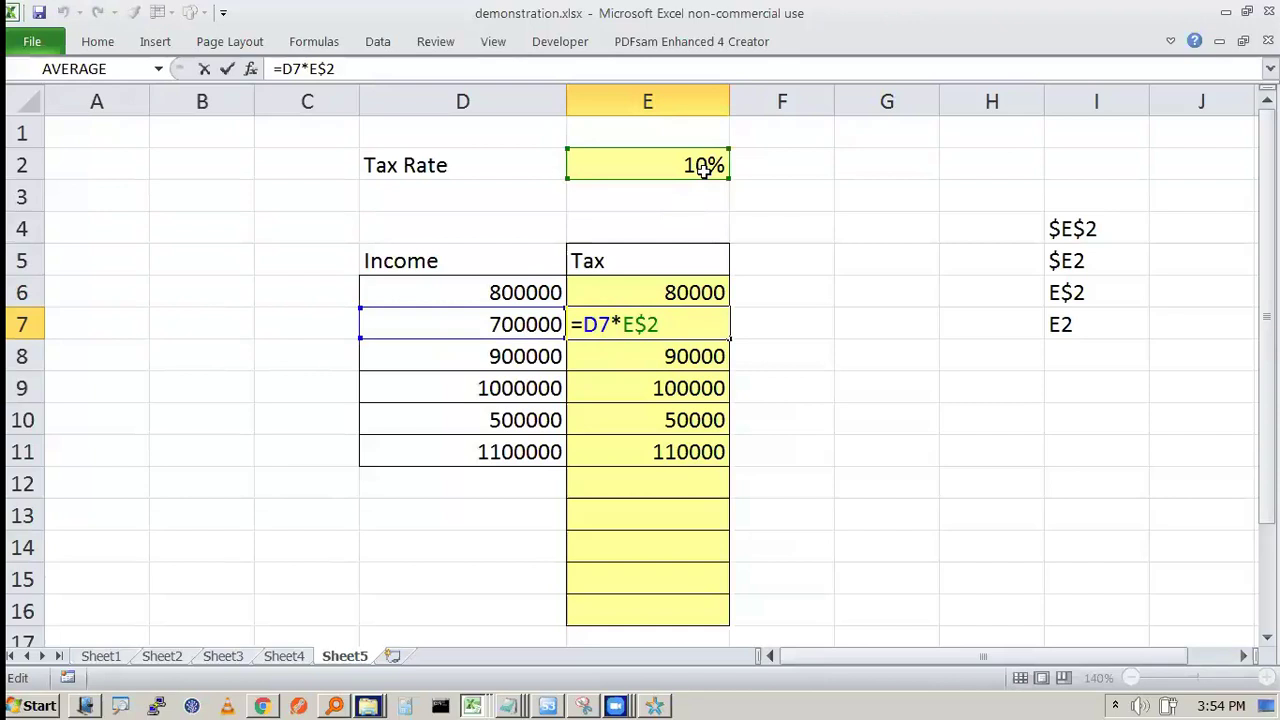
pyautogui.doubleClick(597, 324)
pyautogui.moveTo(512, 330)
pyautogui.mouseDown()
pyautogui.moveTo(495, 310)
pyautogui.moveTo(518, 332)
pyautogui.moveTo(463, 308)
pyautogui.moveTo(520, 332)
pyautogui.mouseUp()
pyautogui.press('Escape')
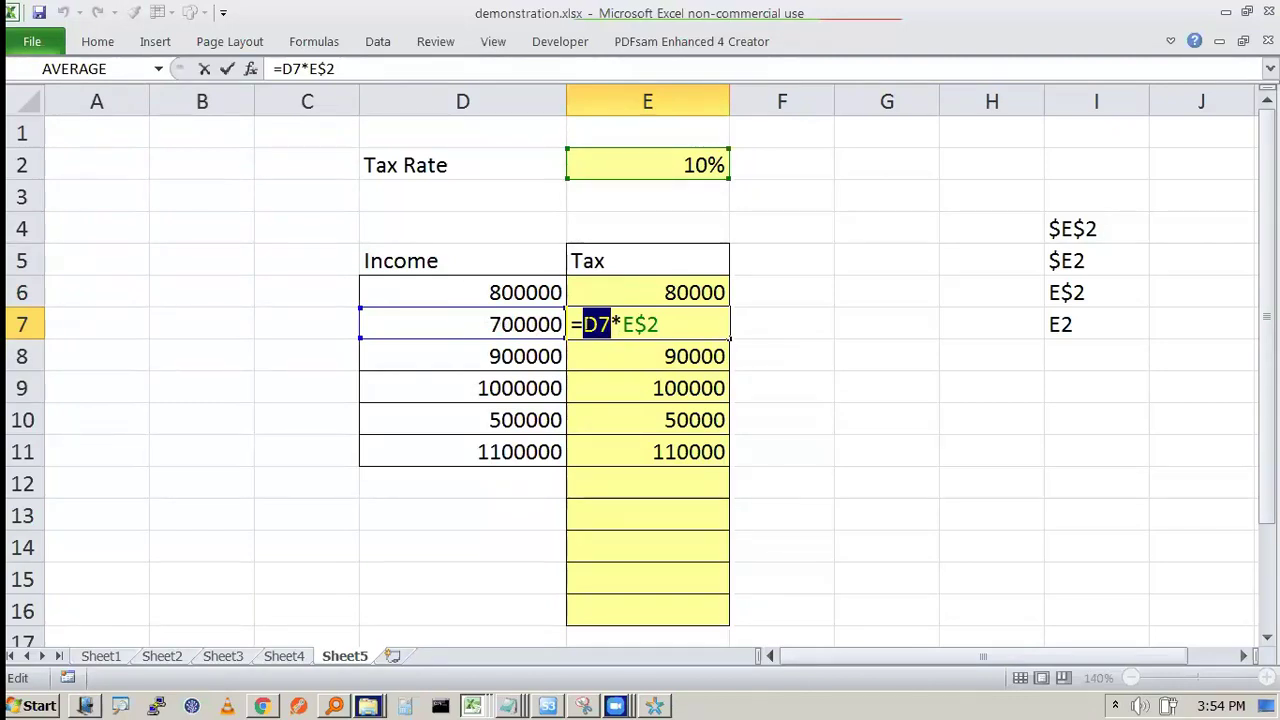
# Step: Switch to the Notepad notes and add the line "D7 -> Relative Referencing" below "$2"
pyautogui.hotkey('alt', 'Tab')
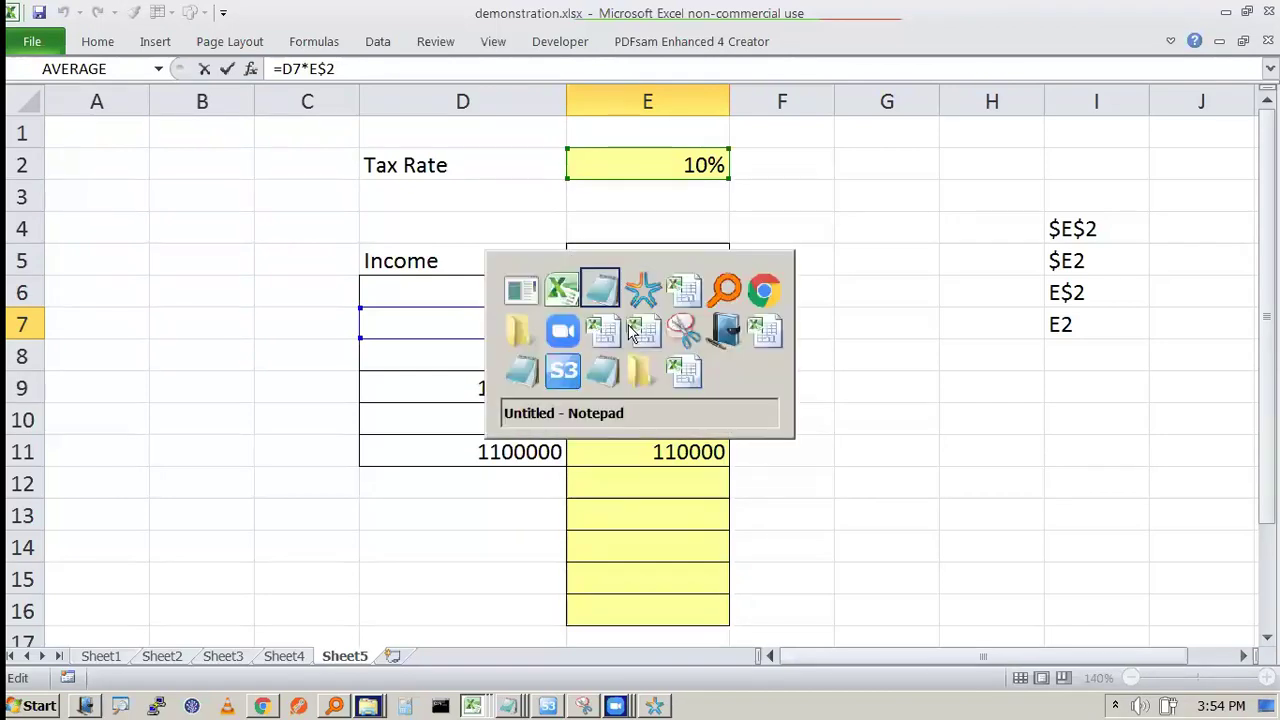
pyautogui.press('Return')
pyautogui.press('Return')
pyautogui.press('Up')
pyautogui.write('D7 -> Relative ')
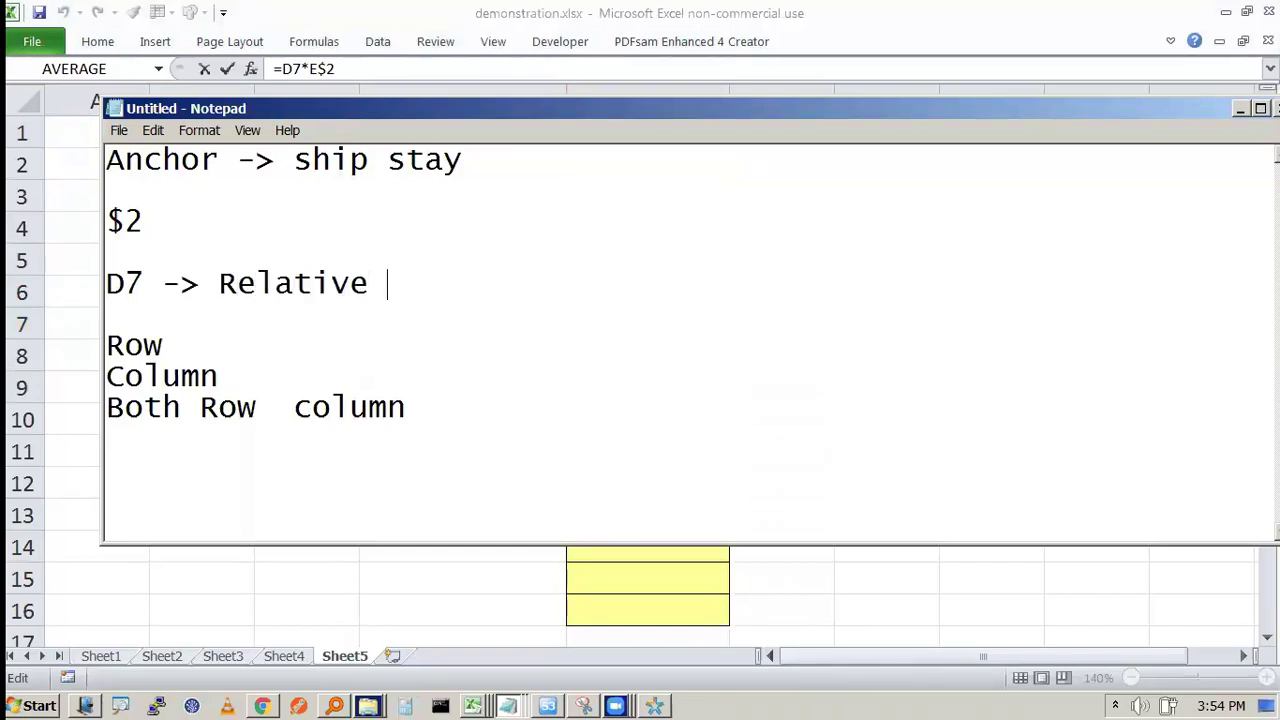
pyautogui.write('Referencing')
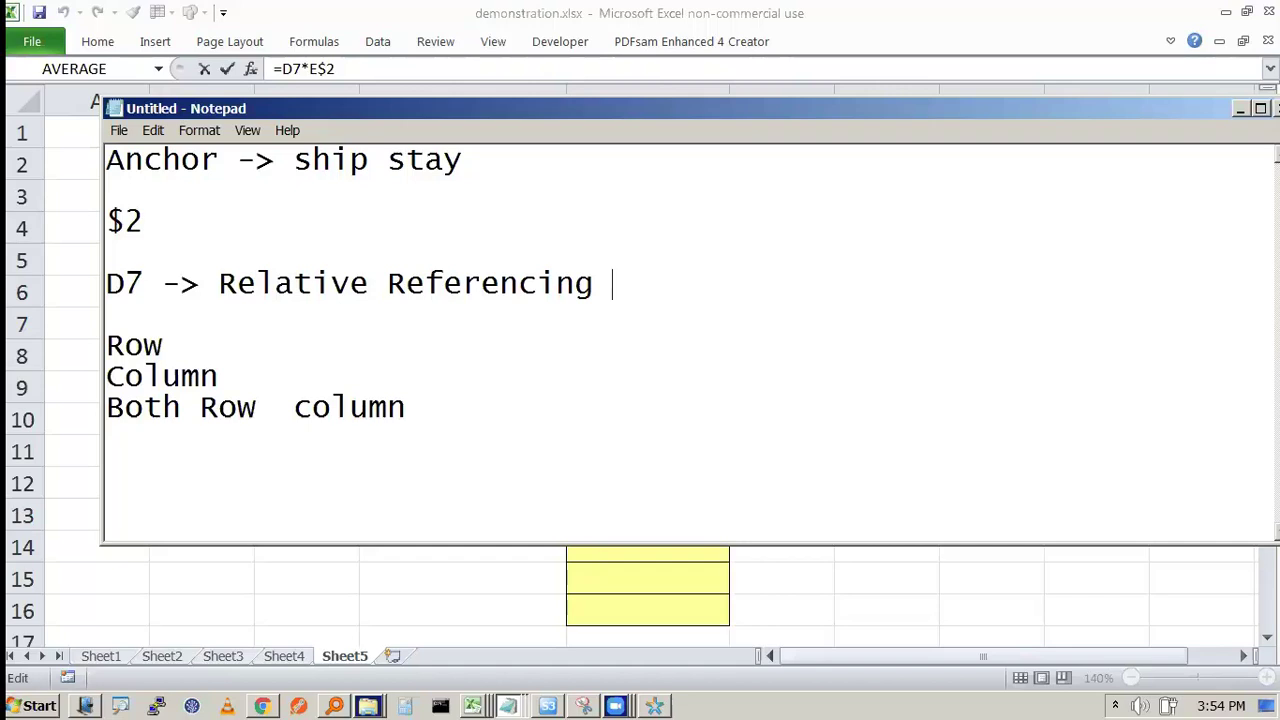
# Step: Add the note "E$2 -> Mixed Referencing : Fixed only Row" below the relative referencing line
pyautogui.press('Return')
pyautogui.press('Return')
pyautogui.write('D')
pyautogui.press('BackSpace')
pyautogui.write('E$')
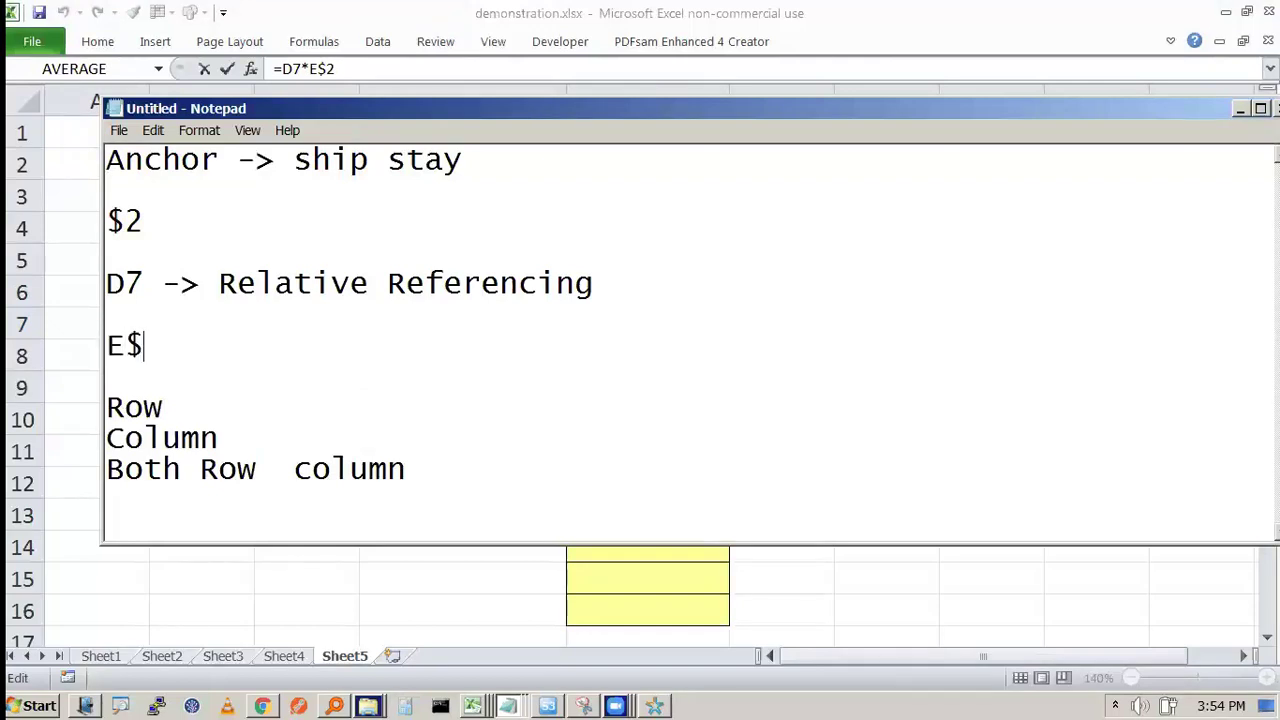
pyautogui.write('2 -> M')
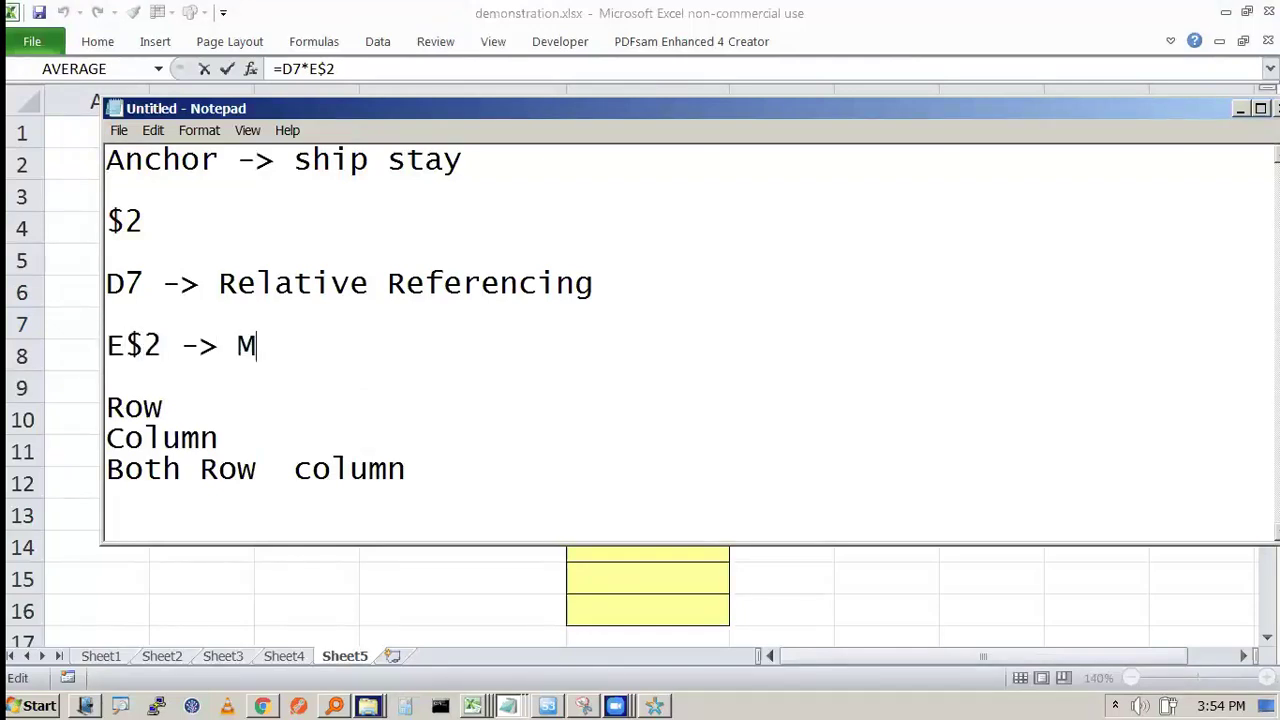
pyautogui.write('ixed Referenc')
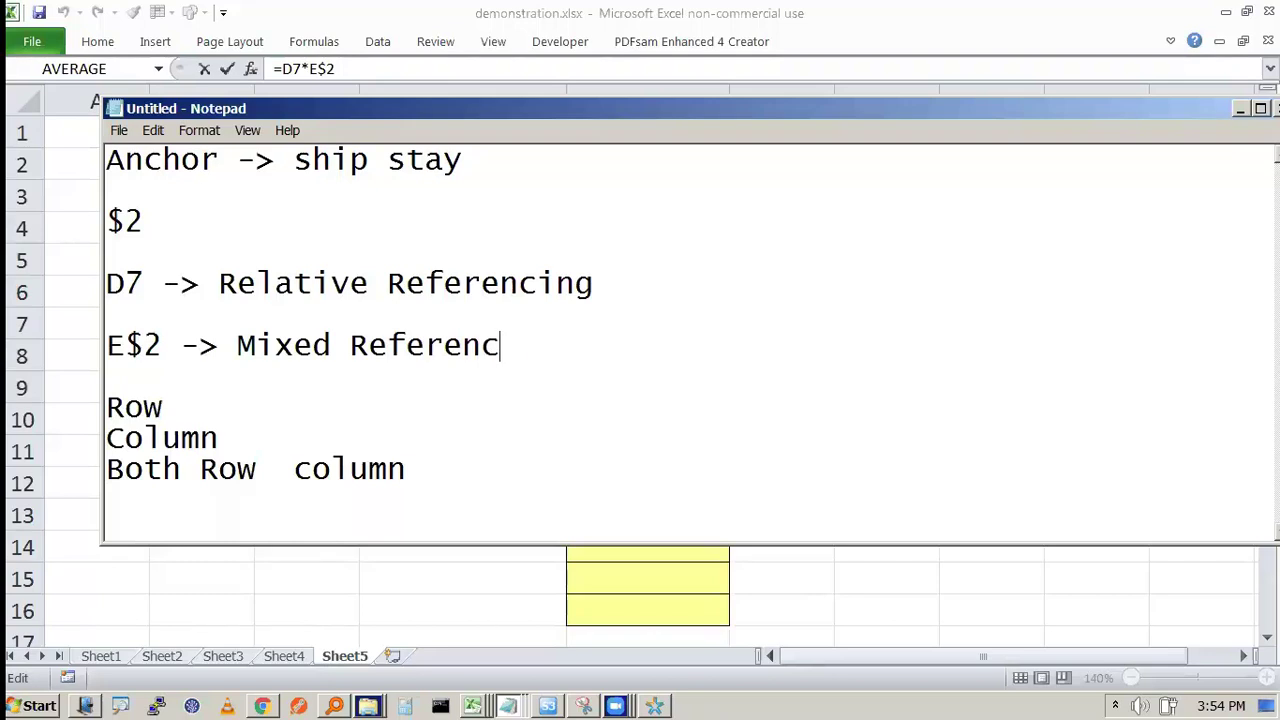
pyautogui.write('ing : Fixed pn;y')
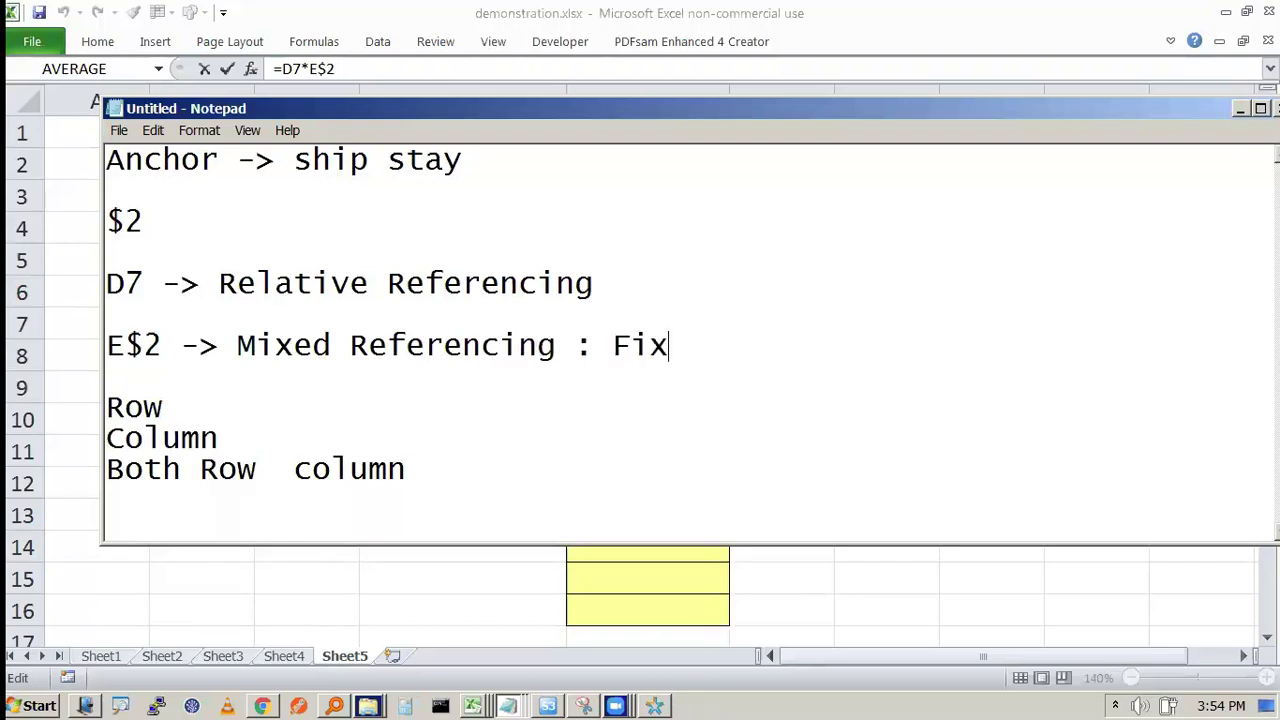
pyautogui.press('BackSpace')
pyautogui.press('BackSpace')
pyautogui.press('BackSpace')
pyautogui.press('BackSpace')
pyautogui.write('only Row')
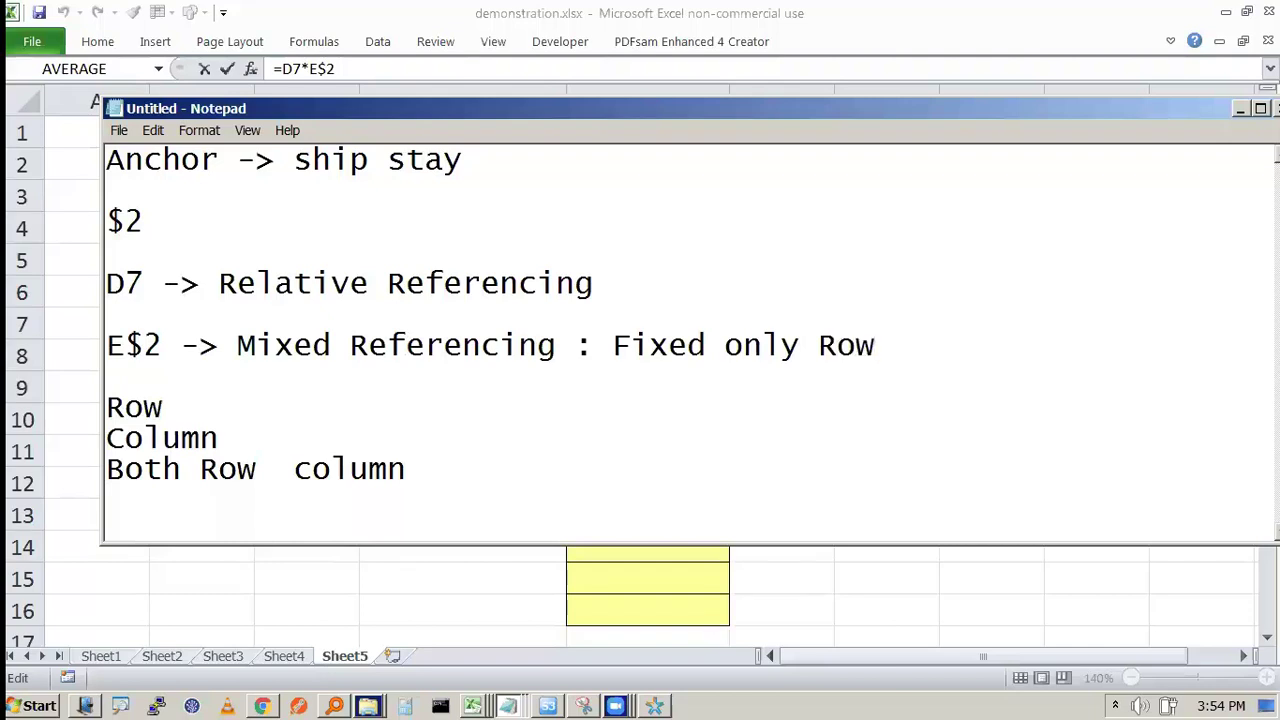
# Step: Switch back to the Excel sheet, leave the E7 formula unedited, and inspect the E6 tax formula
pyautogui.hotkey('alt', 'Tab')
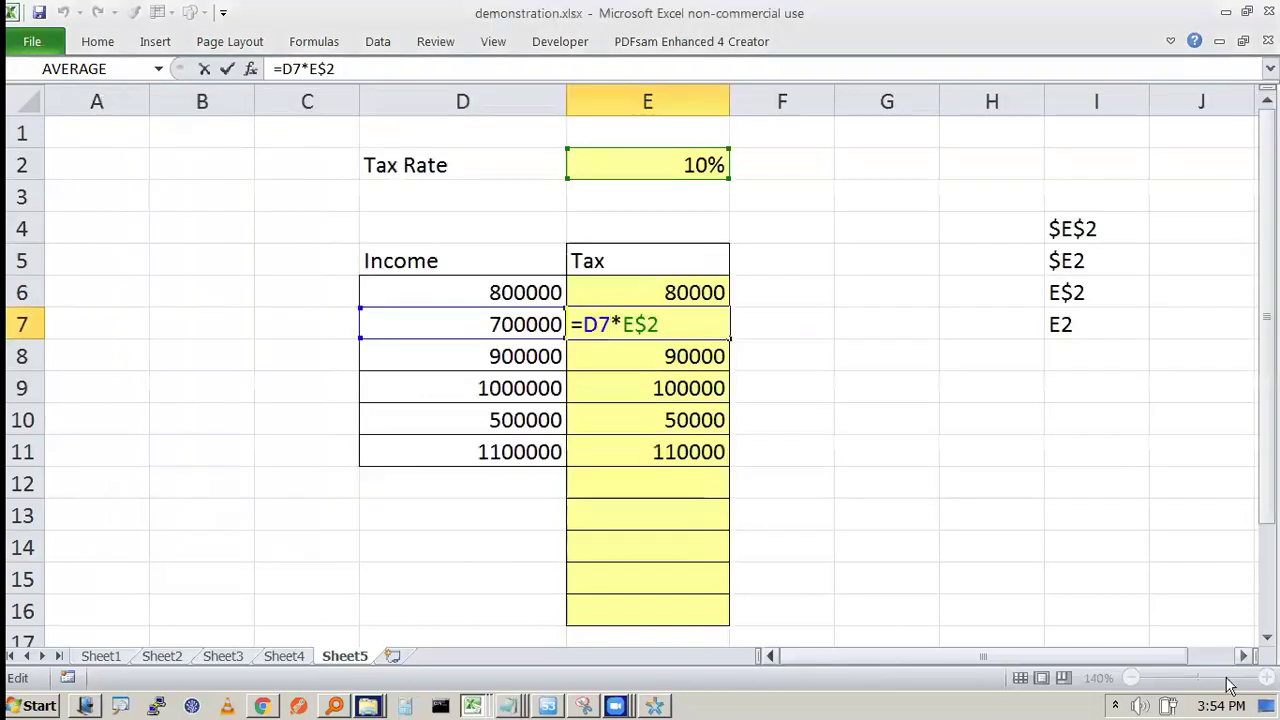
pyautogui.press('Escape')
pyautogui.click(686, 292)
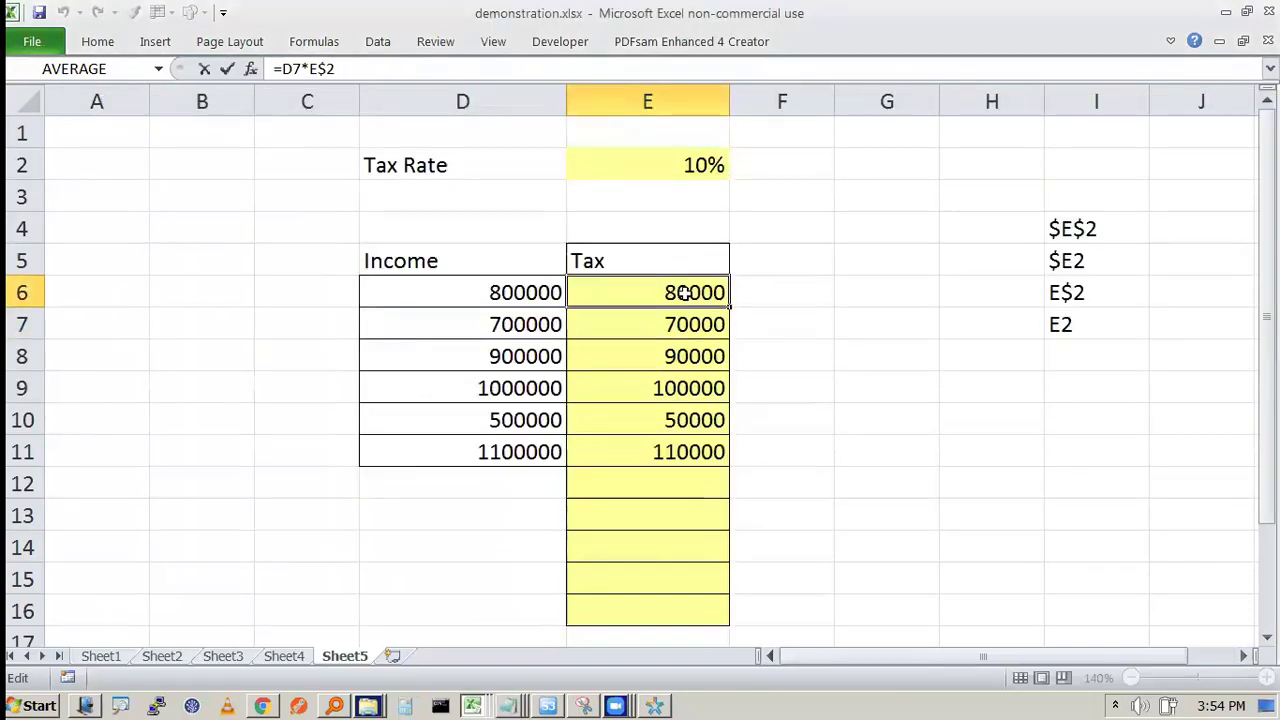
pyautogui.doubleClick(700, 300)
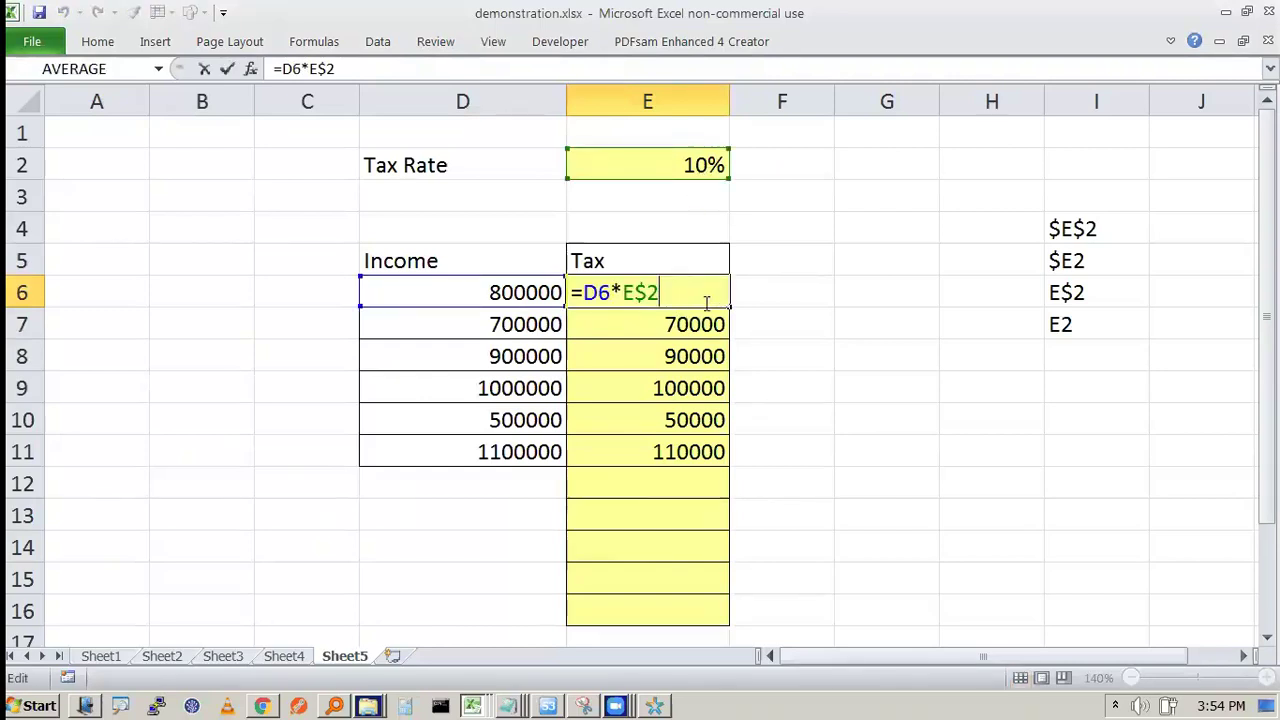
pyautogui.press('Escape')
# Step: Make the tax rate reference in E6 absolute as $E$2 and fill the formula down to E11
pyautogui.doubleClick(640, 305)
pyautogui.doubleClick(640, 300)
pyautogui.press('F4')
pyautogui.press('F4')
pyautogui.press('F4')
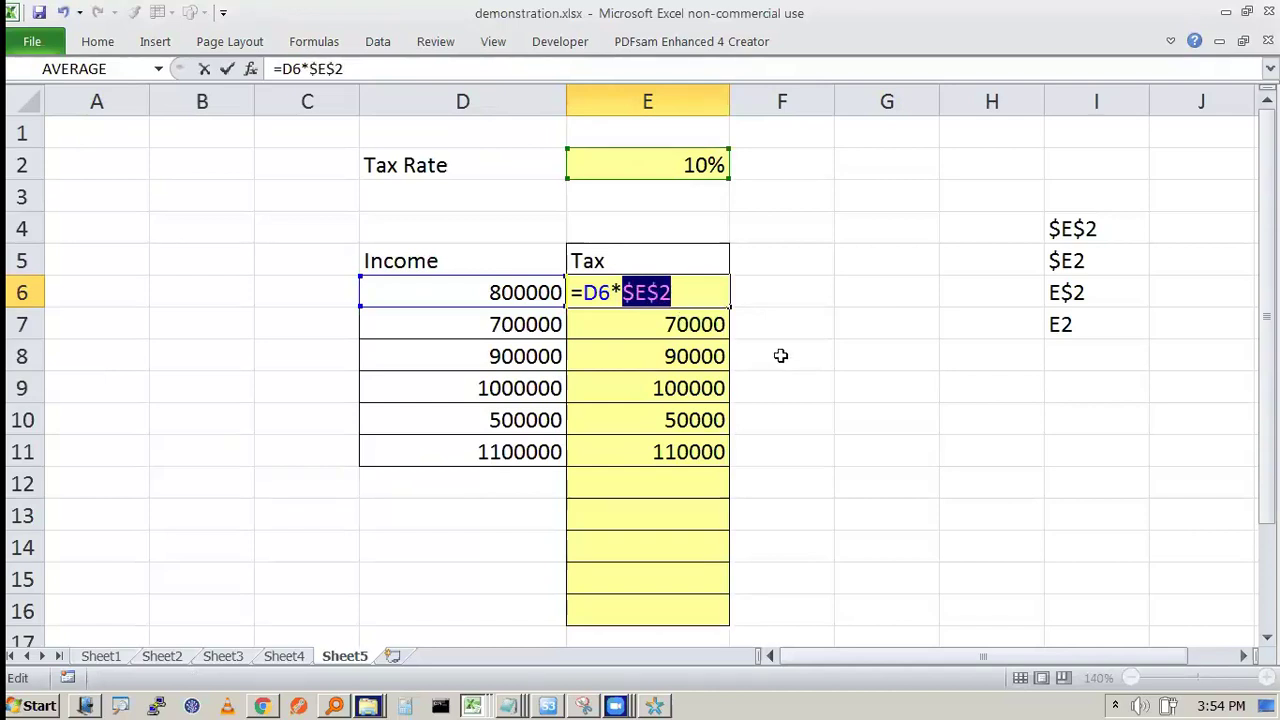
pyautogui.click(738, 302)
pyautogui.click(726, 294)
pyautogui.moveTo(729, 307); pyautogui.dragTo(708, 470)
pyautogui.click(810, 450)
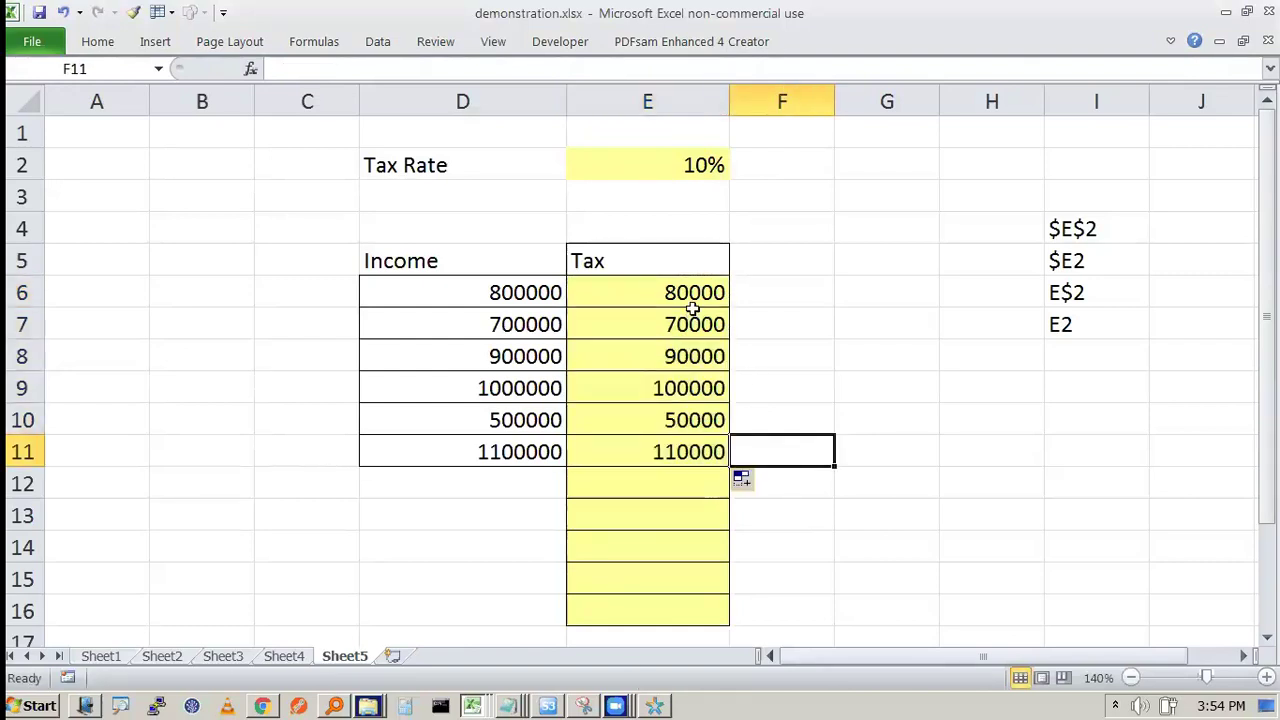
# Step: Check the absolute formula in E6 and fill it down the Tax column to E11 again
pyautogui.doubleClick(700, 298)
pyautogui.press('Escape')
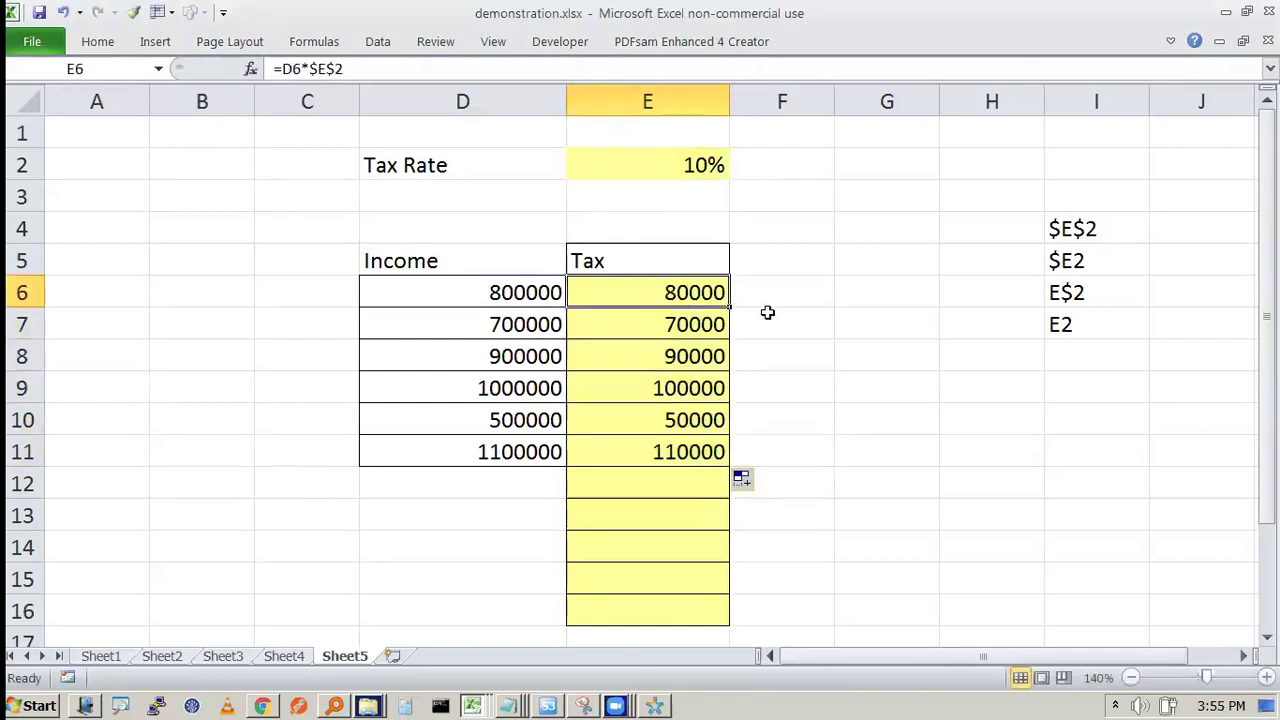
pyautogui.moveTo(729, 307); pyautogui.dragTo(700, 448)
pyautogui.click(760, 418)
# Step: Remove the column anchor from the tax rate reference in E6 so the formula reads =D6*E$2
pyautogui.click(675, 290)
pyautogui.doubleClick(675, 290)
pyautogui.moveTo(622, 292); pyautogui.dragTo(648, 292)
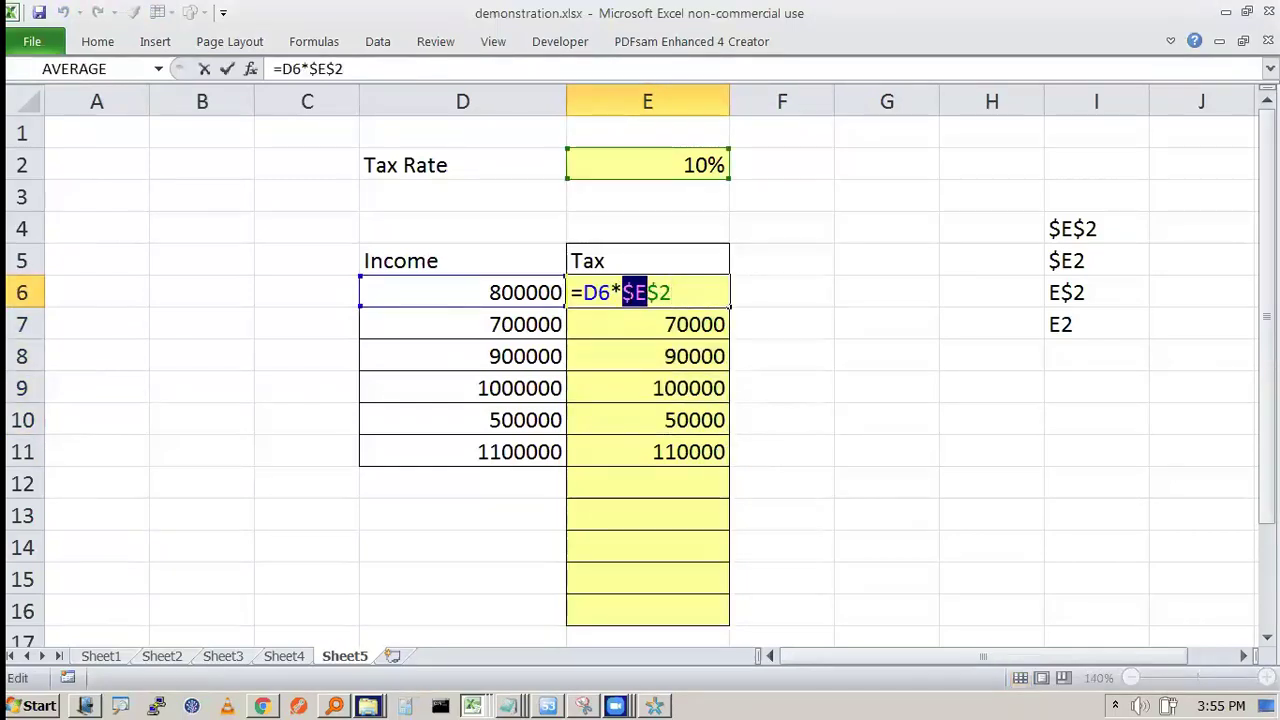
pyautogui.click(636, 292)
pyautogui.press('BackSpace')
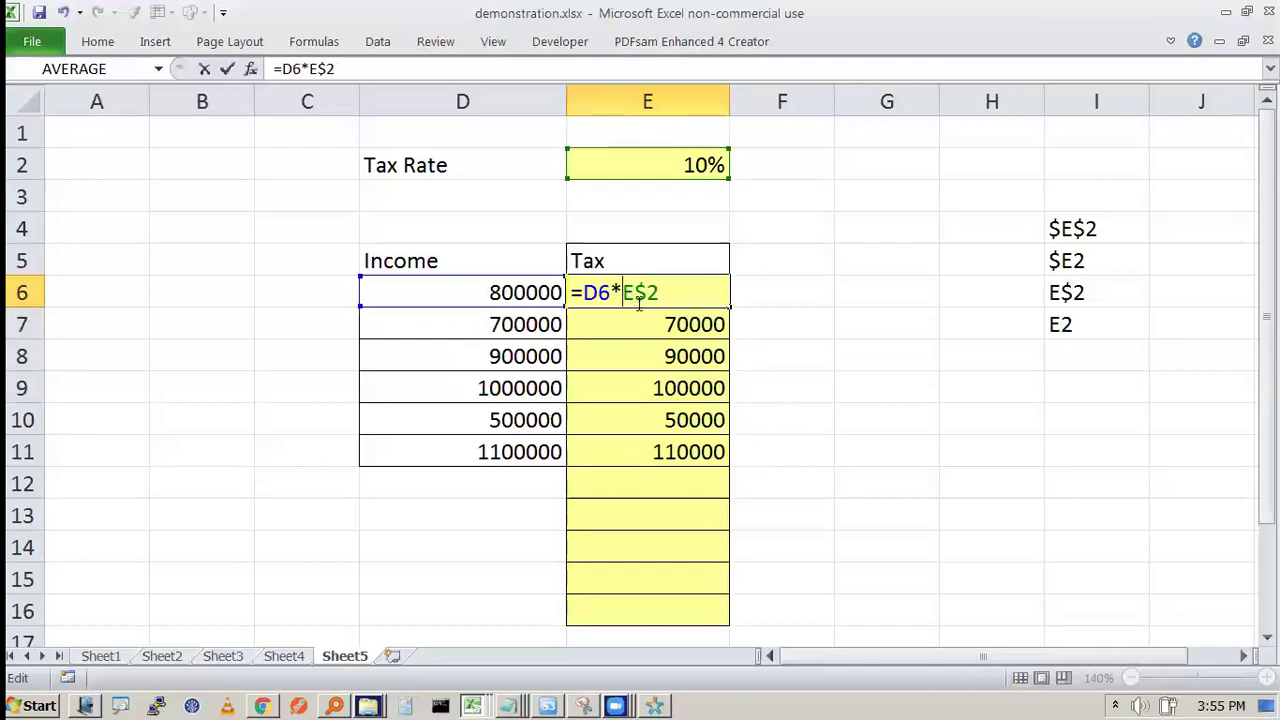
pyautogui.press('Return')
pyautogui.press('Up')
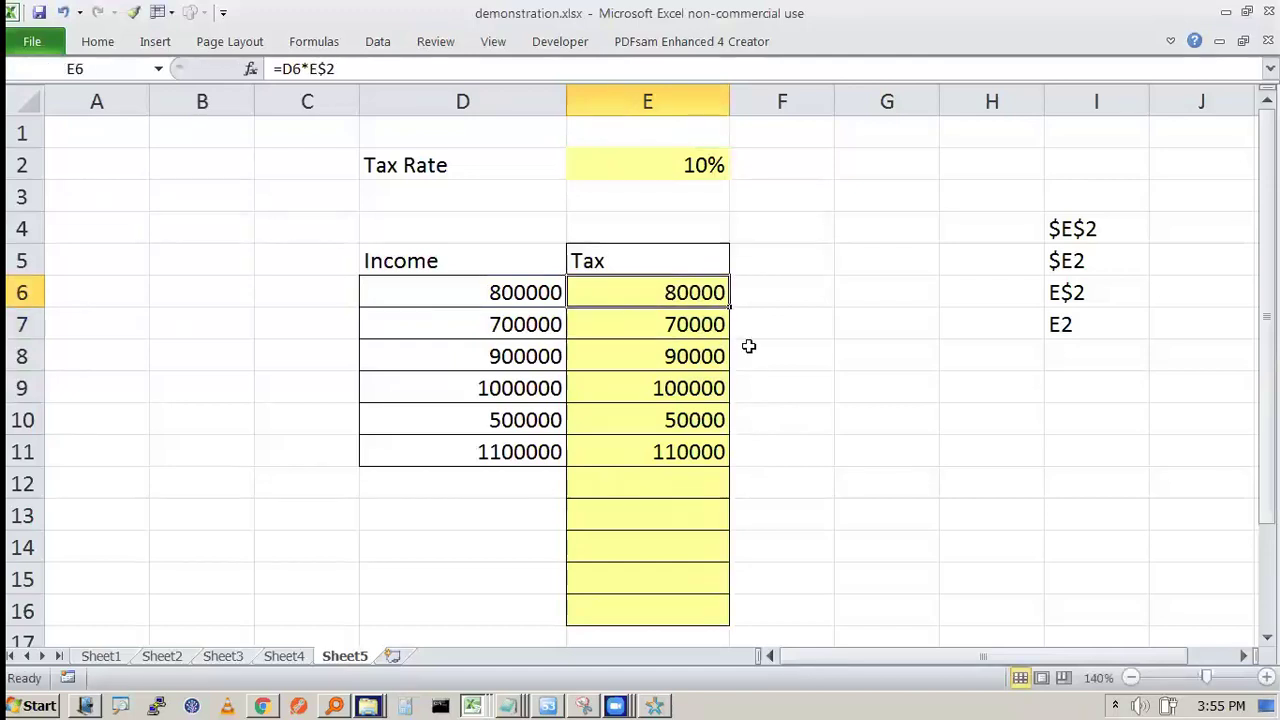
# Step: Fill the row-anchored formula from E6 down to E11 and inspect the copy in E7
pyautogui.moveTo(728, 312); pyautogui.dragTo(790, 392)
pyautogui.click(714, 288)
pyautogui.moveTo(729, 308); pyautogui.dragTo(734, 463)
pyautogui.click(697, 328)
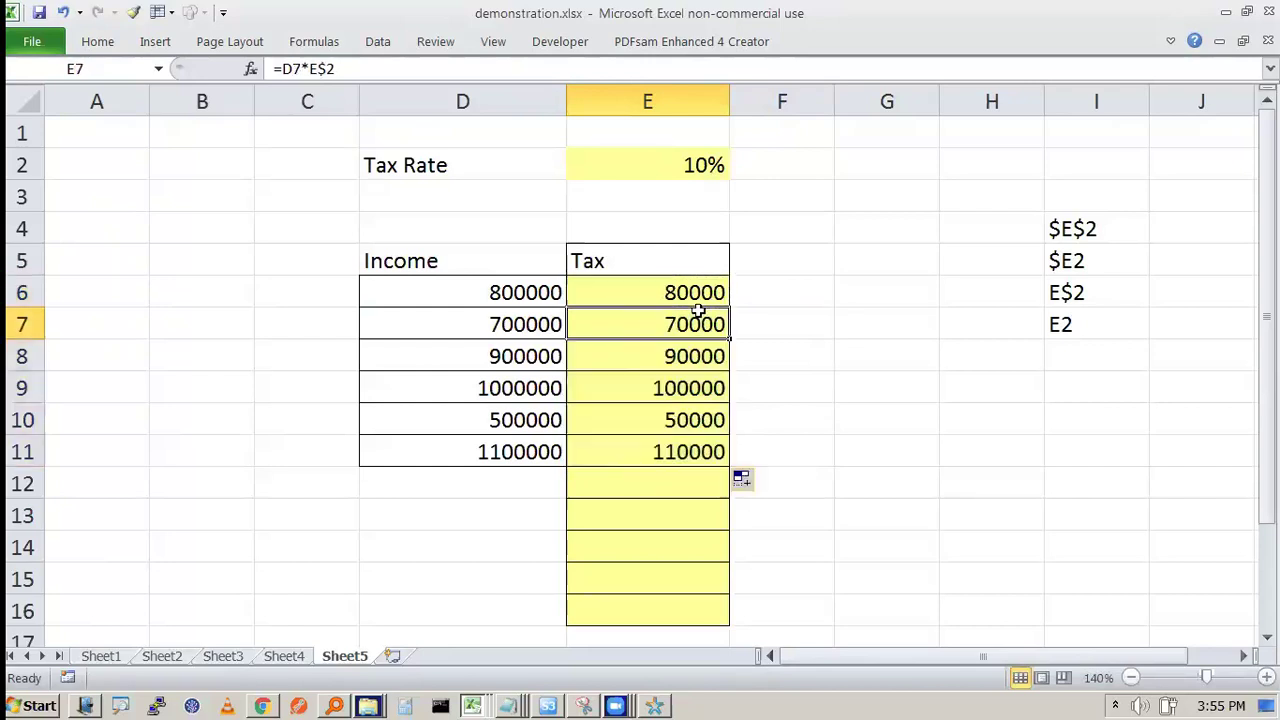
pyautogui.doubleClick(663, 336)
pyautogui.press('Escape')
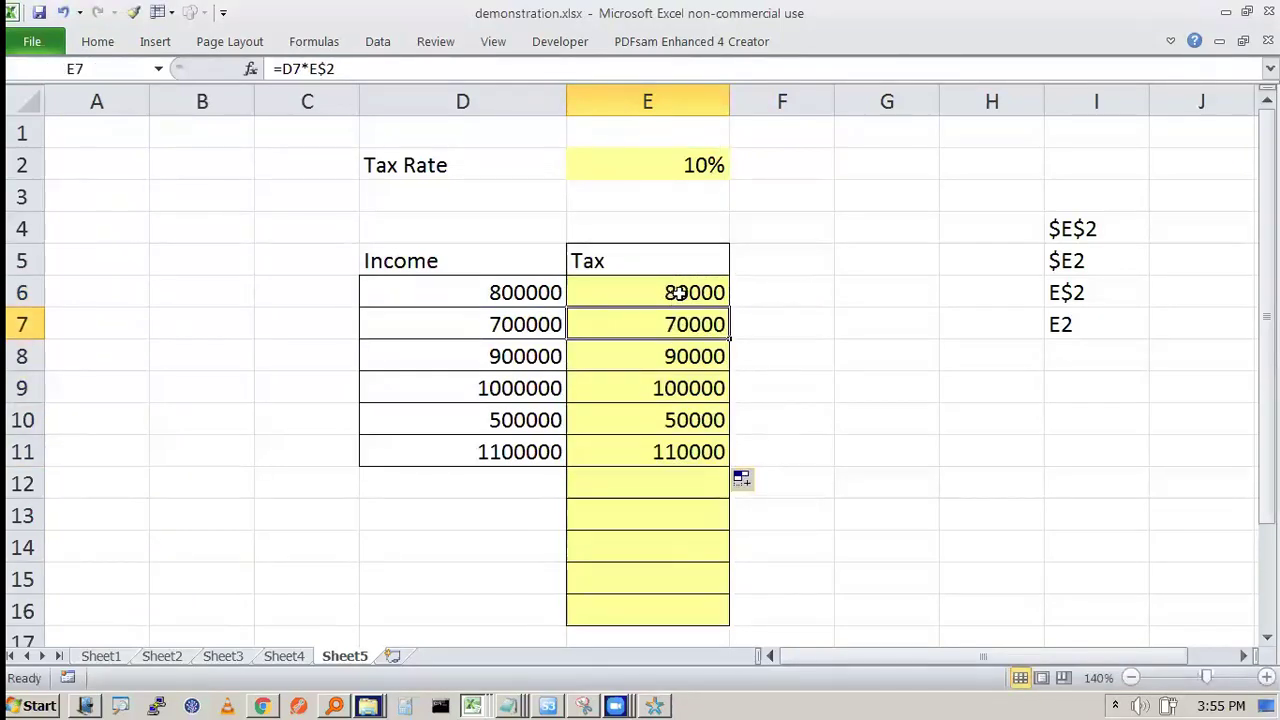
# Step: Copy the formula text =D6*E$2 from E6 and paste it into F6
pyautogui.doubleClick(672, 293)
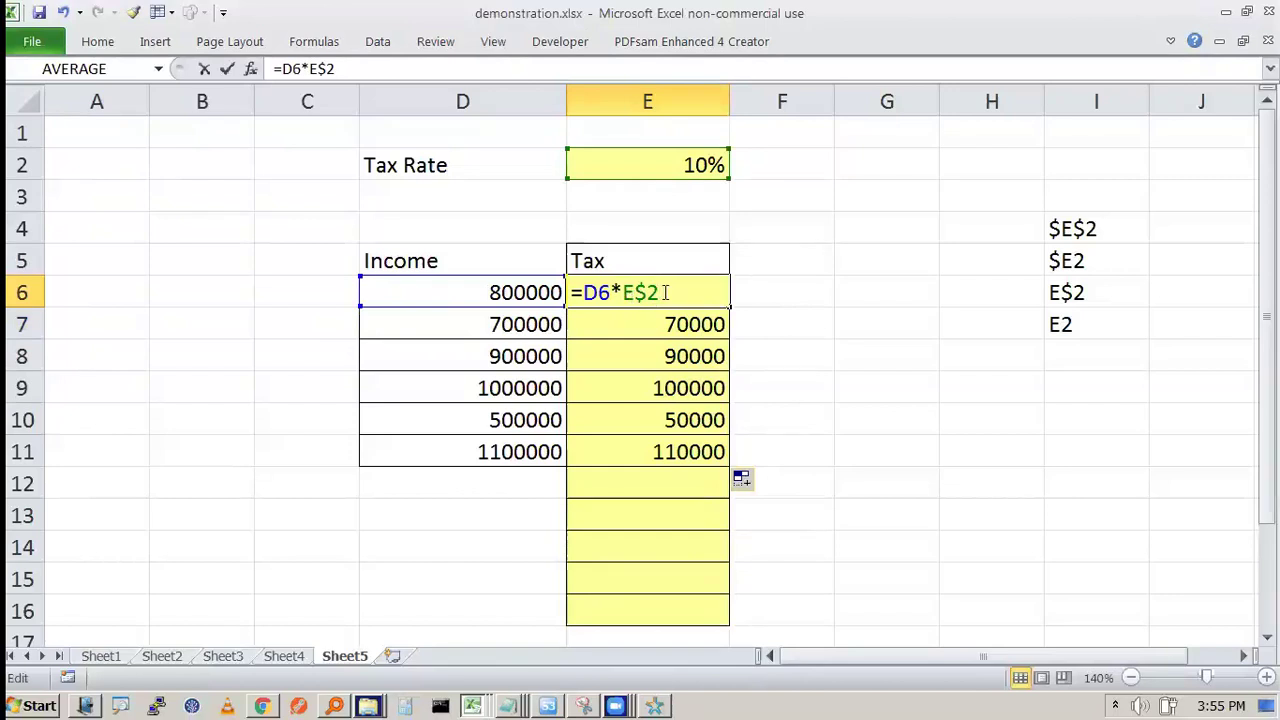
pyautogui.moveTo(660, 293); pyautogui.dragTo(570, 293)
pyautogui.hotkey('ctrl', 'c')
pyautogui.press('Escape')
pyautogui.click(765, 295)
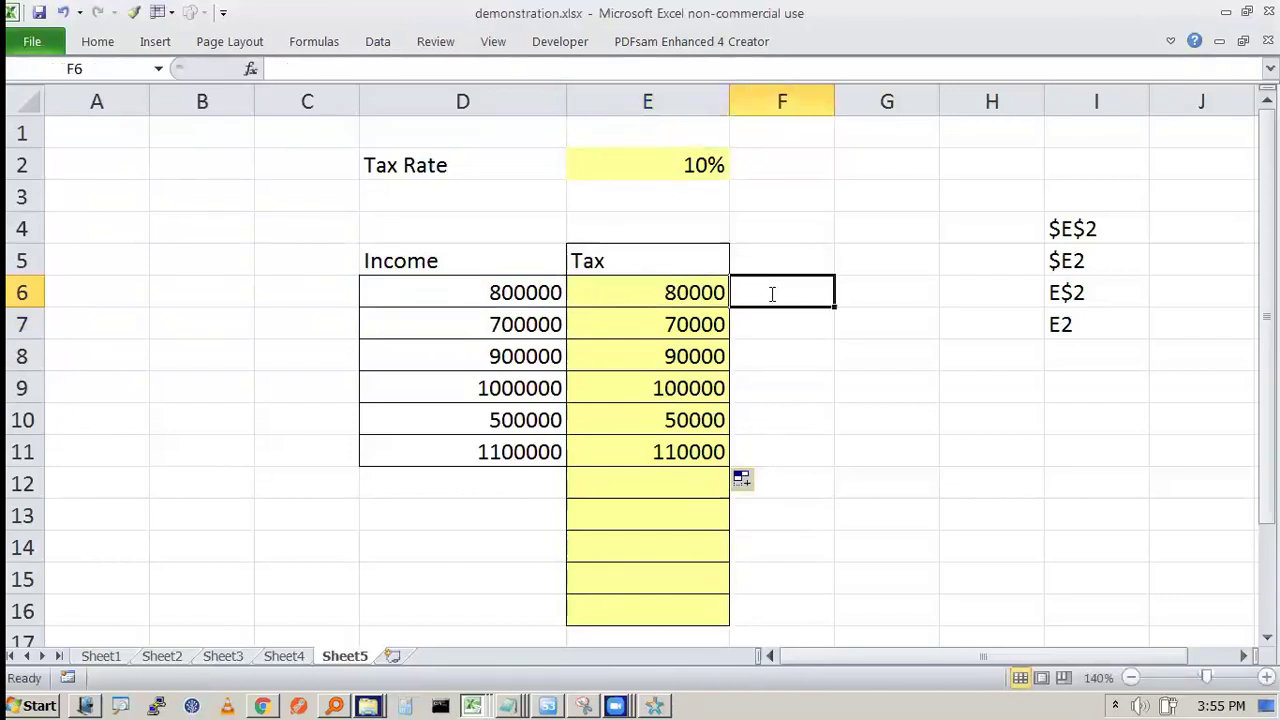
pyautogui.doubleClick(797, 294)
pyautogui.hotkey('ctrl', 'v')
# Step: Change the tax rate reference in F6 to $E$2 and fill the formula down to F11
pyautogui.press('Left')
pyautogui.press('Left')
pyautogui.press('Left')
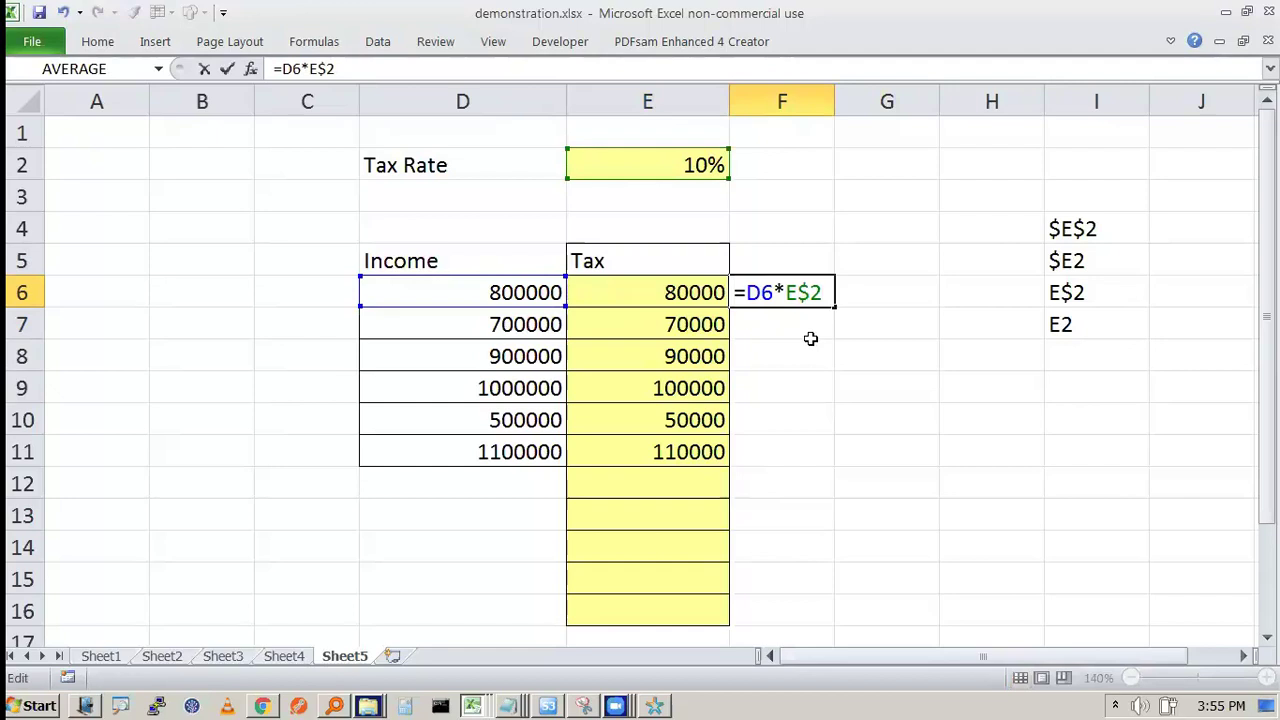
pyautogui.press('F4')
pyautogui.press('F4')
pyautogui.press('F4')
pyautogui.click(836, 307)
pyautogui.click(830, 311)
pyautogui.moveTo(830, 311); pyautogui.dragTo(825, 460)
# Step: Inspect the F6 formula and fill it down to F11 once more
pyautogui.click(793, 292)
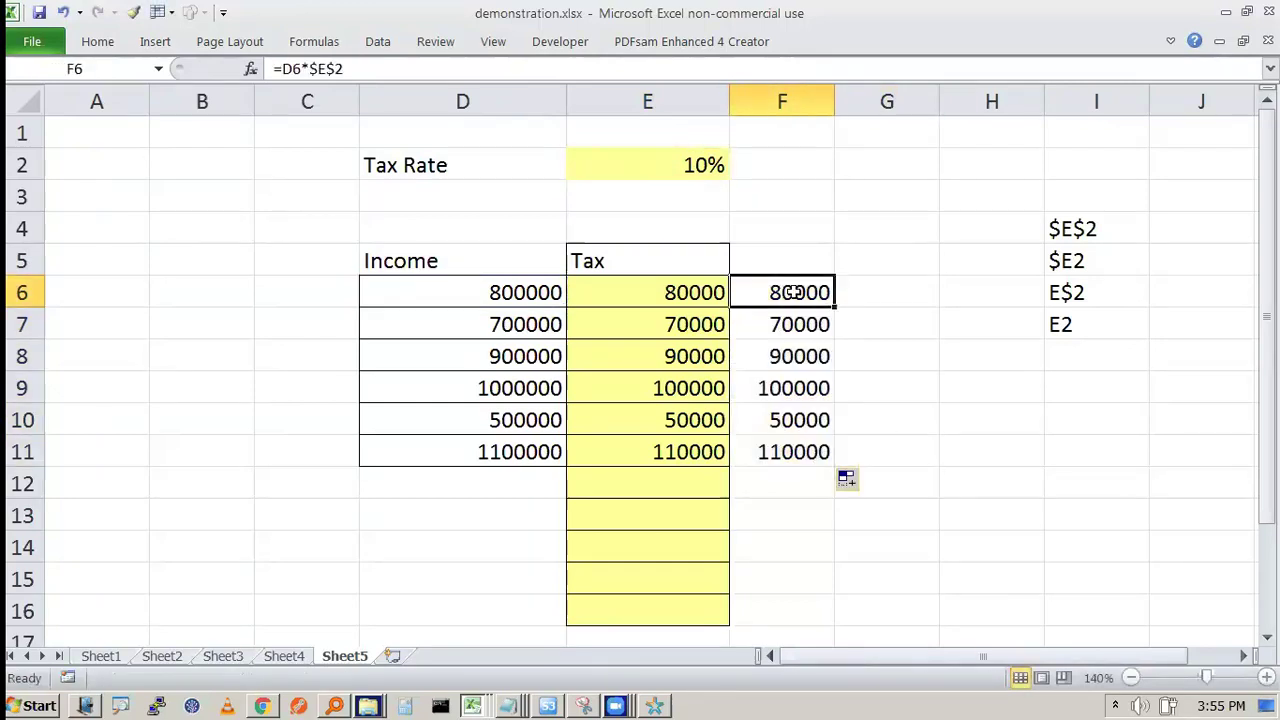
pyautogui.doubleClick(793, 292)
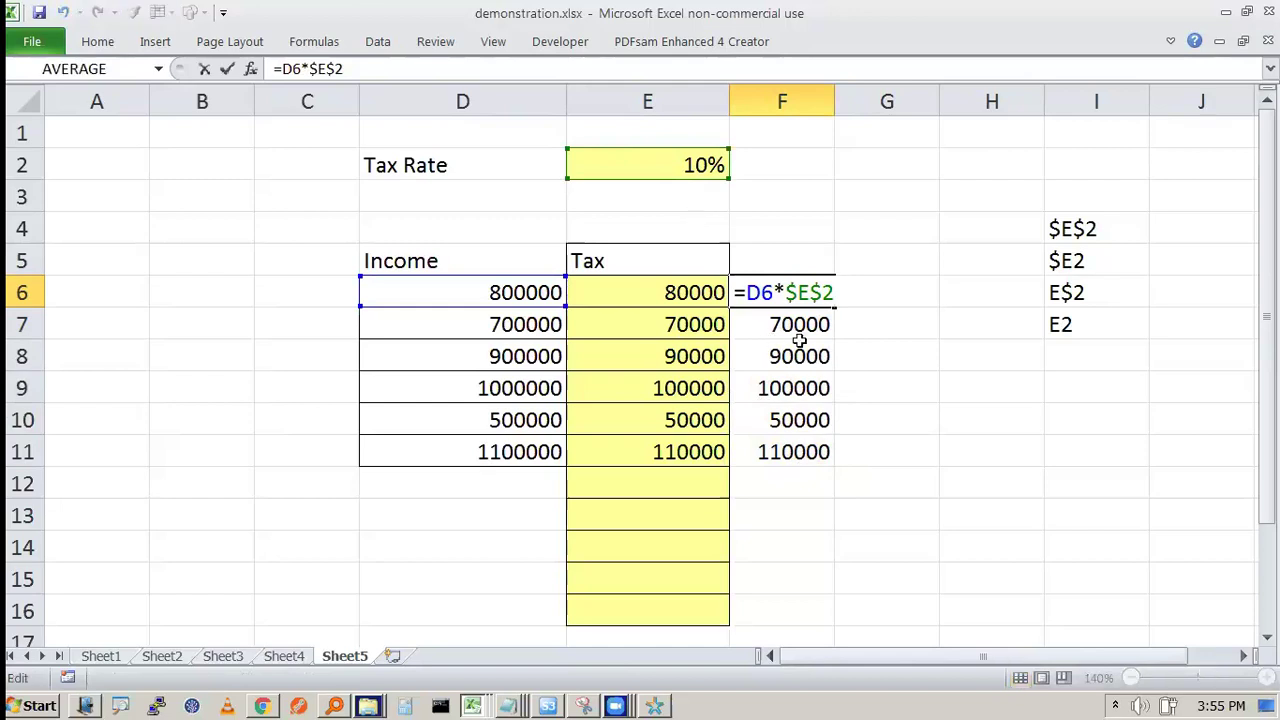
pyautogui.press('Escape')
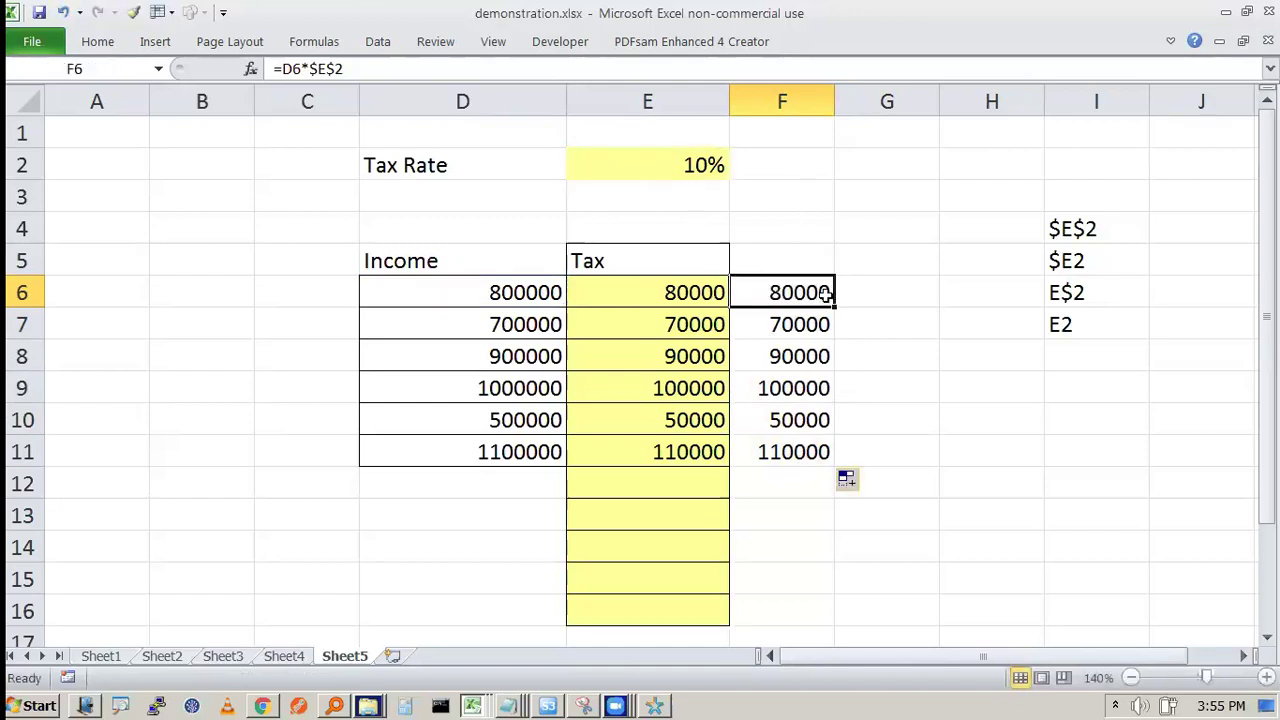
pyautogui.moveTo(832, 306); pyautogui.dragTo(845, 460)
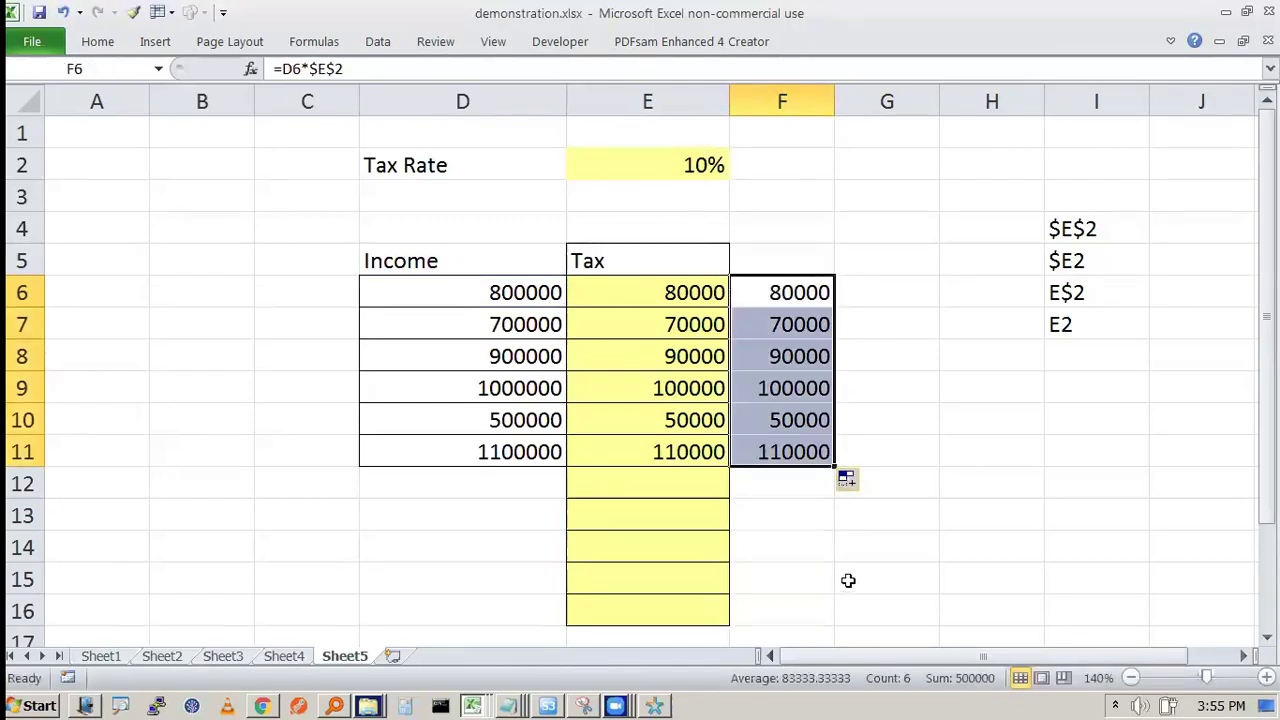
# Step: Compare the two formulas by highlighting the E$2 reference in E6 and the $E$2 reference in F6
pyautogui.doubleClick(678, 280)
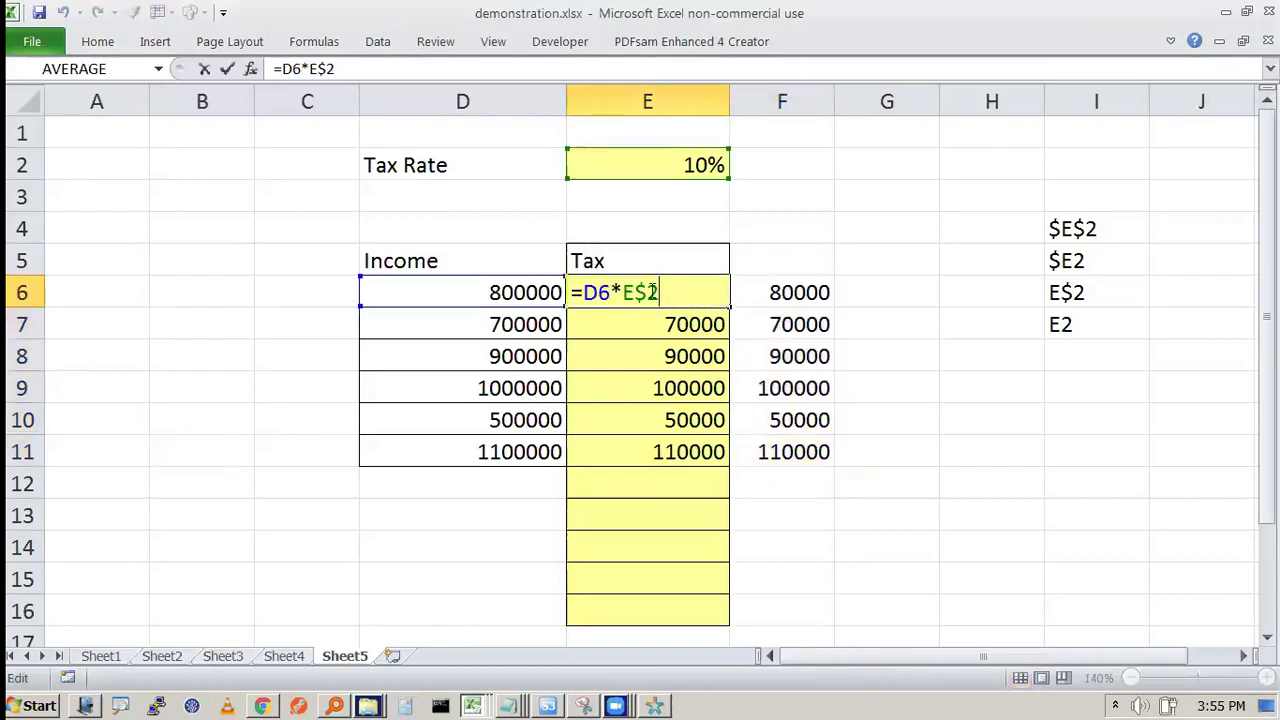
pyautogui.moveTo(622, 292); pyautogui.dragTo(664, 292)
pyautogui.press('Tab')
pyautogui.doubleClick(775, 292)
pyautogui.moveTo(786, 292); pyautogui.dragTo(840, 287)
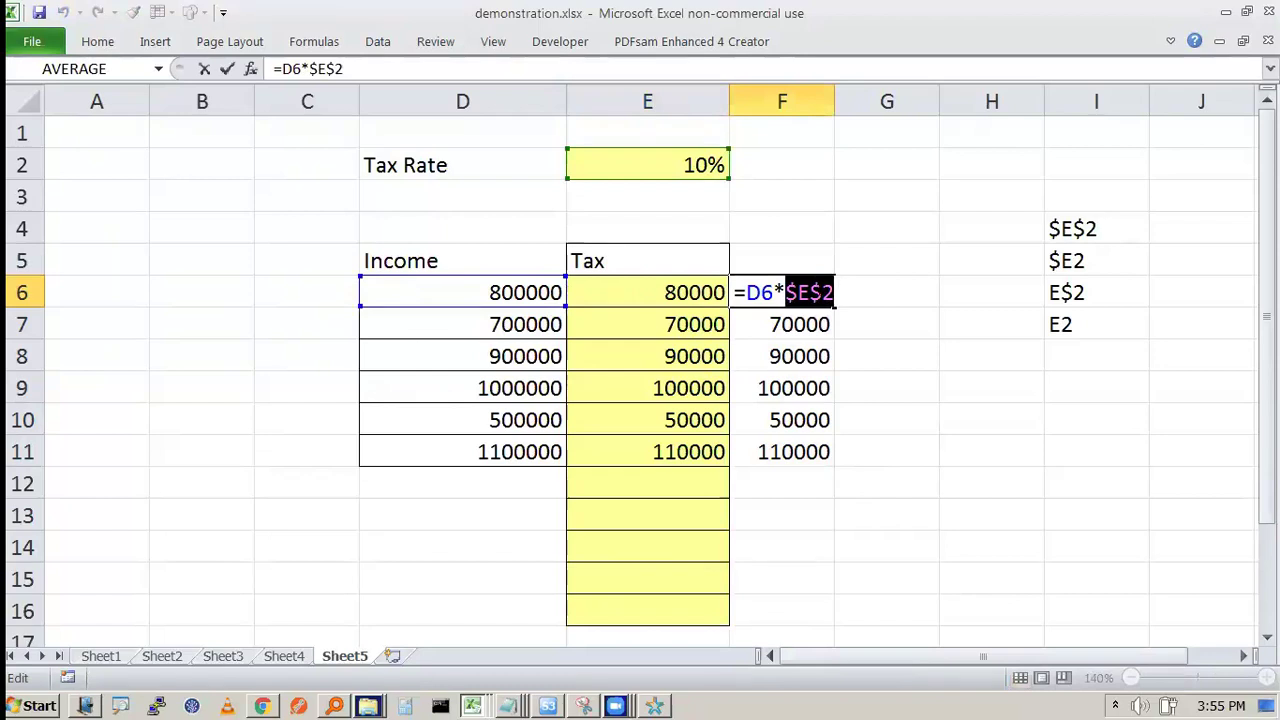
pyautogui.press('Escape')
# Step: Reopen the E6 formula, mark its E$2 reference and the F6 result in red, and clear the marks
pyautogui.doubleClick(666, 300)
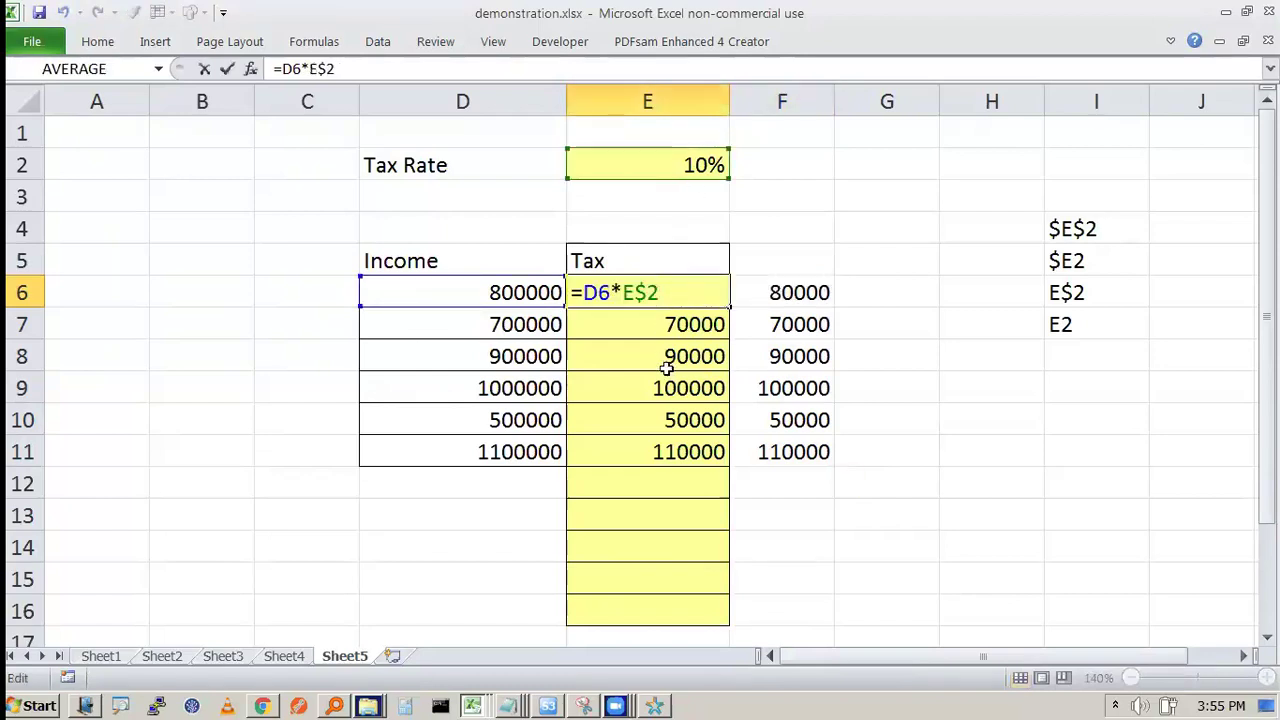
pyautogui.moveTo(661, 286); pyautogui.dragTo(671, 293)
pyautogui.press('Escape')
pyautogui.moveTo(768, 300); pyautogui.dragTo(800, 300)
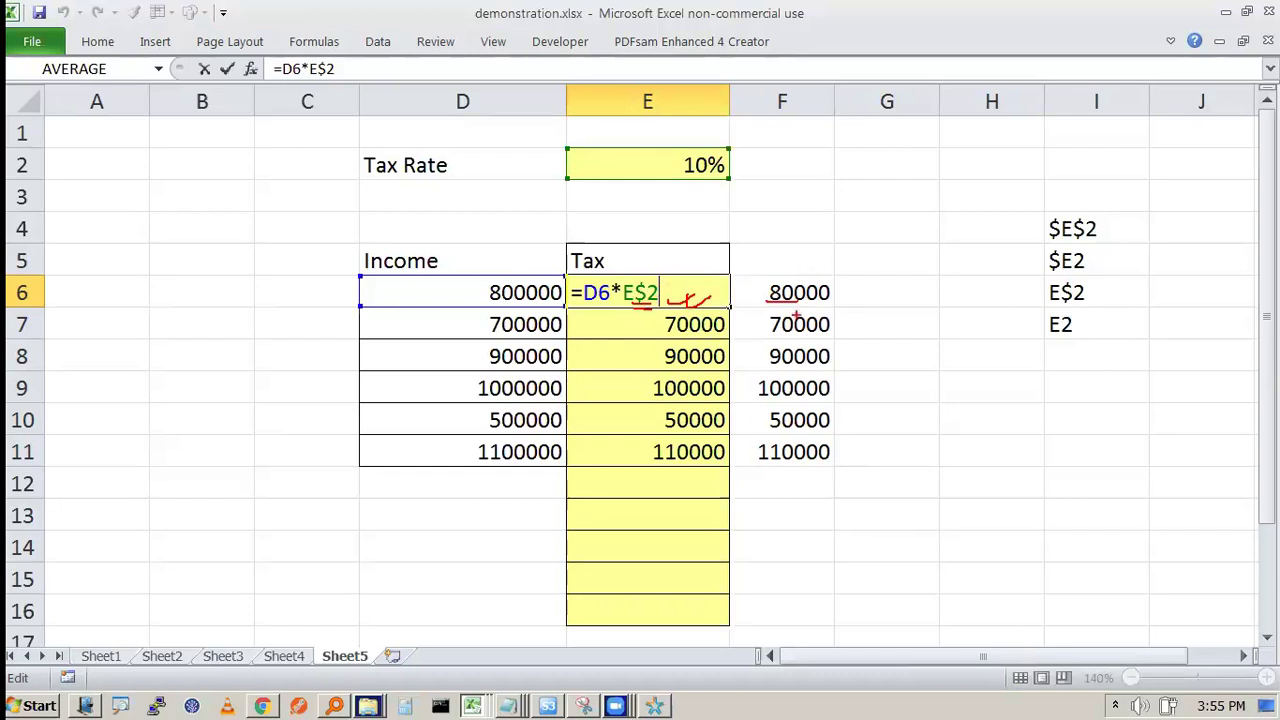
pyautogui.press('Escape')
# Step: Switch to the Notepad notes and add the line "Absolute Referencing : $E$2" below the mixed referencing note
pyautogui.hotkey('alt', 'Tab')
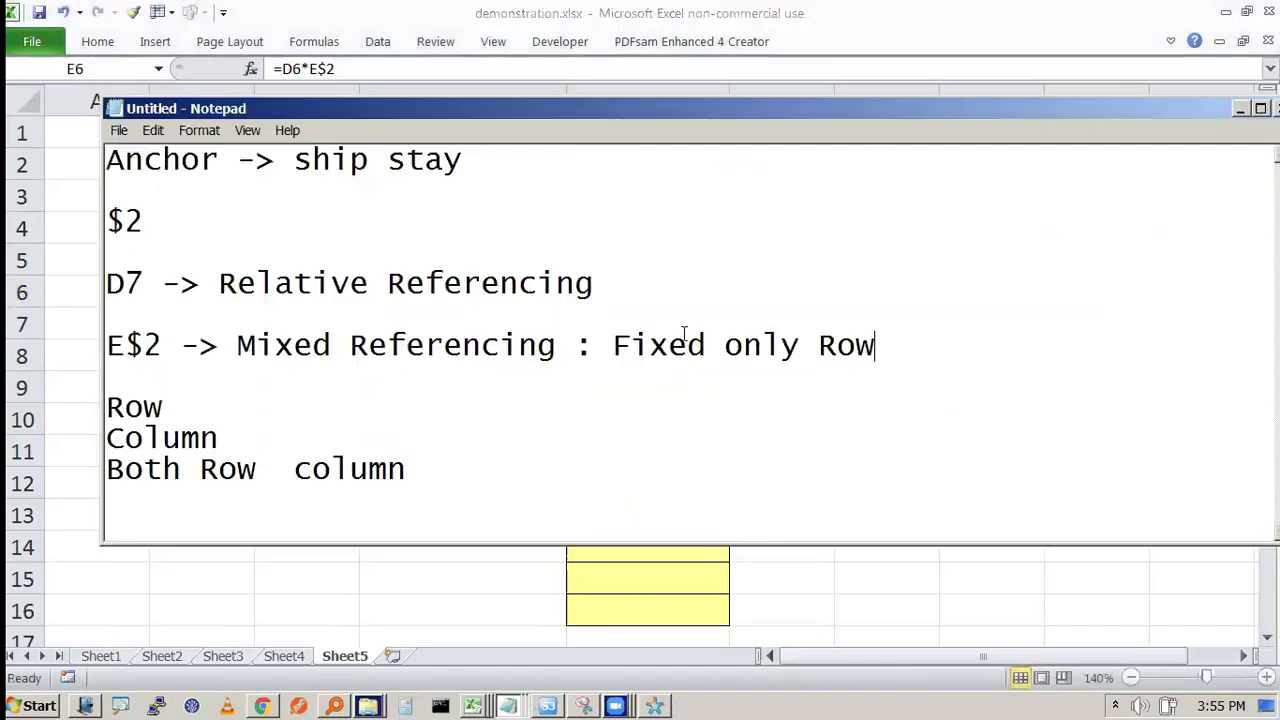
pyautogui.press('Return')
pyautogui.write('Absolute Referencing ')
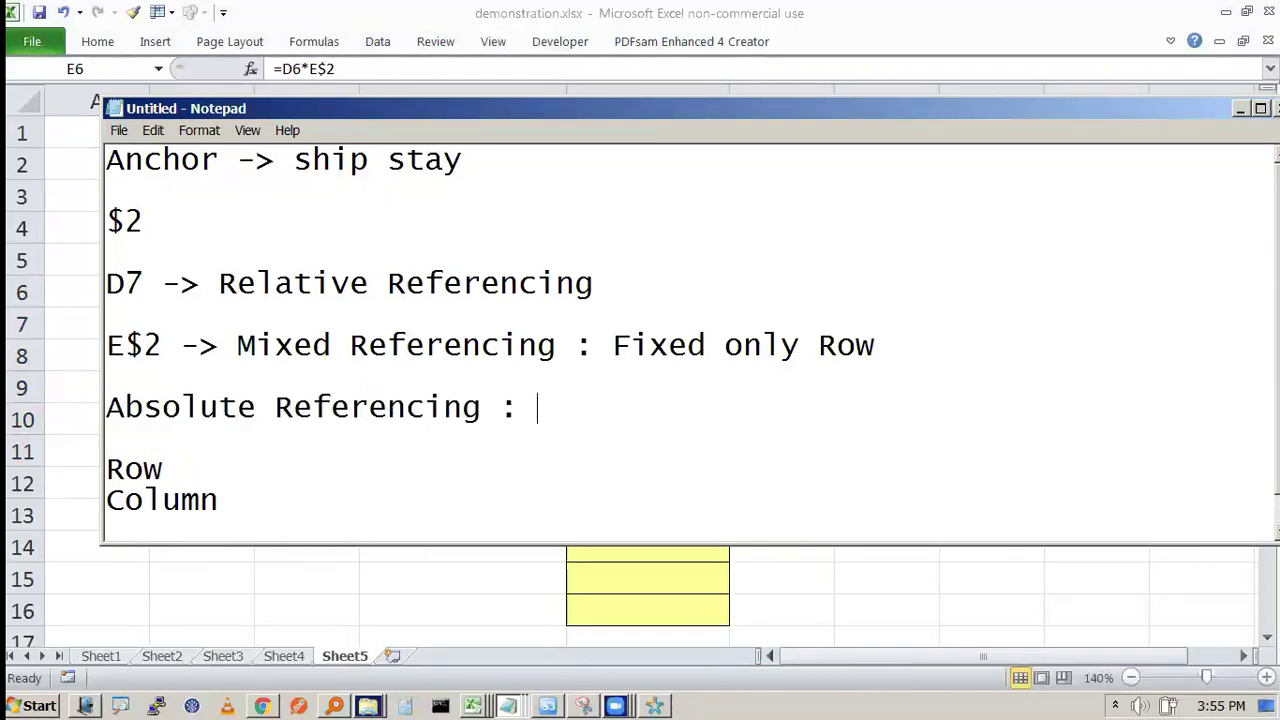
pyautogui.write(': $R')
pyautogui.press('BackSpace')
pyautogui.write('E$2')
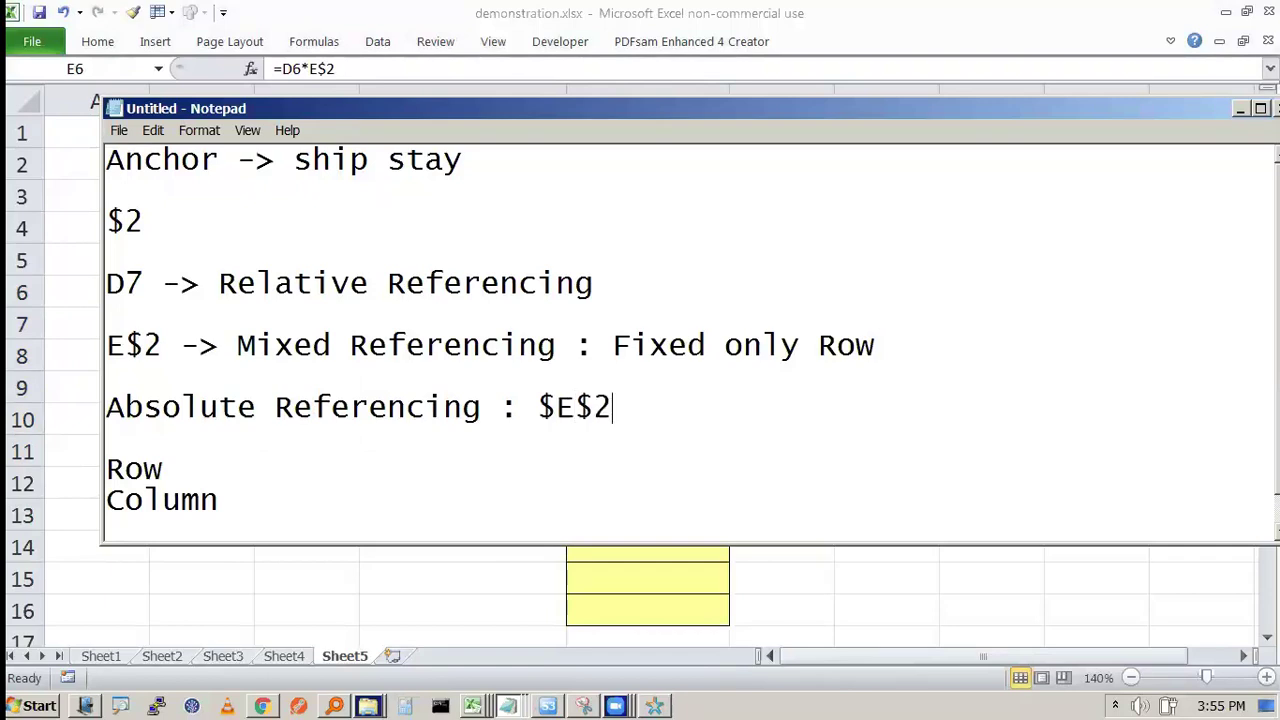
# Step: Highlight the $2 and $E parts of the absolute reference in the notes
pyautogui.hotkey('shift', 'Left')
pyautogui.hotkey('shift', 'Left')
pyautogui.press('Left')
pyautogui.press('Left')
pyautogui.hotkey('shift', 'Right')
pyautogui.hotkey('shift', 'Left')
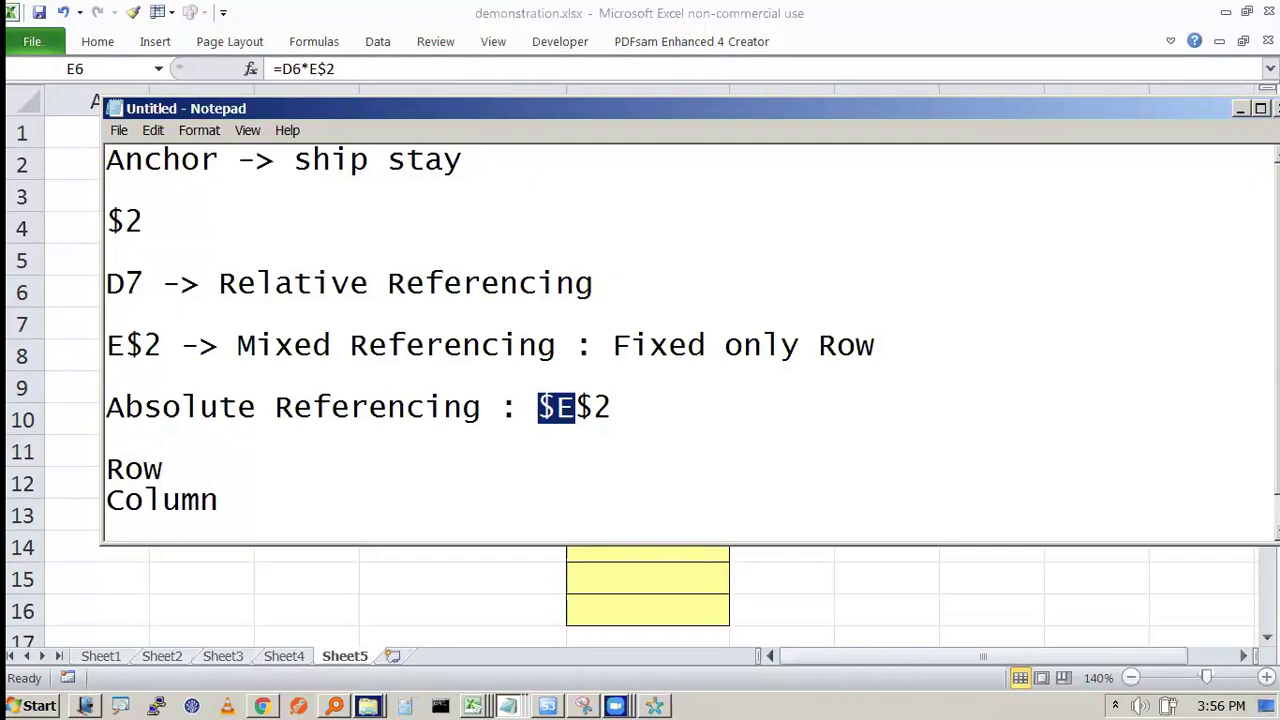
# Step: Put "Fixed only Row" on its own line as item (a) under Mixed Referencing and add "(b) Fixed only column"
pyautogui.press('Home')
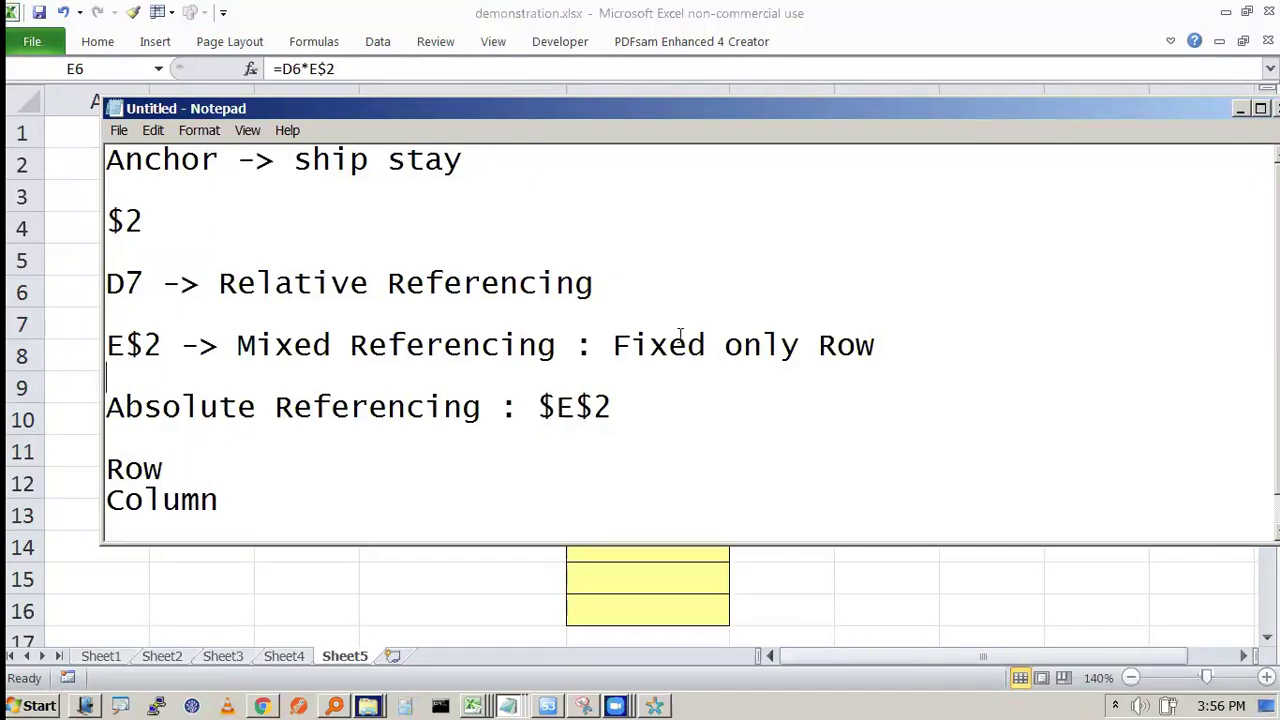
pyautogui.press('Up')
pyautogui.press('Return')
pyautogui.write('(a)')
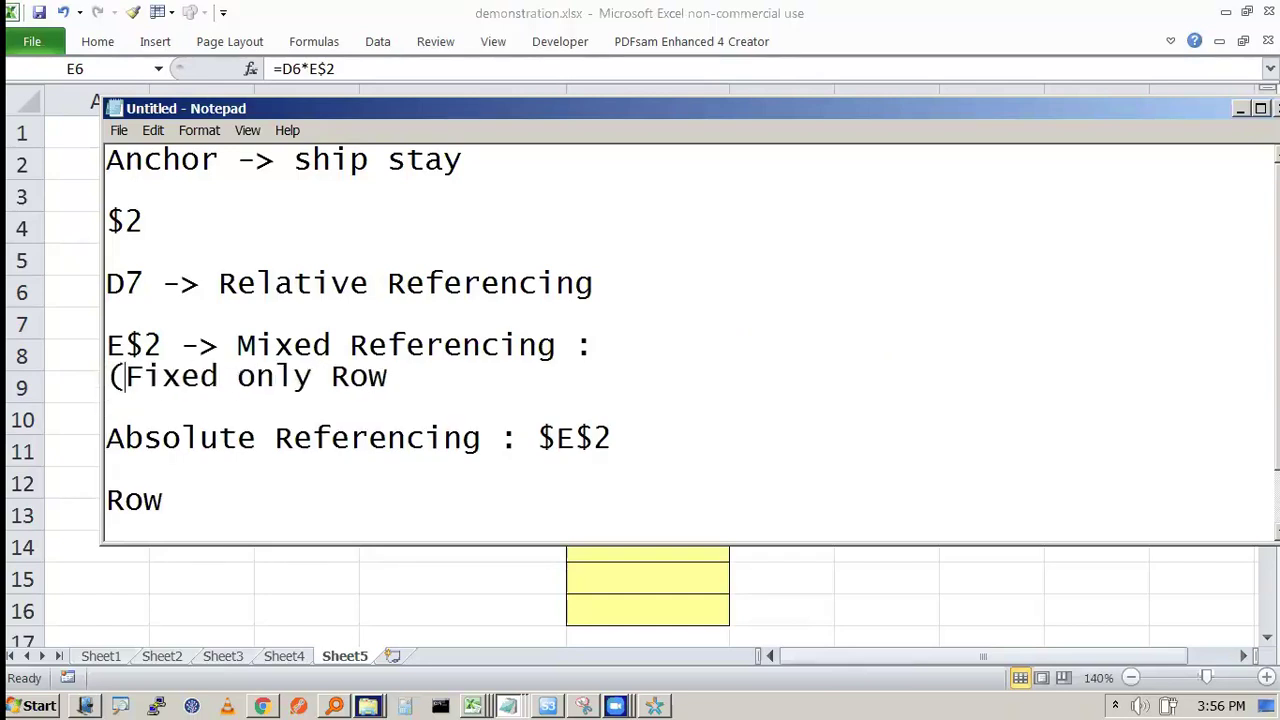
pyautogui.press('Down')
pyautogui.write('(b')
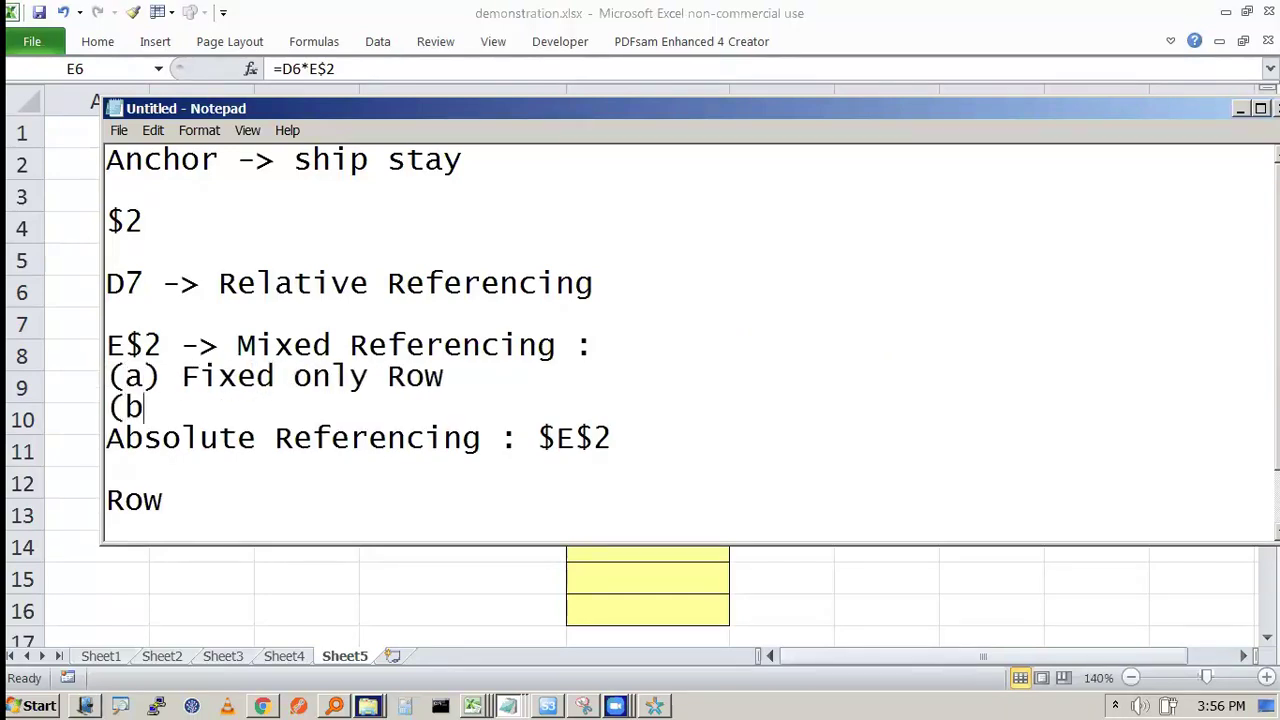
pyautogui.press('Return')
pyautogui.write(') F')
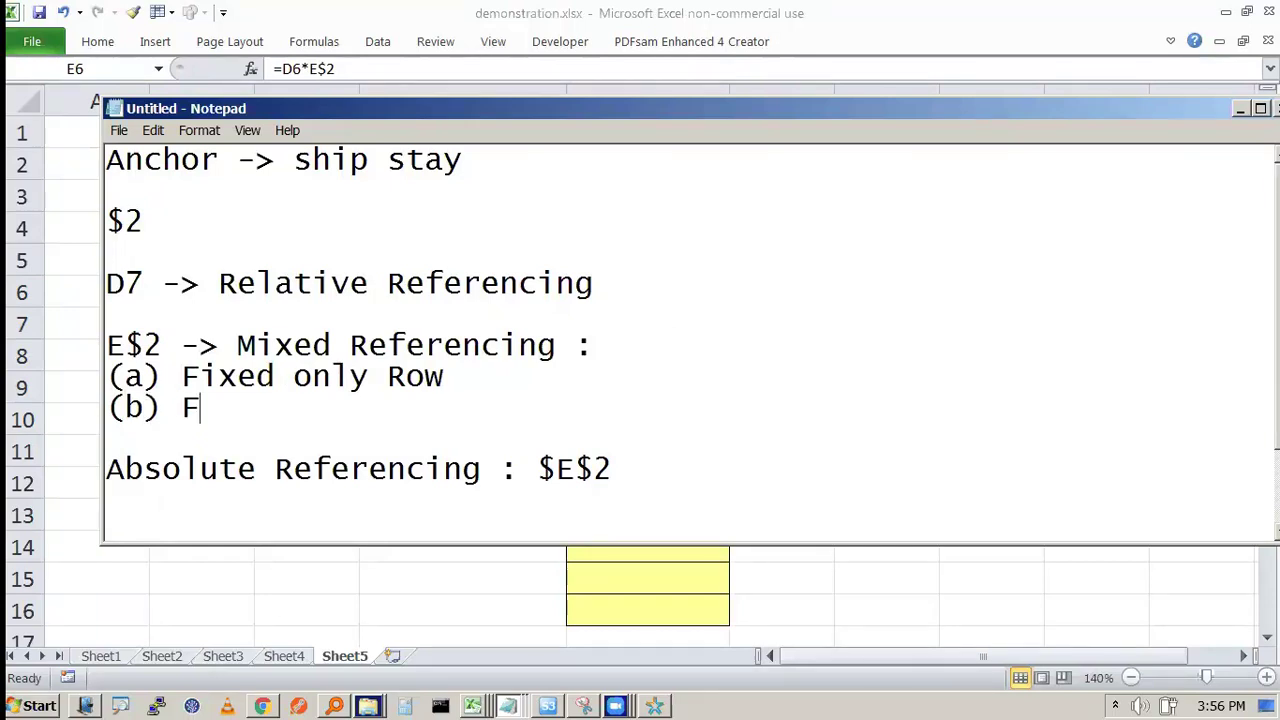
pyautogui.write('ixed only column')
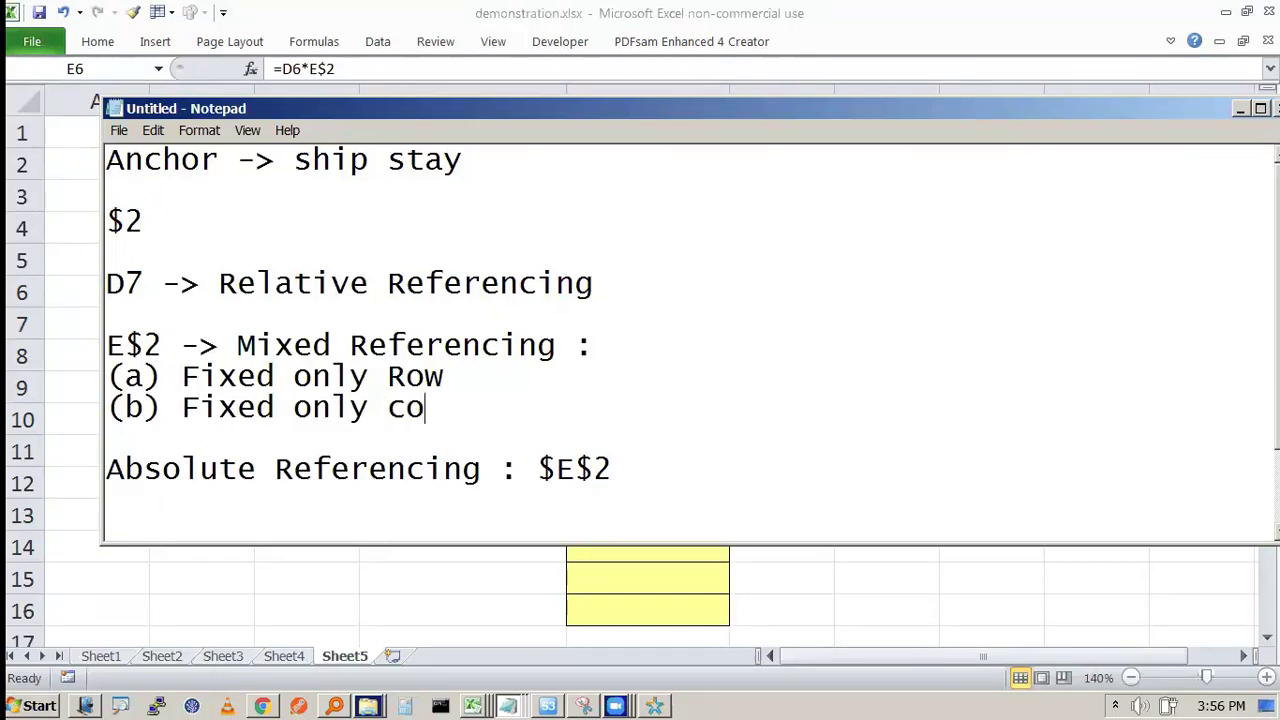
# Step: Append "=> no fixing" to the relative referencing line and highlight items (a) and (b) of the mixed referencing note
pyautogui.click(680, 270)
pyautogui.write('=> no fixing')
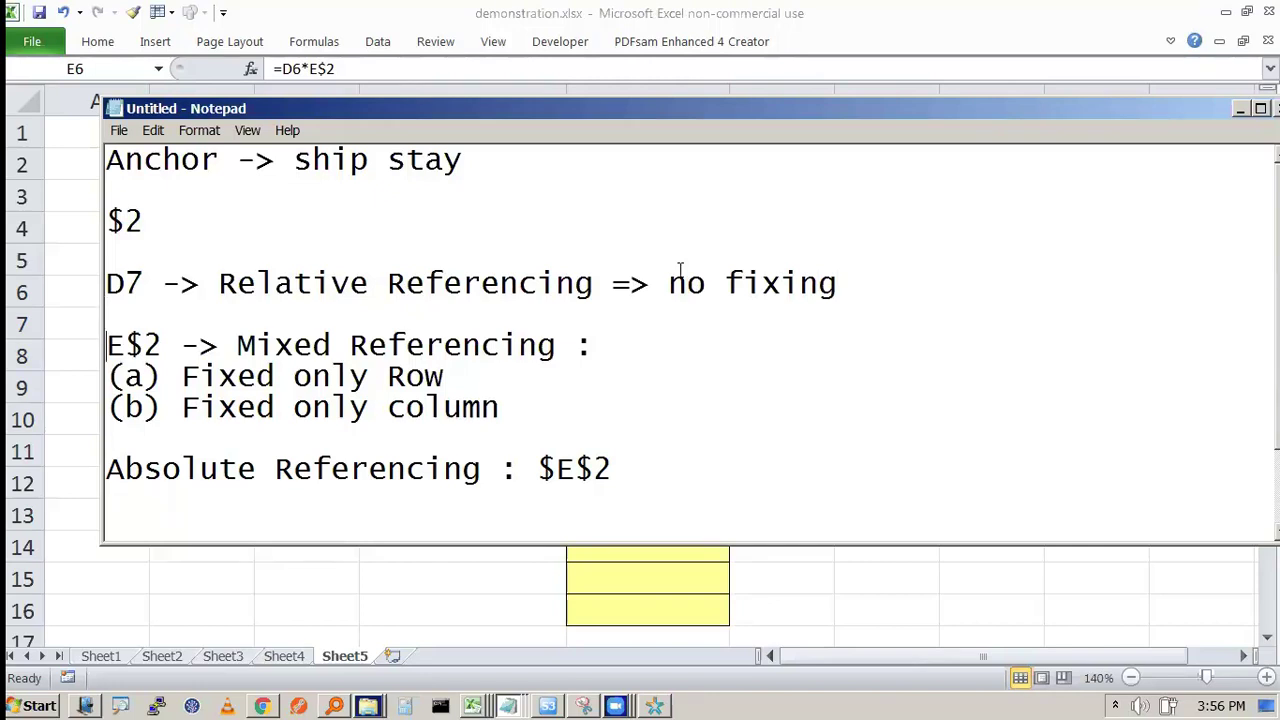
pyautogui.hotkey('shift', 'Down')
pyautogui.hotkey('shift', 'Down')
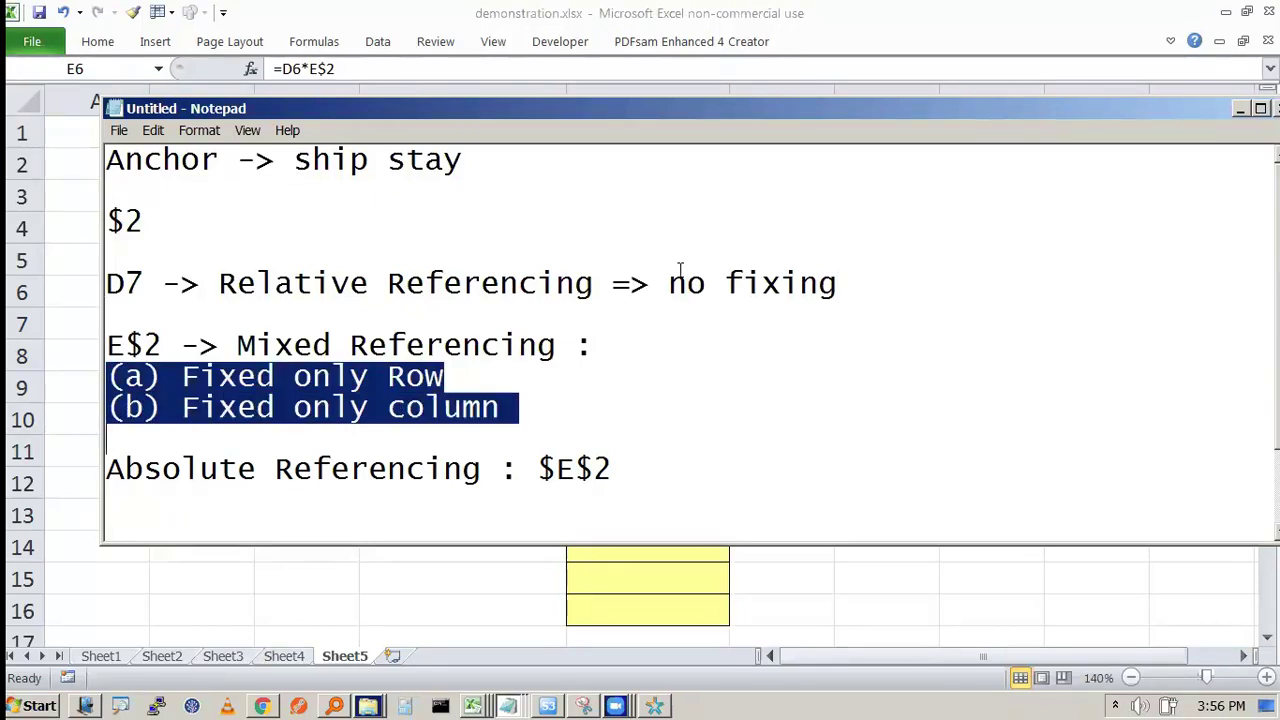
# Step: Go to the end of the notes and highlight the "Row" and "Column" lines below the absolute referencing note
pyautogui.press('Down')
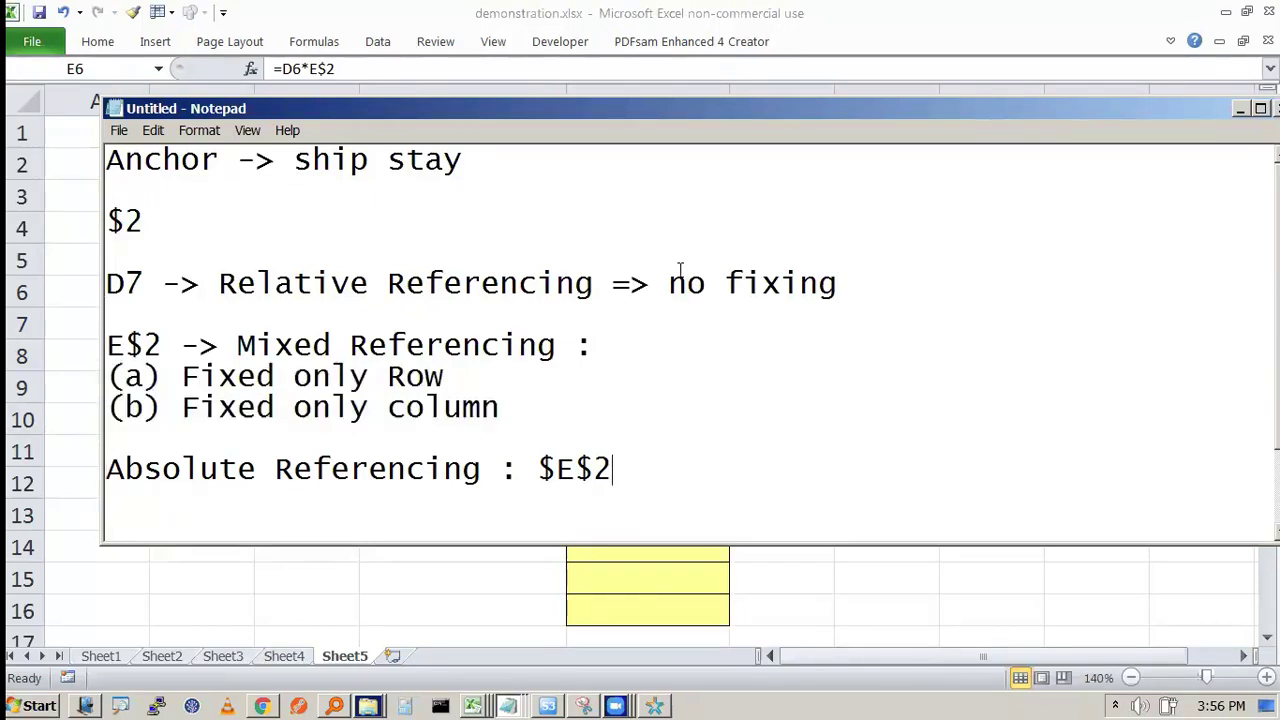
pyautogui.press('Return')
pyautogui.press('Return')
pyautogui.write('Row')
pyautogui.press('Return')
pyautogui.write('Column')
pyautogui.press('Return')
pyautogui.write('Both Row  column')
pyautogui.press('Up')
pyautogui.press('Up')
pyautogui.press('Home')
pyautogui.hotkey('shift', 'Down')
pyautogui.hotkey('shift', 'Down')
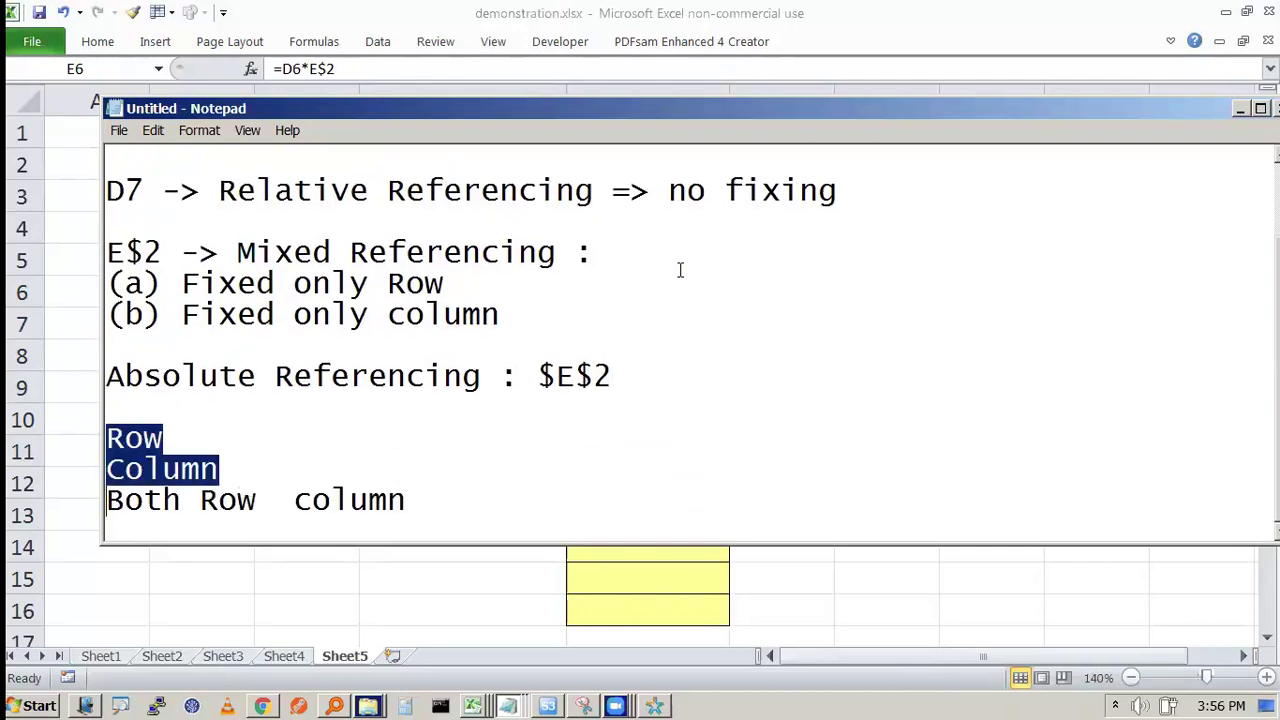
# Step: Delete the highlighted "Row" and "Column" lines from the notes and switch to the Excel workbook
pyautogui.press('BackSpace')
pyautogui.press('BackSpace')
pyautogui.hotkey('alt', 'Tab')
pyautogui.click(326, 234)
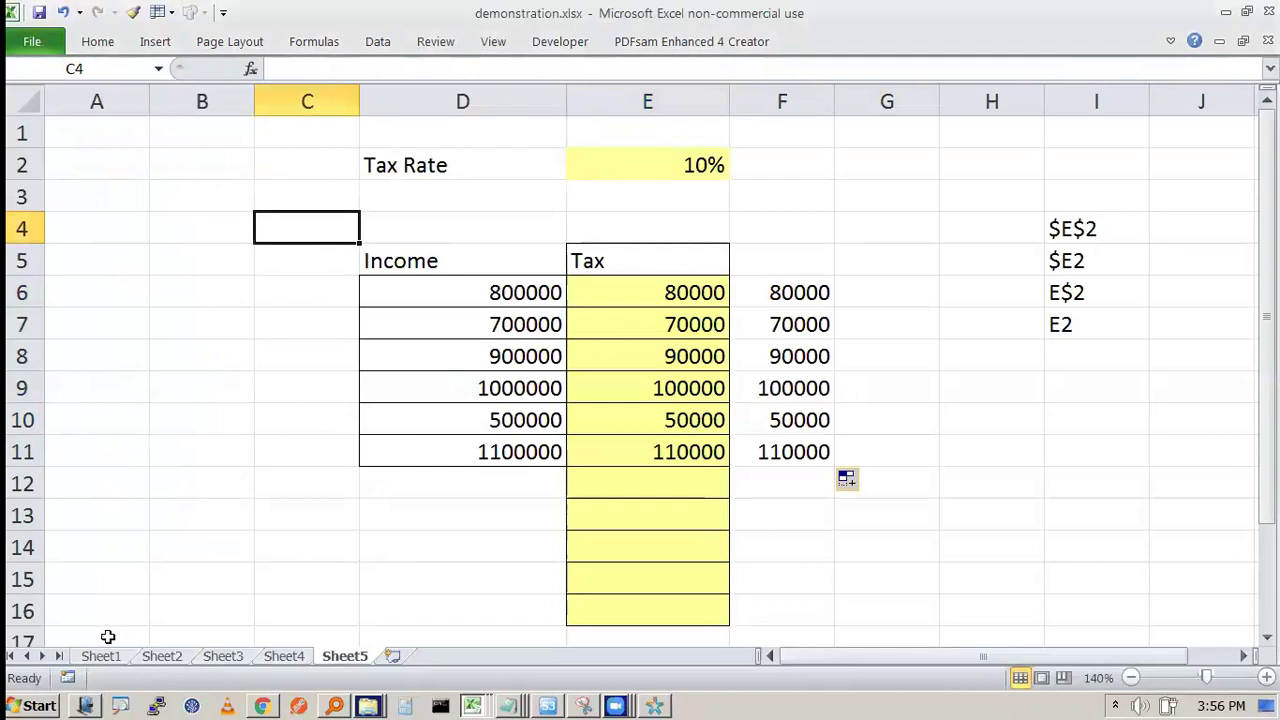
# Step: Clear the tax amounts of all three countries in D6:F11 on Sheet1
pyautogui.click(100, 655)
pyautogui.click(1058, 482)
pyautogui.click(460, 294)
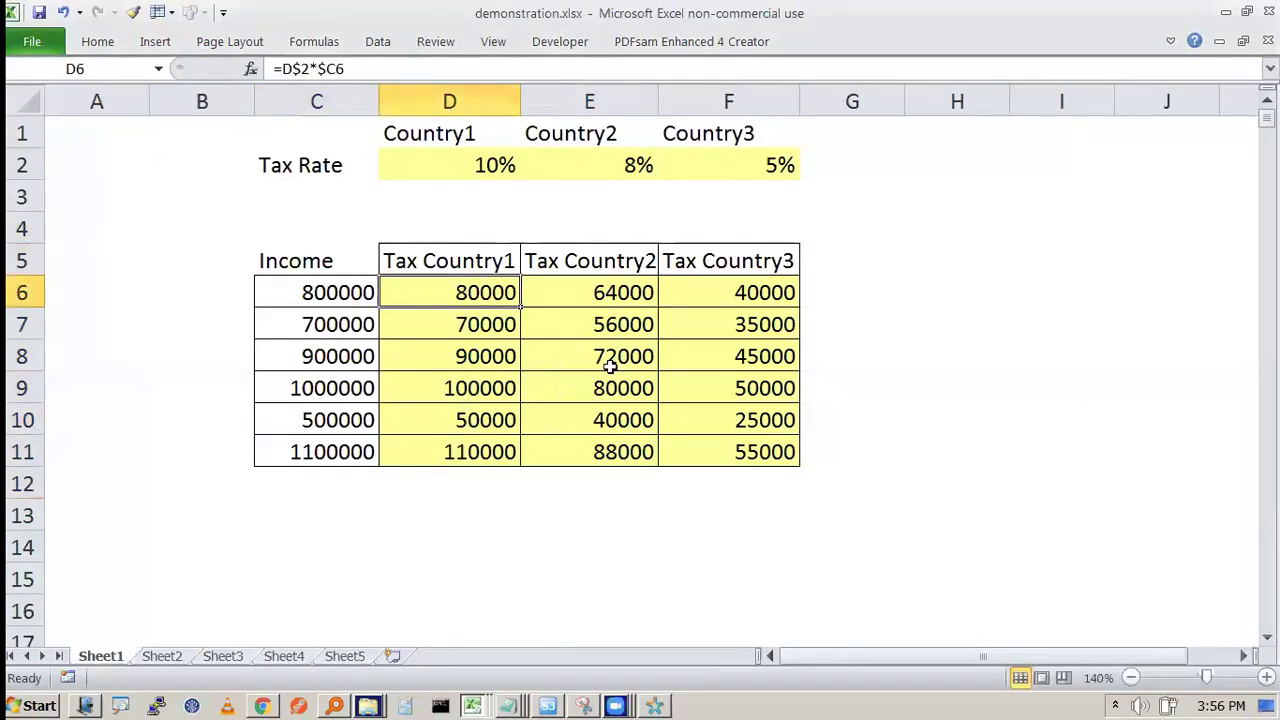
pyautogui.keyDown('shift'); pyautogui.click(763, 458); pyautogui.keyUp('shift')
pyautogui.press('Delete')
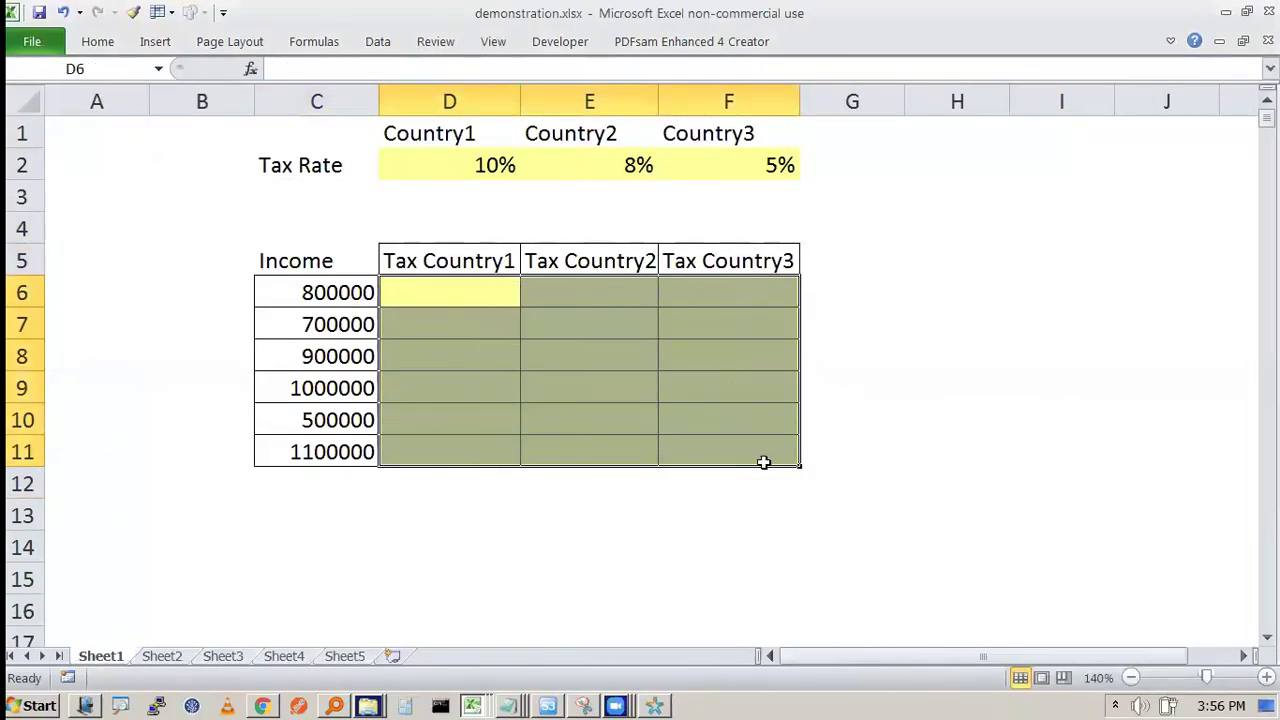
pyautogui.click(848, 357)
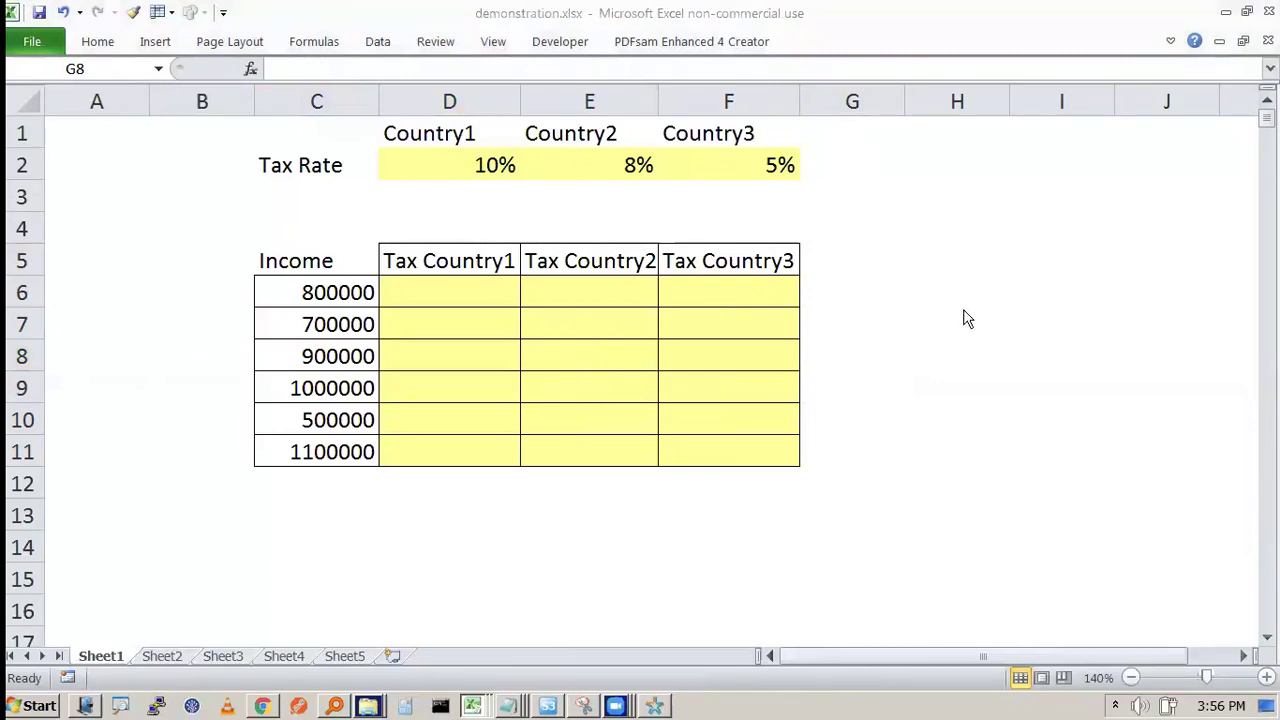
# Step: Examine the Tax Rate row with its values for Country1, Country2 and Country3 in D2:F2
pyautogui.click(806, 231)
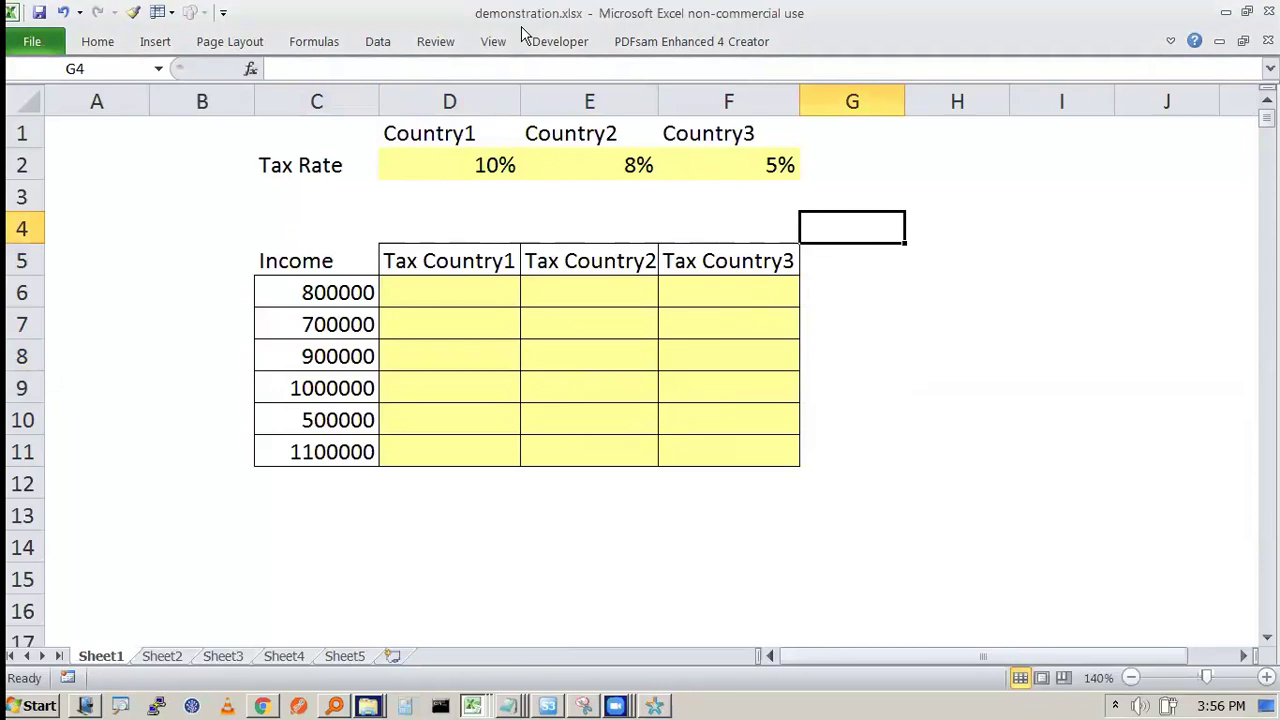
pyautogui.click(337, 166)
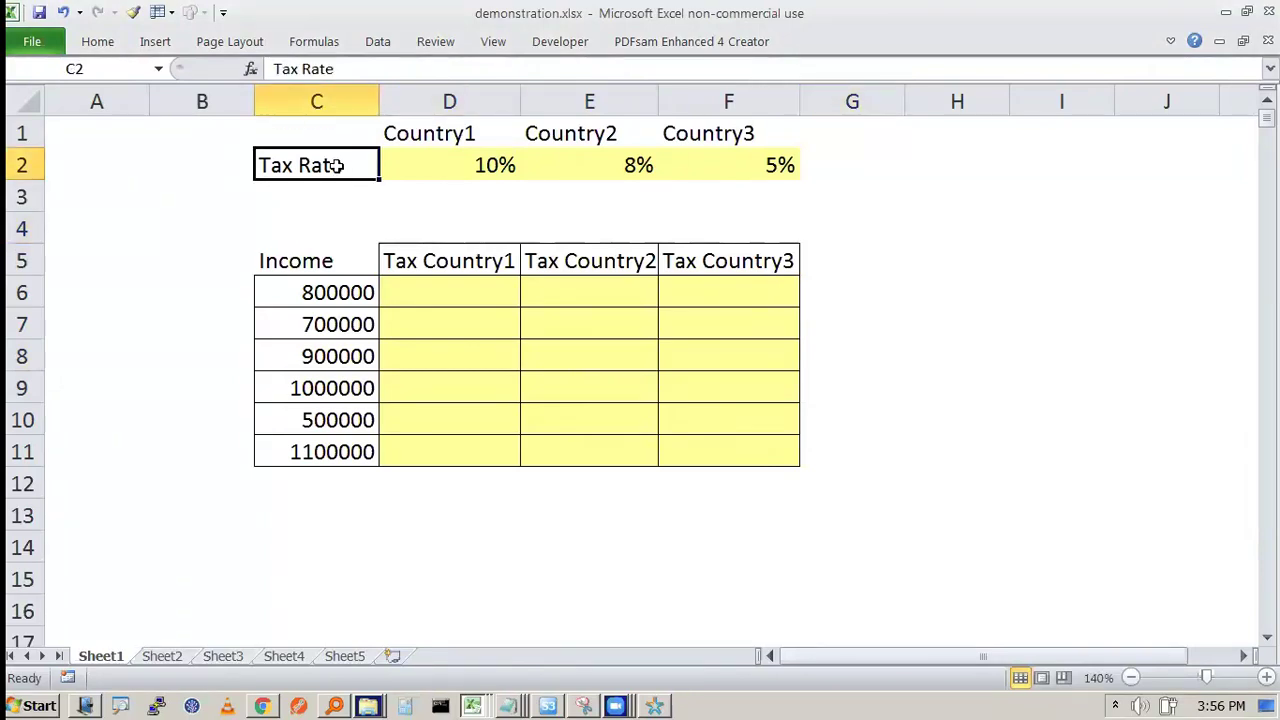
pyautogui.click(424, 156)
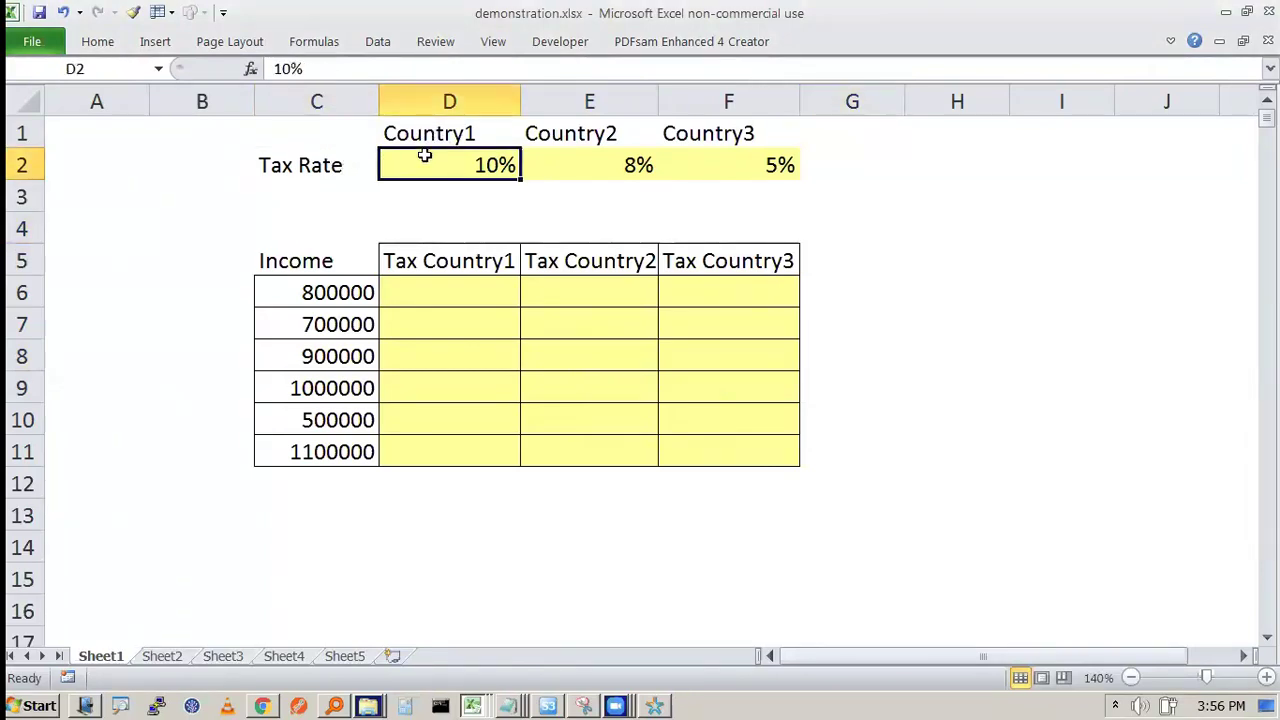
pyautogui.click(600, 192)
pyautogui.click(508, 164)
pyautogui.click(600, 166)
pyautogui.click(706, 170)
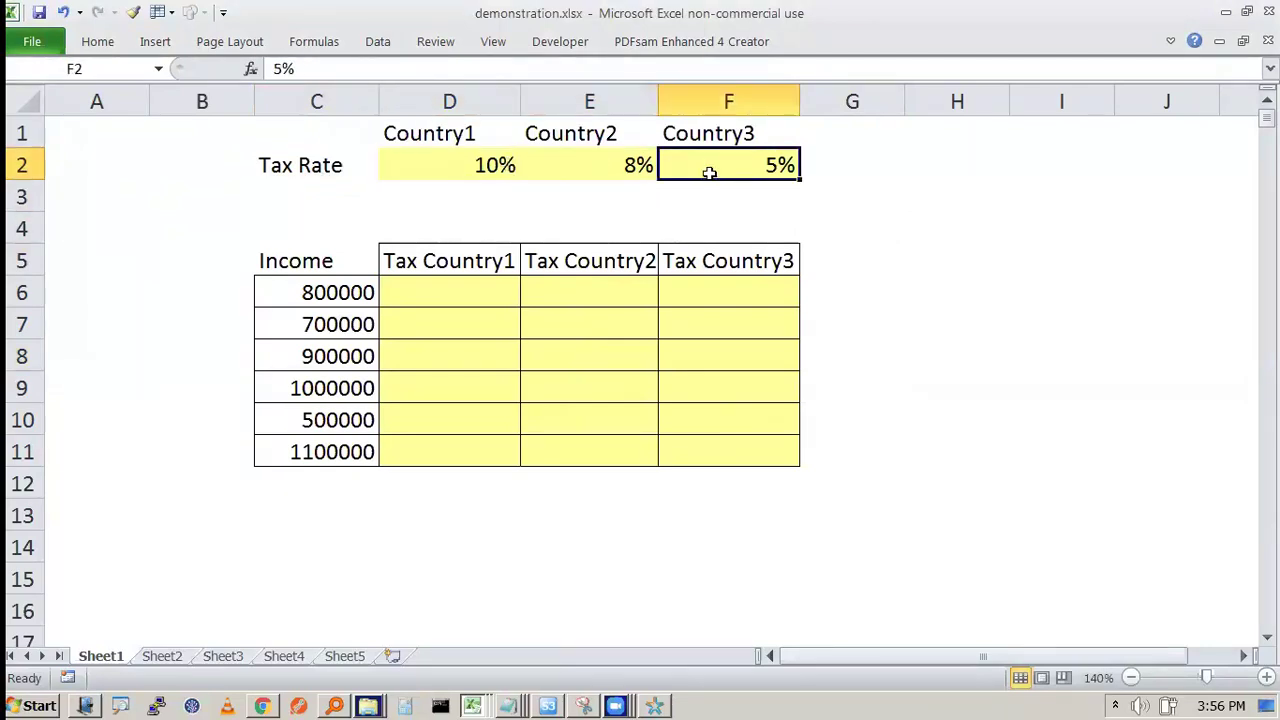
pyautogui.click(458, 161)
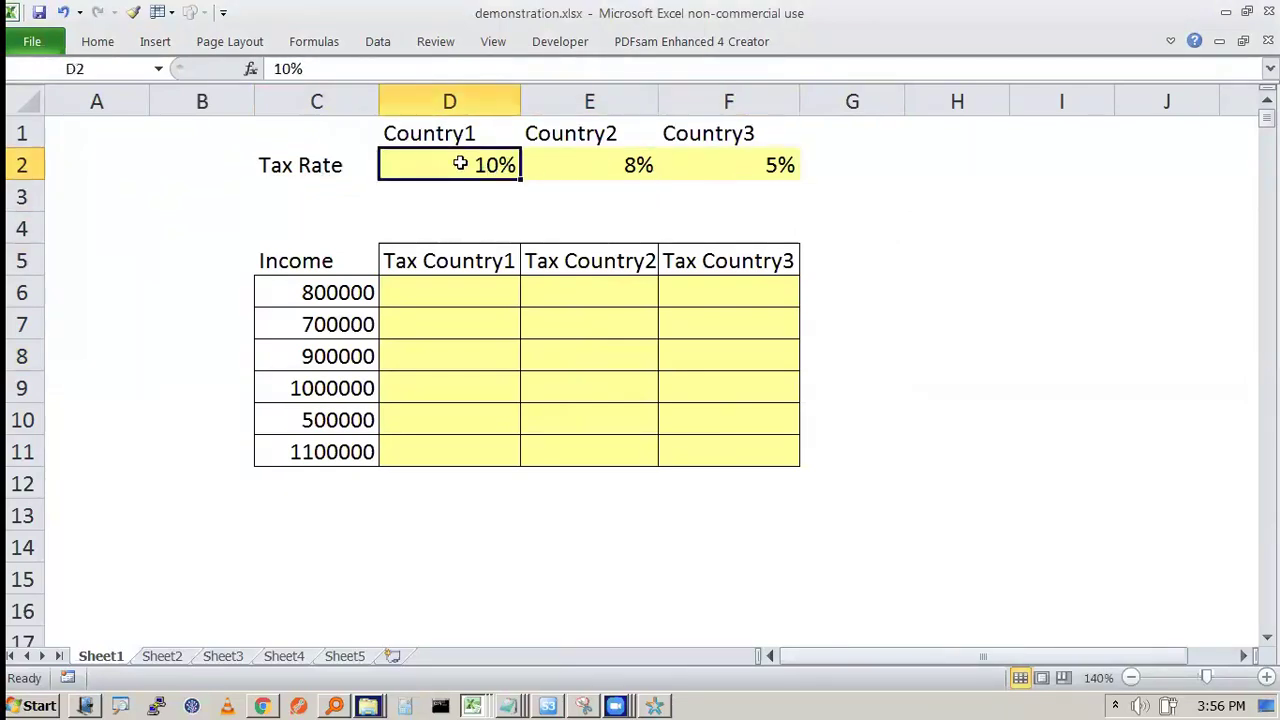
pyautogui.click(631, 168)
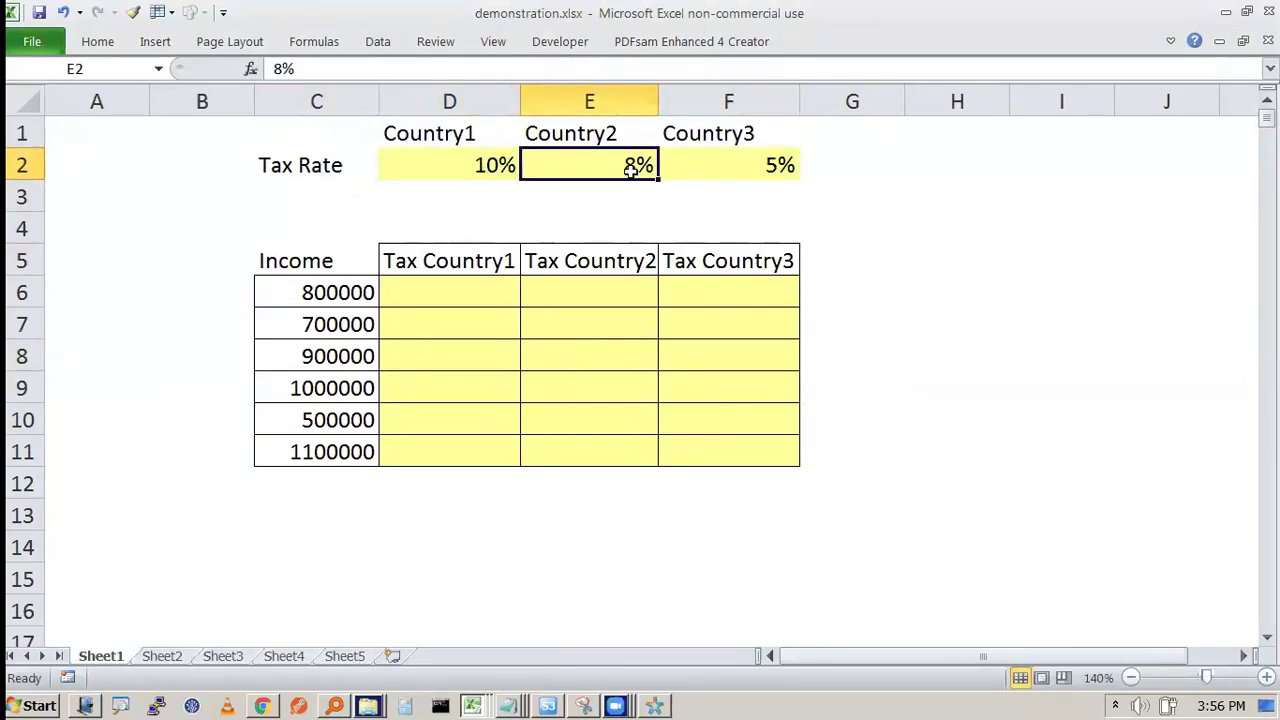
pyautogui.click(730, 153)
# Step: Examine the Income column in C6:C11 against the tax rates and the empty tax cells of the three countries
pyautogui.moveTo(730, 153); pyautogui.dragTo(340, 456)
pyautogui.click(402, 494)
pyautogui.click(858, 424)
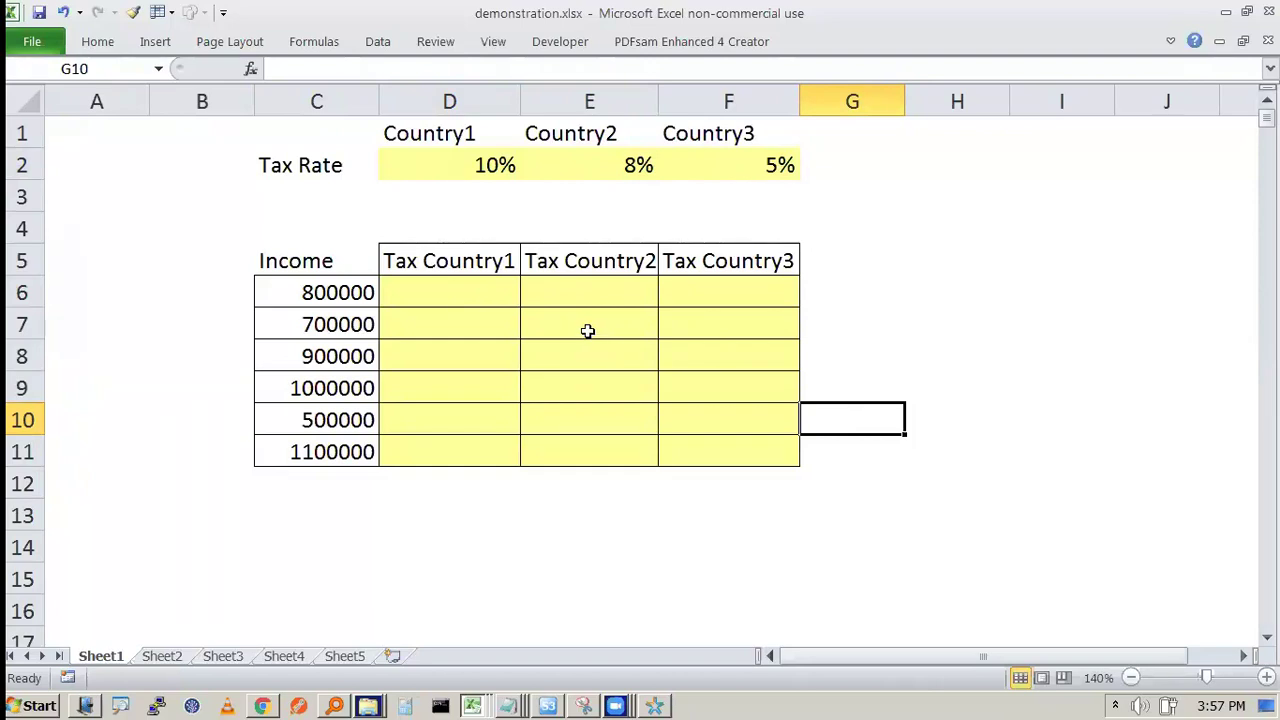
pyautogui.click(340, 294)
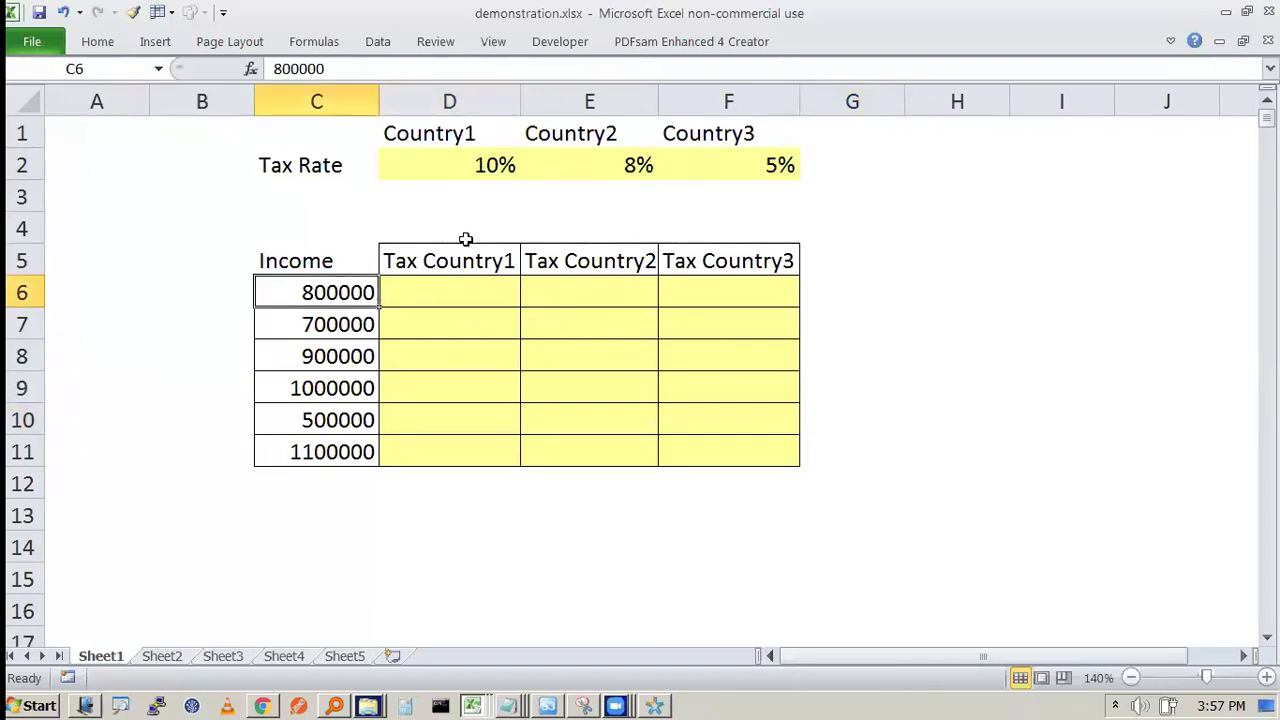
pyautogui.click(460, 279)
pyautogui.click(348, 280)
pyautogui.click(612, 193)
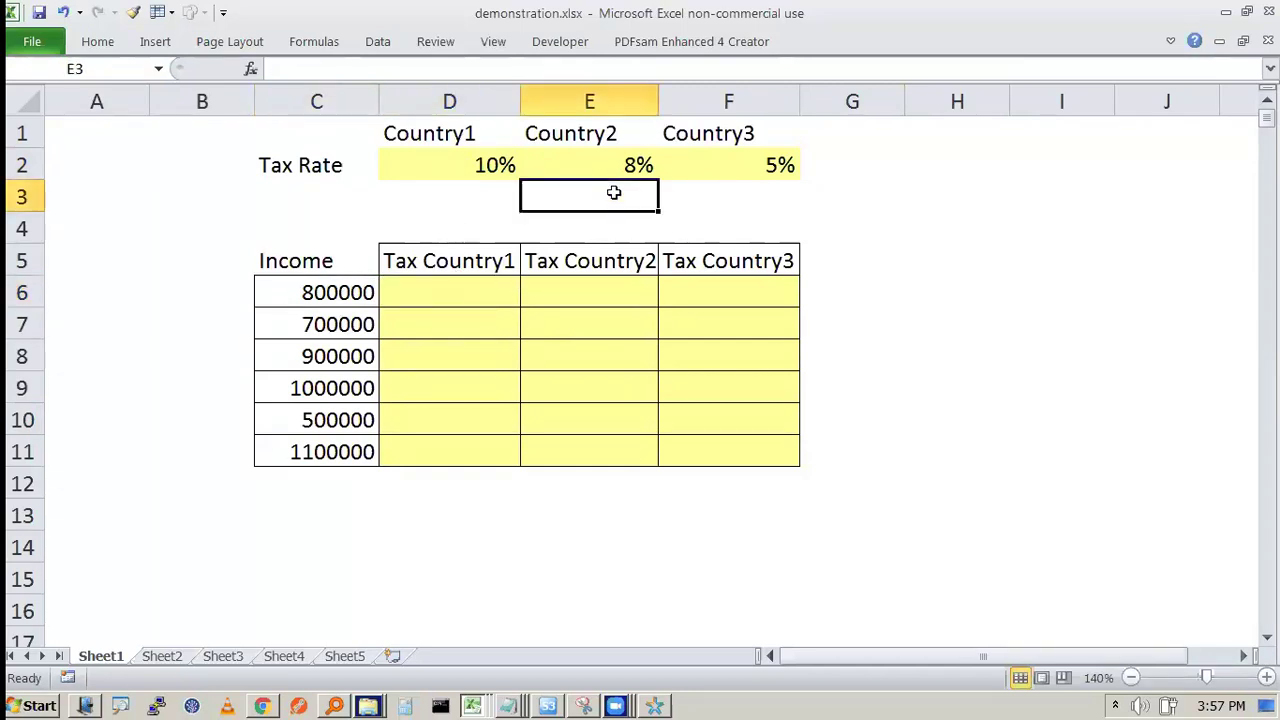
pyautogui.click(788, 282)
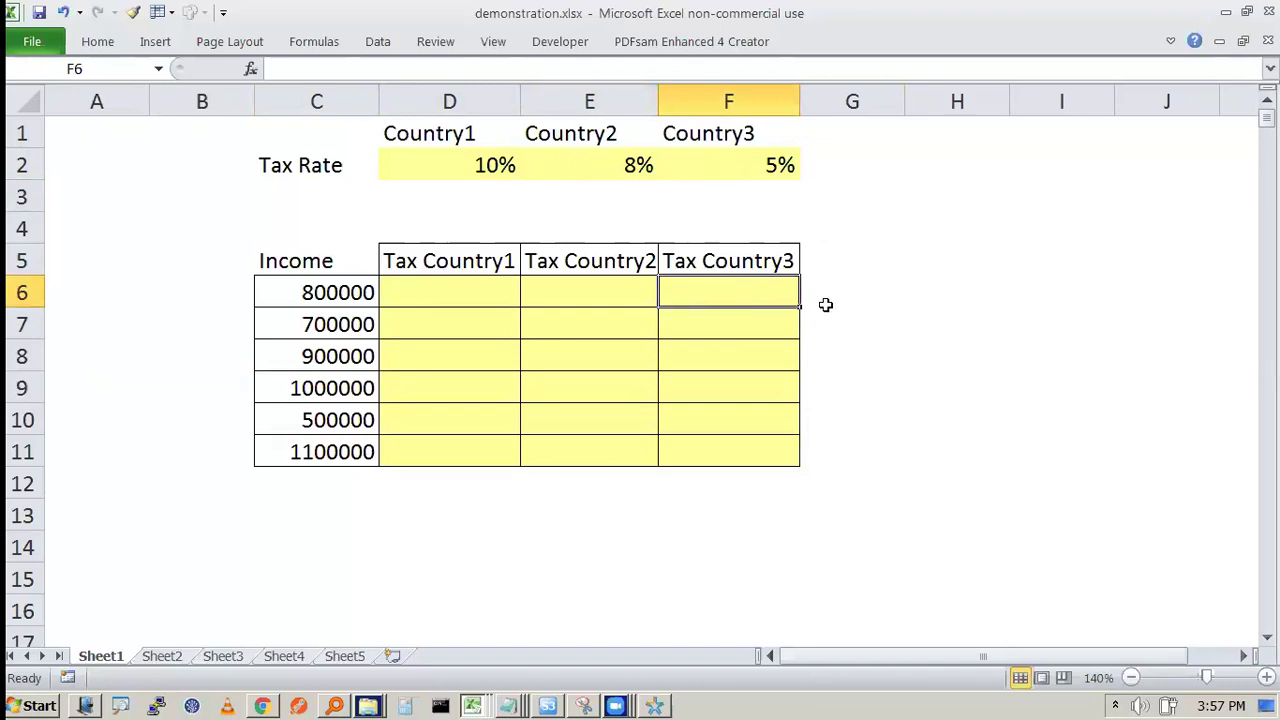
# Step: Circle cell D6, draw arrows down the Tax Country1 column and across beneath the table, and erase the markup
pyautogui.click(478, 288)
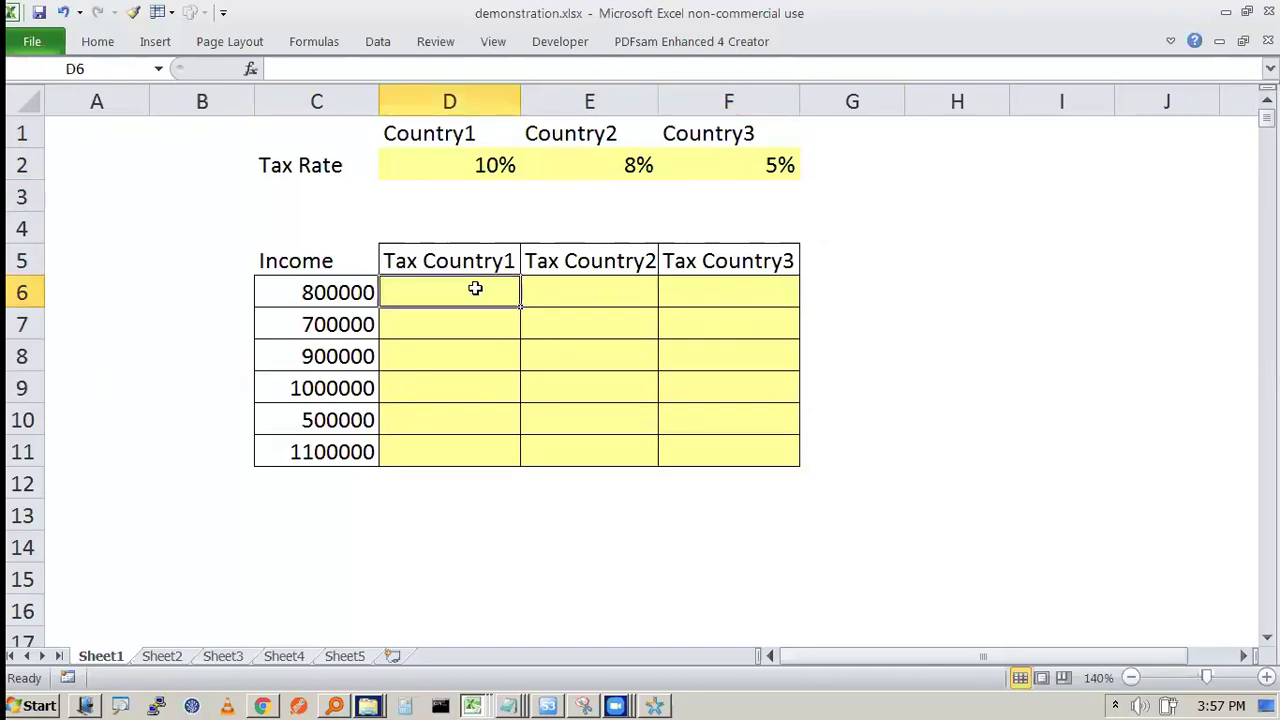
pyautogui.moveTo(455, 265)
pyautogui.mouseDown()
pyautogui.moveTo(495, 273)
pyautogui.moveTo(505, 463)
pyautogui.mouseUp()
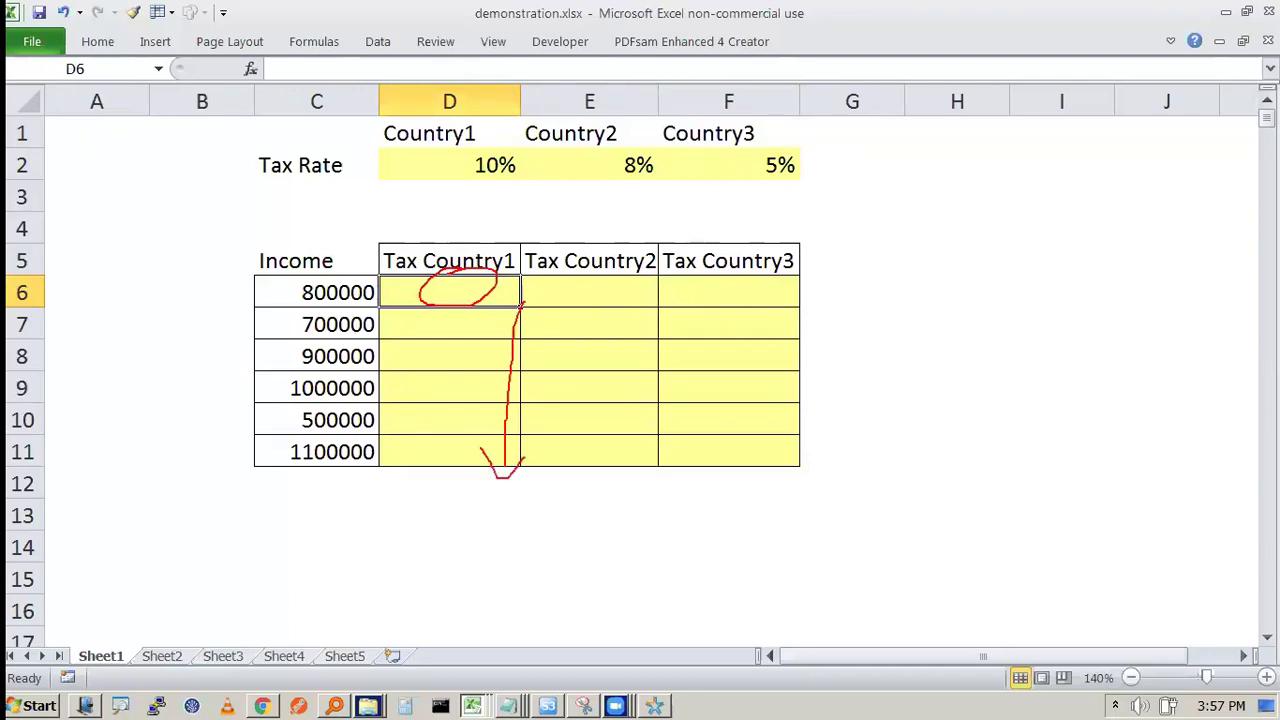
pyautogui.moveTo(518, 496); pyautogui.dragTo(845, 491)
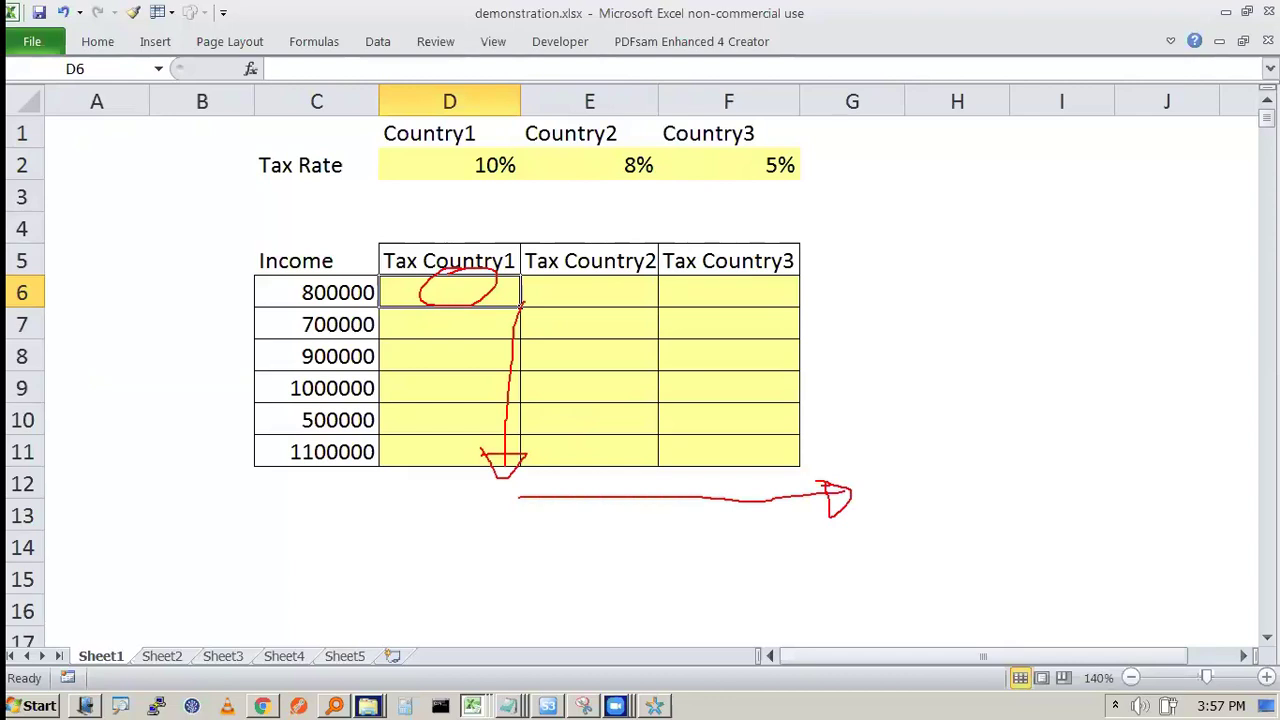
pyautogui.moveTo(396, 278)
pyautogui.mouseDown()
pyautogui.moveTo(668, 266)
pyautogui.moveTo(630, 522)
pyautogui.moveTo(400, 276)
pyautogui.moveTo(484, 262)
pyautogui.moveTo(496, 289)
pyautogui.mouseUp()
pyautogui.press('e')
# Step: Mark the tax cells of row 6, draw lines across that row and down to row 11, and dismiss the markup
pyautogui.moveTo(568, 305)
pyautogui.mouseDown()
pyautogui.moveTo(604, 286)
pyautogui.moveTo(732, 291)
pyautogui.mouseUp()
pyautogui.moveTo(500, 288)
pyautogui.mouseDown()
pyautogui.moveTo(490, 300)
pyautogui.moveTo(510, 305)
pyautogui.moveTo(771, 300)
pyautogui.moveTo(801, 476)
pyautogui.moveTo(820, 464)
pyautogui.mouseUp()
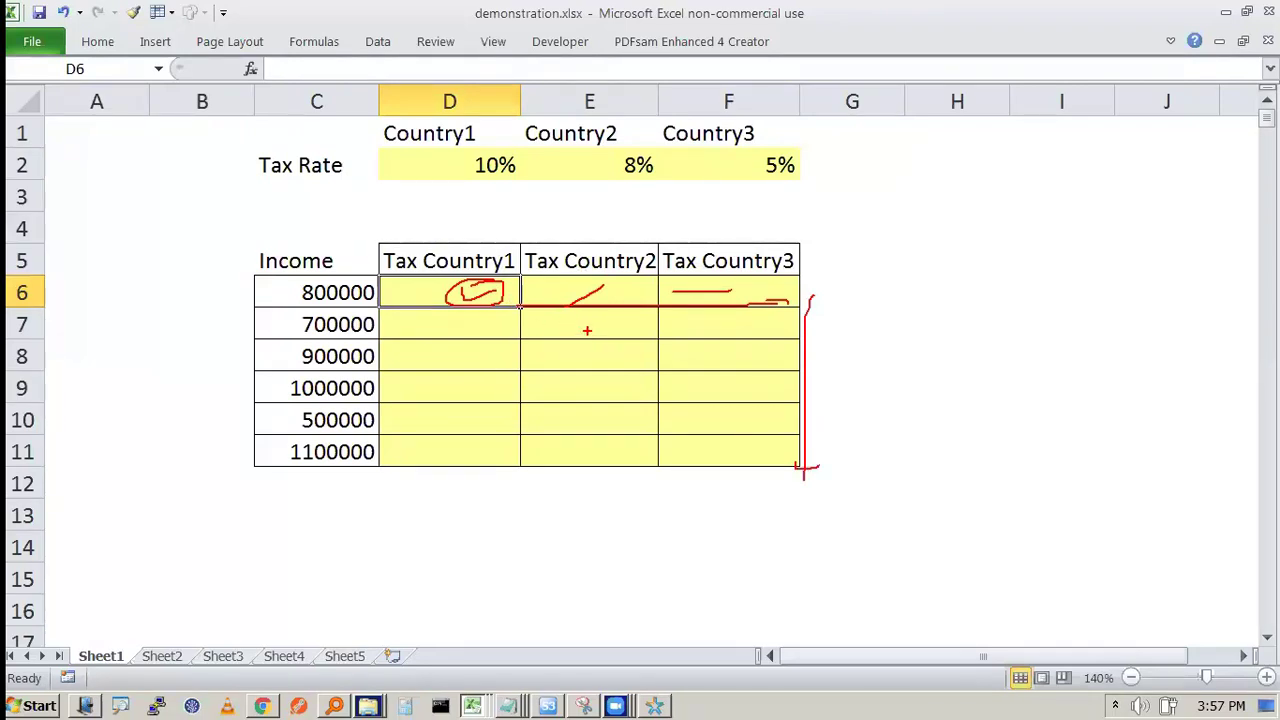
pyautogui.press('Escape')
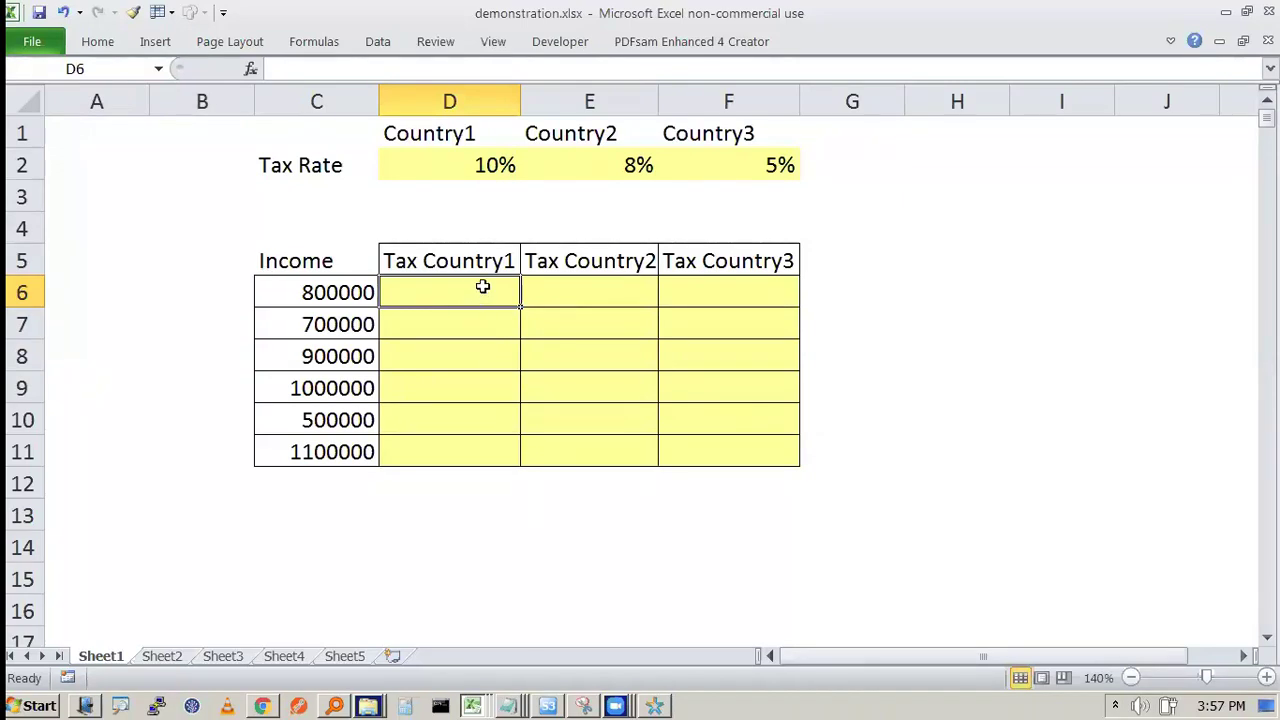
# Step: Enter the formula =C6*D2 in D6 to calculate the Country1 tax on the first income
pyautogui.write('=')
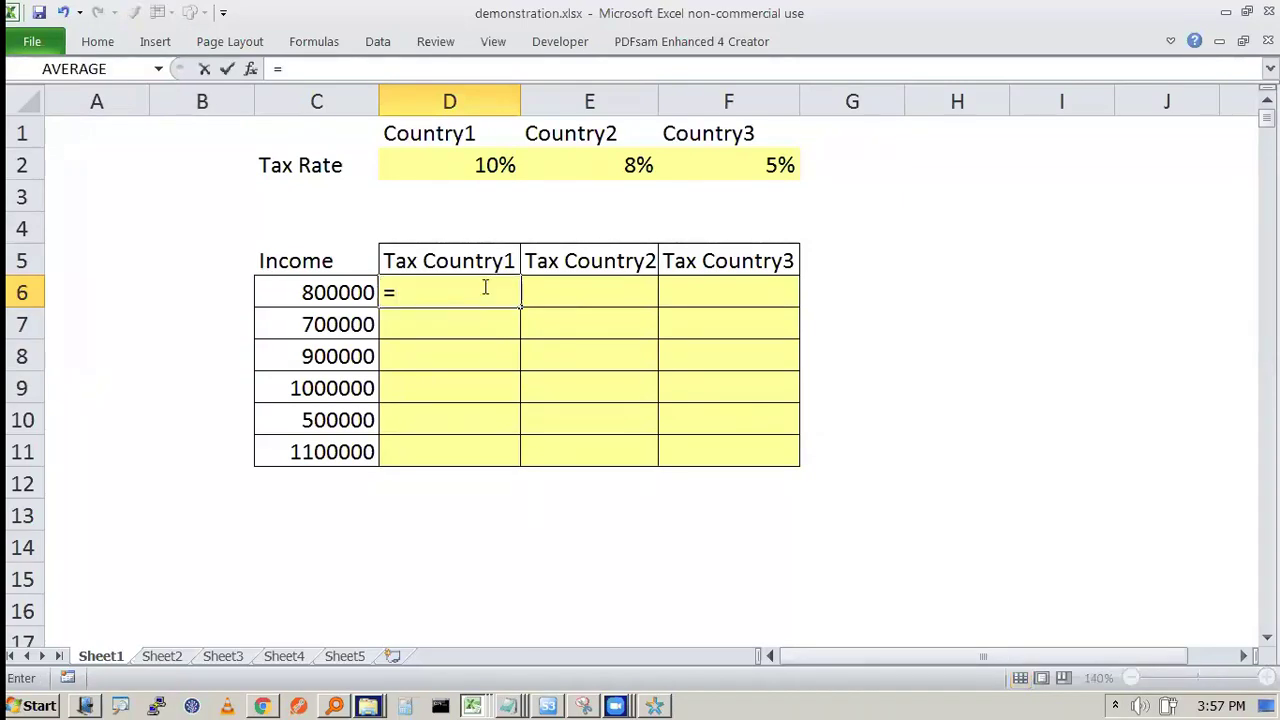
pyautogui.click(345, 286)
pyautogui.write('*')
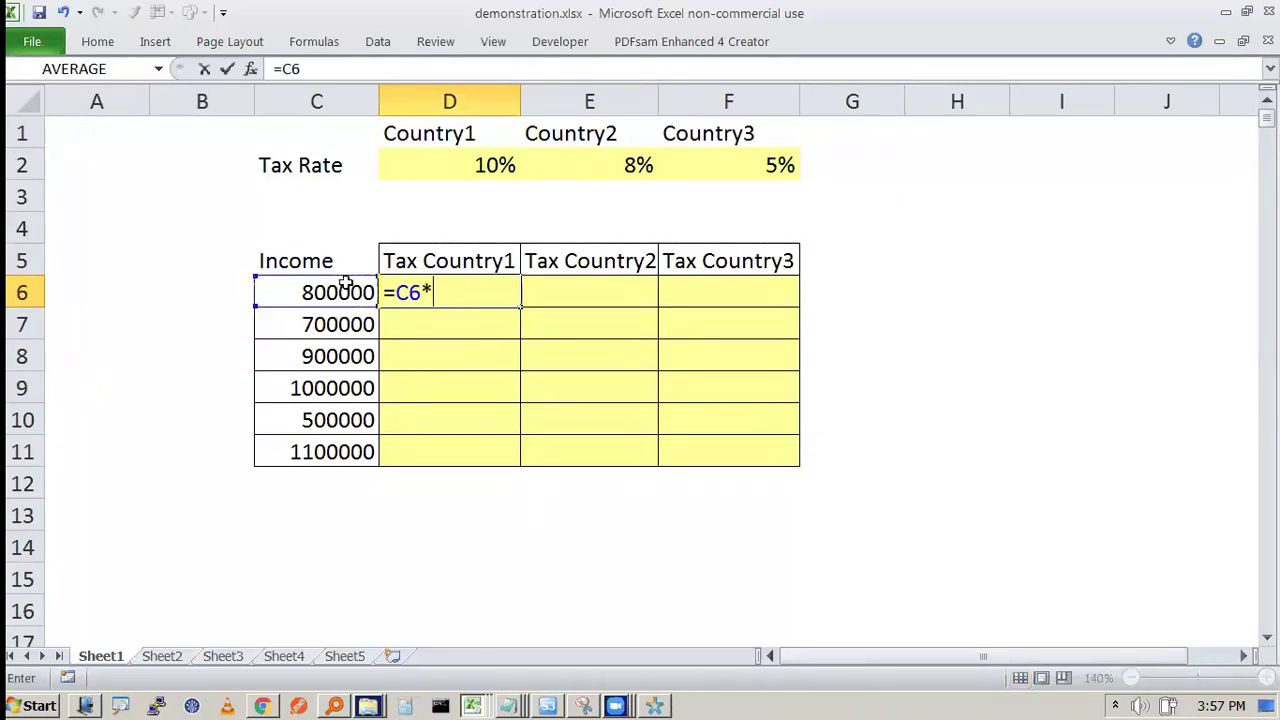
pyautogui.click(460, 168)
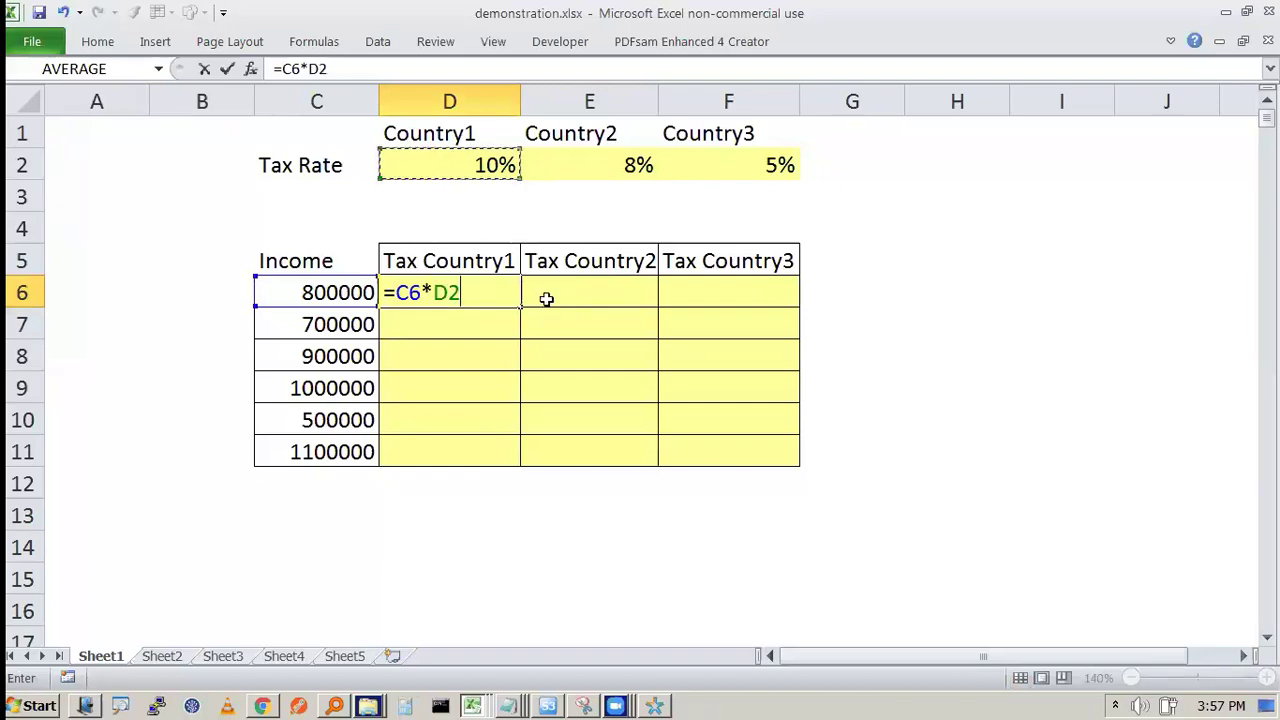
pyautogui.click(441, 172)
pyautogui.press('Tab')
# Step: Try filling the D6 formula down to D11, check the copied references in D7, and undo the fill
pyautogui.click(466, 282)
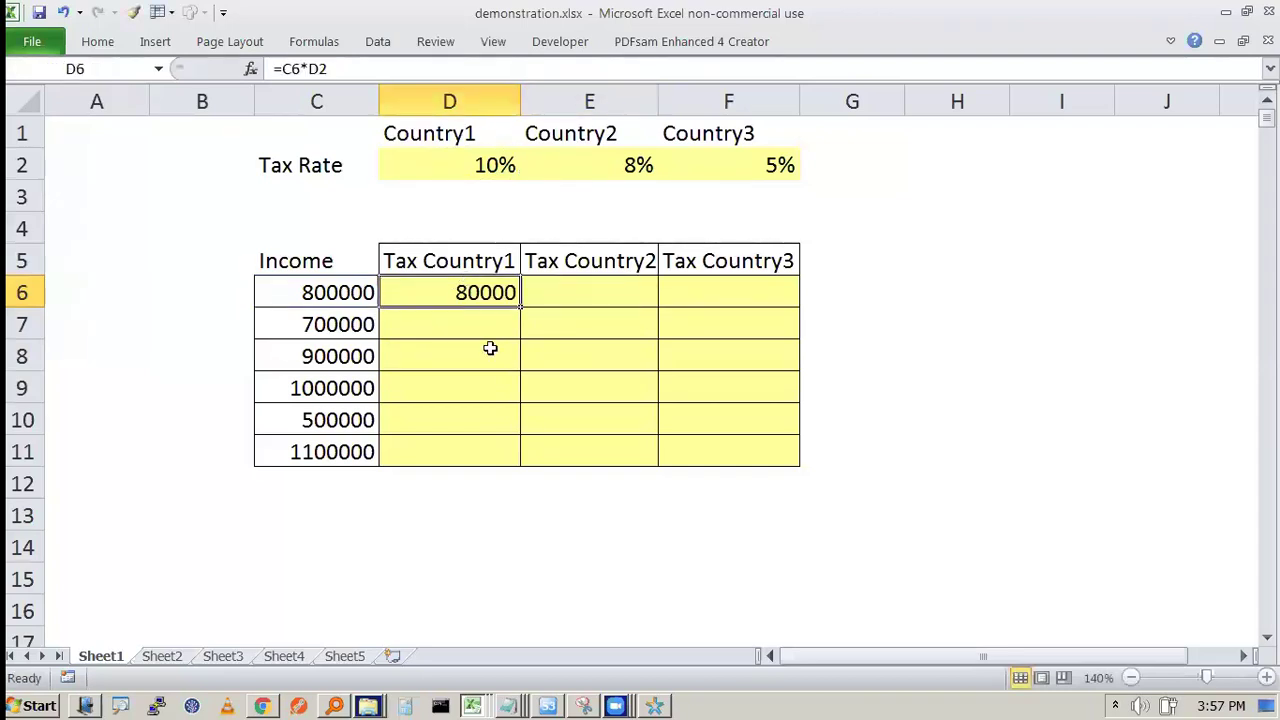
pyautogui.doubleClick(500, 293)
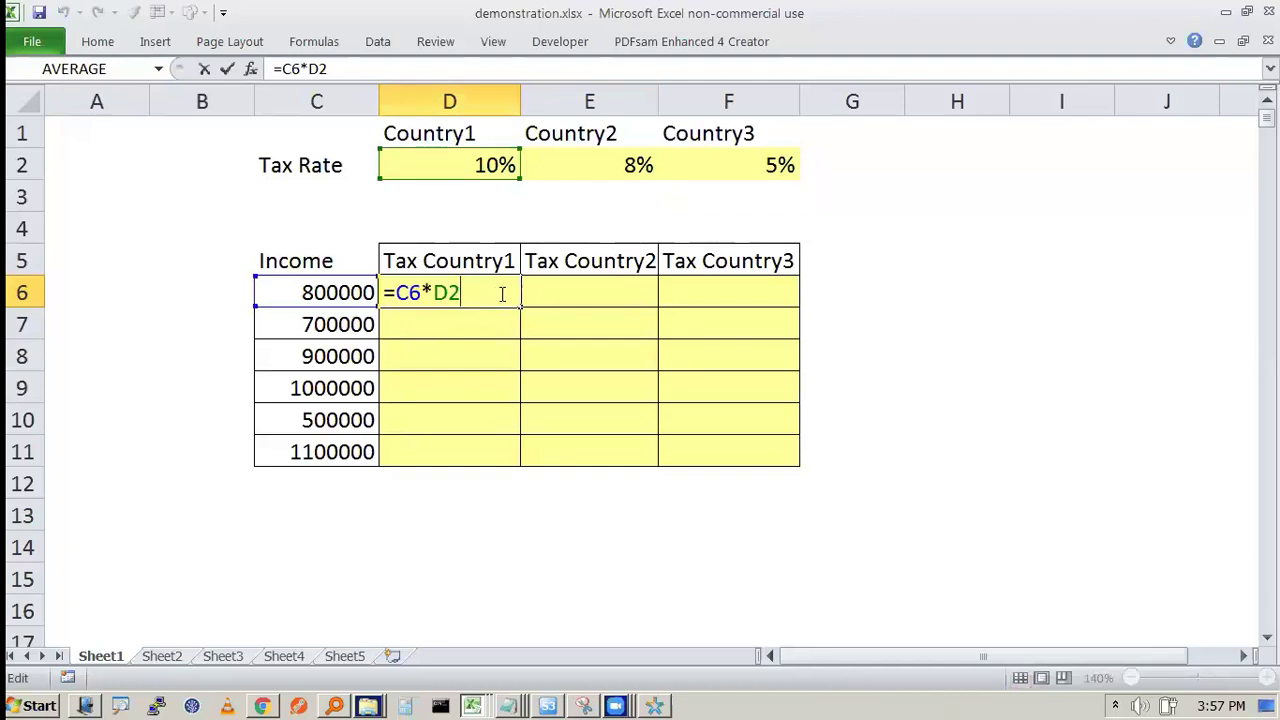
pyautogui.press('Escape')
pyautogui.moveTo(520, 306); pyautogui.dragTo(508, 455)
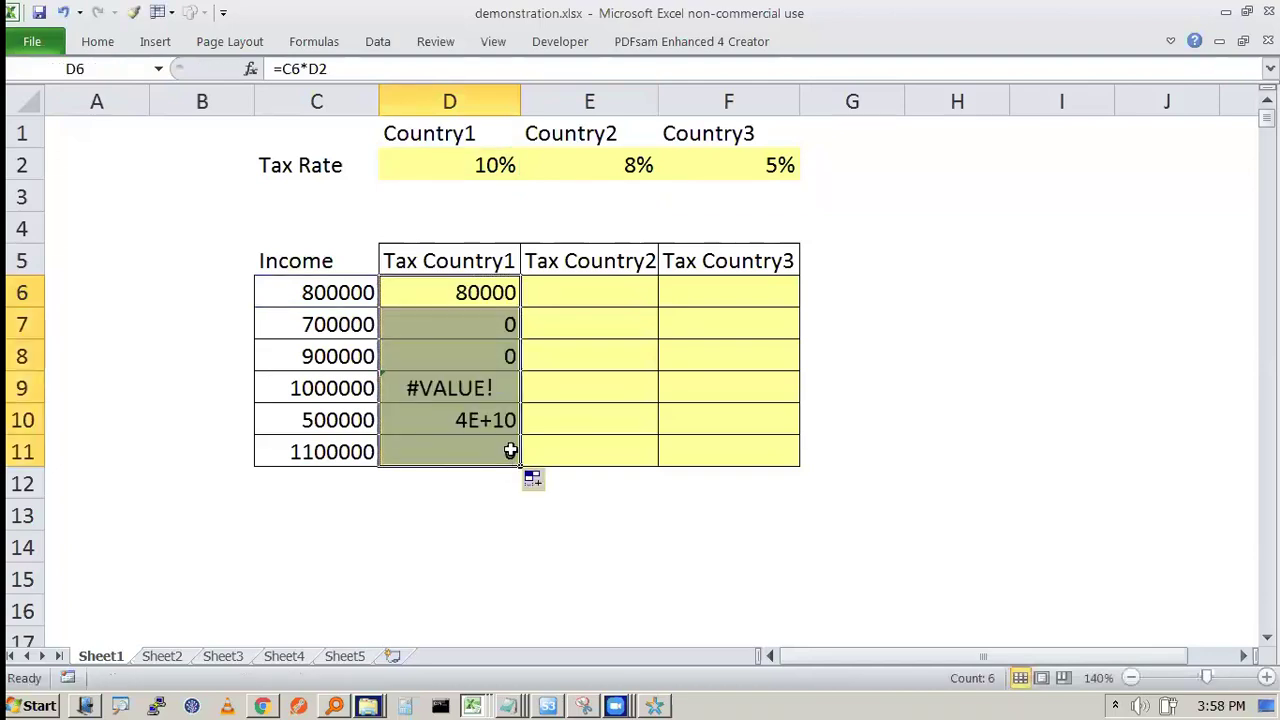
pyautogui.doubleClick(490, 324)
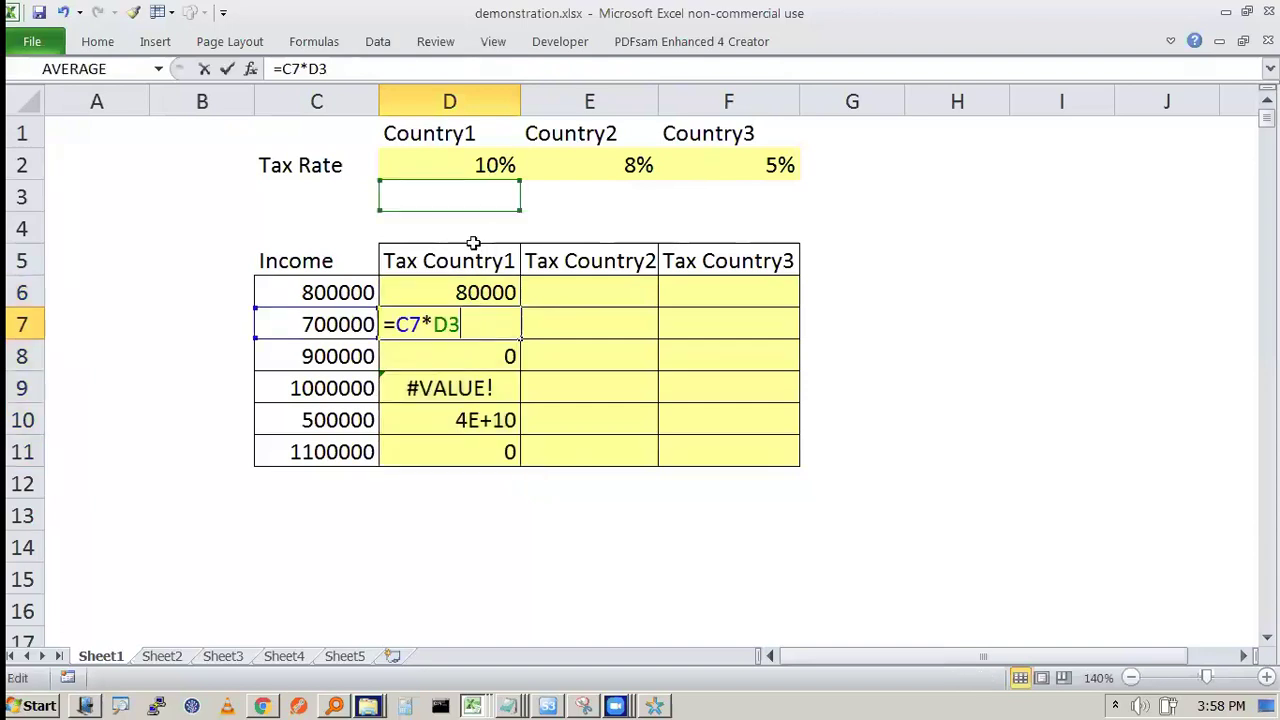
pyautogui.press('Escape')
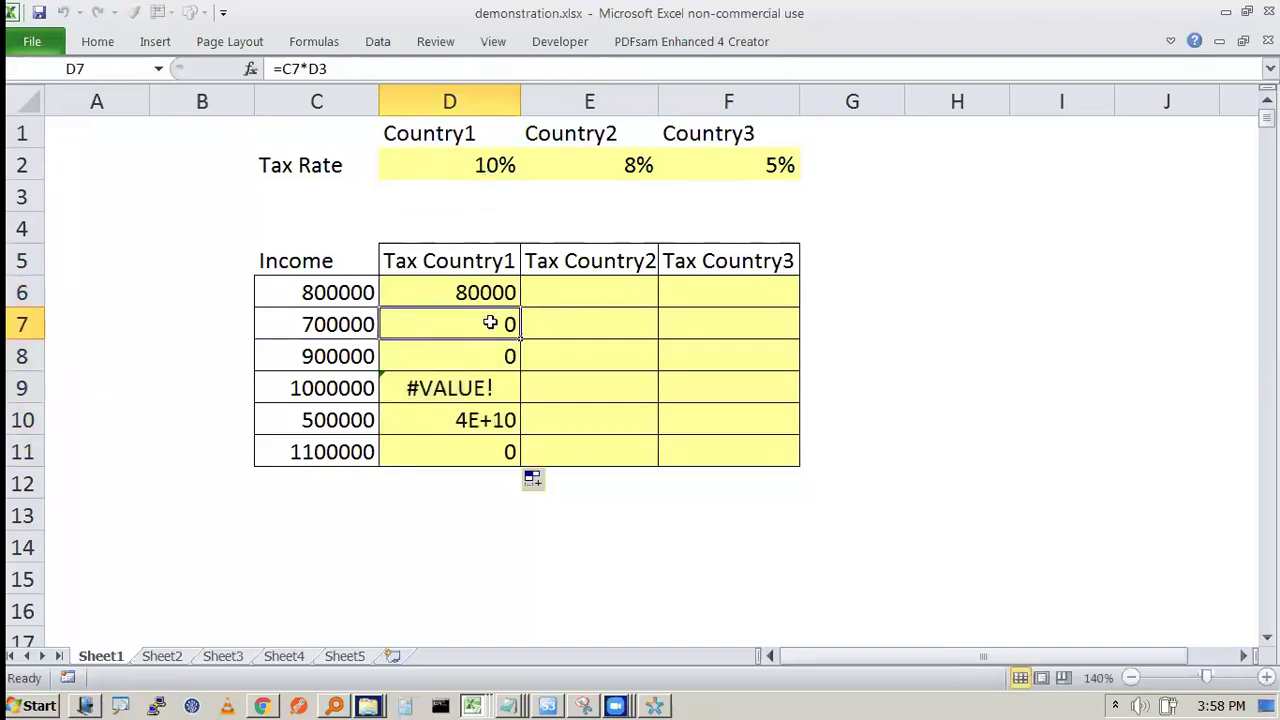
pyautogui.hotkey('ctrl', 'z')
# Step: Fix the row of the tax rate reference in D6 so the formula reads =C6*D$2
pyautogui.doubleClick(487, 291)
pyautogui.click(448, 292)
pyautogui.write('$2')
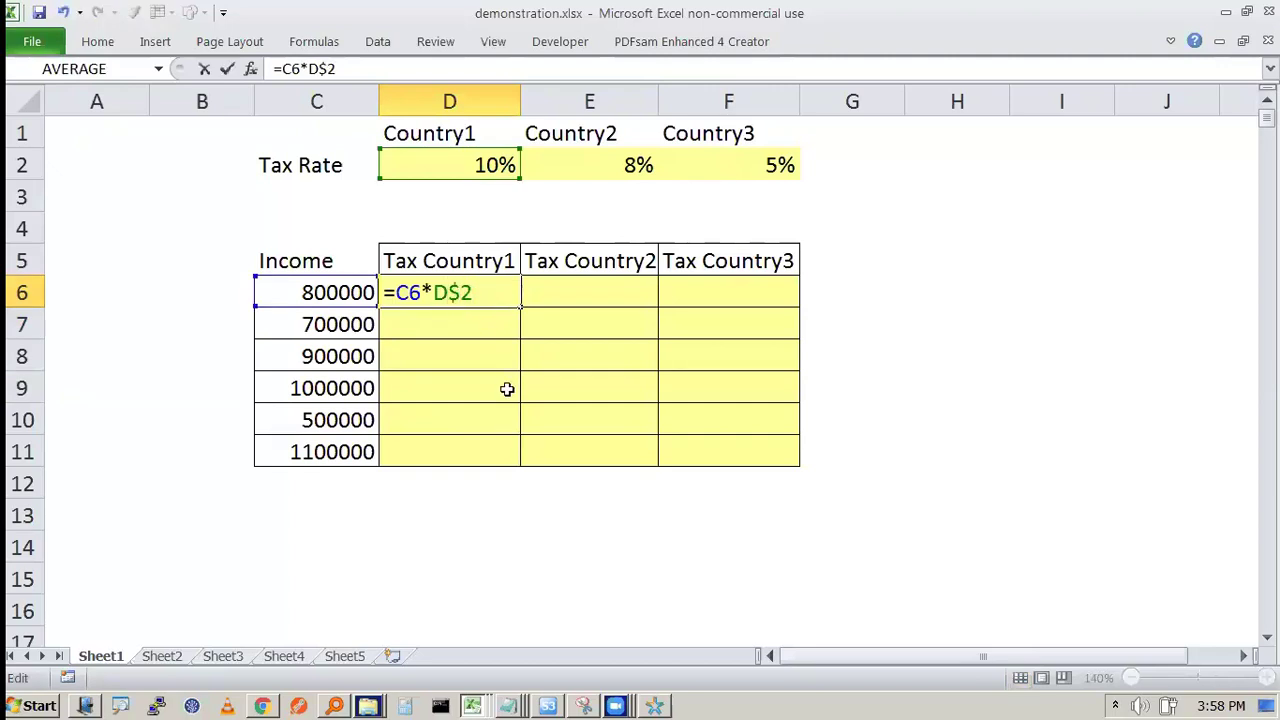
pyautogui.hotkey('ctrl', 'Return')
# Step: Fill the D6 formula down to D11 and inspect the references in D6 and D8
pyautogui.moveTo(520, 306); pyautogui.dragTo(497, 469)
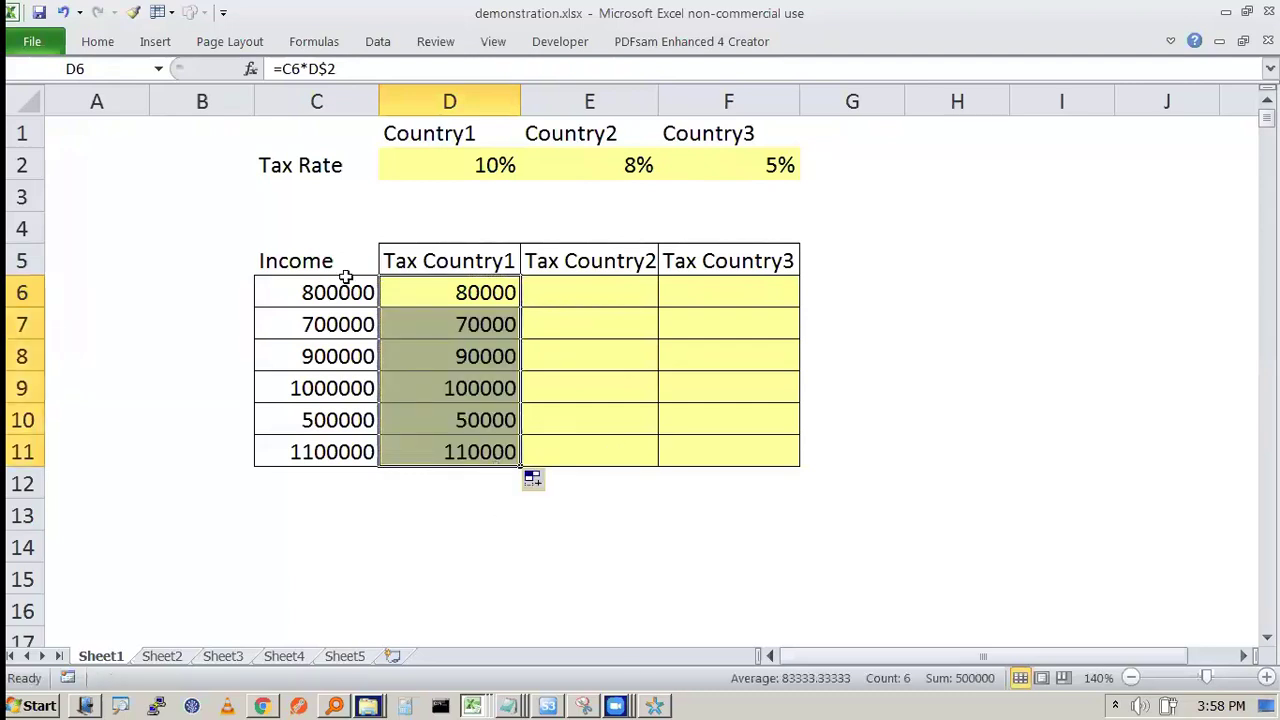
pyautogui.click(413, 294)
pyautogui.press('F2')
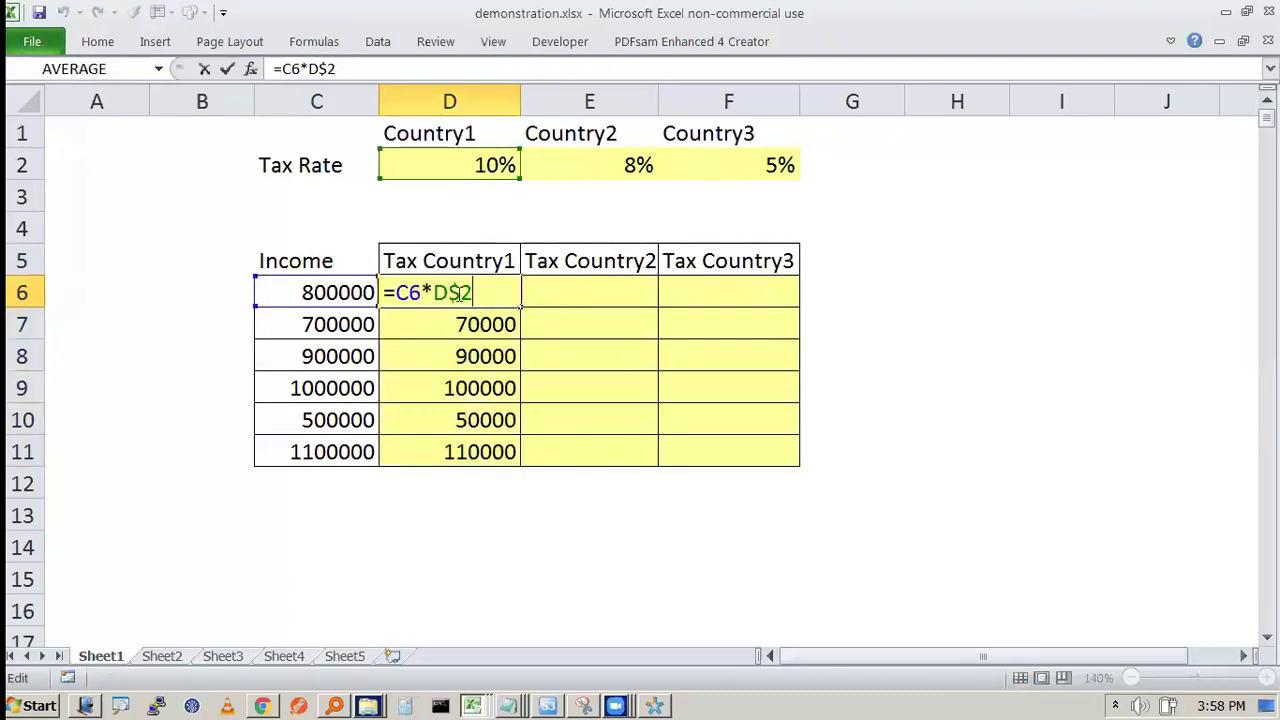
pyautogui.press('Escape')
pyautogui.doubleClick(466, 356)
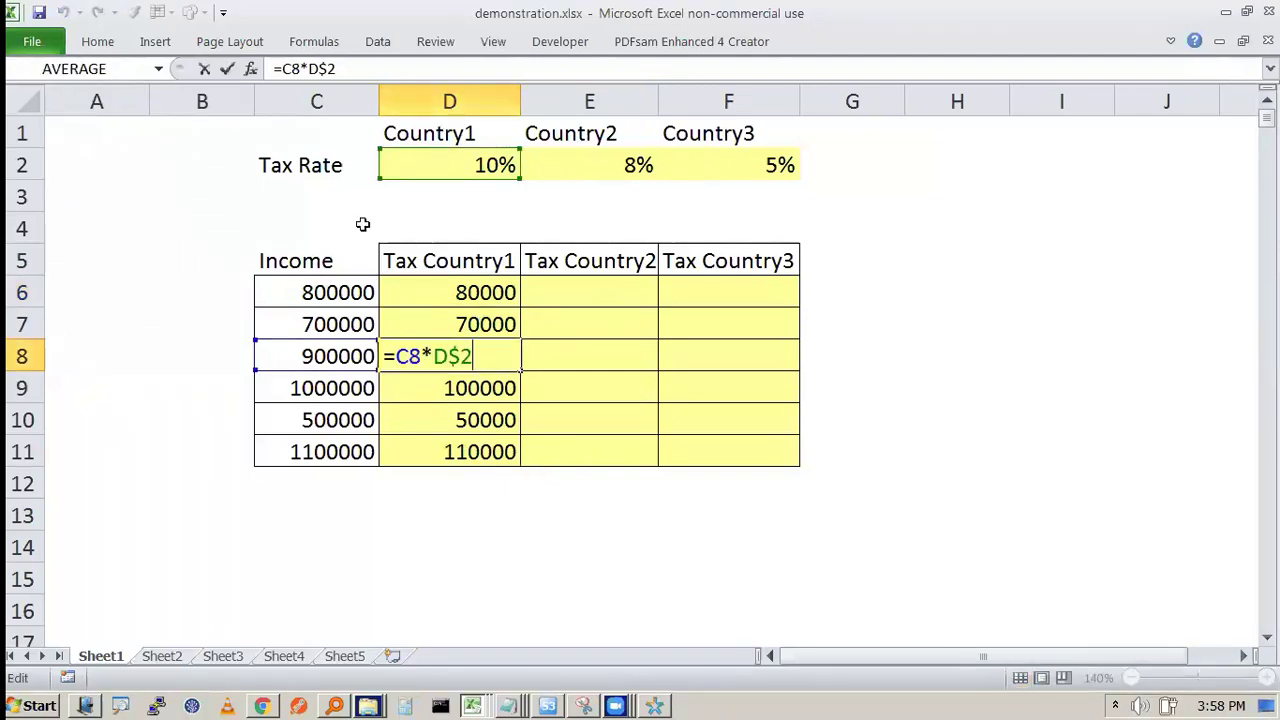
pyautogui.press('Escape')
# Step: Clear the filled Country1 tax amounts in D7:D11, keeping only the formula in D6
pyautogui.click(492, 488)
pyautogui.moveTo(491, 329); pyautogui.dragTo(467, 451)
pyautogui.press('Delete')
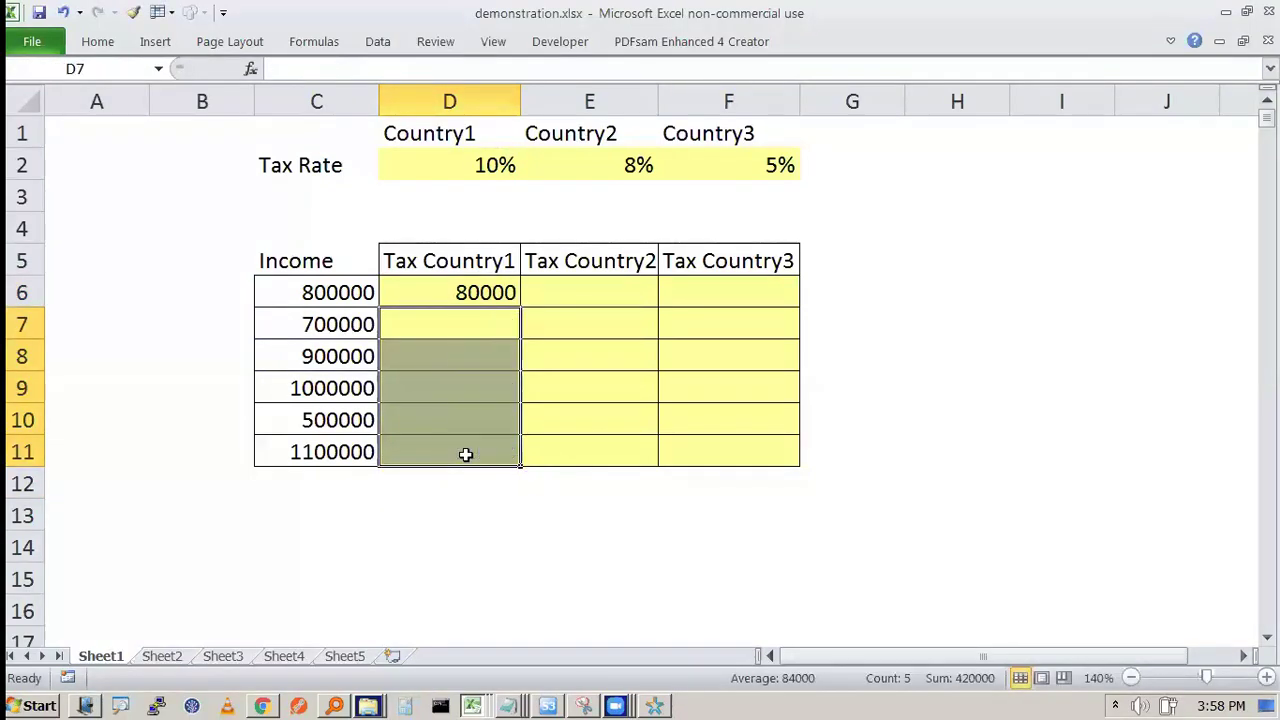
# Step: Fill the D6 formula across row 6 through the Tax Country2 and Tax Country3 columns to F6
pyautogui.click(495, 294)
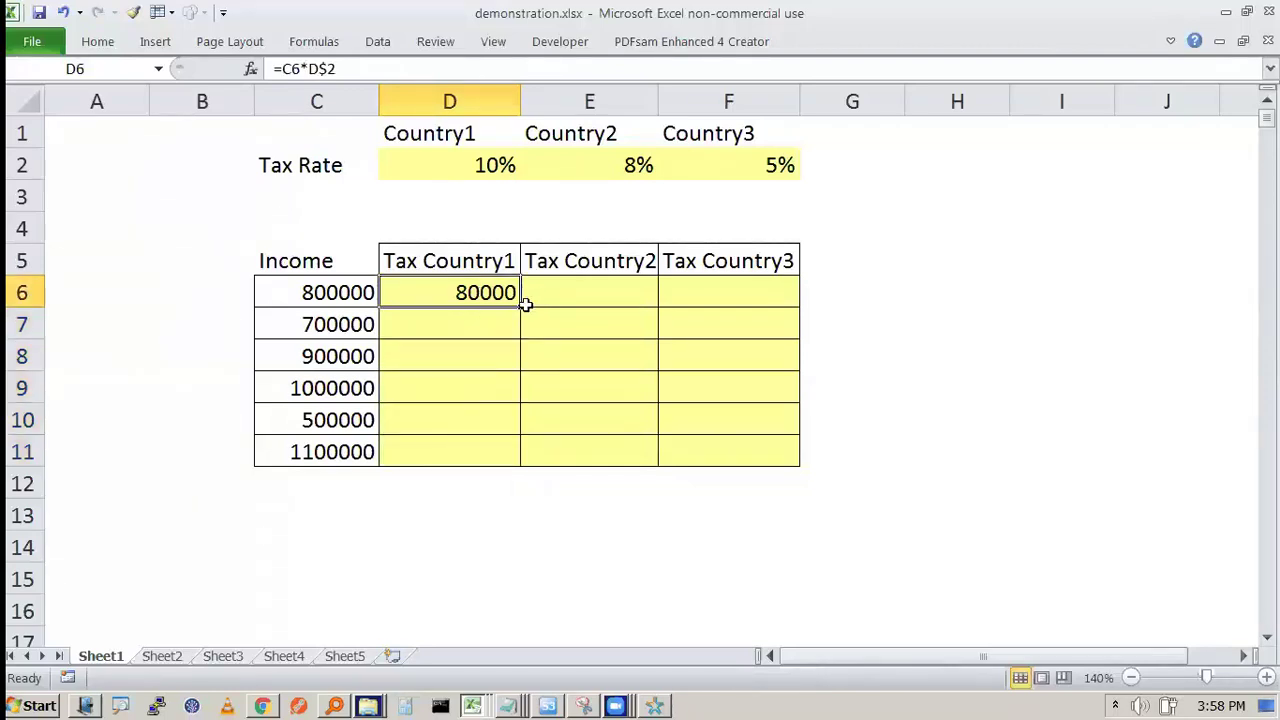
pyautogui.moveTo(519, 305); pyautogui.dragTo(778, 318)
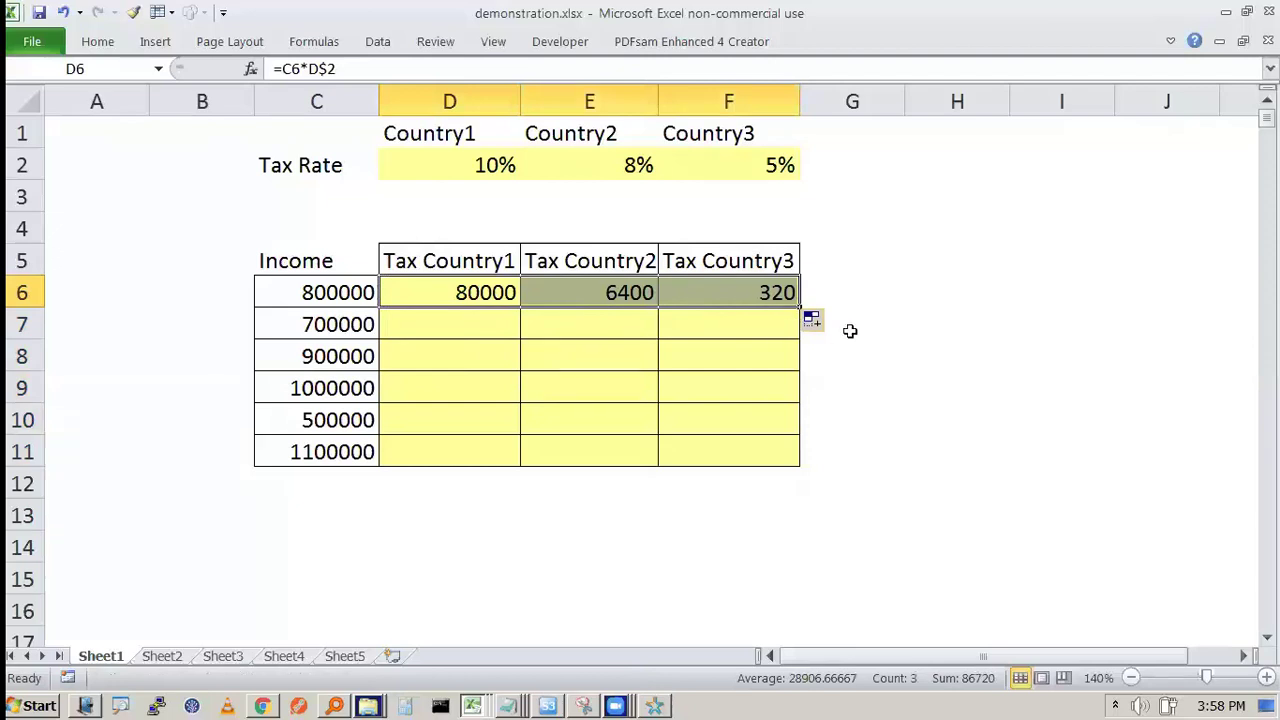
pyautogui.click(913, 312)
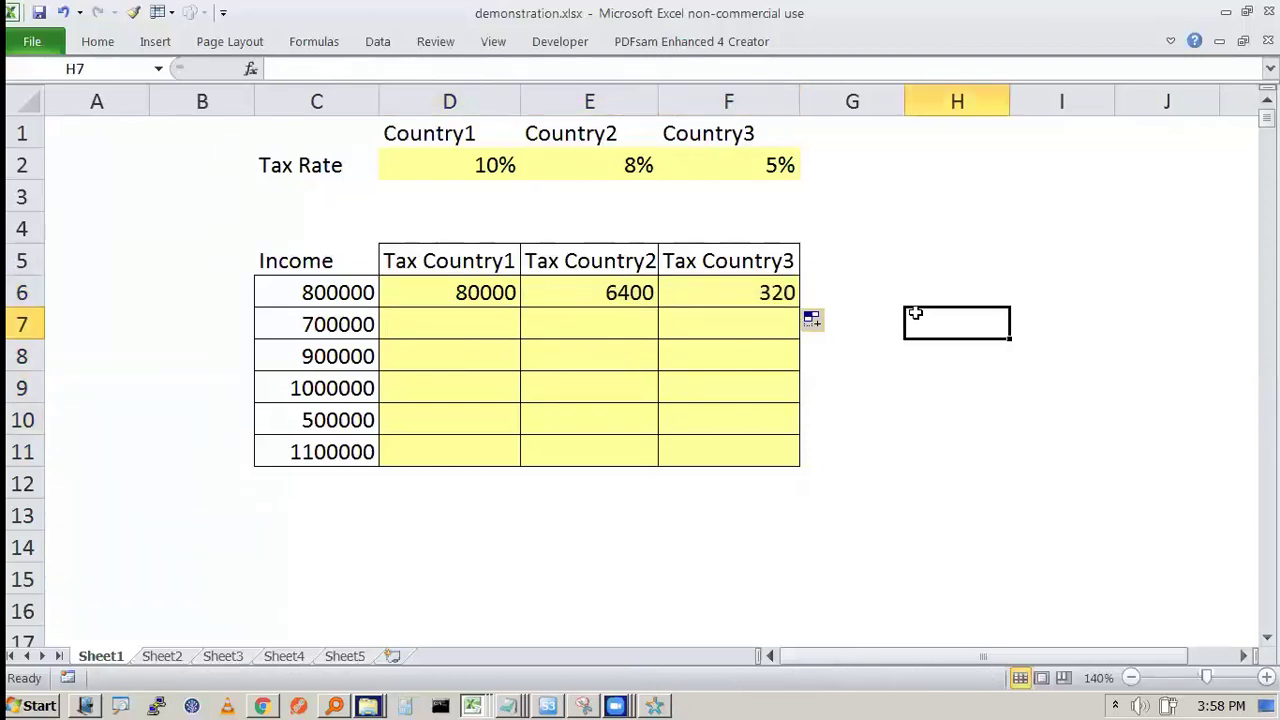
# Step: Clear the filled tax amounts in E6:F6, keeping only the formula in D6
pyautogui.moveTo(617, 287); pyautogui.dragTo(620, 277)
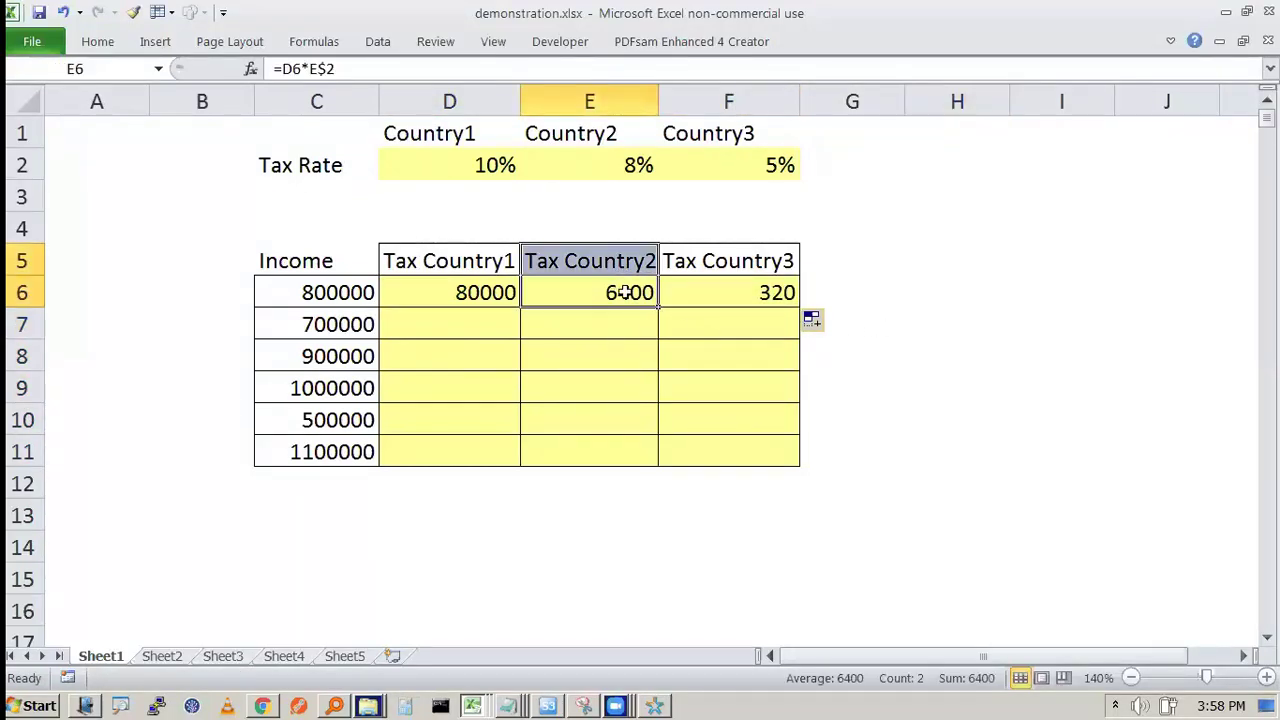
pyautogui.click(623, 292)
pyautogui.click(485, 293)
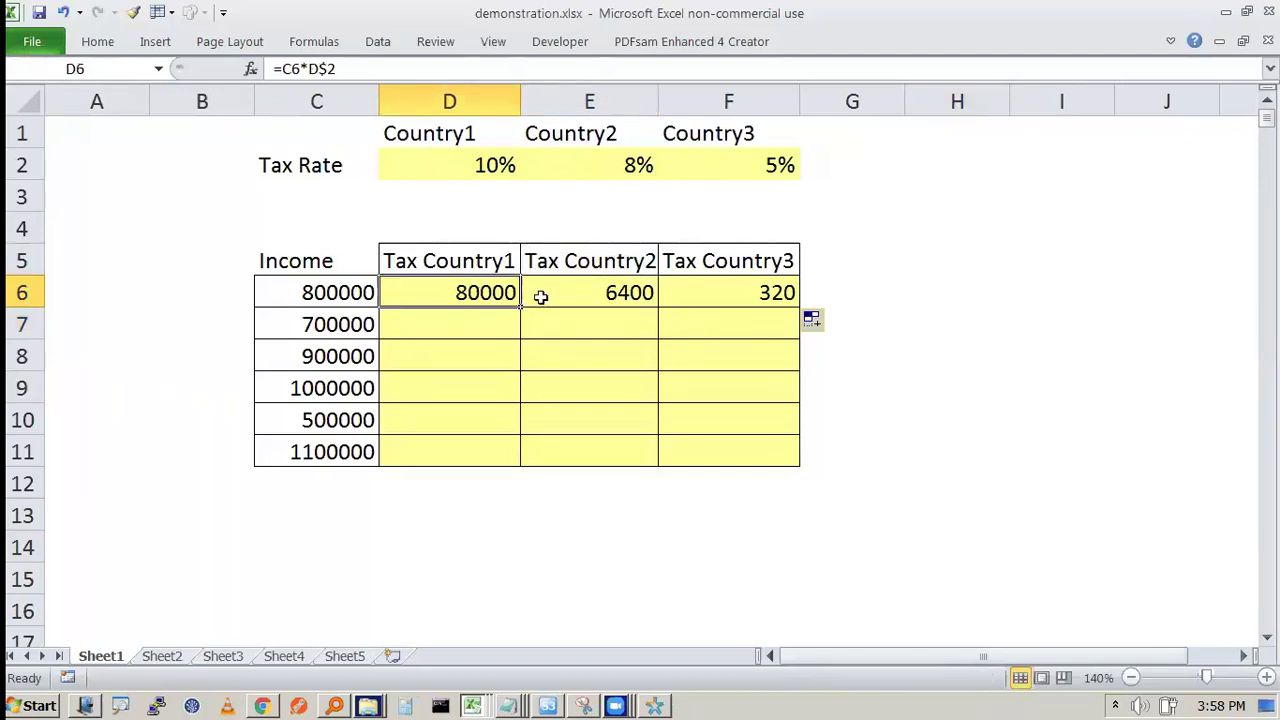
pyautogui.click(568, 291)
pyautogui.moveTo(568, 291); pyautogui.dragTo(731, 288)
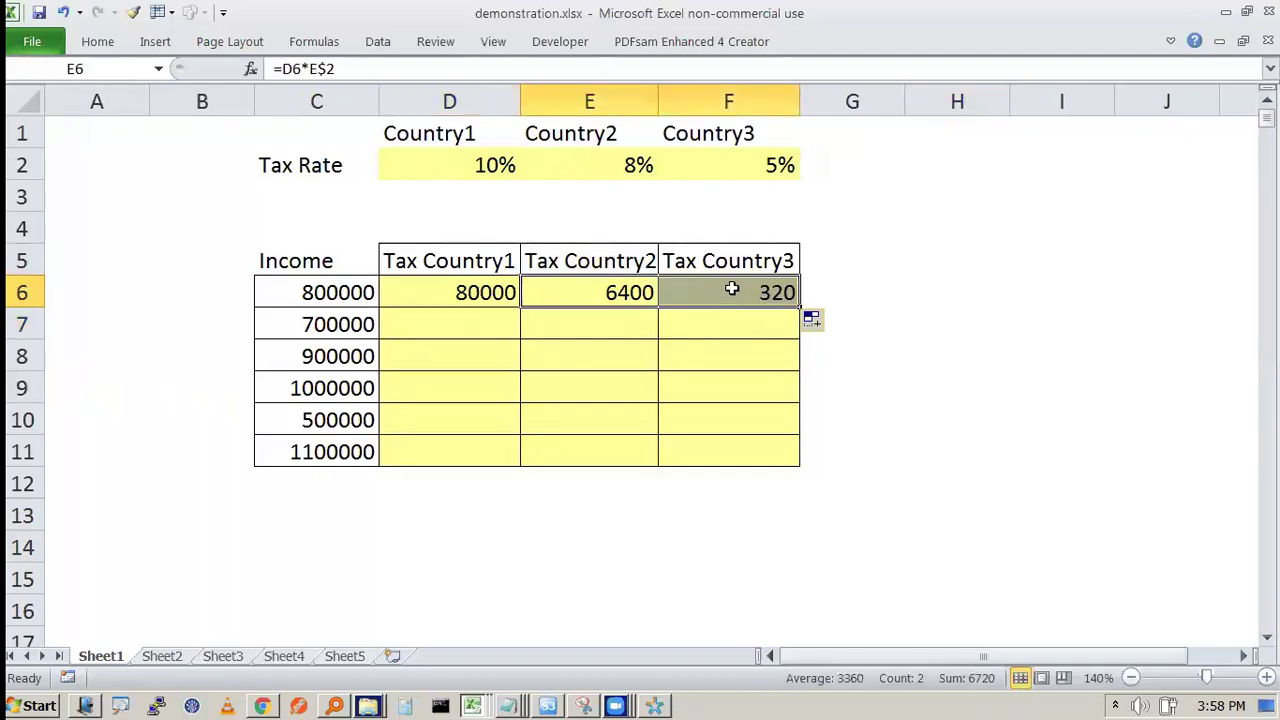
pyautogui.press('Delete')
# Step: Open the D6 formula and annotate how its references shift to D6 × E$2 when filled into the Tax Country2 column
pyautogui.press('Left')
pyautogui.press('F2')
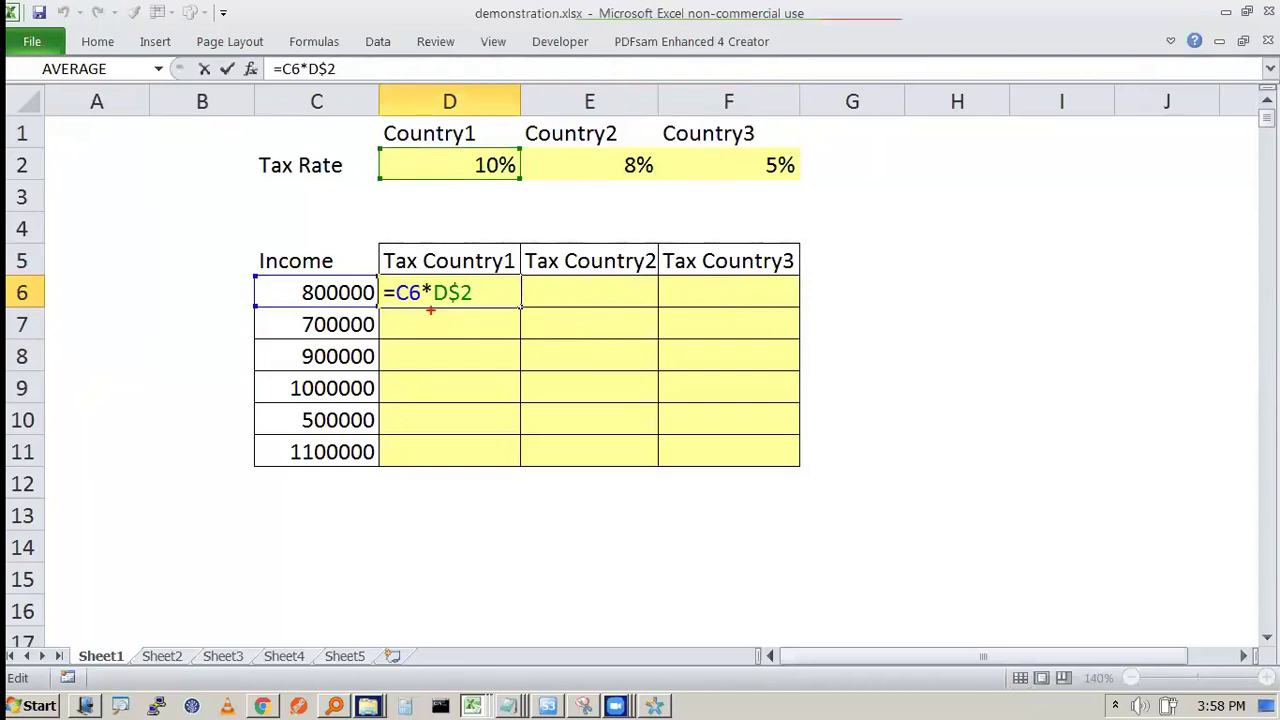
pyautogui.moveTo(526, 306)
pyautogui.mouseDown()
pyautogui.moveTo(600, 302)
pyautogui.moveTo(593, 310)
pyautogui.mouseUp()
pyautogui.moveTo(483, 93)
pyautogui.mouseDown()
pyautogui.moveTo(428, 138)
pyautogui.moveTo(471, 94)
pyautogui.moveTo(577, 72)
pyautogui.moveTo(568, 87)
pyautogui.moveTo(600, 87)
pyautogui.mouseUp()
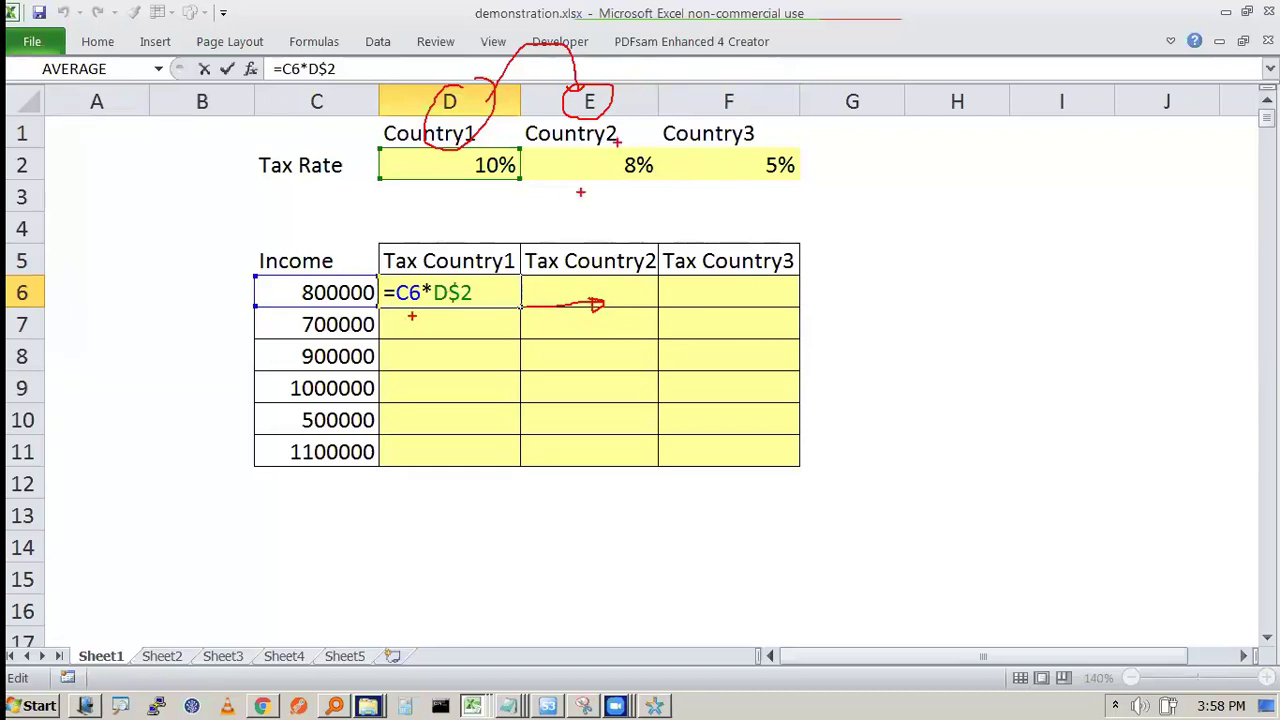
pyautogui.moveTo(399, 306)
pyautogui.mouseDown()
pyautogui.moveTo(470, 306)
pyautogui.moveTo(400, 343)
pyautogui.mouseUp()
pyautogui.moveTo(415, 288)
pyautogui.mouseDown()
pyautogui.moveTo(498, 208)
pyautogui.moveTo(590, 256)
pyautogui.mouseUp()
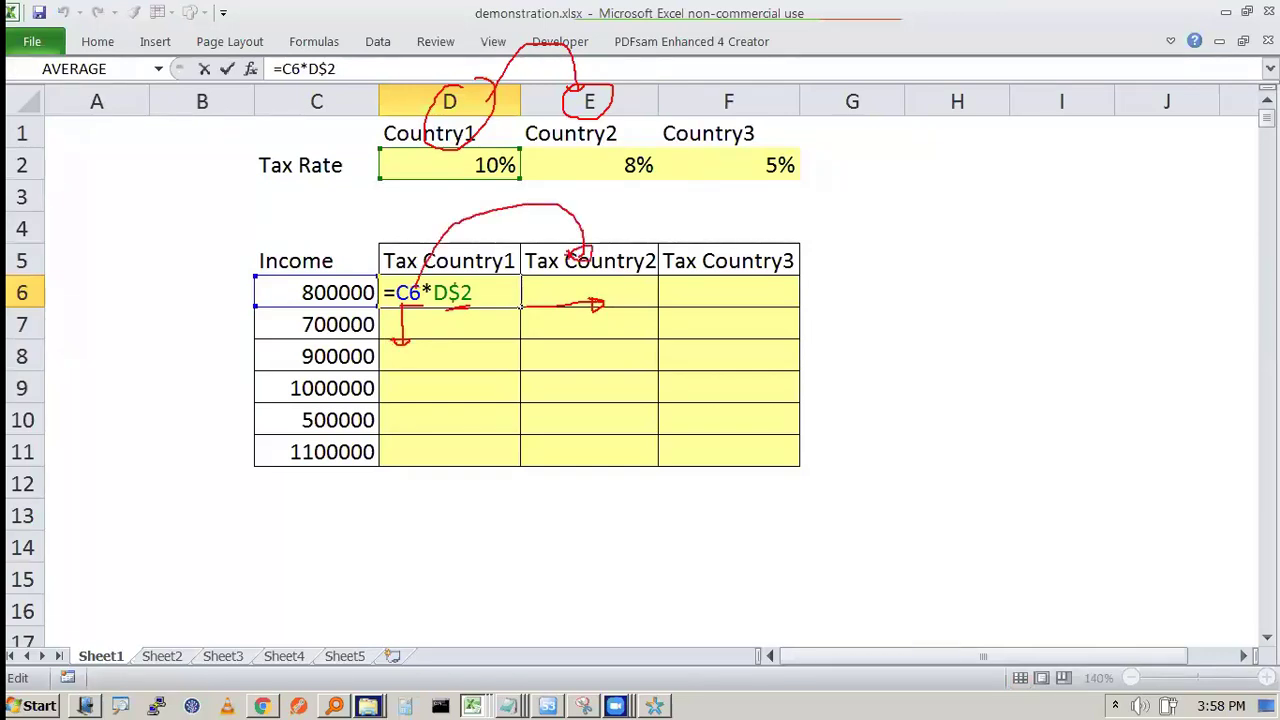
pyautogui.moveTo(552, 298)
pyautogui.mouseDown()
pyautogui.moveTo(551, 280)
pyautogui.moveTo(552, 299)
pyautogui.moveTo(538, 299)
pyautogui.mouseUp()
pyautogui.moveTo(603, 282); pyautogui.dragTo(613, 292)
pyautogui.write('+')
pyautogui.press('BackSpace')
pyautogui.moveTo(629, 283)
pyautogui.mouseDown()
pyautogui.moveTo(635, 297)
pyautogui.moveTo(658, 285)
pyautogui.moveTo(647, 307)
pyautogui.mouseUp()
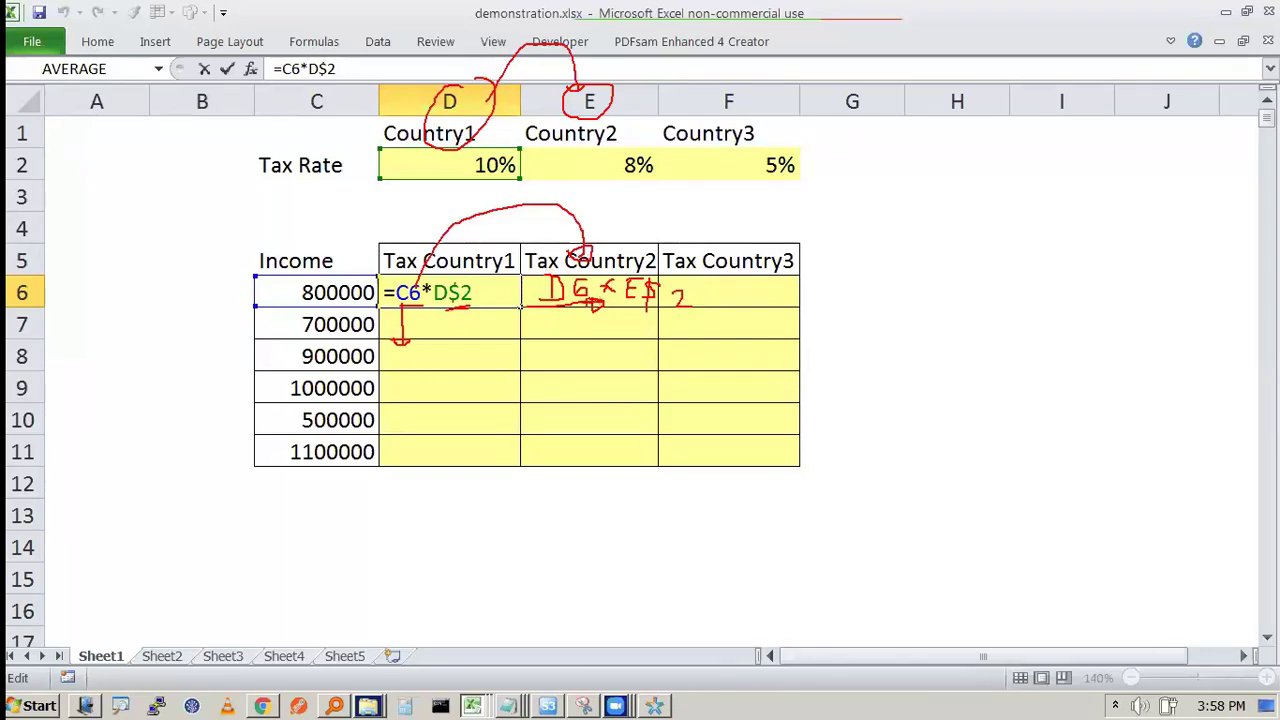
# Step: Annotate the 800000 income and 8% rate needed for Country2, tick E$2, cross out the D6 amount, and clear the markings
pyautogui.moveTo(345, 288)
pyautogui.mouseDown()
pyautogui.moveTo(334, 278)
pyautogui.moveTo(318, 306)
pyautogui.moveTo(378, 266)
pyautogui.moveTo(338, 266)
pyautogui.moveTo(592, 172)
pyautogui.moveTo(580, 202)
pyautogui.mouseUp()
pyautogui.moveTo(662, 133)
pyautogui.mouseDown()
pyautogui.moveTo(614, 186)
pyautogui.moveTo(624, 145)
pyautogui.mouseUp()
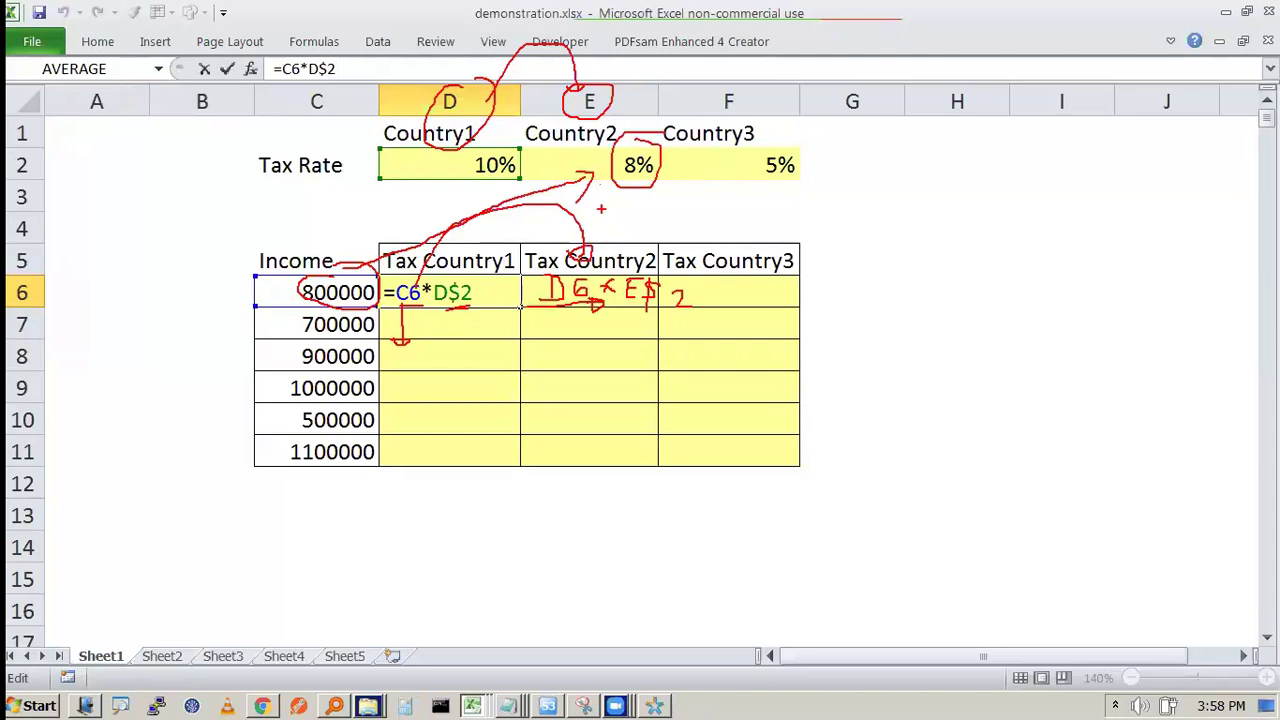
pyautogui.moveTo(652, 254)
pyautogui.mouseDown()
pyautogui.moveTo(628, 308)
pyautogui.moveTo(672, 255)
pyautogui.mouseUp()
pyautogui.moveTo(659, 312); pyautogui.dragTo(690, 318)
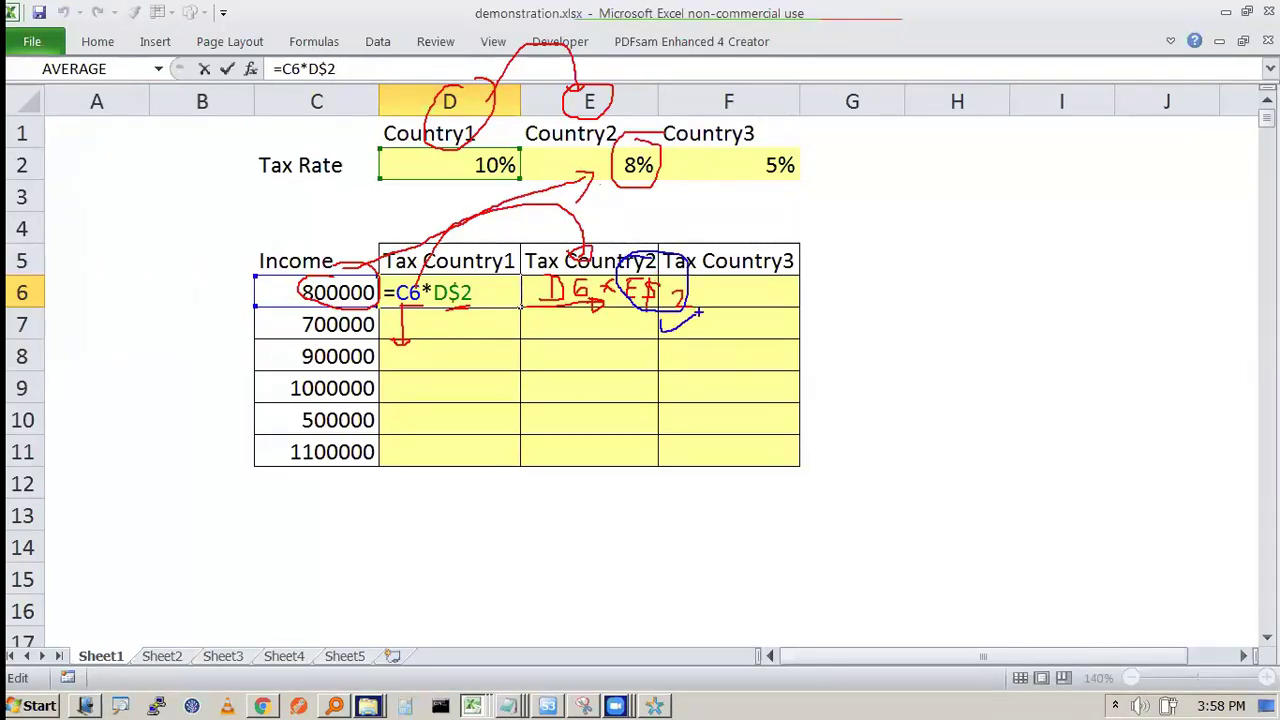
pyautogui.moveTo(545, 310)
pyautogui.mouseDown()
pyautogui.moveTo(592, 309)
pyautogui.moveTo(538, 305)
pyautogui.mouseUp()
pyautogui.moveTo(490, 285)
pyautogui.mouseDown()
pyautogui.moveTo(507, 311)
pyautogui.moveTo(487, 313)
pyautogui.mouseUp()
pyautogui.moveTo(264, 292); pyautogui.dragTo(300, 278)
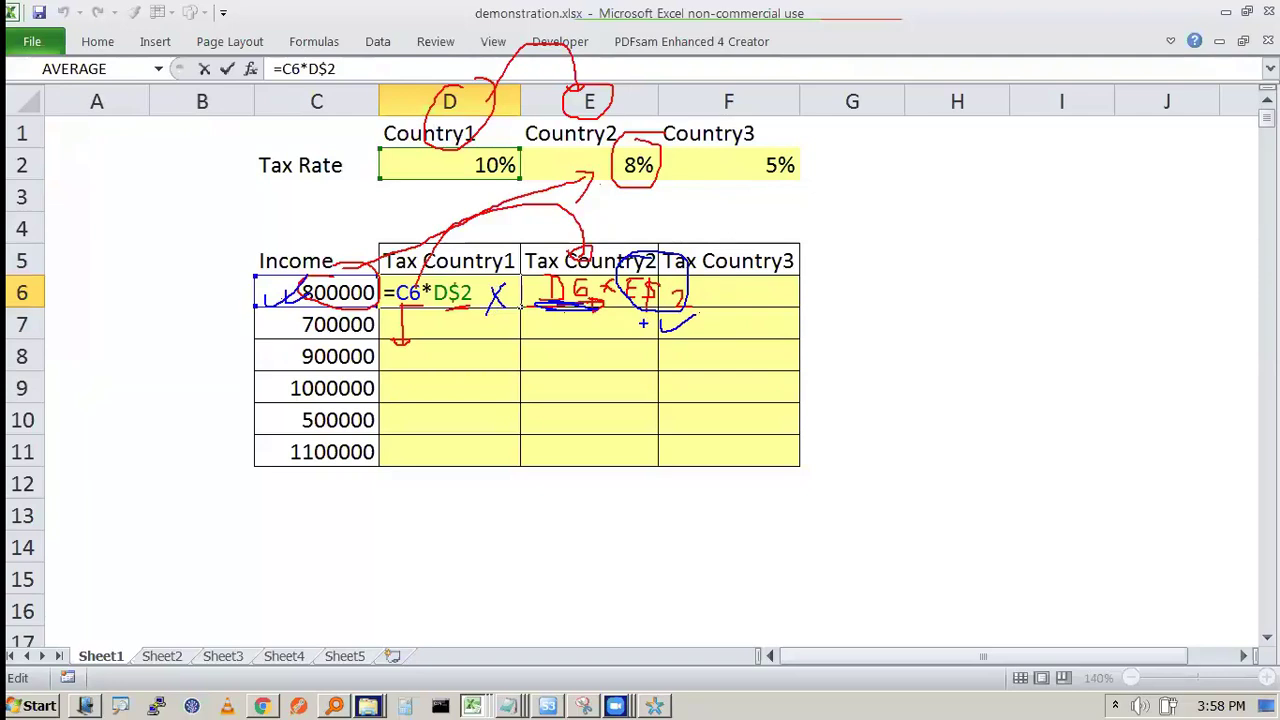
pyautogui.press('Escape')
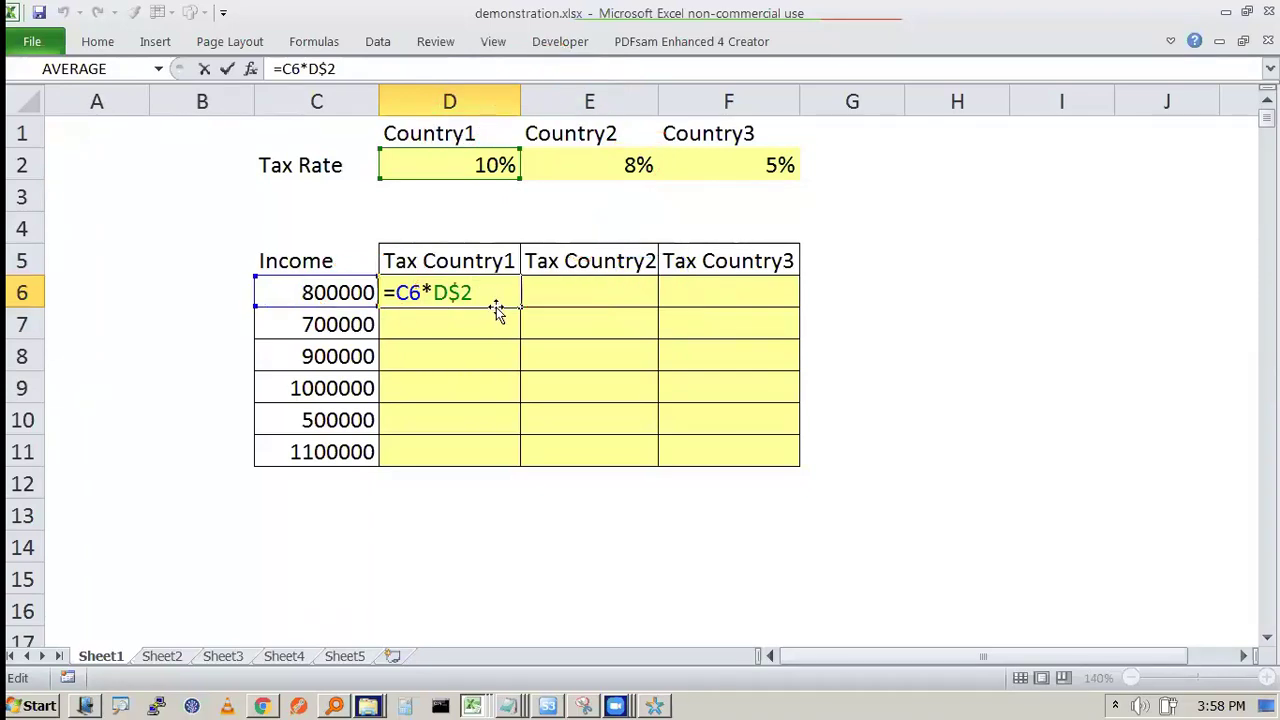
# Step: Refill the =C6*D$2 formula from D6 across to F6 and select the Tax Country2 result
pyautogui.hotkey('ctrl', 'Return')
pyautogui.moveTo(520, 306); pyautogui.dragTo(765, 309)
pyautogui.click(585, 299)
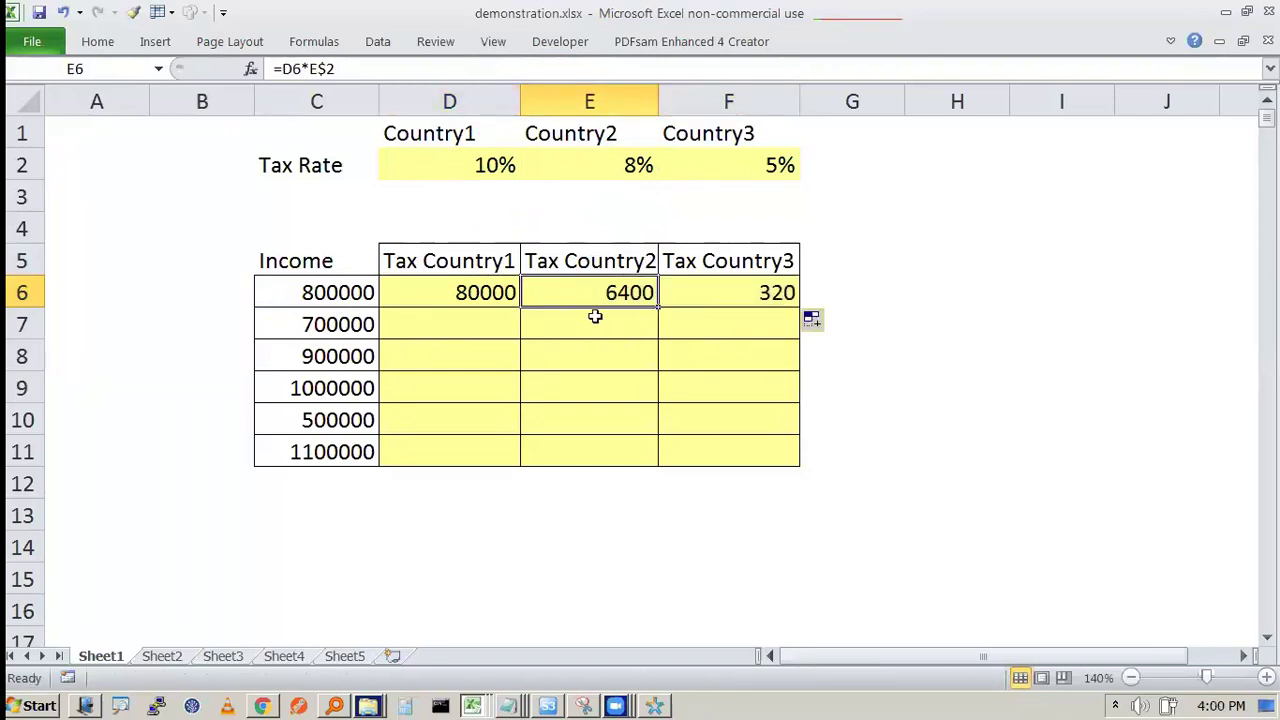
# Step: Examine the E6 formula and annotate how its income reference has moved from column C to the Country1 tax amount
pyautogui.press('F2')
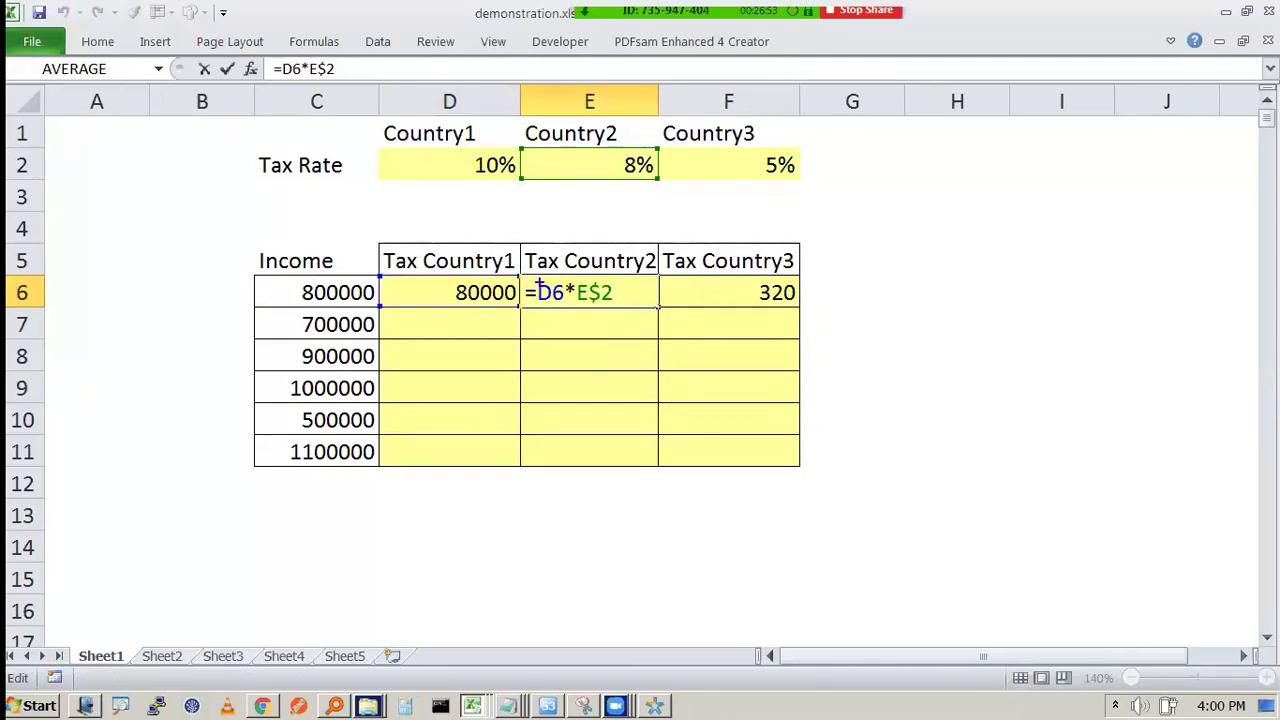
pyautogui.moveTo(490, 276)
pyautogui.mouseDown()
pyautogui.moveTo(444, 288)
pyautogui.moveTo(532, 292)
pyautogui.moveTo(486, 273)
pyautogui.mouseUp()
pyautogui.moveTo(362, 302)
pyautogui.mouseDown()
pyautogui.moveTo(436, 302)
pyautogui.moveTo(430, 312)
pyautogui.mouseUp()
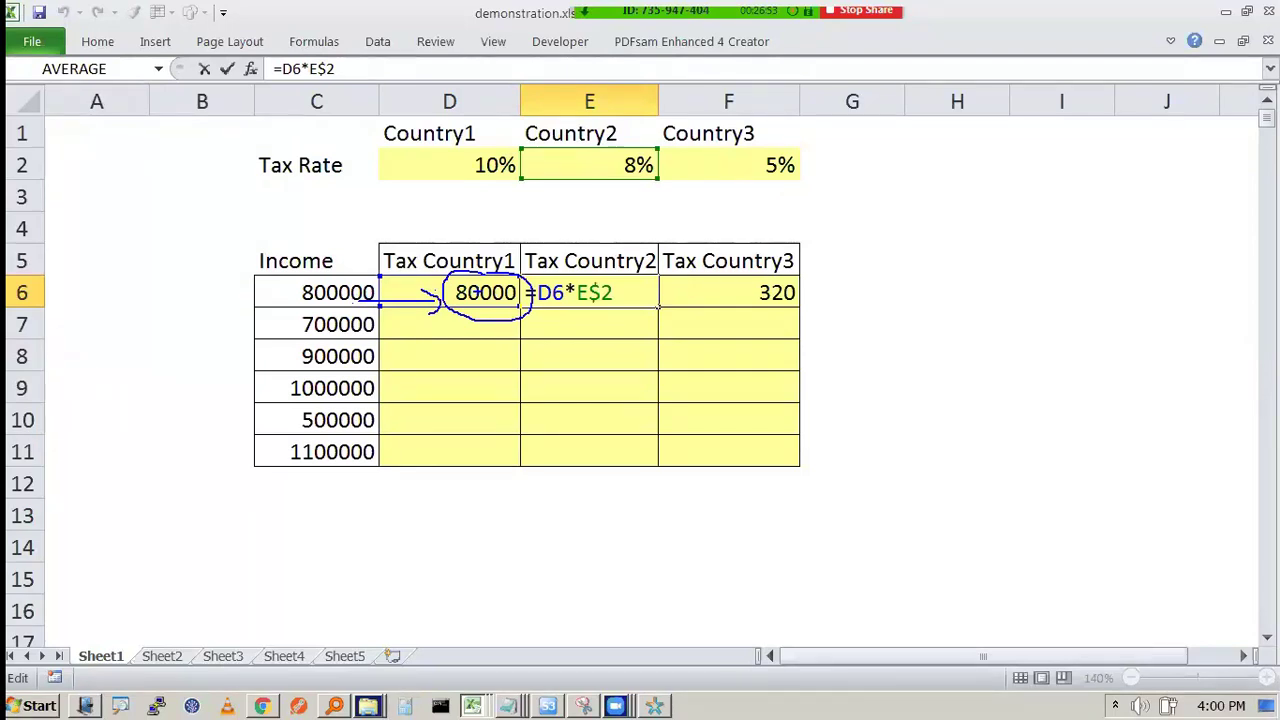
pyautogui.press('Escape')
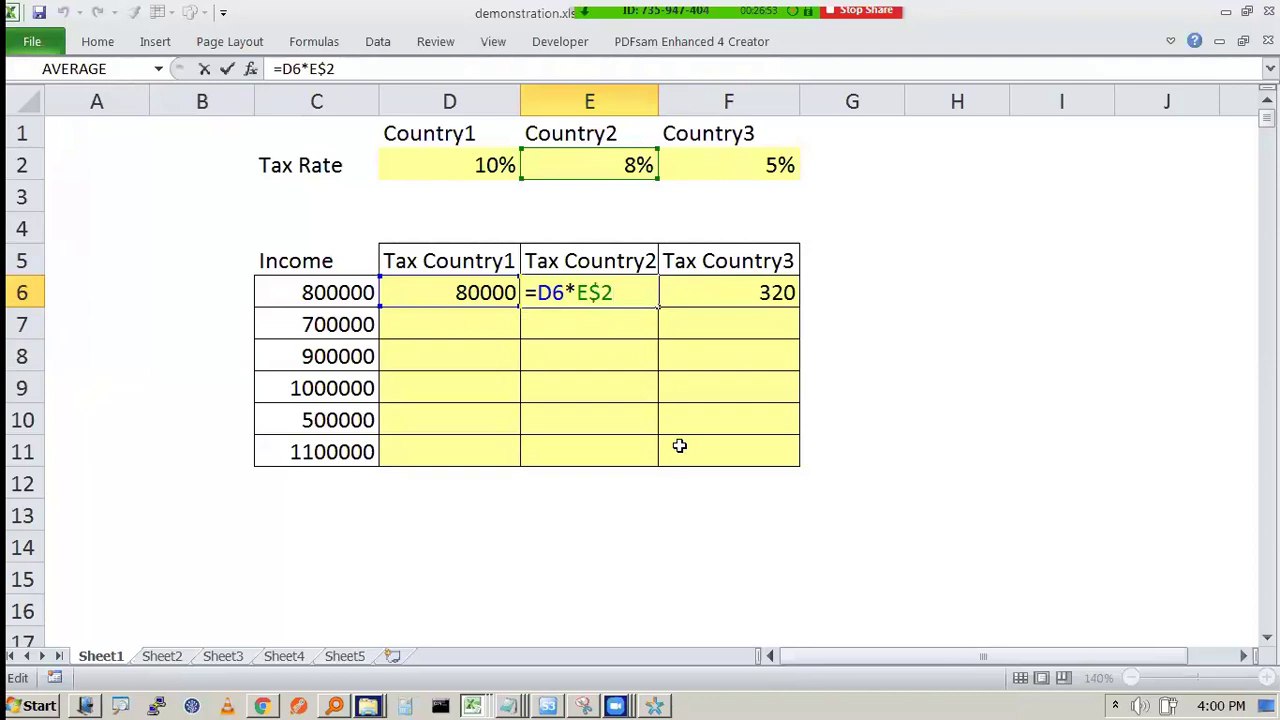
pyautogui.hotkey('ctrl', 'Return')
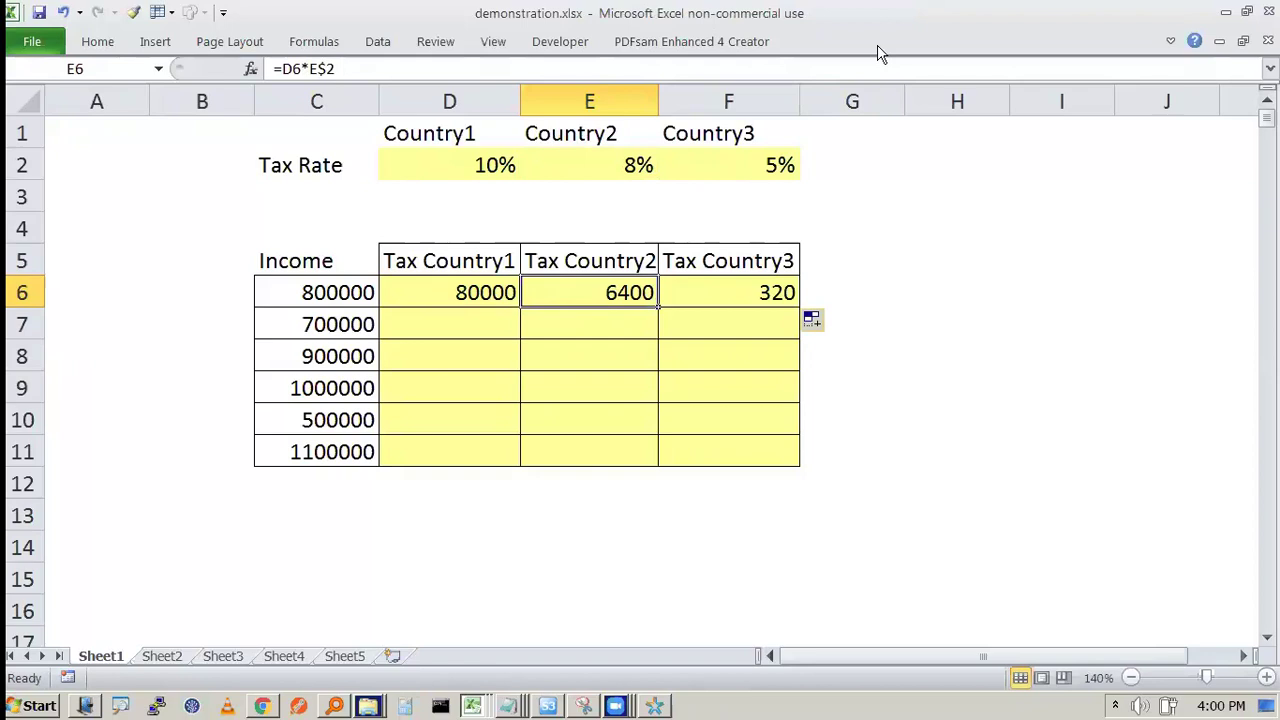
pyautogui.doubleClick(614, 305)
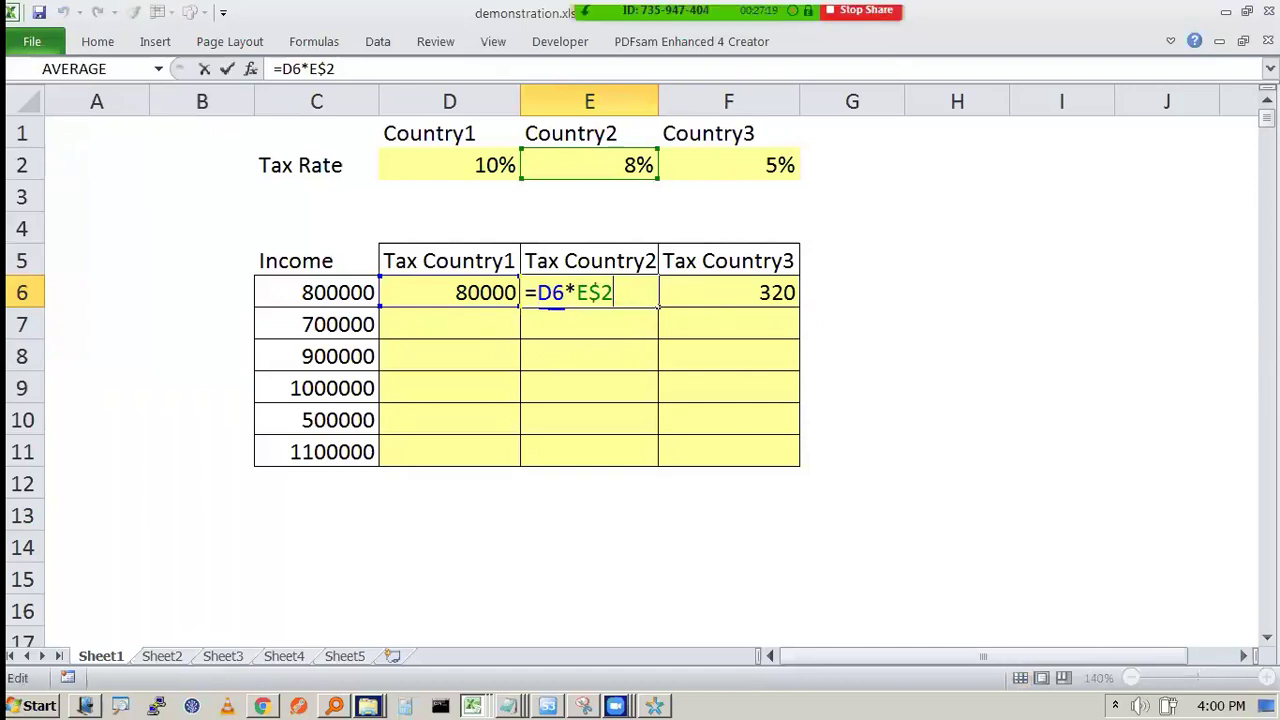
pyautogui.moveTo(885, 331)
pyautogui.mouseDown()
pyautogui.moveTo(862, 334)
pyautogui.moveTo(884, 370)
pyautogui.mouseUp()
pyautogui.moveTo(920, 320); pyautogui.dragTo(910, 365)
pyautogui.moveTo(888, 407)
pyautogui.mouseDown()
pyautogui.moveTo(1045, 407)
pyautogui.moveTo(1064, 415)
pyautogui.moveTo(1050, 436)
pyautogui.mouseUp()
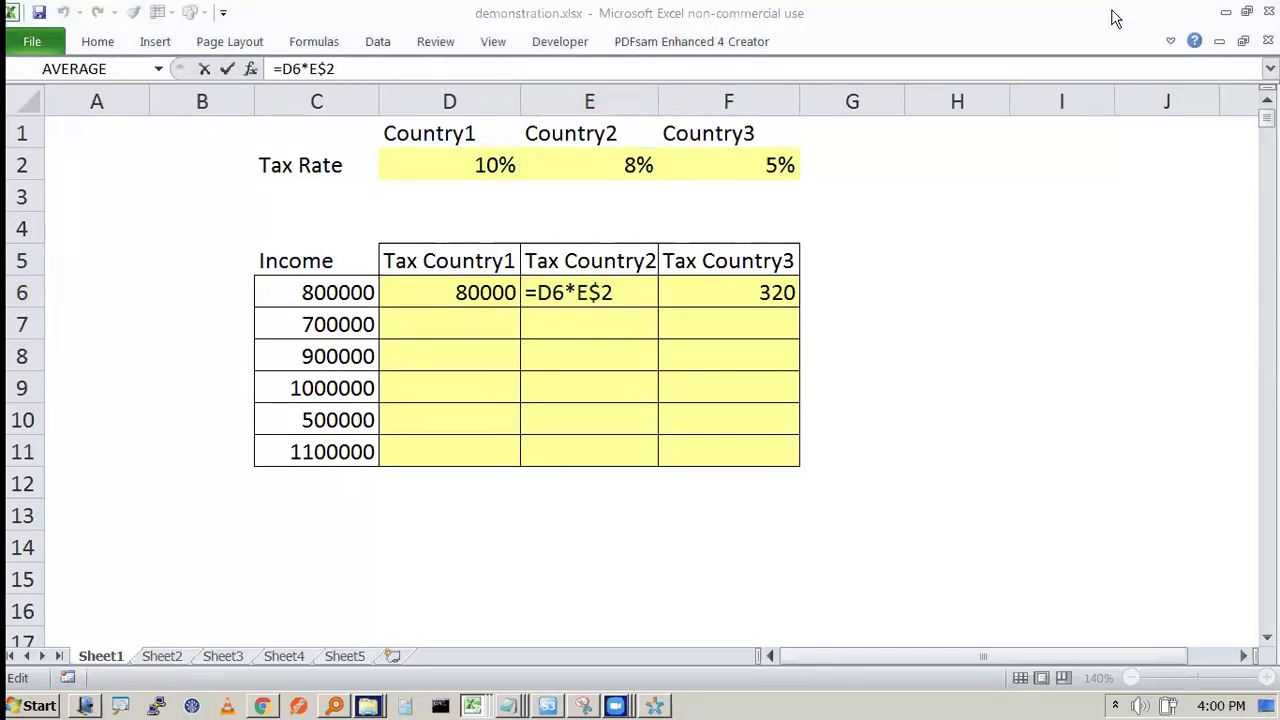
pyautogui.click(524, 300)
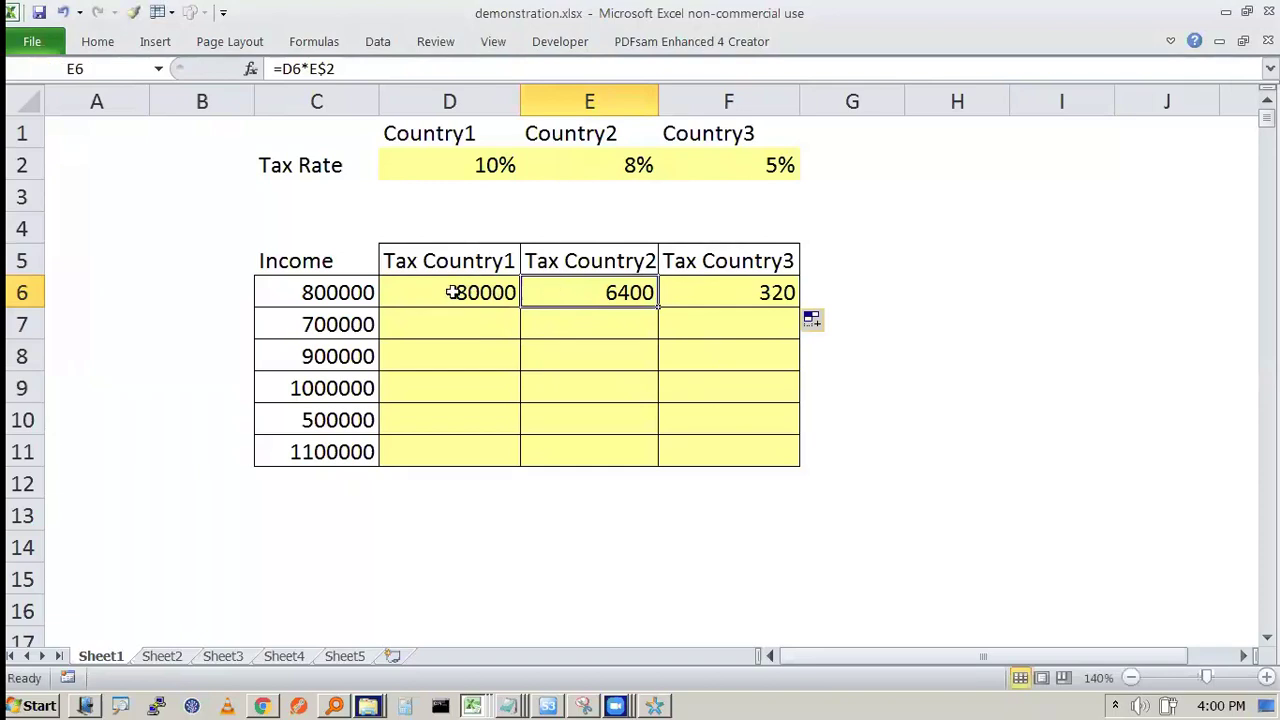
# Step: Fix the column of the income reference in D6 so the formula reads =$C6*D$2
pyautogui.doubleClick(457, 291)
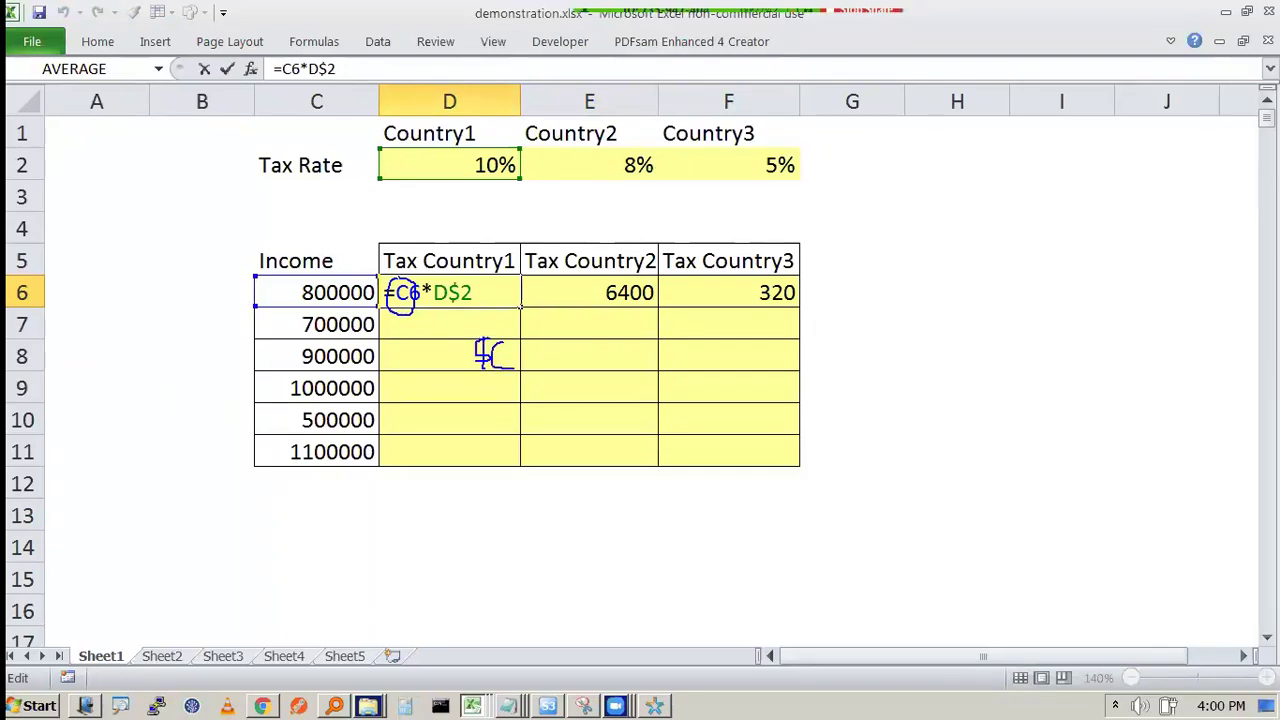
pyautogui.moveTo(488, 381); pyautogui.dragTo(607, 378)
pyautogui.press('Escape')
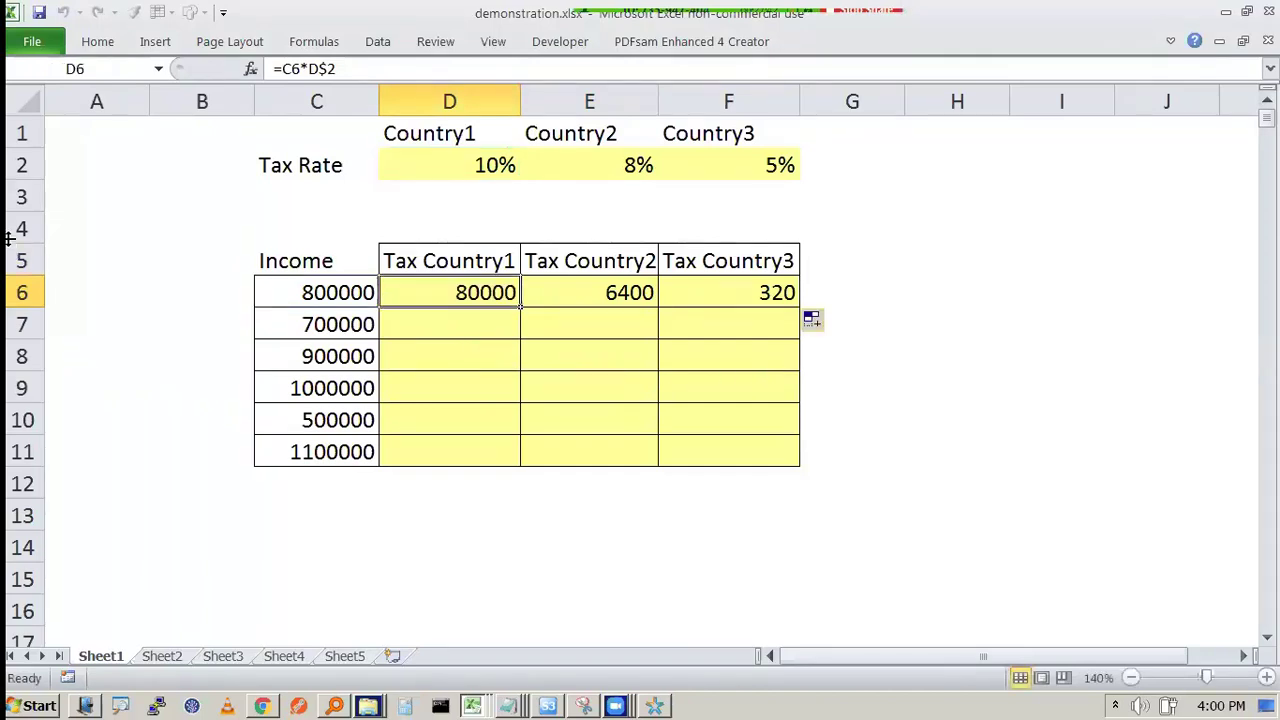
pyautogui.doubleClick(400, 292)
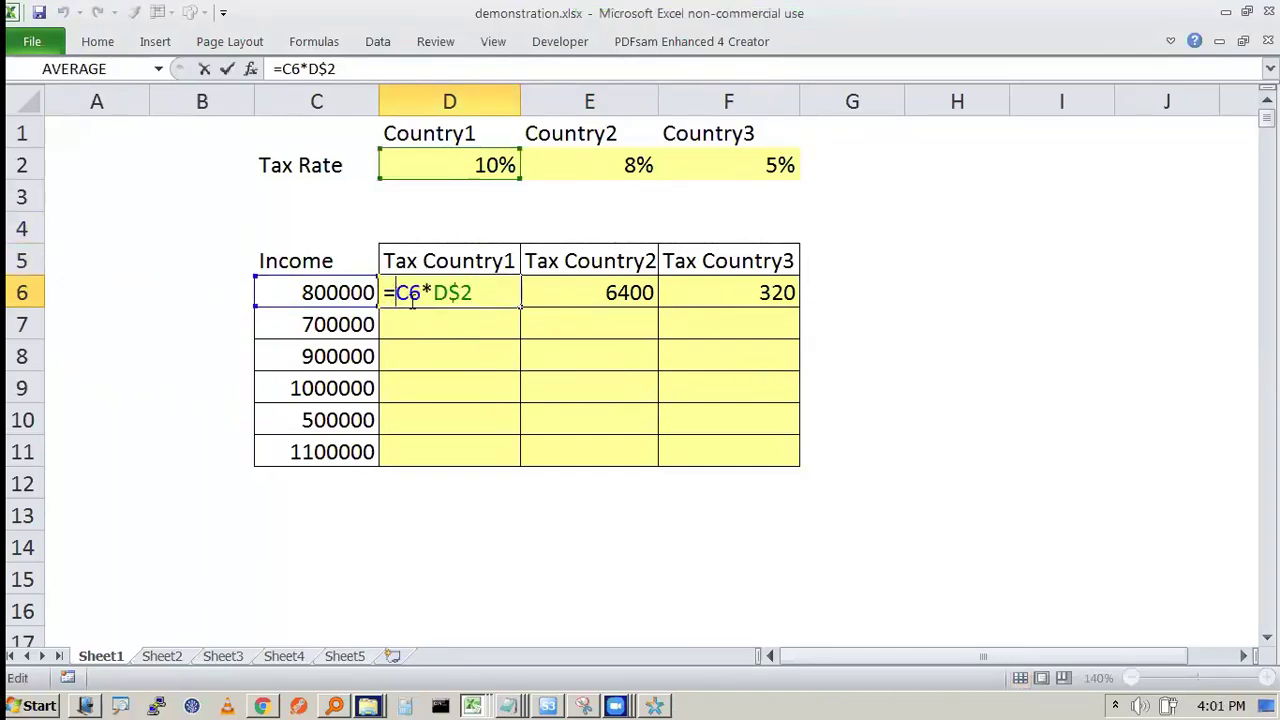
pyautogui.write('$')
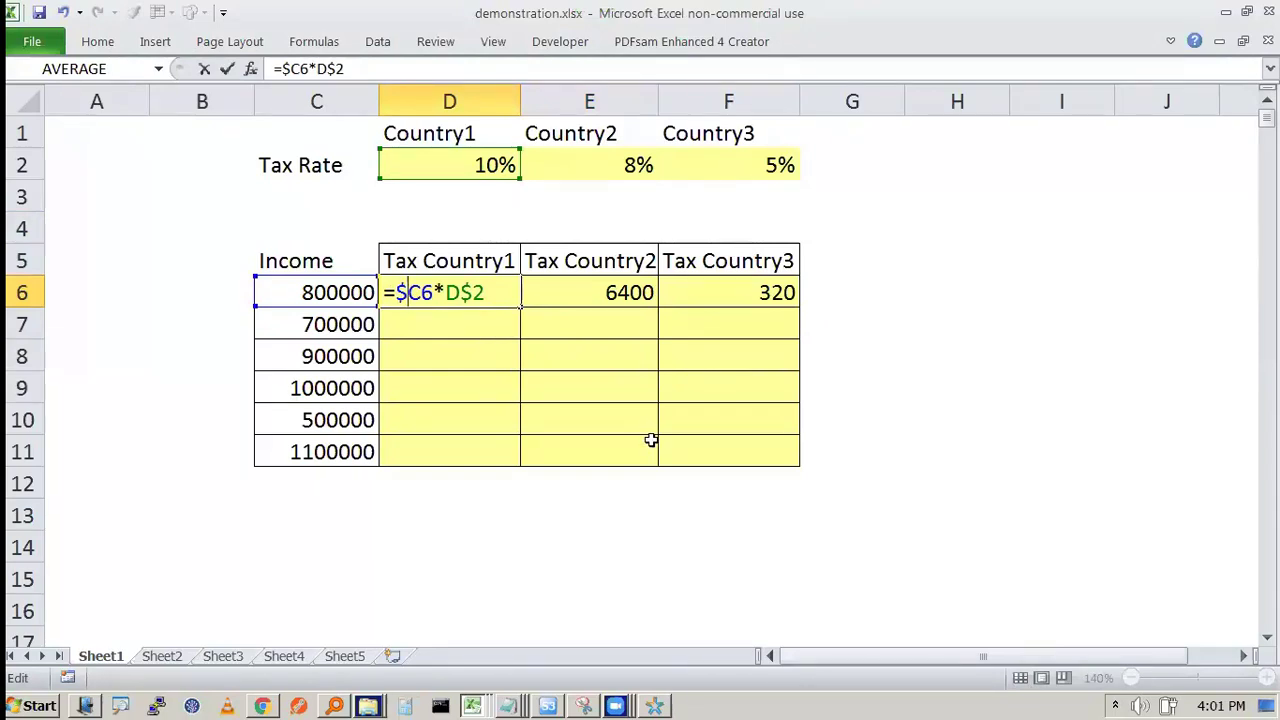
pyautogui.press('Tab')
# Step: Fill the corrected D6 formula across row 6 through Tax Country2 and Tax Country3
pyautogui.click(458, 296)
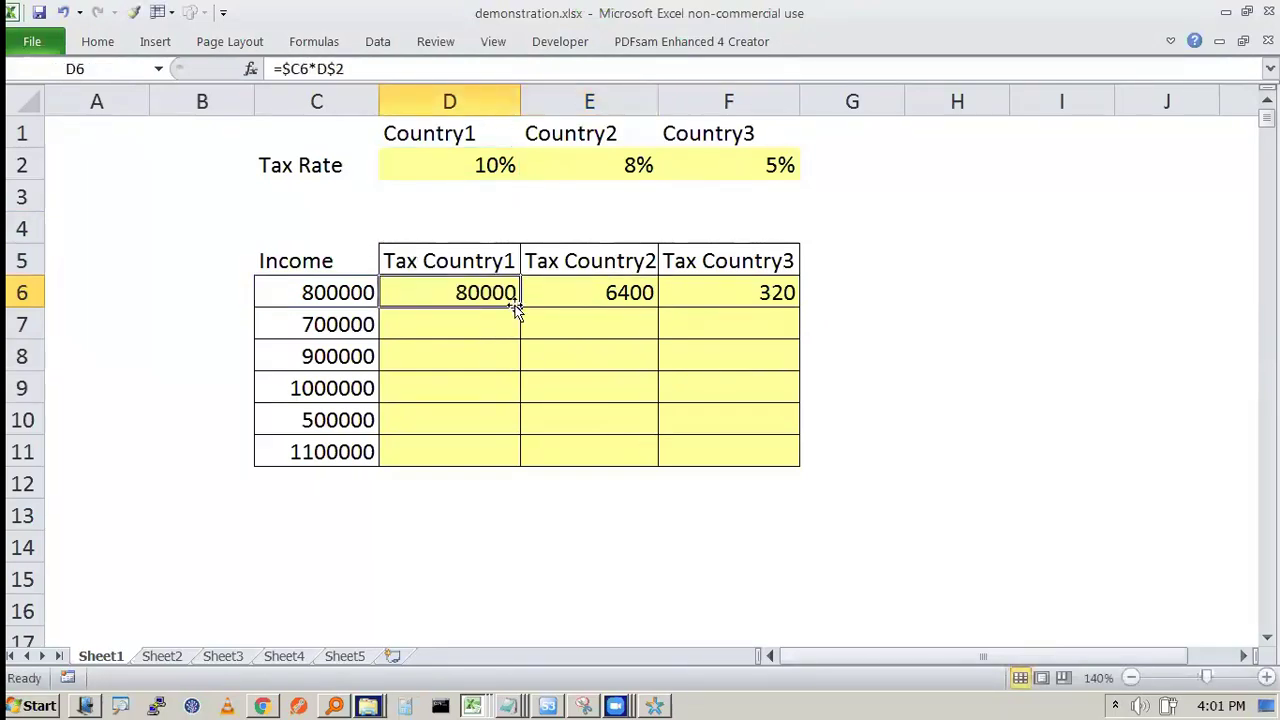
pyautogui.moveTo(521, 308); pyautogui.dragTo(790, 306)
pyautogui.click(894, 318)
# Step: Inspect the income and tax rate references of the filled formulas in E6 and F6, and compare them with D6
pyautogui.click(622, 300)
pyautogui.press('F2')
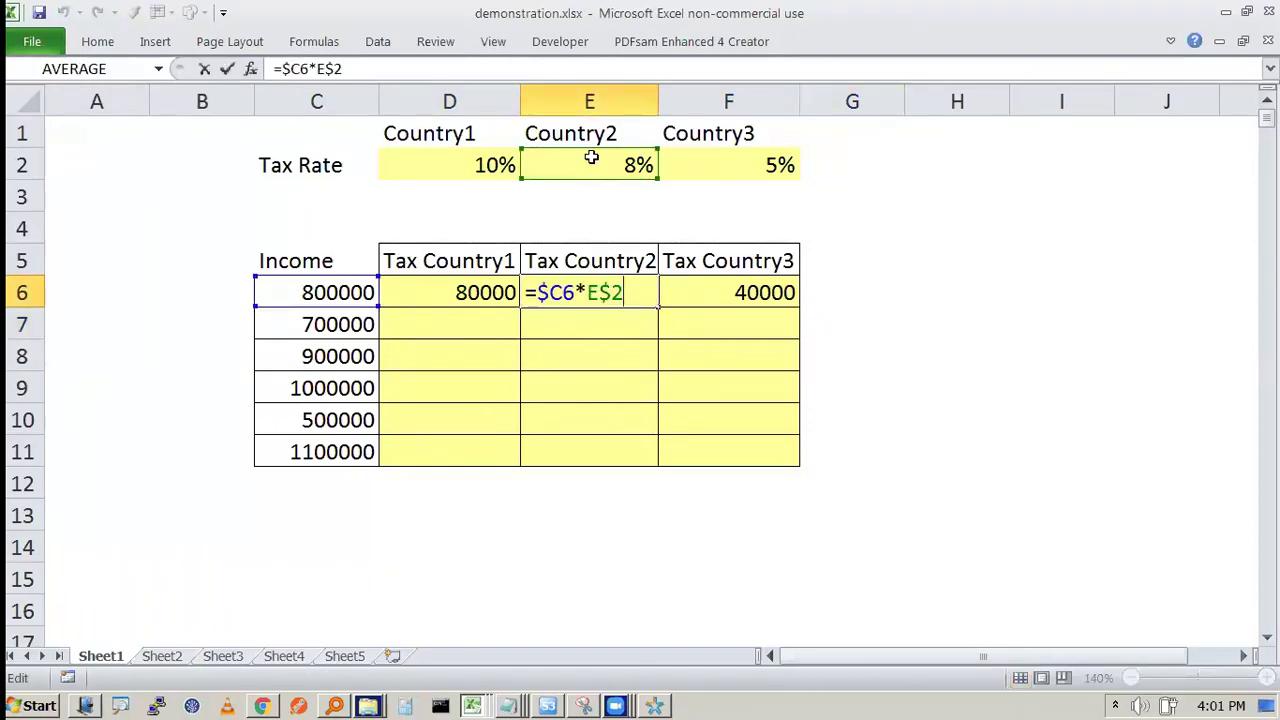
pyautogui.press('Escape')
pyautogui.click(705, 292)
pyautogui.press('F2')
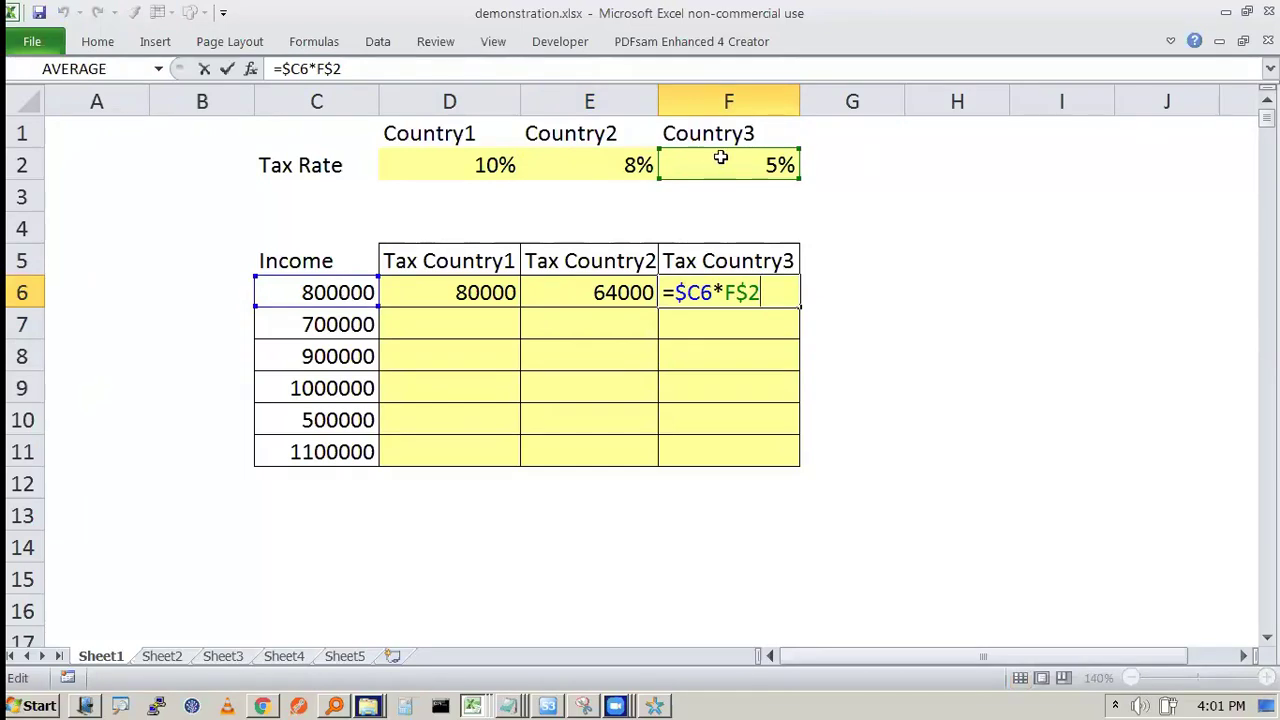
pyautogui.press('Escape')
pyautogui.click(496, 290)
pyautogui.click(598, 284)
pyautogui.click(740, 292)
pyautogui.click(489, 291)
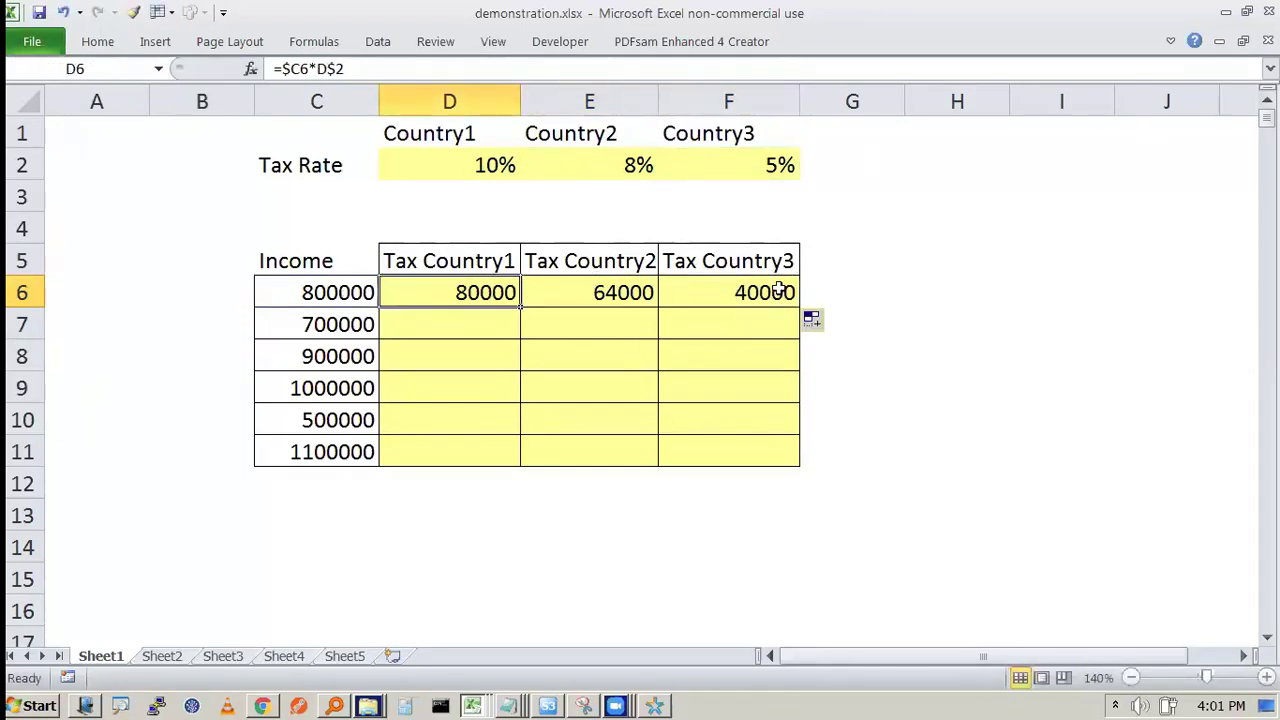
# Step: Fill the D6 formula down to D11 and check the references in D7
pyautogui.moveTo(520, 309); pyautogui.dragTo(508, 458)
pyautogui.click(595, 515)
pyautogui.click(474, 345)
pyautogui.doubleClick(474, 338)
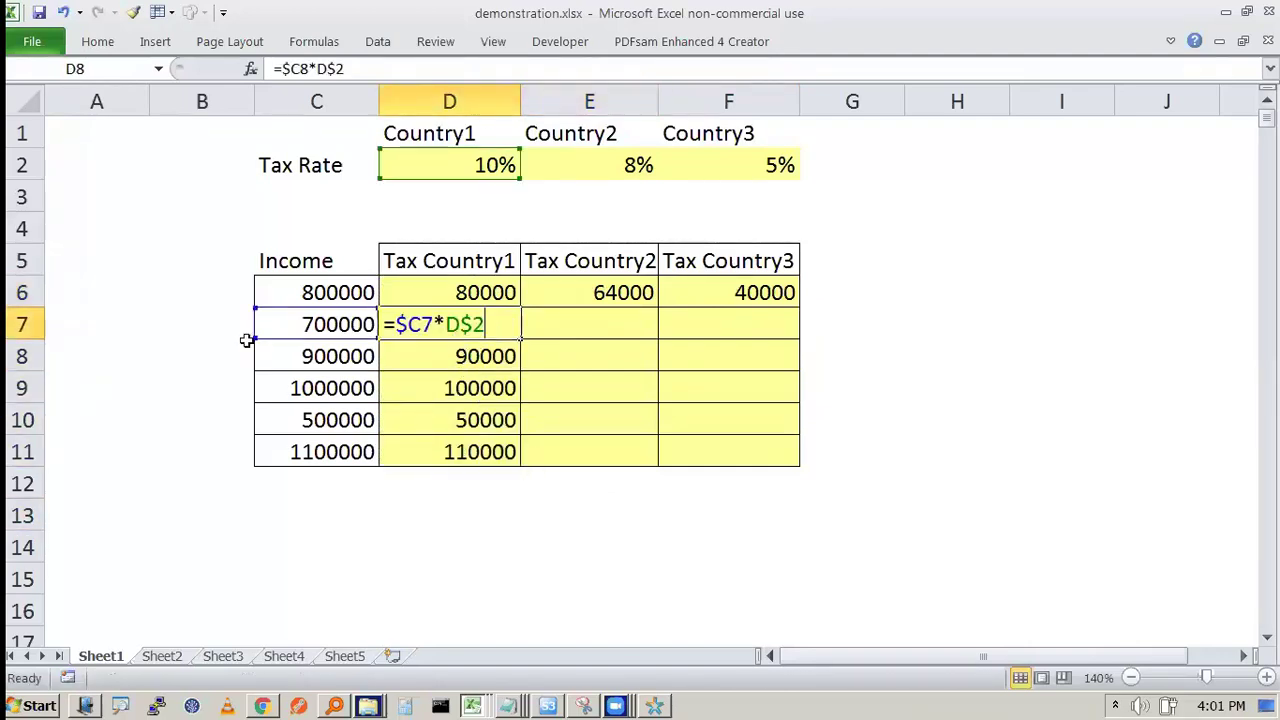
pyautogui.press('Escape')
# Step: Fill the tax formula through the rest of the Country2 and Country3 columns, down to F11
pyautogui.click(491, 288)
pyautogui.moveTo(491, 288); pyautogui.dragTo(800, 466)
pyautogui.click(917, 400)
# Step: Inspect the income and tax rate references in cells E9, F9, F11 and F10 of the completed tax table
pyautogui.click(602, 397)
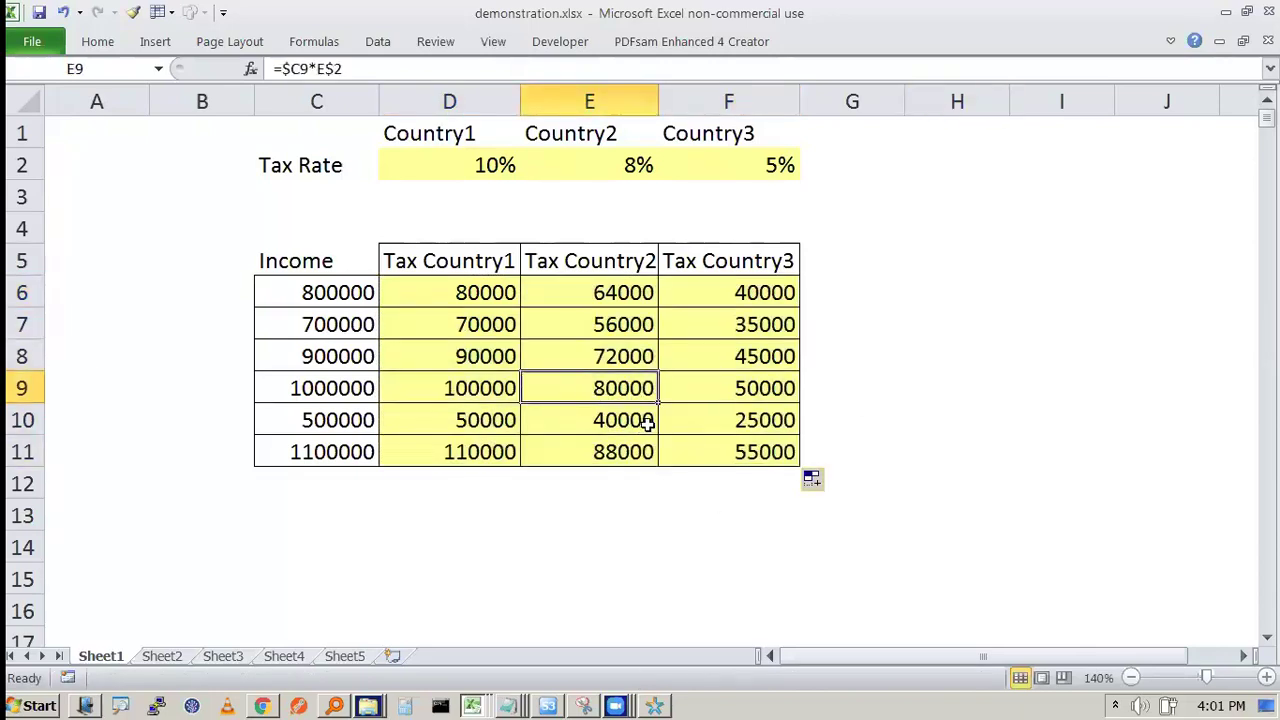
pyautogui.press('F2')
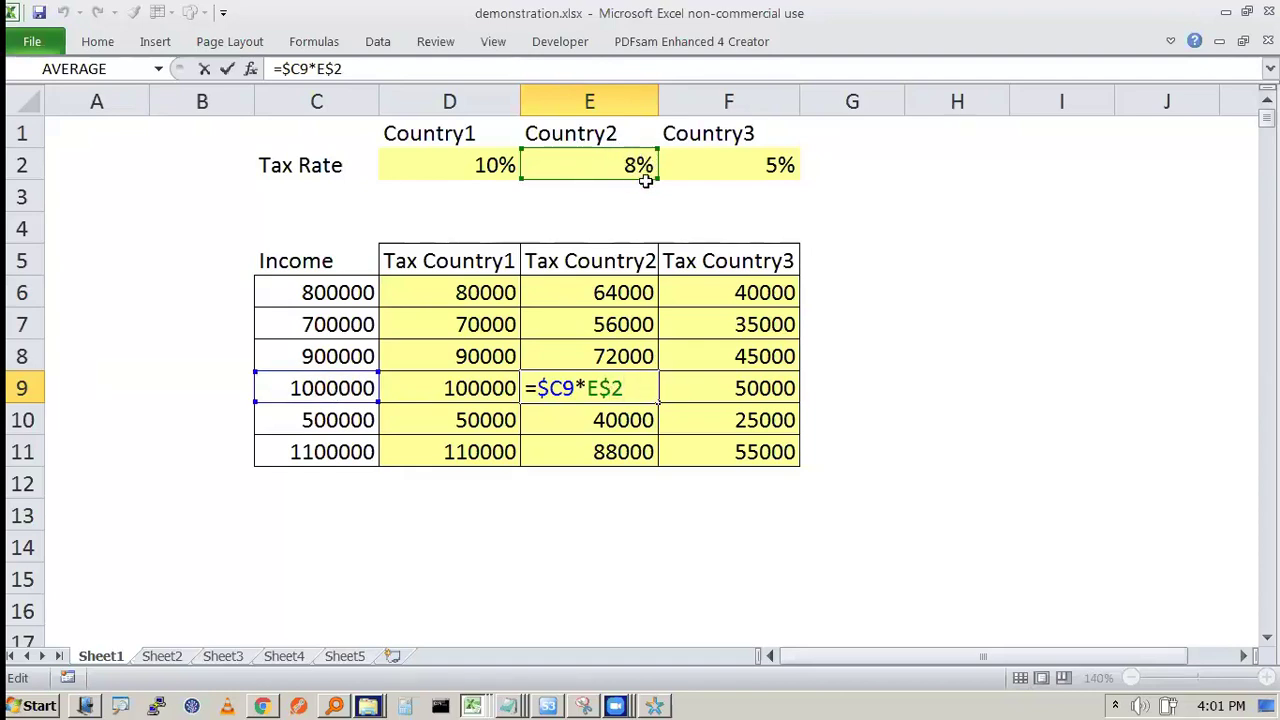
pyautogui.hotkey('ctrl', 'Return')
pyautogui.press('F2')
pyautogui.click(768, 388)
pyautogui.press('F2')
pyautogui.click(760, 456)
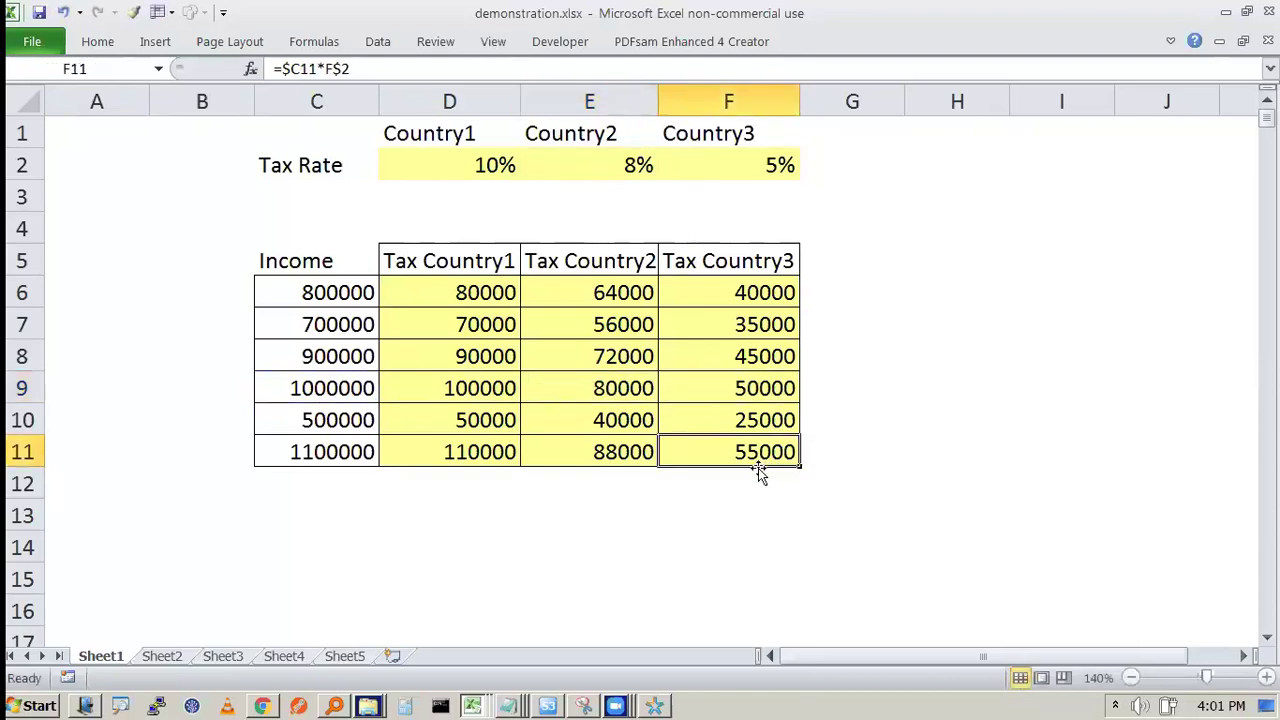
pyautogui.press('F2')
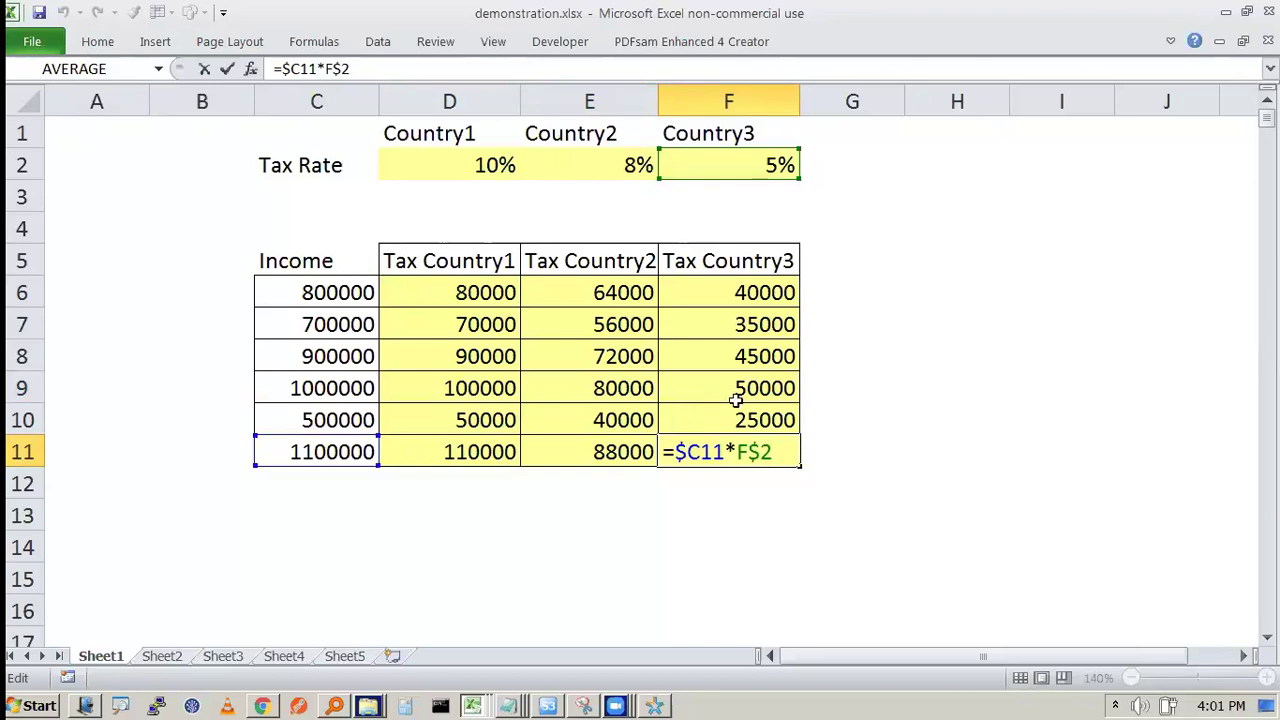
pyautogui.hotkey('ctrl', 'Return')
pyautogui.click(772, 419)
pyautogui.press('F2')
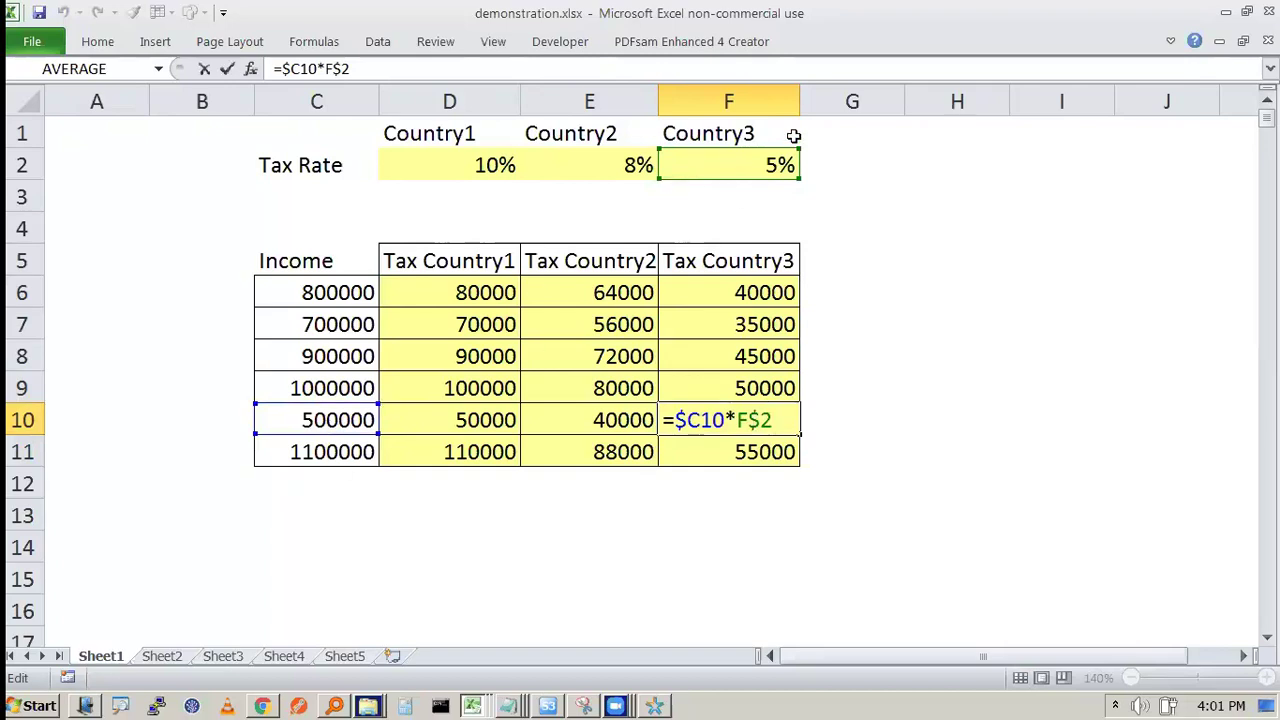
pyautogui.hotkey('ctrl', 'Return')
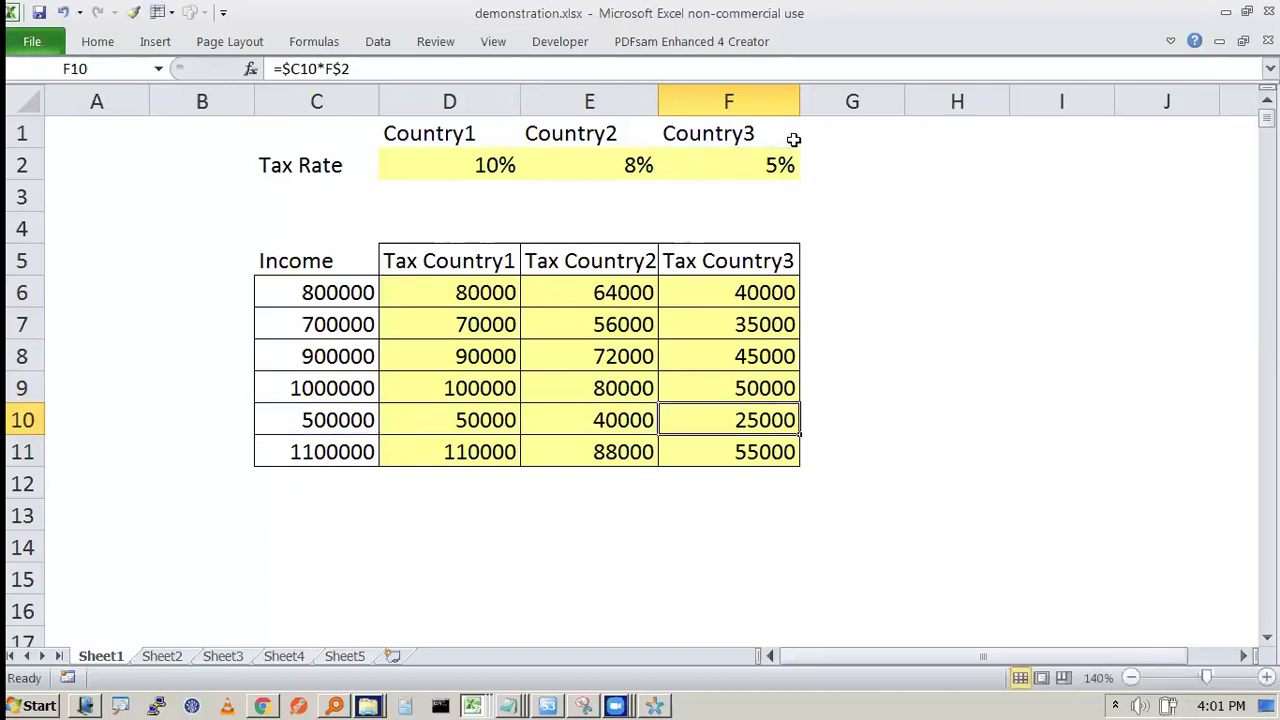
# Step: Trace the precedents of F10, check the references in its formula, and remove the arrows
pyautogui.doubleClick(98, 42)
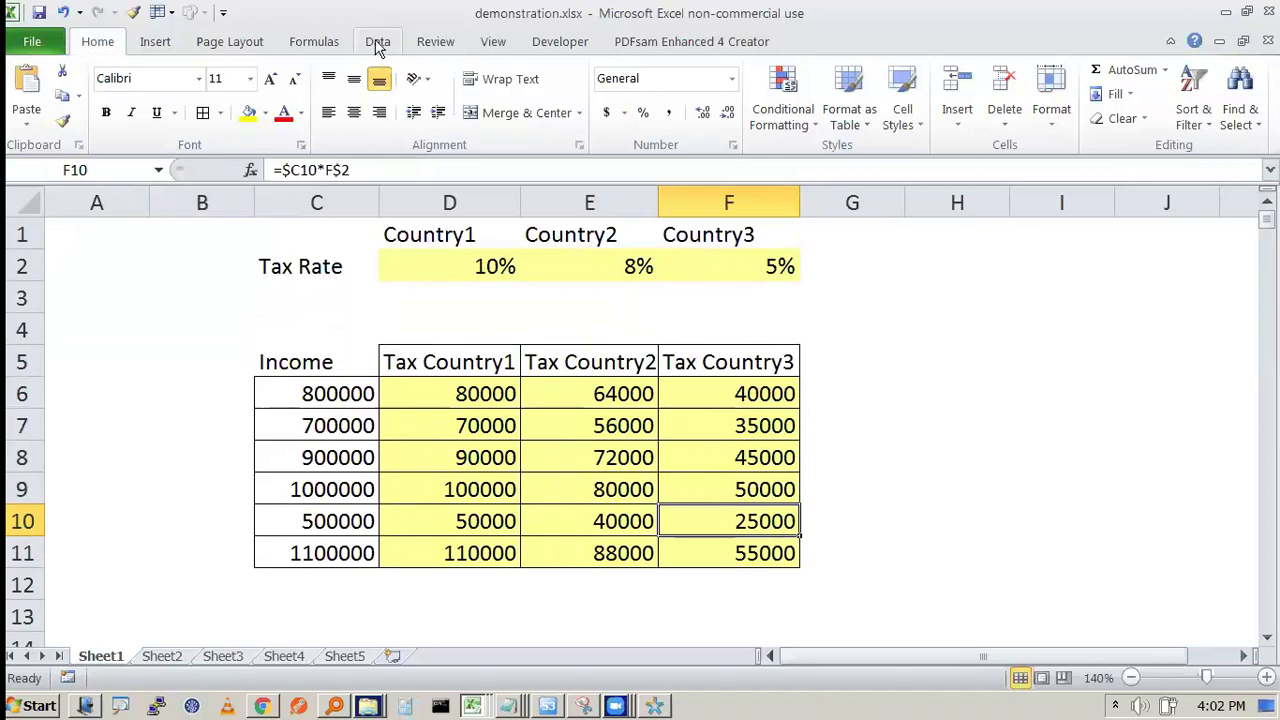
pyautogui.click(314, 42)
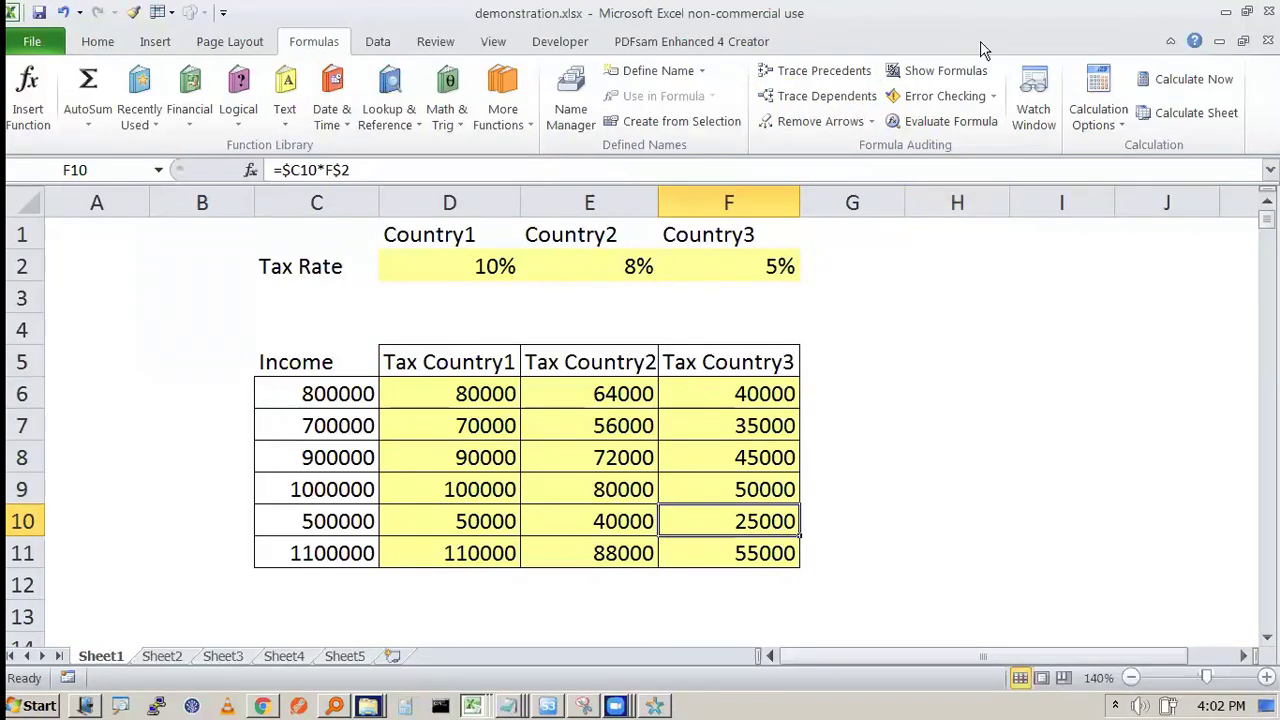
pyautogui.click(824, 70)
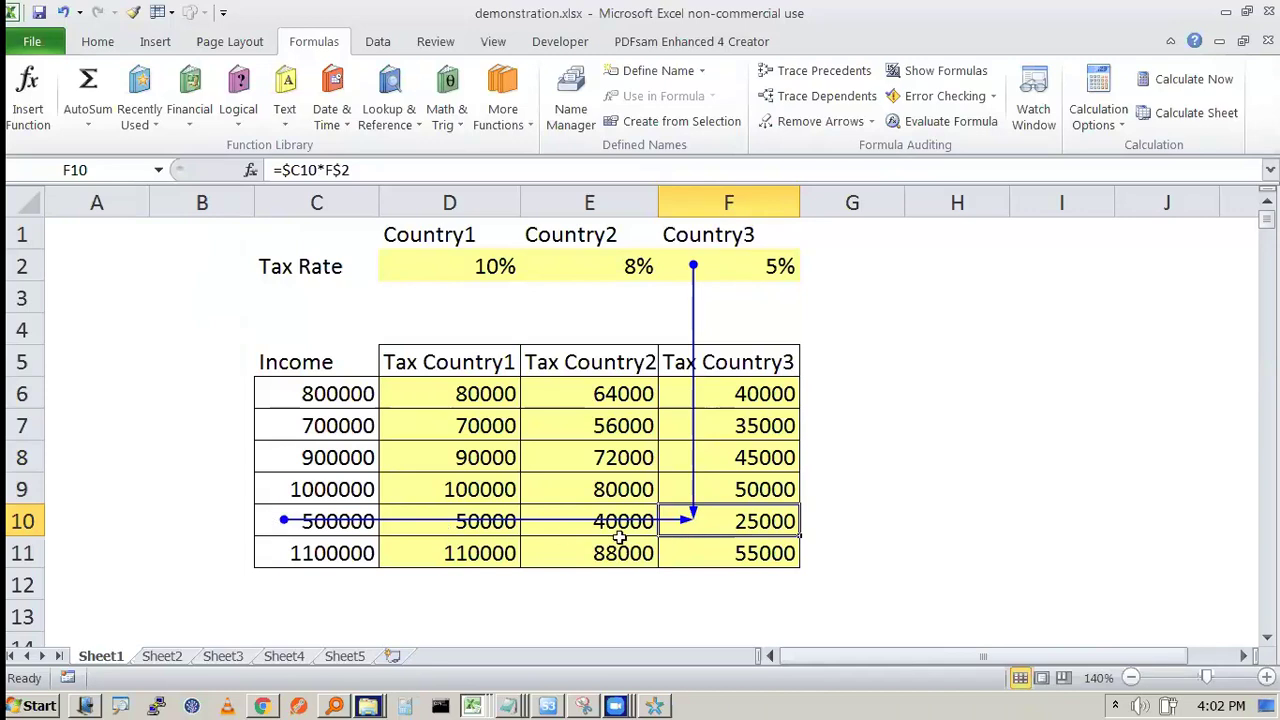
pyautogui.doubleClick(763, 533)
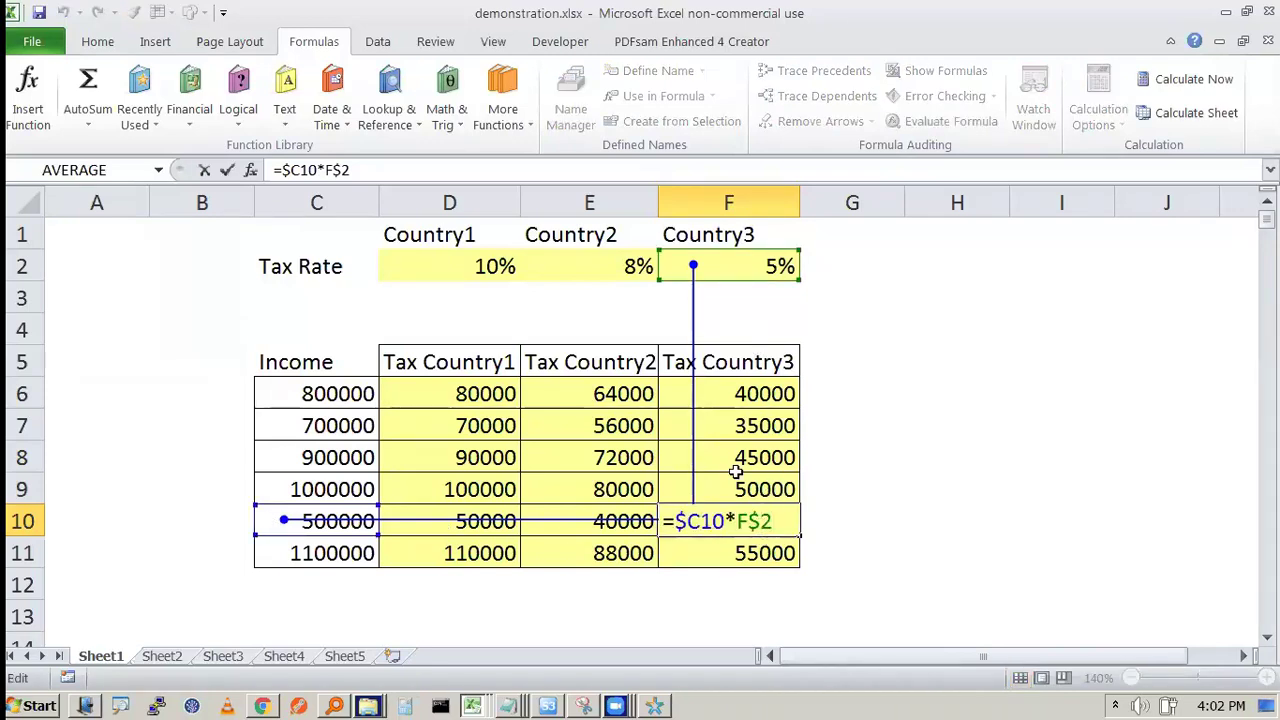
pyautogui.press('Escape')
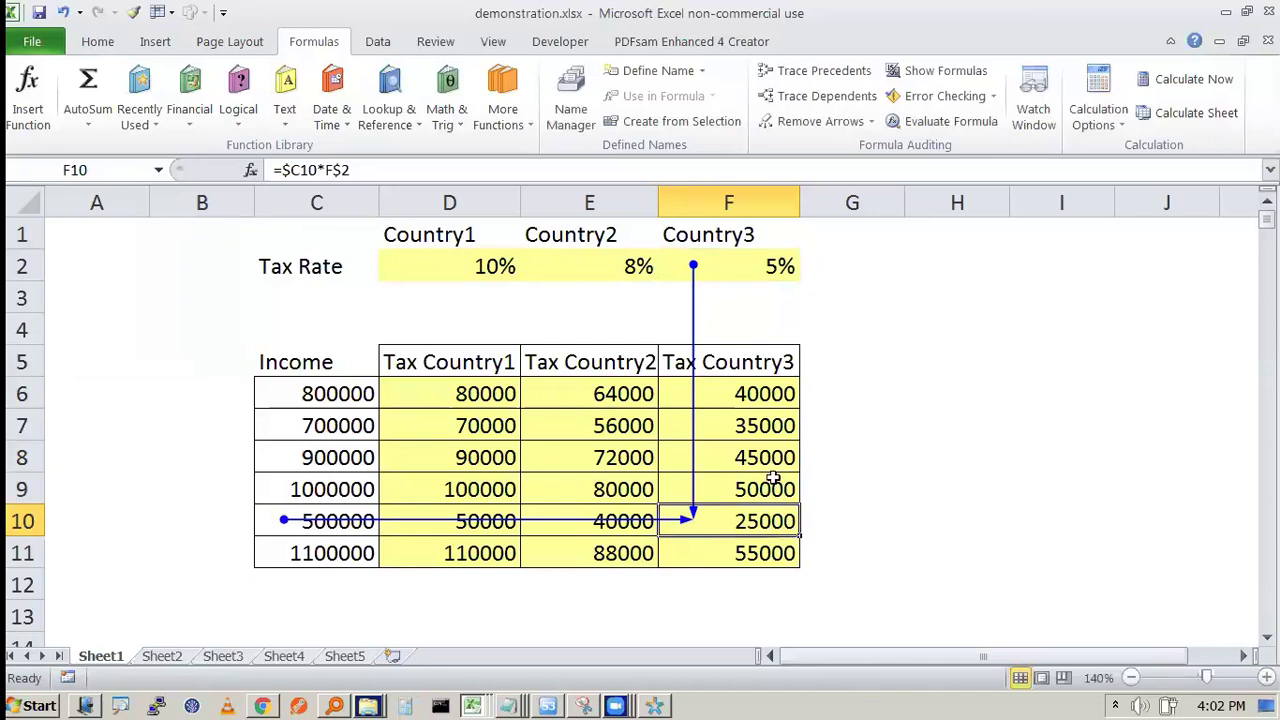
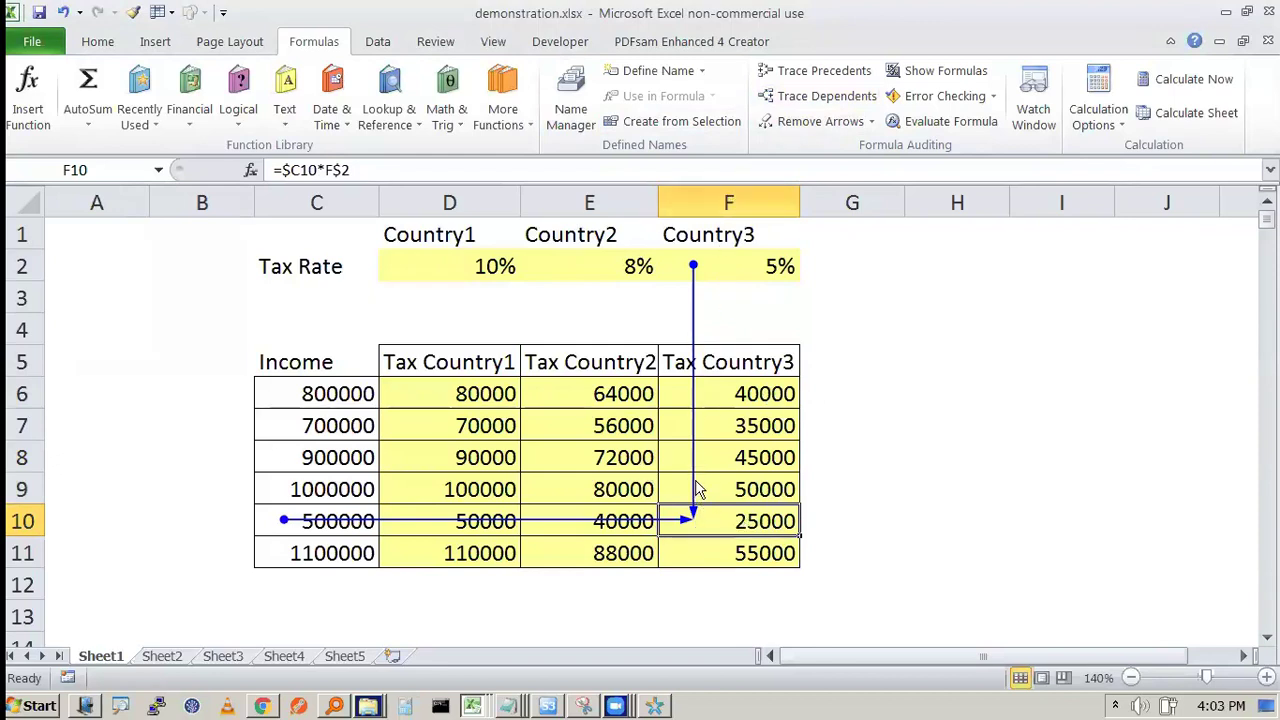
pyautogui.click(820, 121)
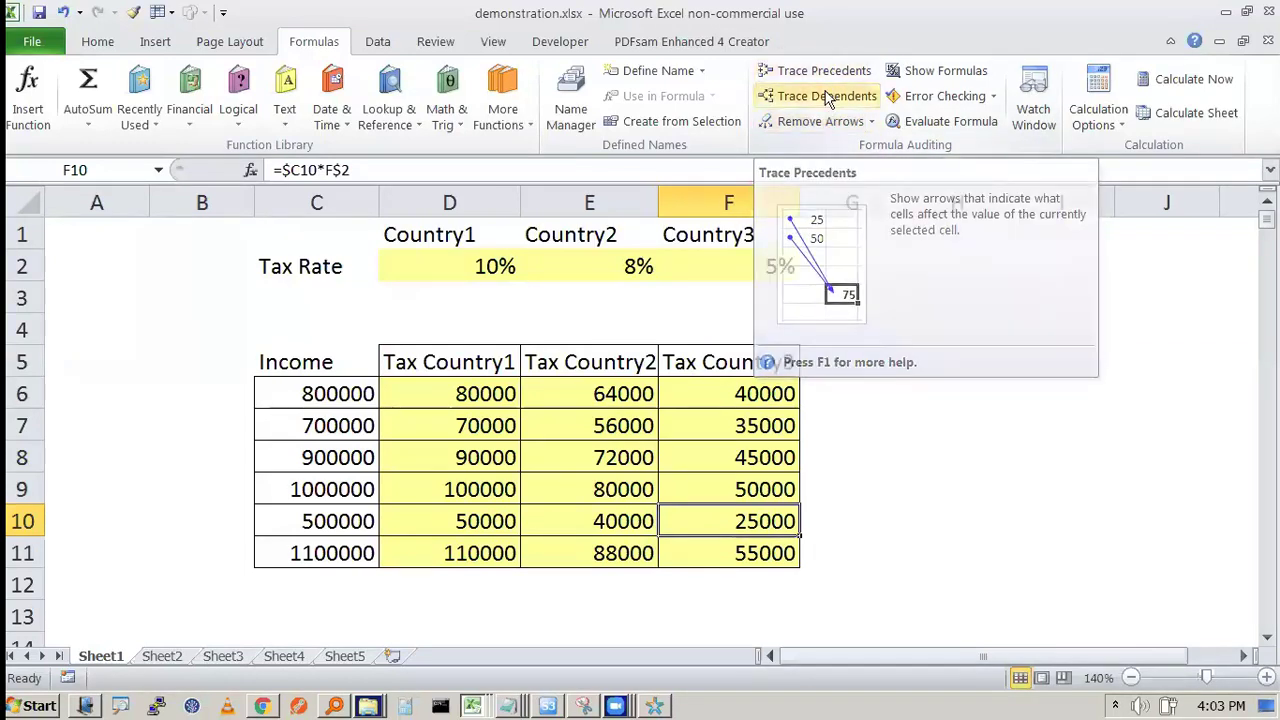
# Step: Trace the dependents of the Country1 tax rate in D2, mark the Formula Auditing group, and clear the arrows
pyautogui.click(426, 270)
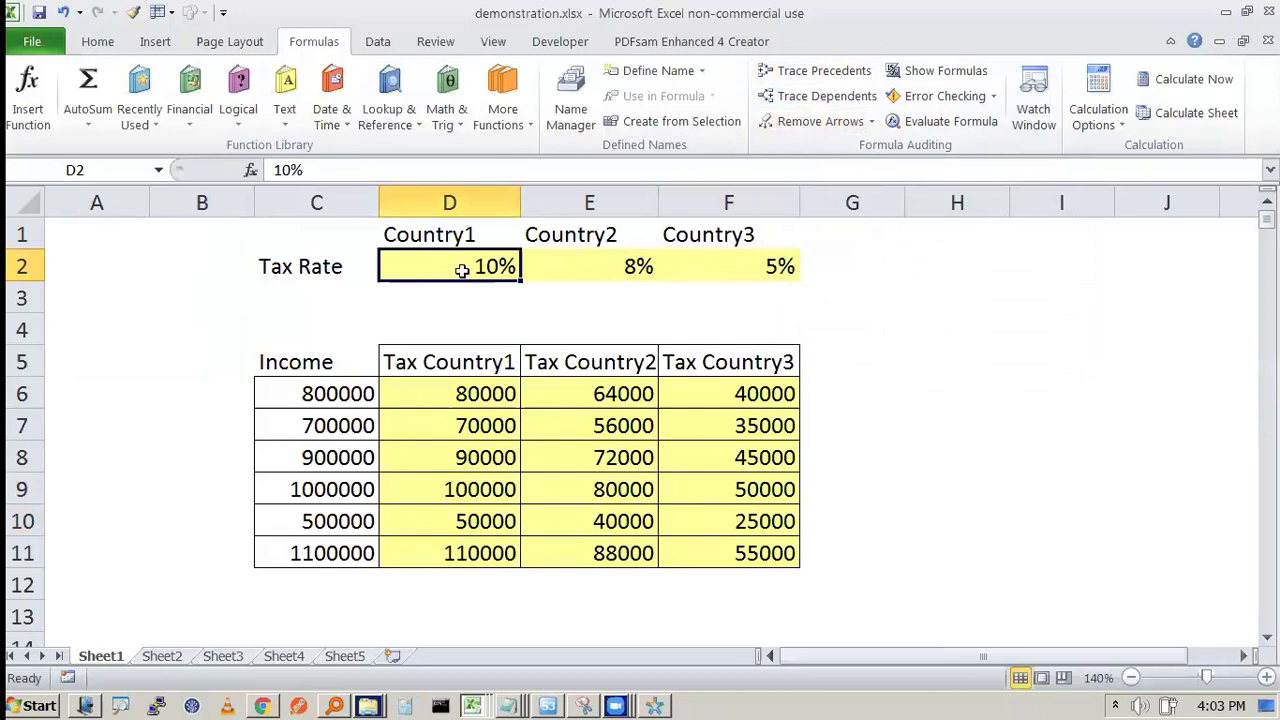
pyautogui.click(830, 95)
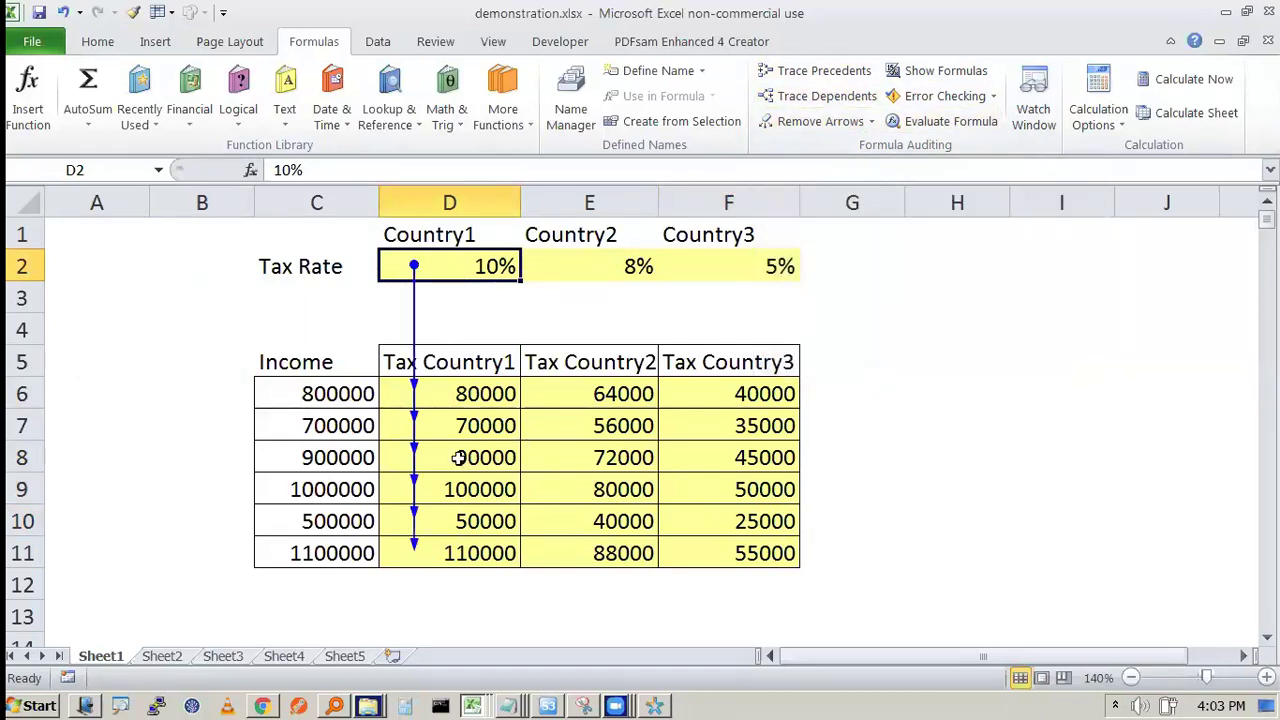
pyautogui.moveTo(651, 387); pyautogui.dragTo(780, 553)
pyautogui.click(915, 488)
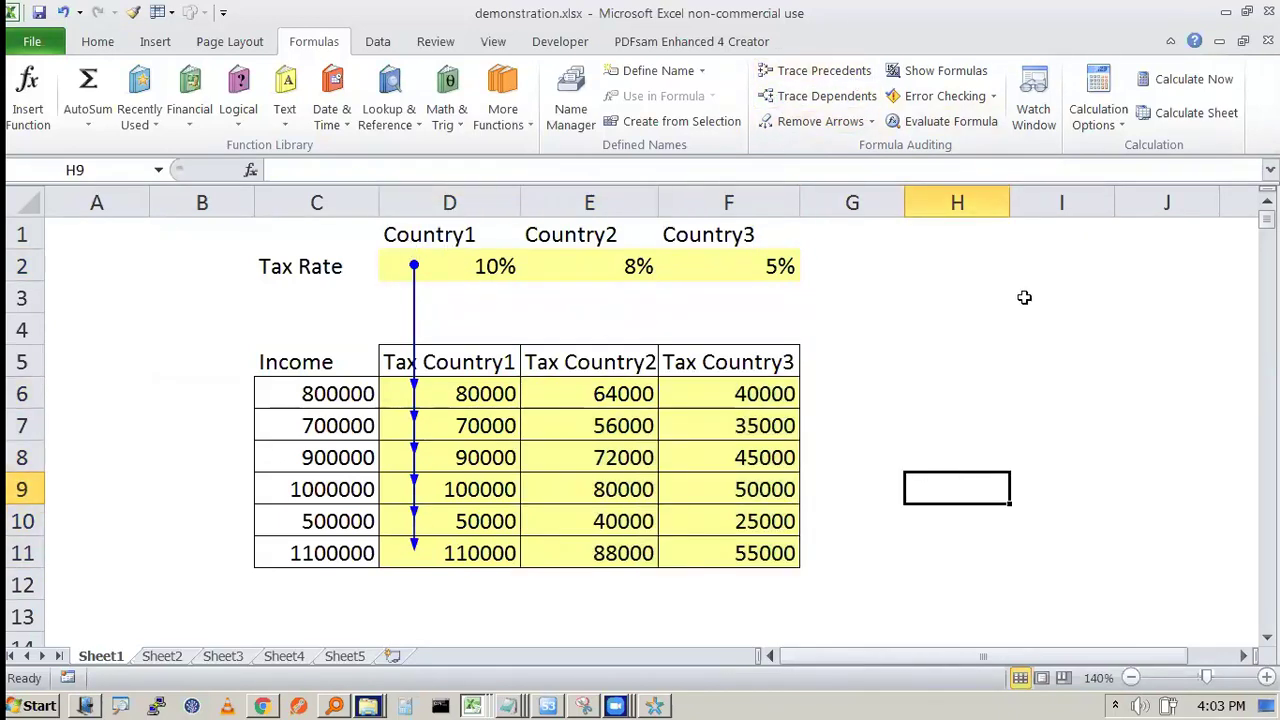
pyautogui.moveTo(950, 140)
pyautogui.mouseDown()
pyautogui.moveTo(860, 150)
pyautogui.moveTo(960, 140)
pyautogui.moveTo(968, 154)
pyautogui.mouseUp()
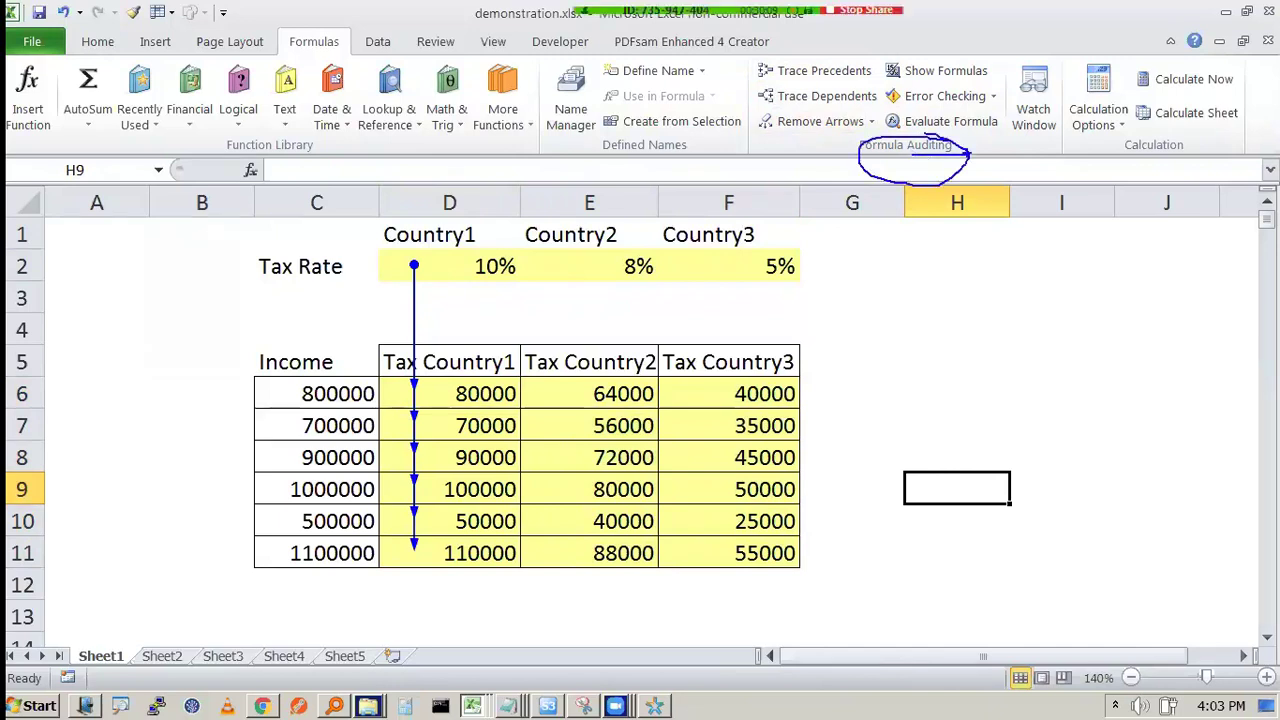
pyautogui.click(996, 332)
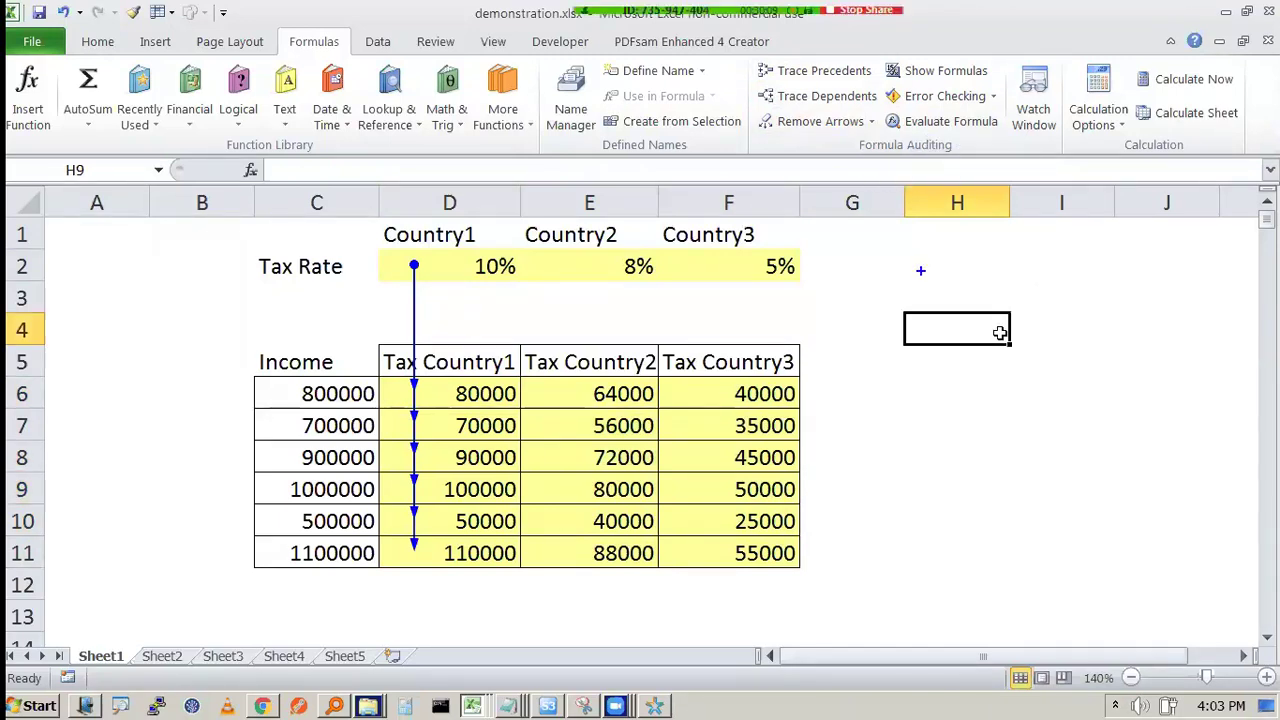
pyautogui.click(768, 121)
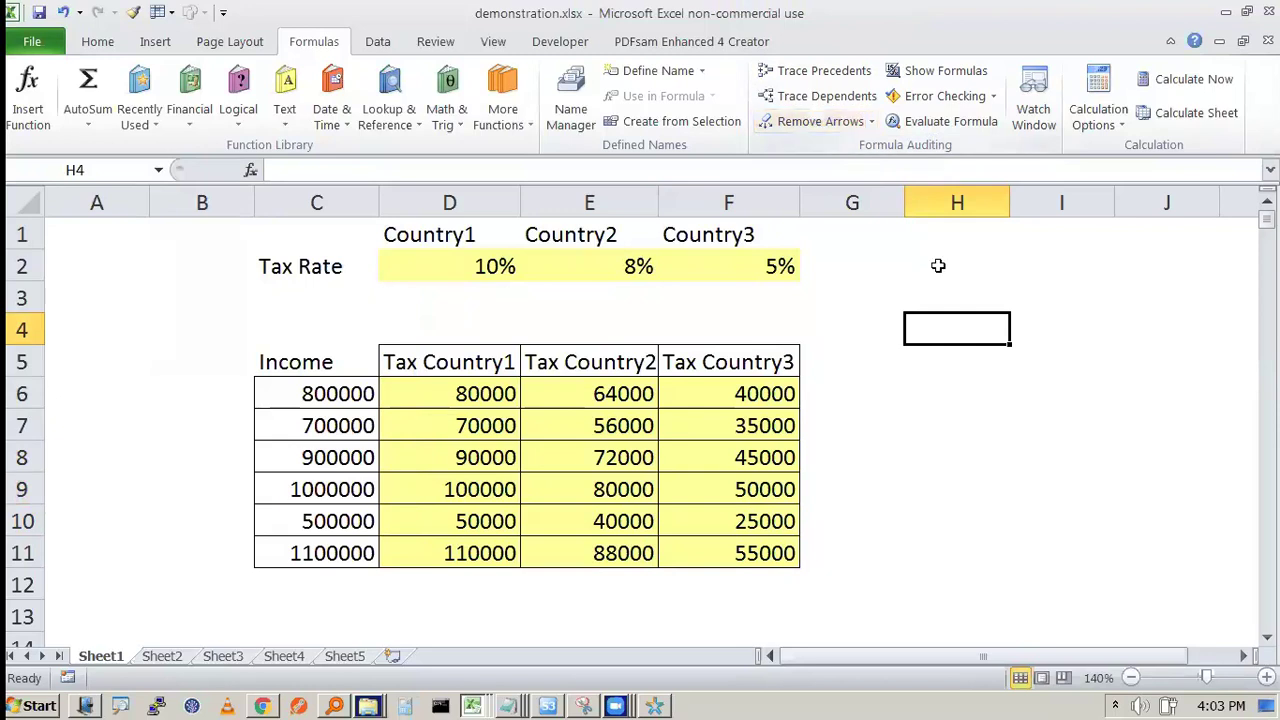
# Step: Try an absolute first reference in the Country1 tax cell D6 by changing its formula to =$C$2*D$2
pyautogui.doubleClick(440, 394)
pyautogui.hotkey('shift', 'Left')
pyautogui.hotkey('shift', 'Left')
pyautogui.hotkey('shift', 'Left')
pyautogui.hotkey('shift', 'Left')
pyautogui.hotkey('shift', 'Left')
pyautogui.hotkey('shift', 'Left')
pyautogui.hotkey('shift', 'Left')
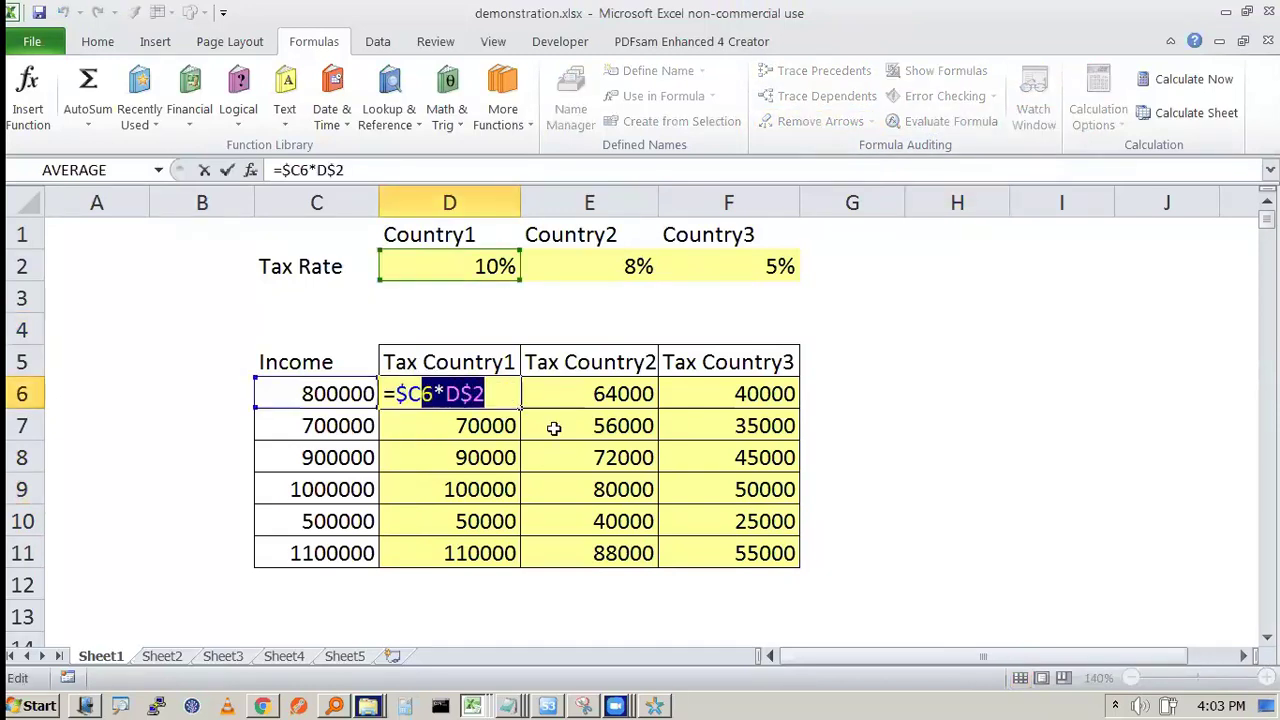
pyautogui.write('$C$2*D$2 ?')
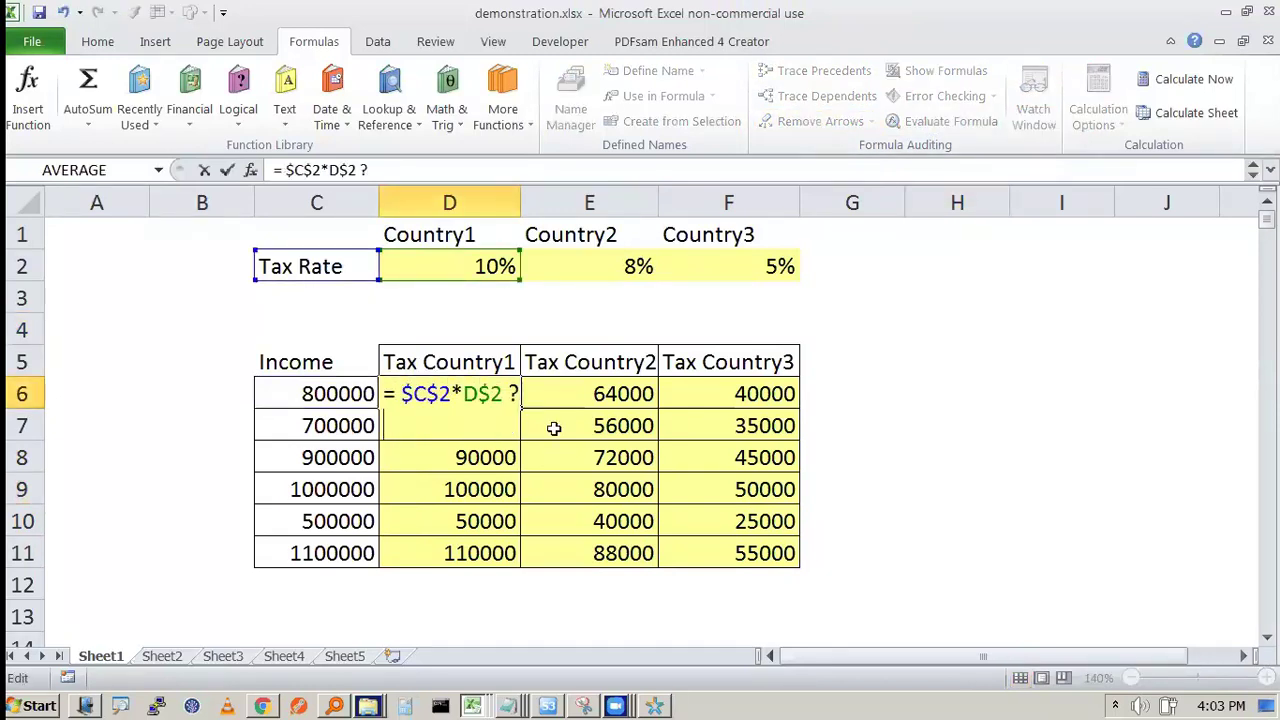
pyautogui.press('BackSpace')
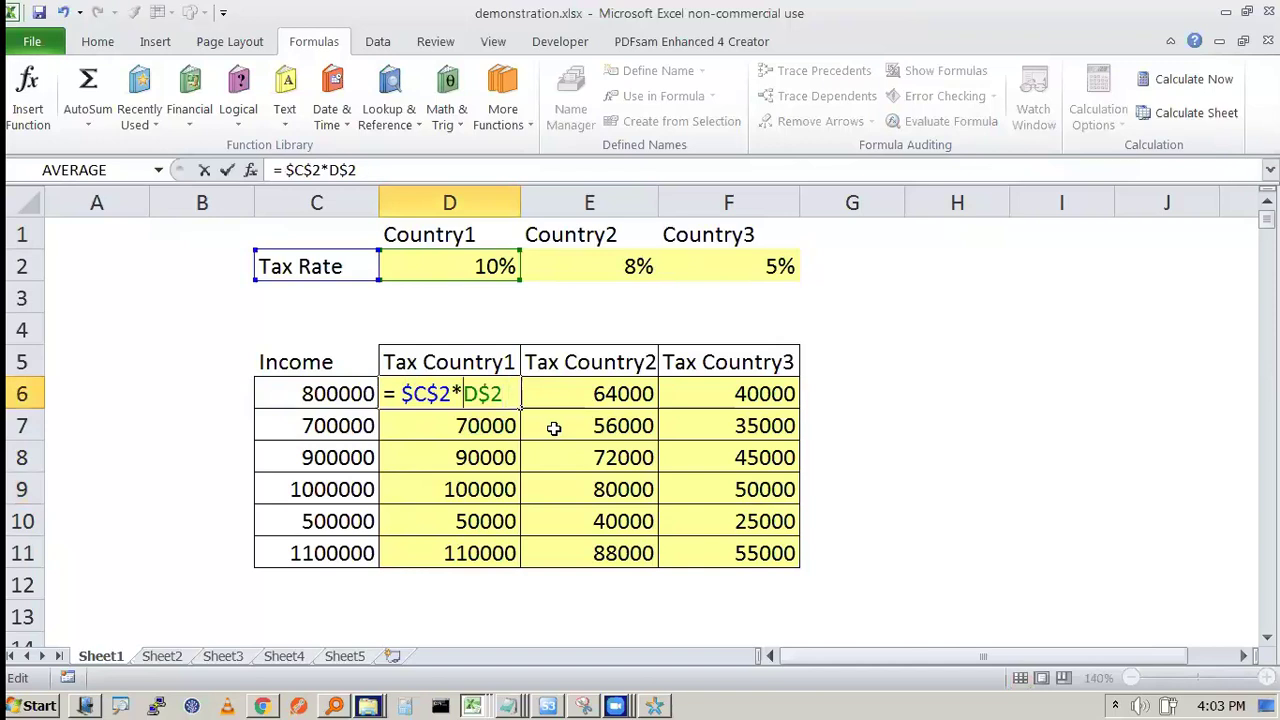
pyautogui.press('Return')
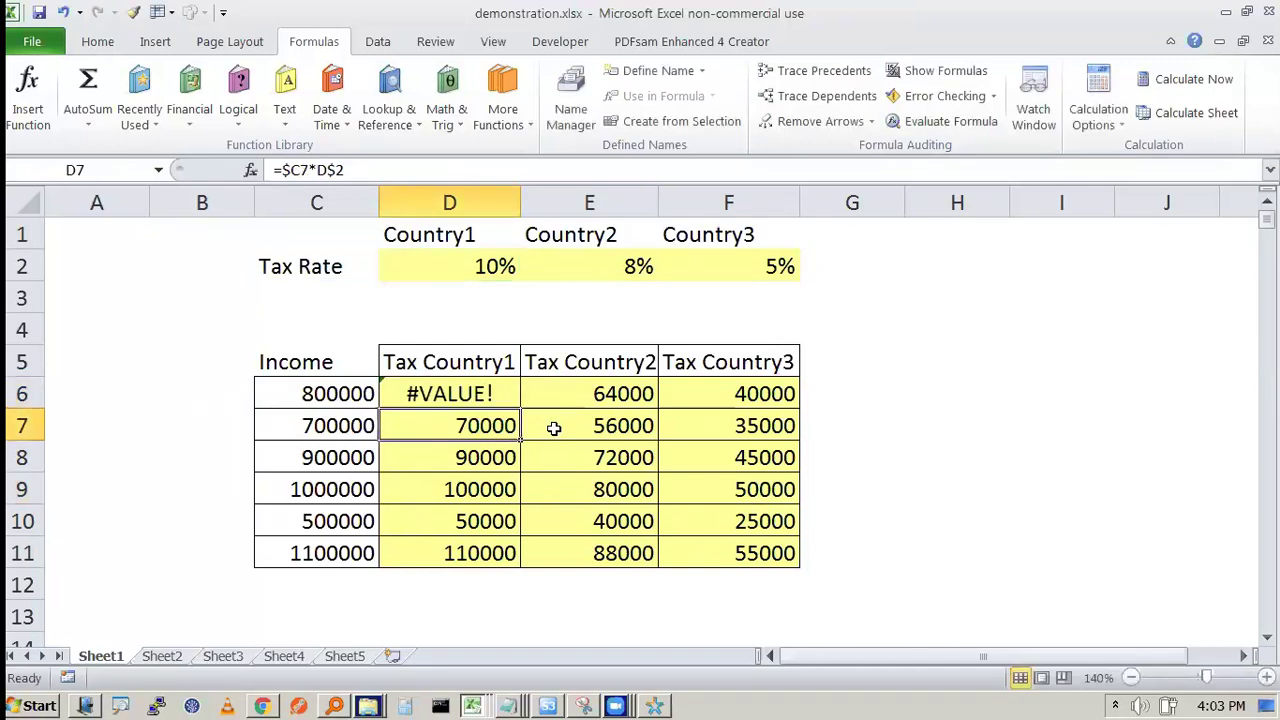
# Step: Point the first reference of the D6 formula to the income in C6, making it =$C$6*D$2
pyautogui.doubleClick(505, 392)
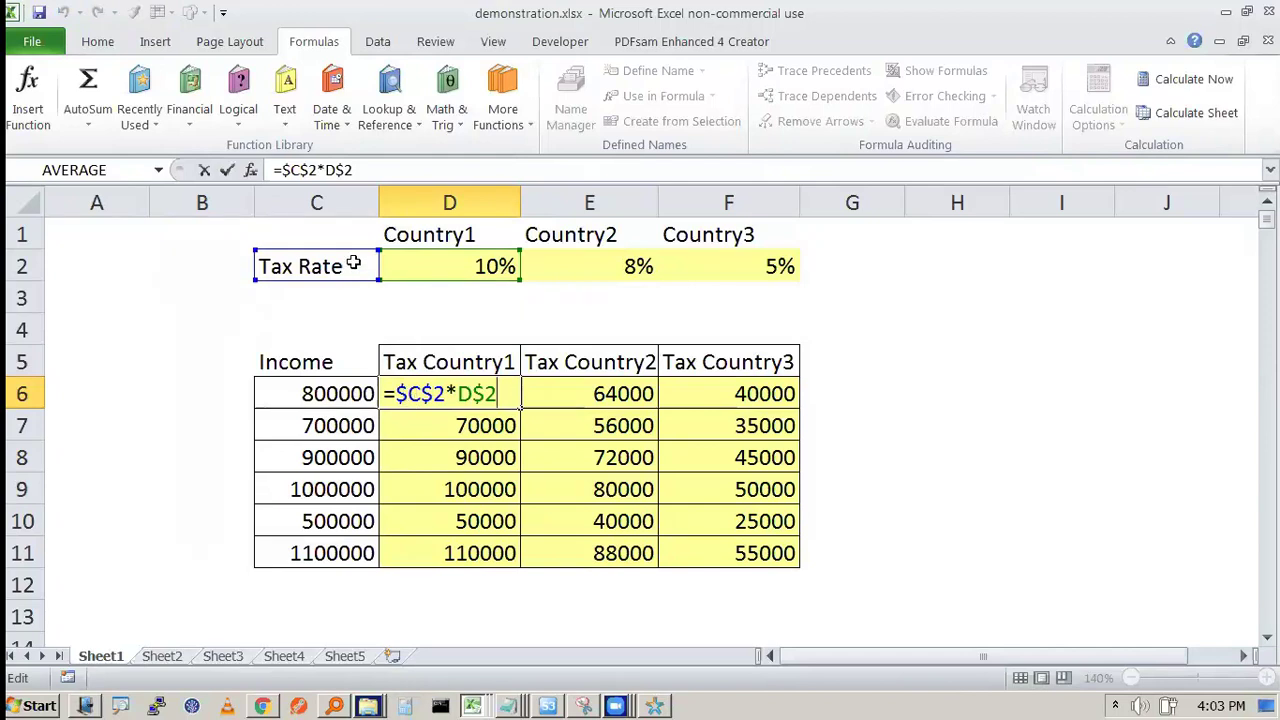
pyautogui.moveTo(353, 253); pyautogui.dragTo(337, 392)
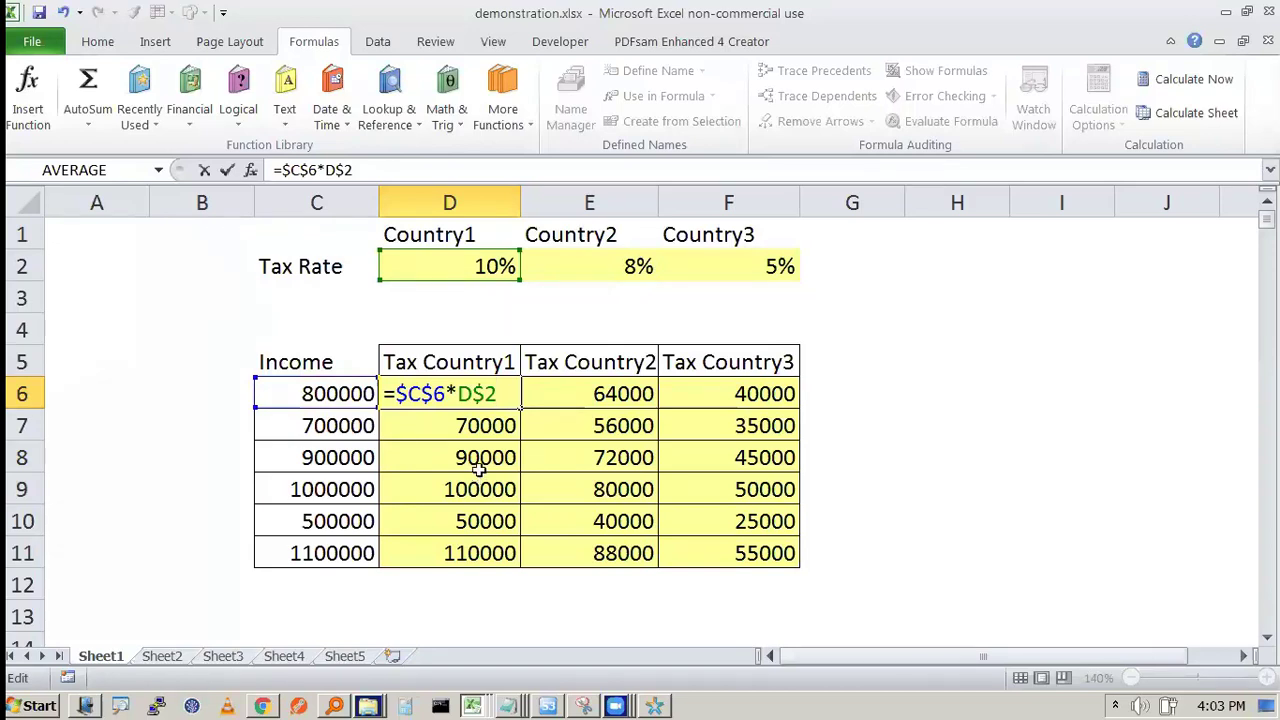
pyautogui.press('Tab')
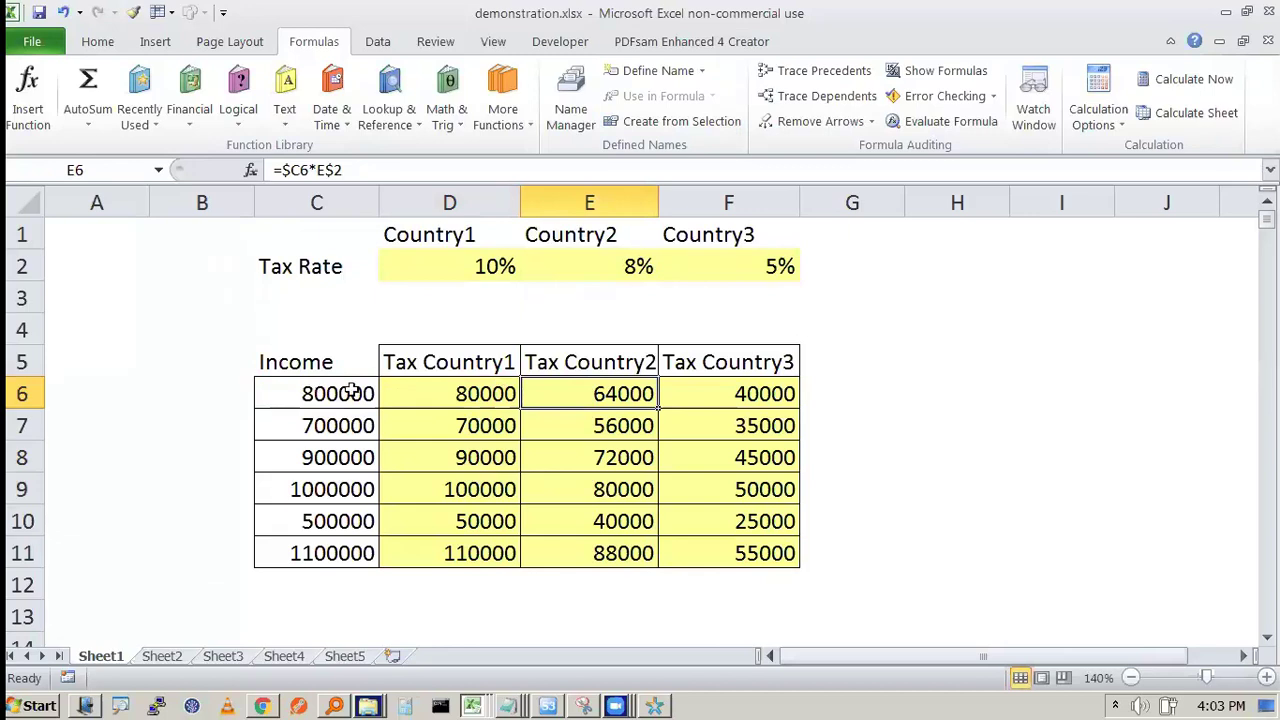
# Step: Check the references in D6 and fill its absolute-income formula across and down the tax table to F11
pyautogui.click(306, 400)
pyautogui.click(515, 400)
pyautogui.press('F2')
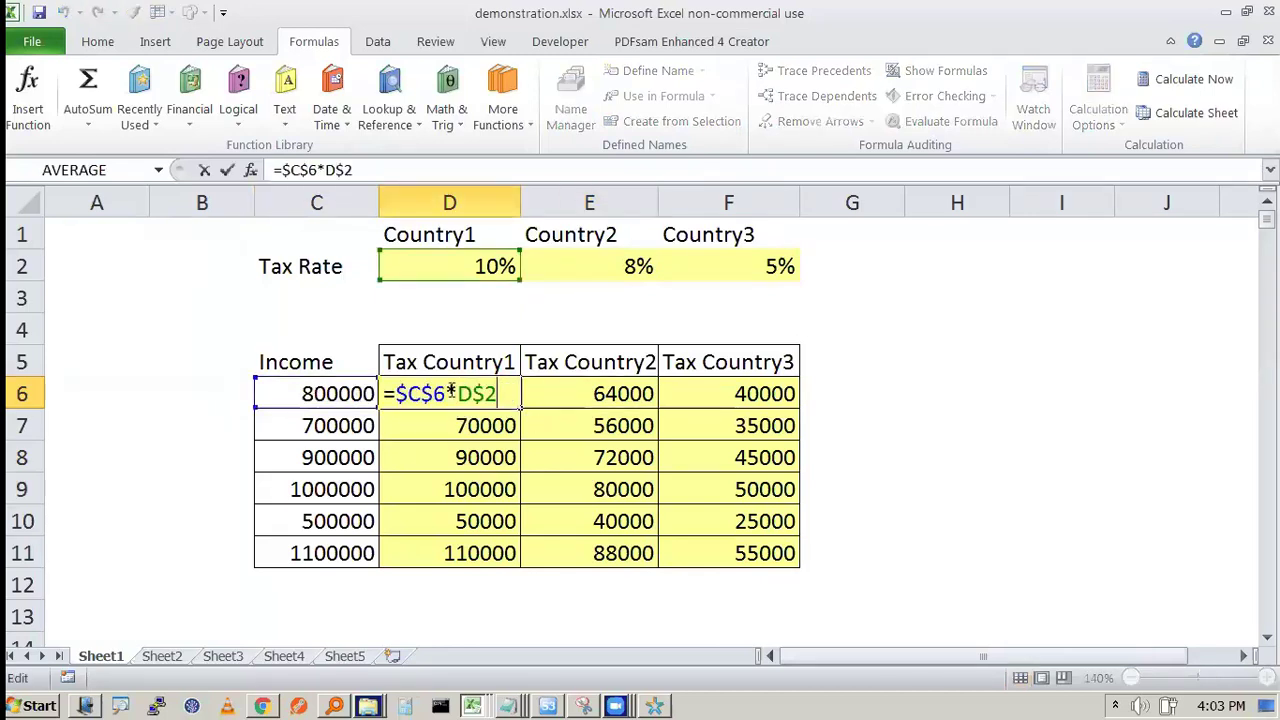
pyautogui.press('Escape')
pyautogui.moveTo(519, 409); pyautogui.dragTo(800, 568)
pyautogui.click(930, 552)
# Step: Trace the precedents of E7, circle the Country2 tax rate and the income in C6, and remove the arrows
pyautogui.click(606, 432)
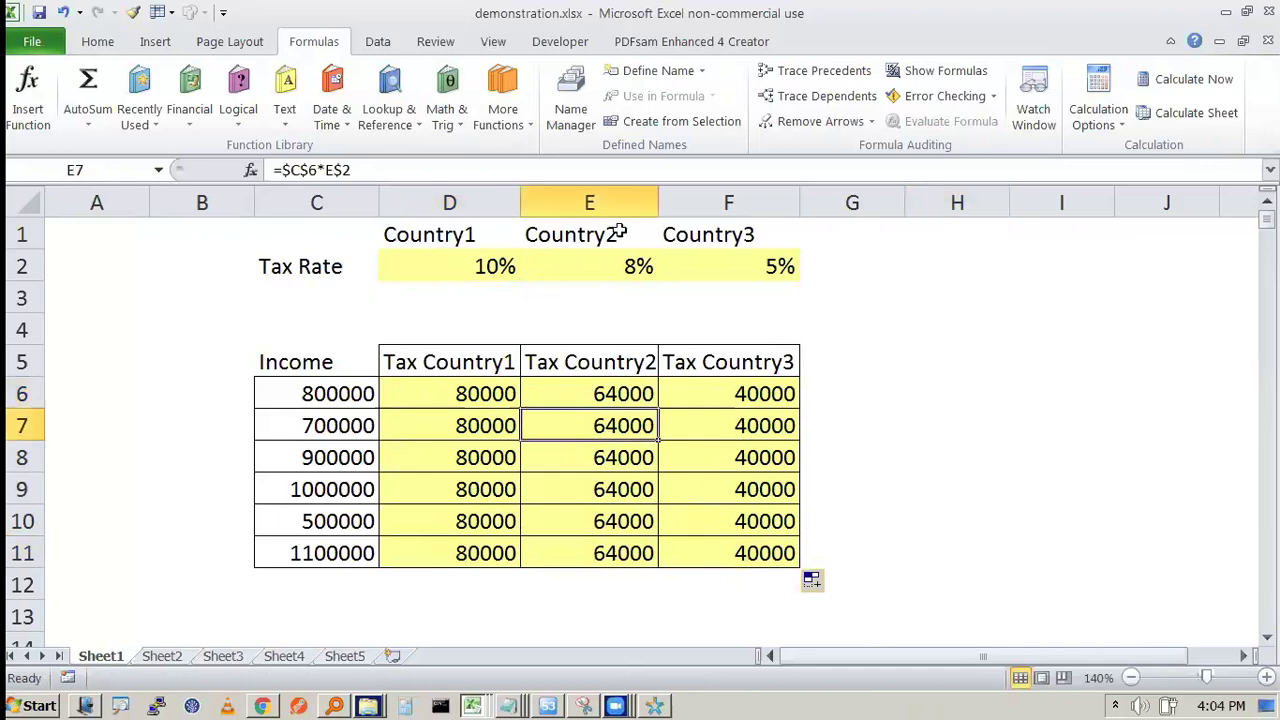
pyautogui.click(826, 82)
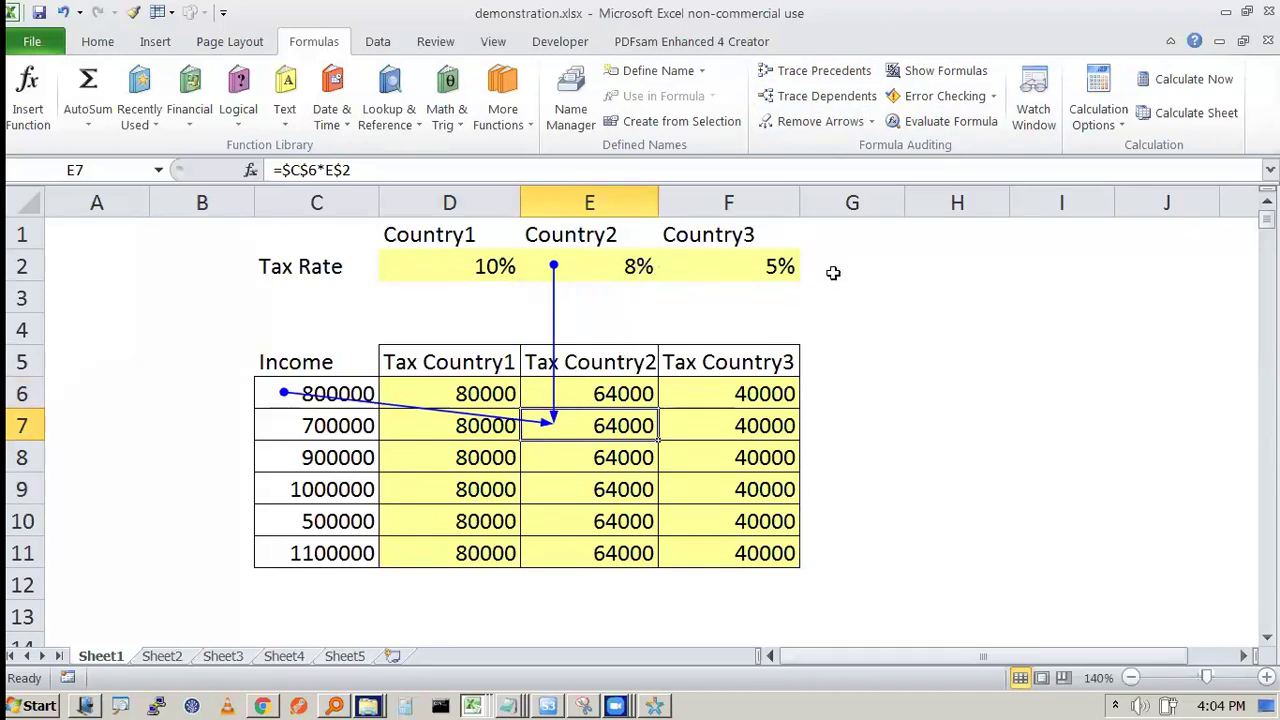
pyautogui.moveTo(642, 242)
pyautogui.mouseDown()
pyautogui.moveTo(628, 288)
pyautogui.moveTo(641, 250)
pyautogui.mouseUp()
pyautogui.moveTo(347, 383)
pyautogui.mouseDown()
pyautogui.moveTo(376, 408)
pyautogui.moveTo(338, 370)
pyautogui.mouseUp()
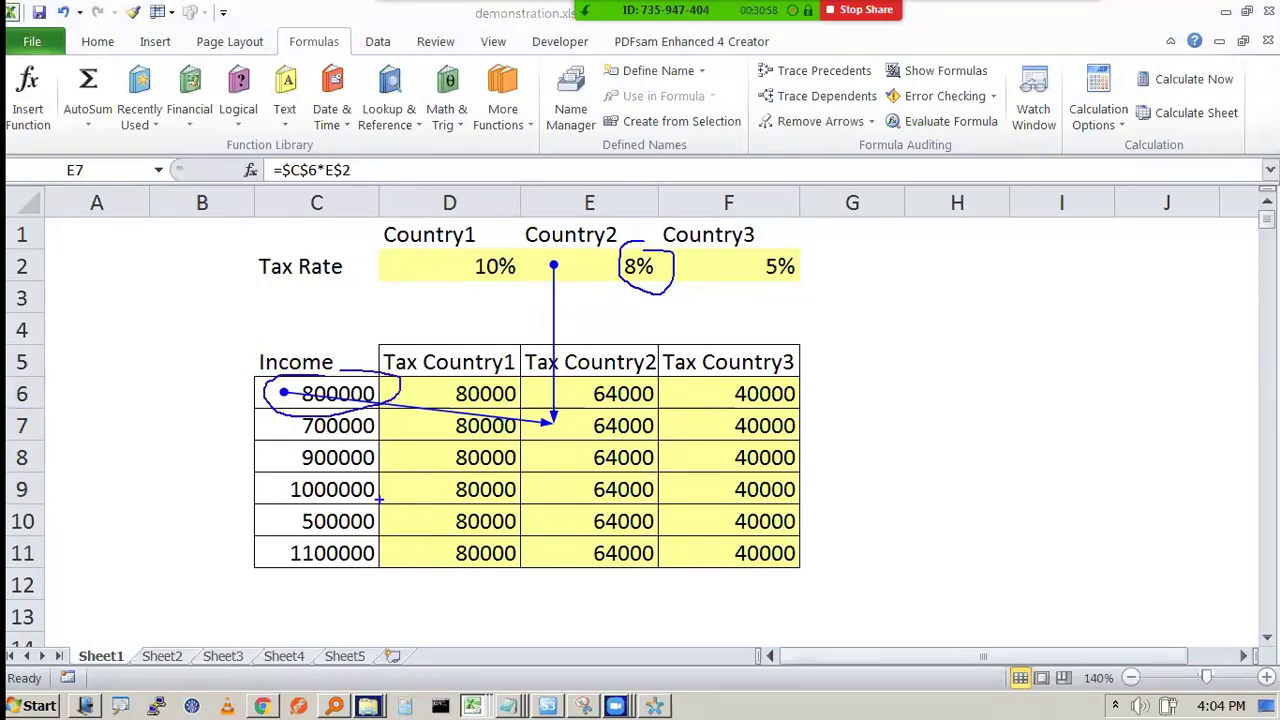
pyautogui.press('Escape')
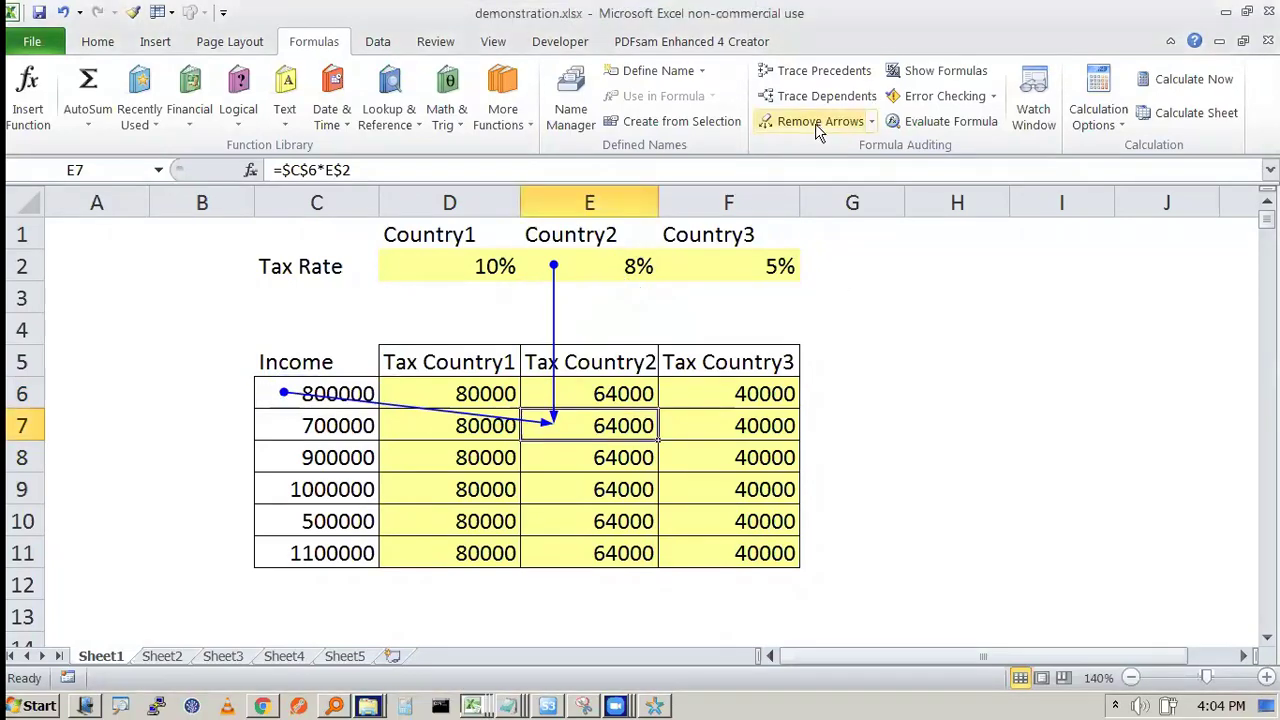
pyautogui.click(815, 123)
# Step: Open the D6 formula and annotate how its absolute $C$6 reference behaves when filled down and across
pyautogui.click(450, 394)
pyautogui.press('F2')
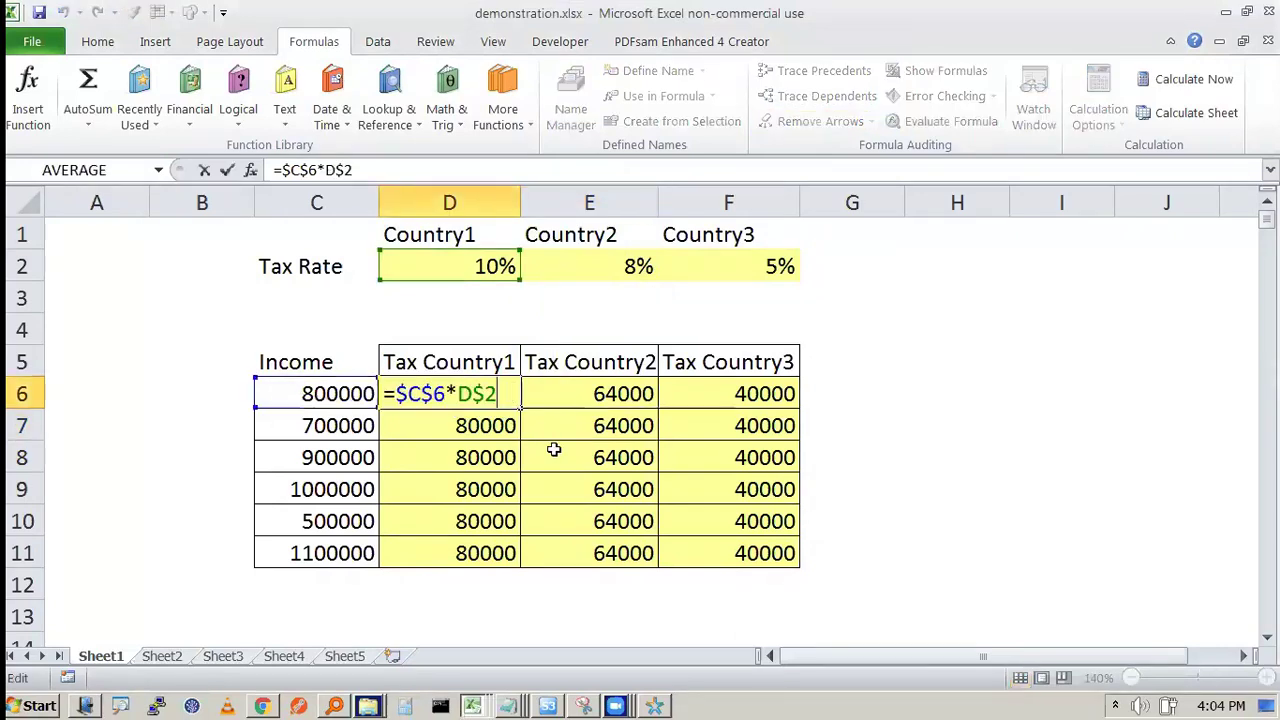
pyautogui.moveTo(426, 374)
pyautogui.mouseDown()
pyautogui.moveTo(392, 384)
pyautogui.moveTo(452, 412)
pyautogui.moveTo(386, 364)
pyautogui.mouseUp()
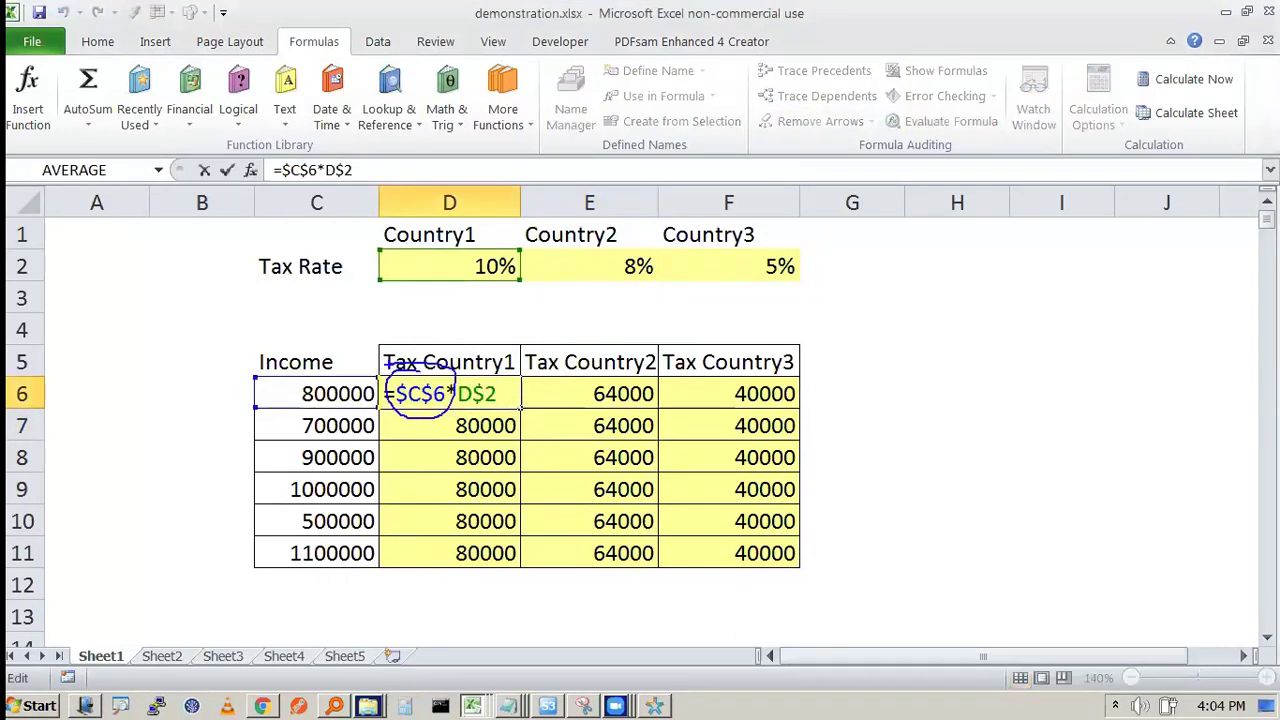
pyautogui.moveTo(322, 413)
pyautogui.mouseDown()
pyautogui.moveTo(381, 397)
pyautogui.moveTo(340, 411)
pyautogui.mouseUp()
pyautogui.moveTo(440, 410)
pyautogui.mouseDown()
pyautogui.moveTo(420, 514)
pyautogui.moveTo(444, 526)
pyautogui.mouseUp()
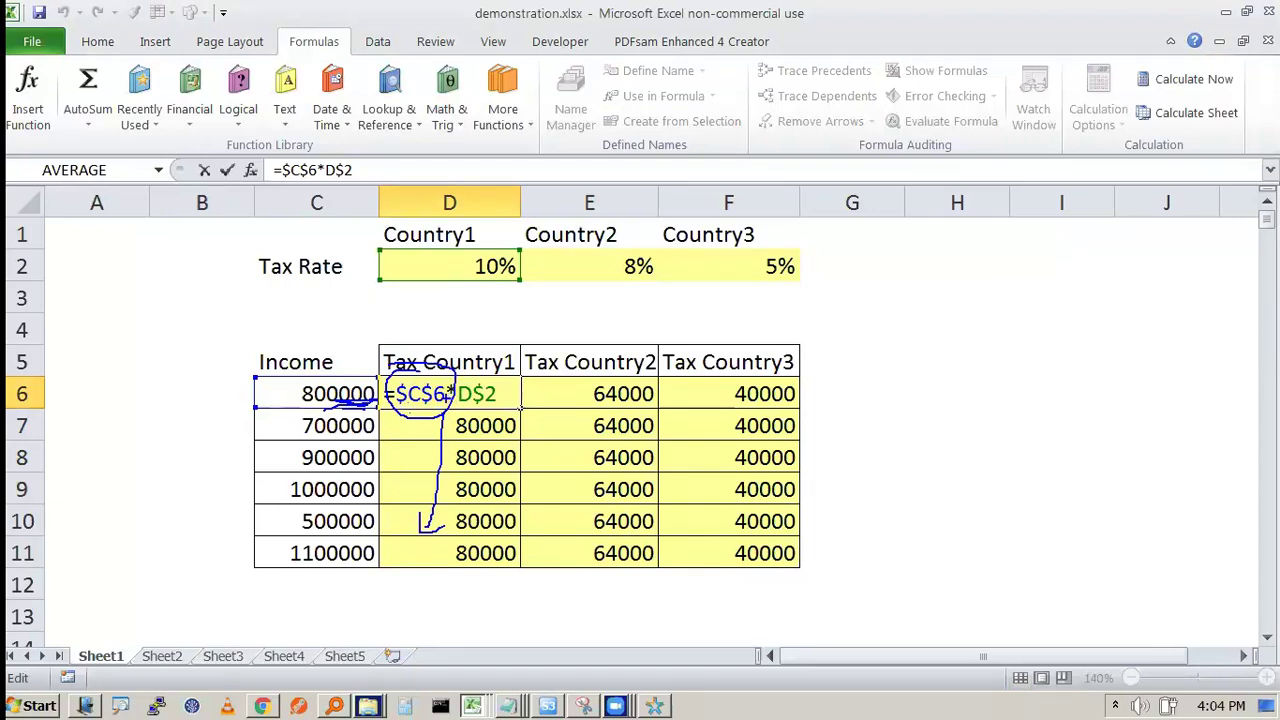
pyautogui.moveTo(465, 345); pyautogui.dragTo(598, 326)
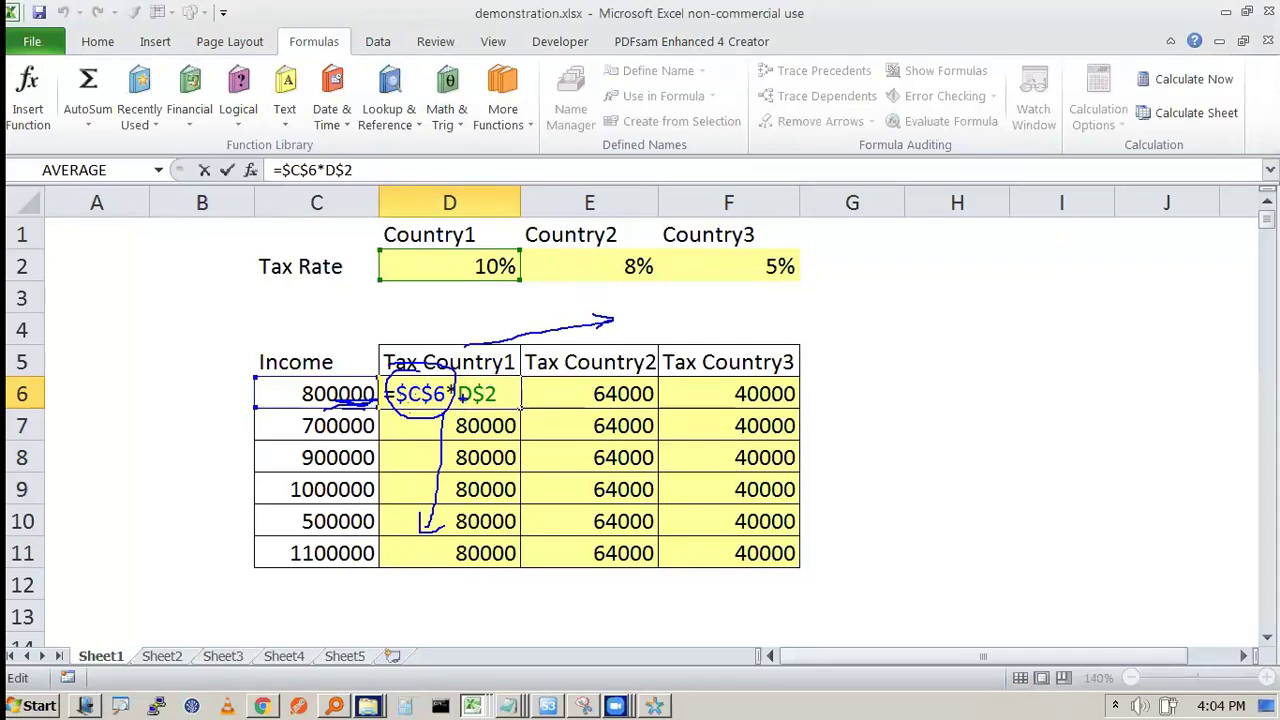
pyautogui.press('Escape')
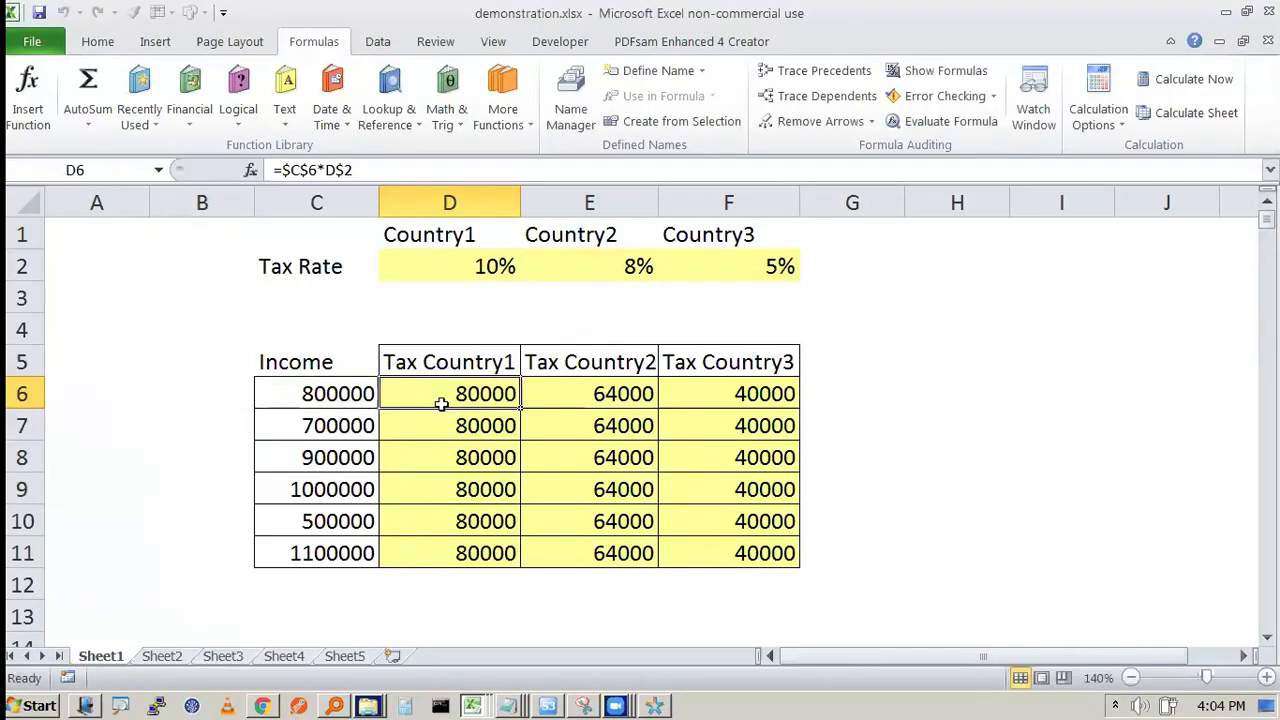
# Step: Change the D6 formula to =$C6*D$2 and fill it across and down the tax table to F11
pyautogui.click(437, 396)
pyautogui.press('BackSpace')
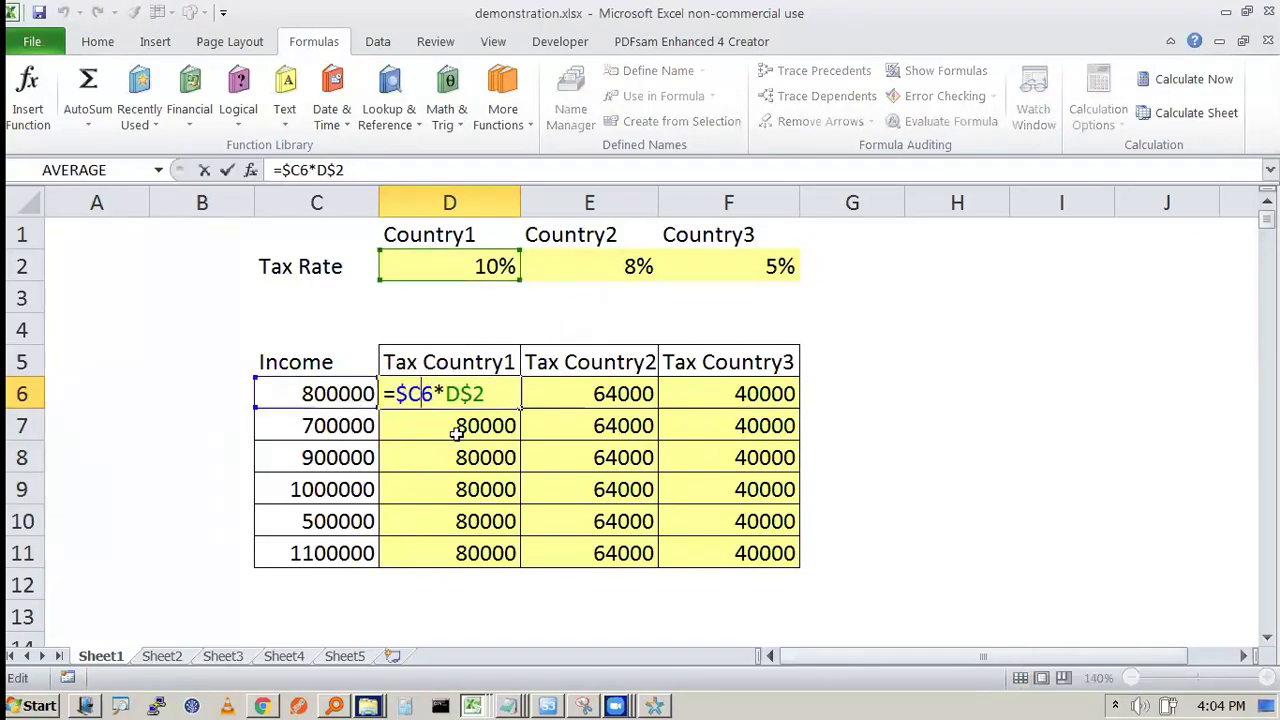
pyautogui.press('Return')
pyautogui.click(508, 390)
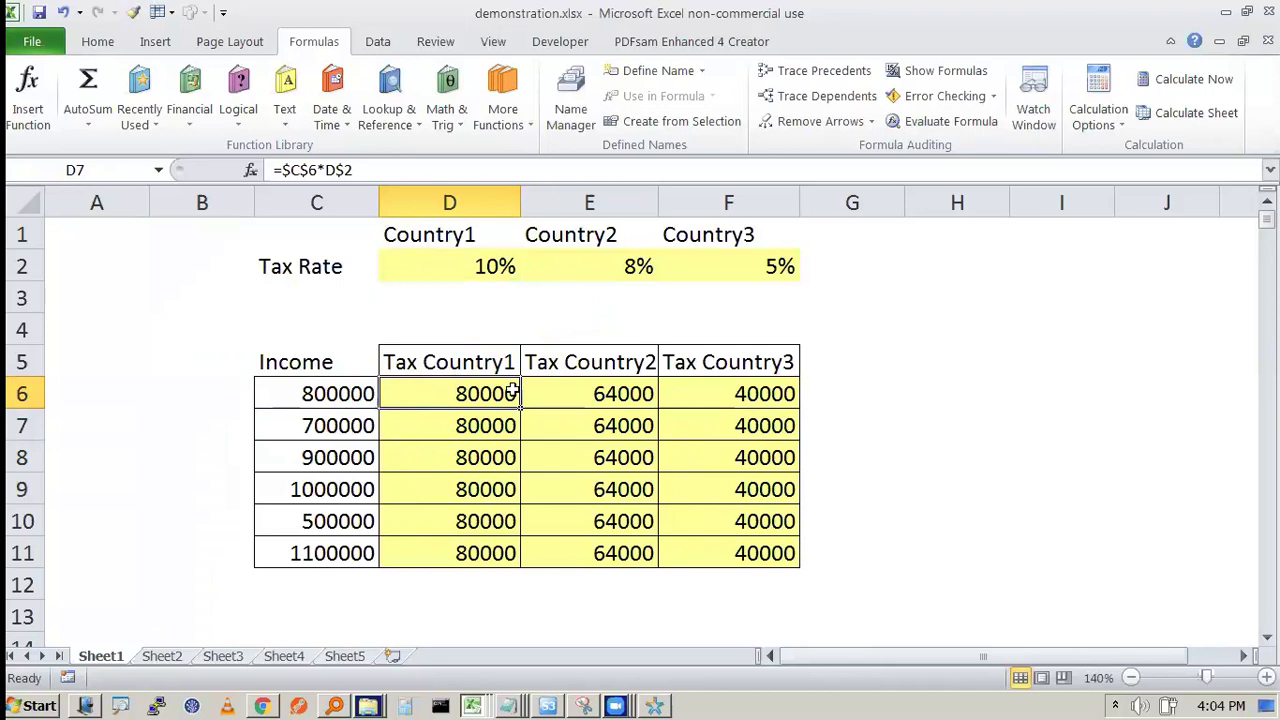
pyautogui.moveTo(523, 408); pyautogui.dragTo(795, 572)
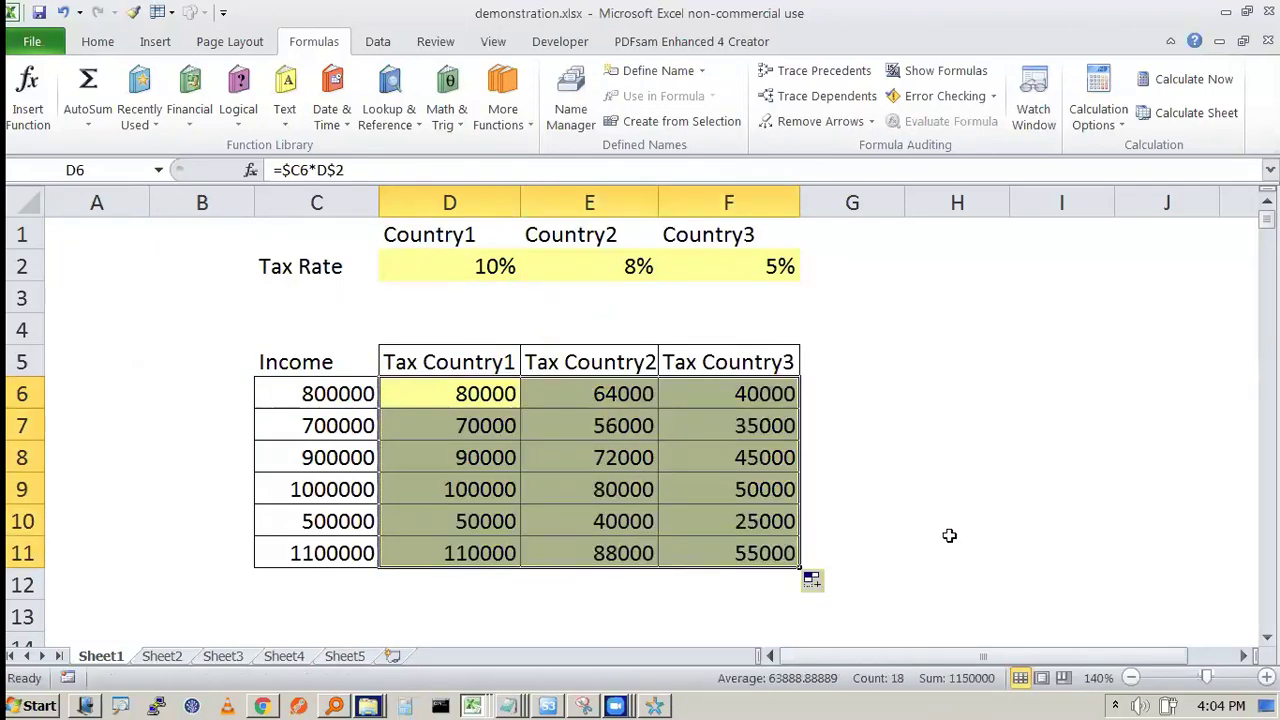
# Step: Check the references in D9 and trace the precedents of D9 and E9
pyautogui.doubleClick(505, 488)
pyautogui.press('Escape')
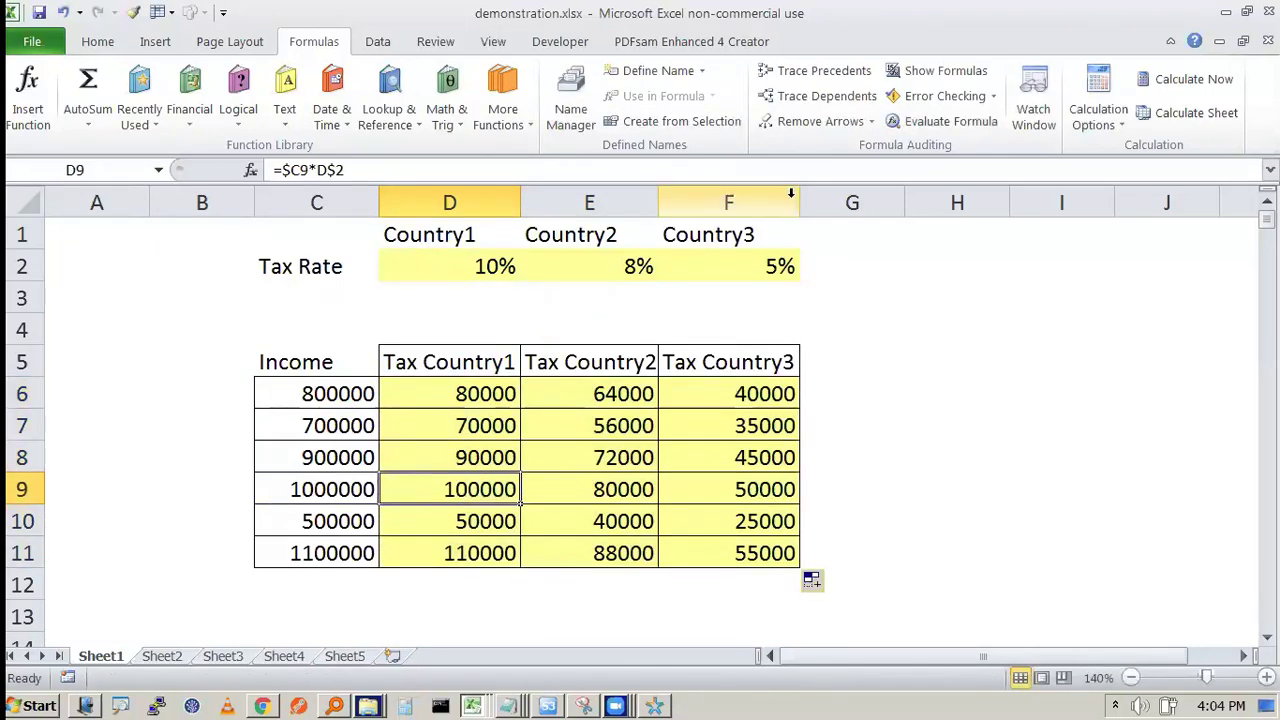
pyautogui.click(825, 70)
pyautogui.click(608, 488)
pyautogui.click(785, 70)
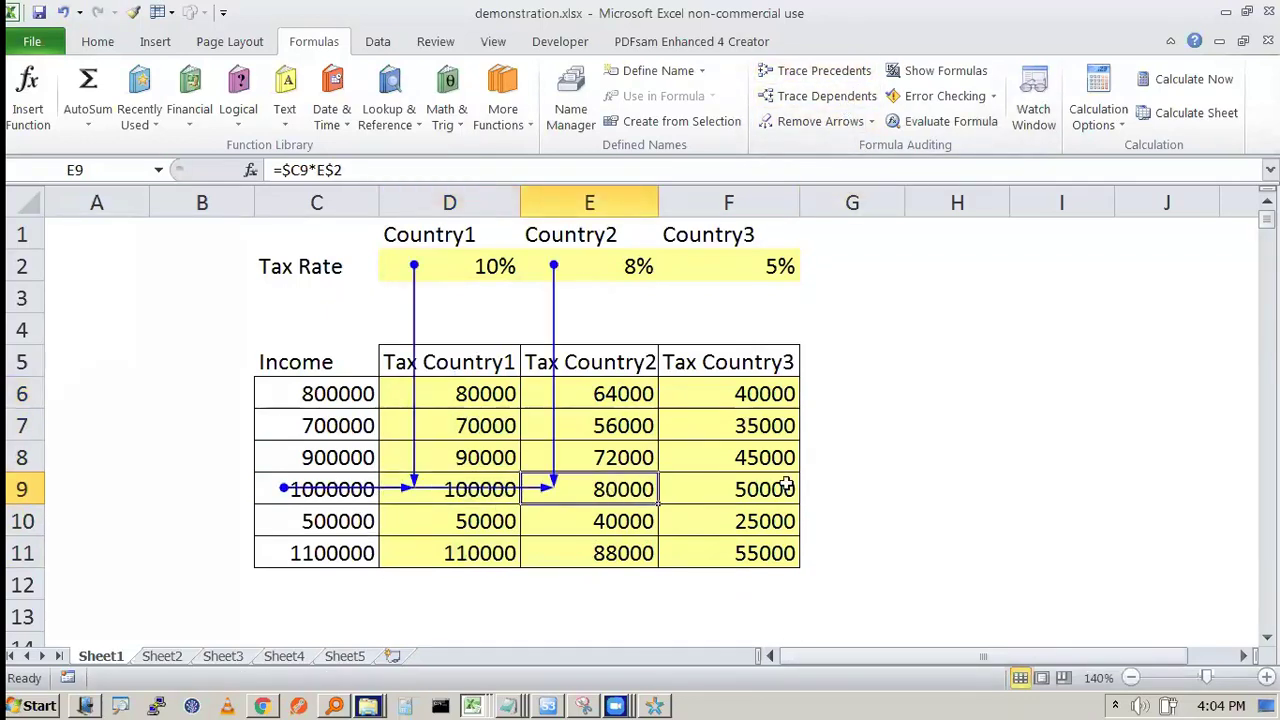
# Step: Trace the precedents of F11 and remove all trace arrows
pyautogui.click(757, 560)
pyautogui.click(810, 72)
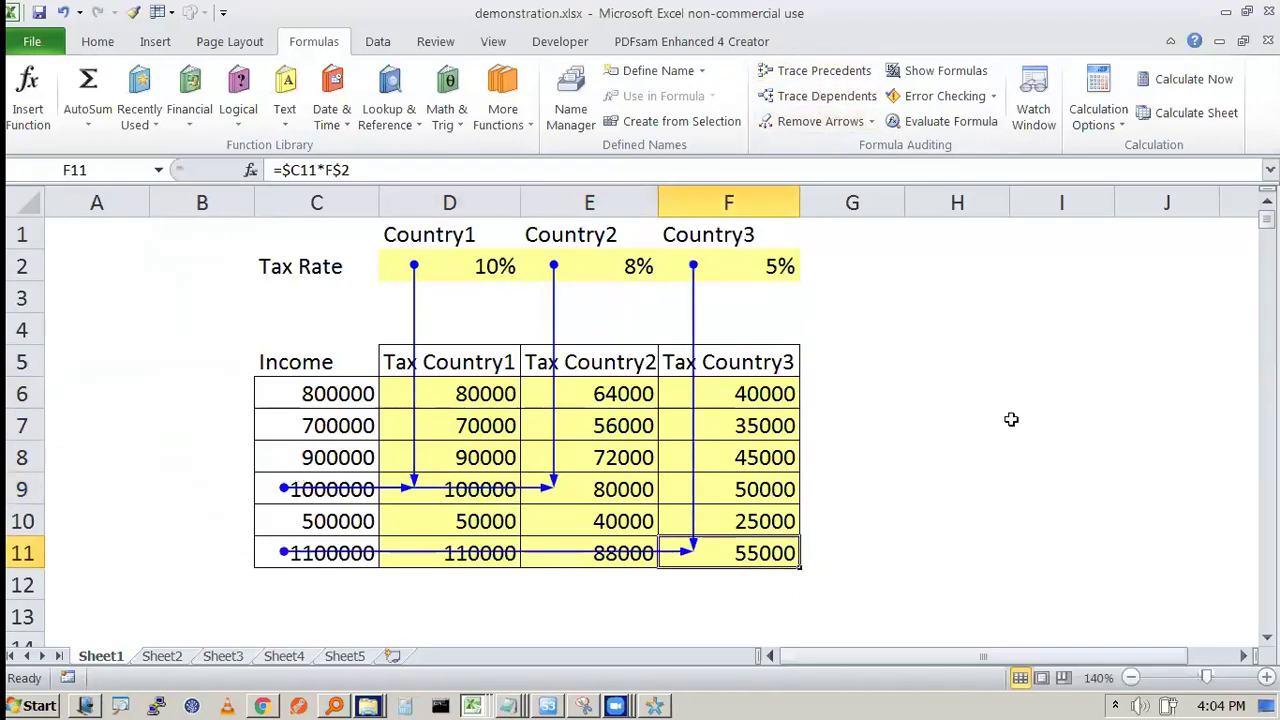
pyautogui.click(819, 121)
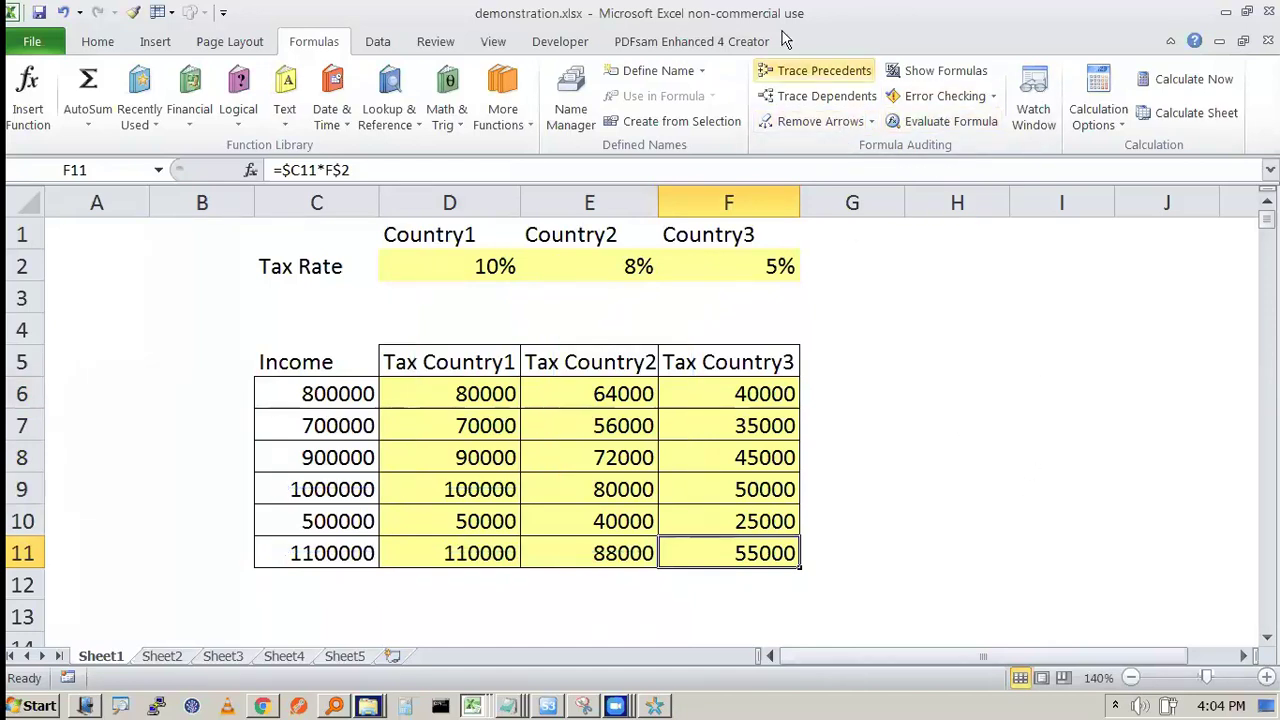
# Step: Open the D6 formula, annotate its $C6 and D$2 references, and leave the cell without changes
pyautogui.doubleClick(512, 400)
pyautogui.moveTo(404, 370)
pyautogui.mouseDown()
pyautogui.moveTo(392, 405)
pyautogui.moveTo(425, 357)
pyautogui.mouseUp()
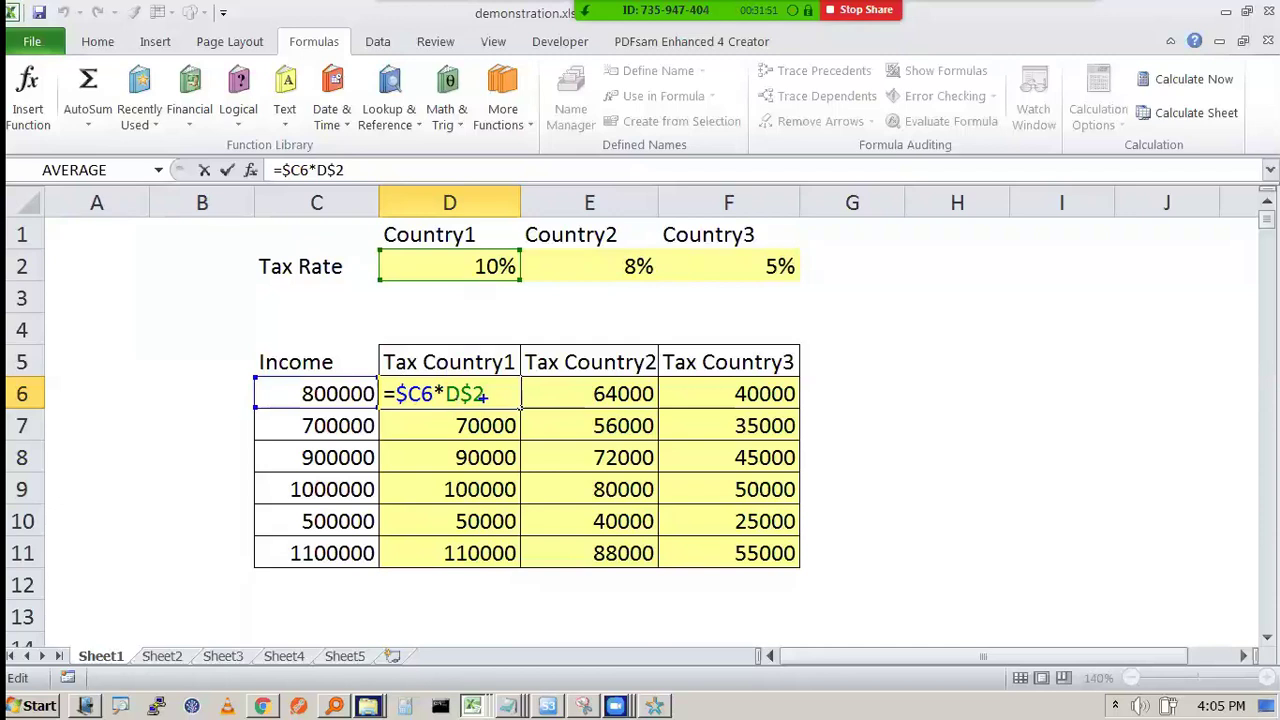
pyautogui.moveTo(473, 383)
pyautogui.mouseDown()
pyautogui.moveTo(446, 408)
pyautogui.moveTo(450, 392)
pyautogui.moveTo(400, 402)
pyautogui.moveTo(418, 372)
pyautogui.mouseUp()
pyautogui.press('Escape')
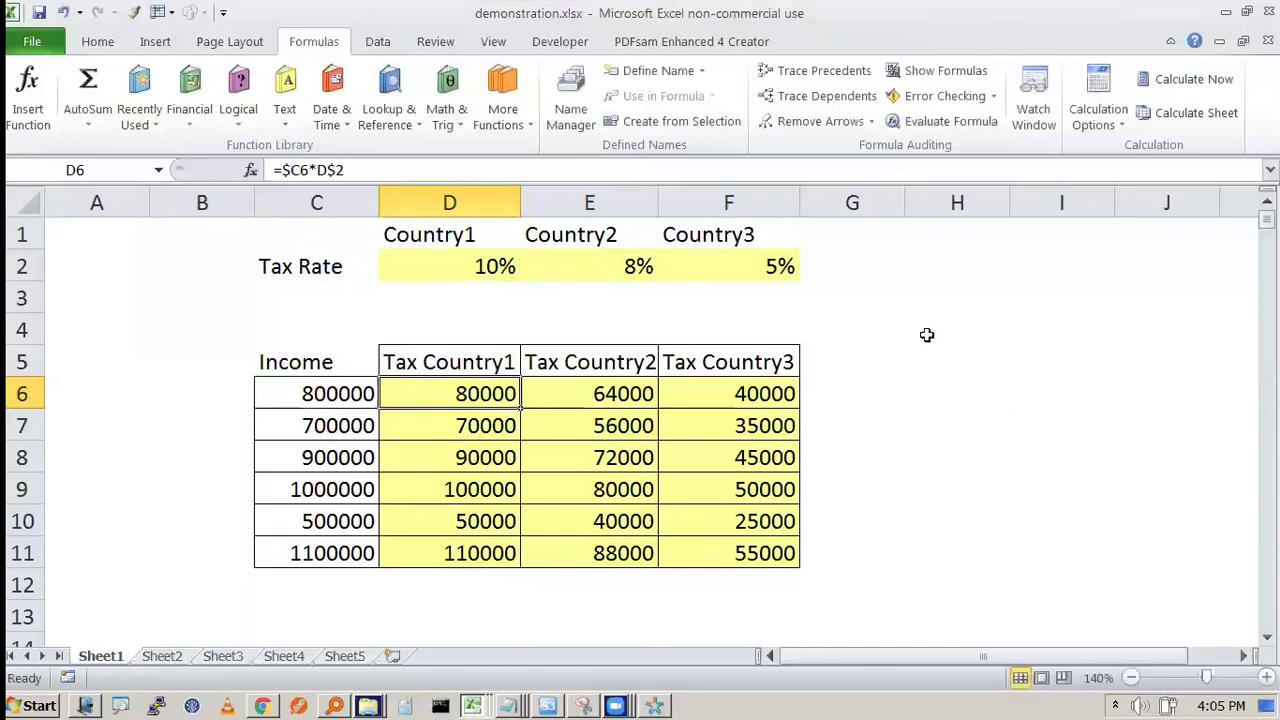
pyautogui.click(926, 333)
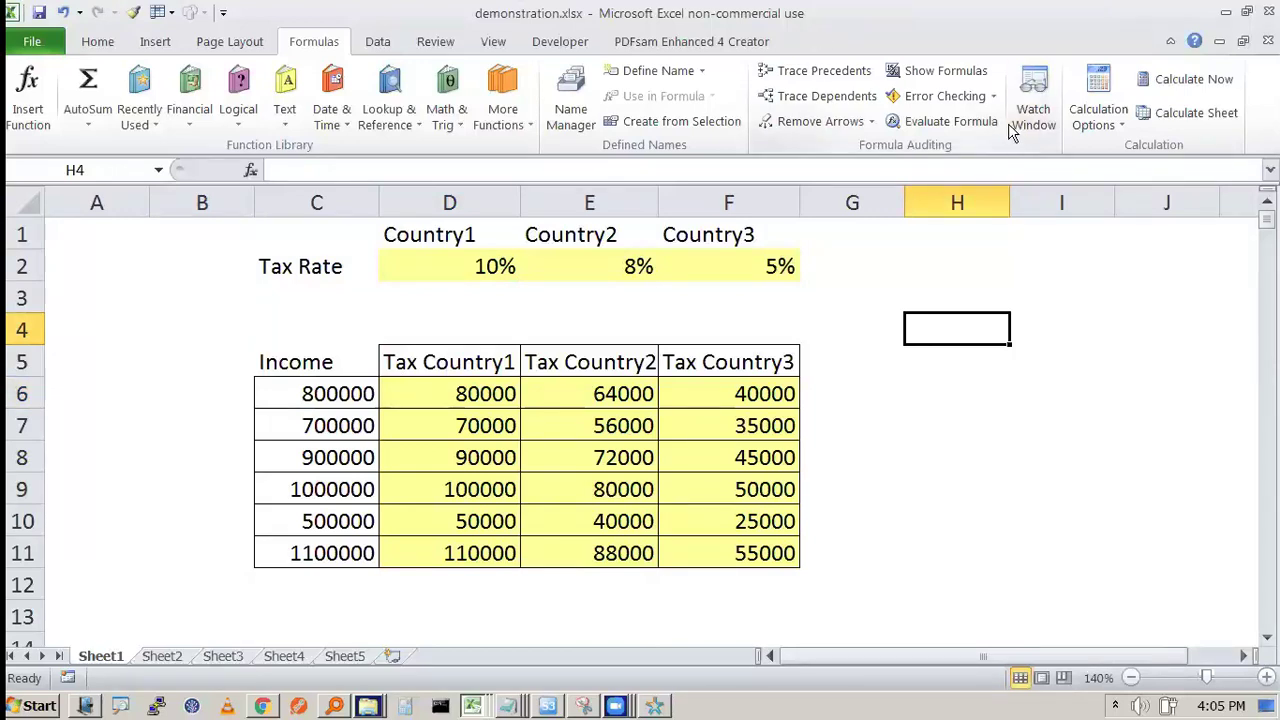
# Step: Clear all tax formulas from D6:F11
pyautogui.click(463, 393)
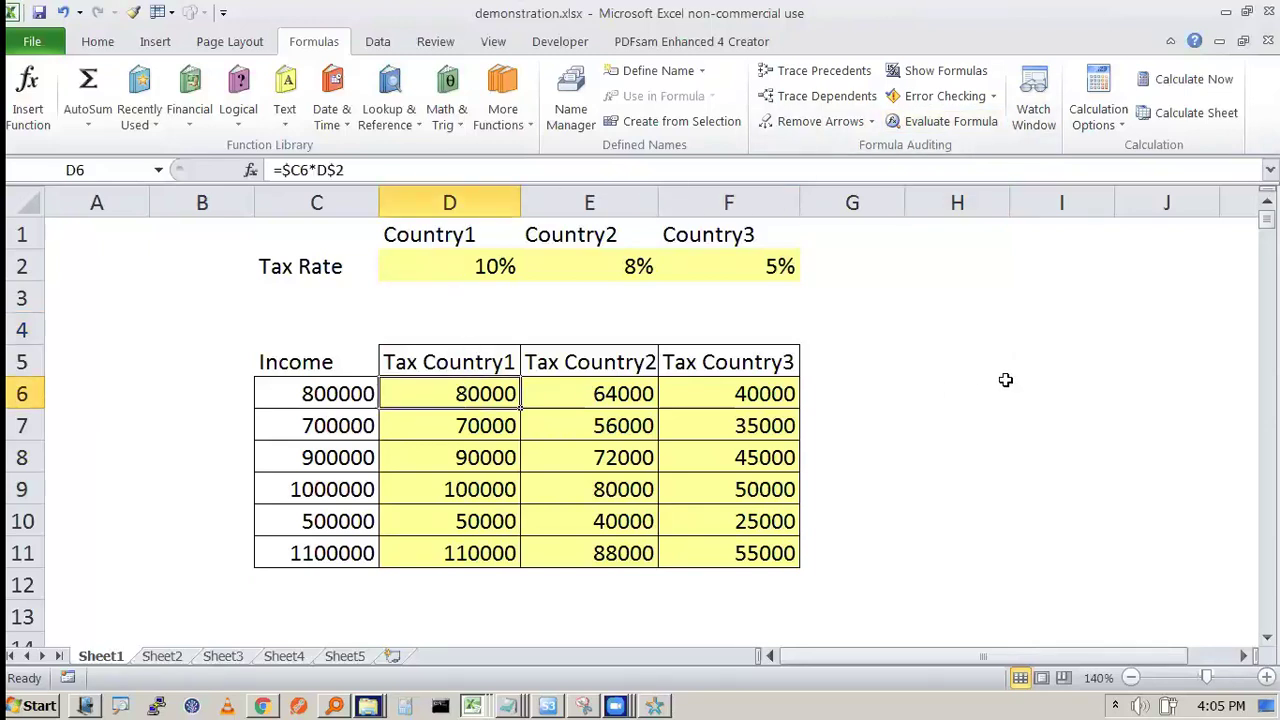
pyautogui.hotkey('shift', 'Right')
pyautogui.hotkey('shift', 'Down')
pyautogui.hotkey('shift', 'Down')
pyautogui.hotkey('shift', 'Down')
pyautogui.hotkey('shift', 'Down')
pyautogui.hotkey('shift', 'Down')
pyautogui.hotkey('shift', 'Right')
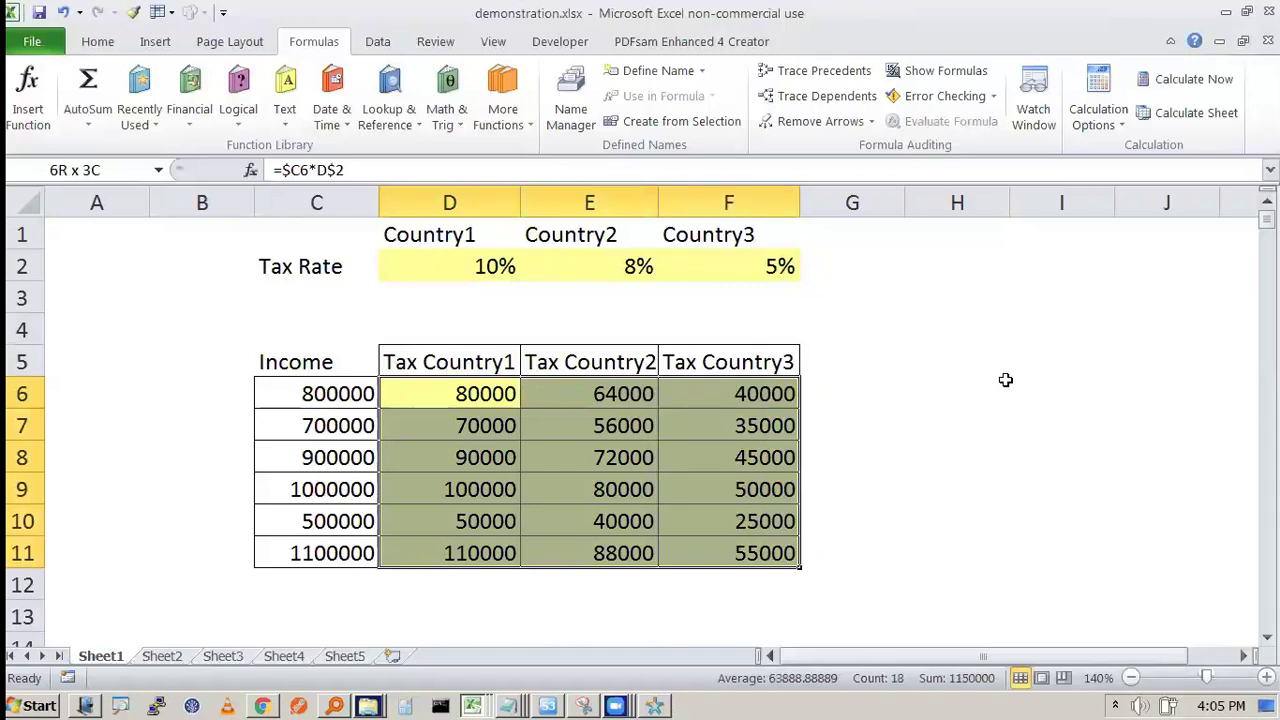
pyautogui.press('Delete')
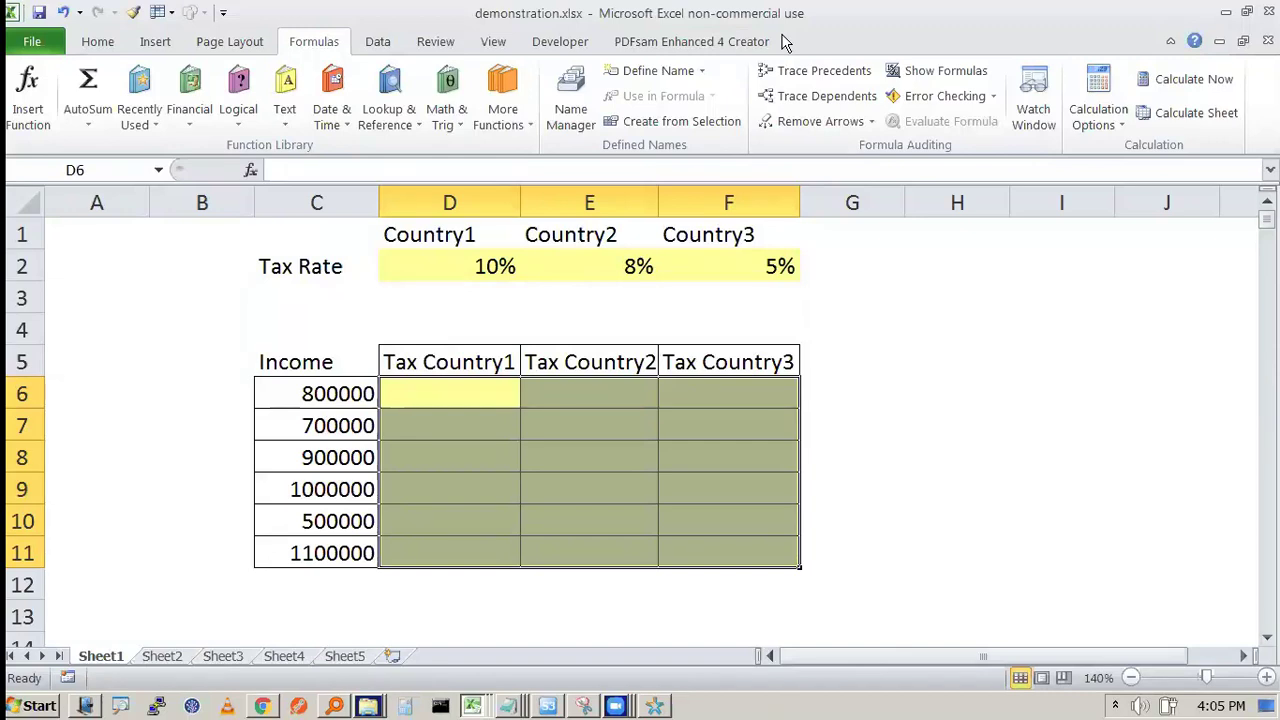
# Step: Circle D6, the income in C6 and the Country1 tax rate, and draw arrows for filling down and across
pyautogui.click(486, 394)
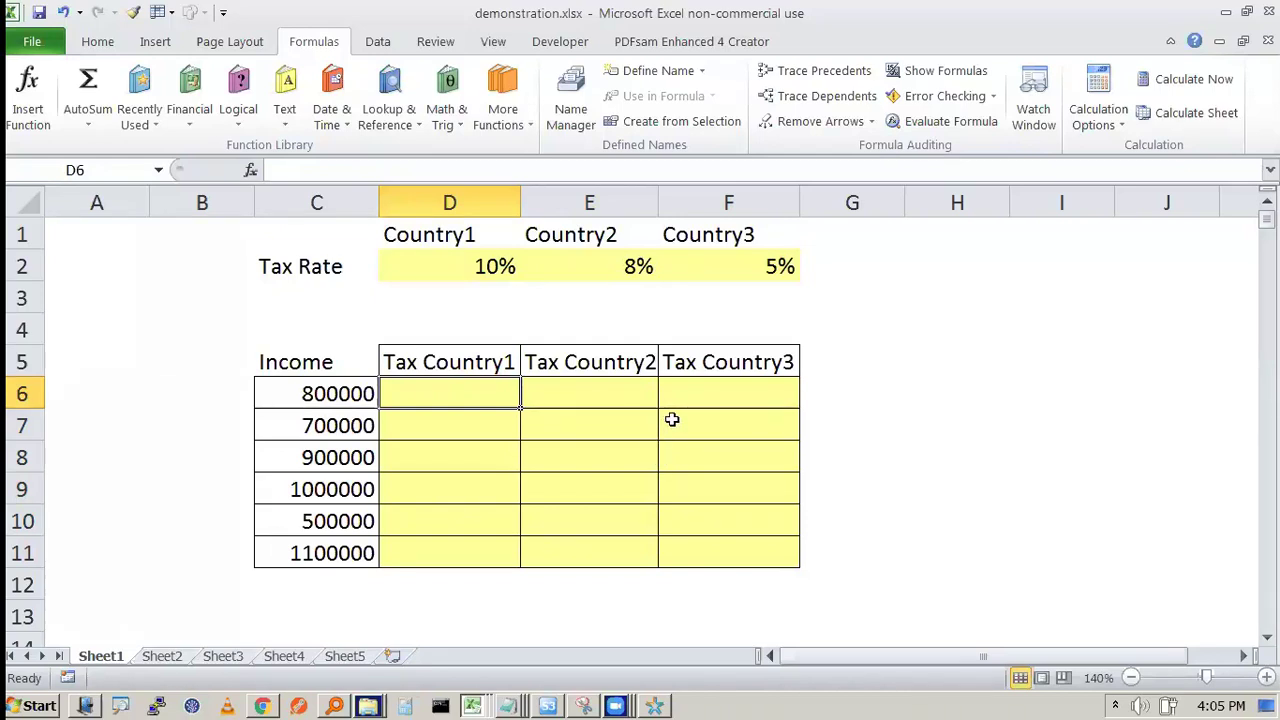
pyautogui.moveTo(464, 376)
pyautogui.mouseDown()
pyautogui.moveTo(420, 378)
pyautogui.moveTo(498, 384)
pyautogui.moveTo(466, 376)
pyautogui.mouseUp()
pyautogui.moveTo(324, 382)
pyautogui.mouseDown()
pyautogui.moveTo(286, 405)
pyautogui.moveTo(360, 410)
pyautogui.moveTo(478, 262)
pyautogui.moveTo(512, 244)
pyautogui.moveTo(466, 268)
pyautogui.moveTo(508, 240)
pyautogui.mouseUp()
pyautogui.moveTo(520, 408); pyautogui.dragTo(512, 541)
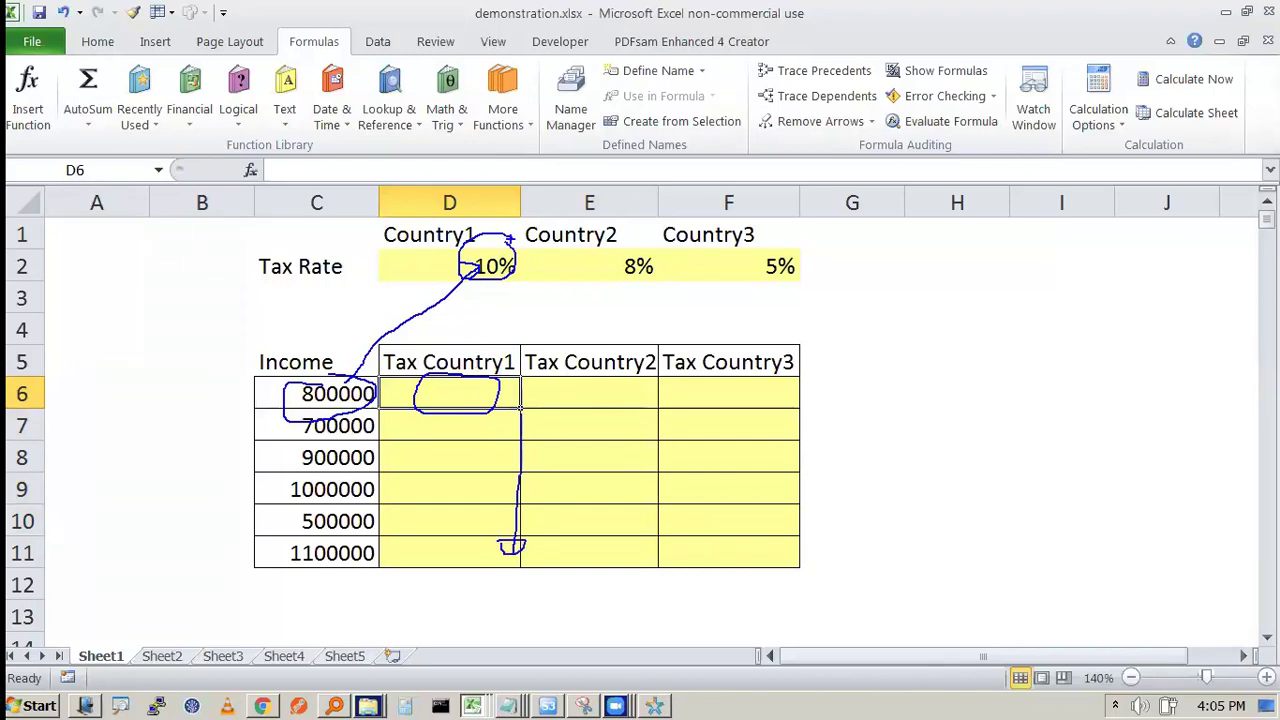
pyautogui.moveTo(486, 289); pyautogui.dragTo(493, 283)
pyautogui.moveTo(555, 404); pyautogui.dragTo(736, 410)
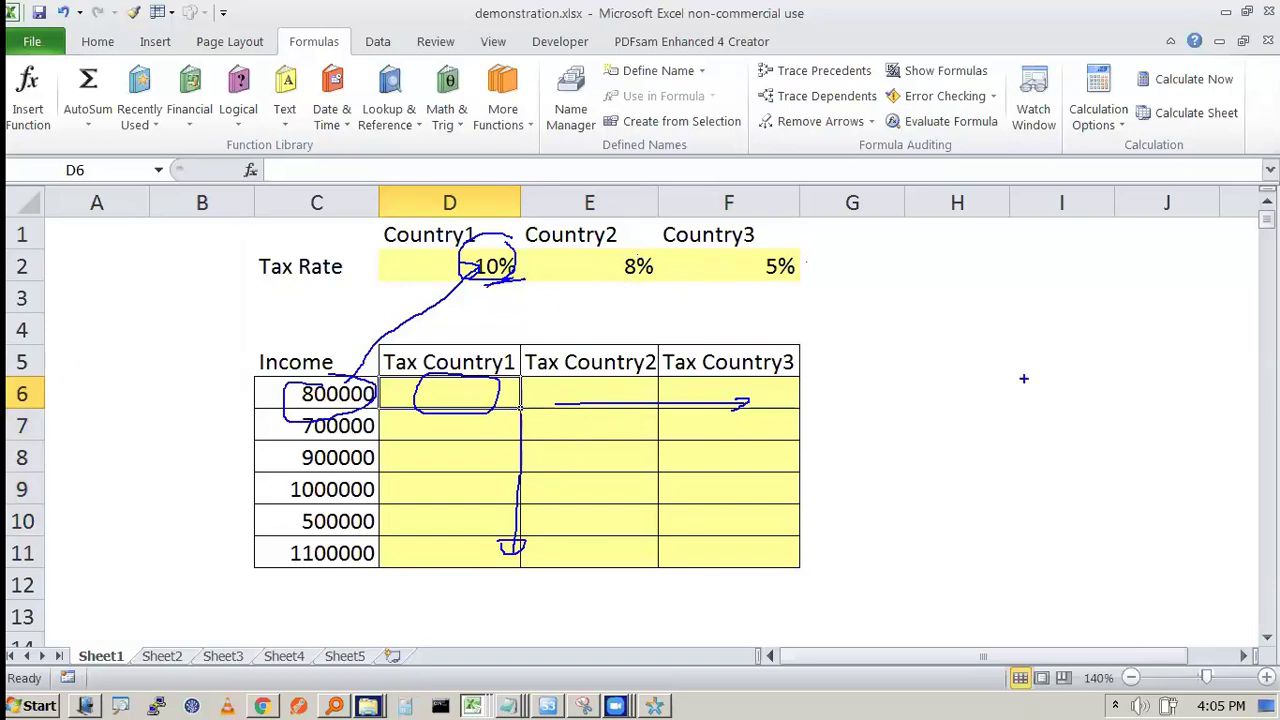
# Step: Handwrite D$2 beside the table and draw arcs linking columns D, E and F
pyautogui.moveTo(932, 296)
pyautogui.mouseDown()
pyautogui.moveTo(932, 334)
pyautogui.moveTo(950, 334)
pyautogui.mouseUp()
pyautogui.moveTo(1002, 300)
pyautogui.mouseDown()
pyautogui.moveTo(985, 305)
pyautogui.moveTo(980, 332)
pyautogui.mouseUp()
pyautogui.moveTo(992, 293); pyautogui.dragTo(992, 358)
pyautogui.moveTo(1024, 306)
pyautogui.mouseDown()
pyautogui.moveTo(1044, 312)
pyautogui.moveTo(1046, 338)
pyautogui.mouseUp()
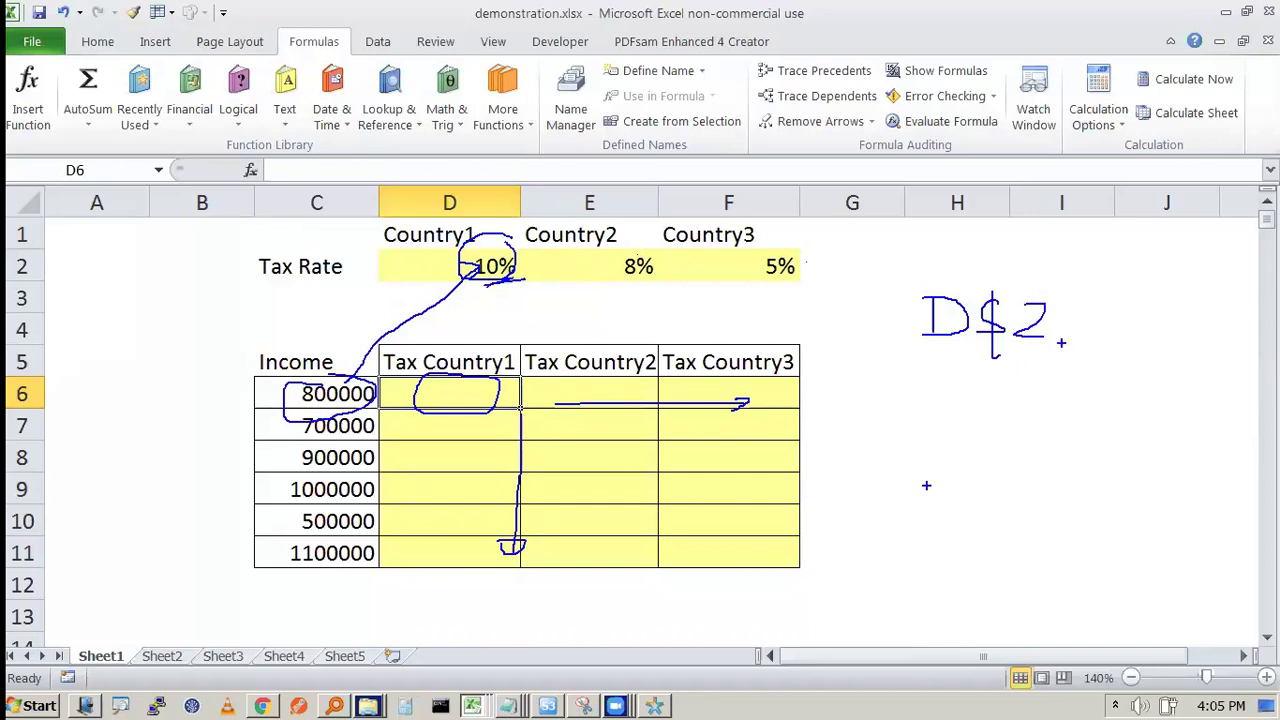
pyautogui.moveTo(495, 222)
pyautogui.mouseDown()
pyautogui.moveTo(600, 166)
pyautogui.moveTo(694, 162)
pyautogui.moveTo(776, 200)
pyautogui.mouseUp()
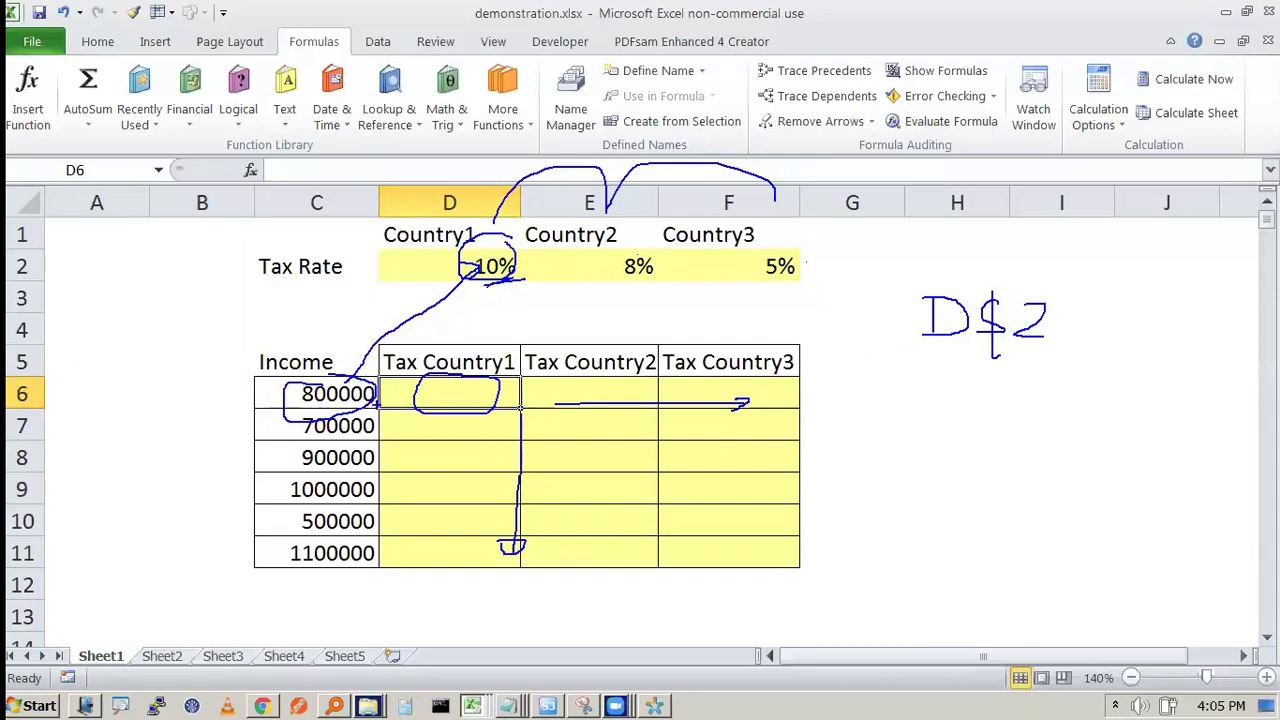
# Step: Redraw the fill arrows, circle column C, handwrite $C6 with $C circled, and clear all annotations
pyautogui.moveTo(518, 395)
pyautogui.mouseDown()
pyautogui.moveTo(530, 556)
pyautogui.moveTo(520, 550)
pyautogui.mouseUp()
pyautogui.moveTo(999, 430)
pyautogui.mouseDown()
pyautogui.moveTo(1014, 452)
pyautogui.moveTo(987, 447)
pyautogui.mouseUp()
pyautogui.moveTo(589, 404); pyautogui.dragTo(790, 412)
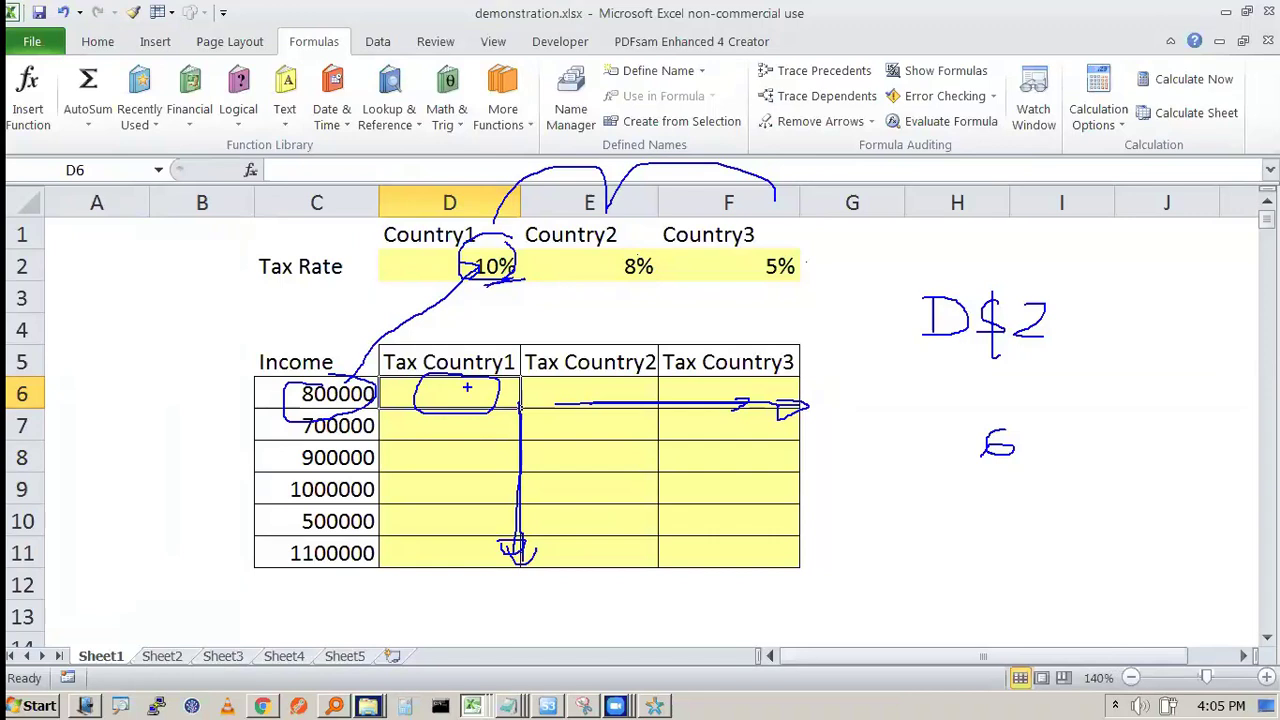
pyautogui.moveTo(324, 178)
pyautogui.mouseDown()
pyautogui.moveTo(304, 220)
pyautogui.moveTo(322, 177)
pyautogui.moveTo(386, 154)
pyautogui.moveTo(420, 190)
pyautogui.moveTo(434, 186)
pyautogui.mouseUp()
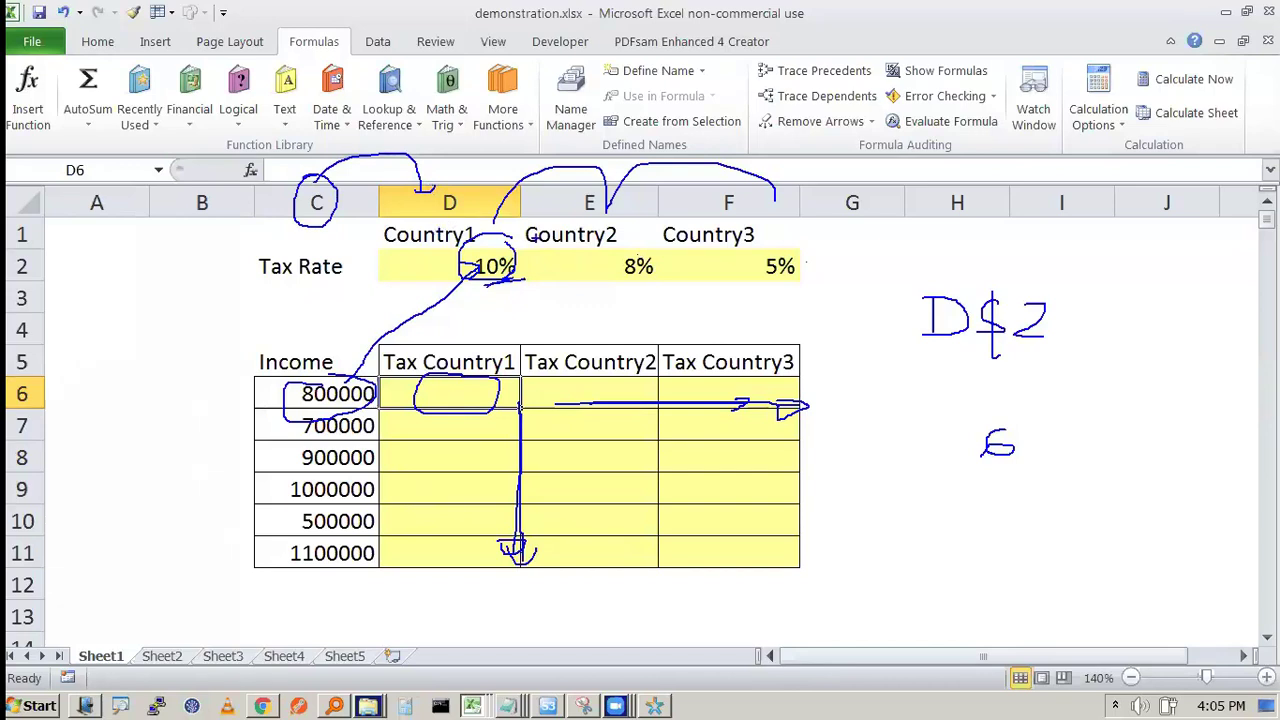
pyautogui.moveTo(954, 434)
pyautogui.mouseDown()
pyautogui.moveTo(952, 462)
pyautogui.moveTo(884, 468)
pyautogui.mouseUp()
pyautogui.moveTo(897, 412); pyautogui.dragTo(897, 484)
pyautogui.moveTo(946, 408)
pyautogui.mouseDown()
pyautogui.moveTo(900, 402)
pyautogui.moveTo(978, 486)
pyautogui.moveTo(944, 406)
pyautogui.mouseUp()
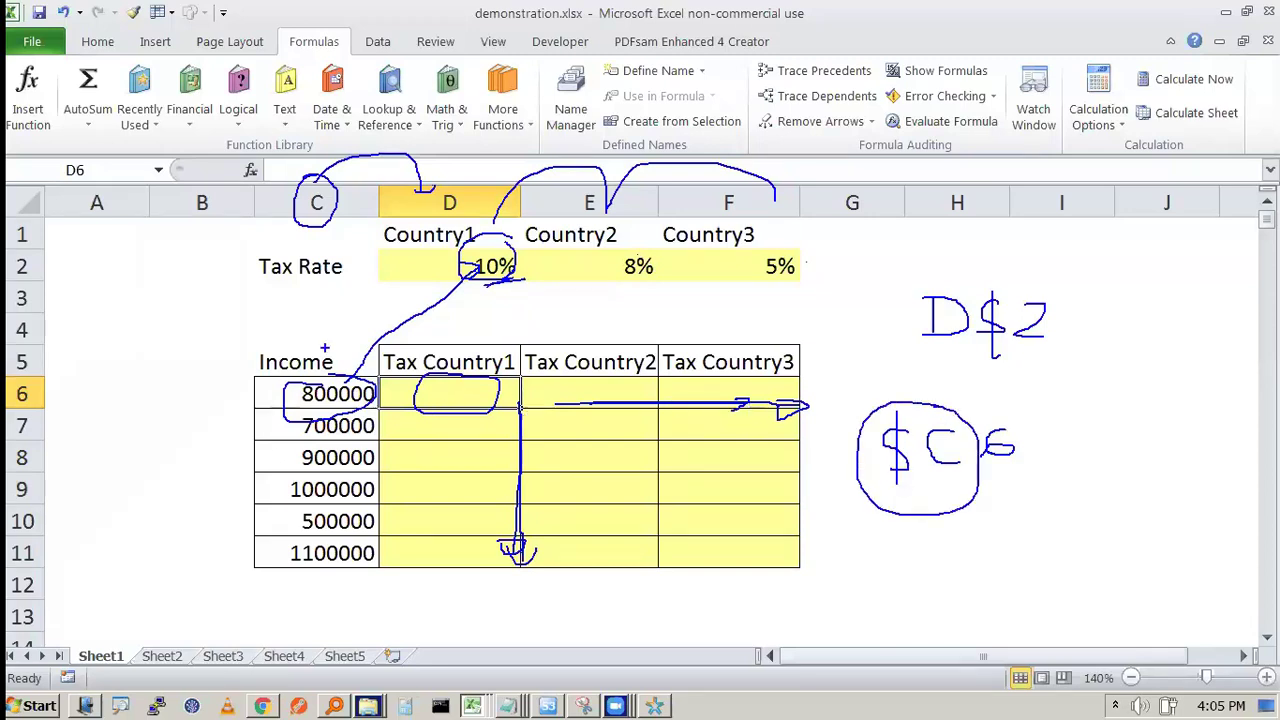
pyautogui.moveTo(893, 498); pyautogui.dragTo(950, 489)
pyautogui.press('Escape')
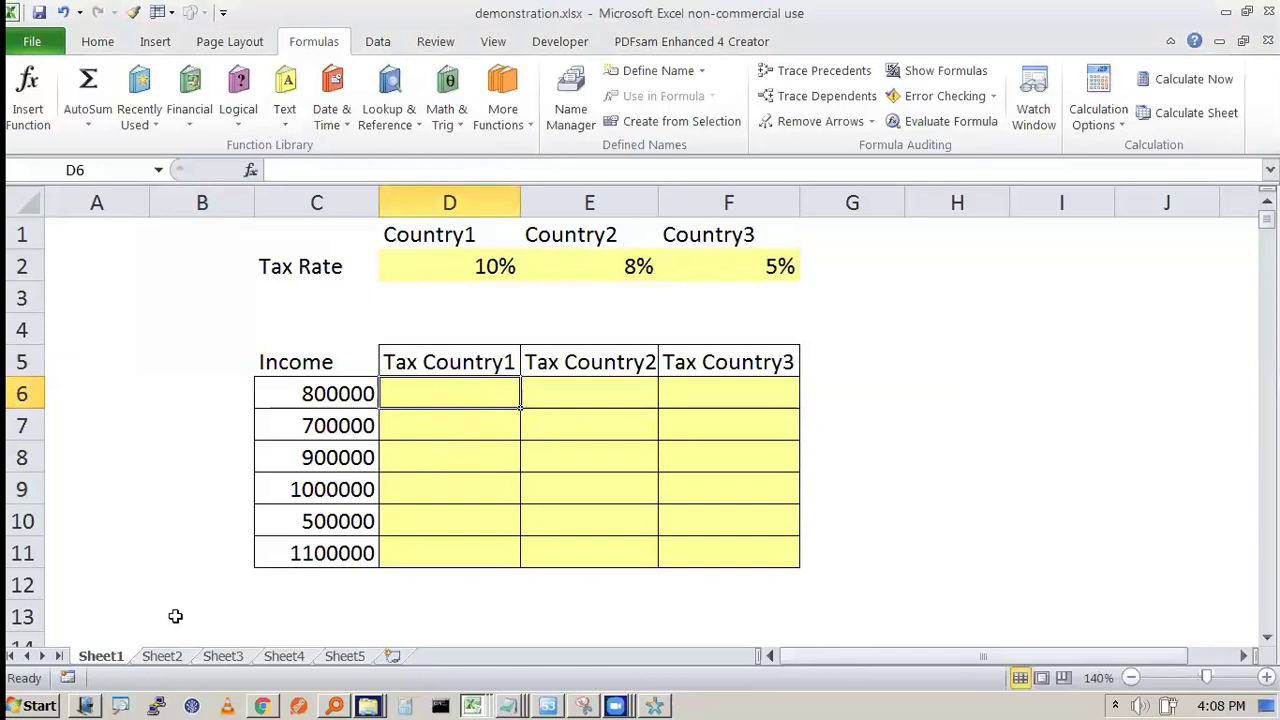
# Step: Switch to Sheet2 and clear the New Marks formulas in E7:F9
pyautogui.click(165, 657)
pyautogui.click(803, 476)
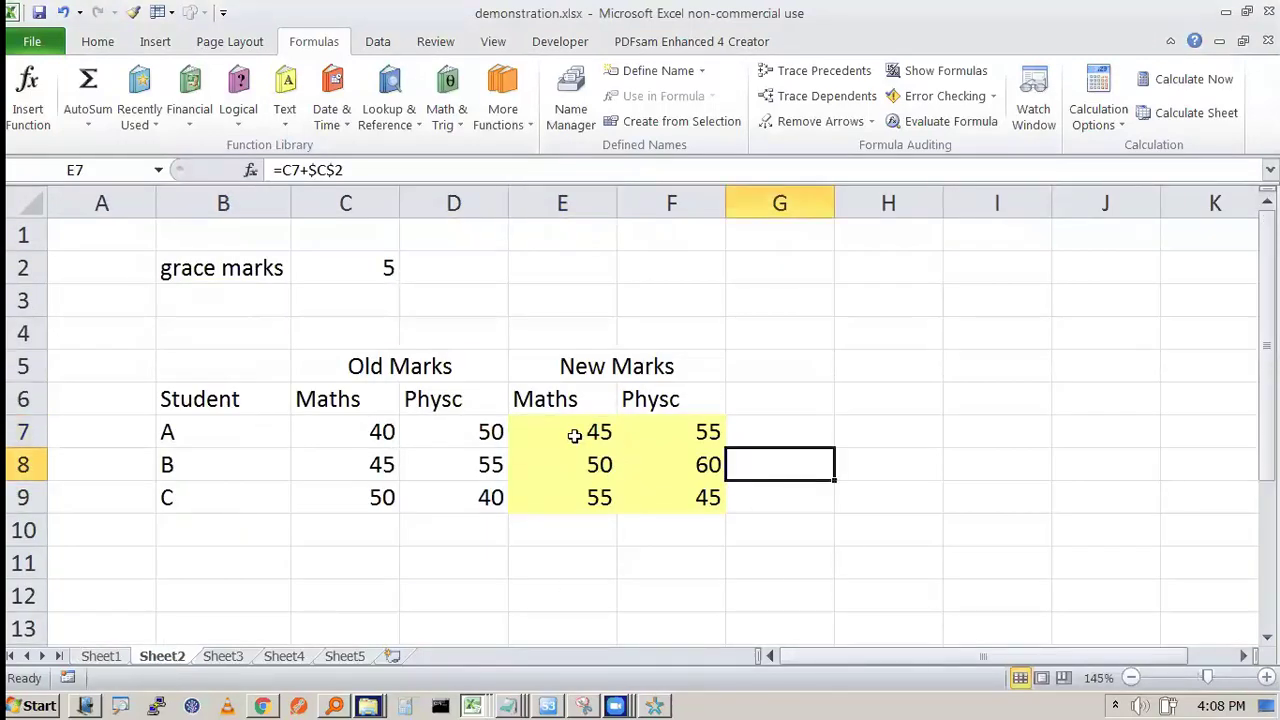
pyautogui.moveTo(573, 431); pyautogui.dragTo(689, 497)
pyautogui.press('Delete')
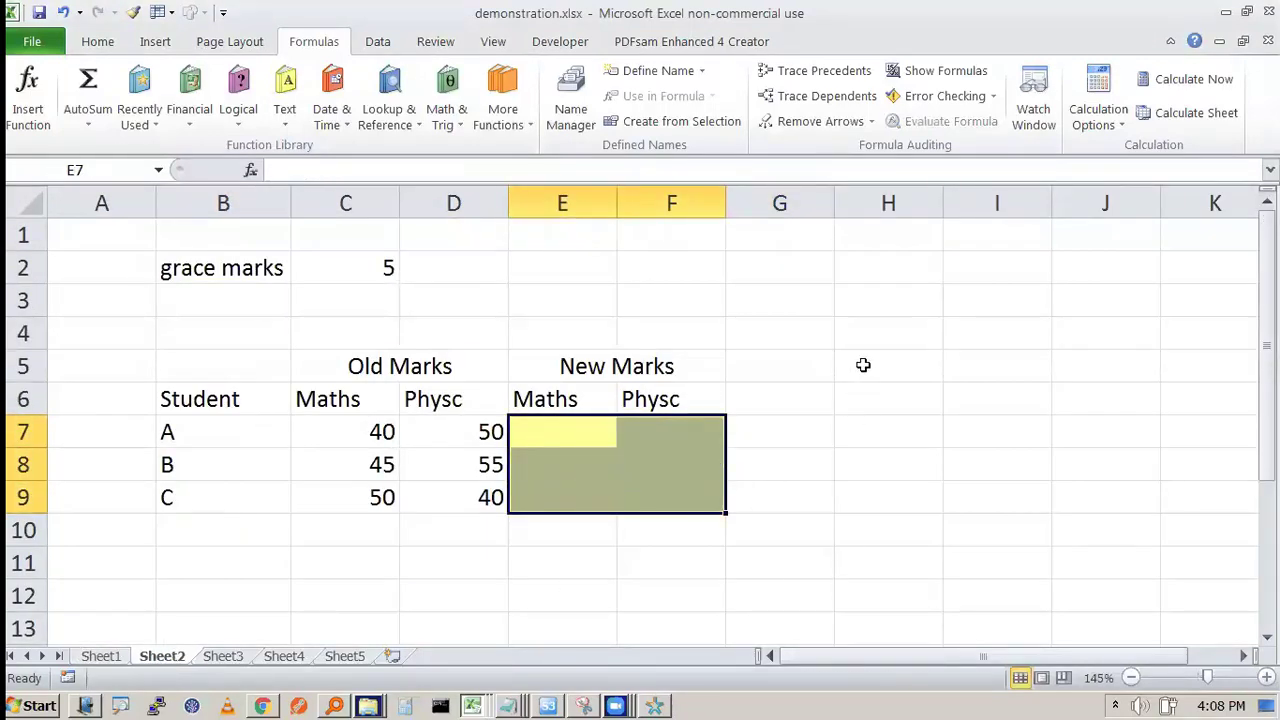
pyautogui.click(863, 365)
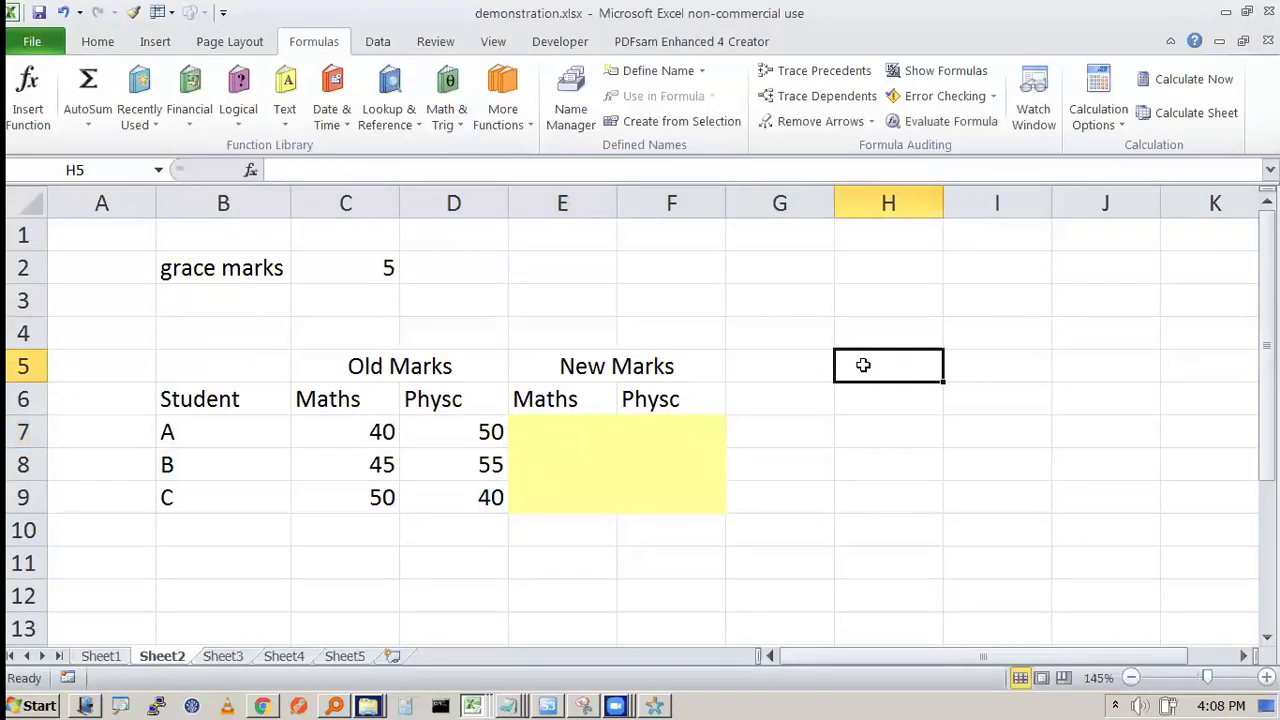
# Step: Correct the heading in D6 to Physics and copy it to F6
pyautogui.moveTo(235, 420); pyautogui.dragTo(232, 505)
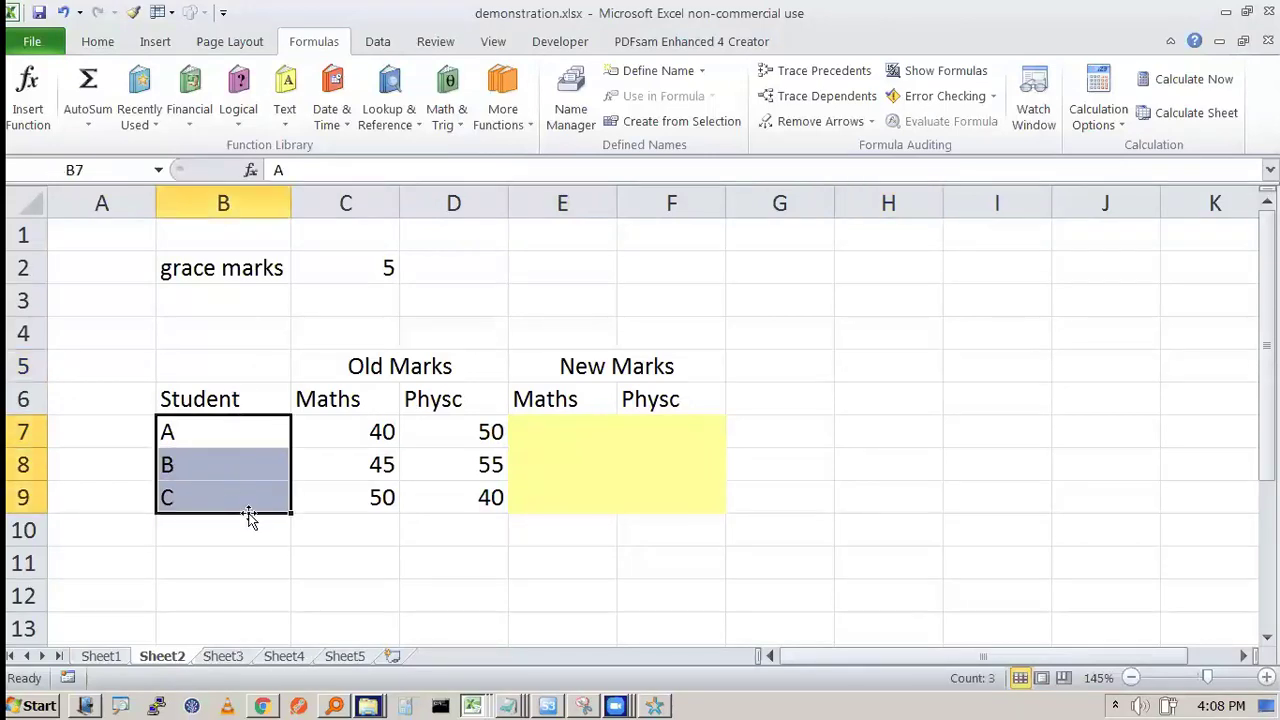
pyautogui.click(343, 398)
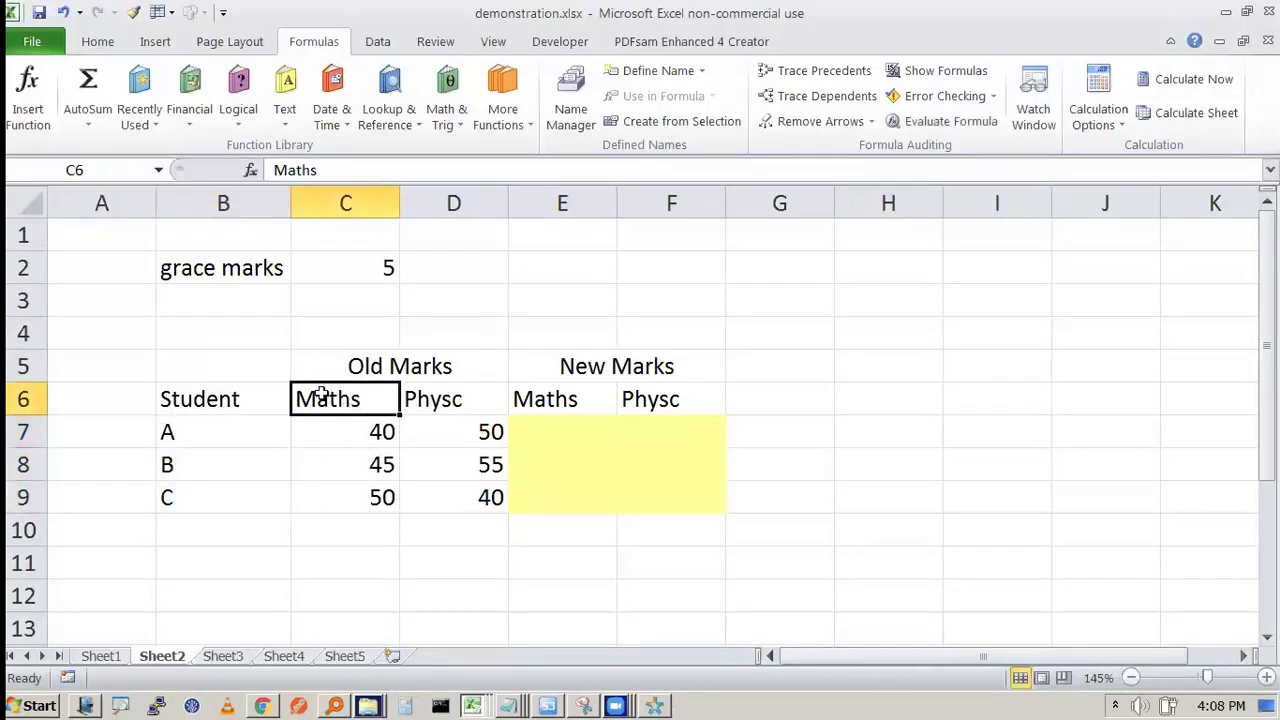
pyautogui.doubleClick(465, 400)
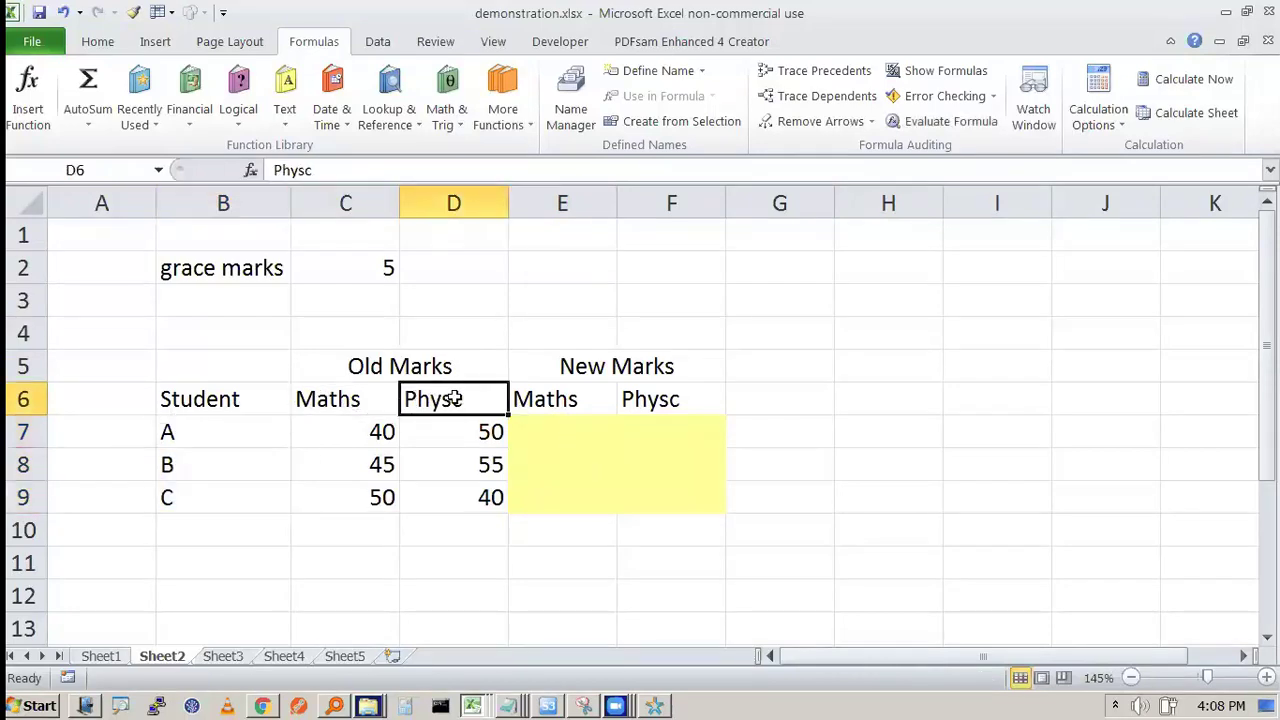
pyautogui.press('BackSpace')
pyautogui.write('ics')
pyautogui.press('Return')
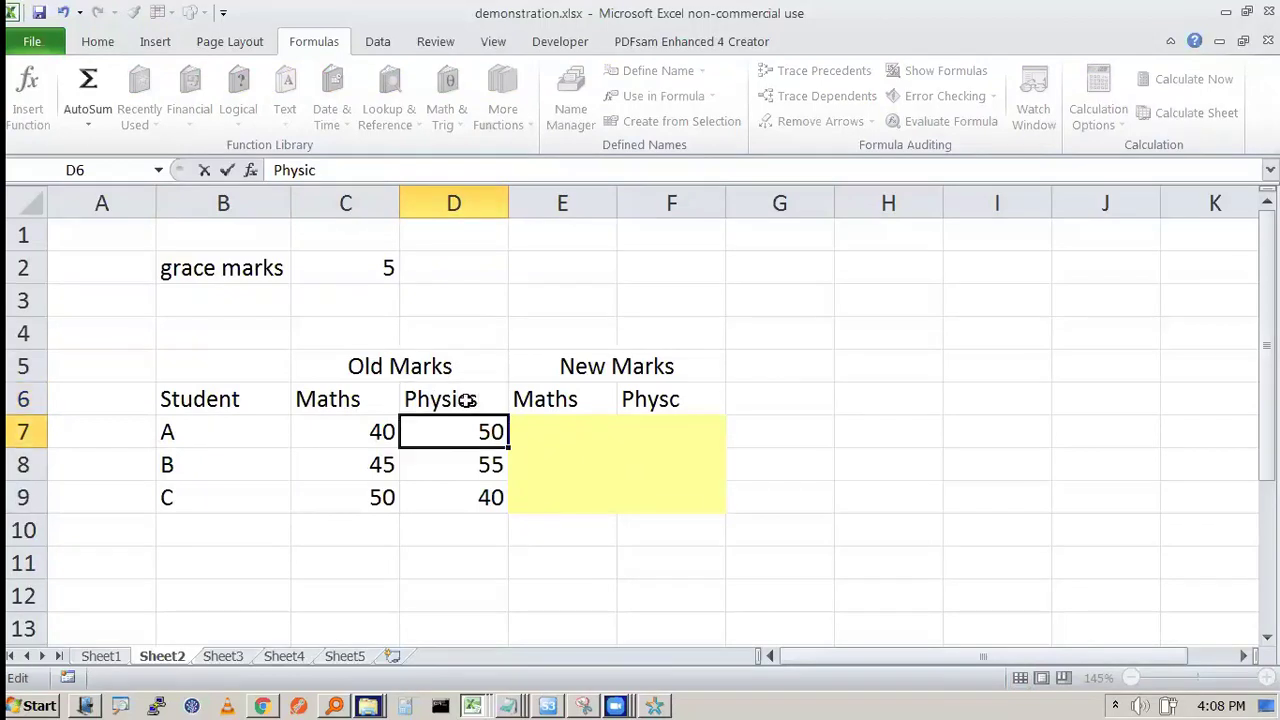
pyautogui.click(468, 400)
pyautogui.hotkey('ctrl', 'c')
pyautogui.press('Right')
pyautogui.press('Right')
pyautogui.hotkey('ctrl', 'v')
pyautogui.press('Escape')
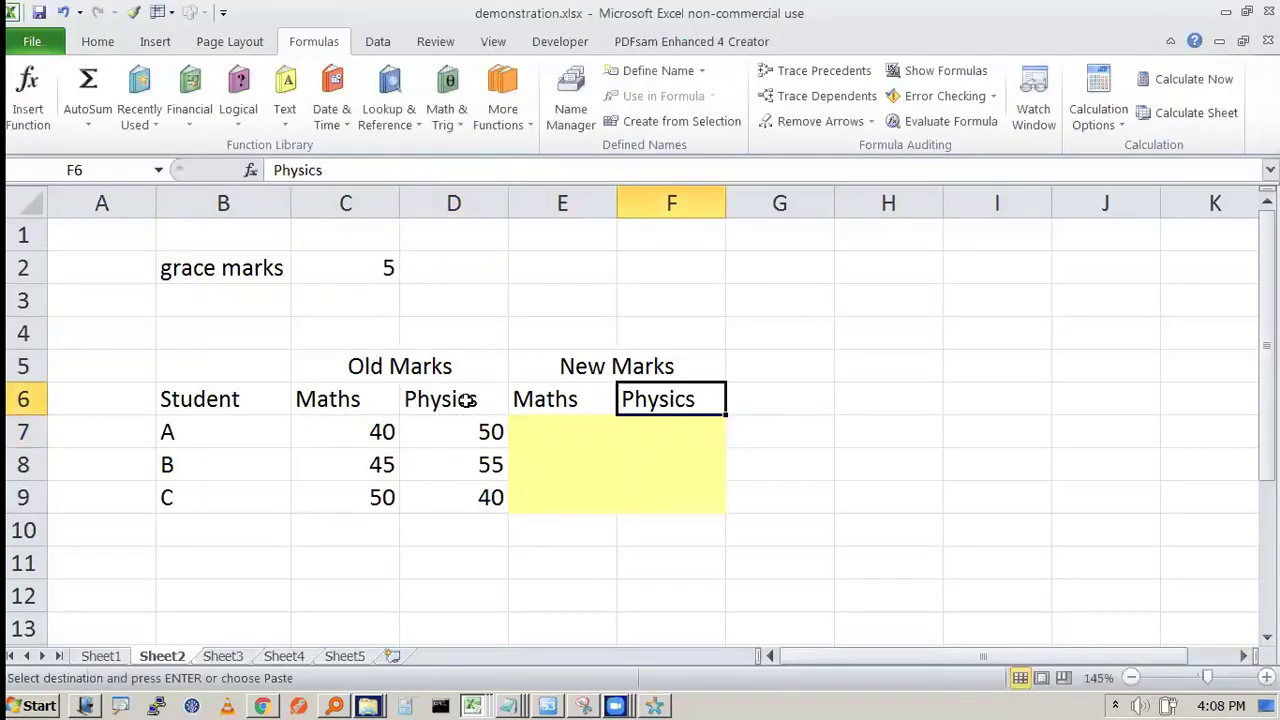
# Step: Highlight the grace marks value in C2 with a yellow fill
pyautogui.moveTo(355, 432); pyautogui.dragTo(410, 483)
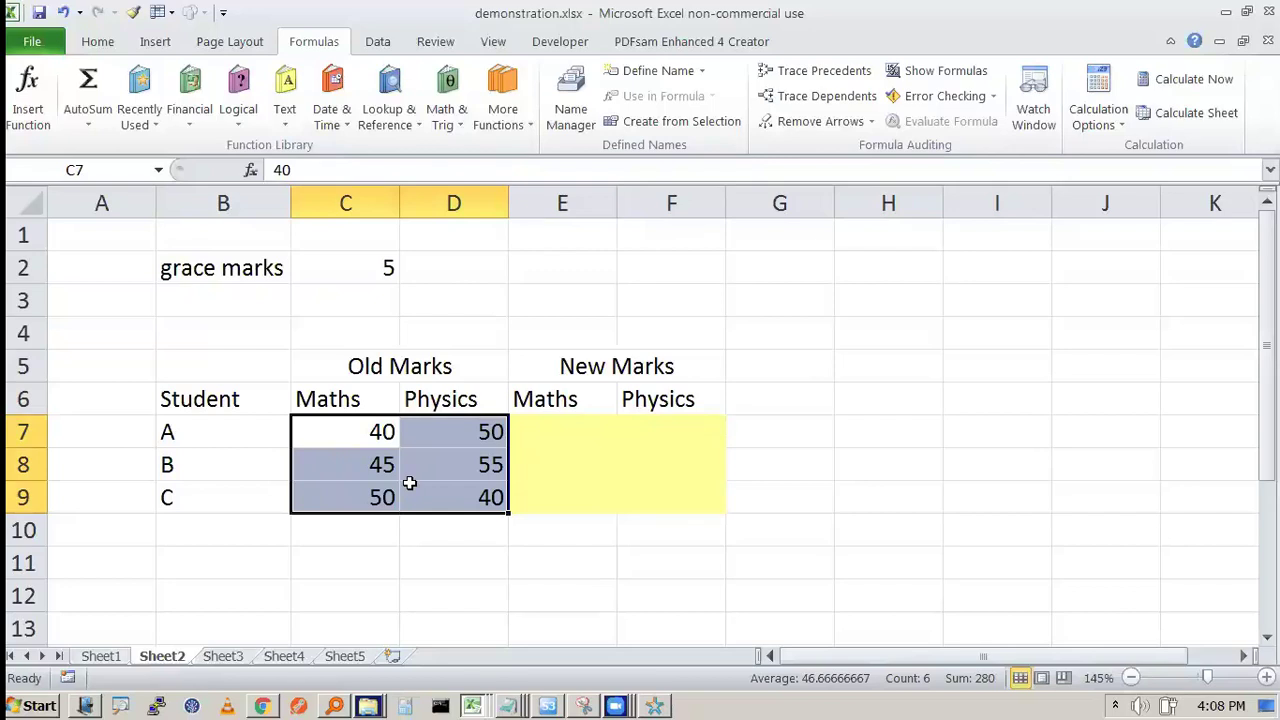
pyautogui.click(570, 275)
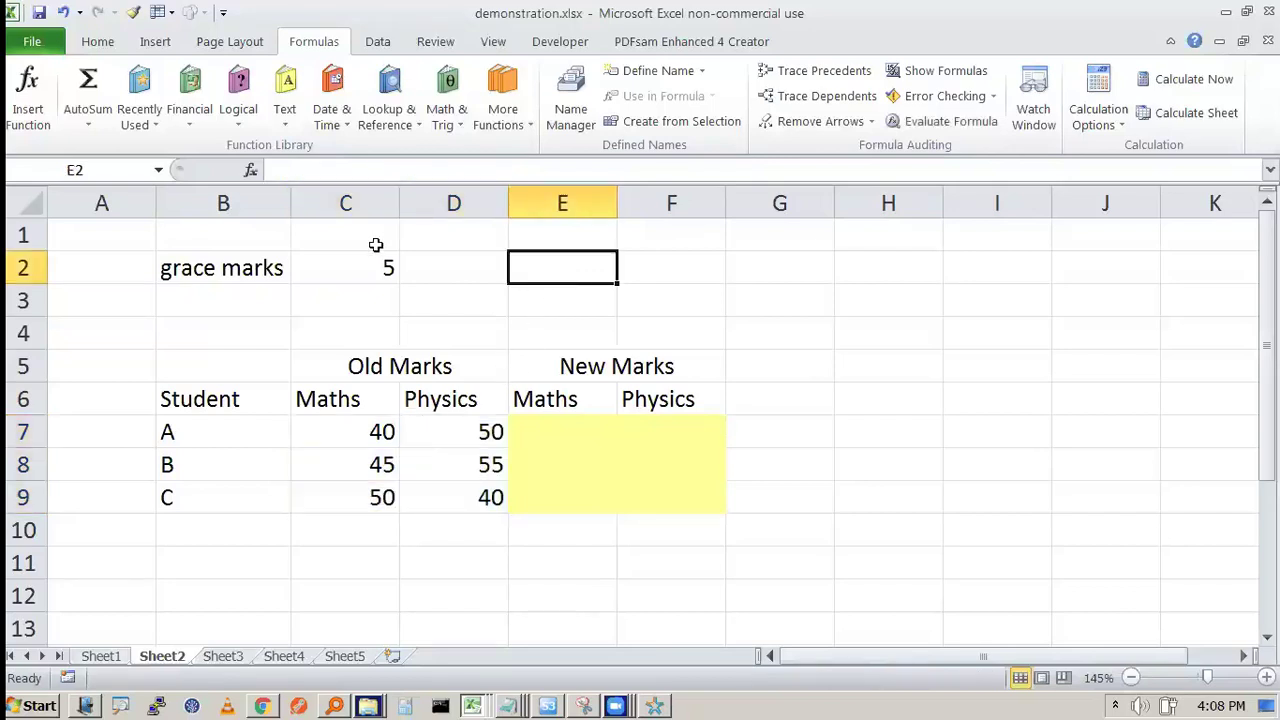
pyautogui.click(366, 276)
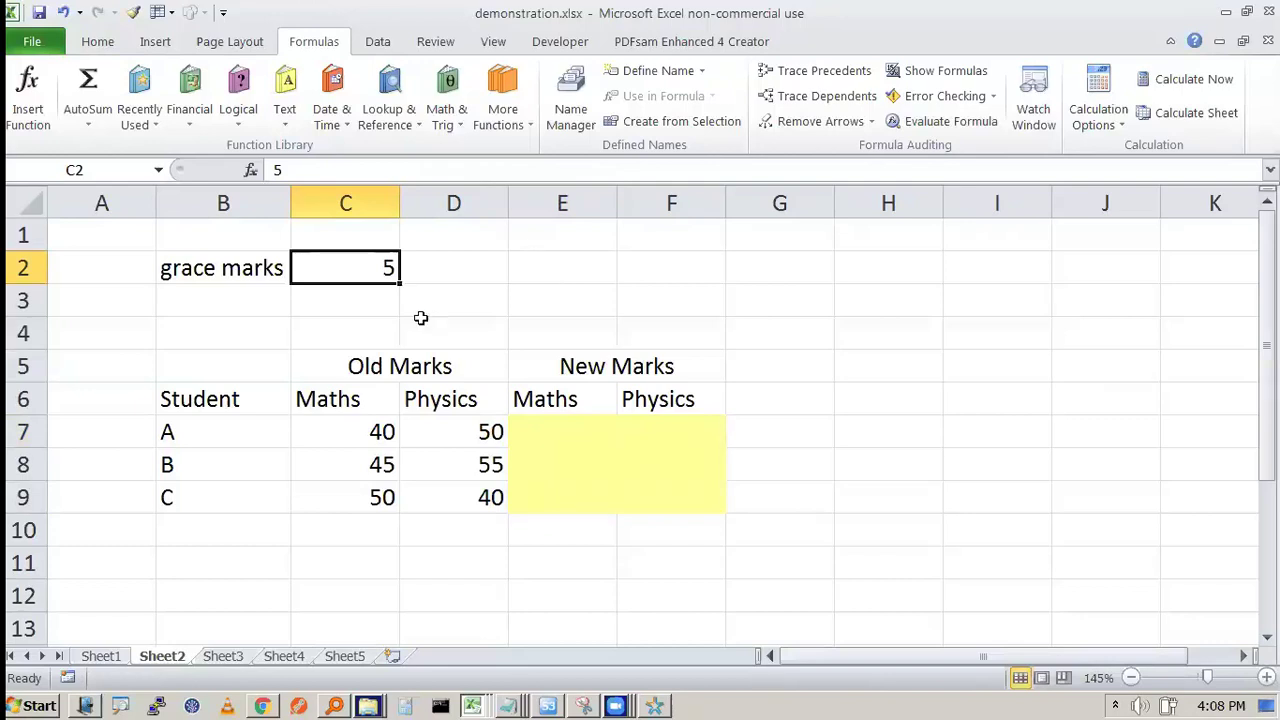
pyautogui.click(97, 41)
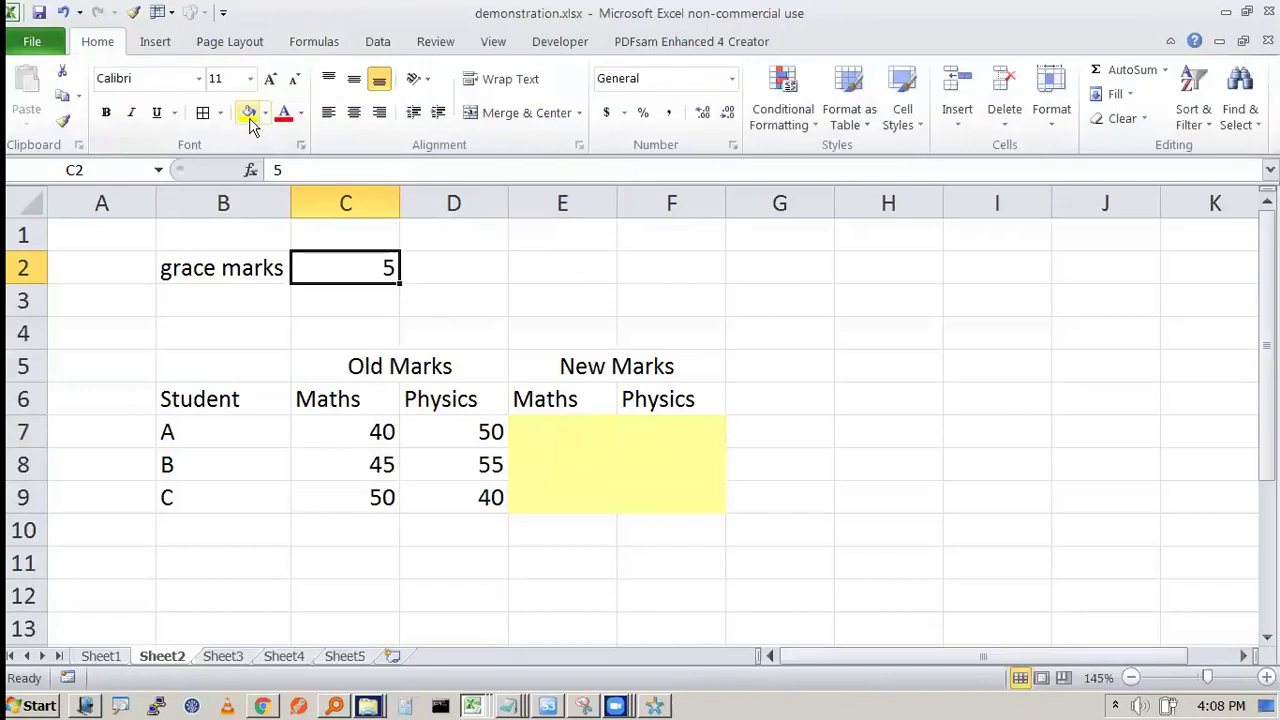
pyautogui.click(250, 113)
pyautogui.click(609, 309)
pyautogui.click(376, 270)
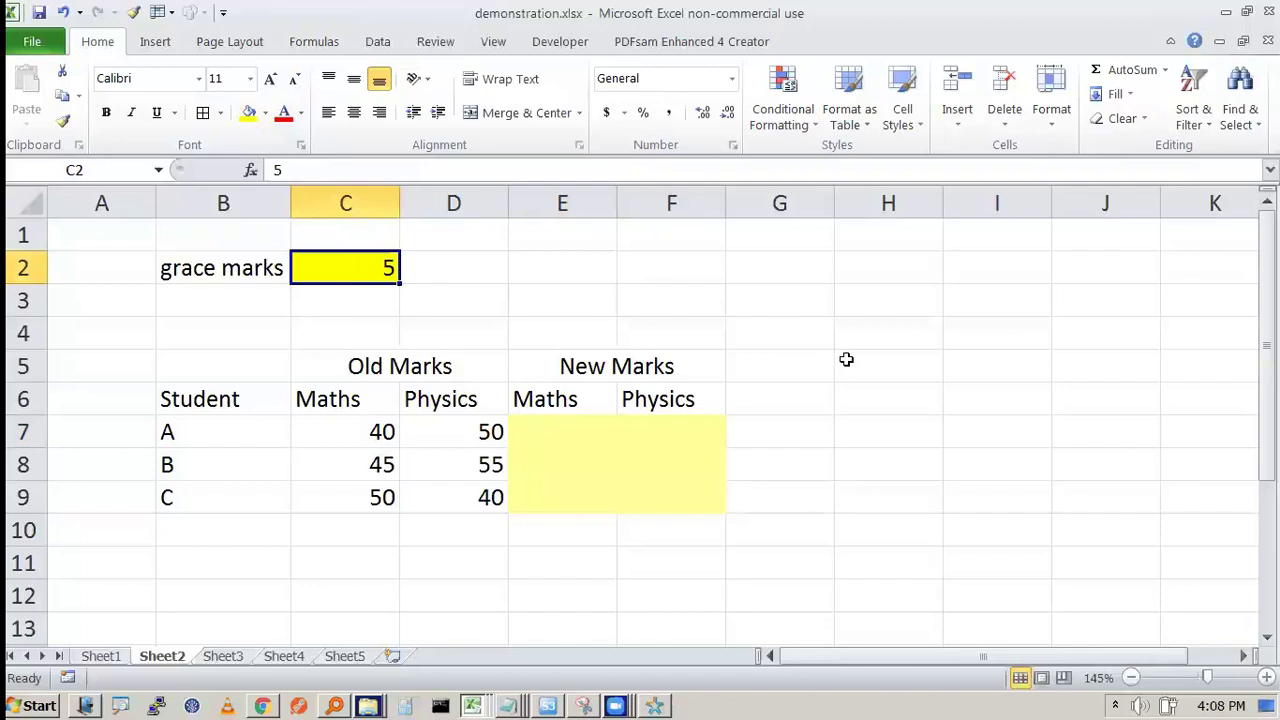
# Step: Demonstrate the fill range E7:F9 starting from the empty E7, and reselect E7
pyautogui.moveTo(564, 428); pyautogui.dragTo(720, 492)
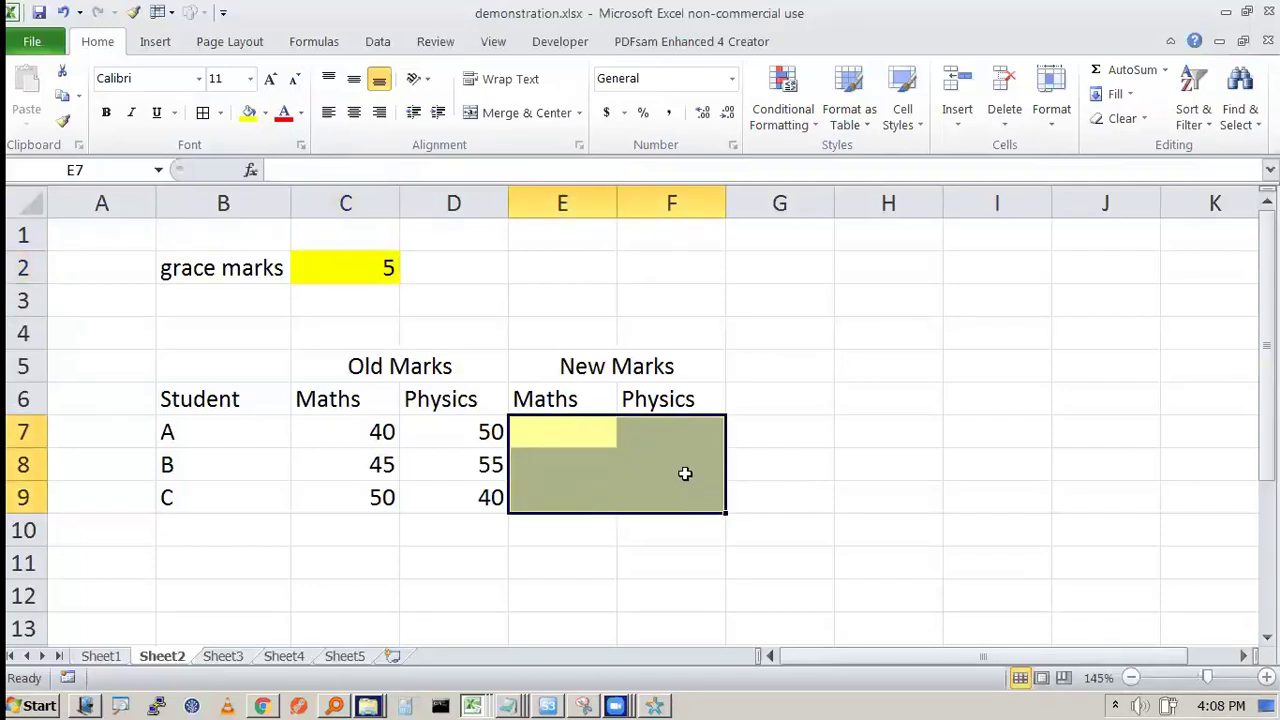
pyautogui.click(797, 449)
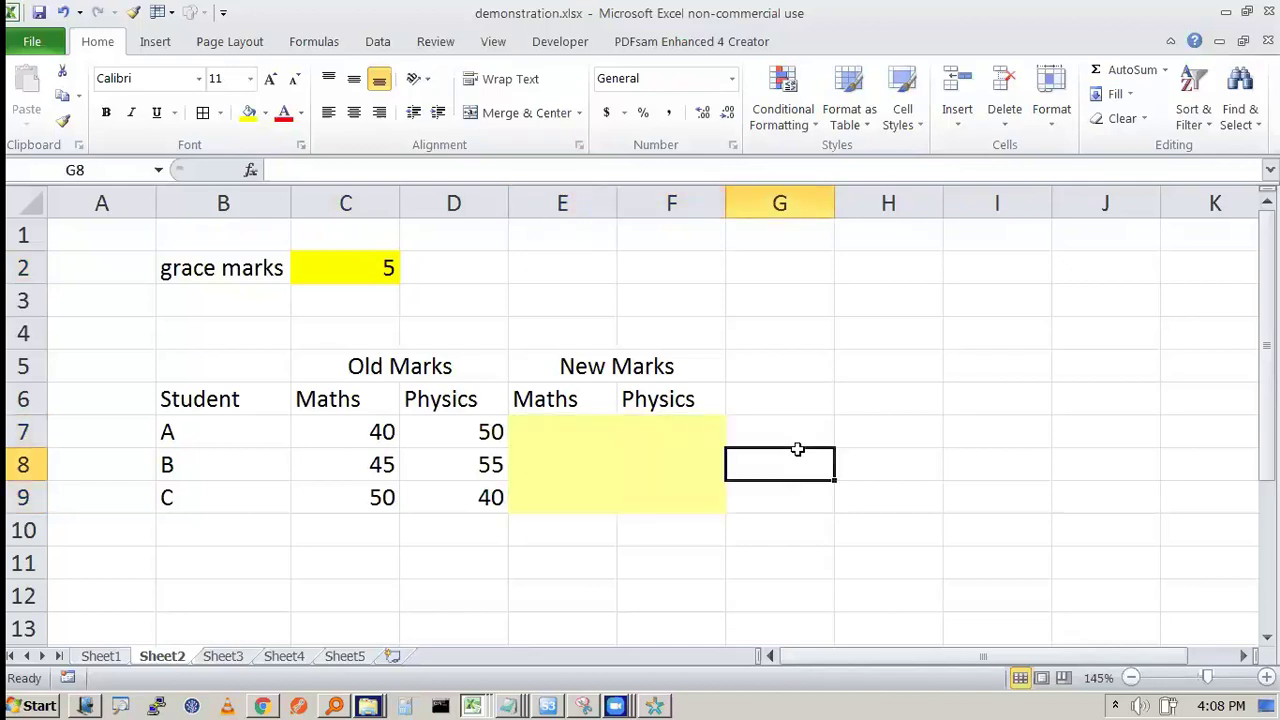
pyautogui.click(562, 428)
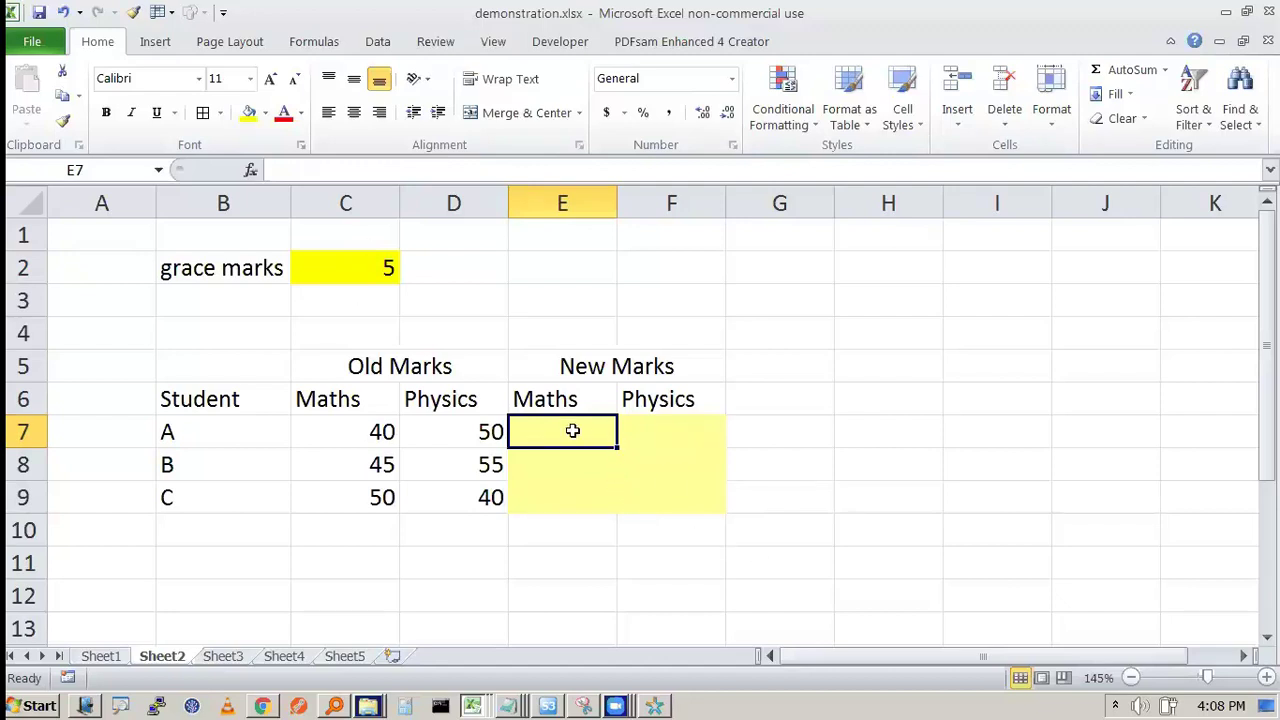
pyautogui.moveTo(616, 444)
pyautogui.mouseDown()
pyautogui.moveTo(734, 449)
pyautogui.moveTo(727, 506)
pyautogui.mouseUp()
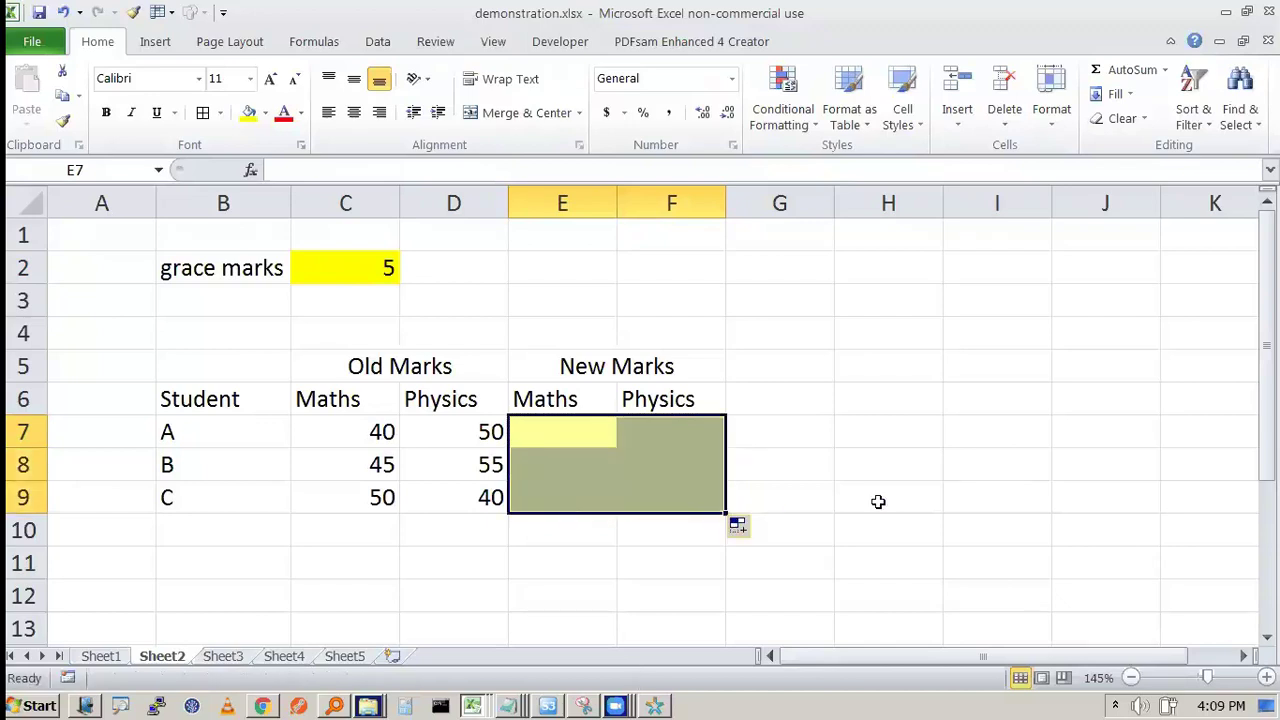
pyautogui.click(568, 427)
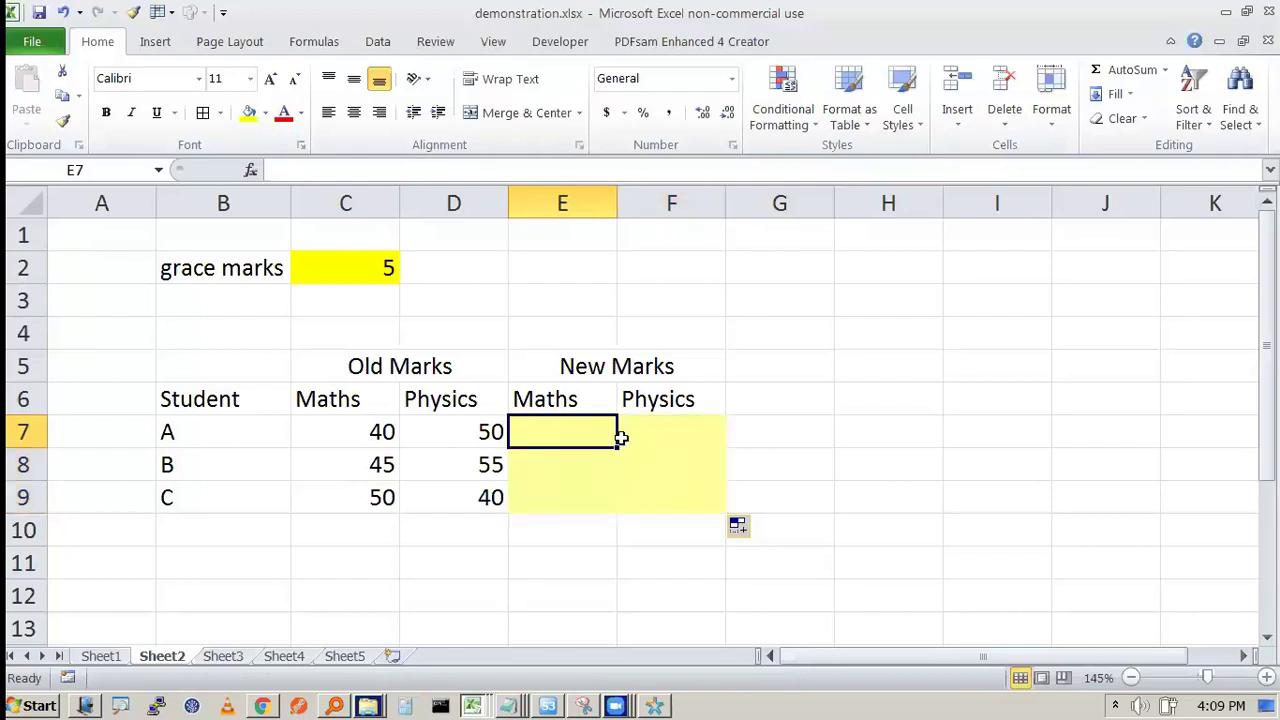
# Step: Start the formula =C7+C2 in E7, adding the grace marks to student A's old Maths mark
pyautogui.write('=')
pyautogui.click(340, 425)
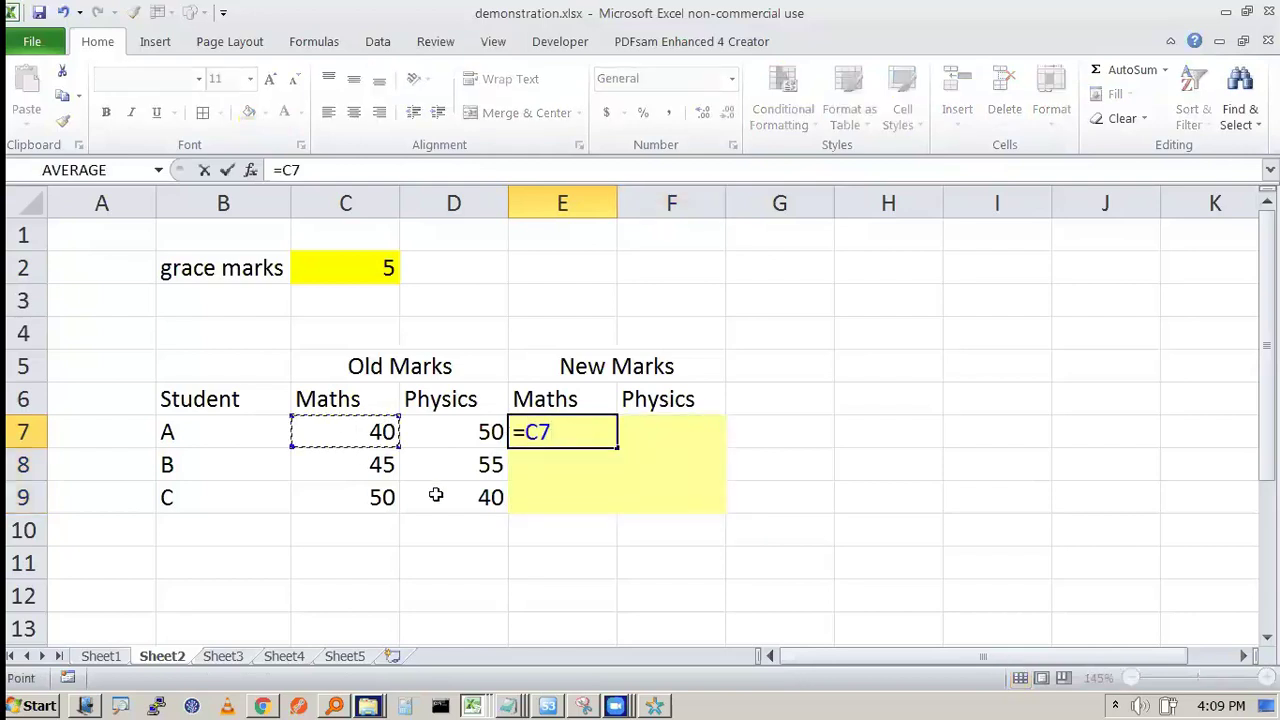
pyautogui.write('+')
pyautogui.click(367, 265)
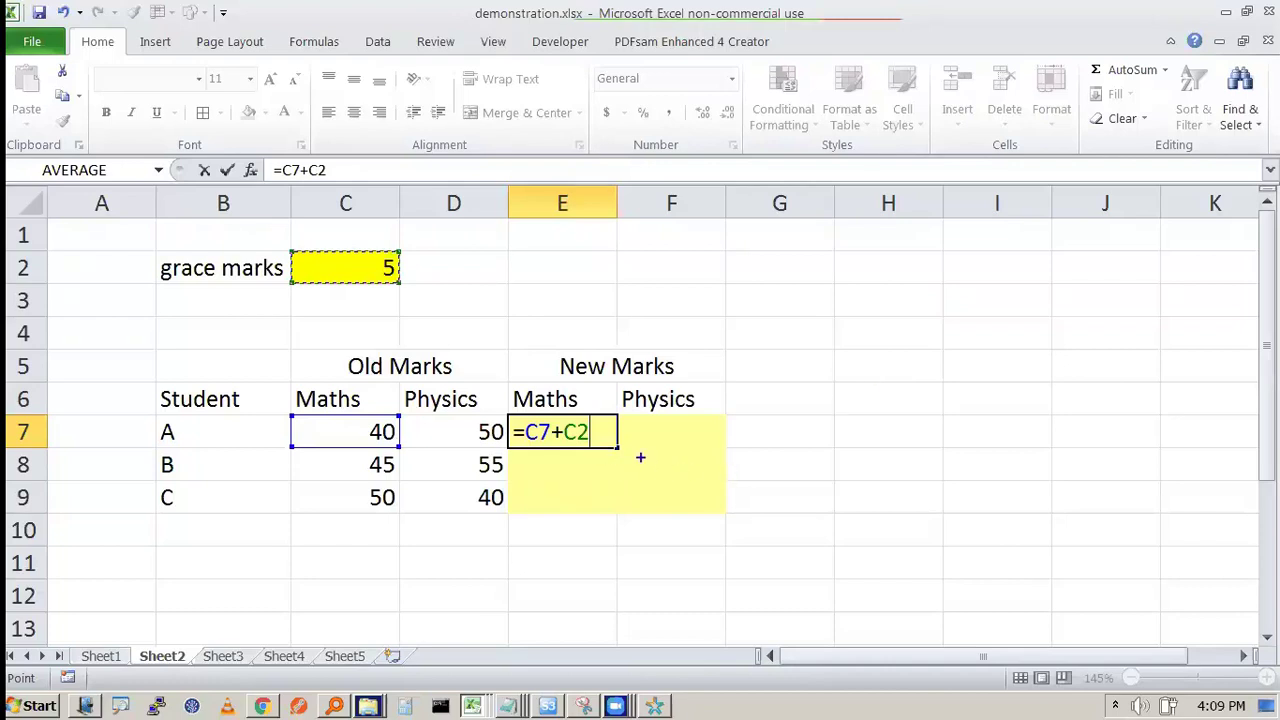
# Step: Draw a rightward arrow beside E7, circle the grace marks in C2, cross out D2 and E2, and write $C beside them
pyautogui.moveTo(642, 461)
pyautogui.mouseDown()
pyautogui.moveTo(744, 459)
pyautogui.moveTo(721, 456)
pyautogui.mouseUp()
pyautogui.moveTo(394, 237)
pyautogui.mouseDown()
pyautogui.moveTo(362, 278)
pyautogui.moveTo(408, 242)
pyautogui.moveTo(492, 280)
pyautogui.mouseUp()
pyautogui.moveTo(482, 258); pyautogui.dragTo(451, 299)
pyautogui.moveTo(557, 258)
pyautogui.mouseDown()
pyautogui.moveTo(585, 288)
pyautogui.moveTo(545, 288)
pyautogui.mouseUp()
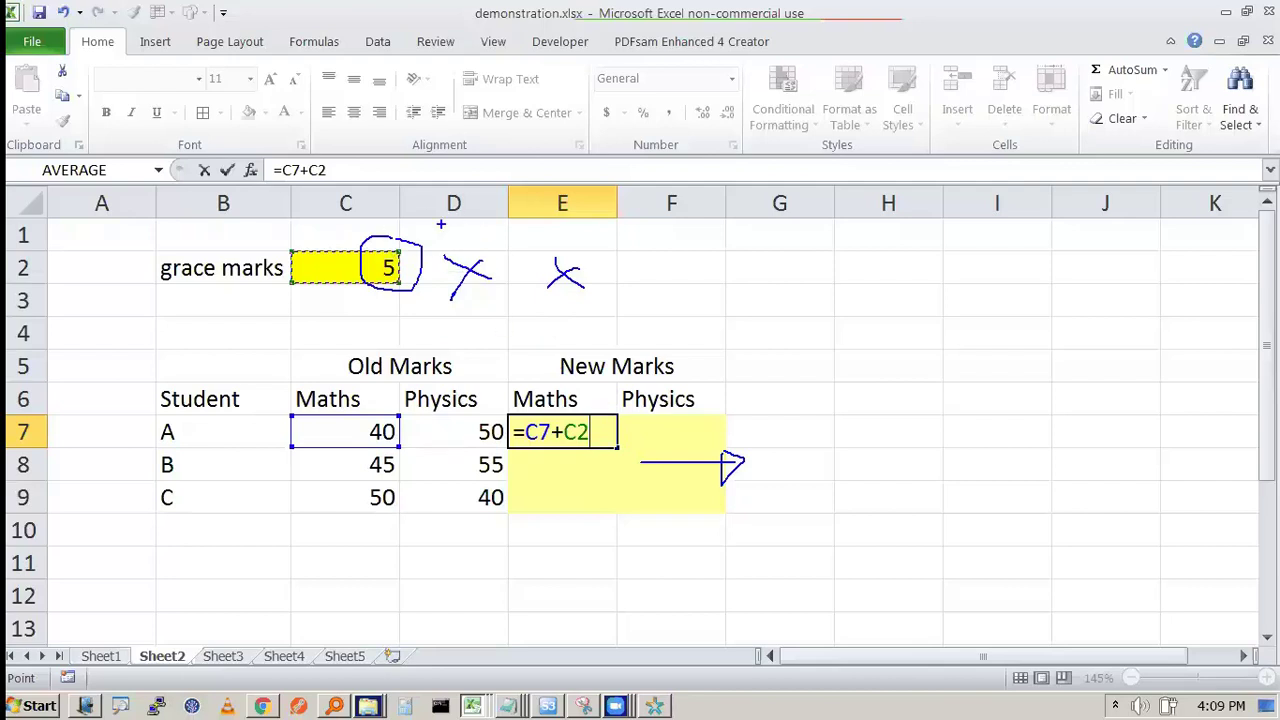
pyautogui.moveTo(922, 278)
pyautogui.mouseDown()
pyautogui.moveTo(891, 285)
pyautogui.moveTo(892, 314)
pyautogui.moveTo(910, 325)
pyautogui.moveTo(957, 282)
pyautogui.moveTo(967, 314)
pyautogui.mouseUp()
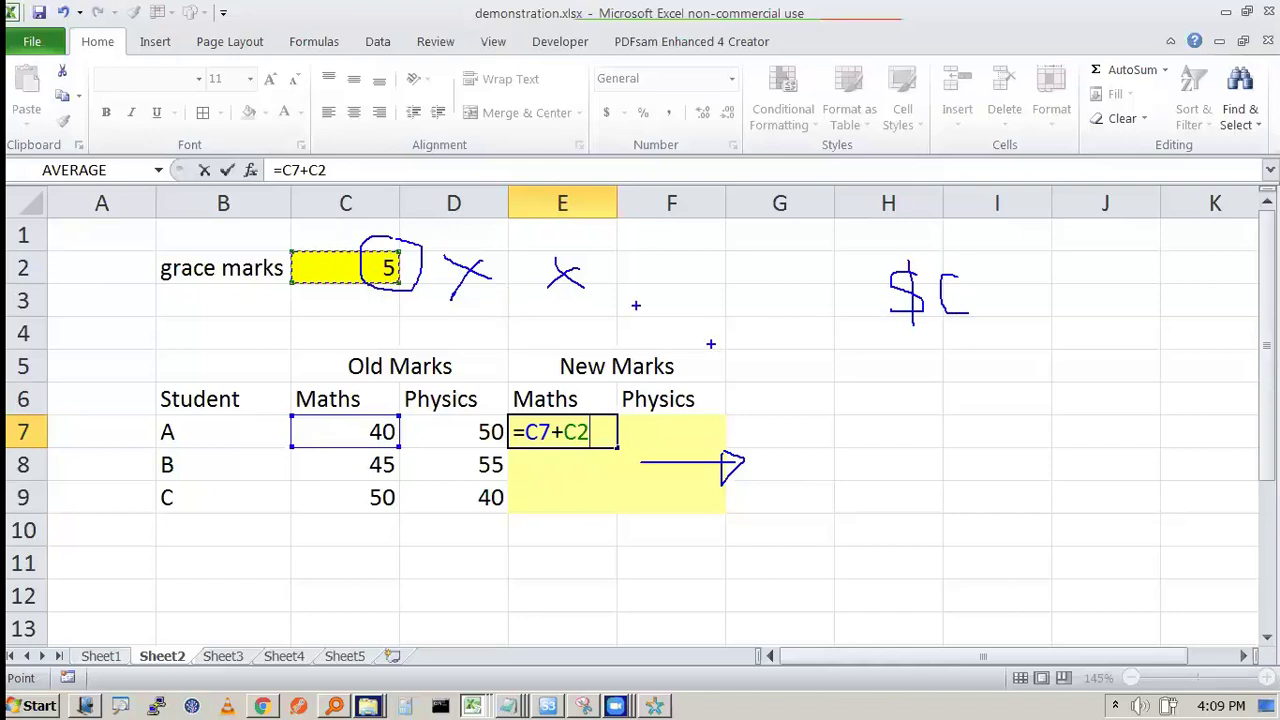
# Step: Draw a downward arrow, write C3 and C4 under E7, and complete the handwritten reference as a circled $C$2
pyautogui.moveTo(760, 456)
pyautogui.mouseDown()
pyautogui.moveTo(757, 534)
pyautogui.moveTo(777, 519)
pyautogui.mouseUp()
pyautogui.moveTo(586, 461); pyautogui.dragTo(610, 528)
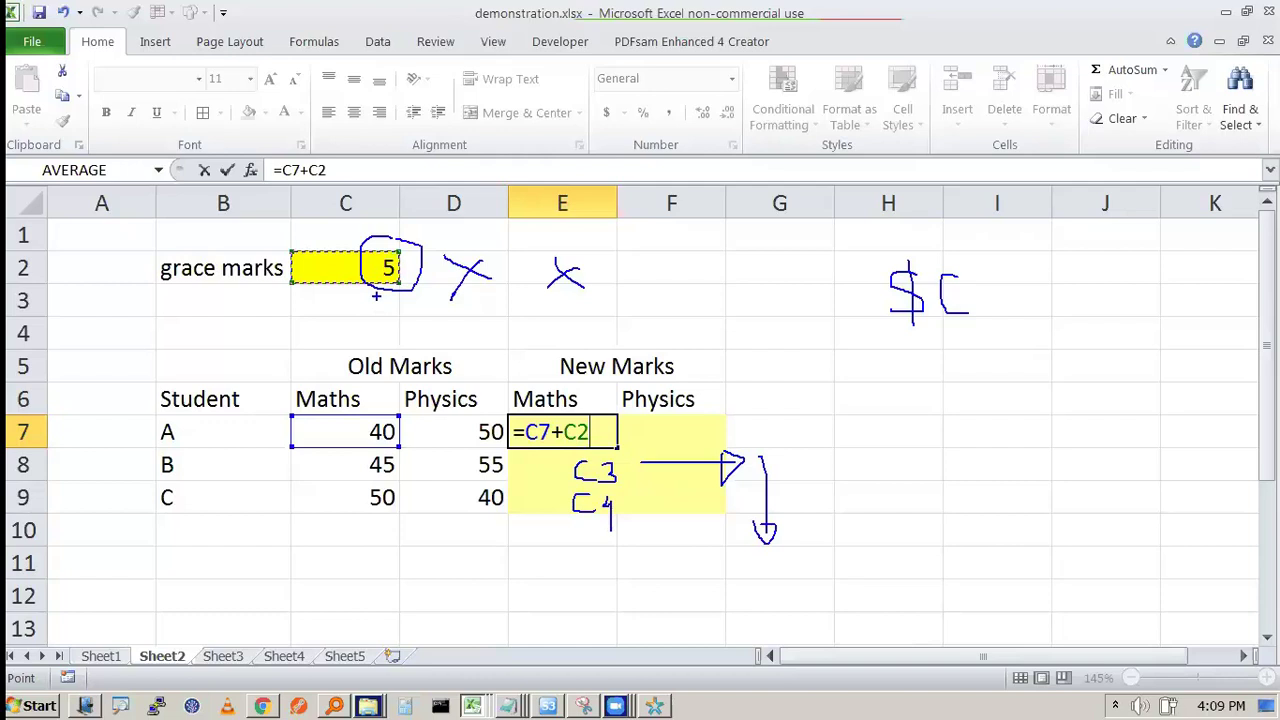
pyautogui.moveTo(1022, 278)
pyautogui.mouseDown()
pyautogui.moveTo(1005, 278)
pyautogui.moveTo(988, 306)
pyautogui.mouseUp()
pyautogui.moveTo(995, 255); pyautogui.dragTo(1002, 322)
pyautogui.moveTo(1046, 282)
pyautogui.mouseDown()
pyautogui.moveTo(1047, 320)
pyautogui.moveTo(1090, 318)
pyautogui.mouseUp()
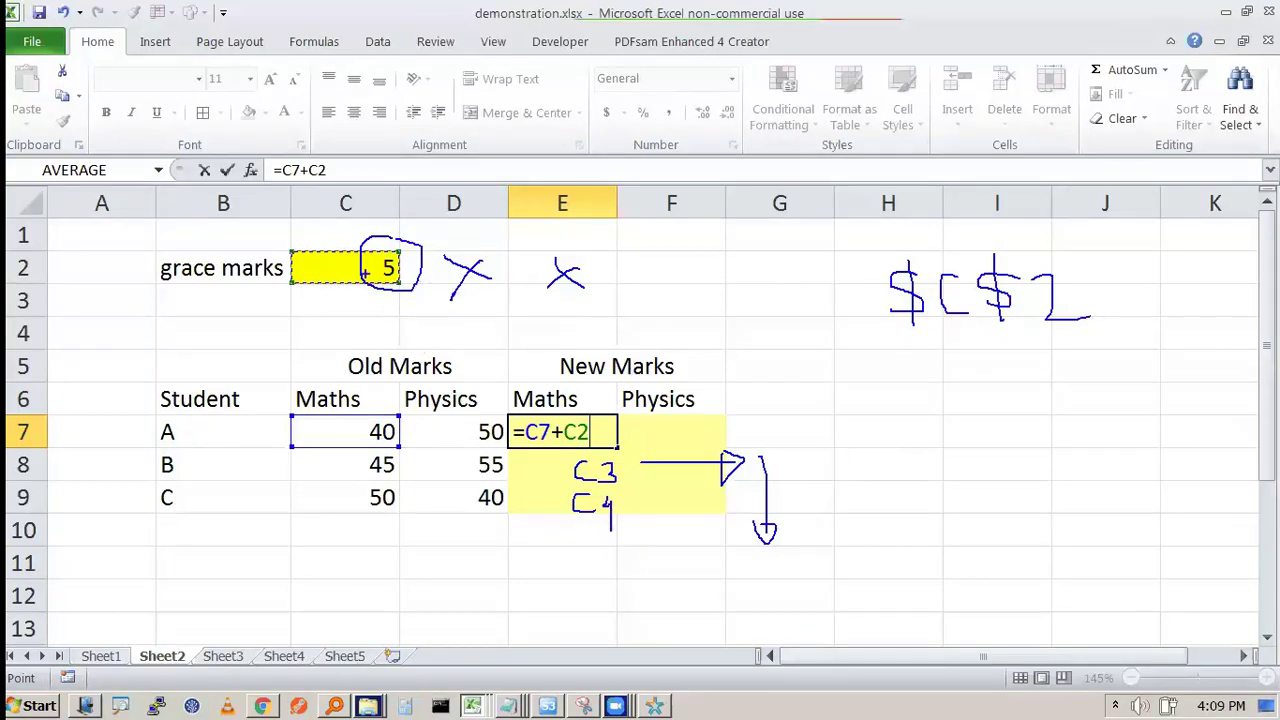
pyautogui.moveTo(1000, 238)
pyautogui.mouseDown()
pyautogui.moveTo(872, 276)
pyautogui.moveTo(1116, 268)
pyautogui.moveTo(990, 226)
pyautogui.mouseUp()
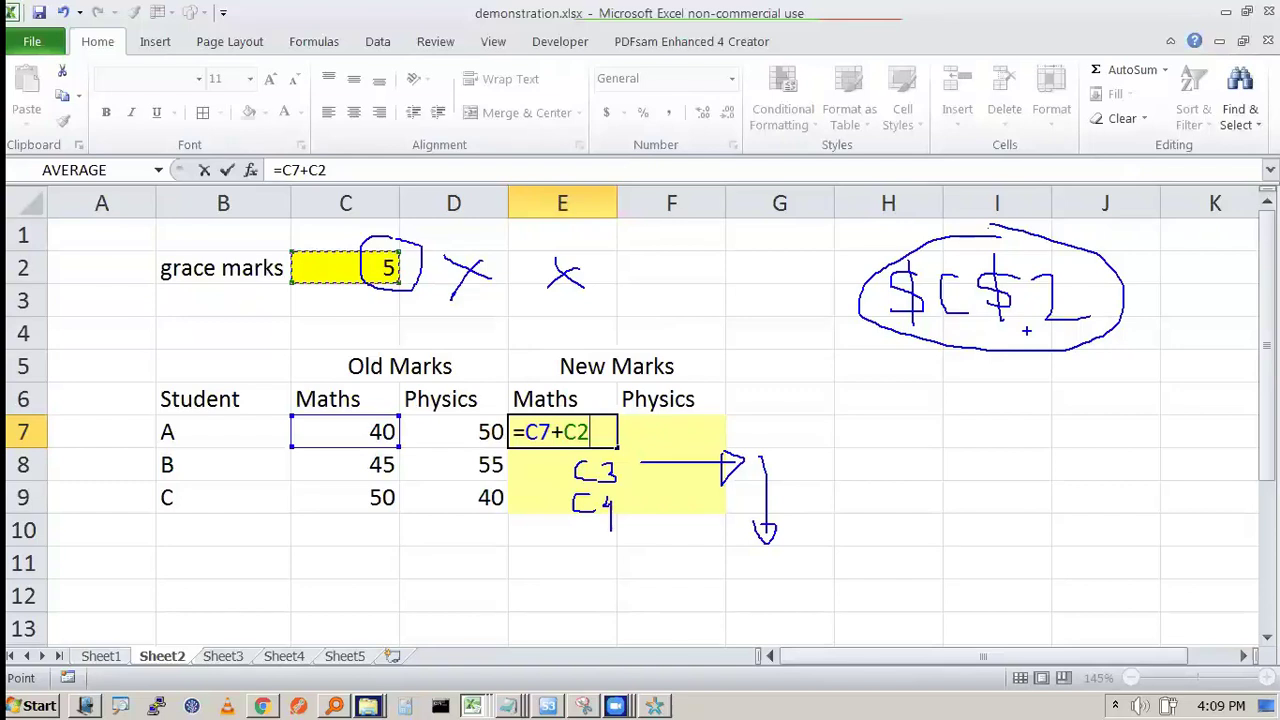
# Step: Clear the drawings and make the grace marks reference in the E7 formula absolute as $C$2
pyautogui.press('Escape')
pyautogui.press('F4')
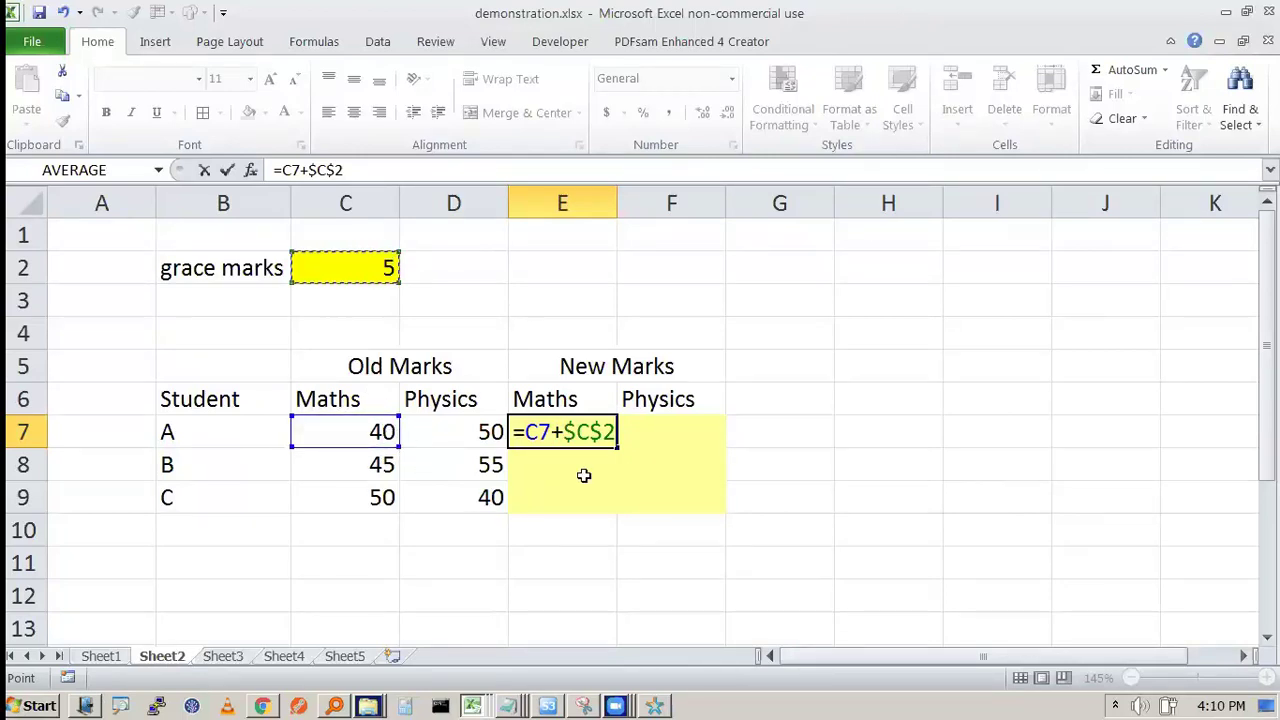
# Step: Sketch an arrow from C7 towards D7 and mark the E7 formula to explain its horizontal fill, and erase the drawings
pyautogui.moveTo(412, 430); pyautogui.dragTo(466, 430)
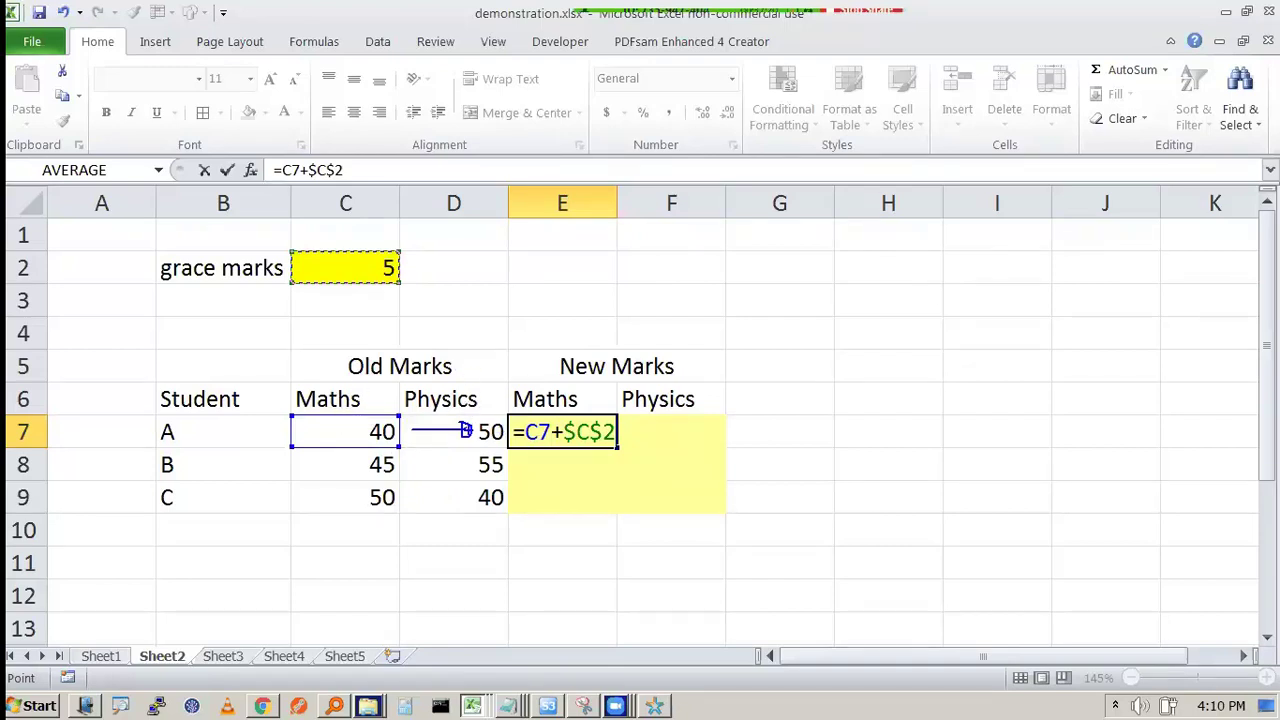
pyautogui.moveTo(621, 431)
pyautogui.mouseDown()
pyautogui.moveTo(704, 432)
pyautogui.moveTo(664, 428)
pyautogui.mouseUp()
pyautogui.moveTo(460, 431)
pyautogui.mouseDown()
pyautogui.moveTo(536, 430)
pyautogui.moveTo(542, 442)
pyautogui.moveTo(528, 440)
pyautogui.mouseUp()
pyautogui.press('Escape')
# Step: Write D7 in F7, draw a downward arrow, write C8 and C9 under the E7 formula, and erase the drawings
pyautogui.moveTo(665, 418); pyautogui.dragTo(665, 440)
pyautogui.moveTo(702, 434); pyautogui.dragTo(738, 430)
pyautogui.moveTo(631, 440); pyautogui.dragTo(629, 503)
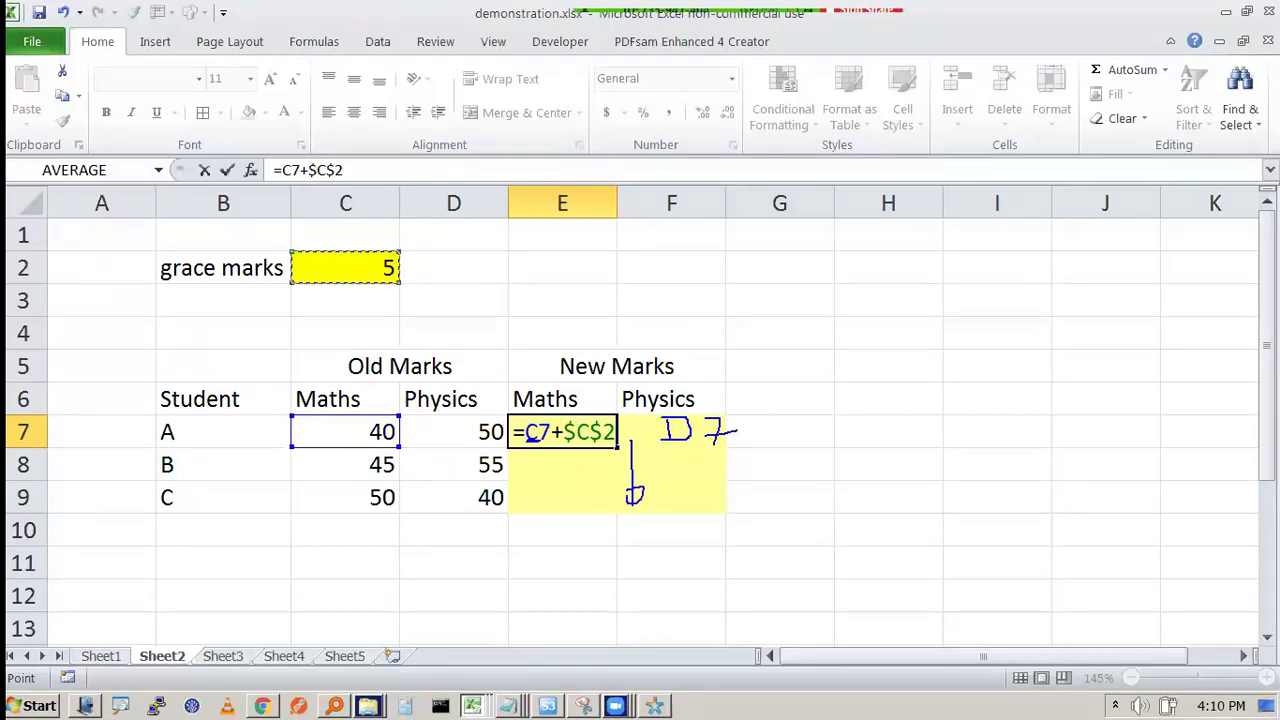
pyautogui.moveTo(402, 435)
pyautogui.mouseDown()
pyautogui.moveTo(428, 460)
pyautogui.moveTo(400, 465)
pyautogui.mouseUp()
pyautogui.moveTo(550, 458)
pyautogui.mouseDown()
pyautogui.moveTo(538, 468)
pyautogui.moveTo(562, 476)
pyautogui.mouseUp()
pyautogui.moveTo(556, 494); pyautogui.dragTo(550, 512)
pyautogui.moveTo(562, 490); pyautogui.dragTo(576, 492)
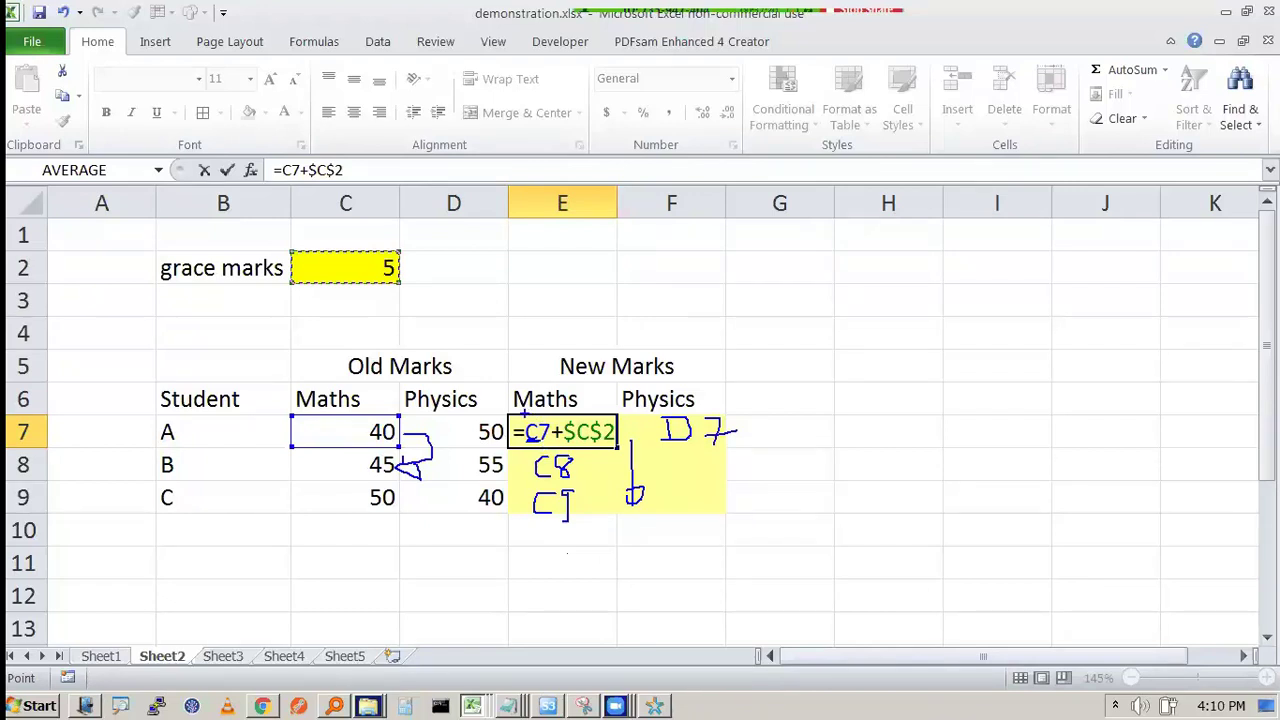
pyautogui.moveTo(530, 446); pyautogui.dragTo(516, 434)
pyautogui.press('Escape')
# Step: Confirm the formula =C7+$C$2 in E7 and fill it across E7:F9
pyautogui.press('F2')
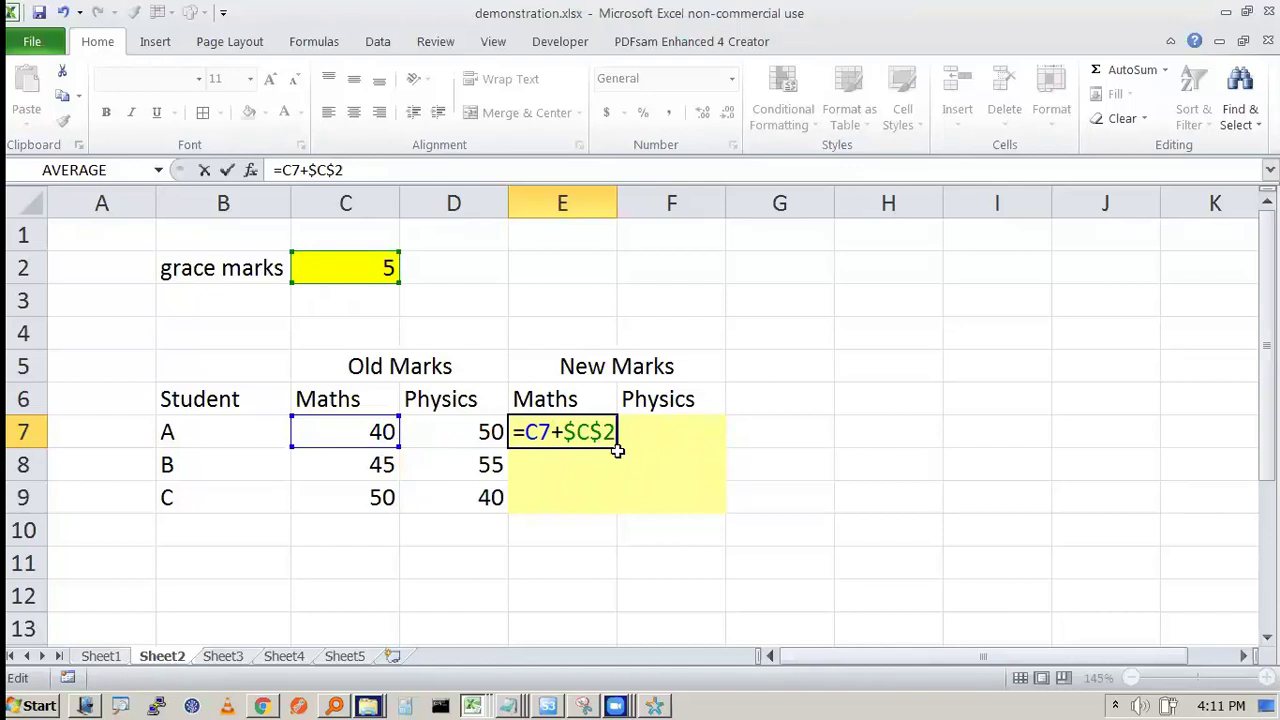
pyautogui.press('Tab')
pyautogui.click(554, 437)
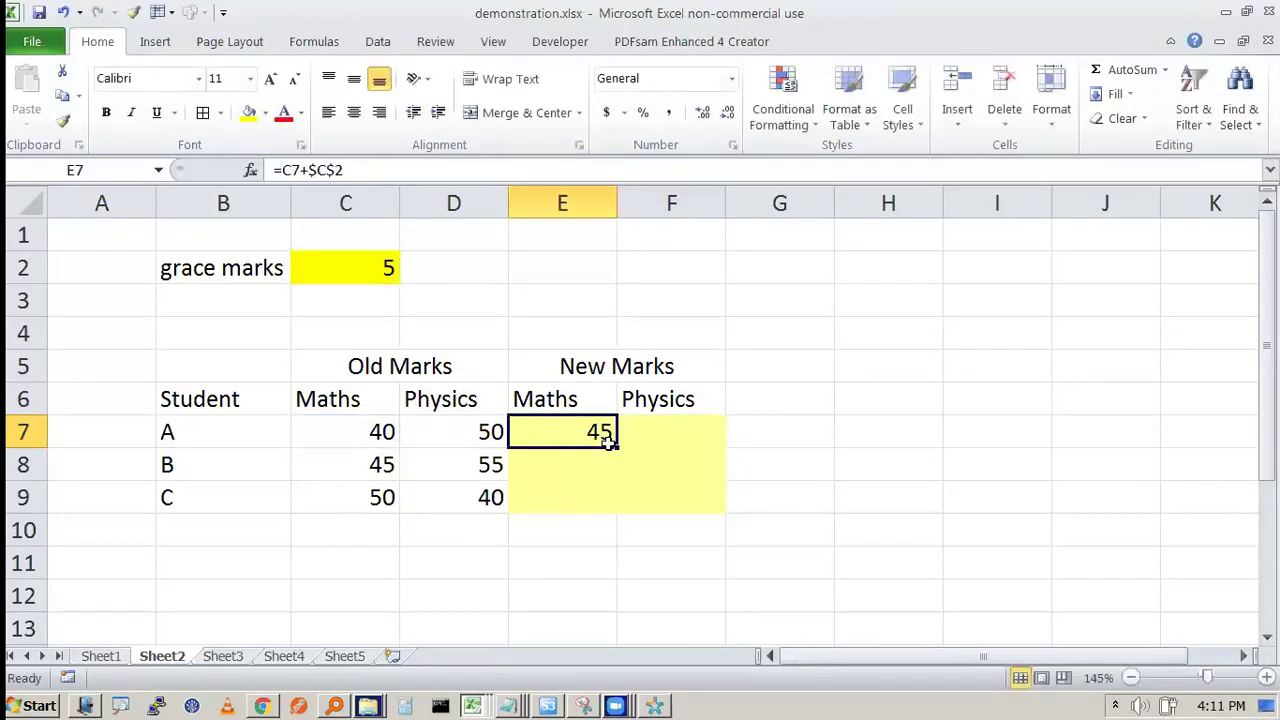
pyautogui.moveTo(617, 449); pyautogui.dragTo(724, 512)
pyautogui.click(849, 506)
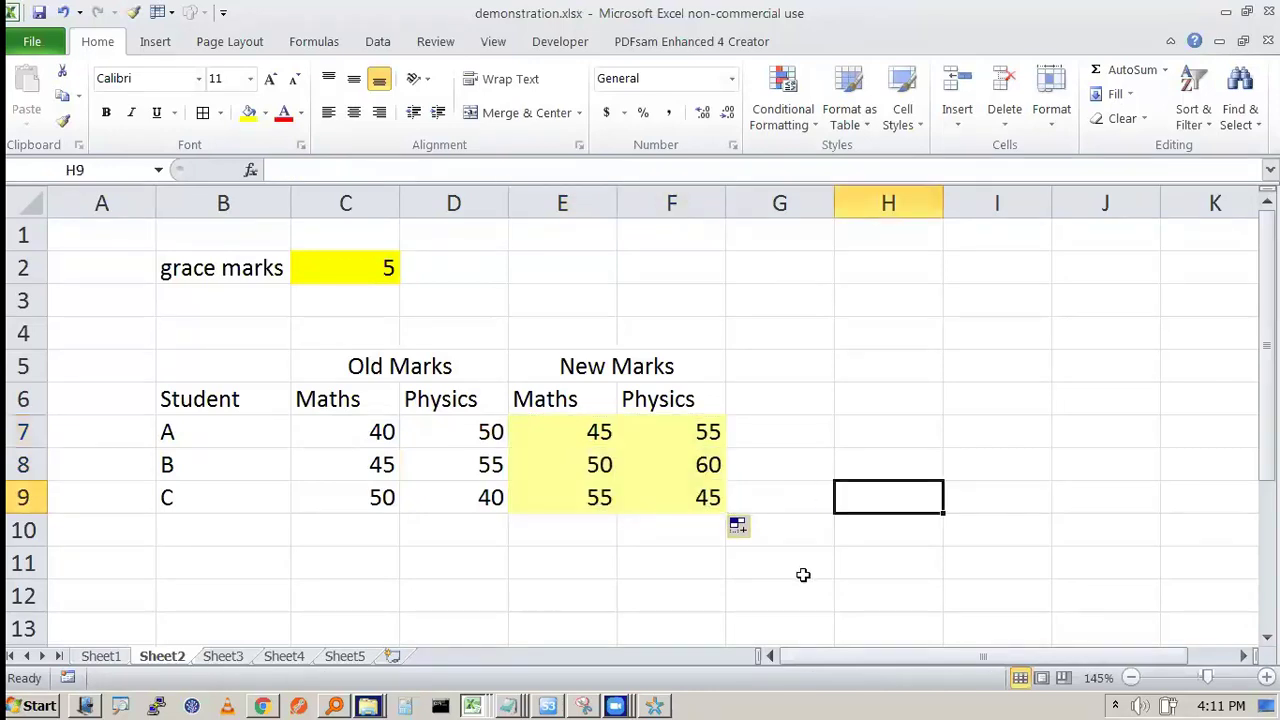
# Step: Trace the precedents of F9 and inspect its source cells D9 and C2
pyautogui.click(712, 497)
pyautogui.doubleClick(305, 15)
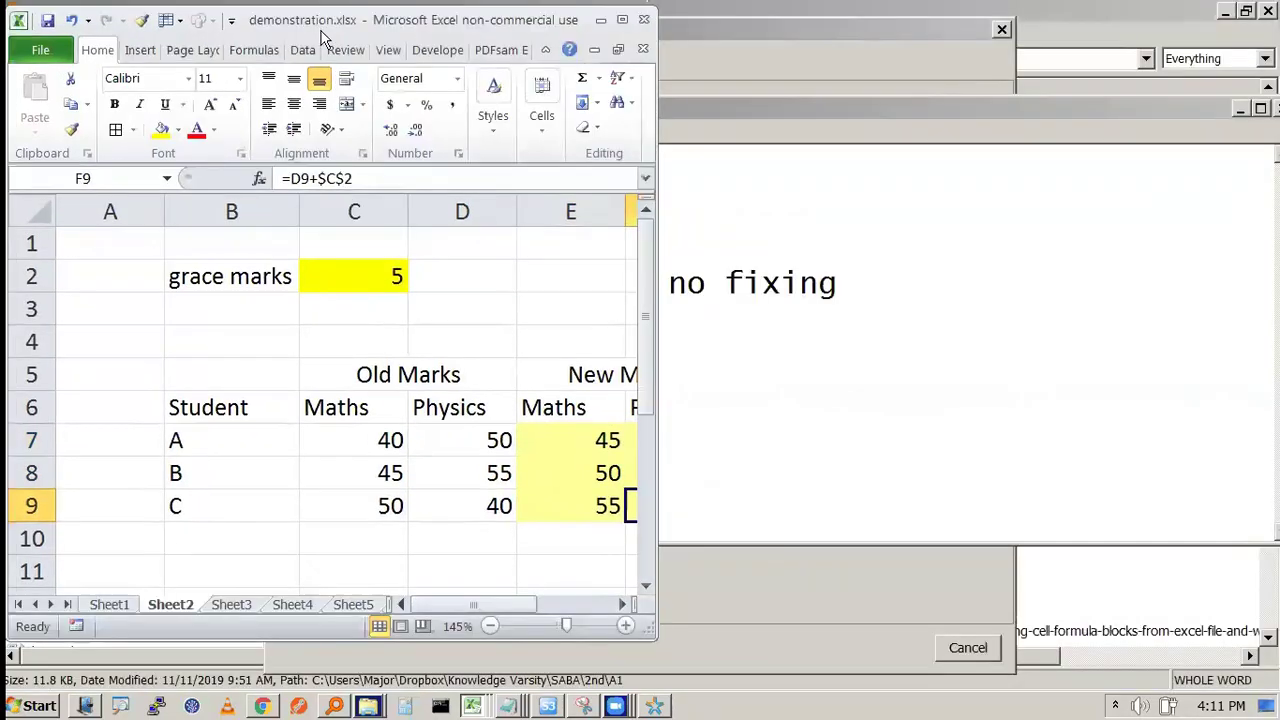
pyautogui.doubleClick(359, 26)
pyautogui.click(314, 41)
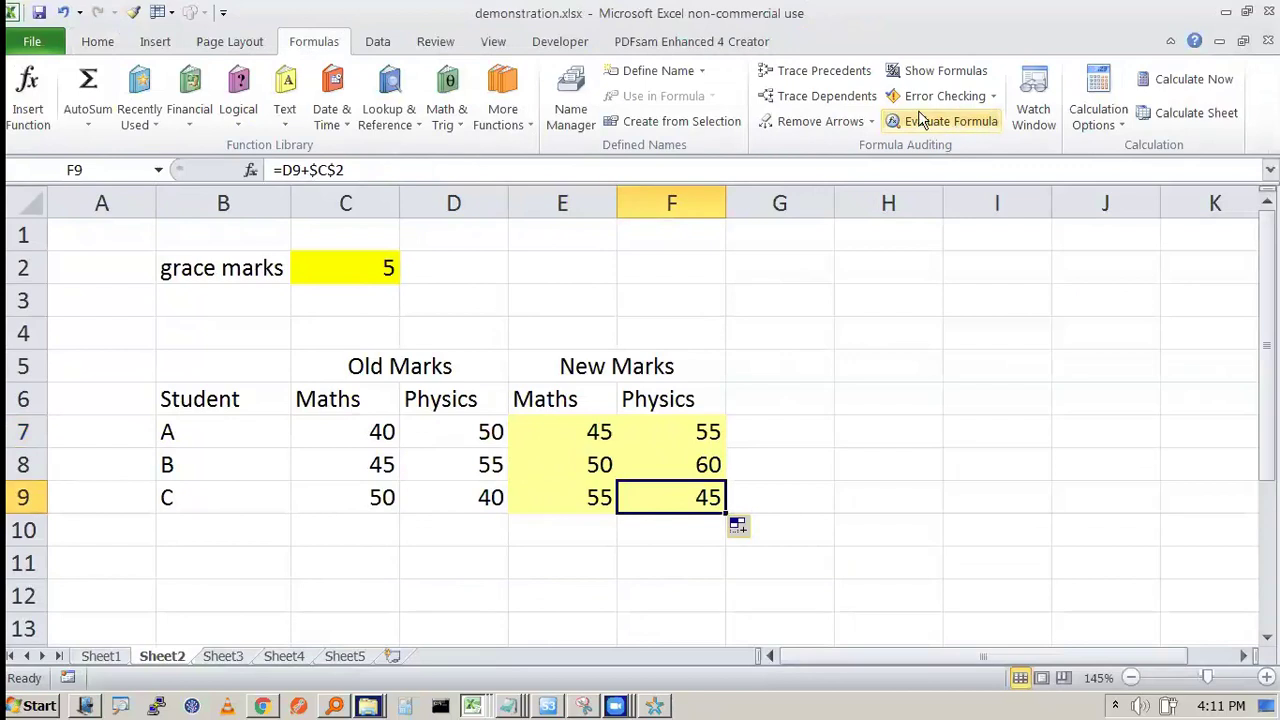
pyautogui.click(824, 71)
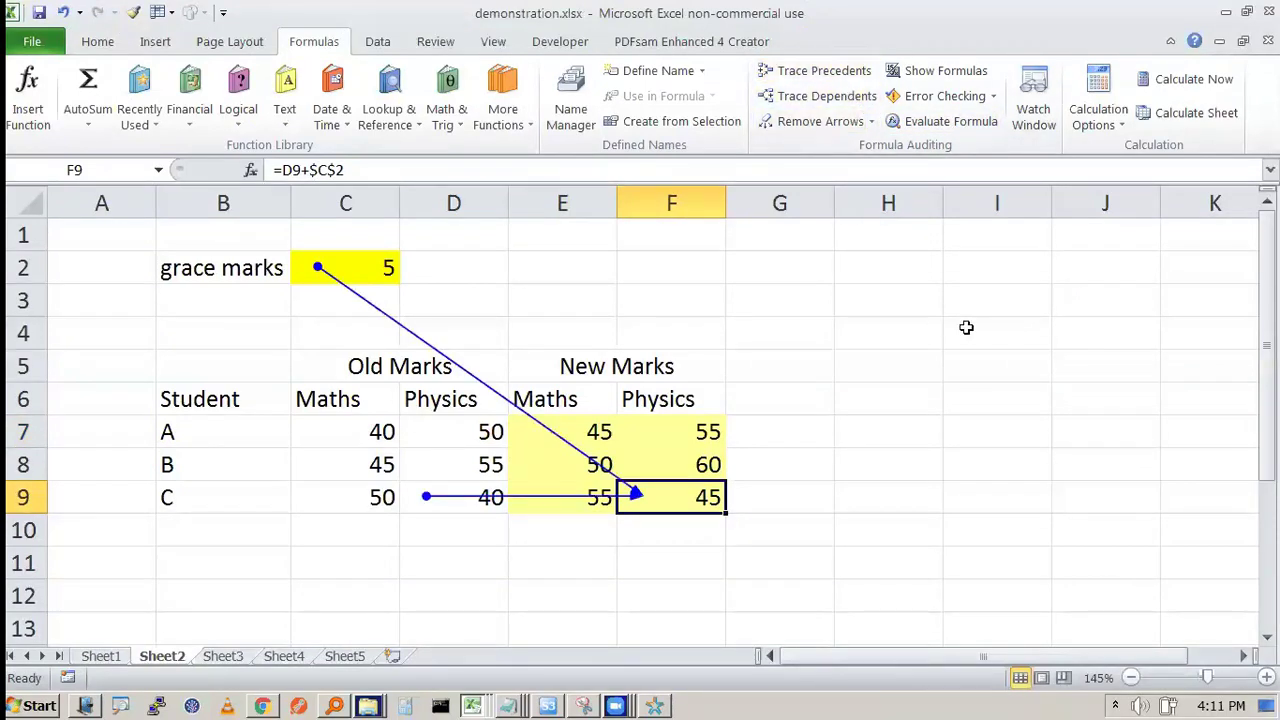
pyautogui.click(458, 502)
pyautogui.click(376, 267)
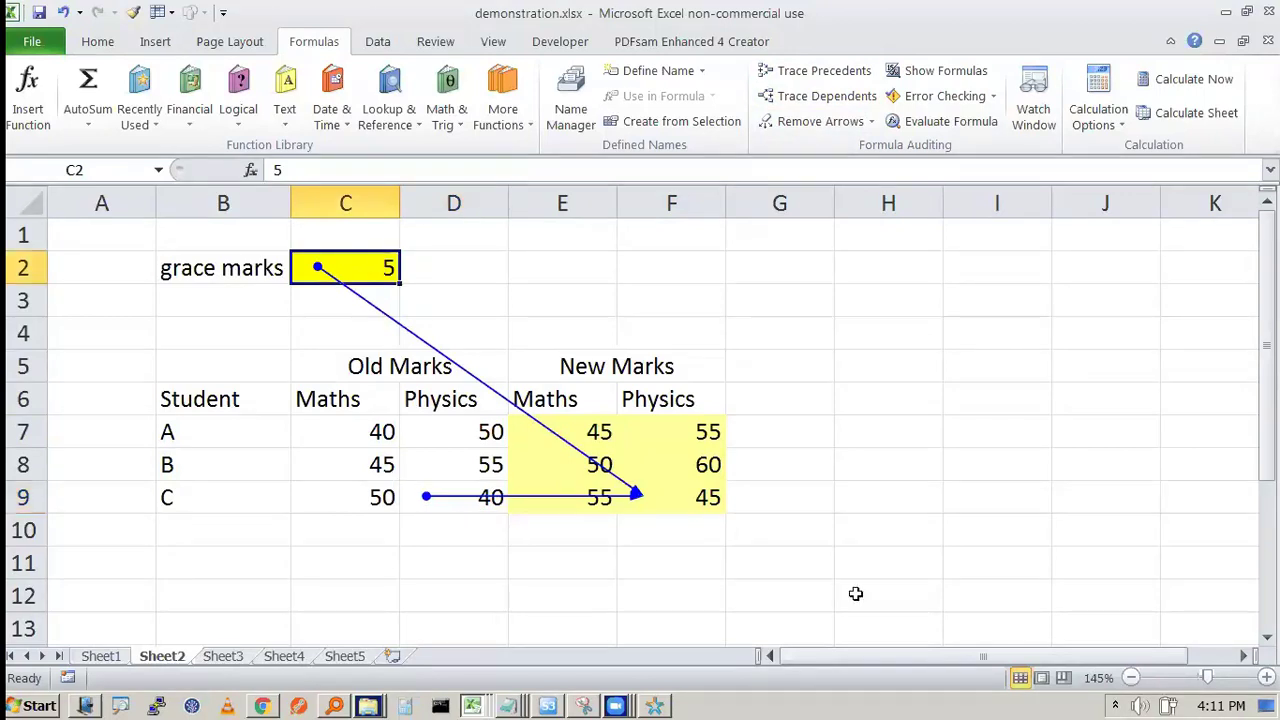
pyautogui.click(698, 495)
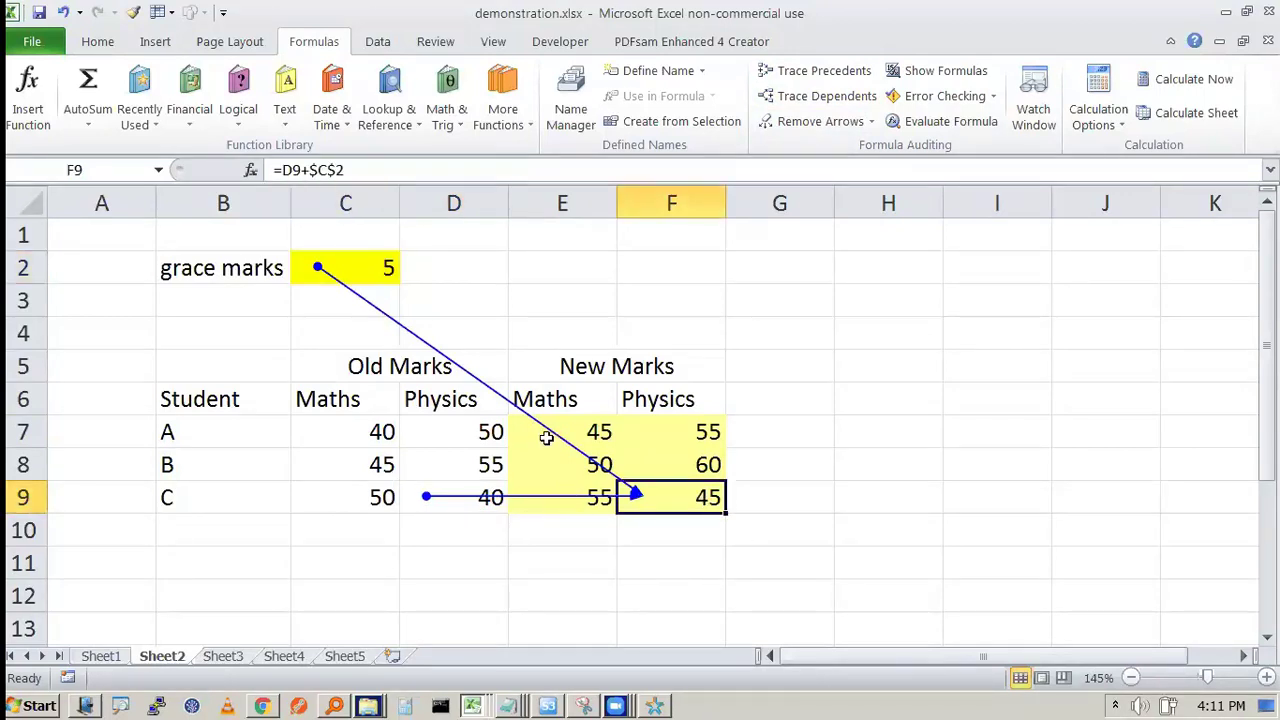
# Step: Trace the precedents of E9 and remove all tracing arrows
pyautogui.click(545, 508)
pyautogui.click(824, 70)
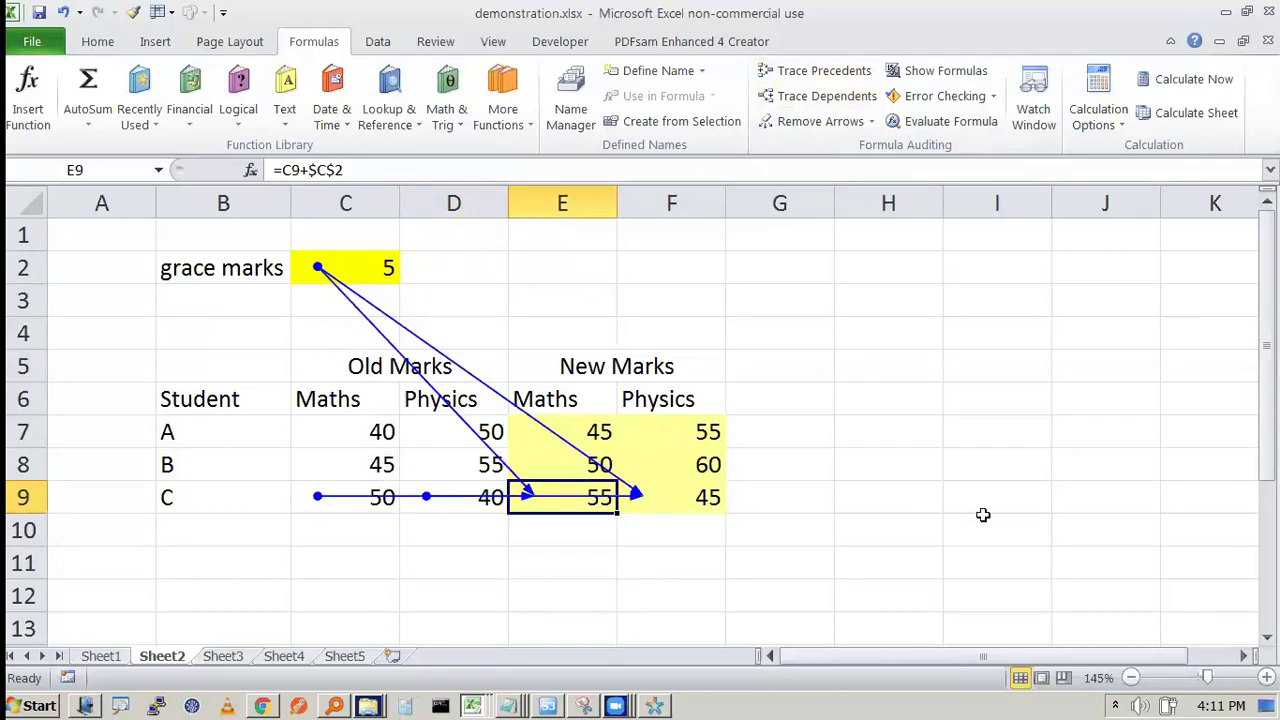
pyautogui.click(815, 121)
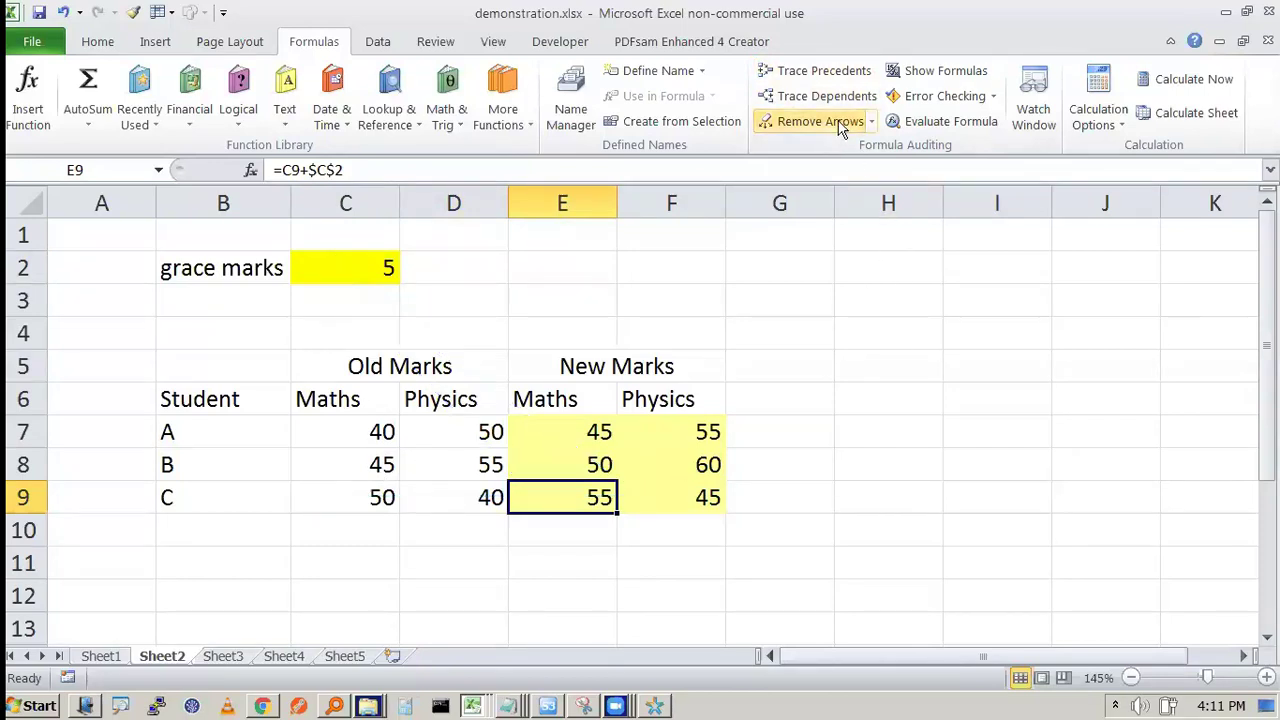
# Step: Open the E7 formula, circle its C7 and $C$2 references, and erase the drawings
pyautogui.doubleClick(595, 440)
pyautogui.moveTo(524, 408)
pyautogui.mouseDown()
pyautogui.moveTo(532, 448)
pyautogui.moveTo(517, 410)
pyautogui.mouseUp()
pyautogui.moveTo(606, 410)
pyautogui.mouseDown()
pyautogui.moveTo(555, 414)
pyautogui.moveTo(620, 414)
pyautogui.mouseUp()
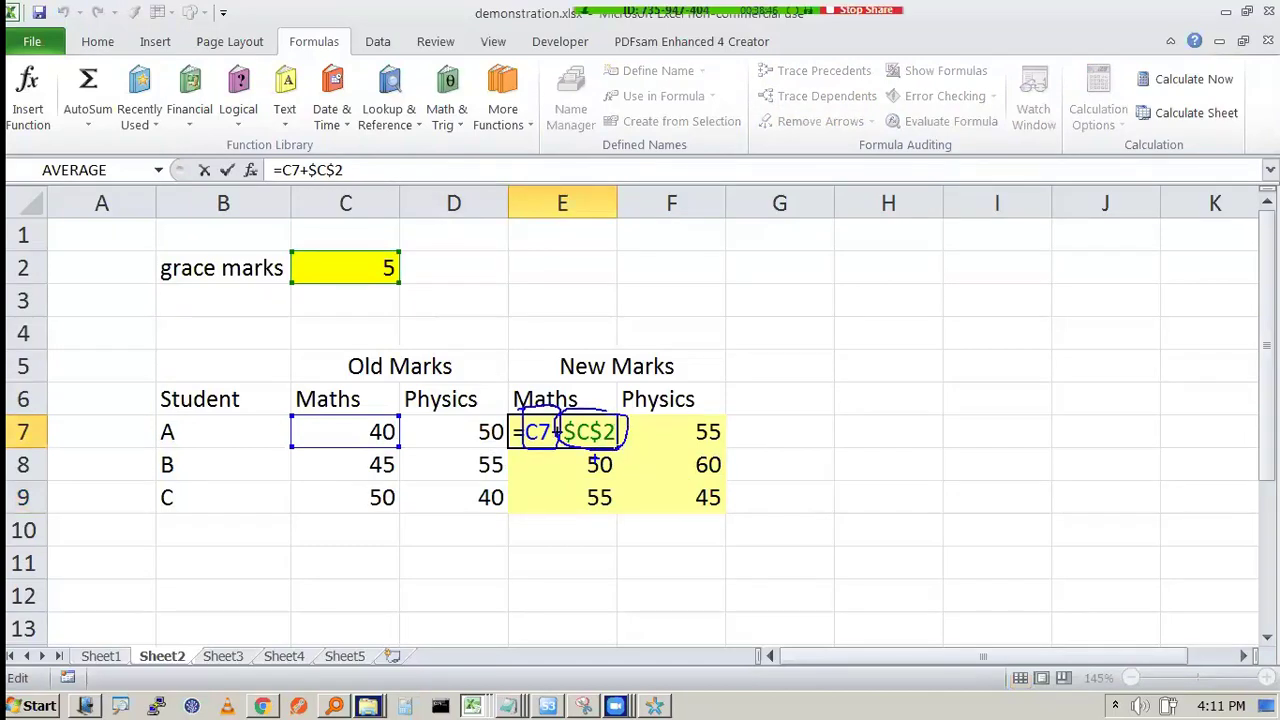
pyautogui.press('Escape')
# Step: Clear the filled formulas from F7:F9 and E8:E9, keeping the one in E7
pyautogui.moveTo(700, 423); pyautogui.dragTo(700, 491)
pyautogui.moveTo(575, 465); pyautogui.dragTo(593, 432)
pyautogui.click(593, 432)
# Step: Reopen the E7 formula, sketch arrows across and down the old marks, and leave the cell with the drawings erased
pyautogui.doubleClick(614, 440)
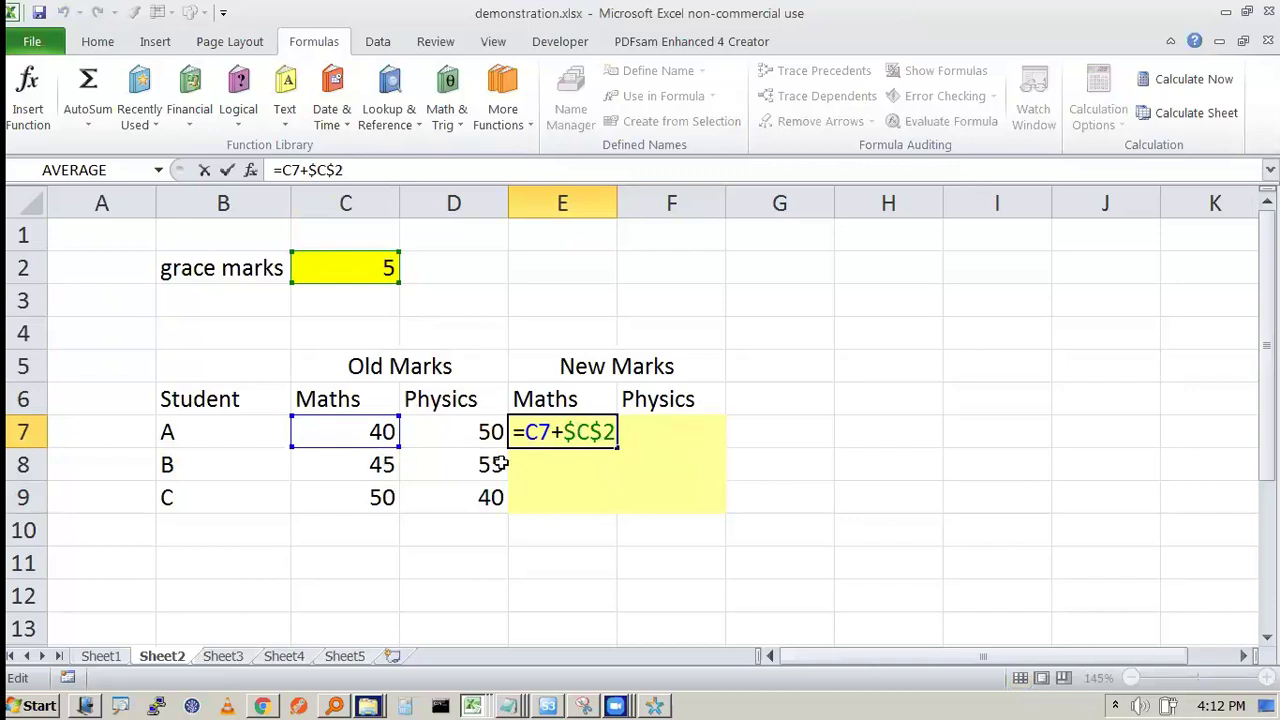
pyautogui.moveTo(362, 391)
pyautogui.mouseDown()
pyautogui.moveTo(451, 373)
pyautogui.moveTo(470, 415)
pyautogui.moveTo(492, 394)
pyautogui.mouseUp()
pyautogui.moveTo(420, 452)
pyautogui.mouseDown()
pyautogui.moveTo(414, 523)
pyautogui.moveTo(434, 528)
pyautogui.mouseUp()
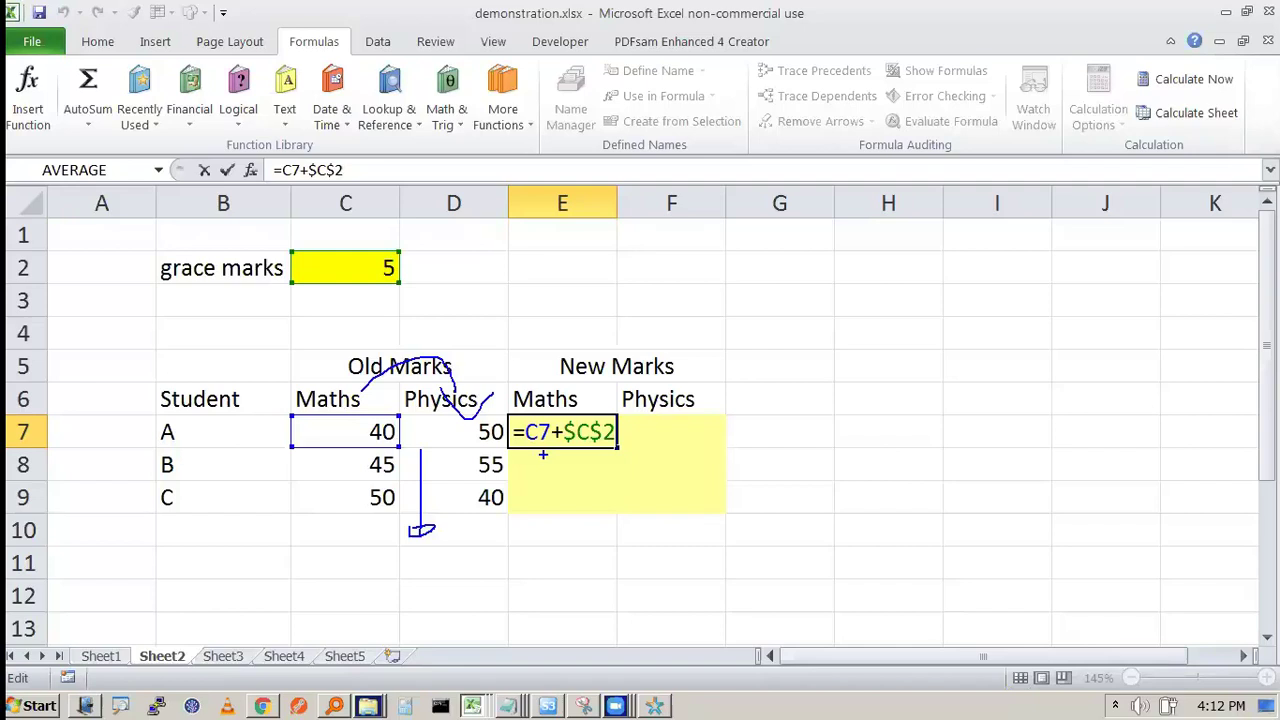
pyautogui.press('Escape')
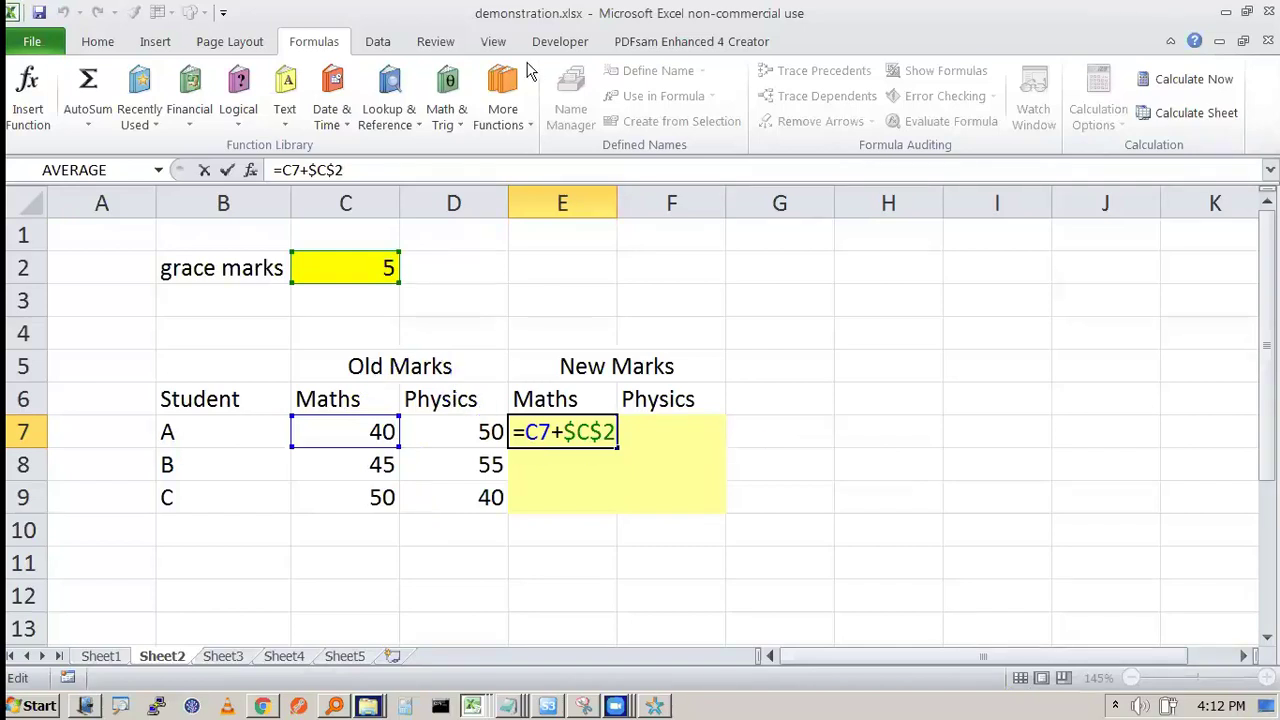
pyautogui.click(869, 360)
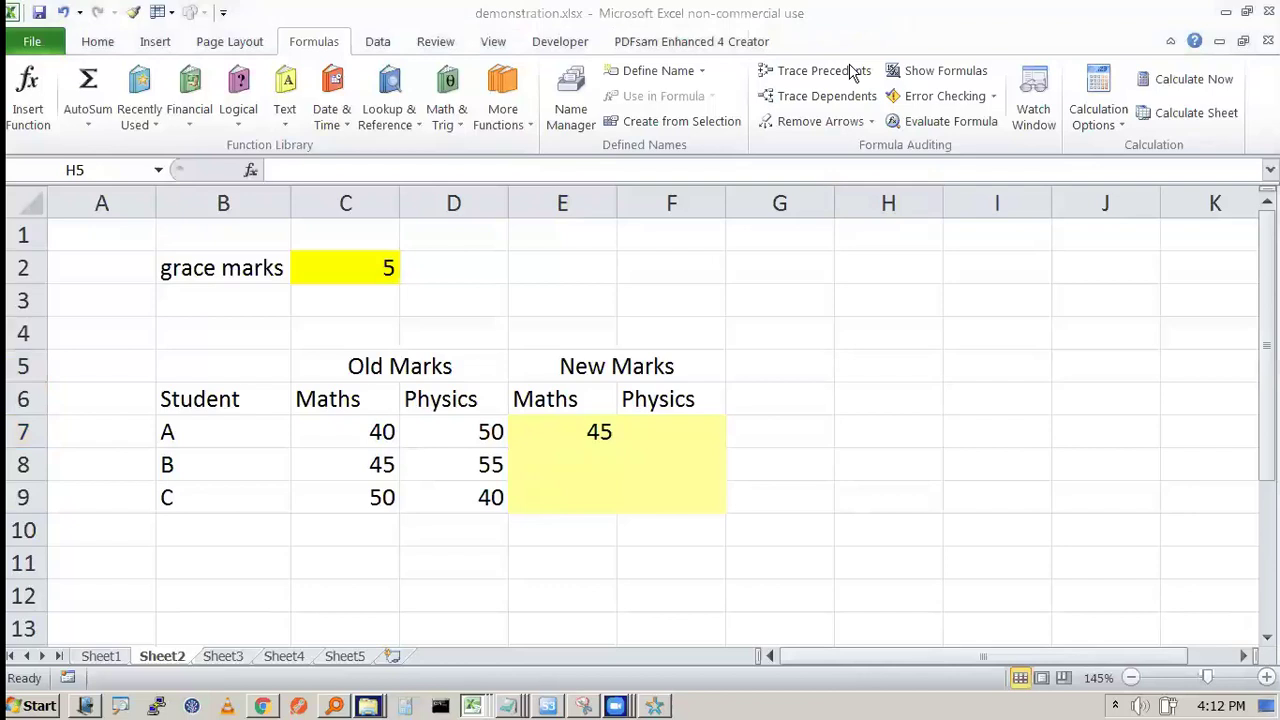
# Step: Switch to Sheet3 and clear the salary formulas in C5:E7
pyautogui.click(222, 656)
pyautogui.moveTo(395, 346); pyautogui.dragTo(566, 403)
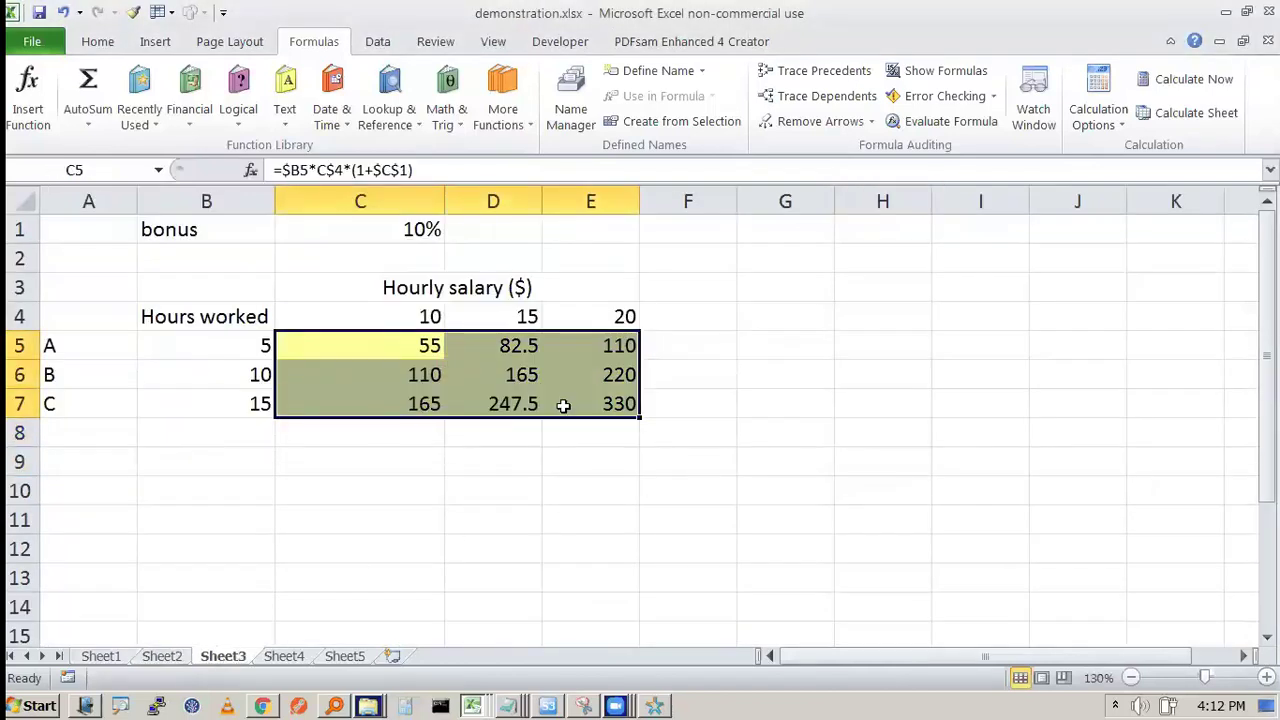
pyautogui.press('Delete')
pyautogui.click(790, 347)
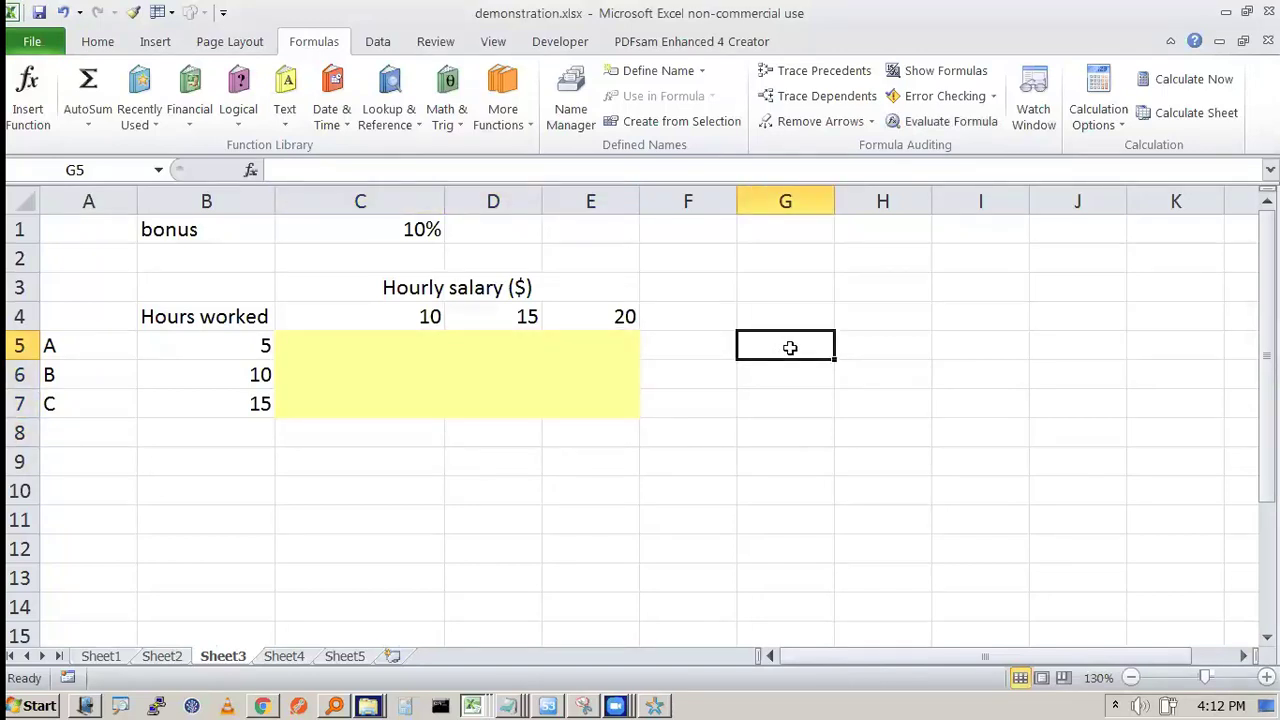
# Step: Enter the heading Workers in A4
pyautogui.click(105, 310)
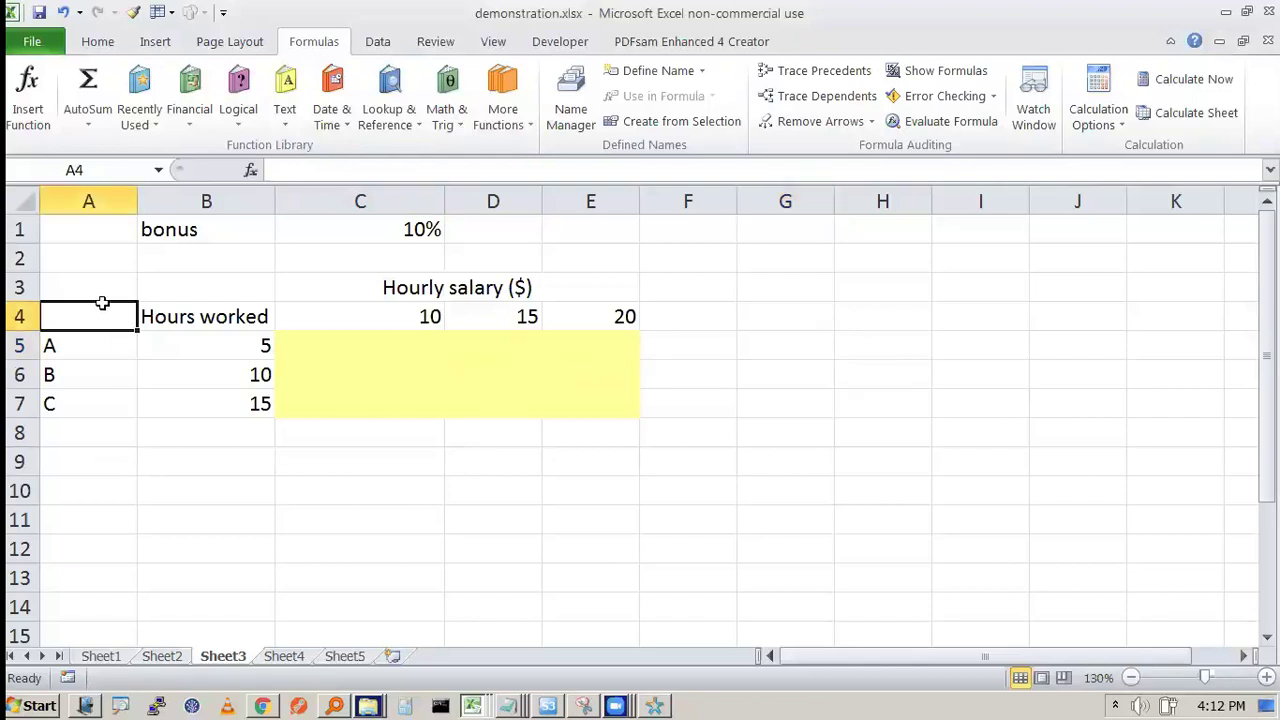
pyautogui.write('Workers')
pyautogui.press('Return')
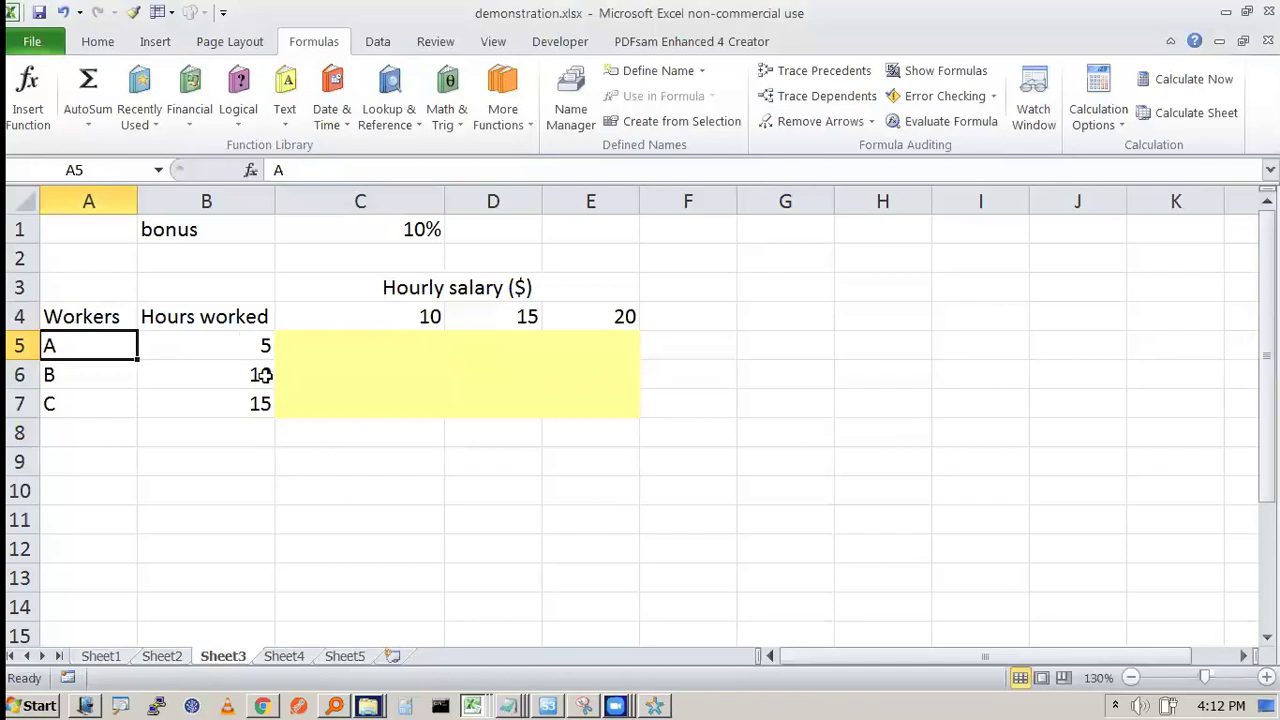
pyautogui.click(530, 483)
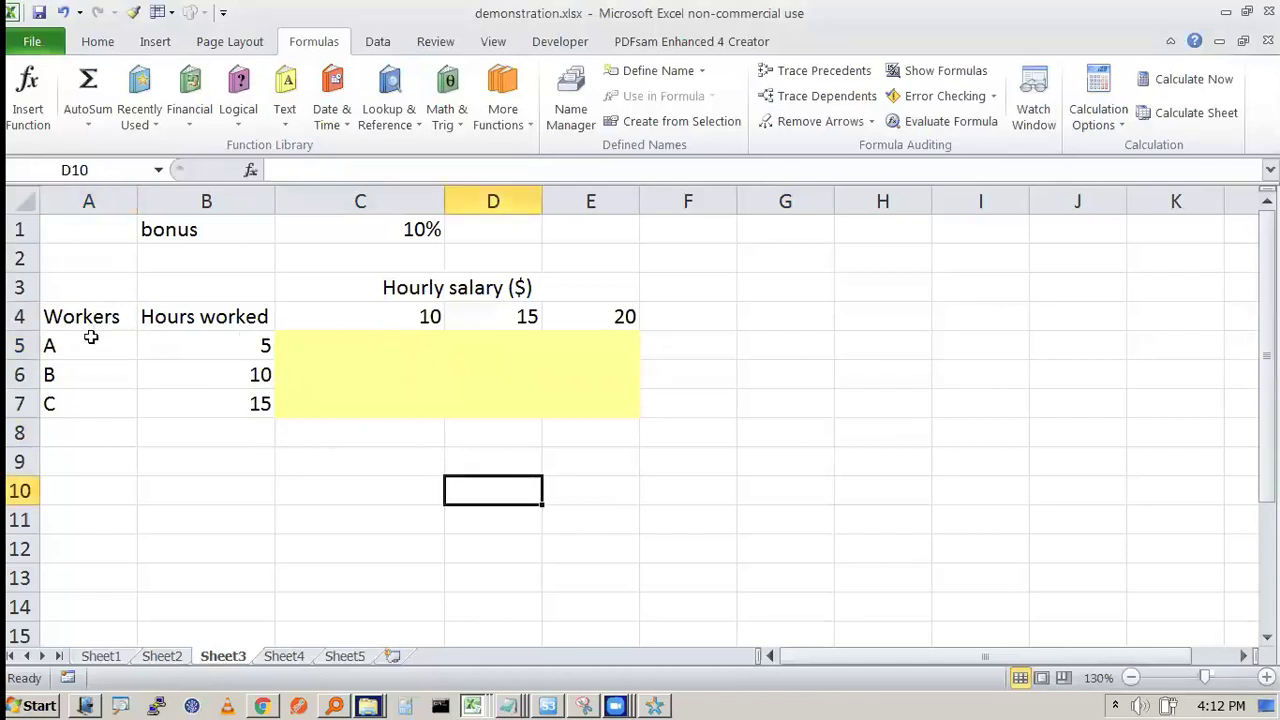
# Step: Set the heading in A4 to Students and widen column A to nearly double
pyautogui.moveTo(94, 340); pyautogui.dragTo(83, 404)
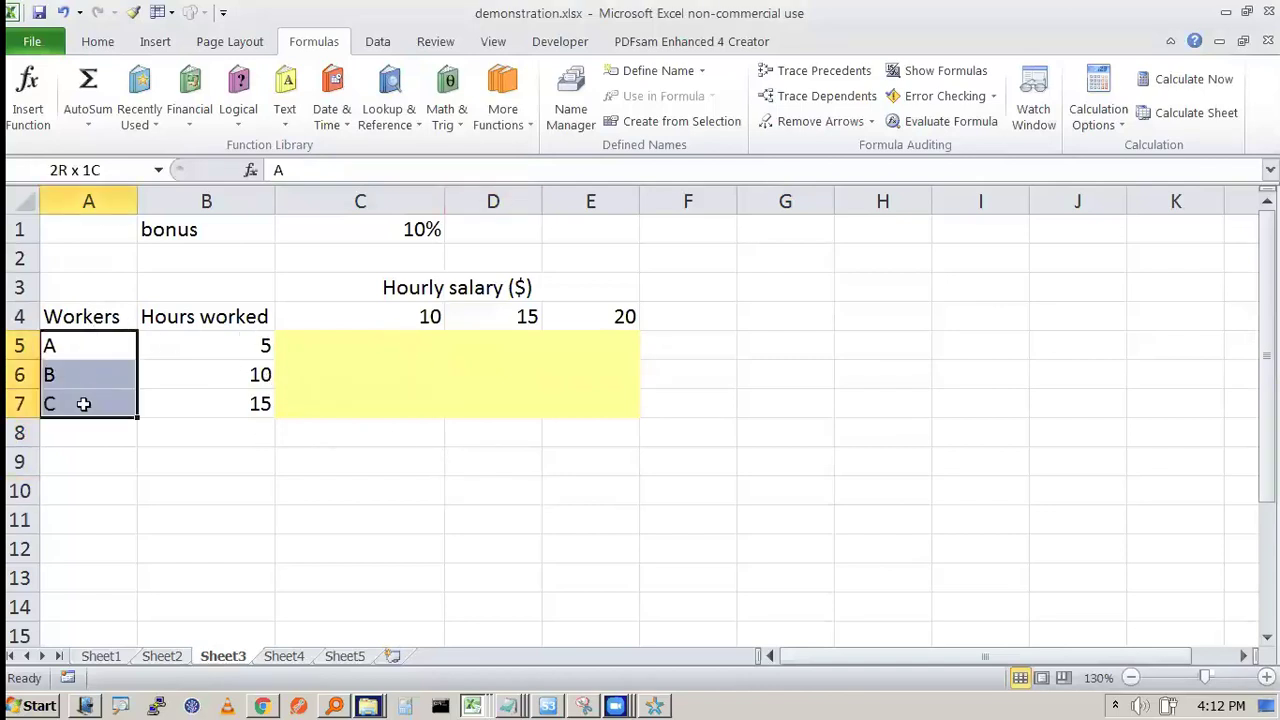
pyautogui.click(86, 326)
pyautogui.write('Students')
pyautogui.press('Return')
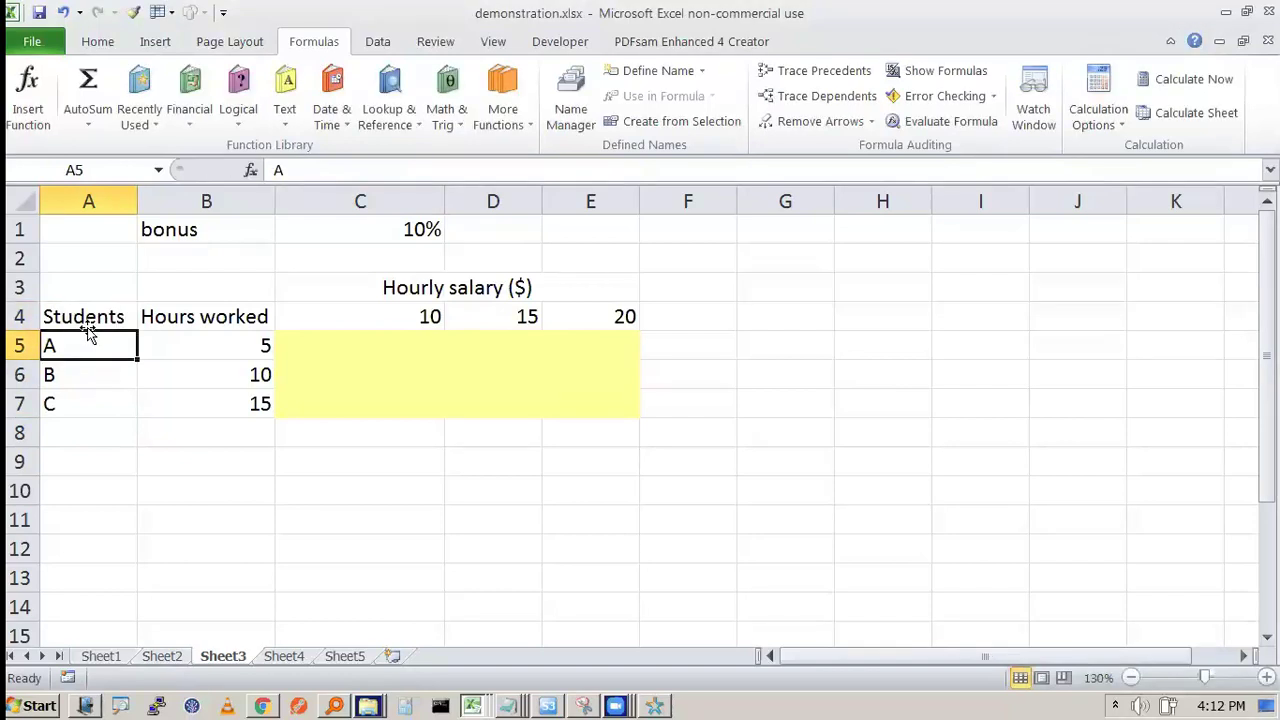
pyautogui.moveTo(137, 201); pyautogui.dragTo(219, 203)
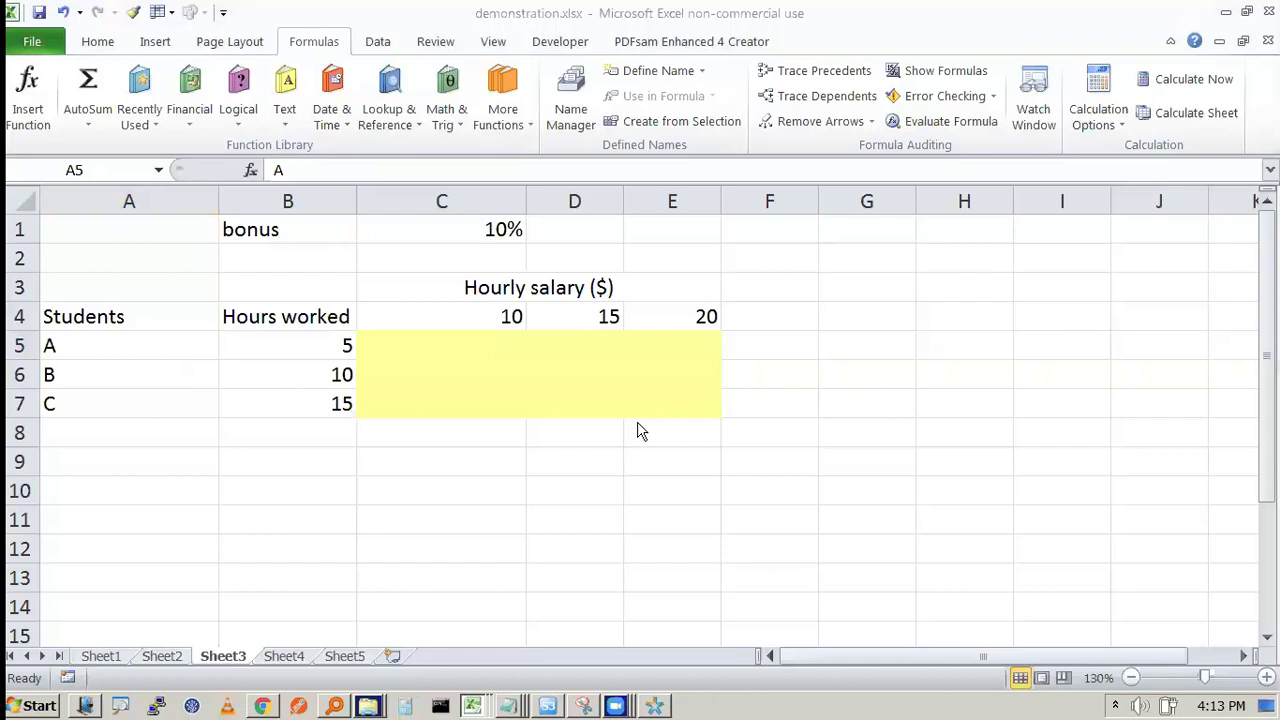
# Step: Point out the hours worked in B5 and the hourly salary rates in C4:E4
pyautogui.click(327, 349)
pyautogui.moveTo(327, 349)
pyautogui.mouseDown()
pyautogui.moveTo(429, 306)
pyautogui.moveTo(363, 360)
pyautogui.moveTo(318, 350)
pyautogui.mouseUp()
pyautogui.click(452, 313)
pyautogui.moveTo(452, 313); pyautogui.dragTo(706, 331)
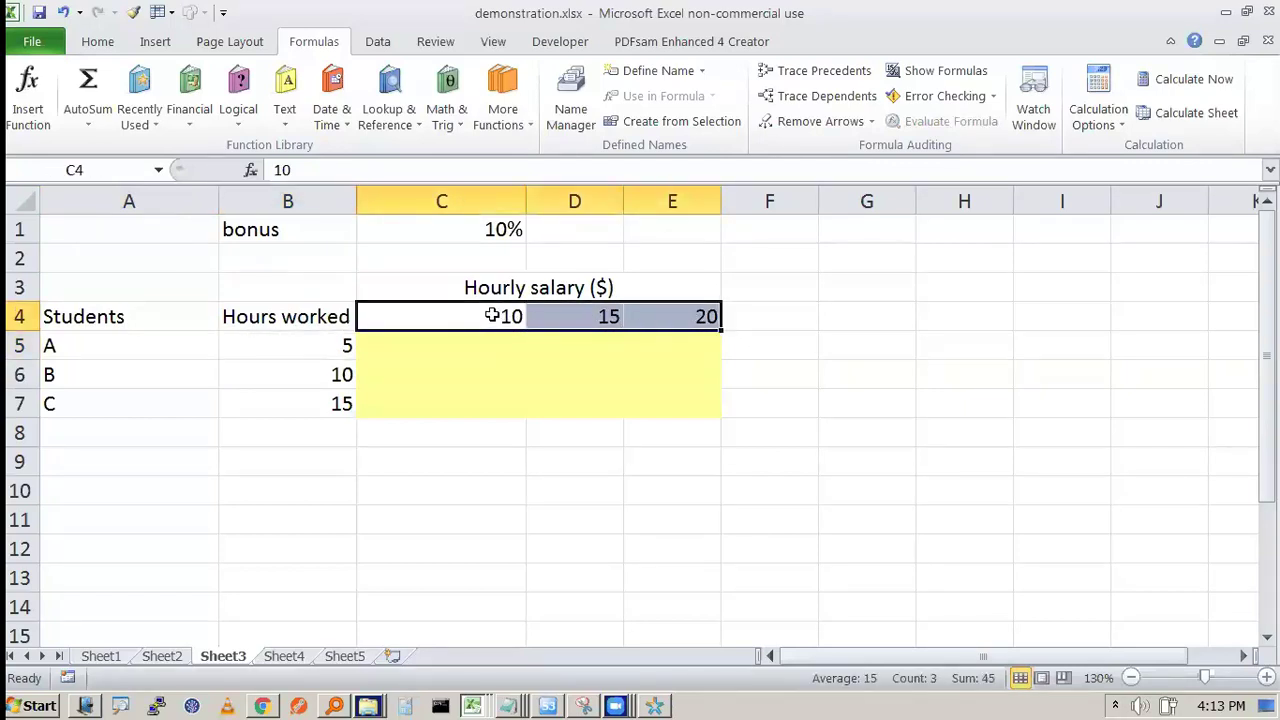
# Step: Point out each hourly rate in C4:E4 and the salary cells in C5:E7 that depend on them
pyautogui.click(492, 316)
pyautogui.click(477, 344)
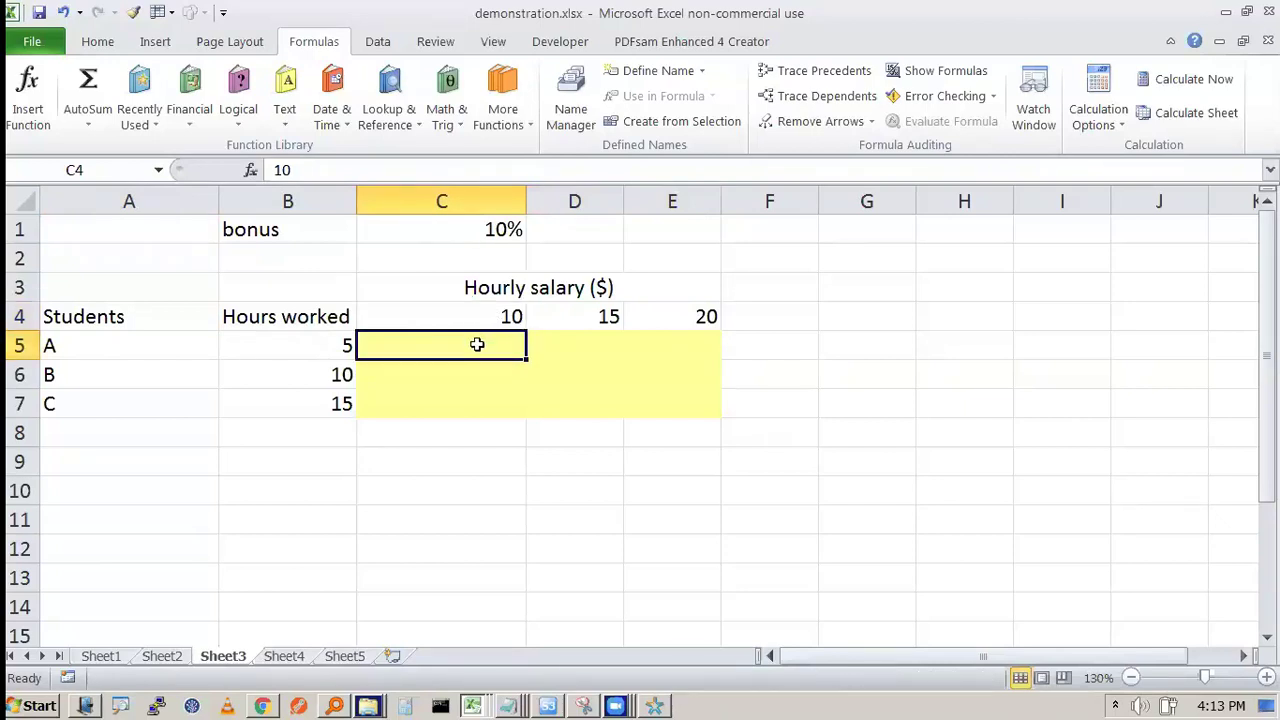
pyautogui.click(568, 315)
pyautogui.click(566, 344)
pyautogui.click(701, 311)
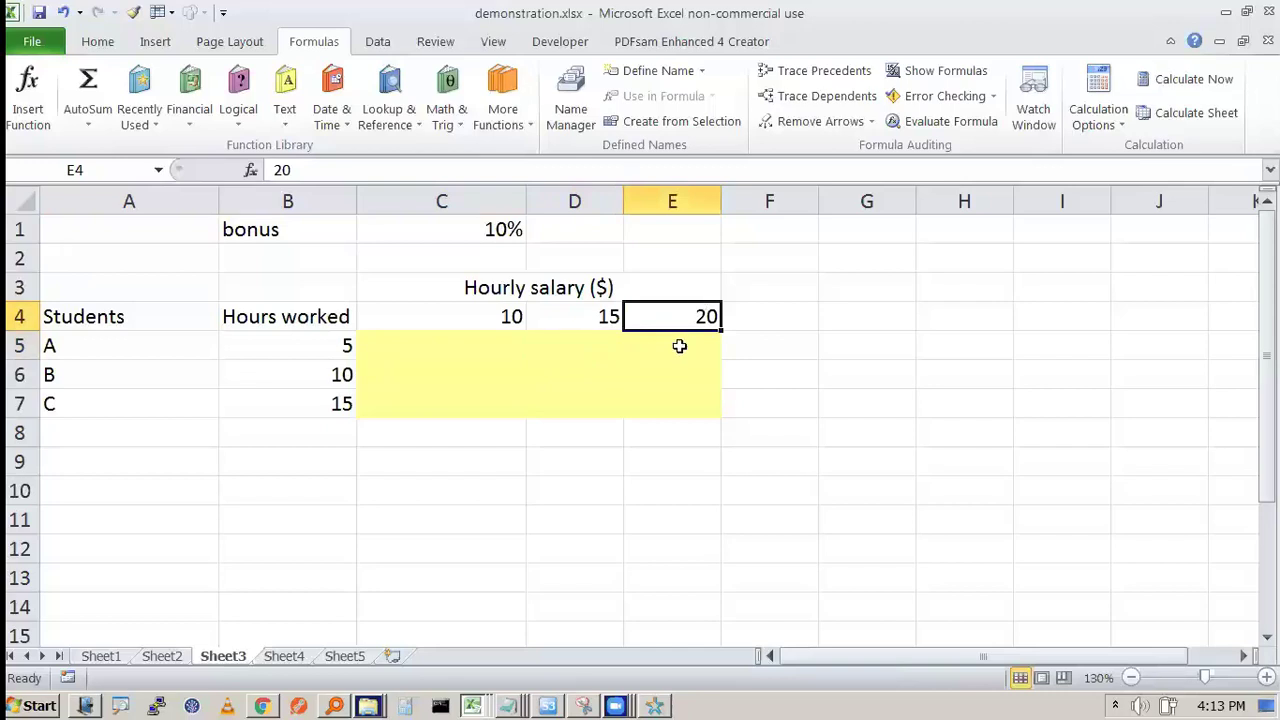
pyautogui.click(678, 346)
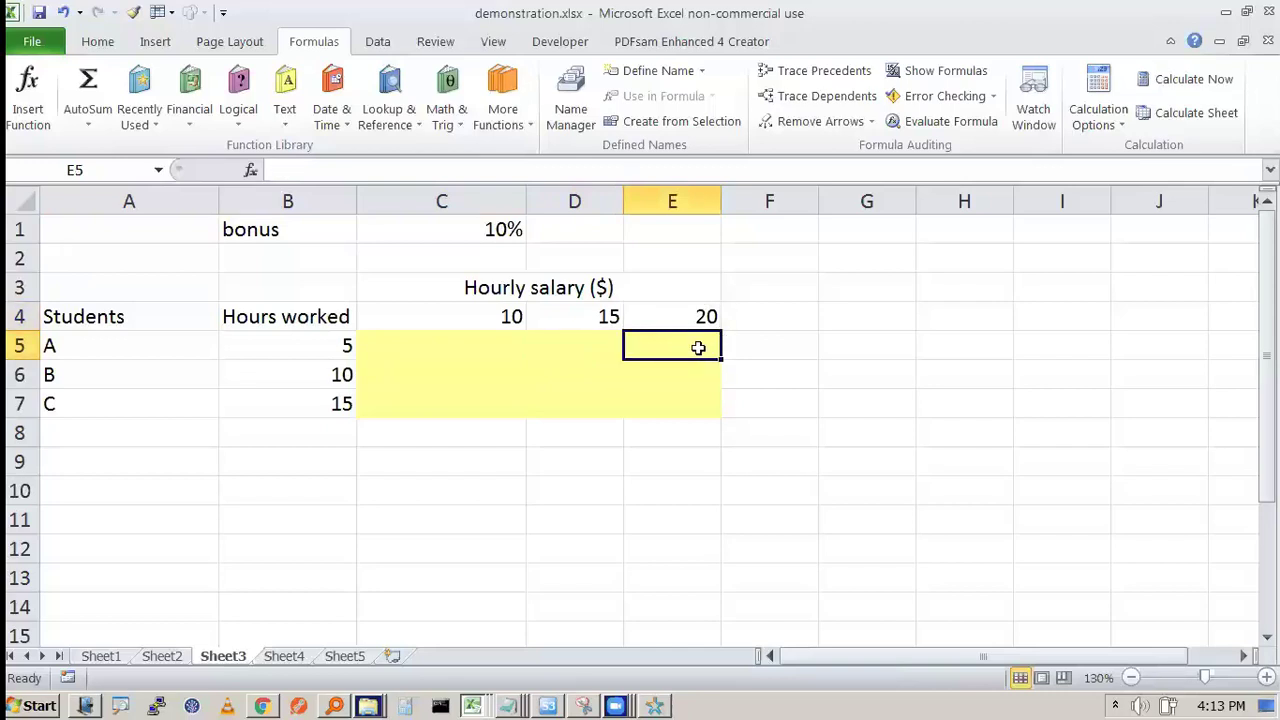
pyautogui.moveTo(403, 344); pyautogui.dragTo(668, 394)
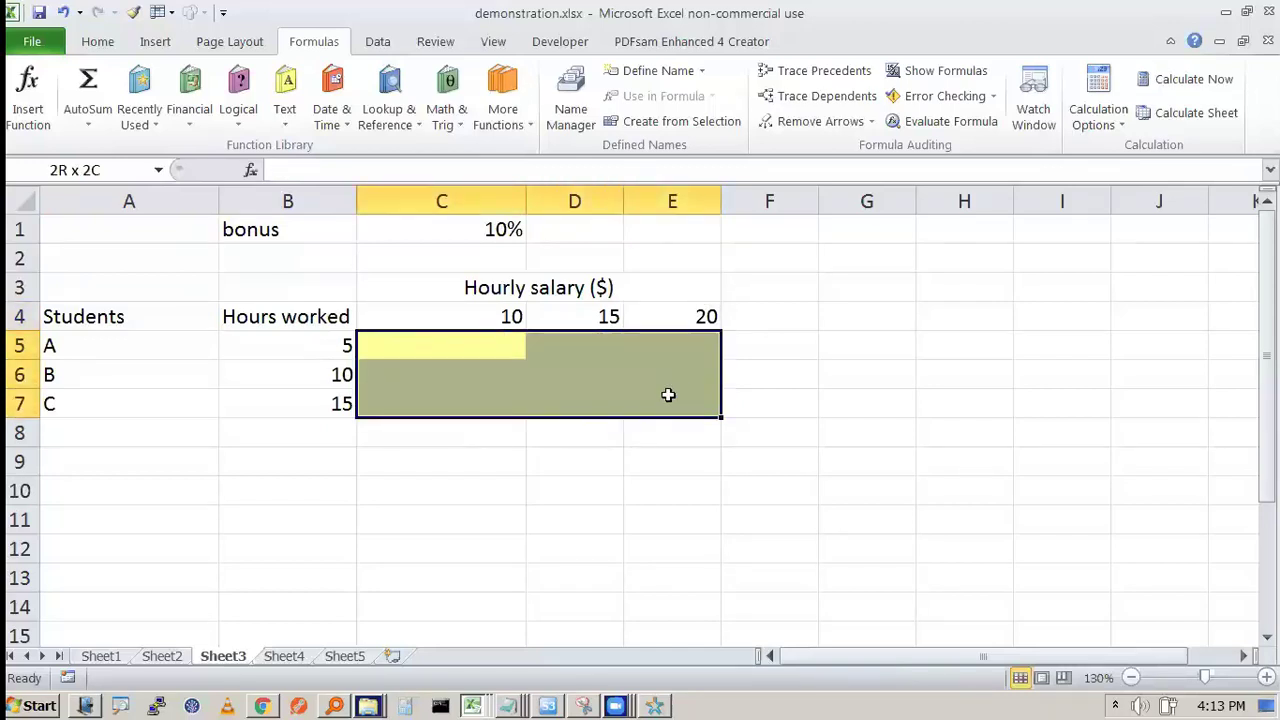
pyautogui.click(532, 454)
# Step: Hide row 1, which holds the bonus percentage
pyautogui.rightClick(20, 230)
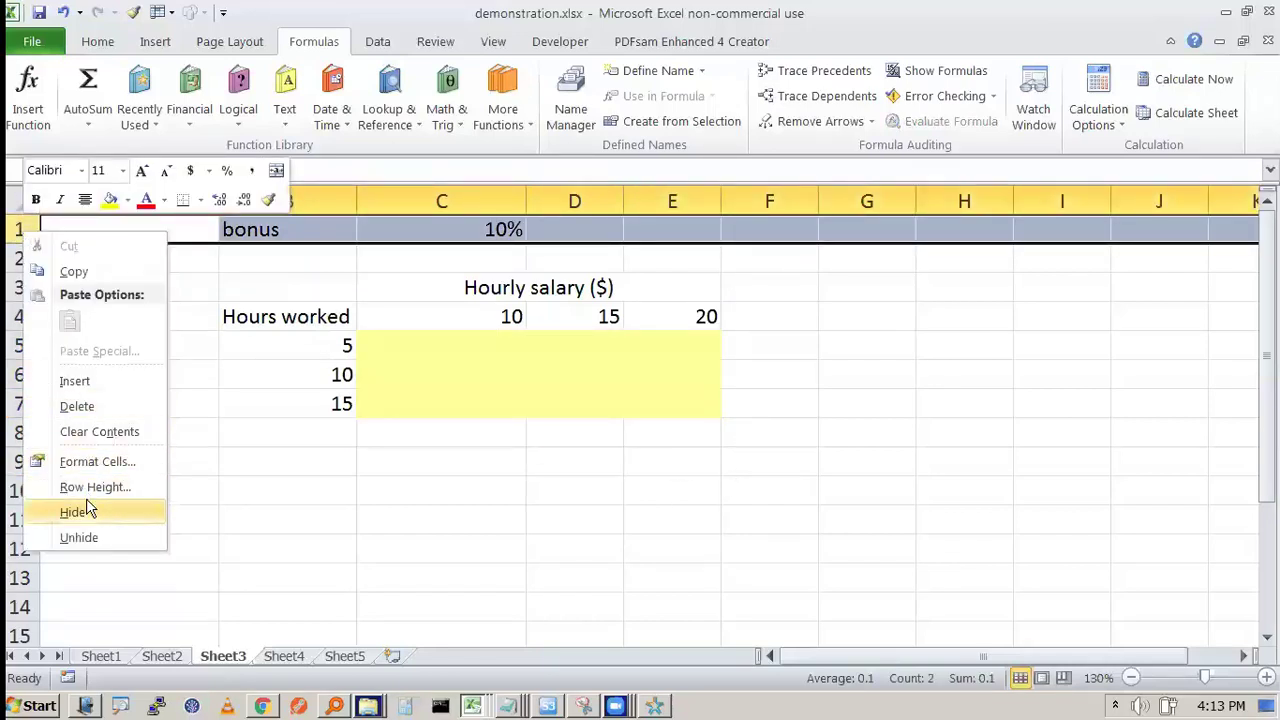
pyautogui.click(86, 508)
pyautogui.click(491, 464)
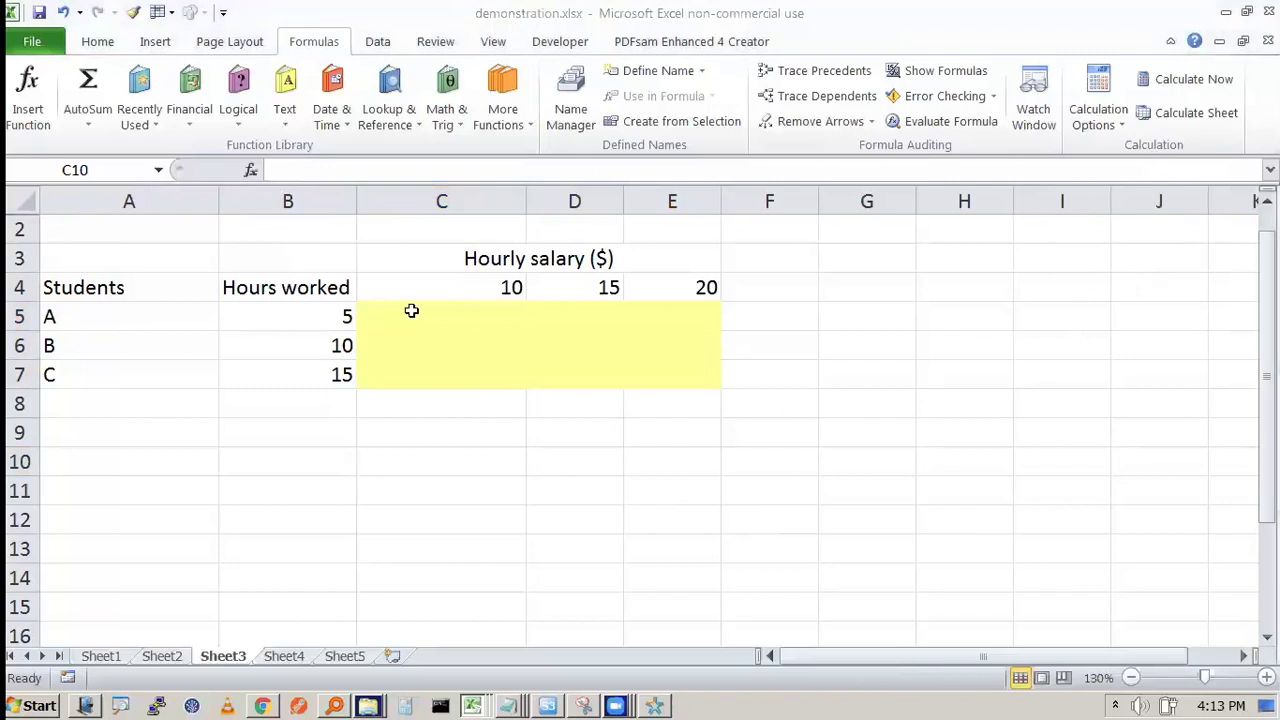
# Step: Start the salary formula =B5*C4 in C5, multiplying hours worked by the hourly rate
pyautogui.click(454, 325)
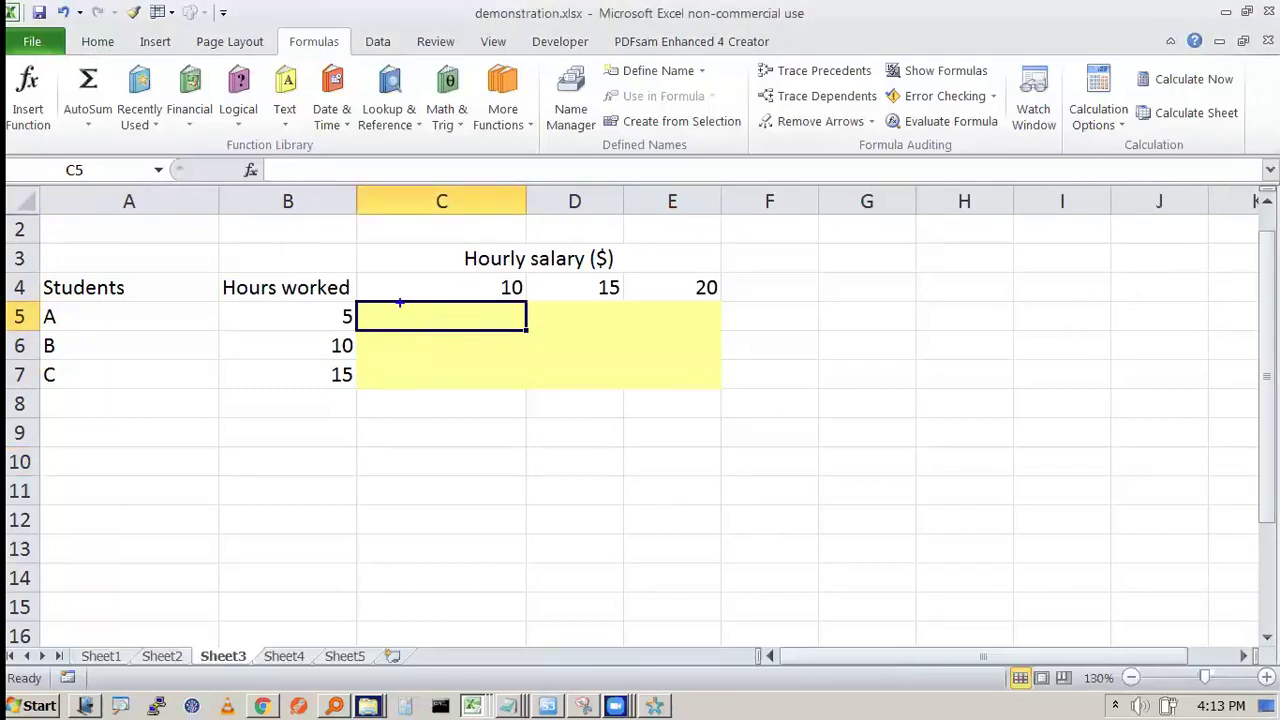
pyautogui.write('=')
pyautogui.press('Left')
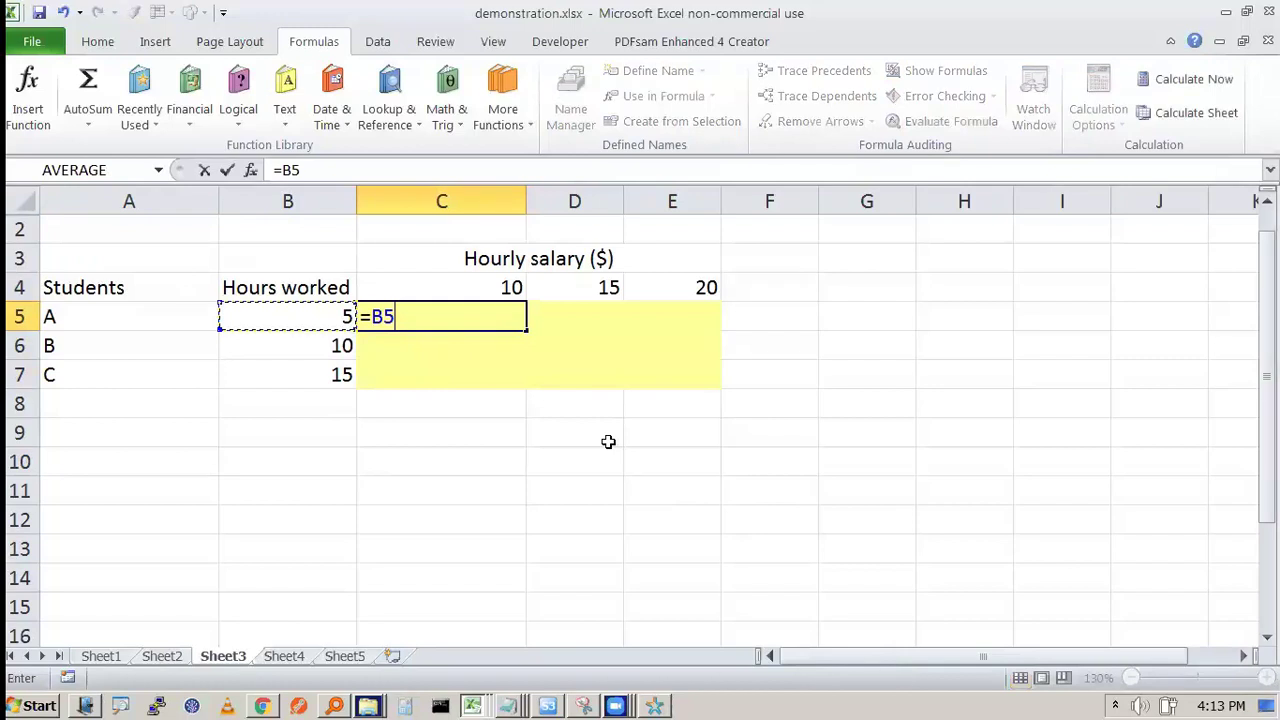
pyautogui.write('*')
pyautogui.press('Up')
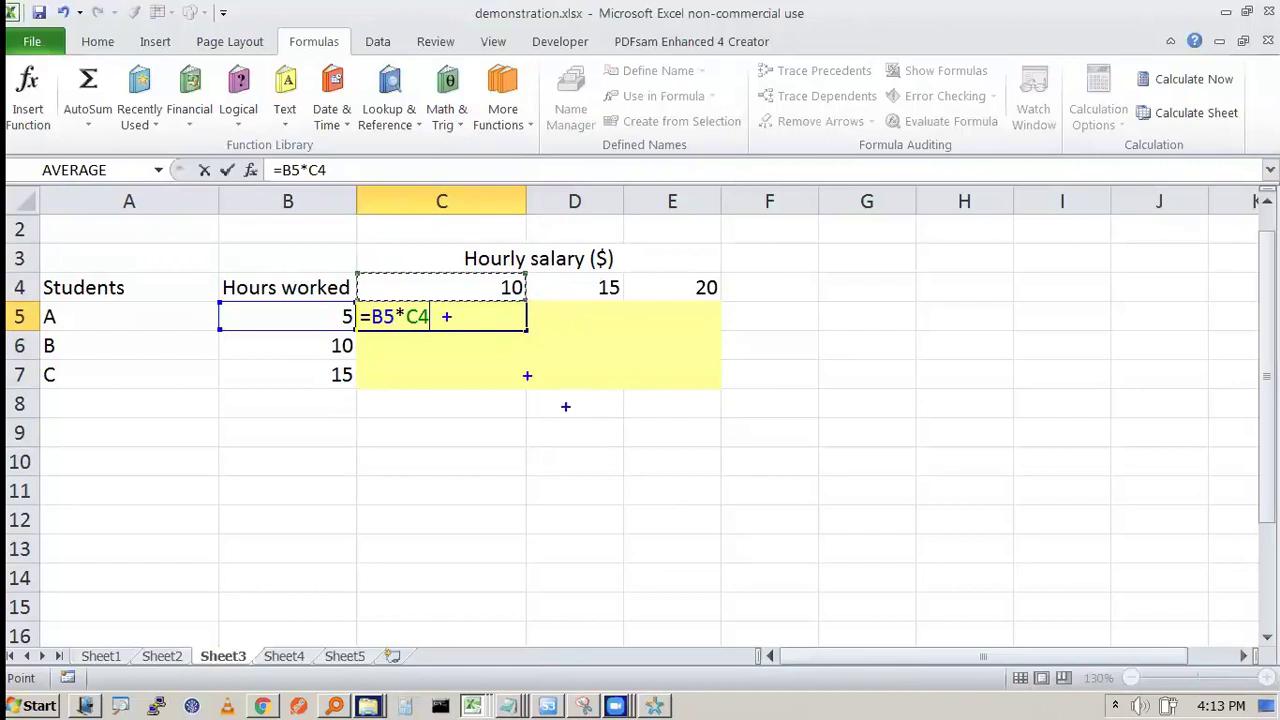
# Step: Sketch how the formula shifts across the columns and down the rows, then complete it in C5 as =$B5*C$4
pyautogui.moveTo(496, 270)
pyautogui.mouseDown()
pyautogui.moveTo(590, 236)
pyautogui.moveTo(588, 262)
pyautogui.moveTo(586, 250)
pyautogui.moveTo(718, 244)
pyautogui.mouseUp()
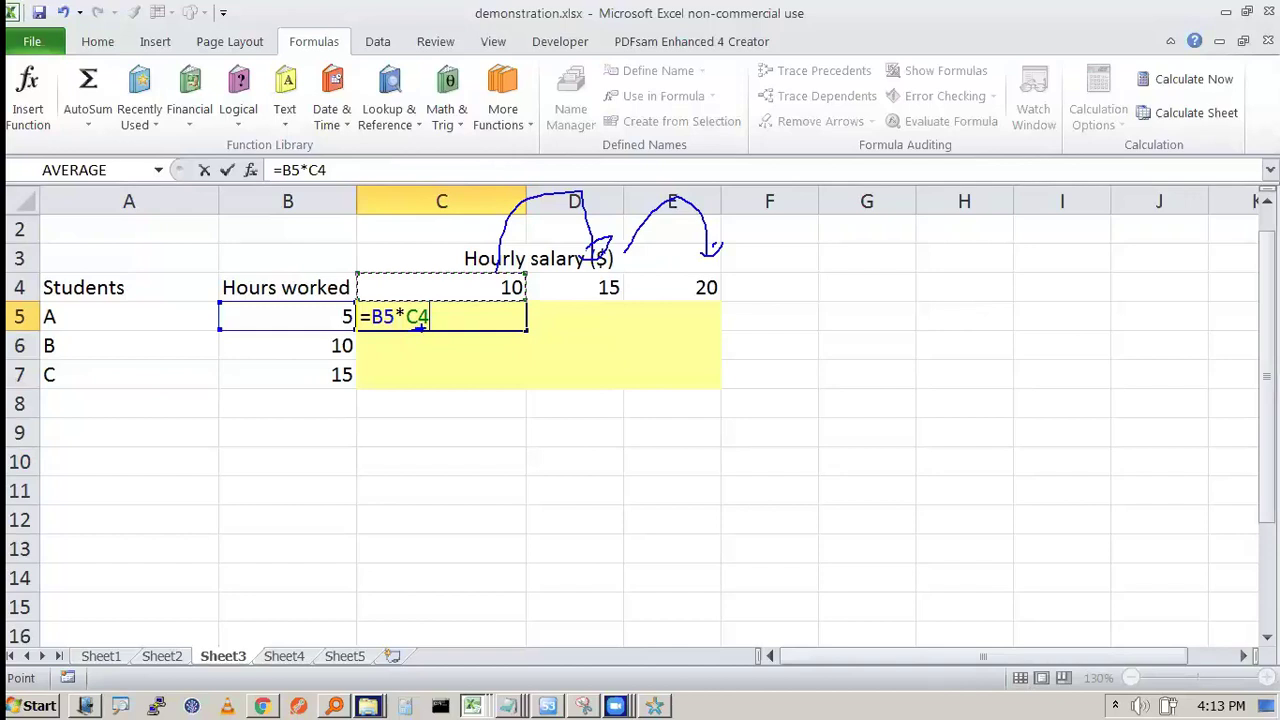
pyautogui.moveTo(527, 330); pyautogui.dragTo(534, 386)
pyautogui.press('Escape')
pyautogui.click(422, 316)
pyautogui.write('$')
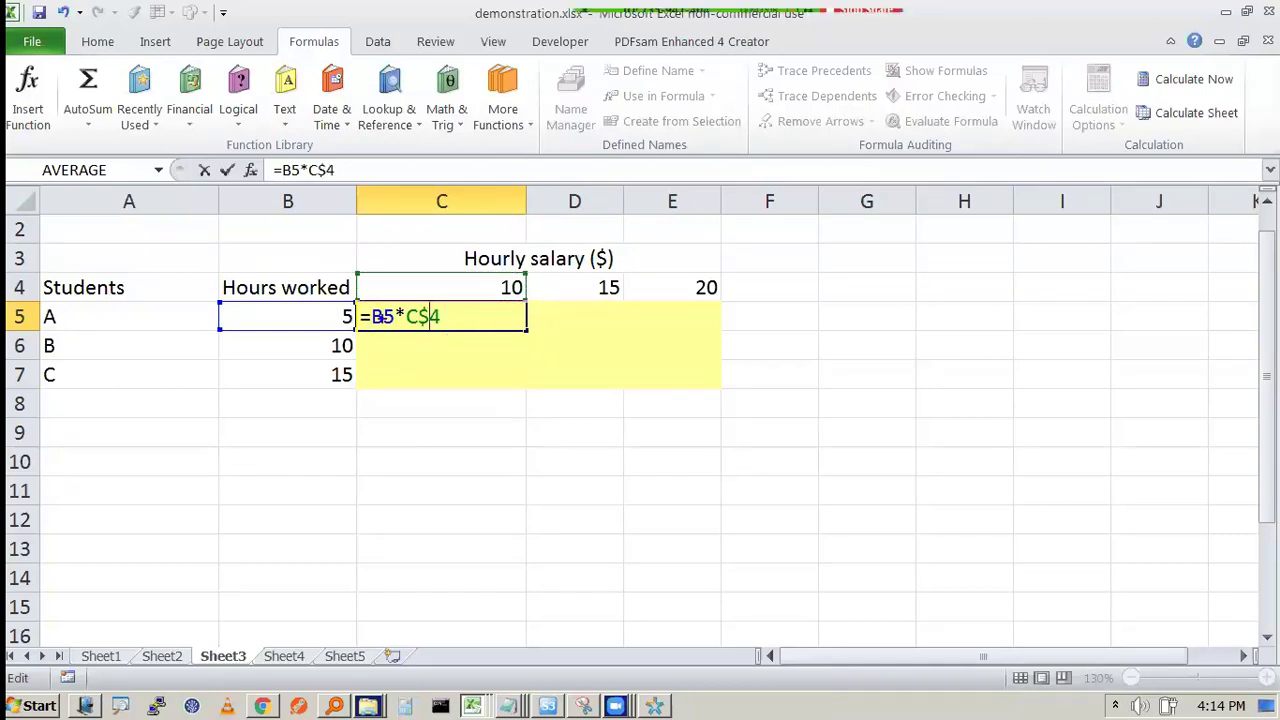
pyautogui.moveTo(519, 339); pyautogui.dragTo(596, 346)
pyautogui.press('Escape')
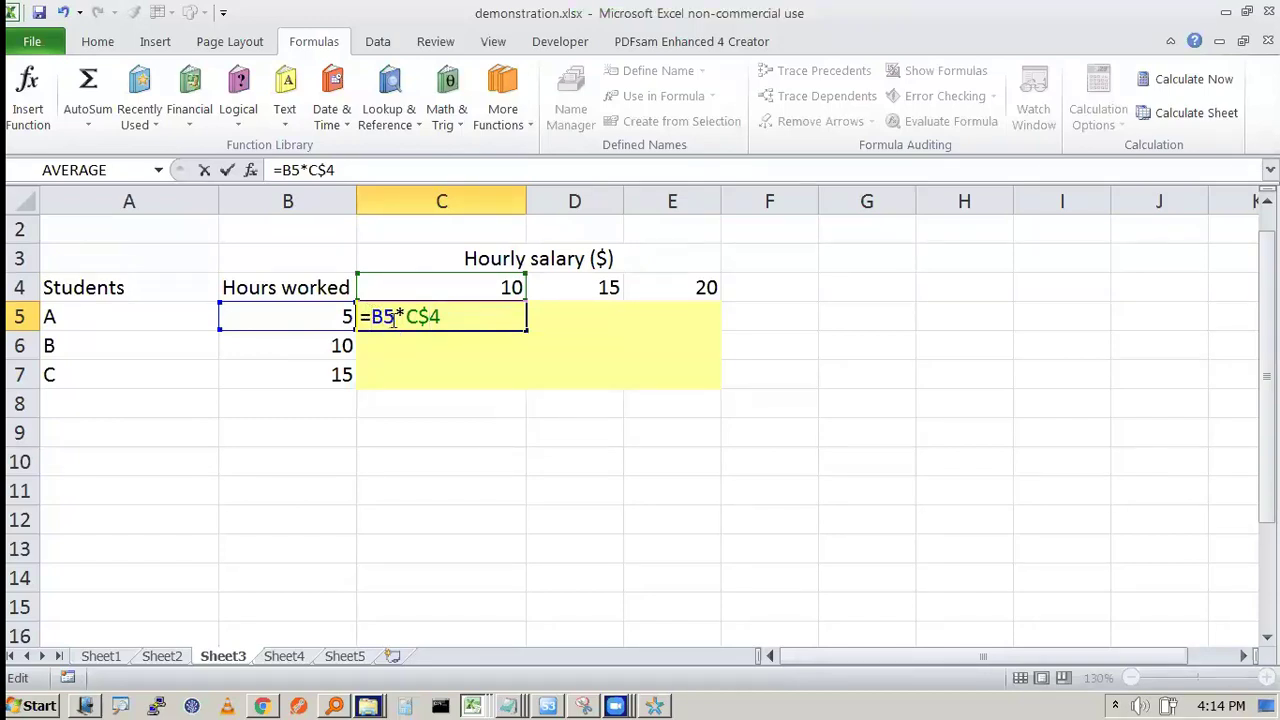
pyautogui.write('$')
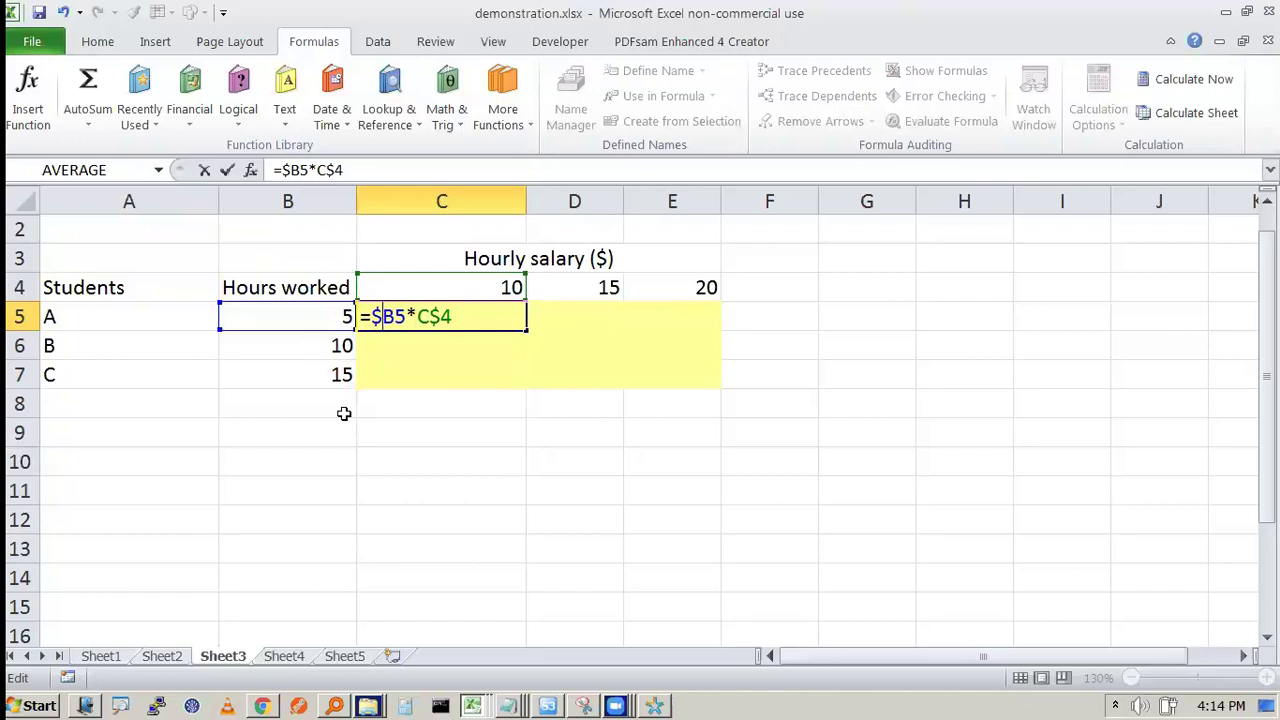
pyautogui.press('Tab')
# Step: Fill the formula from C5 across the whole salary range C5:E7
pyautogui.click(450, 325)
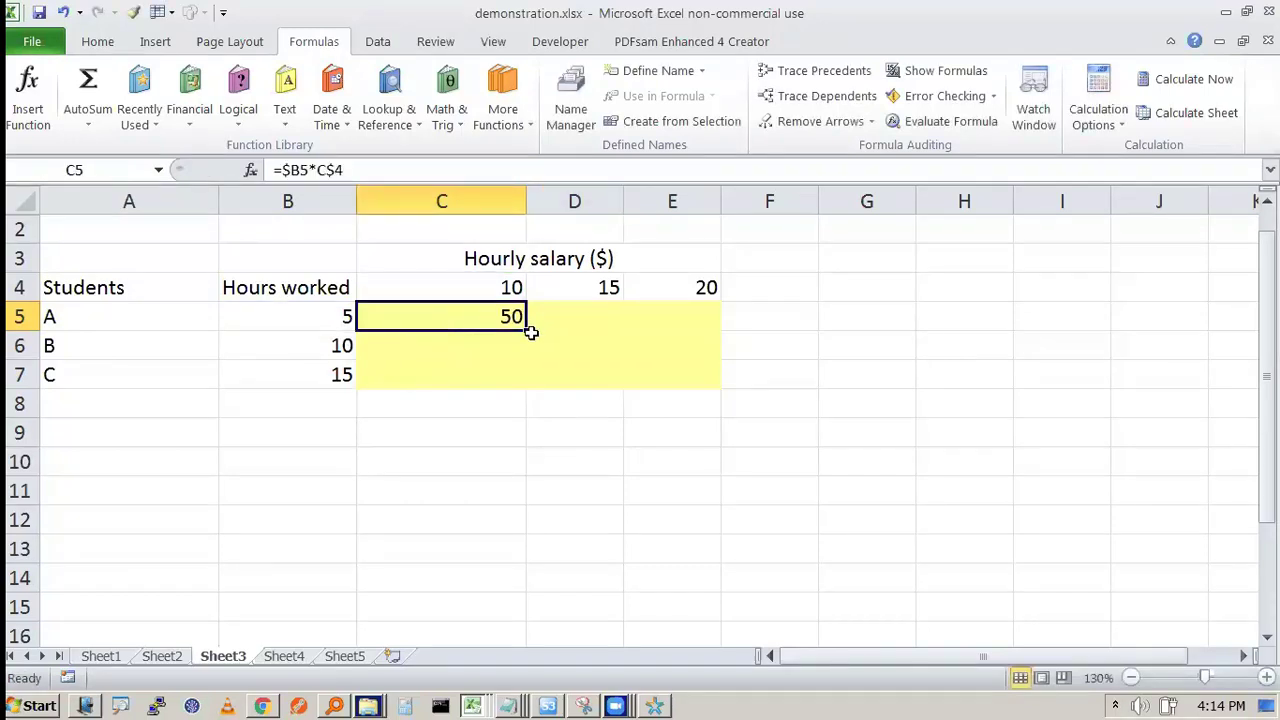
pyautogui.moveTo(531, 333); pyautogui.dragTo(720, 388)
pyautogui.click(843, 403)
# Step: Trace the precedents of E7 and D6 to check their references, and remove the arrows
pyautogui.click(686, 380)
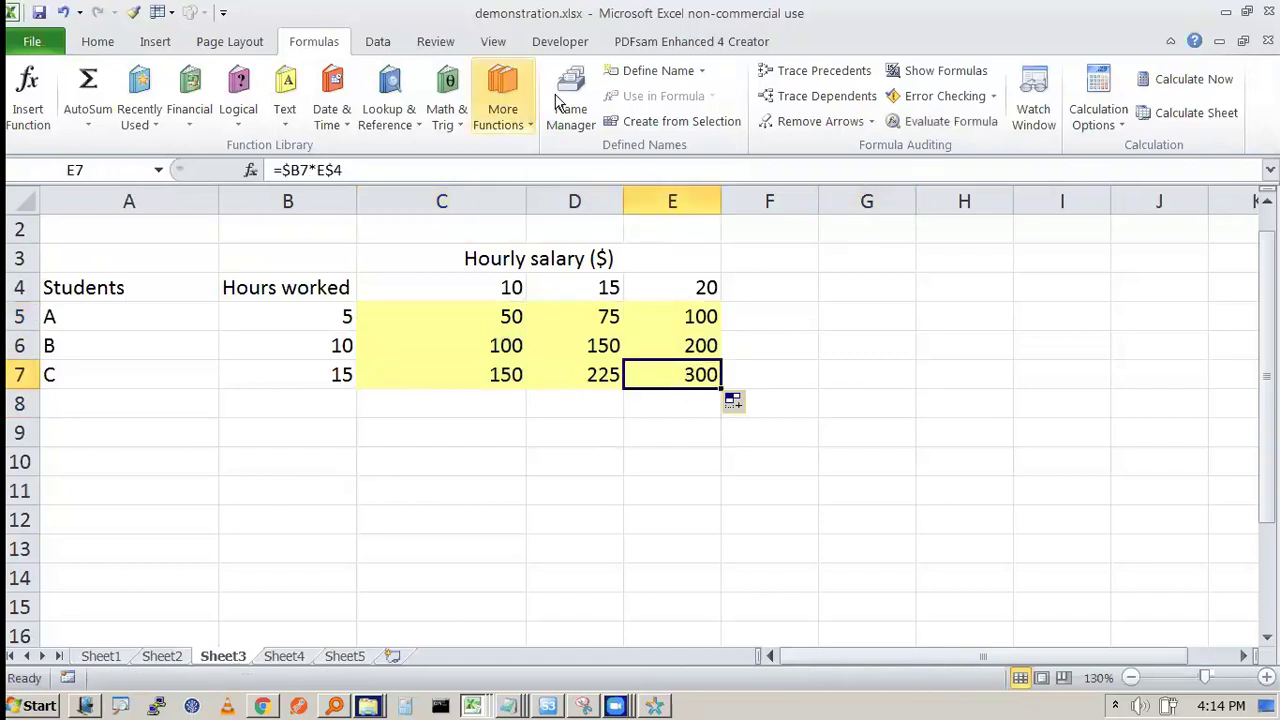
pyautogui.click(821, 70)
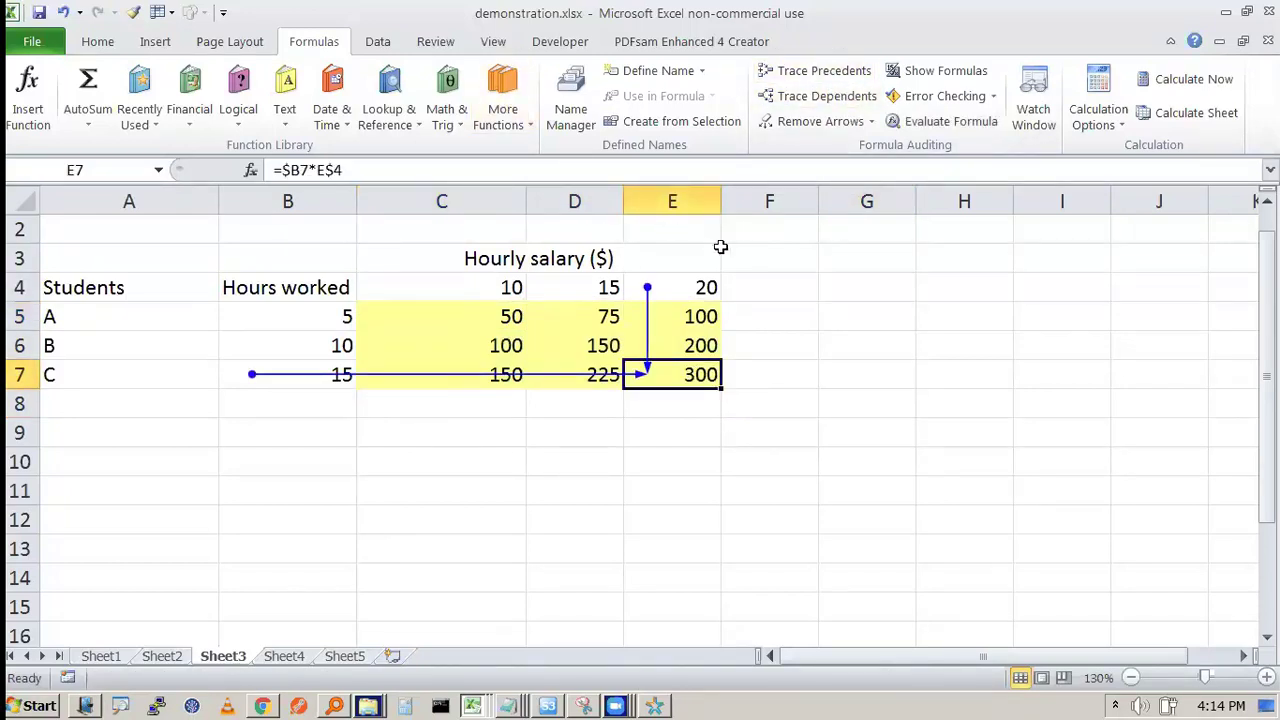
pyautogui.click(586, 337)
pyautogui.click(792, 70)
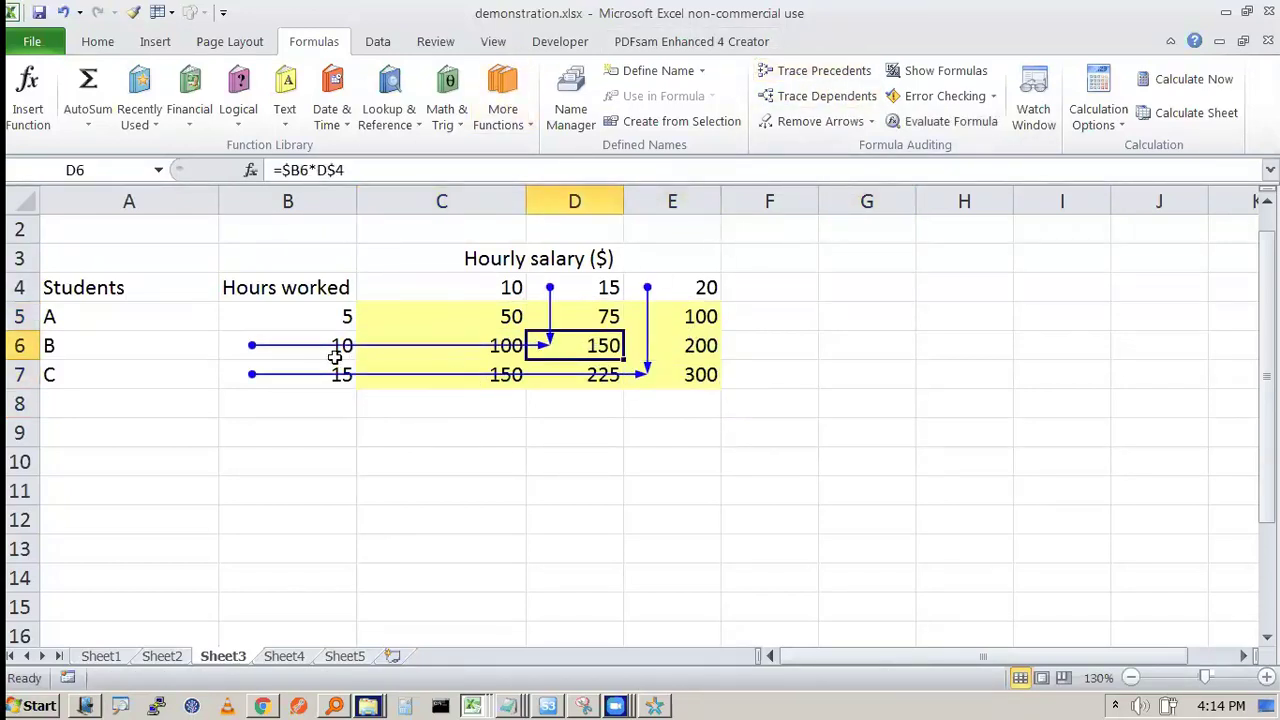
pyautogui.click(824, 117)
pyautogui.click(838, 455)
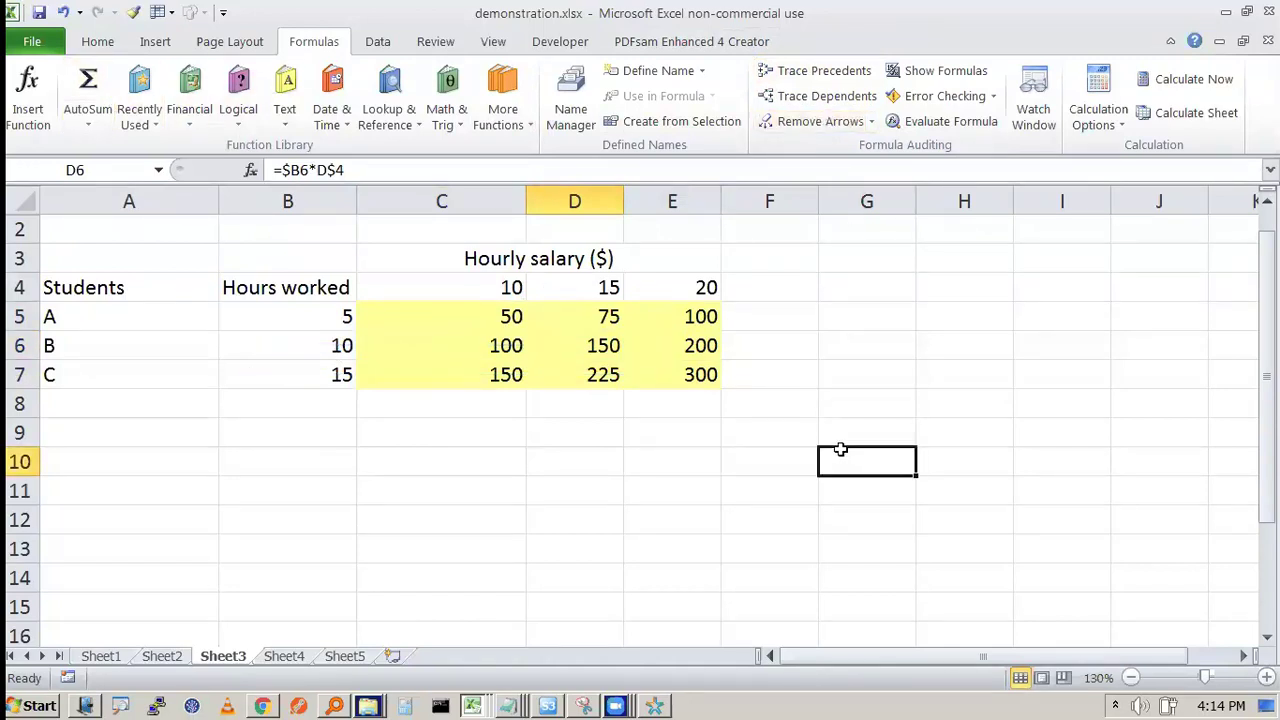
# Step: Unhide row 1 with the bonus and clear the salary formulas in C5:E7
pyautogui.moveTo(18, 229); pyautogui.dragTo(18, 205)
pyautogui.rightClick(20, 226)
pyautogui.click(72, 545)
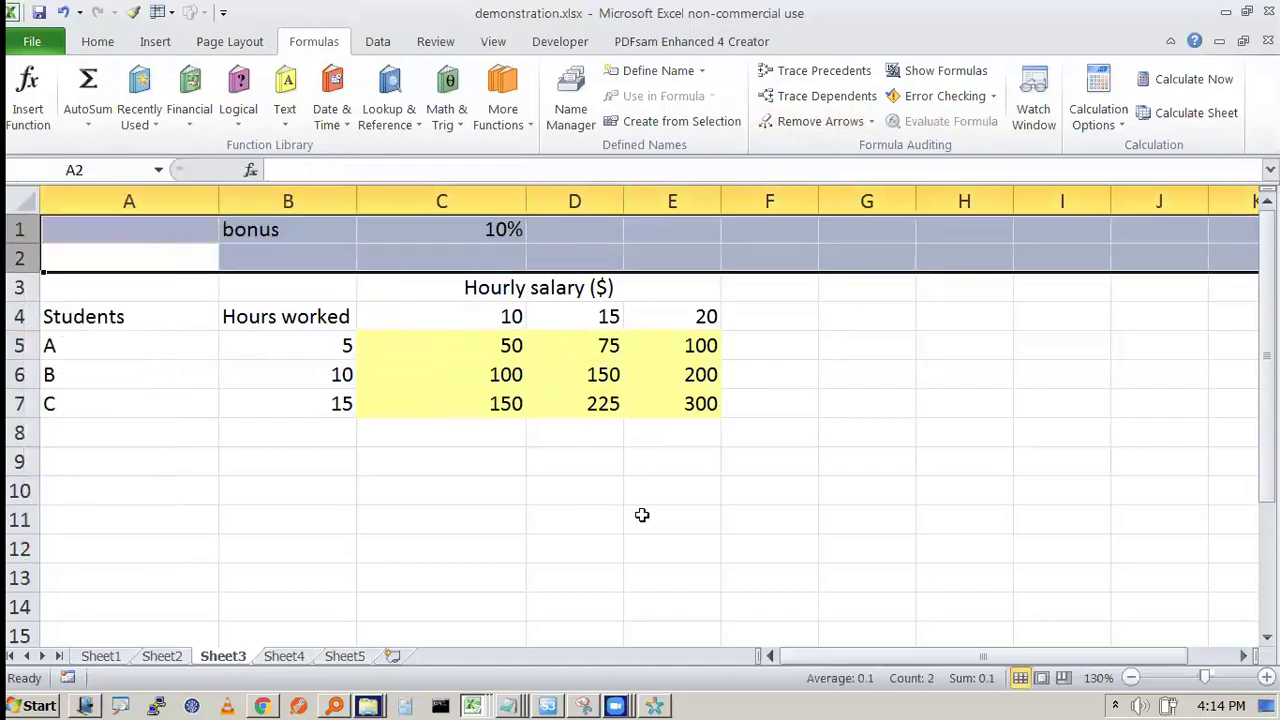
pyautogui.click(642, 515)
pyautogui.moveTo(474, 346); pyautogui.dragTo(677, 411)
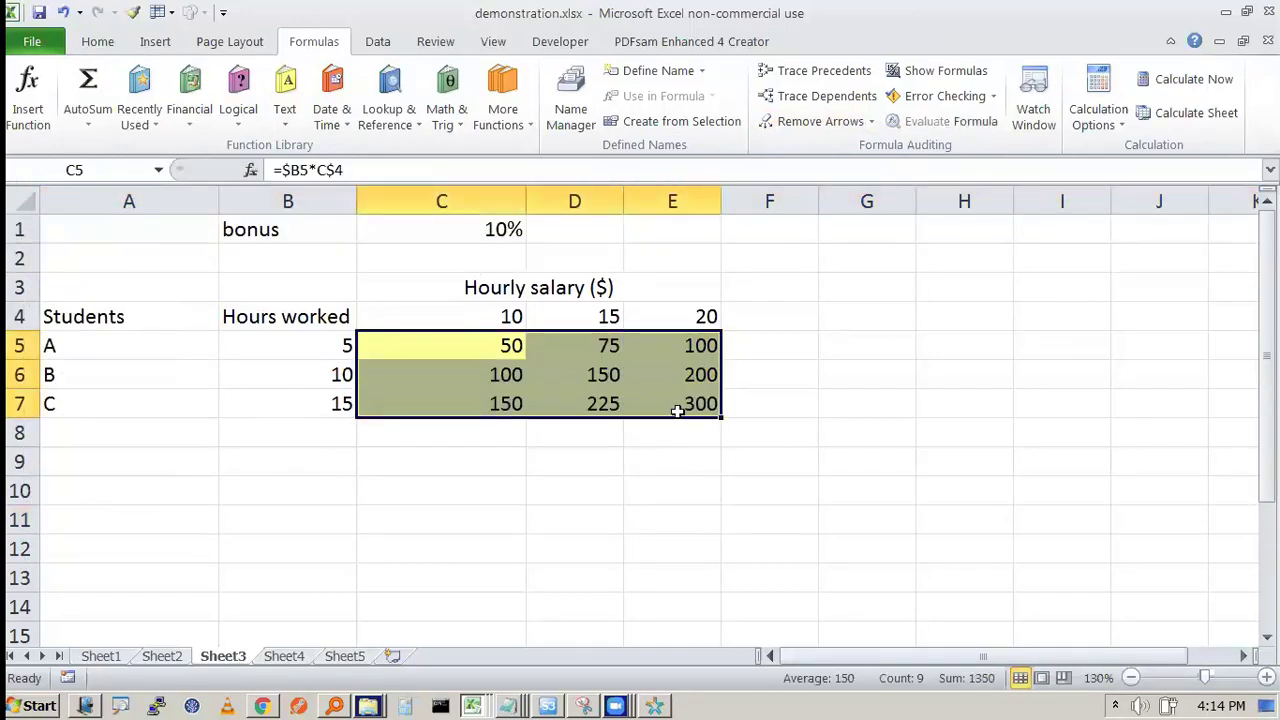
pyautogui.press('Delete')
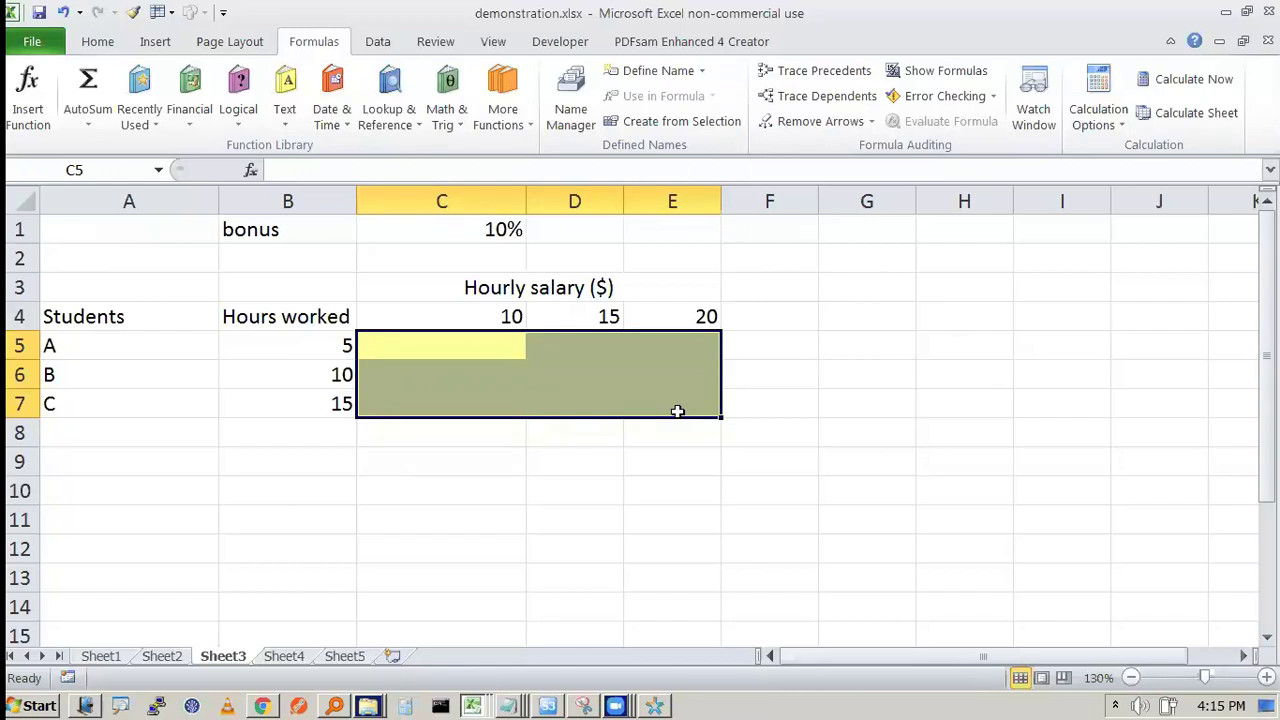
# Step: Point out the rates in C4:E4, and circle the hours in B5, the rate in C4 and the bonus in C1
pyautogui.click(445, 318)
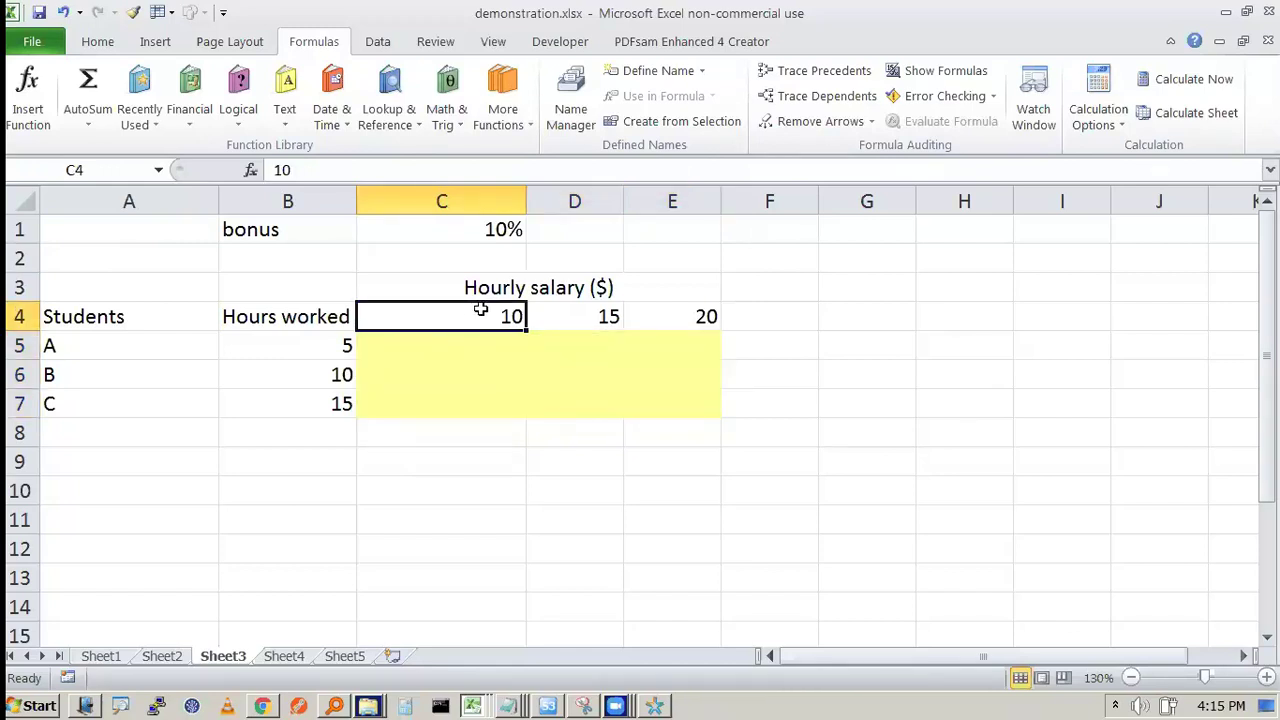
pyautogui.click(608, 316)
pyautogui.click(696, 310)
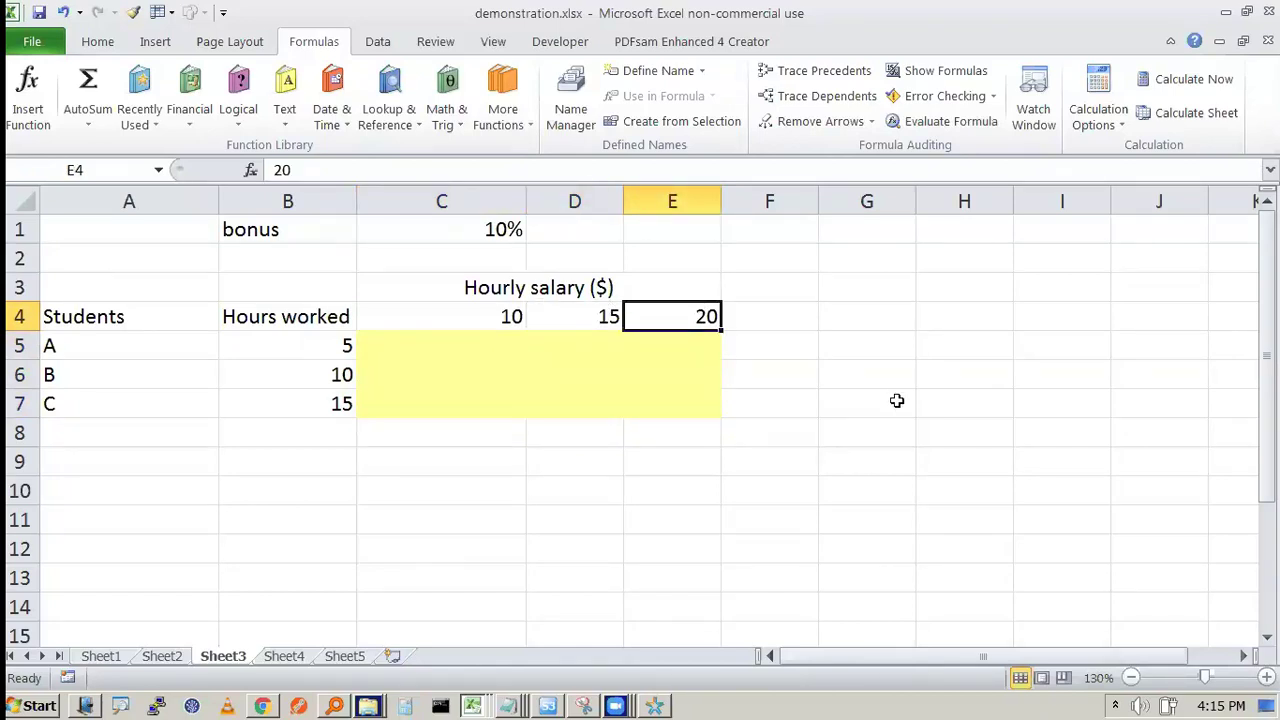
pyautogui.click(466, 338)
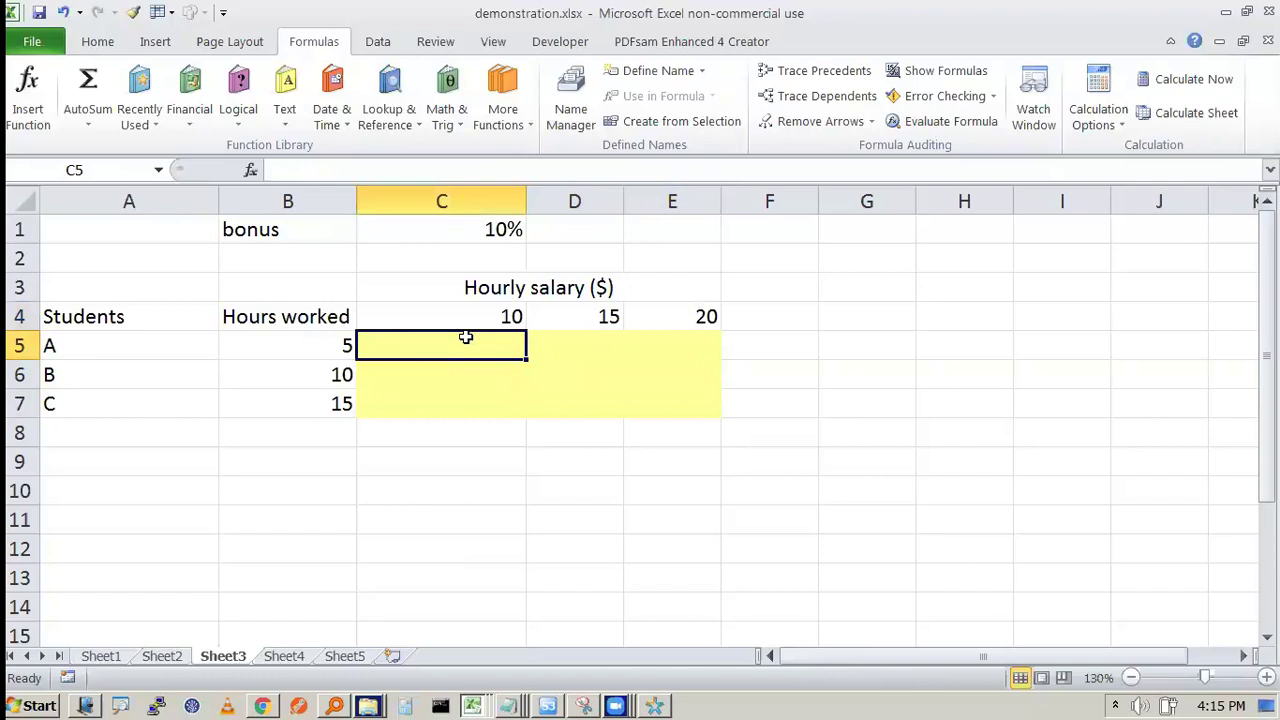
pyautogui.moveTo(348, 340); pyautogui.dragTo(366, 344)
pyautogui.moveTo(500, 302)
pyautogui.mouseDown()
pyautogui.moveTo(484, 330)
pyautogui.moveTo(493, 296)
pyautogui.mouseUp()
pyautogui.moveTo(518, 225)
pyautogui.mouseDown()
pyautogui.moveTo(472, 220)
pyautogui.moveTo(525, 210)
pyautogui.moveTo(510, 204)
pyautogui.mouseUp()
# Step: Handwrite the bonus calculation 50 + 10% × 50 beside the salary table
pyautogui.moveTo(831, 323); pyautogui.dragTo(806, 394)
pyautogui.moveTo(866, 360); pyautogui.dragTo(974, 361)
pyautogui.moveTo(950, 346); pyautogui.dragTo(950, 390)
pyautogui.moveTo(995, 344)
pyautogui.mouseDown()
pyautogui.moveTo(995, 388)
pyautogui.moveTo(1012, 358)
pyautogui.moveTo(1062, 386)
pyautogui.mouseUp()
pyautogui.moveTo(1056, 376)
pyautogui.mouseDown()
pyautogui.moveTo(1112, 358)
pyautogui.moveTo(1150, 386)
pyautogui.mouseUp()
pyautogui.moveTo(1138, 344); pyautogui.dragTo(1118, 388)
pyautogui.moveTo(1184, 346)
pyautogui.mouseDown()
pyautogui.moveTo(1166, 375)
pyautogui.moveTo(1174, 396)
pyautogui.moveTo(1201, 370)
pyautogui.mouseUp()
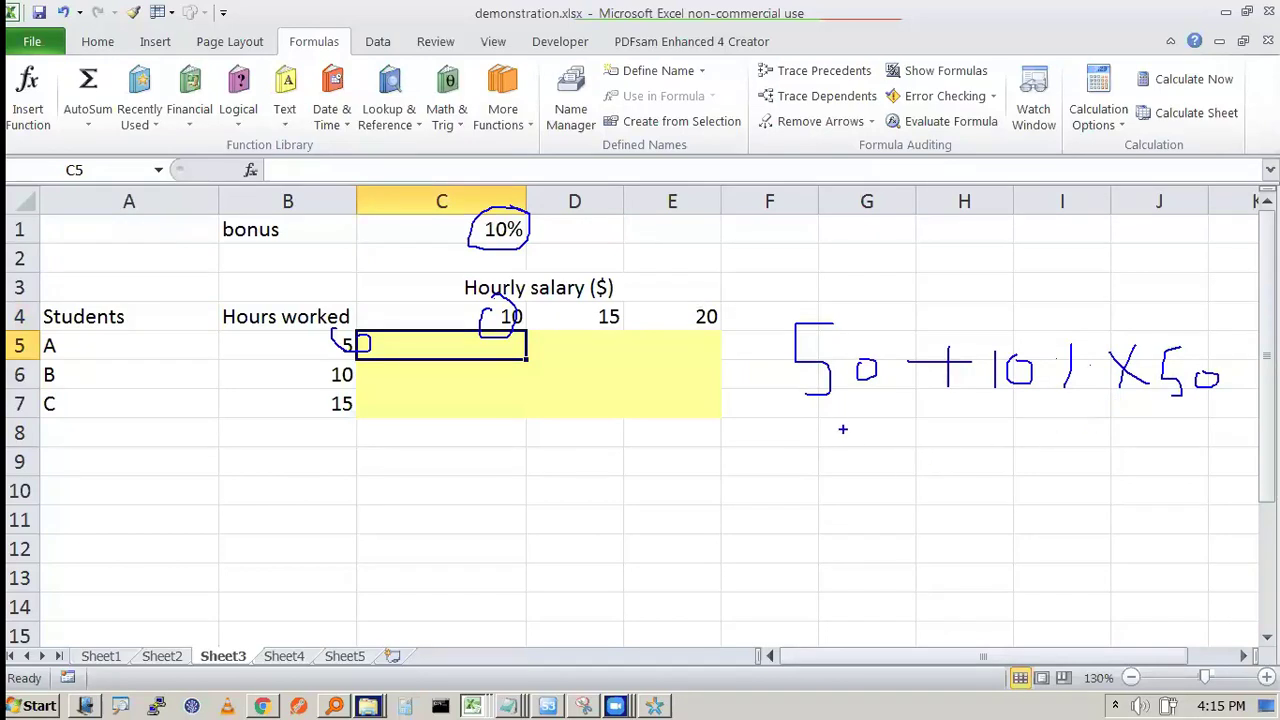
# Step: Handwrite the simplified form 50 × (1 + 10%), circle it, and clear all on-screen annotations
pyautogui.moveTo(794, 448)
pyautogui.mouseDown()
pyautogui.moveTo(780, 462)
pyautogui.moveTo(795, 494)
pyautogui.mouseUp()
pyautogui.moveTo(860, 447)
pyautogui.mouseDown()
pyautogui.moveTo(875, 464)
pyautogui.moveTo(868, 452)
pyautogui.mouseUp()
pyautogui.moveTo(953, 432); pyautogui.dragTo(925, 515)
pyautogui.moveTo(898, 456)
pyautogui.mouseDown()
pyautogui.moveTo(884, 478)
pyautogui.moveTo(898, 478)
pyautogui.mouseUp()
pyautogui.moveTo(960, 447)
pyautogui.mouseDown()
pyautogui.moveTo(960, 486)
pyautogui.moveTo(1032, 468)
pyautogui.moveTo(1008, 493)
pyautogui.mouseUp()
pyautogui.moveTo(1052, 455)
pyautogui.mouseDown()
pyautogui.moveTo(1052, 495)
pyautogui.moveTo(1080, 466)
pyautogui.mouseUp()
pyautogui.moveTo(1121, 452)
pyautogui.mouseDown()
pyautogui.moveTo(1108, 488)
pyautogui.moveTo(1152, 500)
pyautogui.moveTo(1142, 510)
pyautogui.mouseUp()
pyautogui.moveTo(856, 458); pyautogui.dragTo(868, 458)
pyautogui.moveTo(862, 452); pyautogui.dragTo(862, 464)
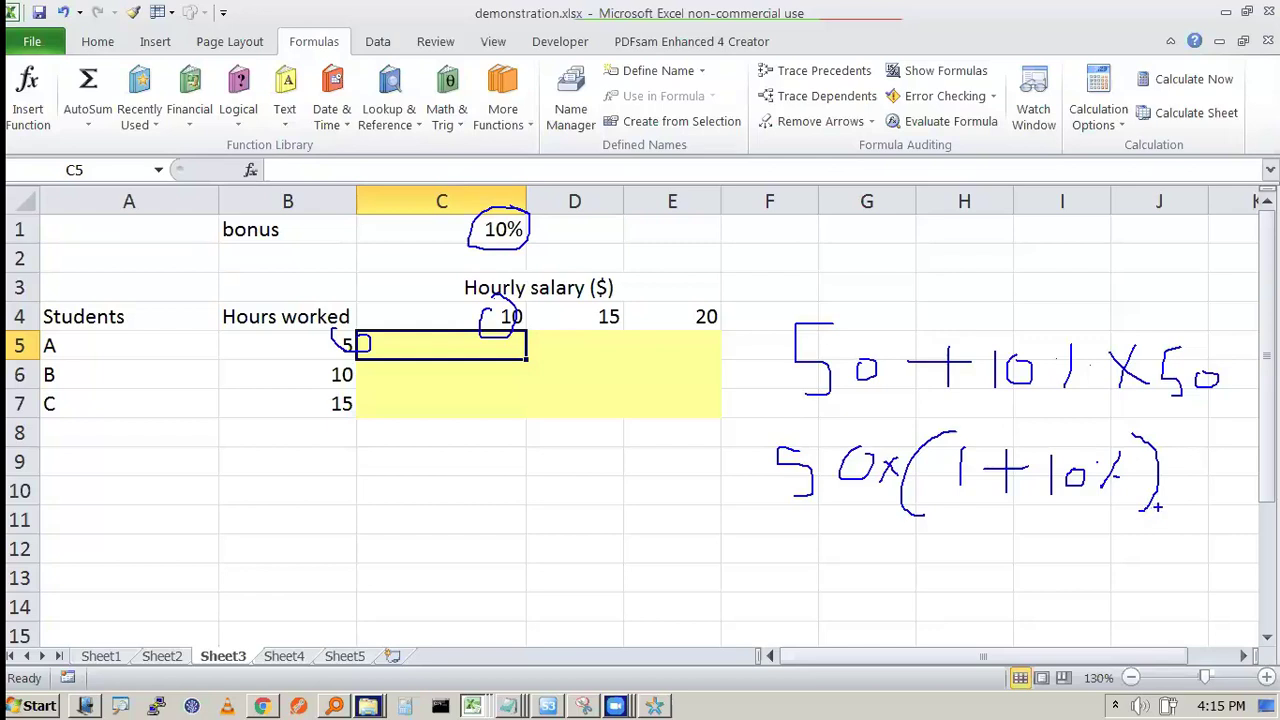
pyautogui.moveTo(797, 527)
pyautogui.mouseDown()
pyautogui.moveTo(1248, 498)
pyautogui.moveTo(1188, 443)
pyautogui.moveTo(874, 458)
pyautogui.moveTo(755, 494)
pyautogui.moveTo(770, 518)
pyautogui.mouseUp()
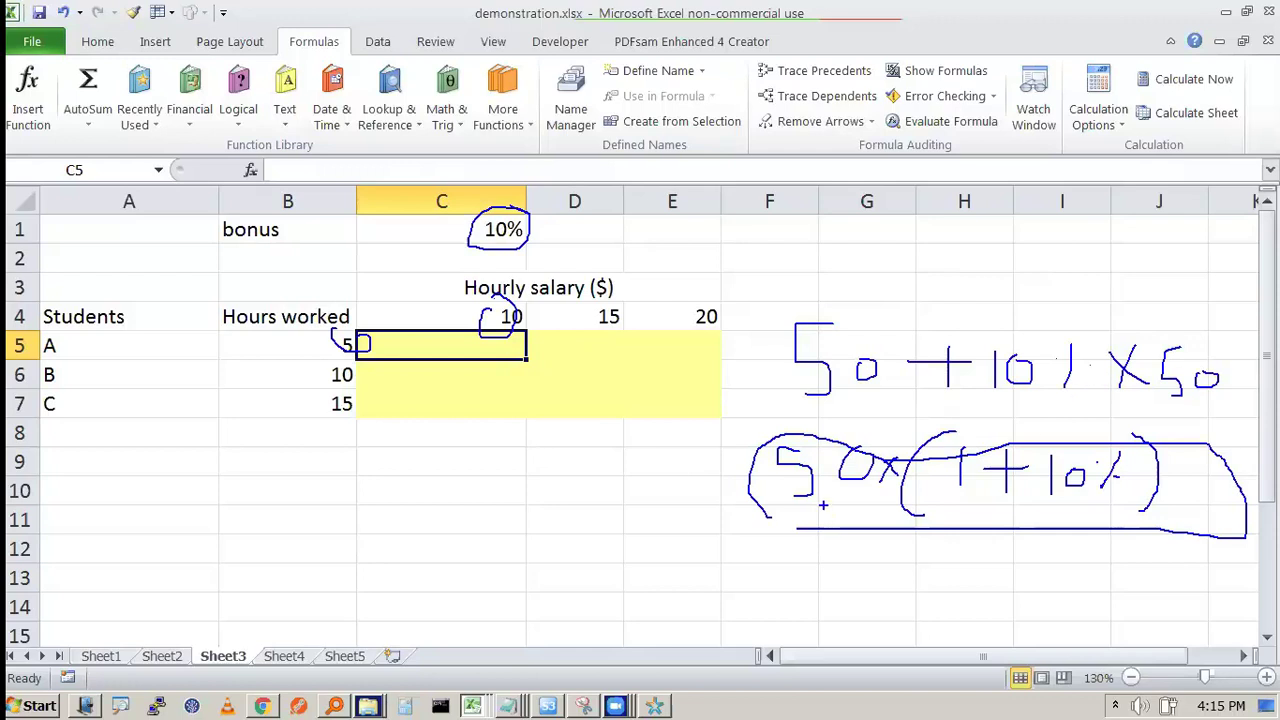
pyautogui.moveTo(808, 502)
pyautogui.mouseDown()
pyautogui.moveTo(878, 502)
pyautogui.moveTo(870, 514)
pyautogui.mouseUp()
pyautogui.press('Escape')
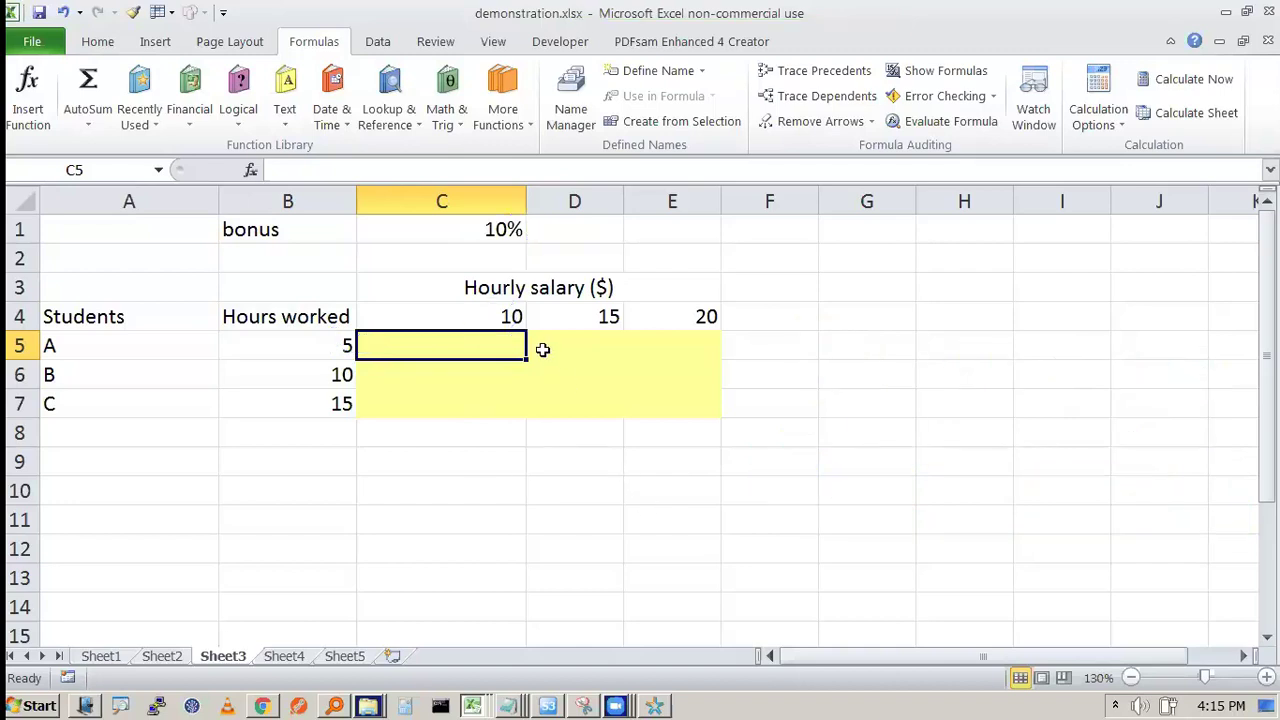
# Step: Enter the salary-with-bonus formula =B5*C4*(1+C1) in C5
pyautogui.write('=')
pyautogui.press('Left')
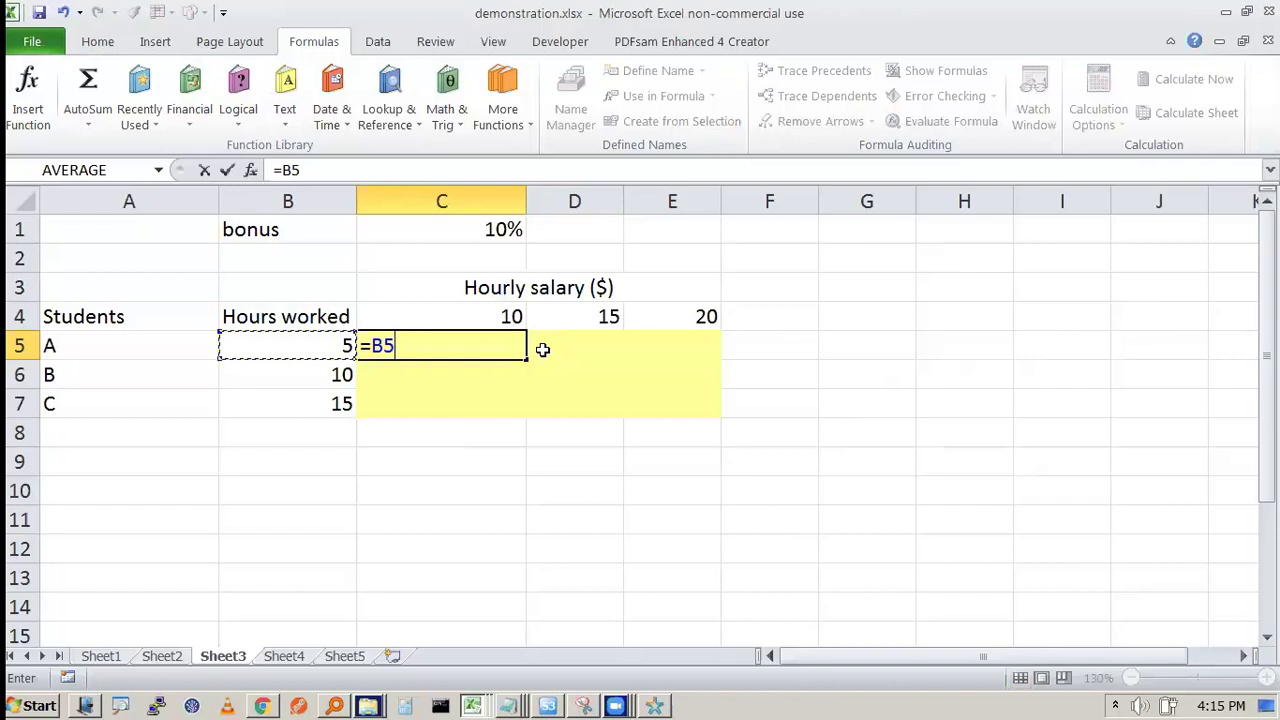
pyautogui.write('*')
pyautogui.press('Up')
pyautogui.write('*(1+')
pyautogui.press('Up')
pyautogui.press('Up')
pyautogui.press('Up')
pyautogui.press('Up')
pyautogui.write(')')
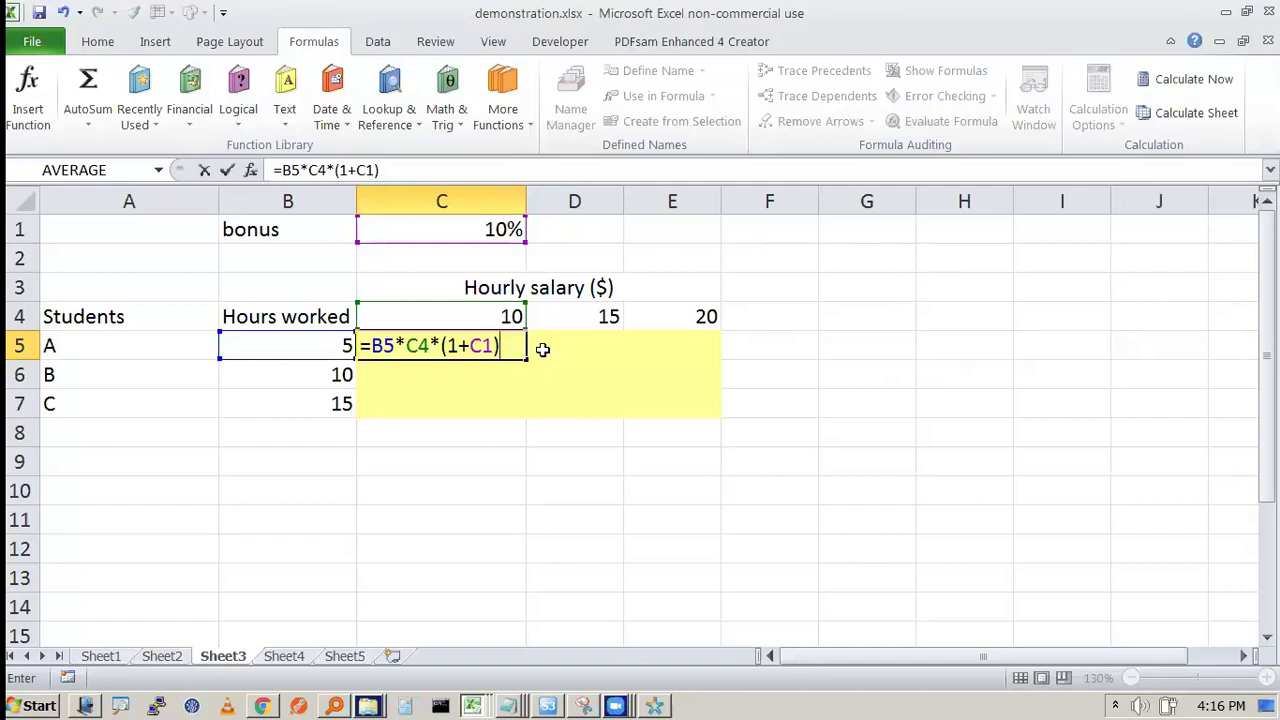
pyautogui.press('Return')
# Step: Remove the multiplication sign before the parenthesis so the formula in C5 reads =B5*C4(1+C1)
pyautogui.press('Up')
pyautogui.press('F2')
pyautogui.press('Left')
pyautogui.press('Left')
pyautogui.press('Left')
pyautogui.press('Left')
pyautogui.press('Left')
pyautogui.press('Left')
pyautogui.press('BackSpace')
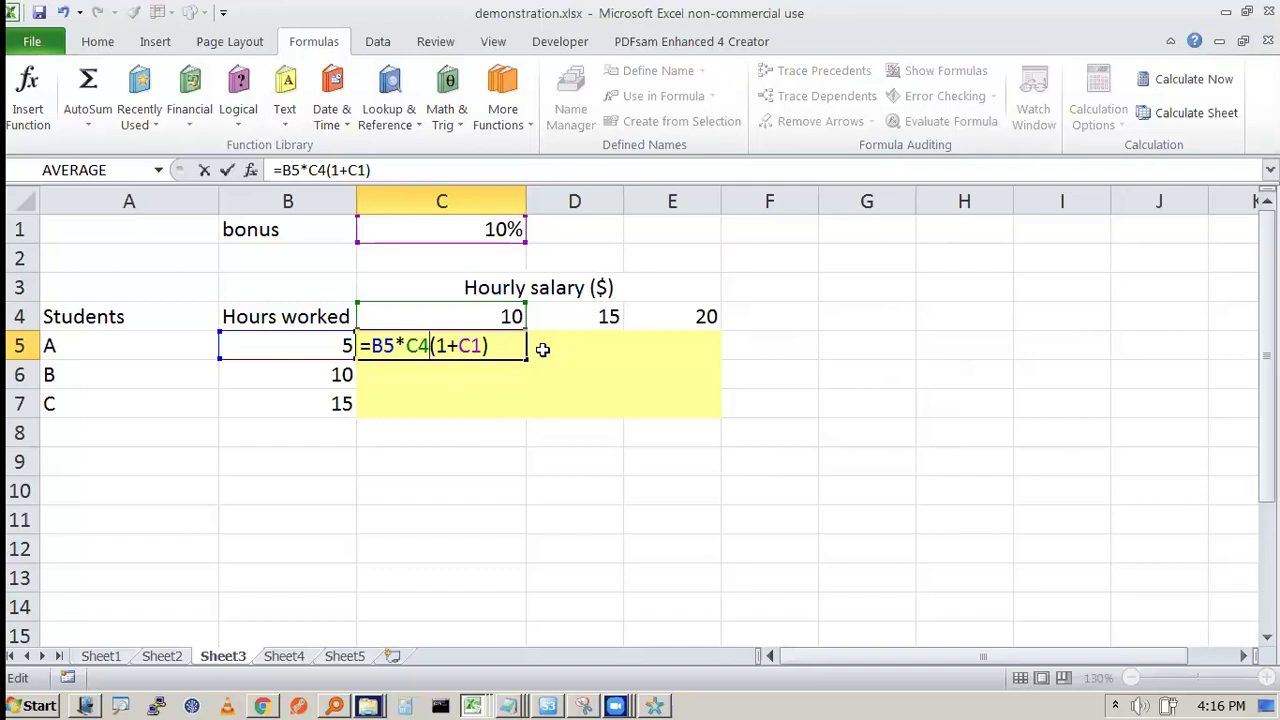
pyautogui.press('Return')
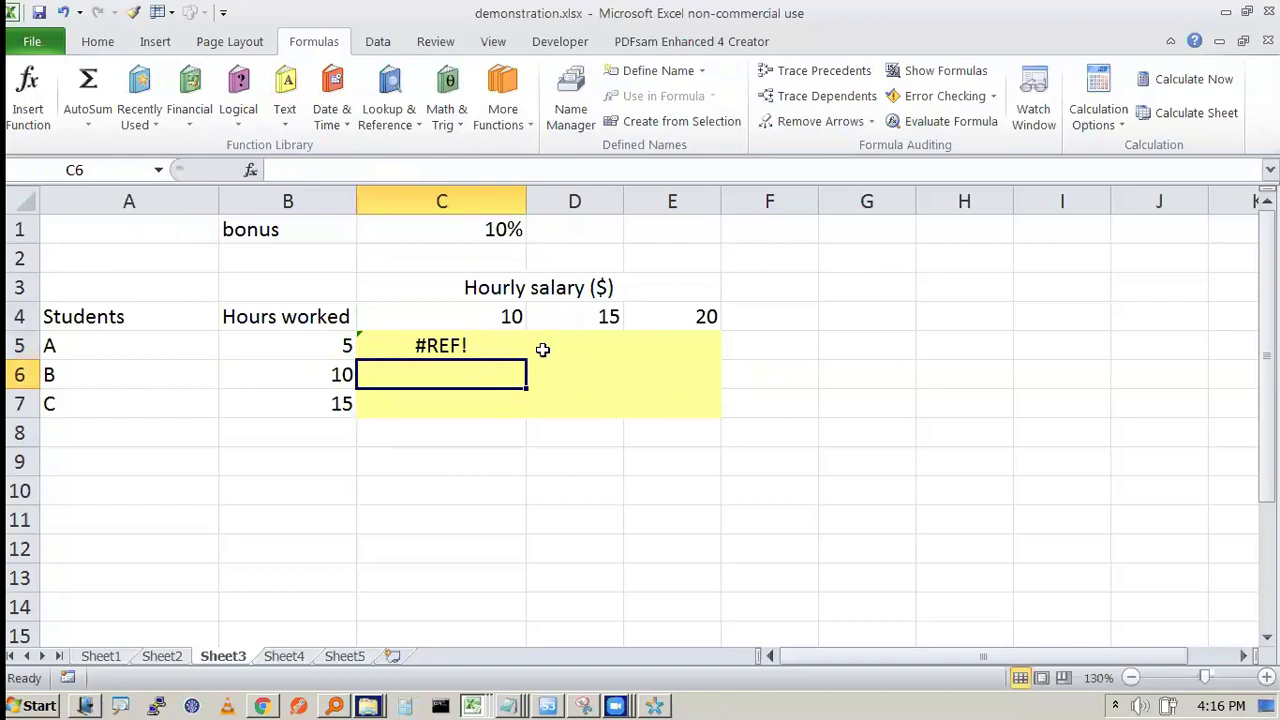
# Step: Insert a multiplication sign before the parenthesis so the formula in C5 reads =B5*C4*(1+C1)
pyautogui.press('Up')
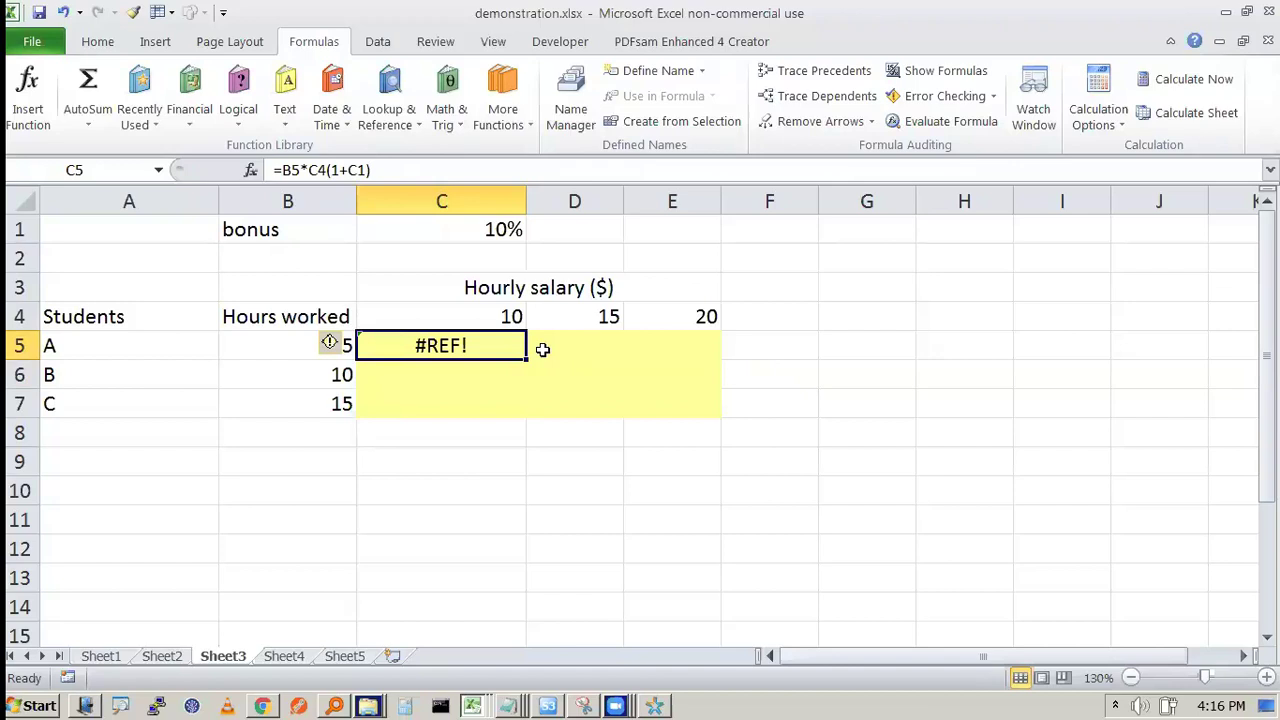
pyautogui.press('F2')
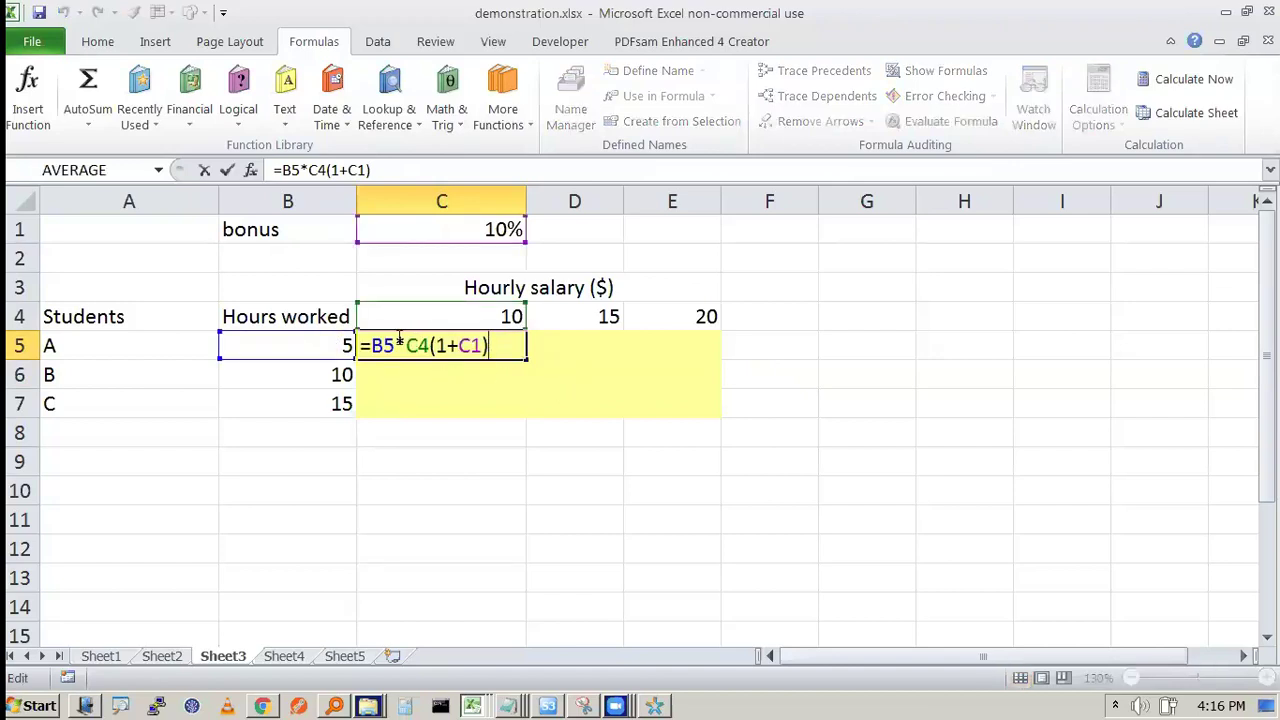
pyautogui.moveTo(404, 345); pyautogui.dragTo(452, 345)
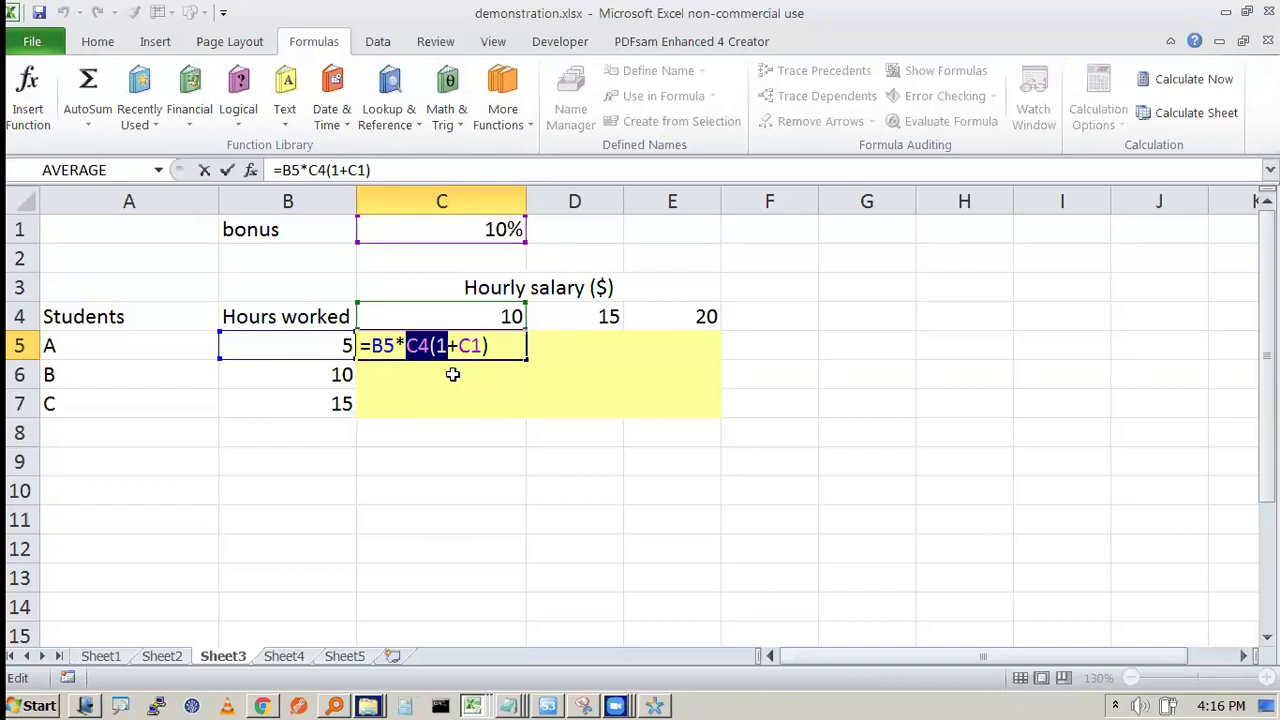
pyautogui.press('Return')
pyautogui.doubleClick(440, 350)
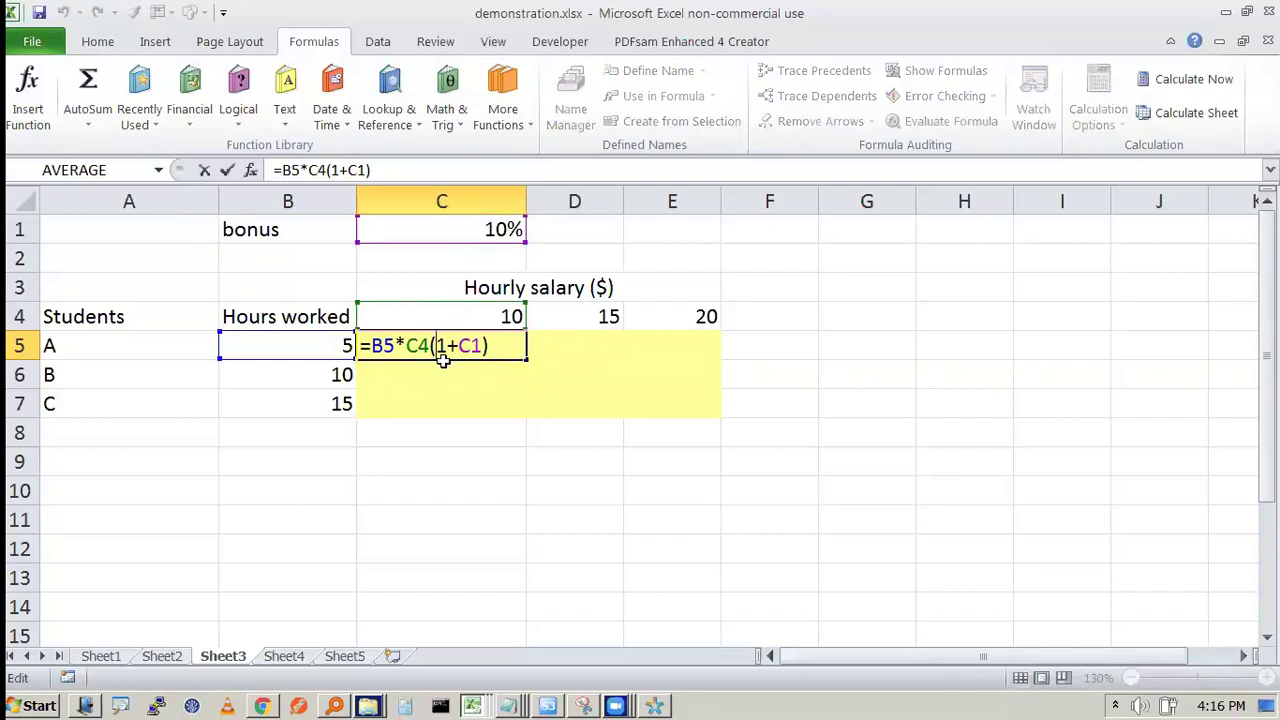
pyautogui.write('*')
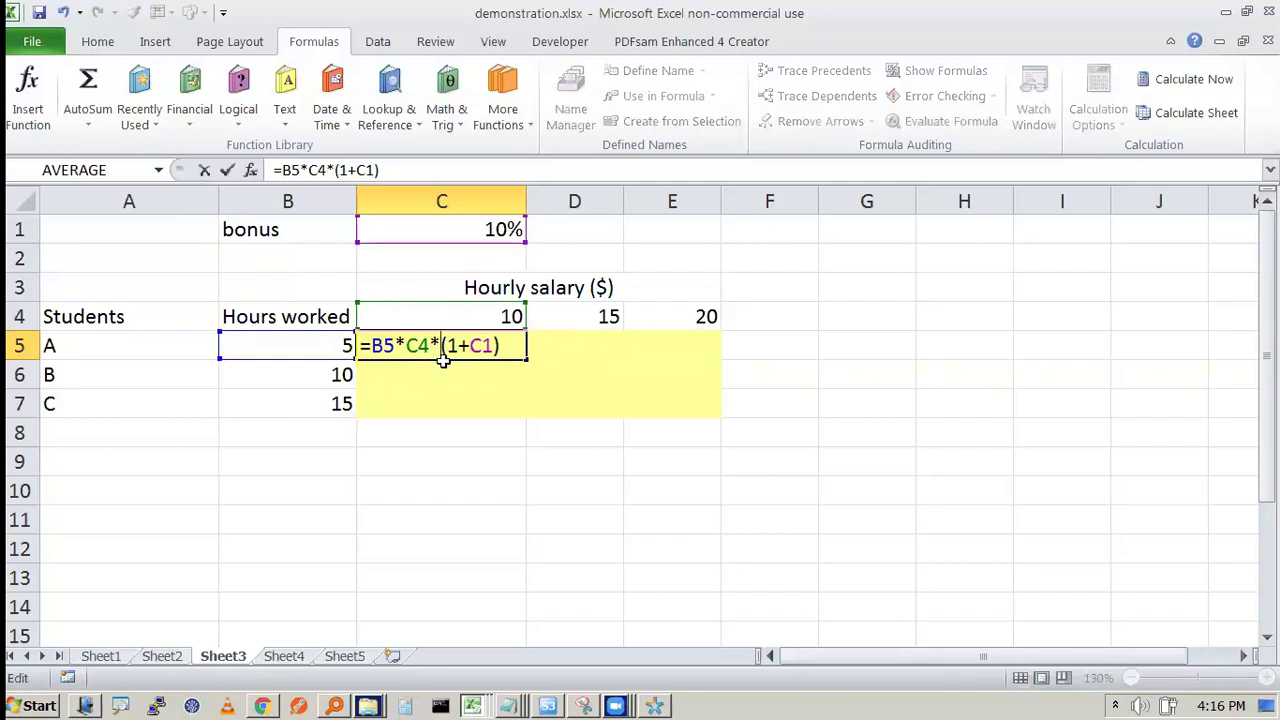
pyautogui.press('Return')
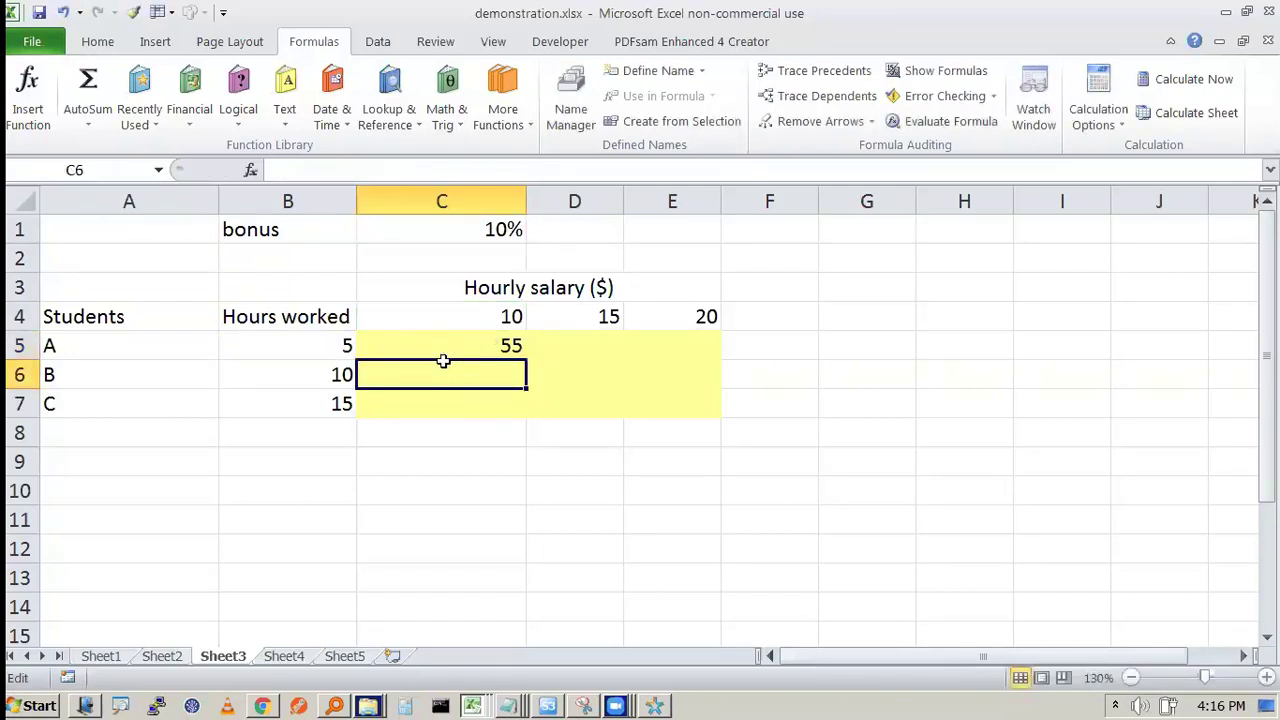
pyautogui.press('Up')
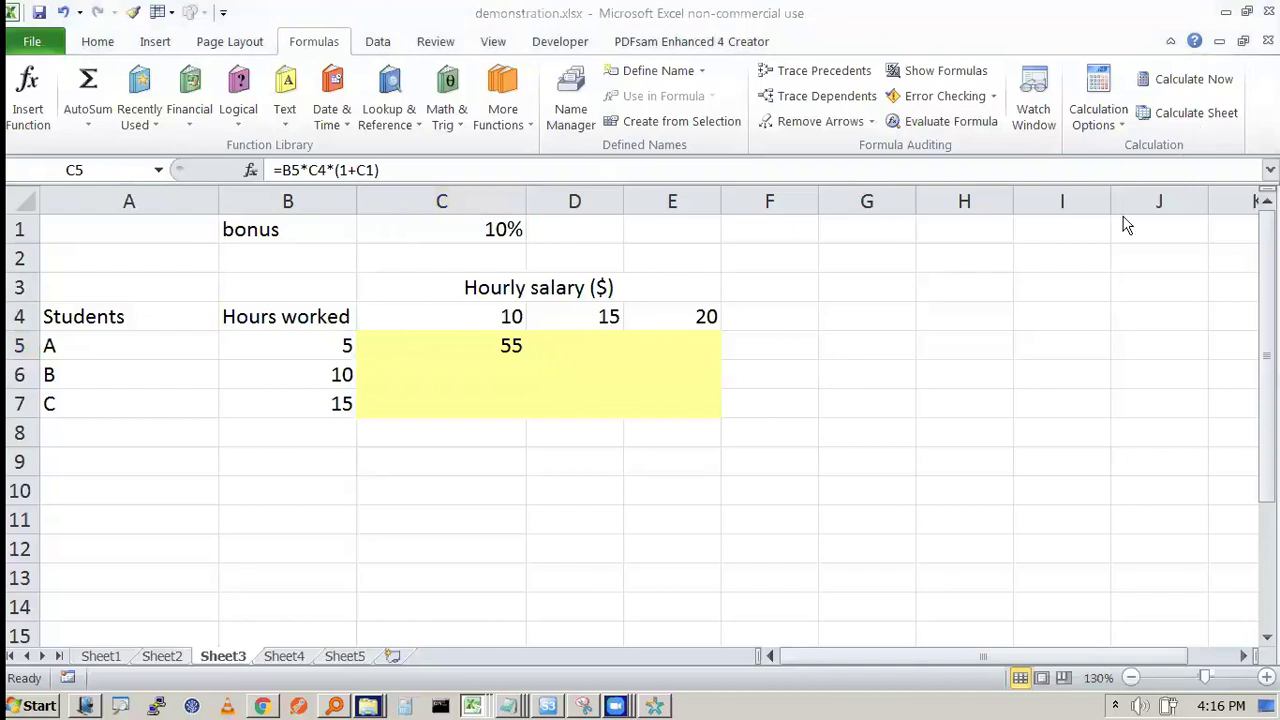
pyautogui.click(664, 486)
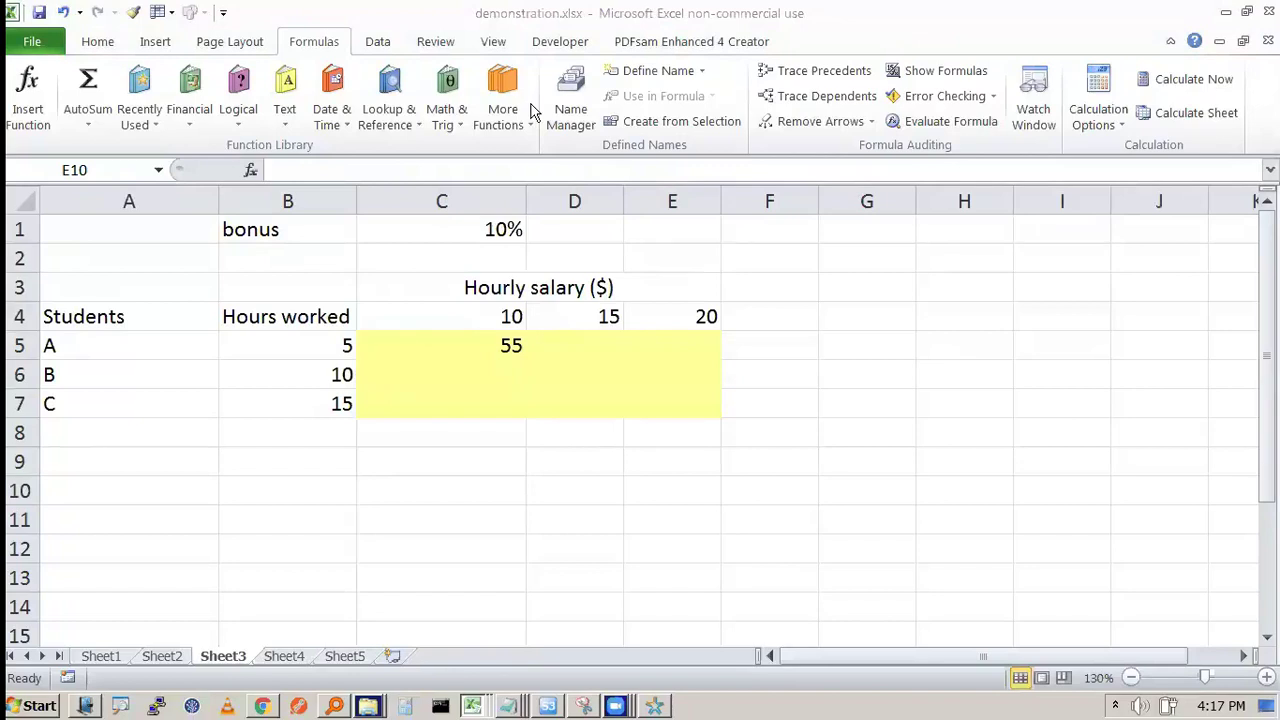
pyautogui.click(783, 455)
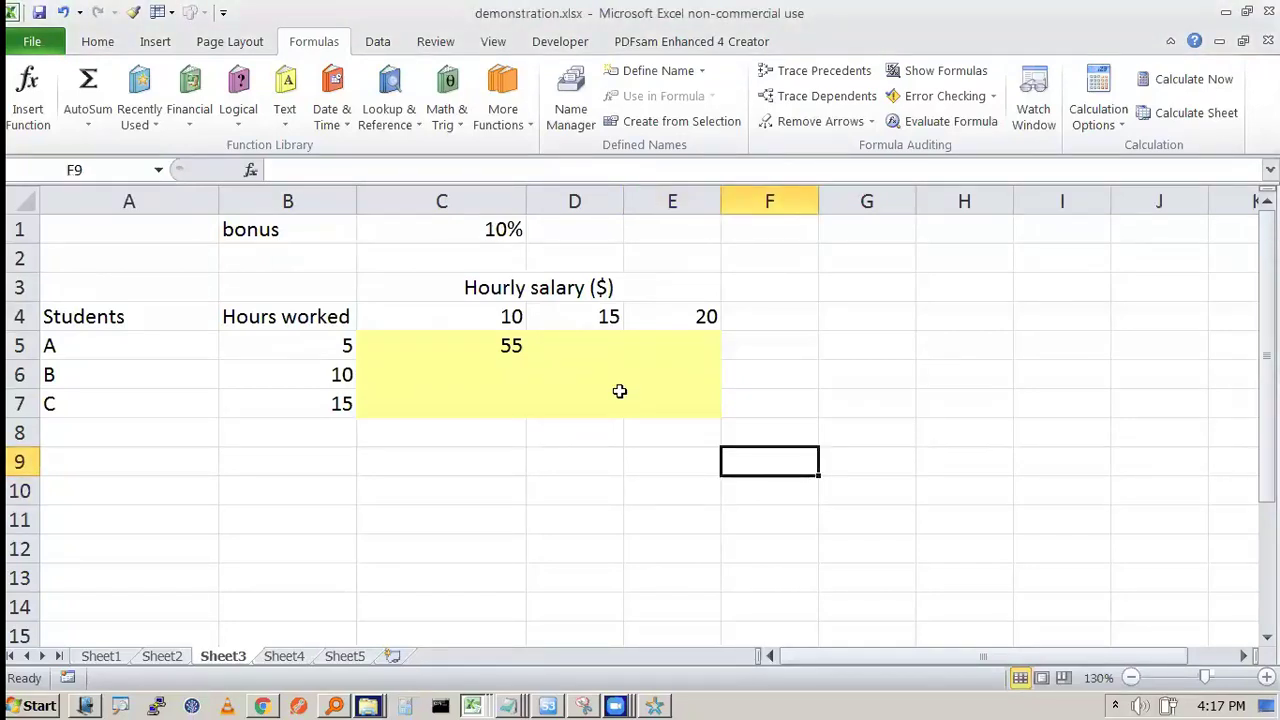
# Step: Open the salary-with-bonus formula in C5 for editing
pyautogui.click(400, 347)
pyautogui.write('2`')
pyautogui.press('Escape')
pyautogui.press('F2')
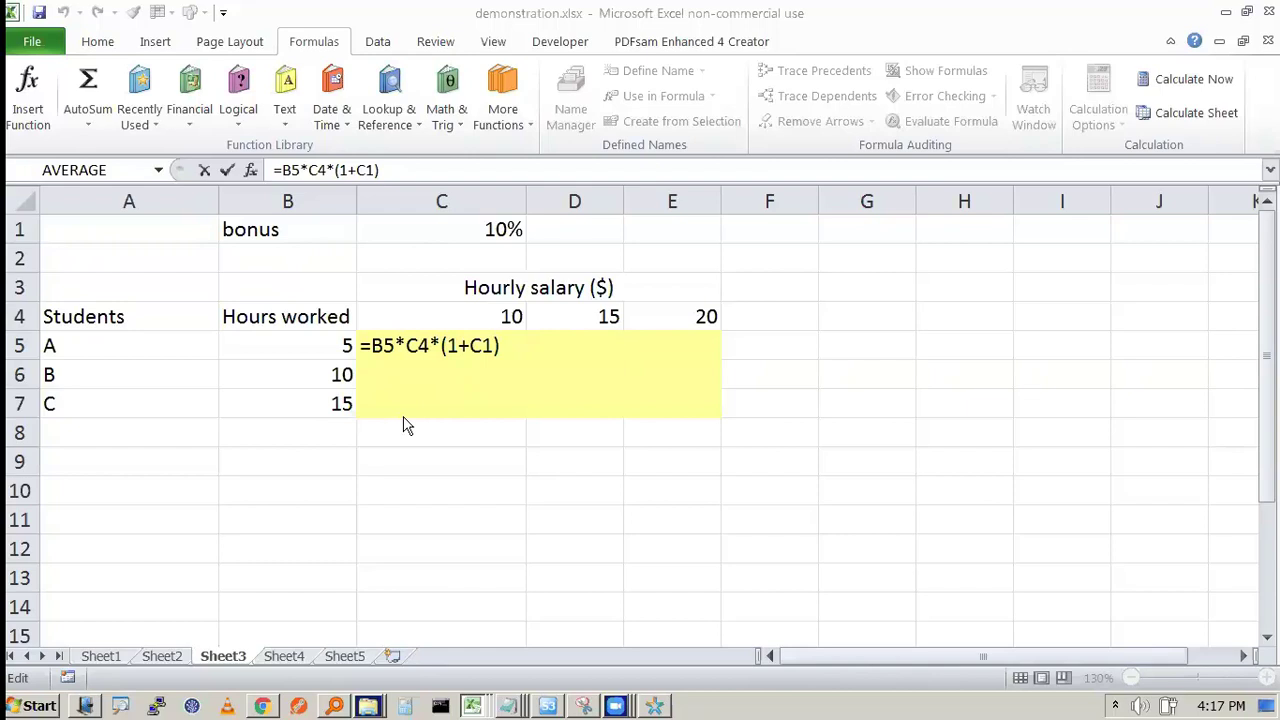
# Step: Lock the column of the B5 reference in C5's formula so that it reads =$B5*C4*(1+C1)
pyautogui.click(372, 345)
pyautogui.moveTo(393, 345); pyautogui.dragTo(371, 345)
pyautogui.click(484, 345)
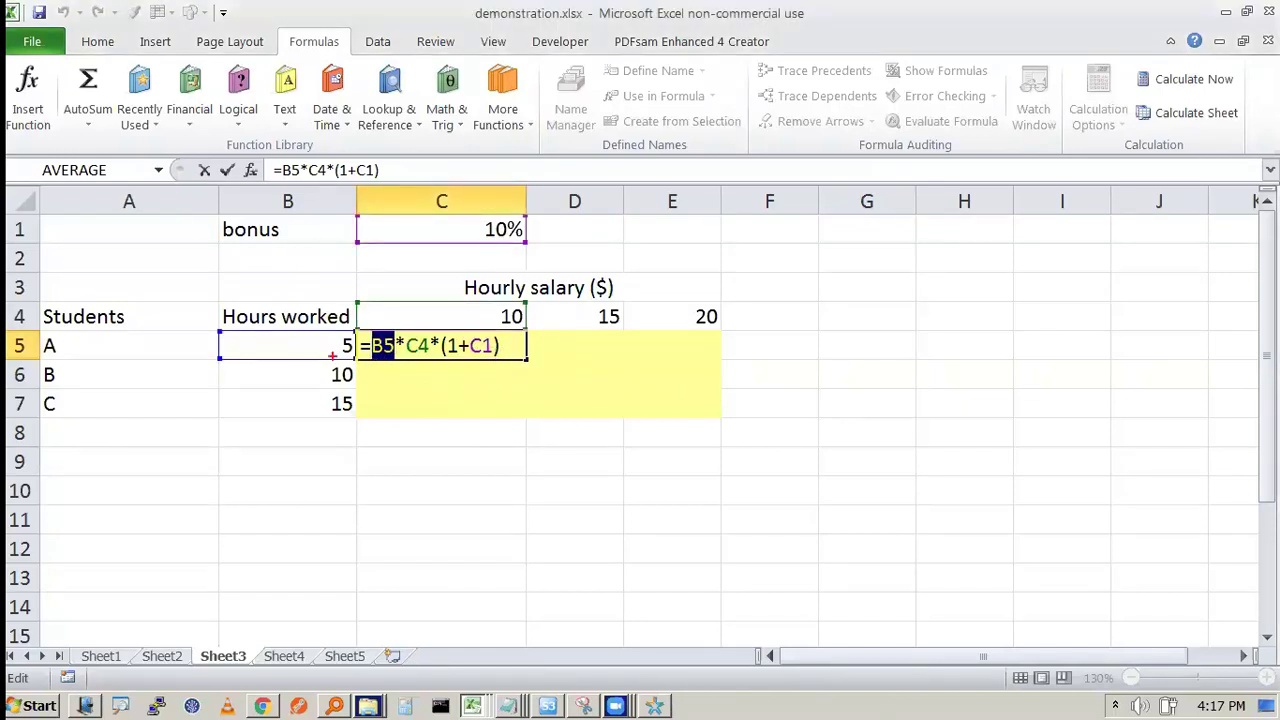
pyautogui.click(372, 345)
pyautogui.write('$')
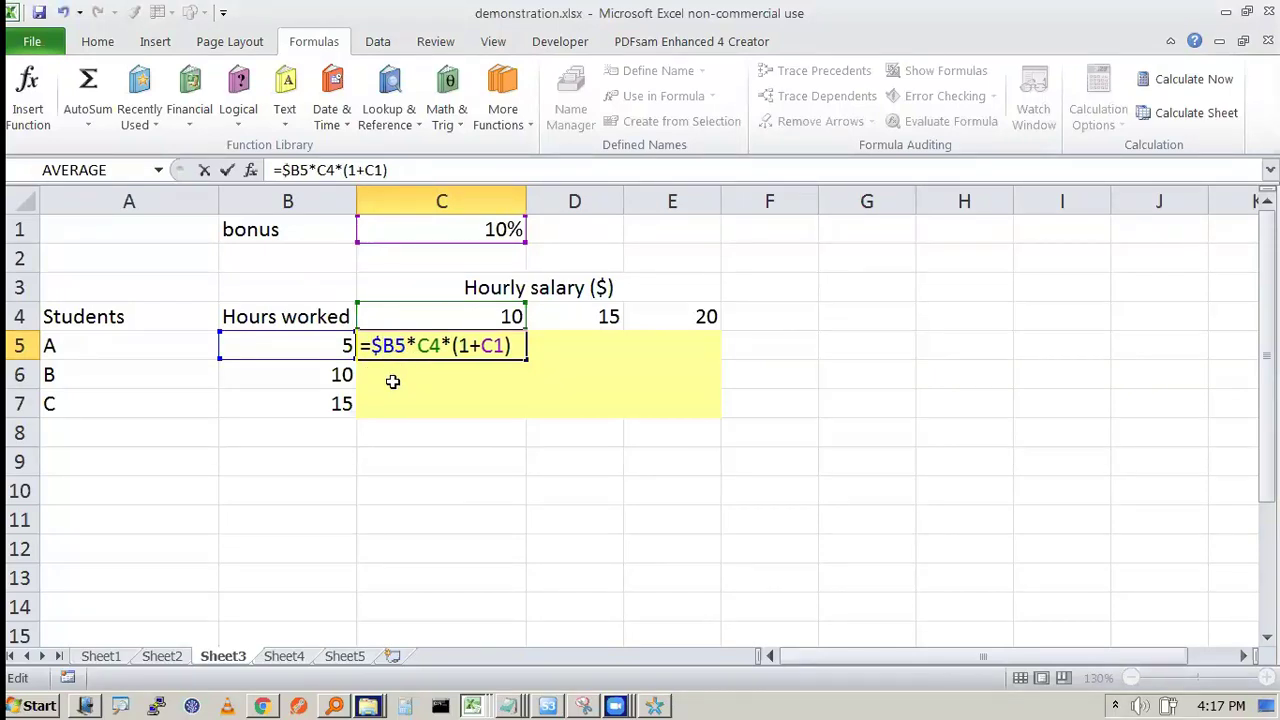
# Step: Lock the row of the C4 hourly salary reference in C5's formula, making it C$4
pyautogui.moveTo(334, 345); pyautogui.dragTo(326, 396)
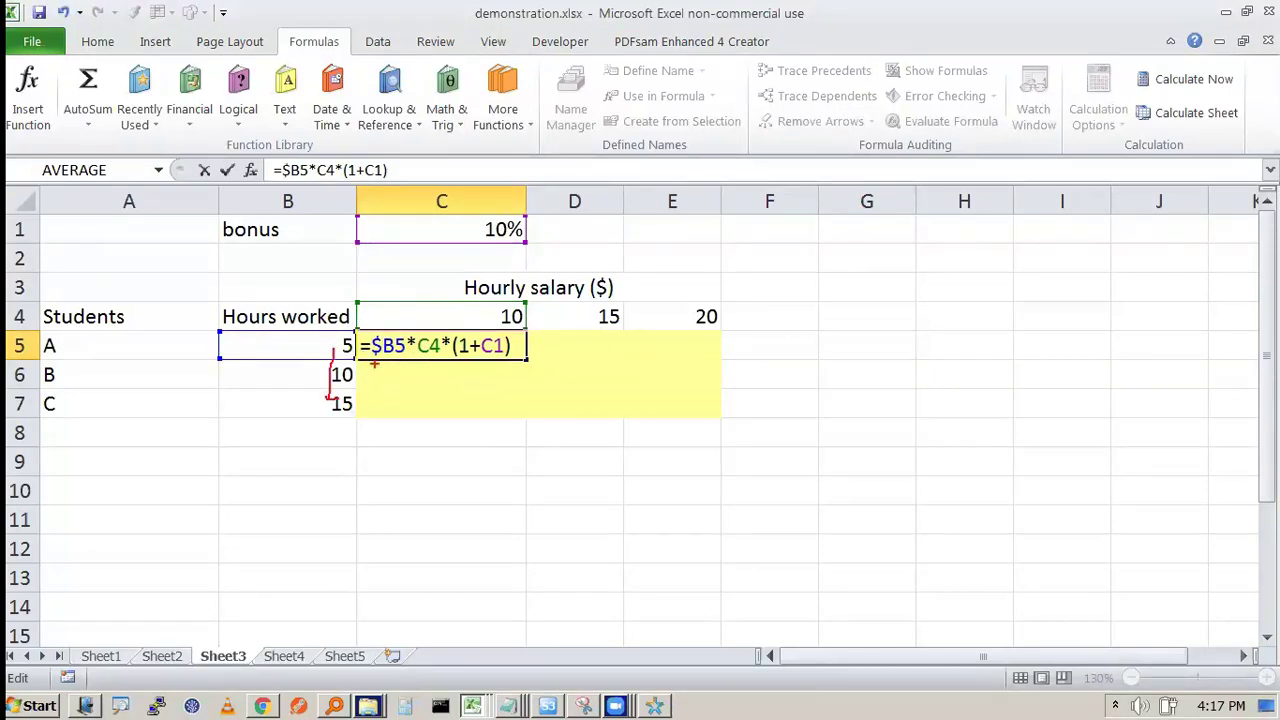
pyautogui.press('Escape')
pyautogui.moveTo(497, 302); pyautogui.dragTo(648, 306)
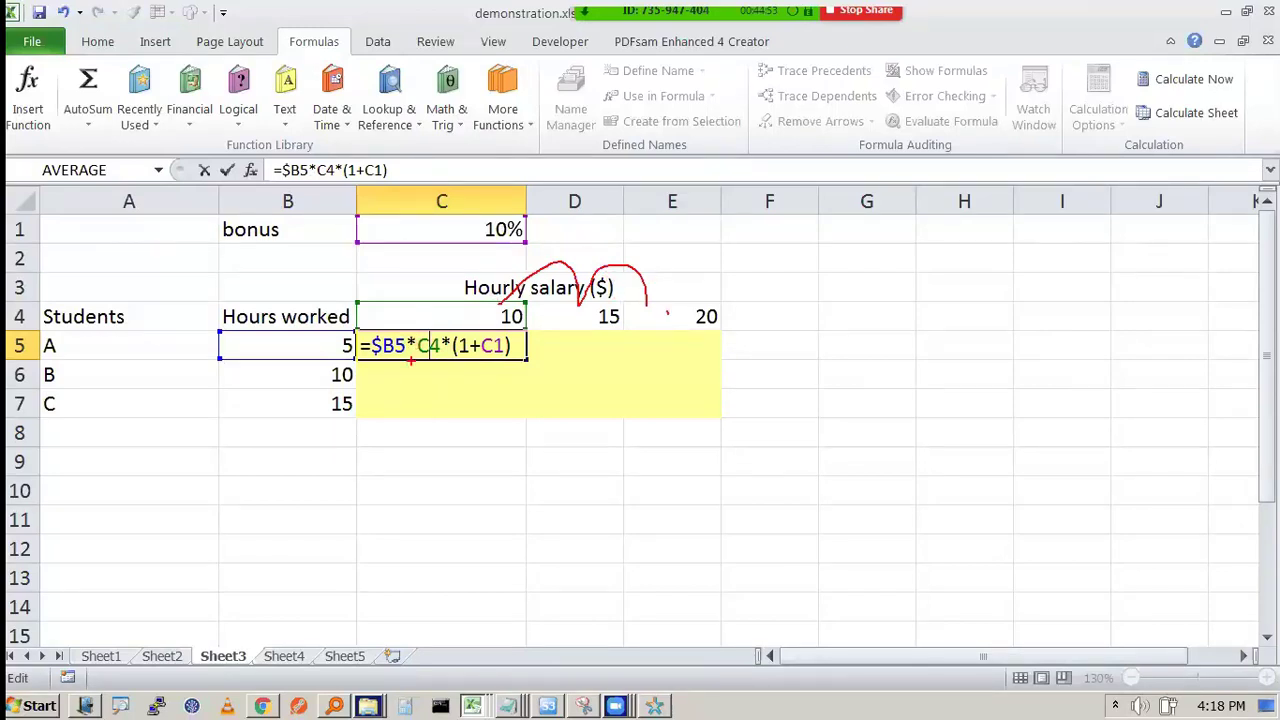
pyautogui.moveTo(544, 338)
pyautogui.mouseDown()
pyautogui.moveTo(540, 422)
pyautogui.moveTo(575, 393)
pyautogui.mouseUp()
pyautogui.moveTo(507, 330); pyautogui.dragTo(516, 305)
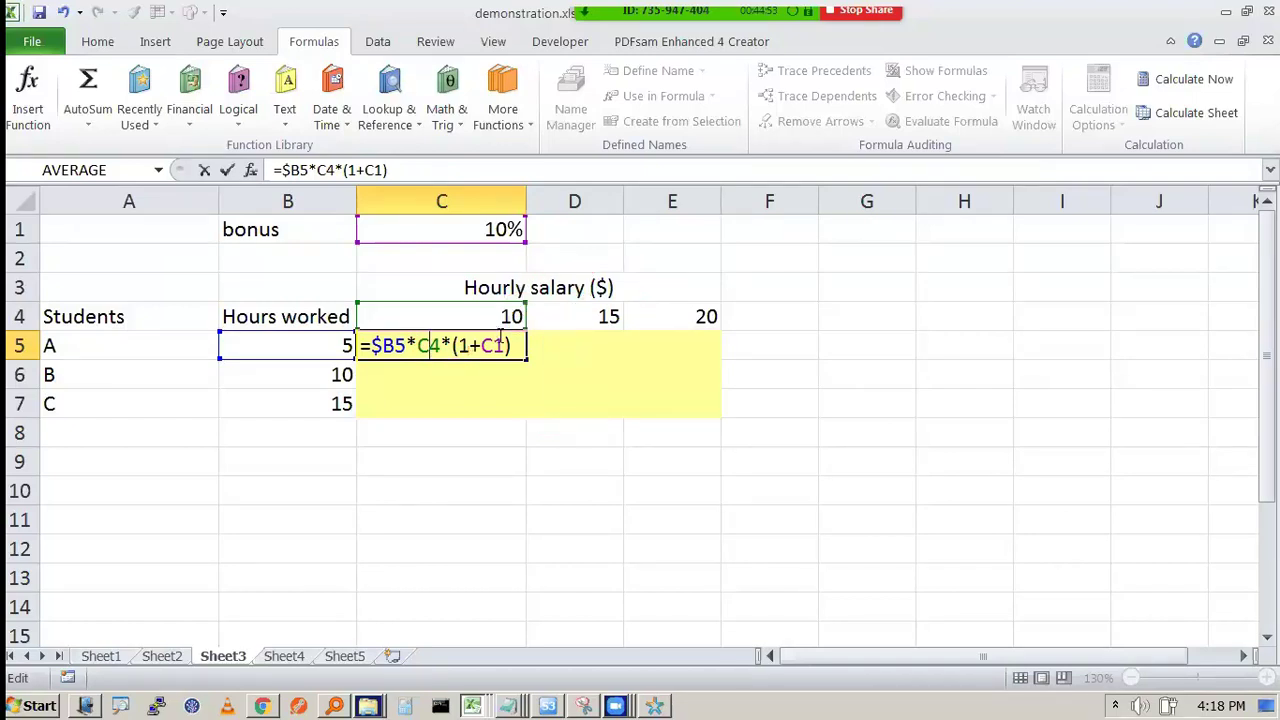
pyautogui.write('$')
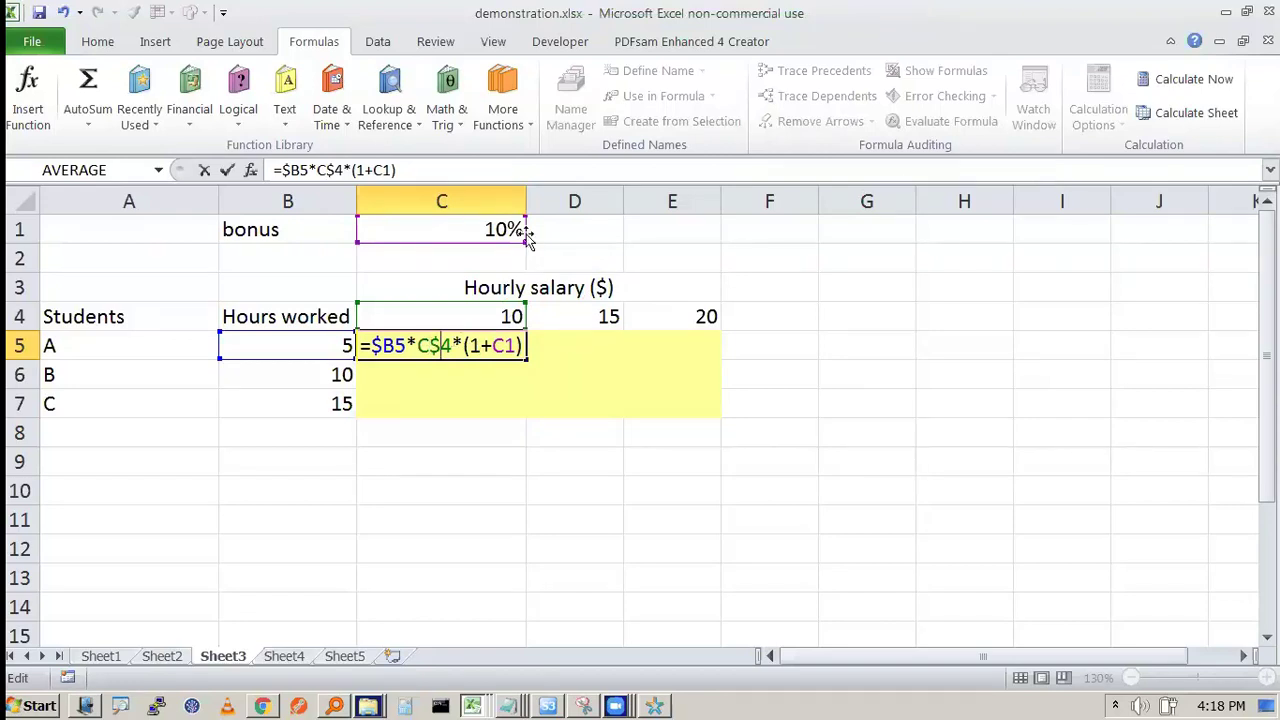
# Step: Make the bonus reference C1 in C5's formula fully absolute, as $C$1
pyautogui.moveTo(520, 212)
pyautogui.mouseDown()
pyautogui.moveTo(476, 210)
pyautogui.moveTo(524, 214)
pyautogui.mouseUp()
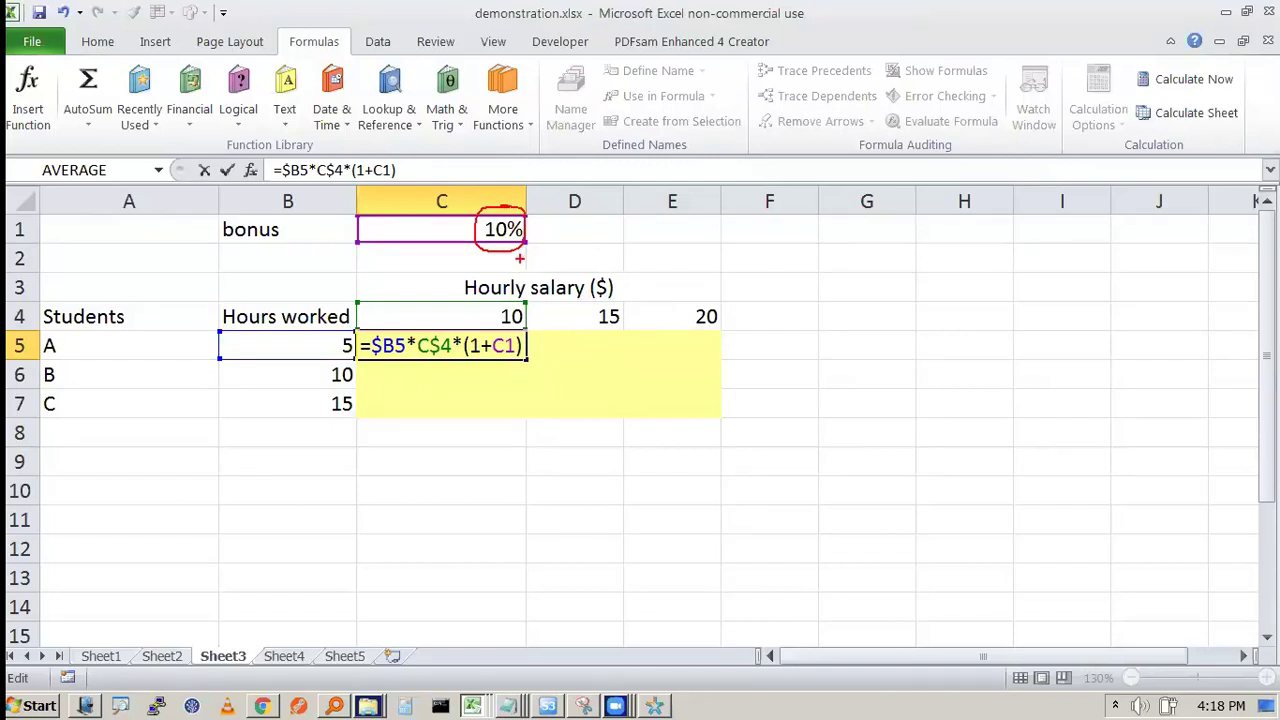
pyautogui.moveTo(522, 378); pyautogui.dragTo(517, 434)
pyautogui.moveTo(548, 241); pyautogui.dragTo(527, 262)
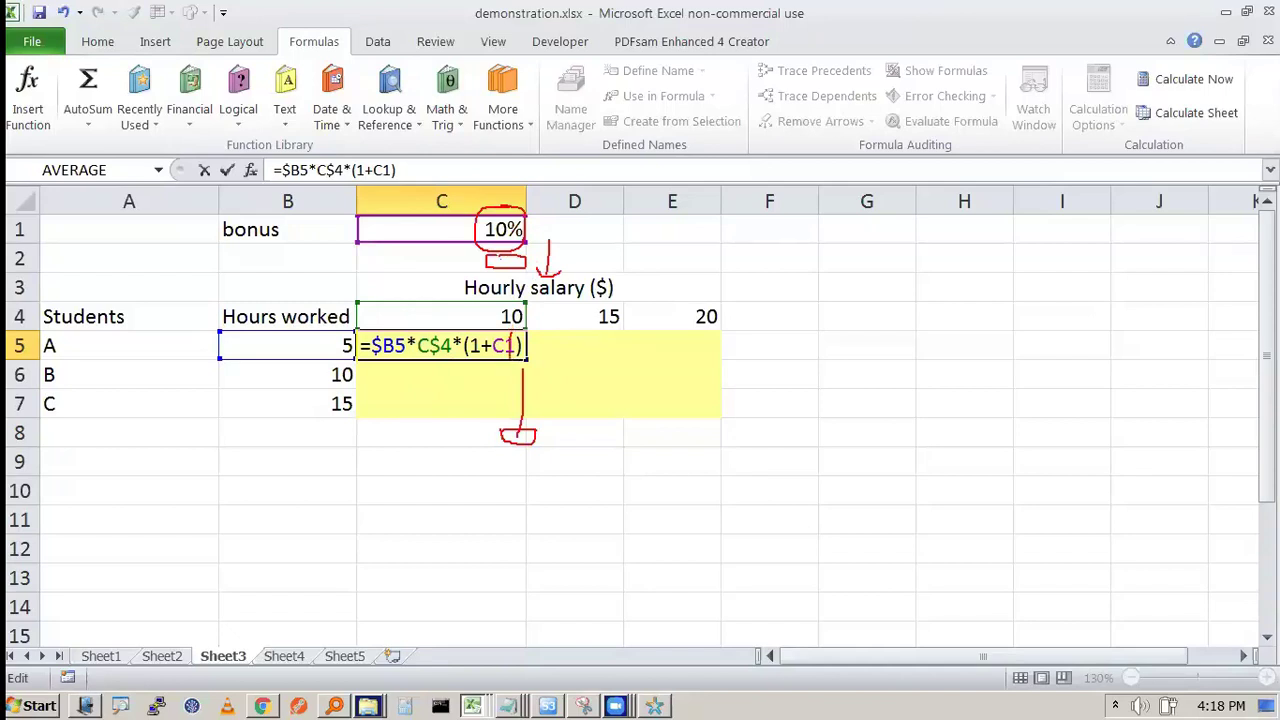
pyautogui.press('e')
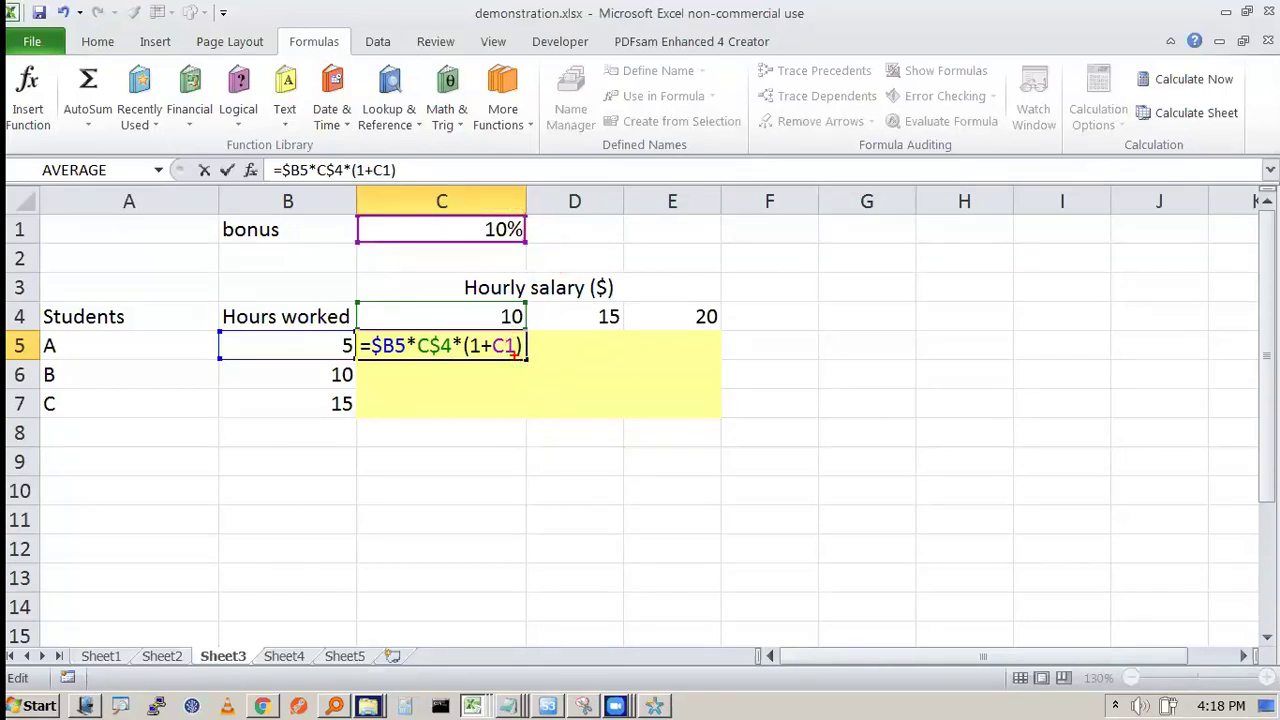
pyautogui.moveTo(584, 346); pyautogui.dragTo(671, 336)
pyautogui.moveTo(558, 226); pyautogui.dragTo(594, 226)
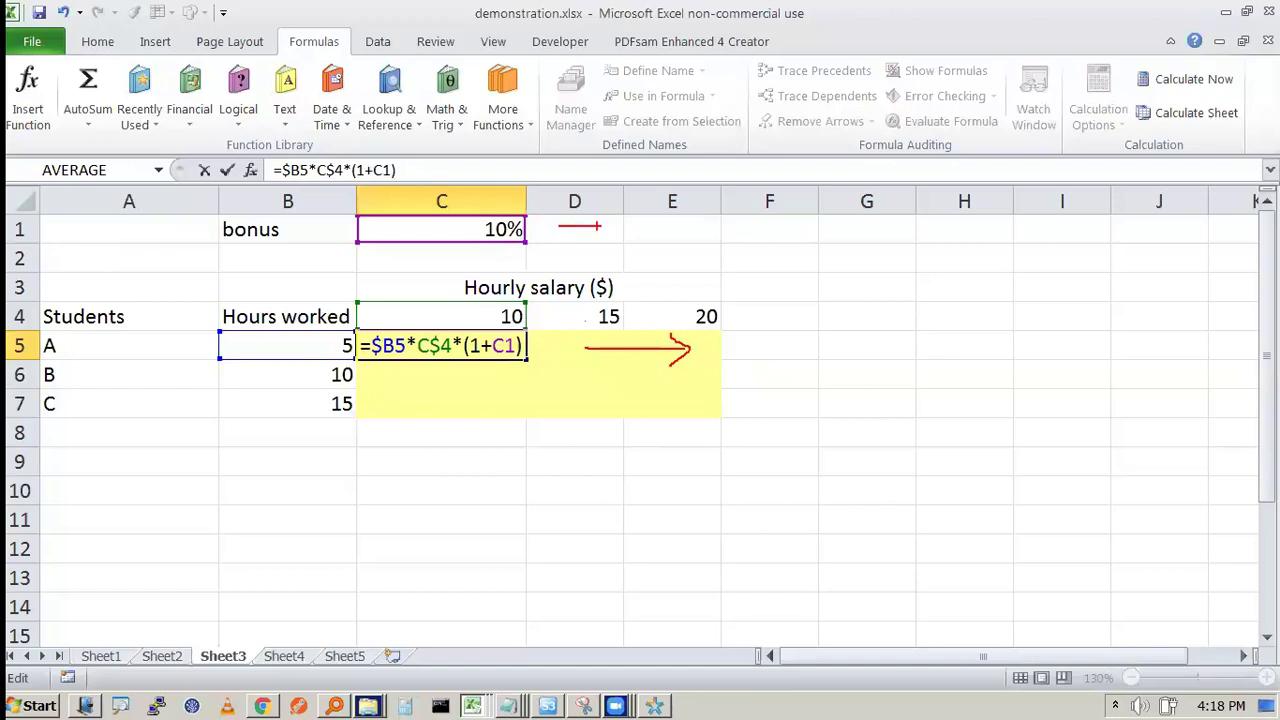
pyautogui.press('Escape')
pyautogui.write('$')
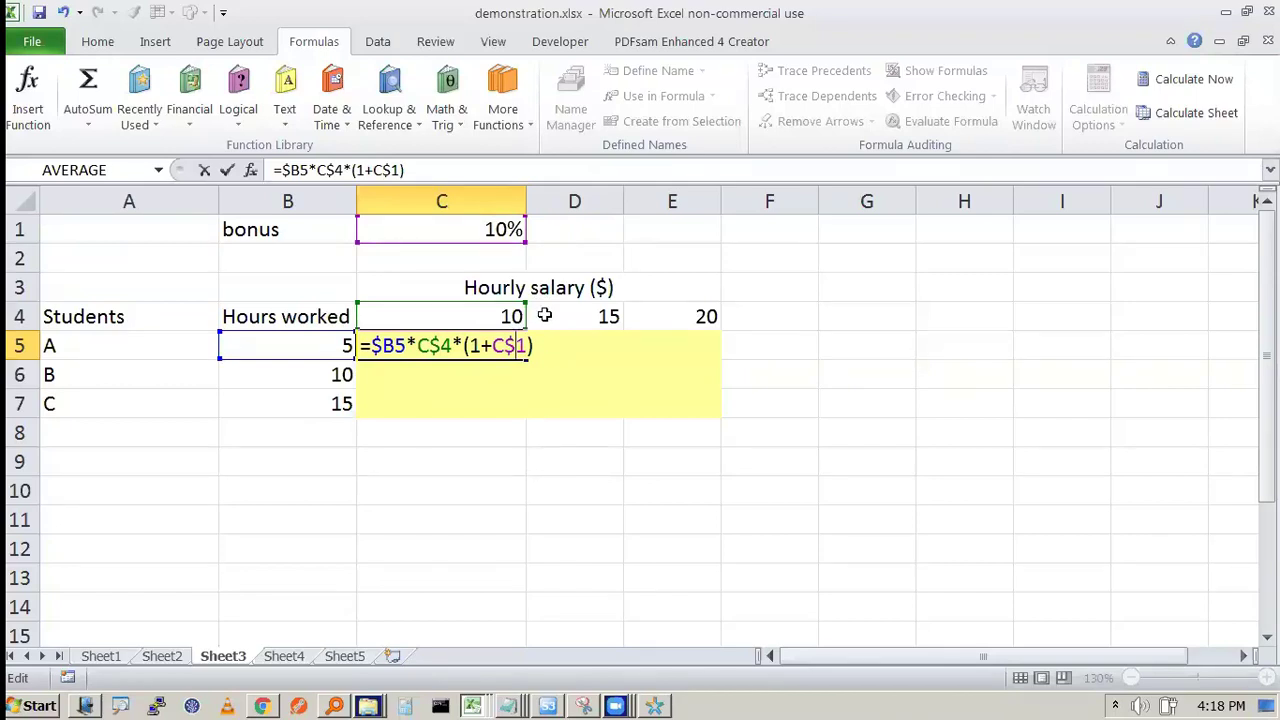
pyautogui.click(493, 346)
pyautogui.write('$')
# Step: Commit the formula =$B5*C$4*(1+$C$1) in C5 and fill it across the range C5:E7
pyautogui.press('Tab')
pyautogui.press('Left')
pyautogui.moveTo(526, 359); pyautogui.dragTo(722, 416)
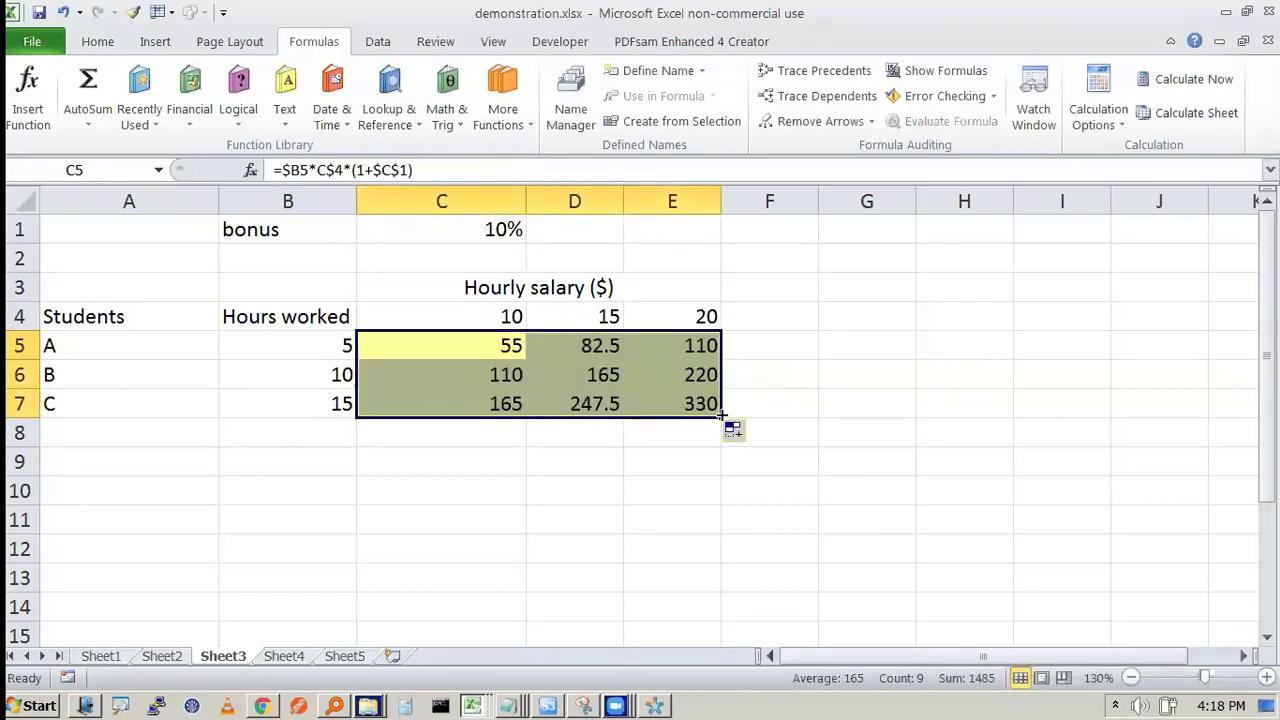
pyautogui.click(906, 438)
# Step: Trace the precedents of E7 and check the cells that its formula refers to
pyautogui.click(706, 406)
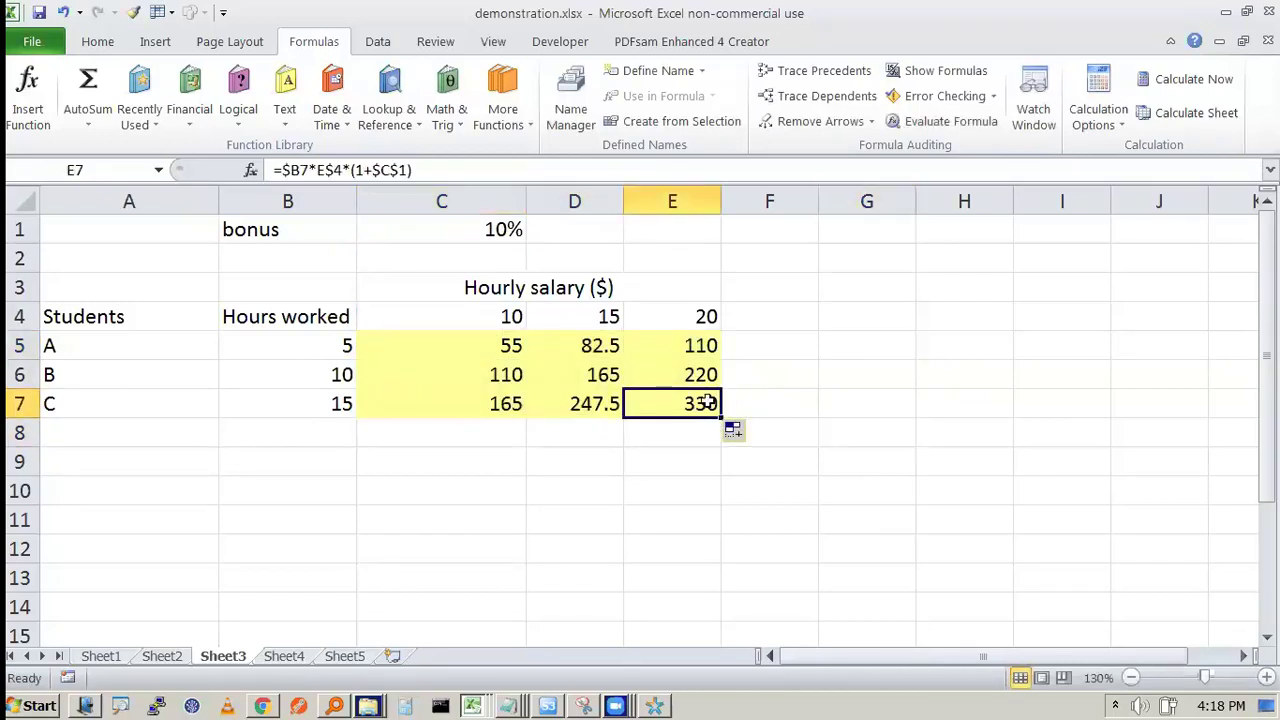
pyautogui.click(840, 78)
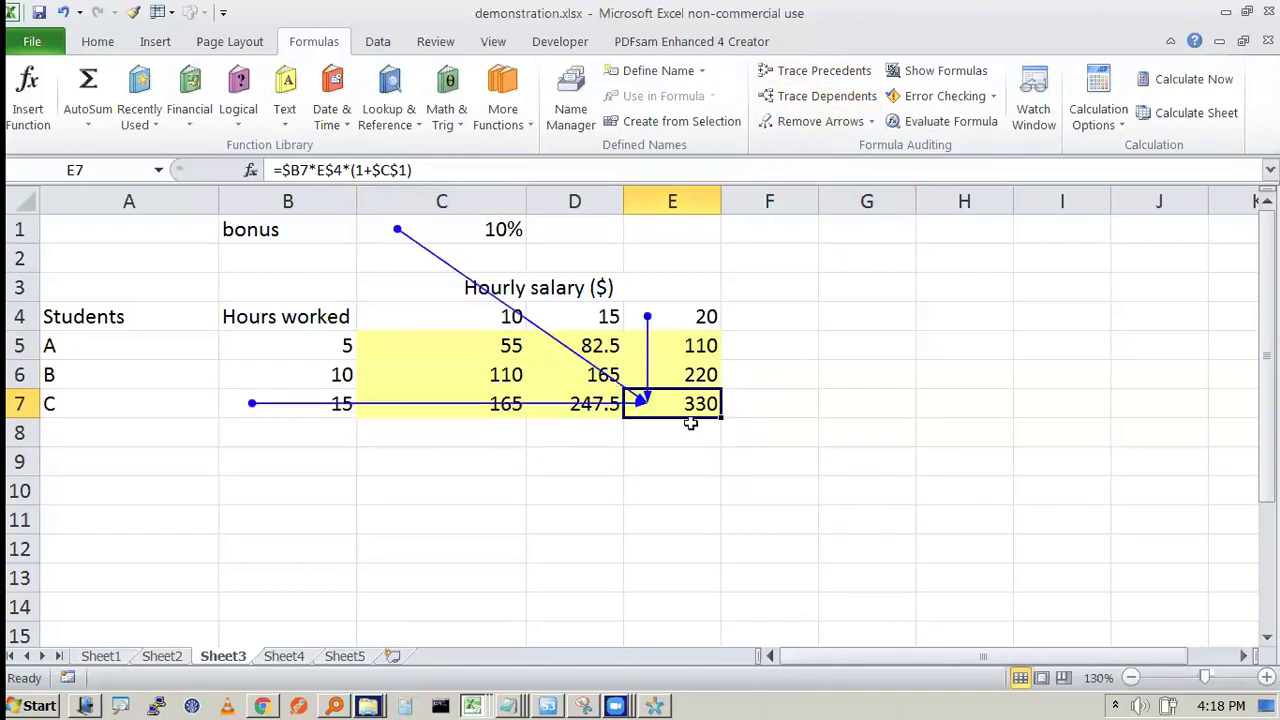
pyautogui.click(279, 407)
pyautogui.click(445, 233)
pyautogui.click(684, 318)
pyautogui.click(700, 408)
# Step: Change C5's formula to =$B5*C$4*(1-$C$1) and fill it across the range C5:E7
pyautogui.doubleClick(468, 350)
pyautogui.doubleClick(487, 345)
pyautogui.write('-')
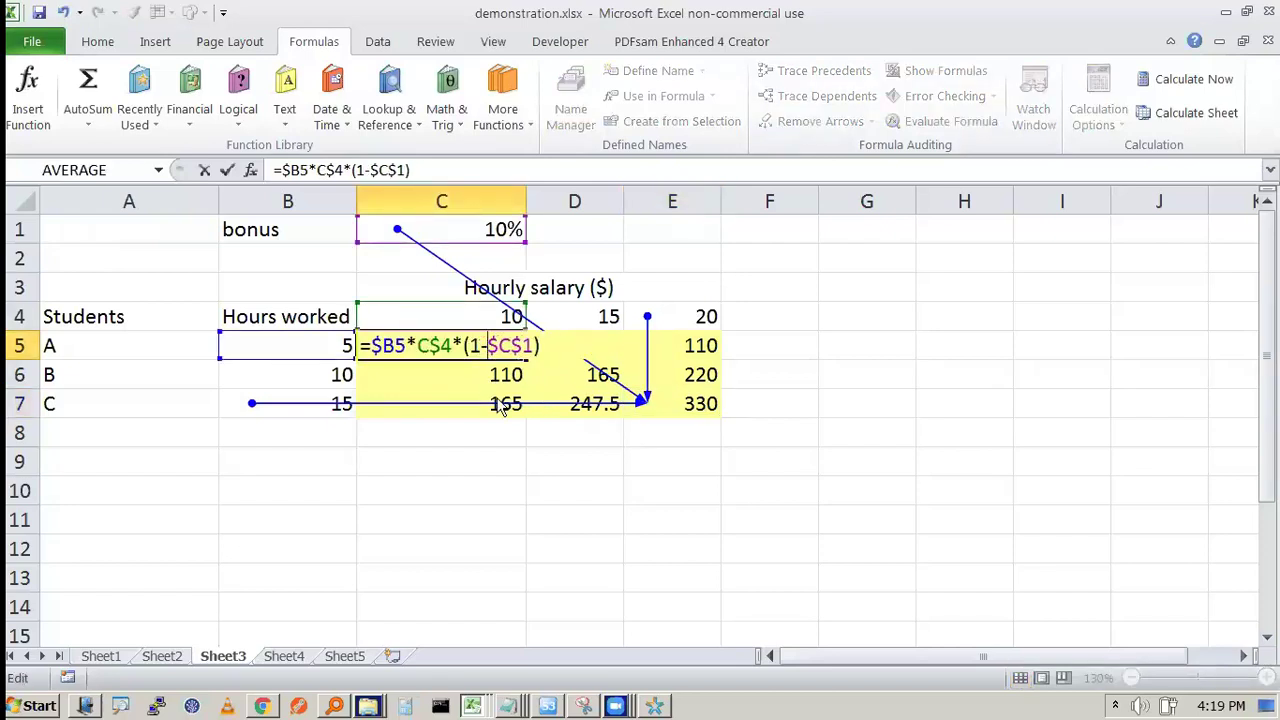
pyautogui.press('Return')
pyautogui.click(495, 345)
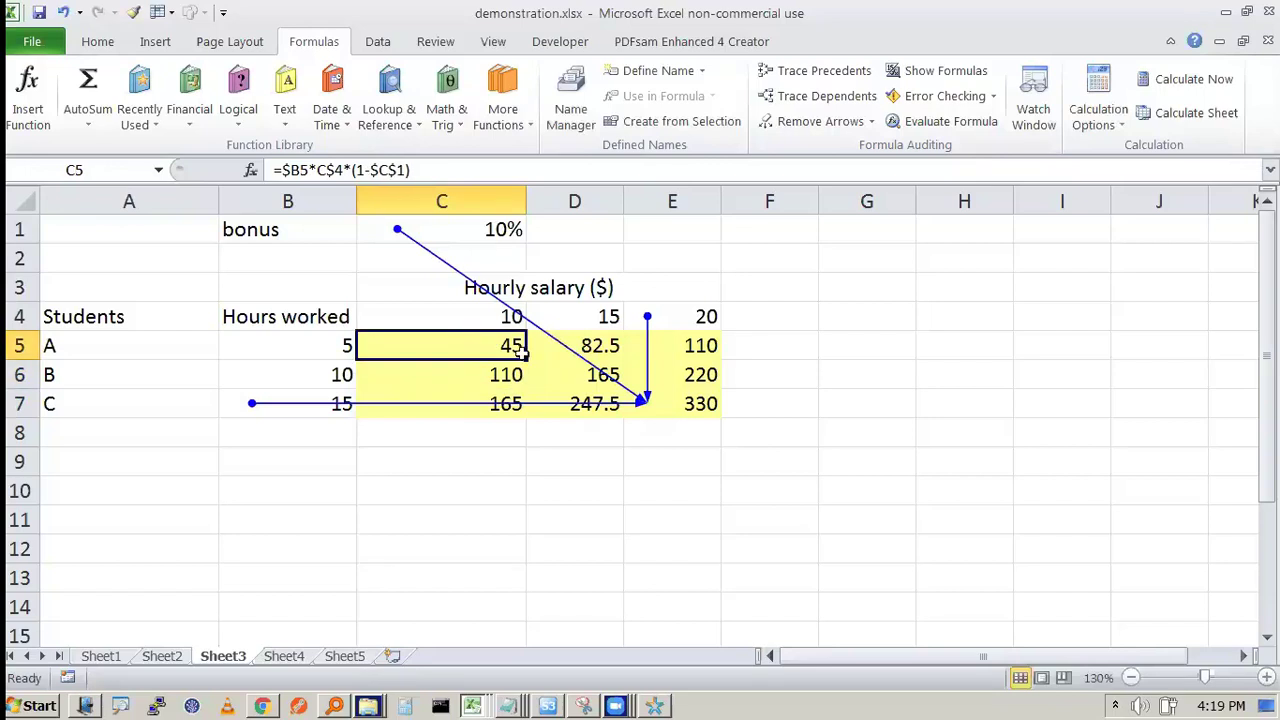
pyautogui.moveTo(526, 359); pyautogui.dragTo(729, 405)
pyautogui.click(889, 403)
# Step: Trace the precedents of E7 for the subtracting formula, and remove the arrows
pyautogui.click(700, 401)
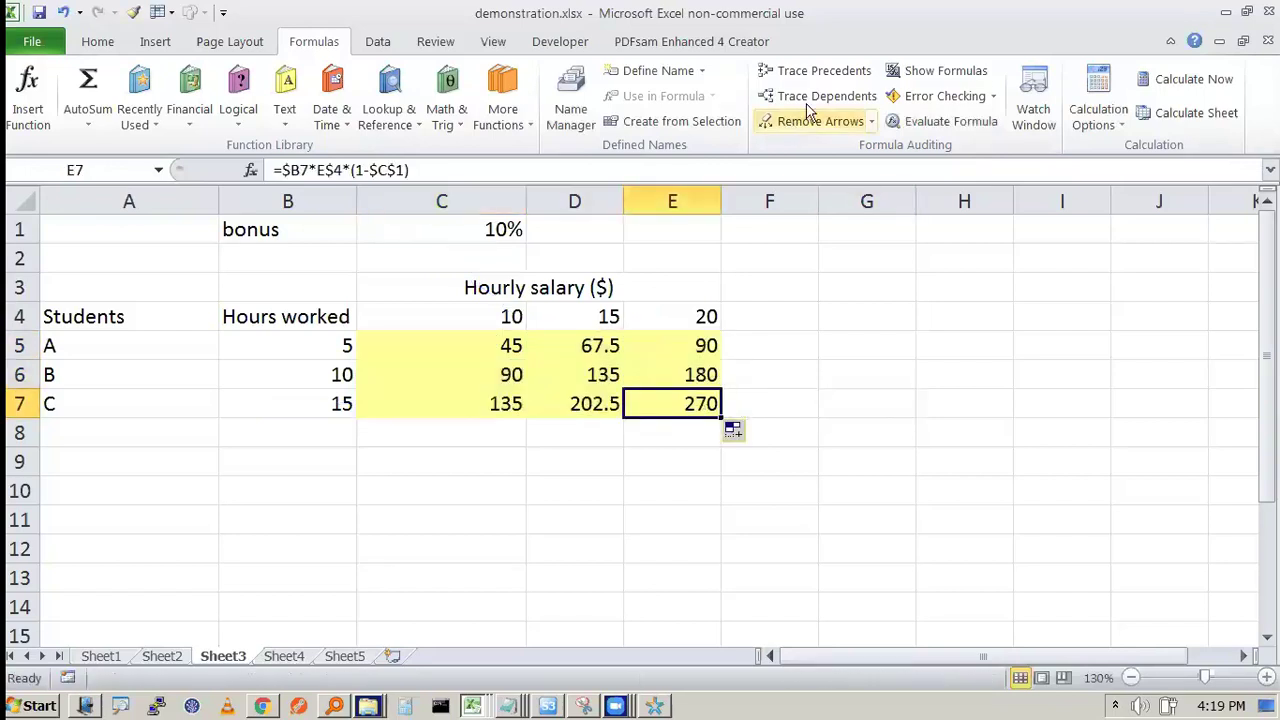
pyautogui.click(815, 71)
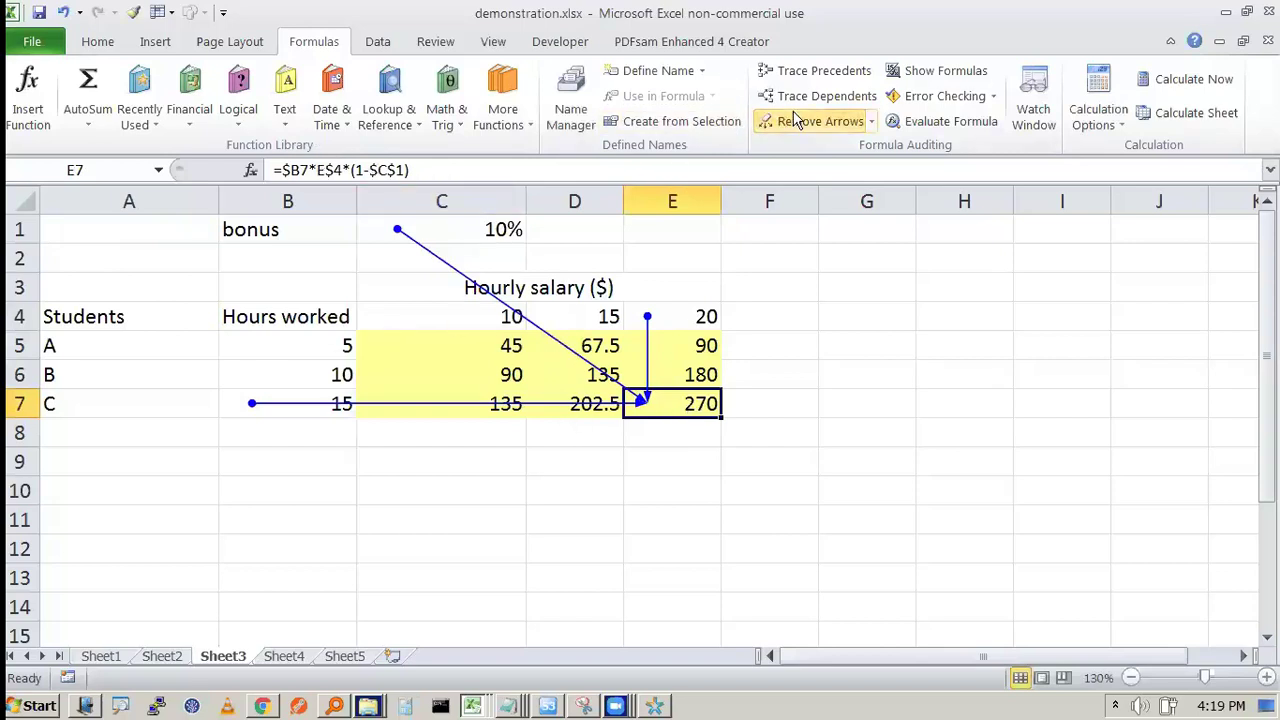
pyautogui.click(832, 122)
# Step: Change C5's formula back to =$B5*C$4*(1+$C$1) and refill the range C5:E7
pyautogui.doubleClick(490, 348)
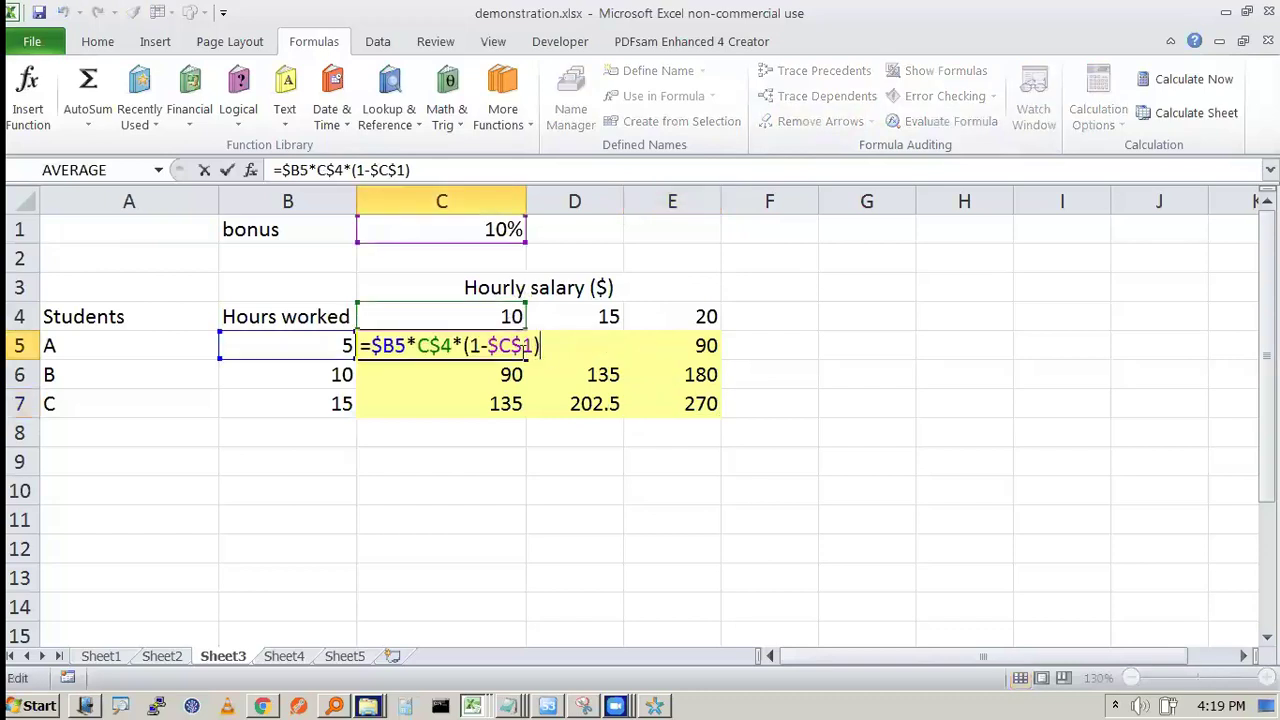
pyautogui.write('+')
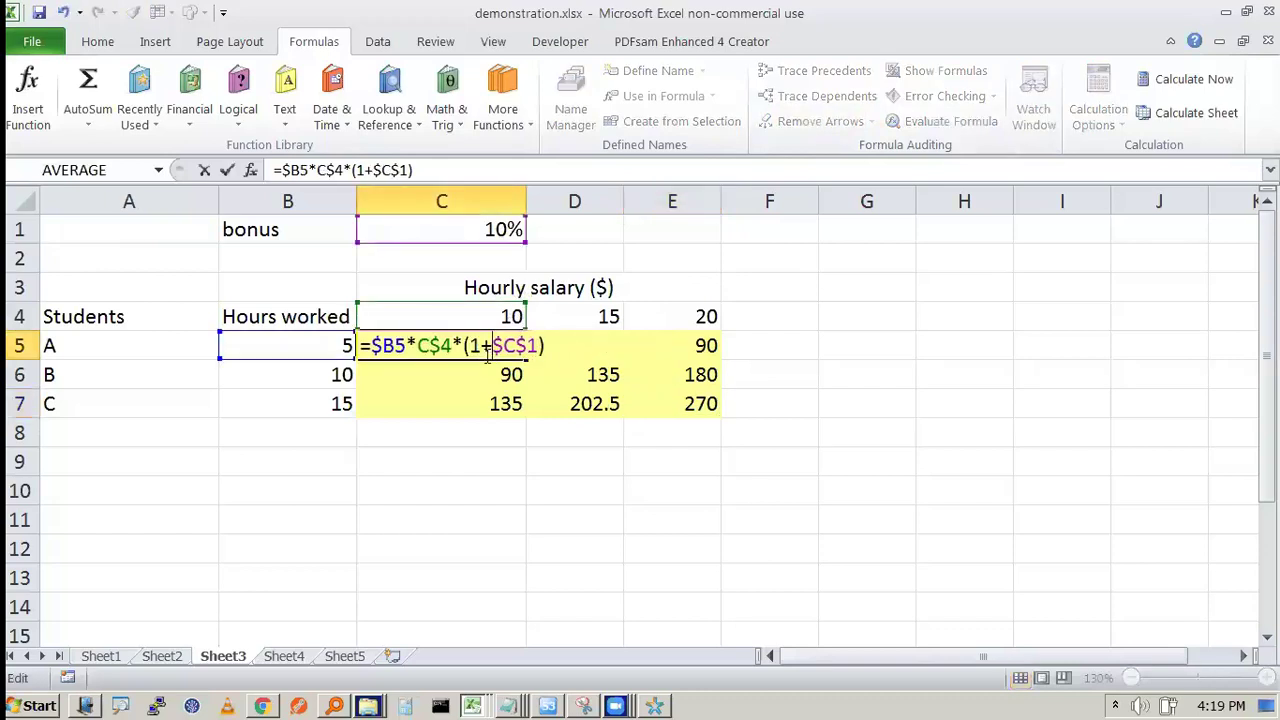
pyautogui.press('Return')
pyautogui.click(500, 350)
pyautogui.moveTo(524, 359); pyautogui.dragTo(722, 417)
pyautogui.click(789, 395)
pyautogui.click(507, 346)
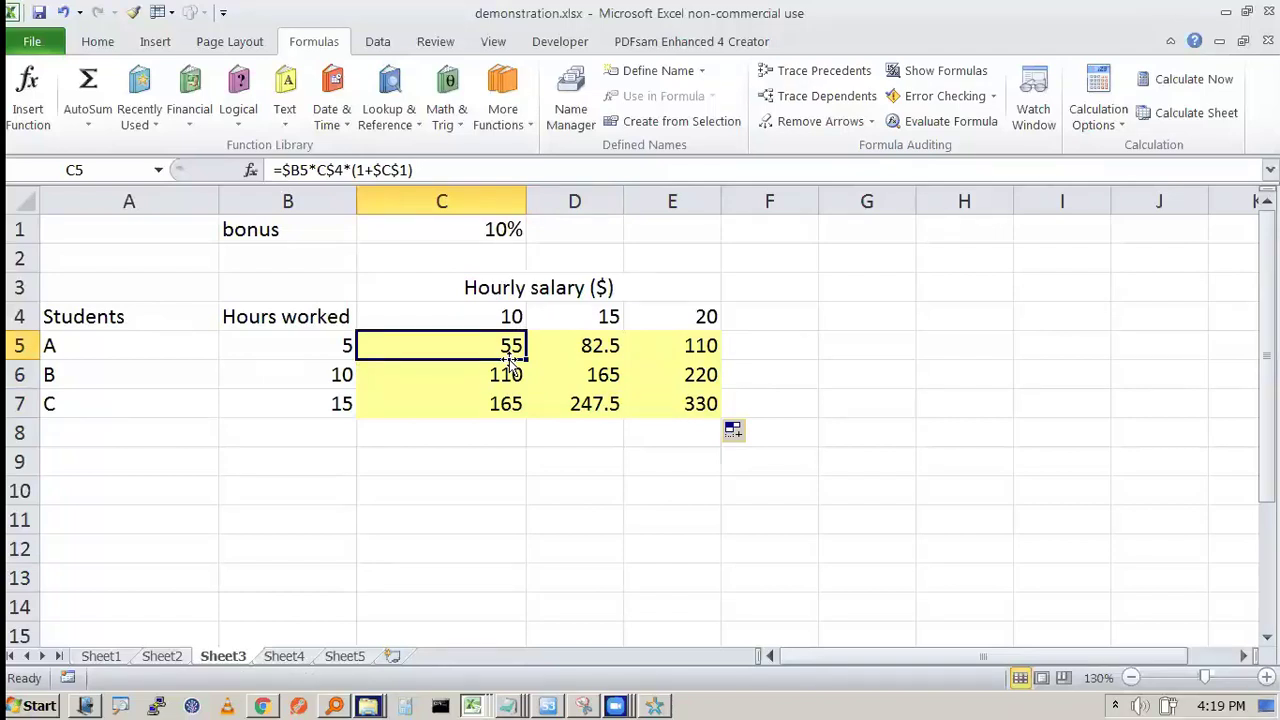
# Step: Copy the year labels and Depreciation figures in C3:D8 of Sheet4
pyautogui.click(280, 653)
pyautogui.click(523, 480)
pyautogui.click(923, 394)
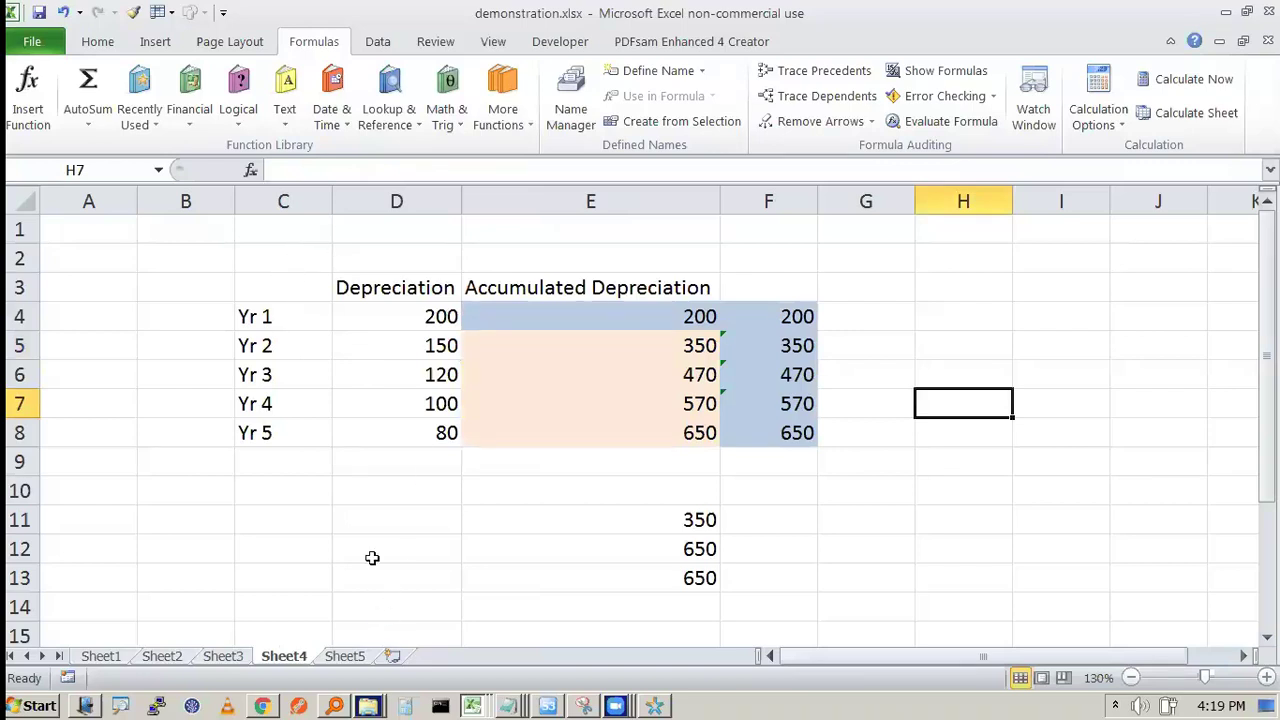
pyautogui.moveTo(281, 290); pyautogui.dragTo(371, 443)
pyautogui.hotkey('ctrl', 'c')
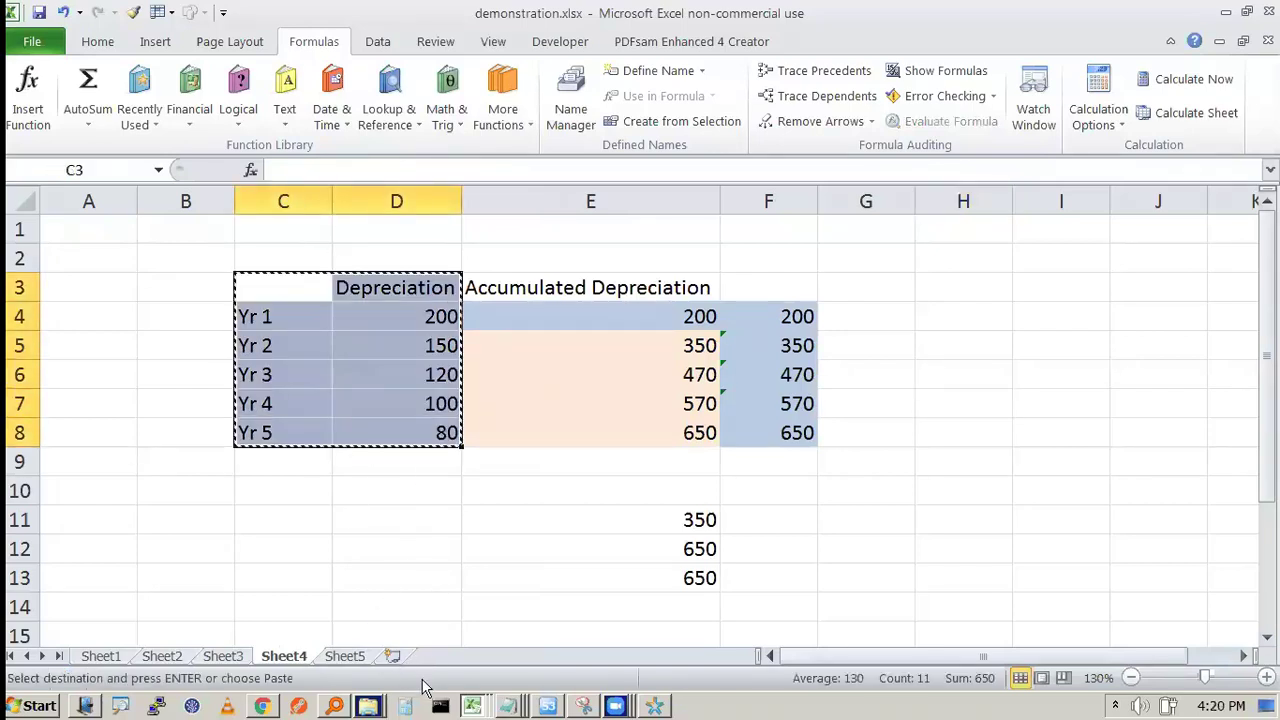
# Step: Insert a new worksheet after Sheet5 and paste the copied table into it at C3
pyautogui.click(345, 656)
pyautogui.click(393, 656)
pyautogui.scroll(3, 274, 263)
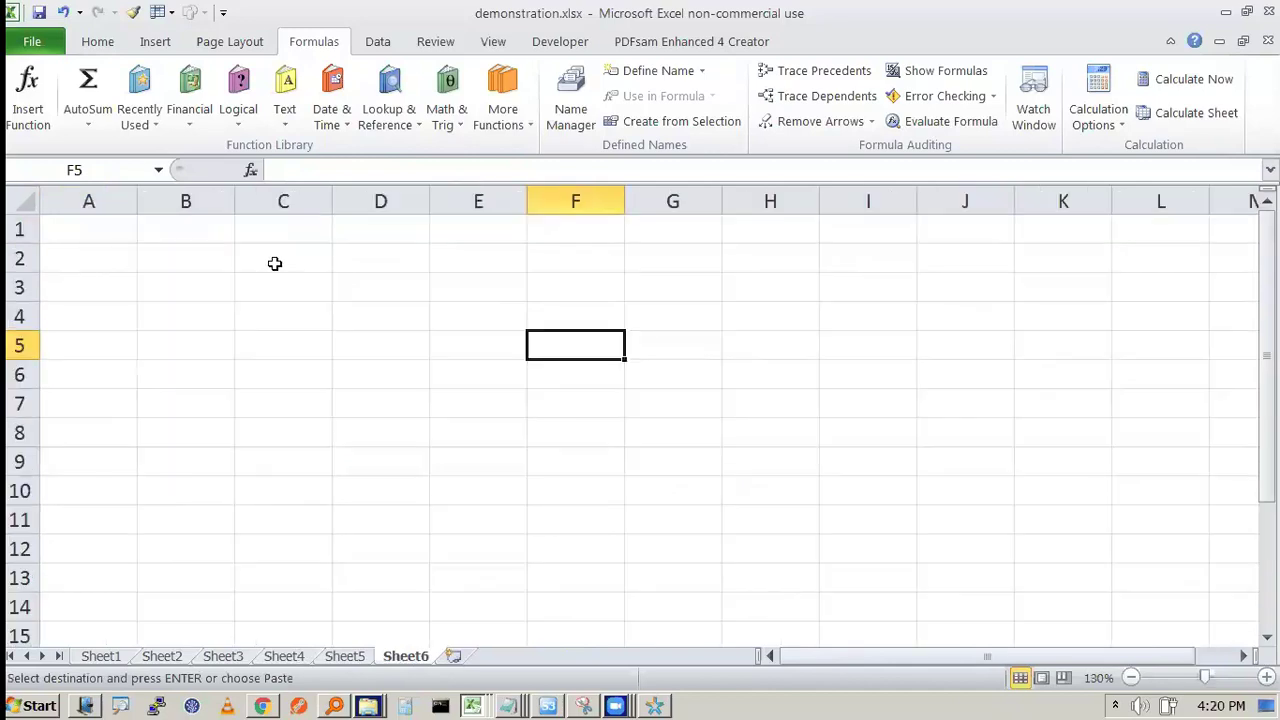
pyautogui.click(365, 305)
pyautogui.hotkey('ctrl', 'v')
# Step: Replace the Depreciation heading in D3 with "Runs Scored"
pyautogui.click(465, 300)
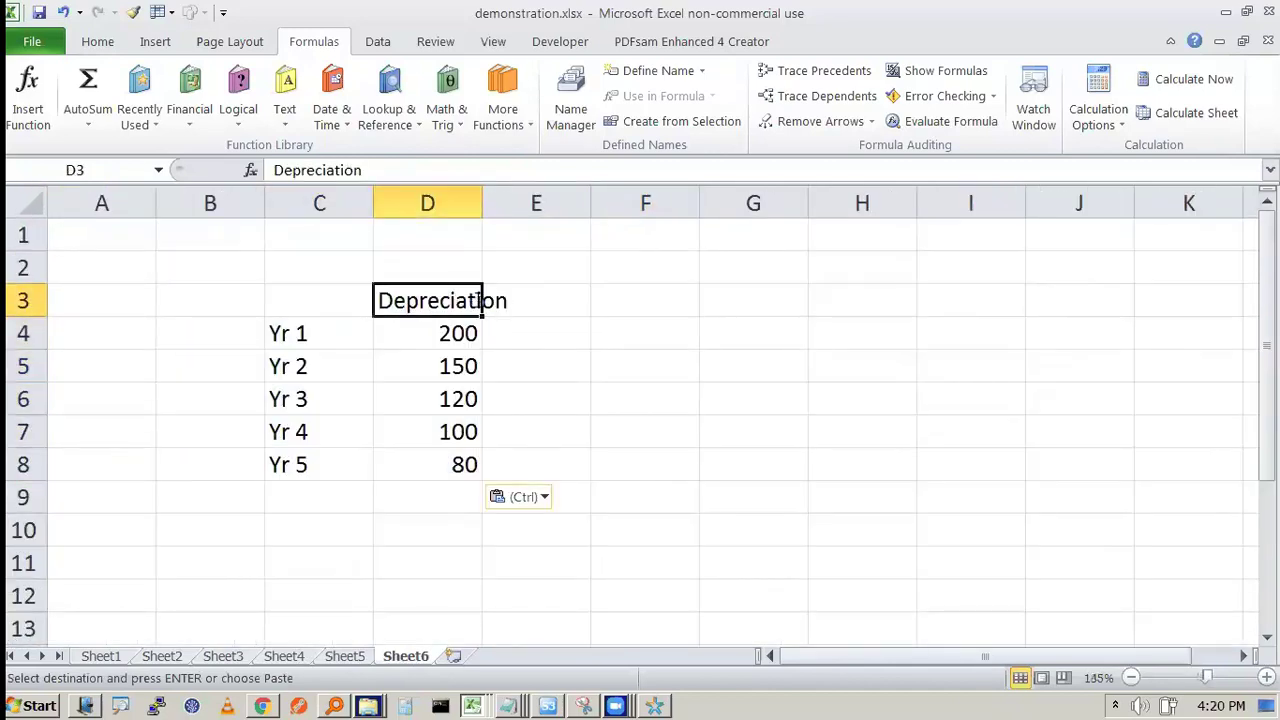
pyautogui.write('Runs Scored')
pyautogui.press('Return')
# Step: Replace the year labels in C4:C8 with the numbers 1, 2, 3, 4 and 5
pyautogui.press('Left')
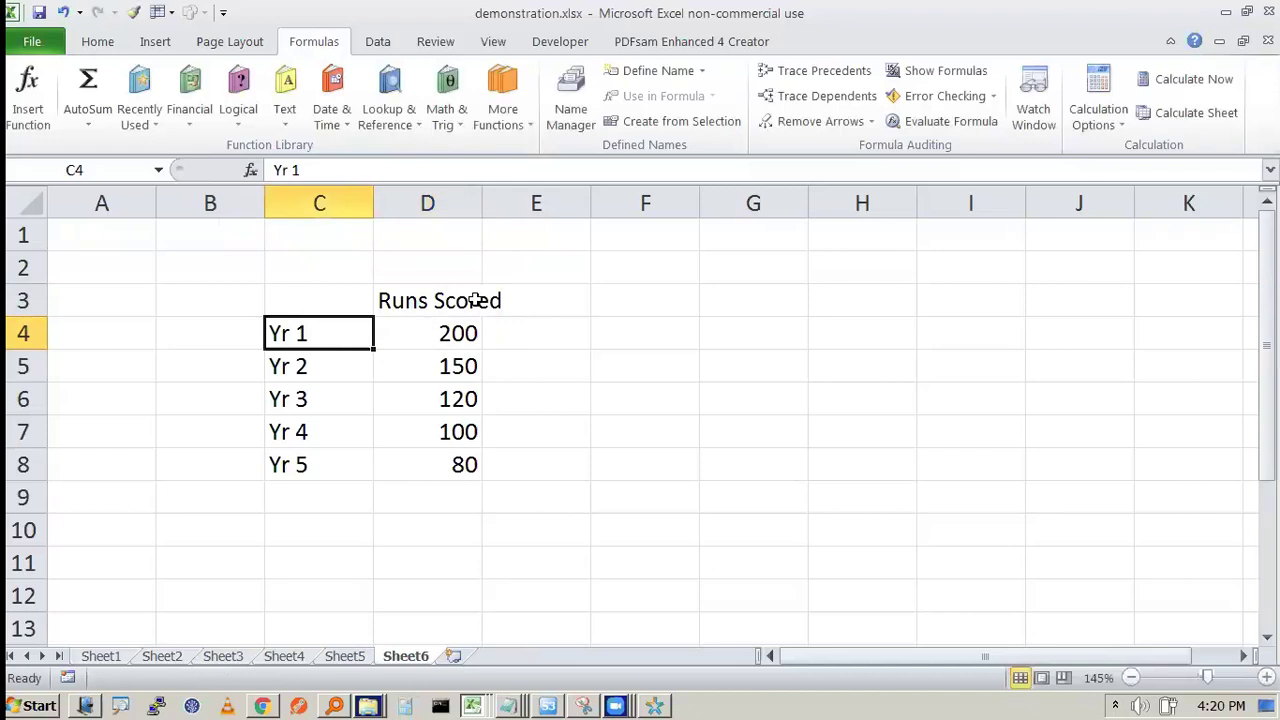
pyautogui.write('1')
pyautogui.press('Return')
pyautogui.write('2')
pyautogui.press('Return')
pyautogui.write('3')
pyautogui.press('Return')
pyautogui.write('4')
pyautogui.press('Return')
pyautogui.write('5')
pyautogui.press('Return')
# Step: Autofit the width of column D to the "Runs Scored" heading
pyautogui.press('Right')
pyautogui.press('Up')
pyautogui.press('Up')
pyautogui.press('Up')
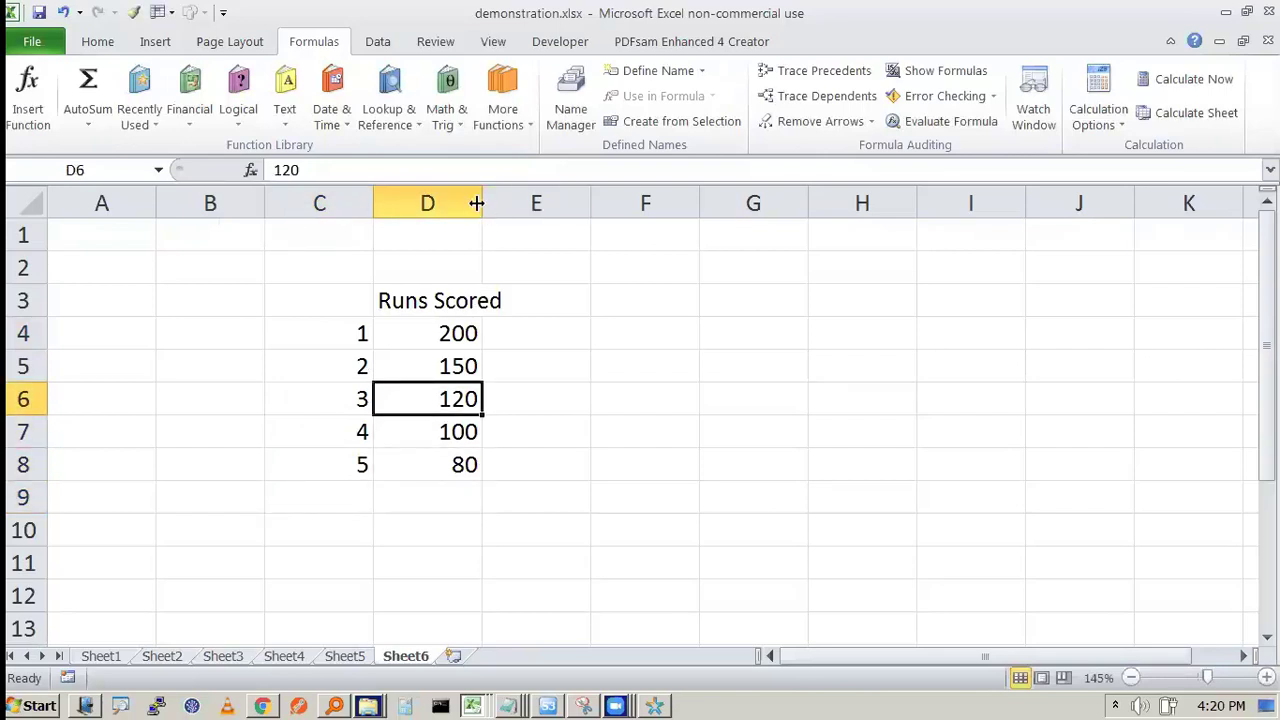
pyautogui.doubleClick(482, 203)
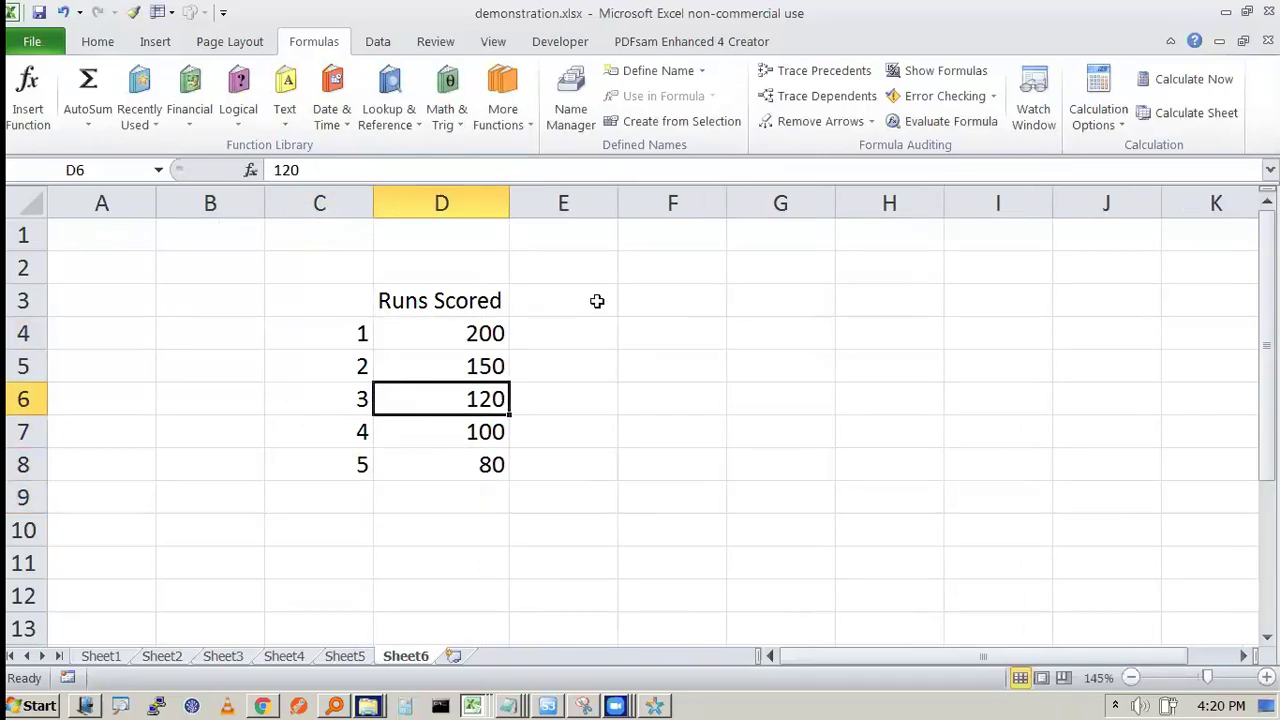
# Step: Enter the runs scored 10, 25, 105, 95 and 150 in cells D4:D8
pyautogui.press('Up')
pyautogui.press('Up')
pyautogui.write('10')
pyautogui.press('Return')
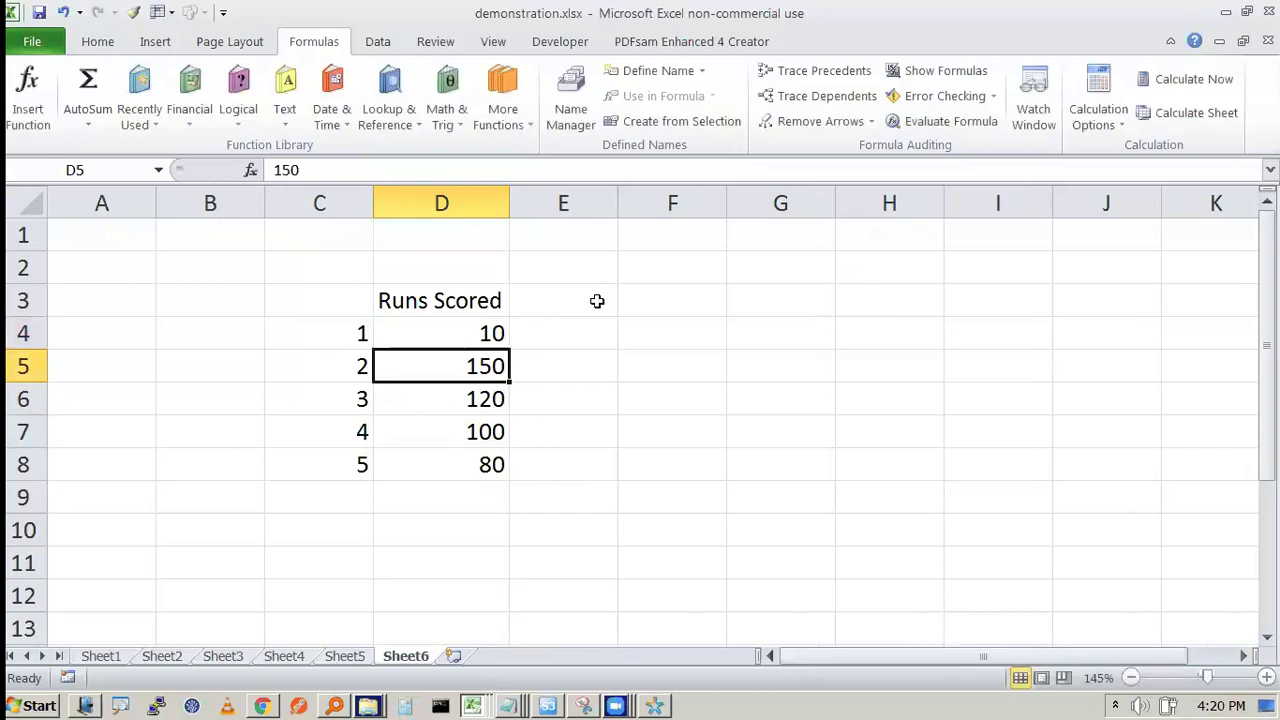
pyautogui.write('25')
pyautogui.press('Return')
pyautogui.write('105')
pyautogui.press('Return')
pyautogui.write('95')
pyautogui.press('Return')
pyautogui.write('1')
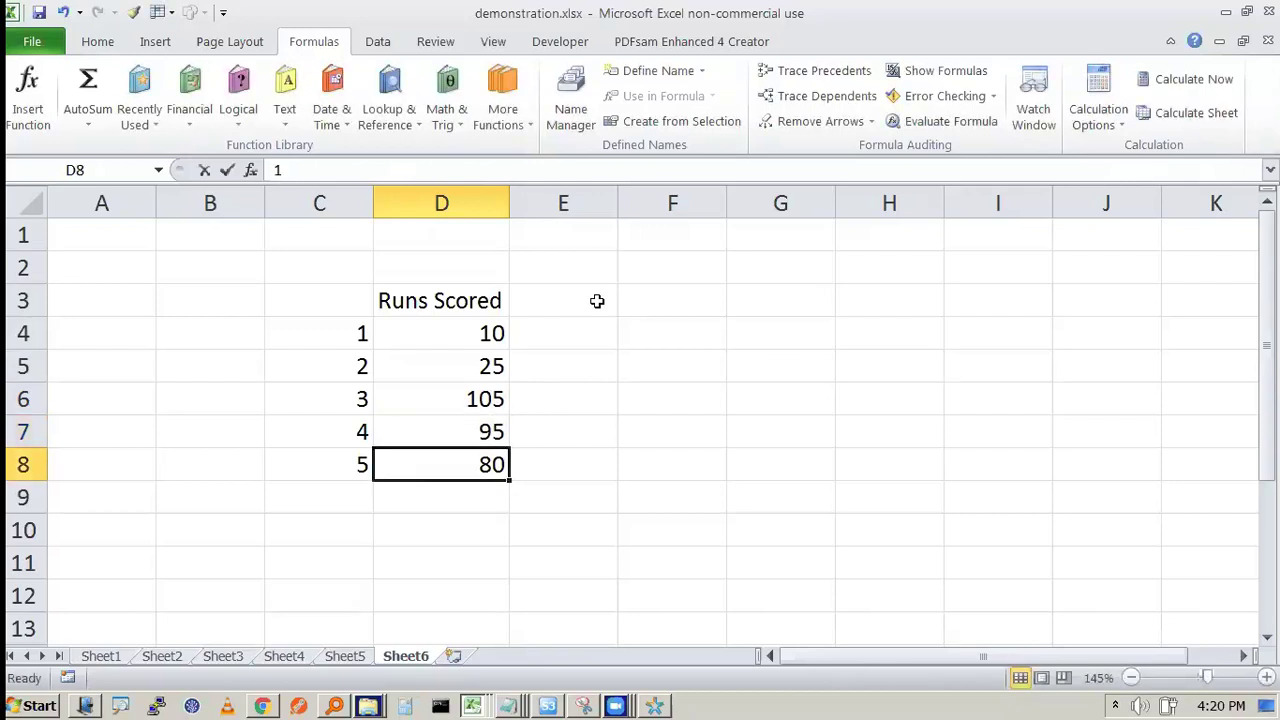
pyautogui.write('50')
pyautogui.press('Tab')
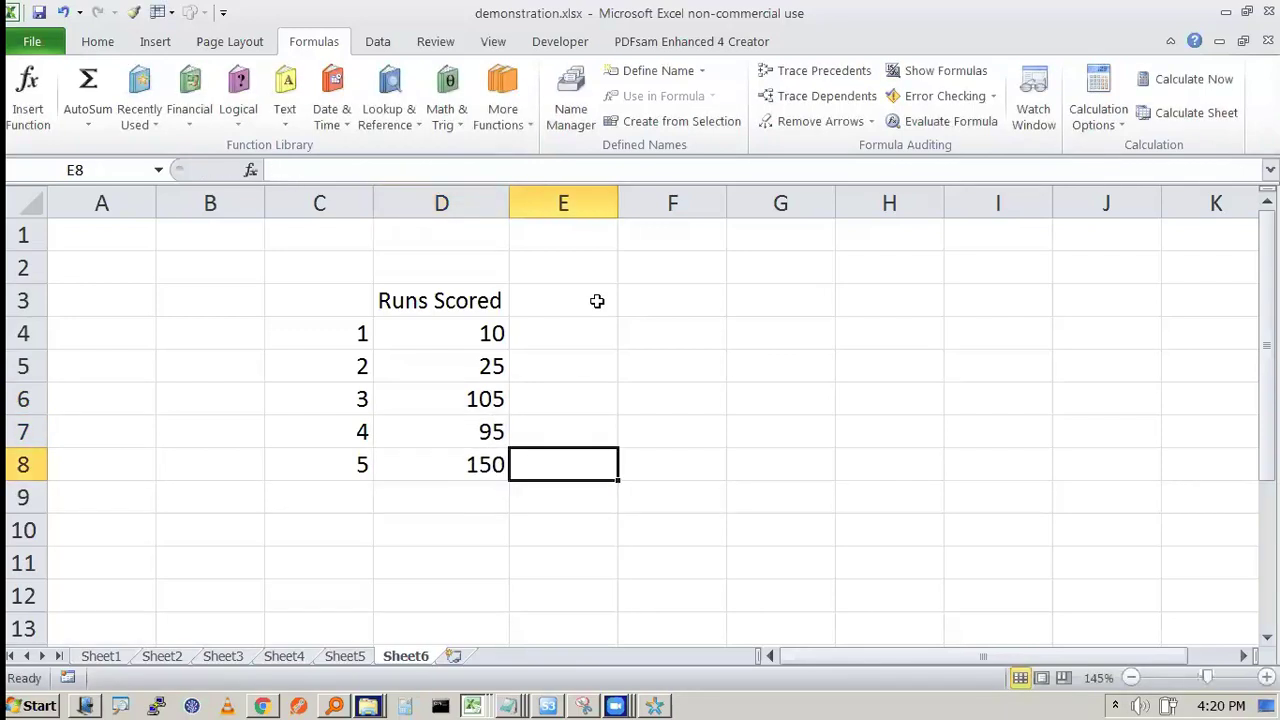
# Step: Enter the heading "Cumulative Run Scored" in E3
pyautogui.click(597, 301)
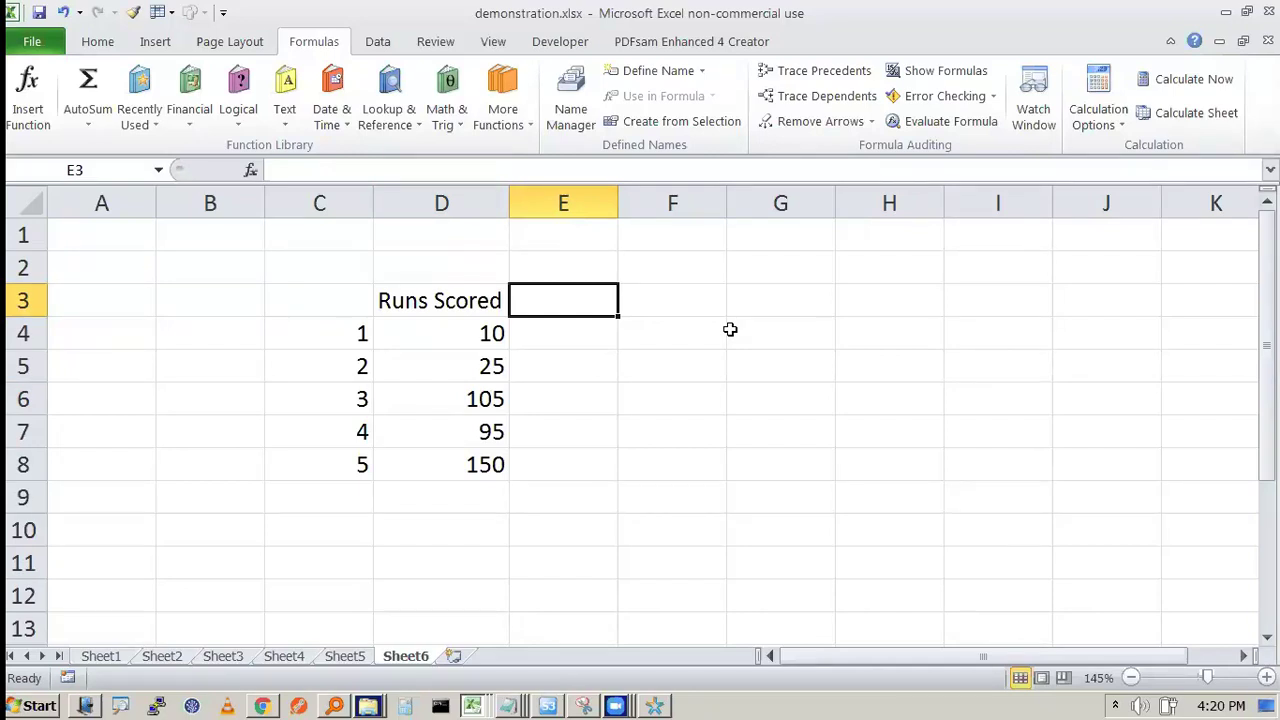
pyautogui.write('Cumulat')
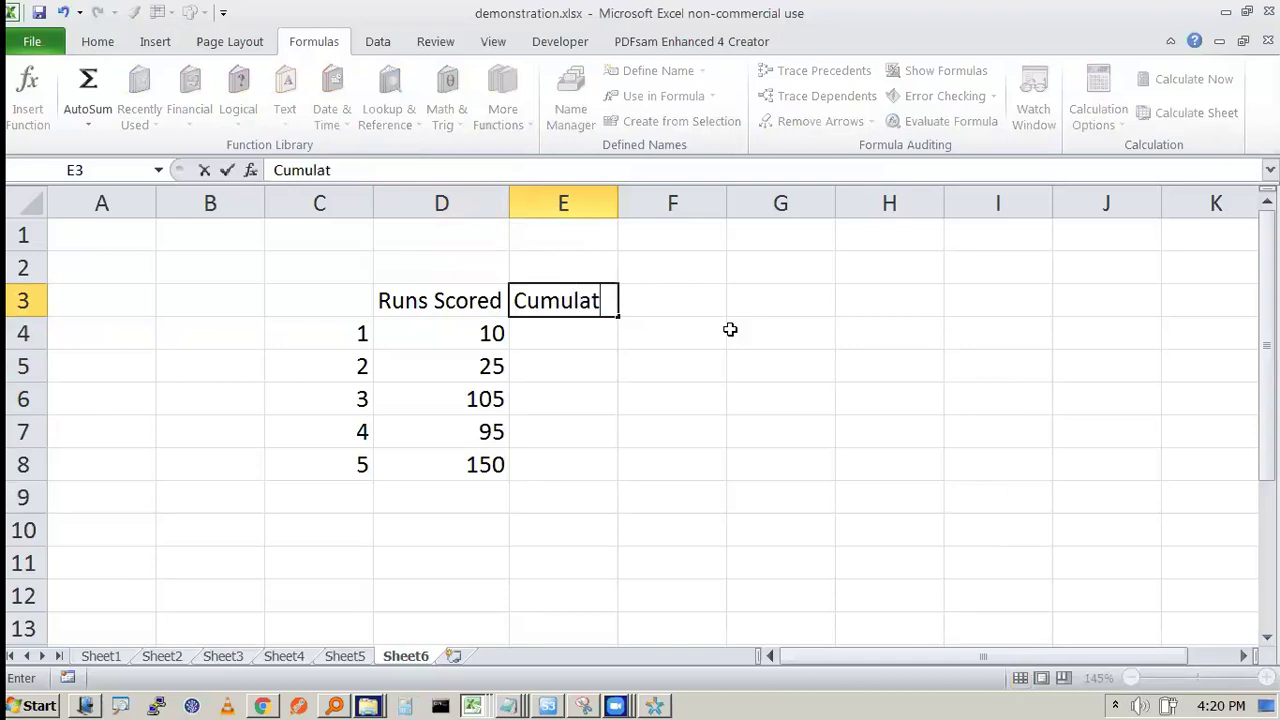
pyautogui.write('ive Run Scored')
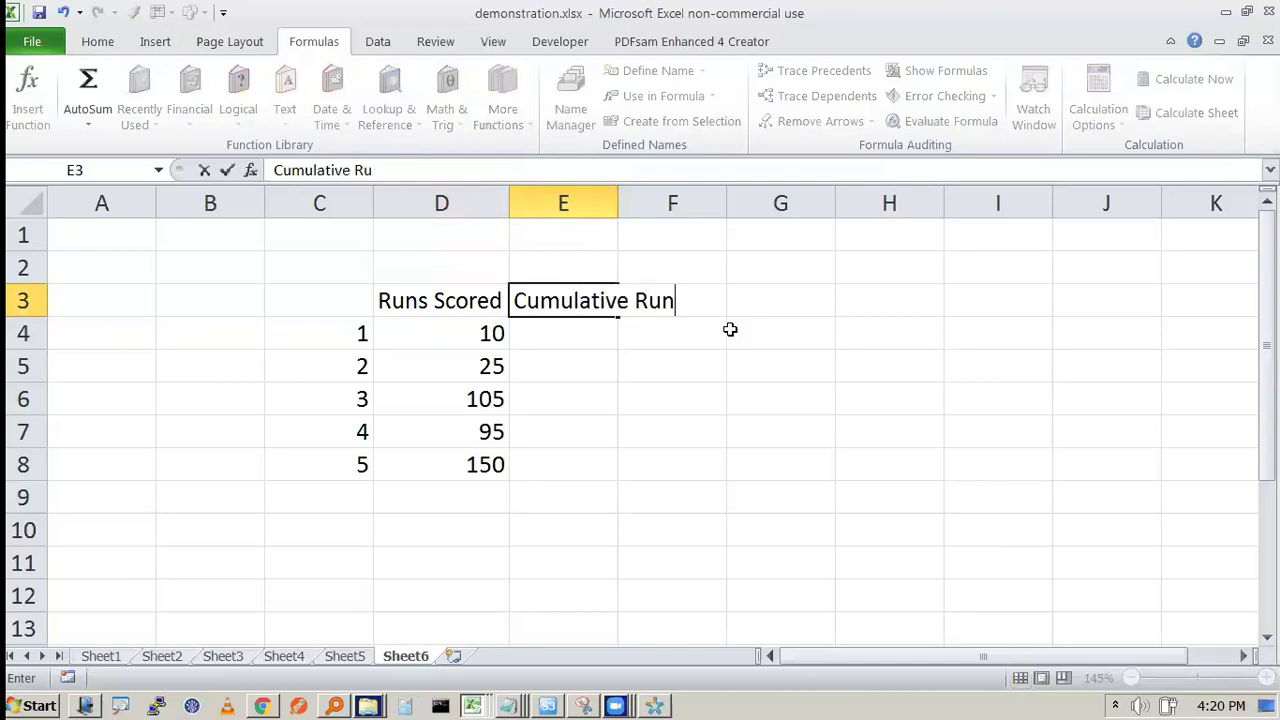
pyautogui.press('Return')
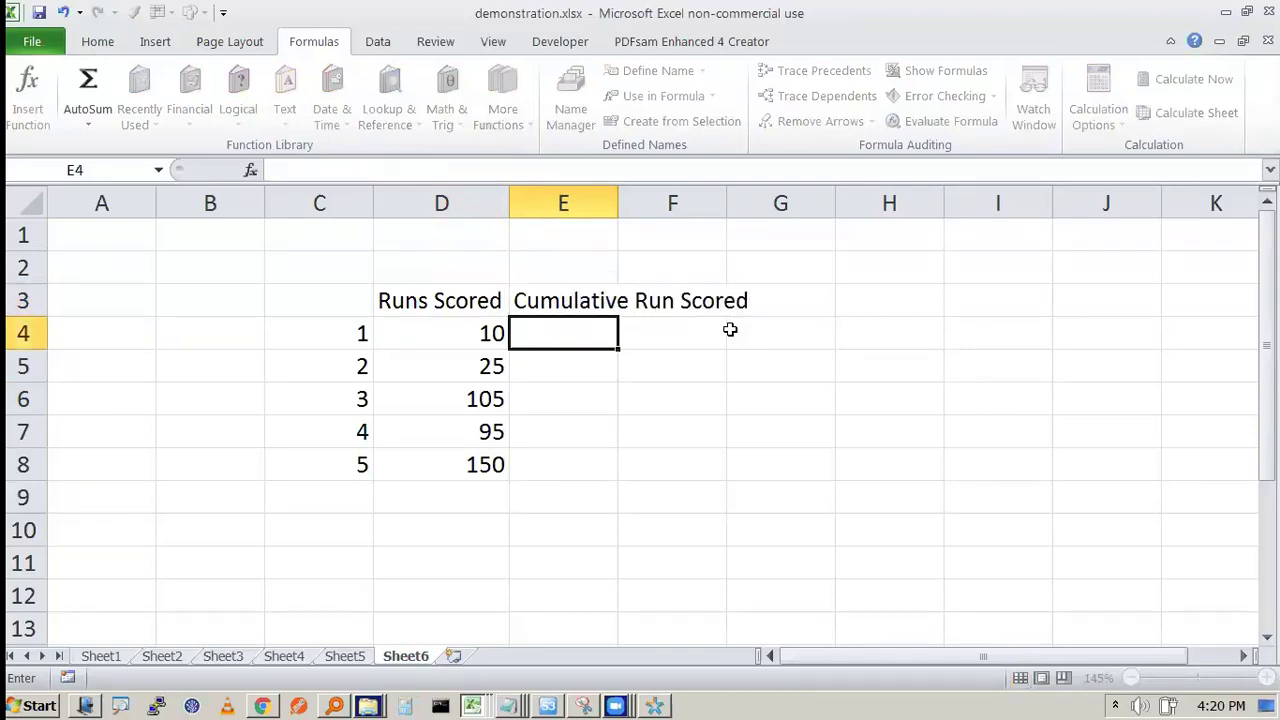
# Step: Autofit the width of column E to its heading and fill cells E4:E8 with light yellow
pyautogui.doubleClick(617, 203)
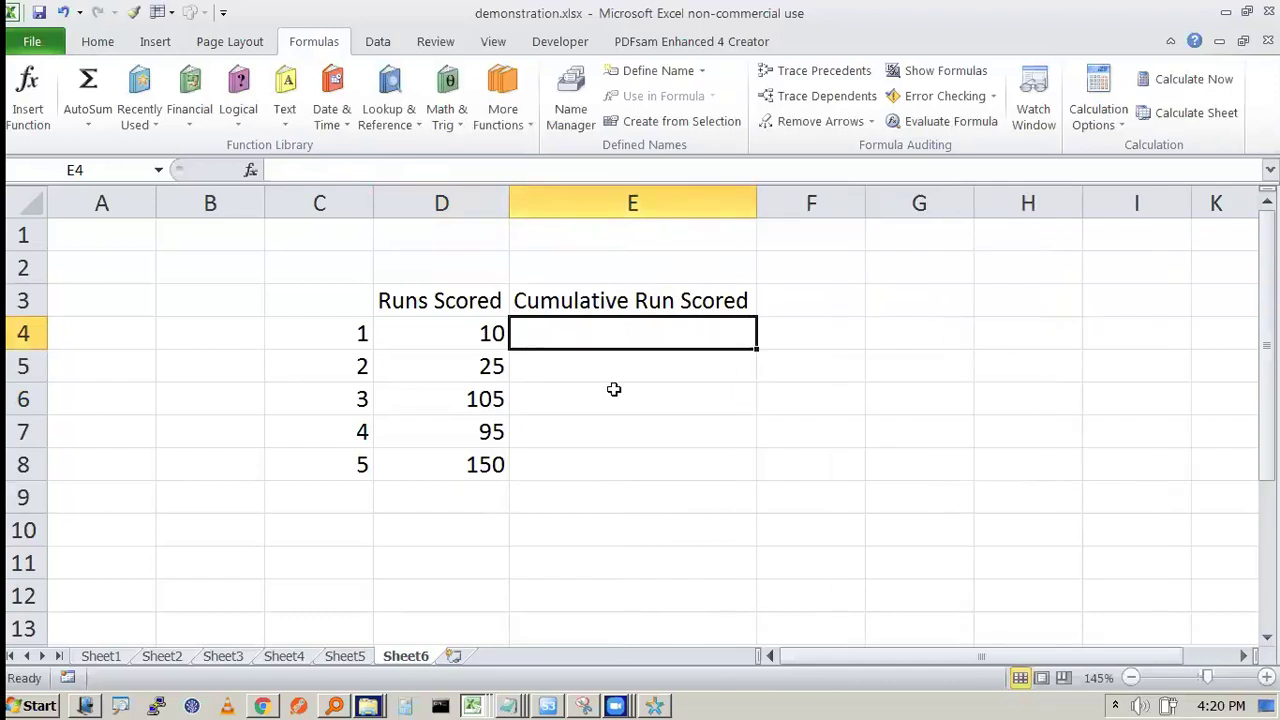
pyautogui.keyDown('shift'); pyautogui.click(656, 460); pyautogui.keyUp('shift')
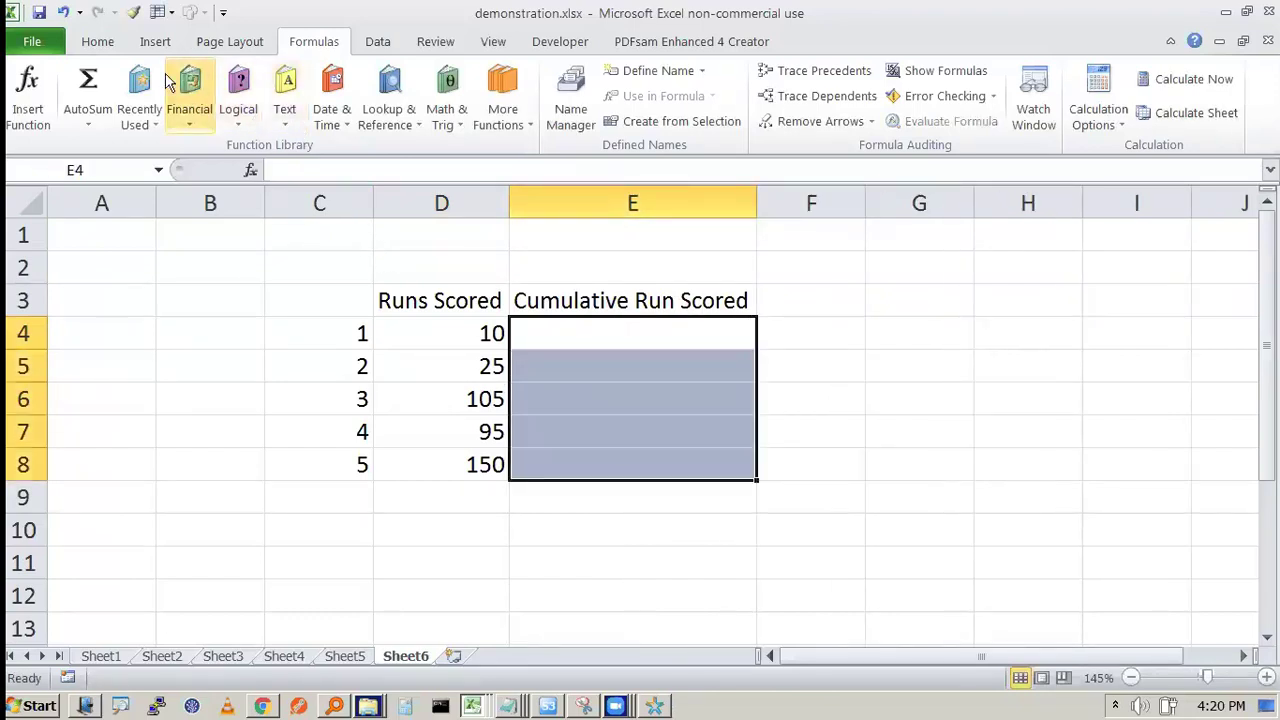
pyautogui.click(97, 41)
pyautogui.click(264, 113)
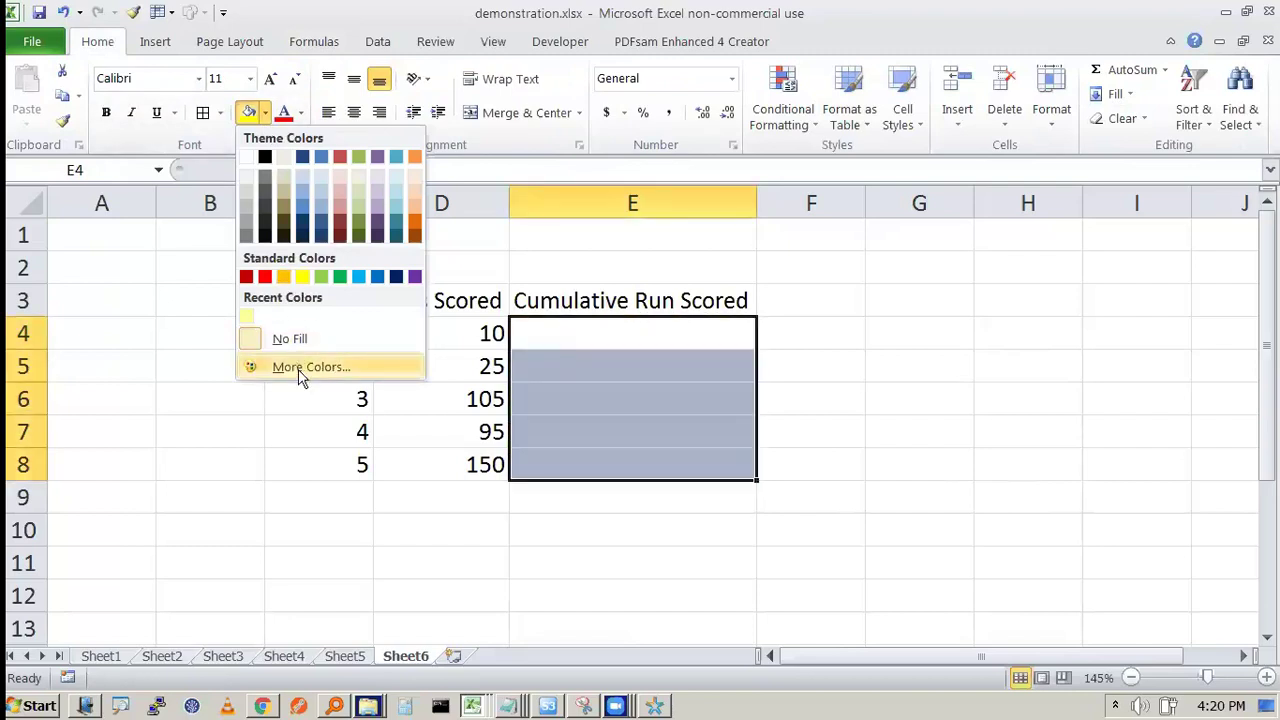
pyautogui.click(1025, 172)
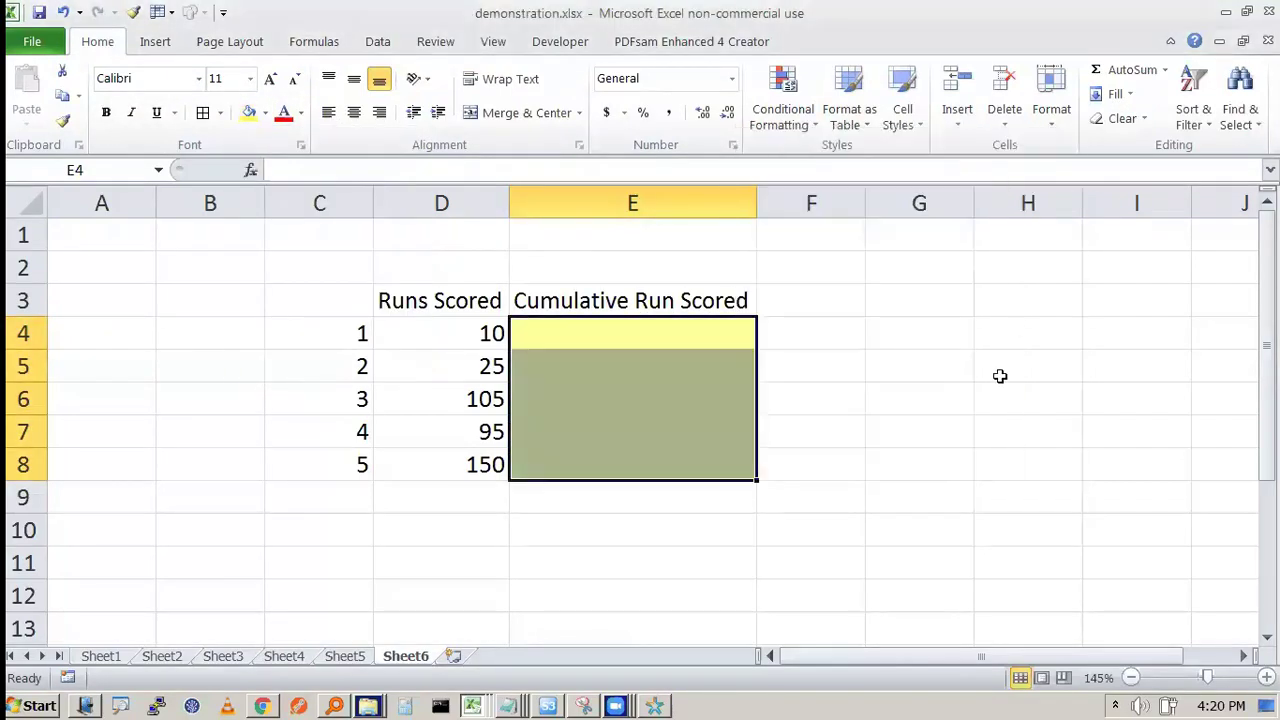
# Step: Apply all borders to the yellow cells E4:E8
pyautogui.click(1010, 398)
pyautogui.moveTo(690, 333); pyautogui.dragTo(694, 464)
pyautogui.click(811, 335)
pyautogui.click(899, 363)
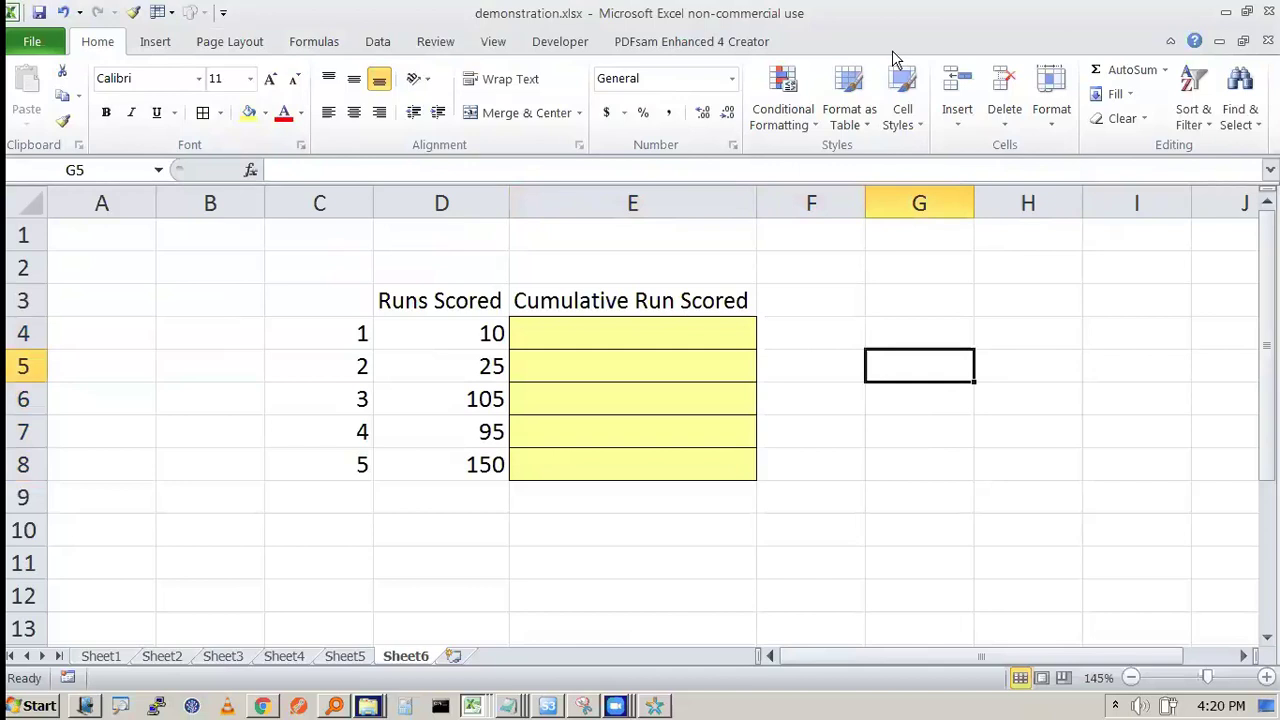
# Step: Enter the formula =D4 in cell E4 as the first cumulative value
pyautogui.click(737, 335)
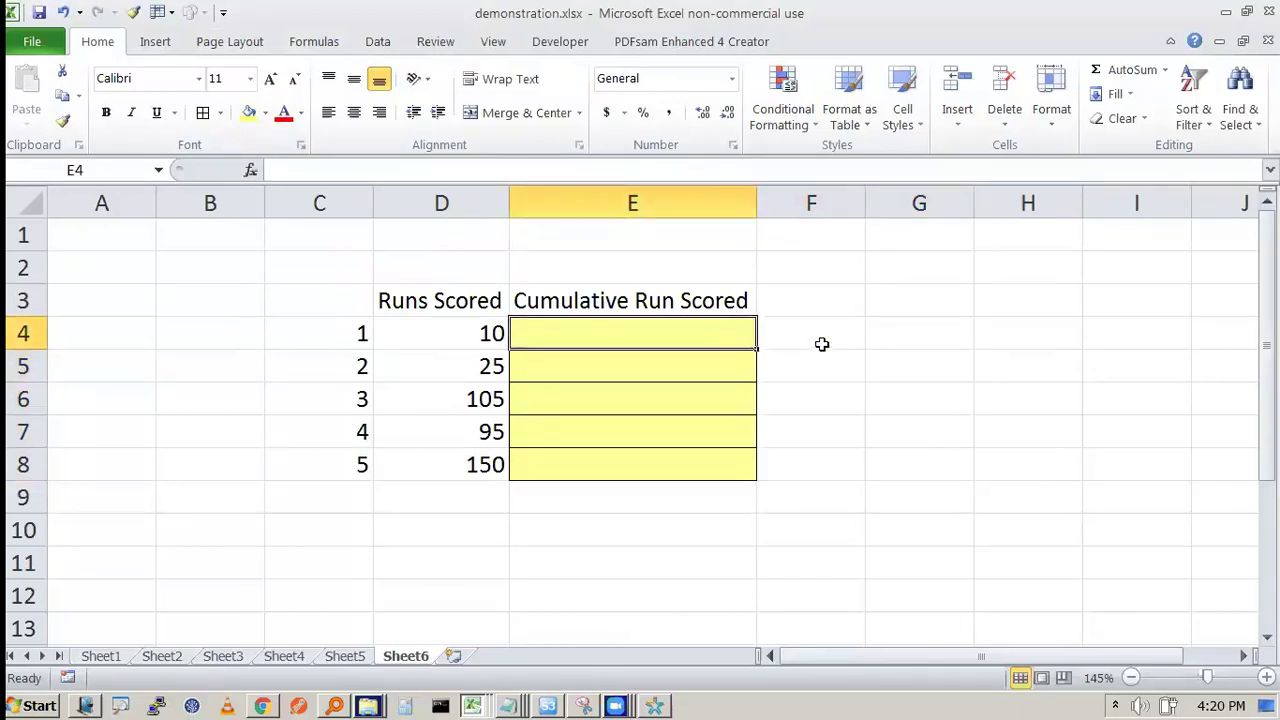
pyautogui.write('=')
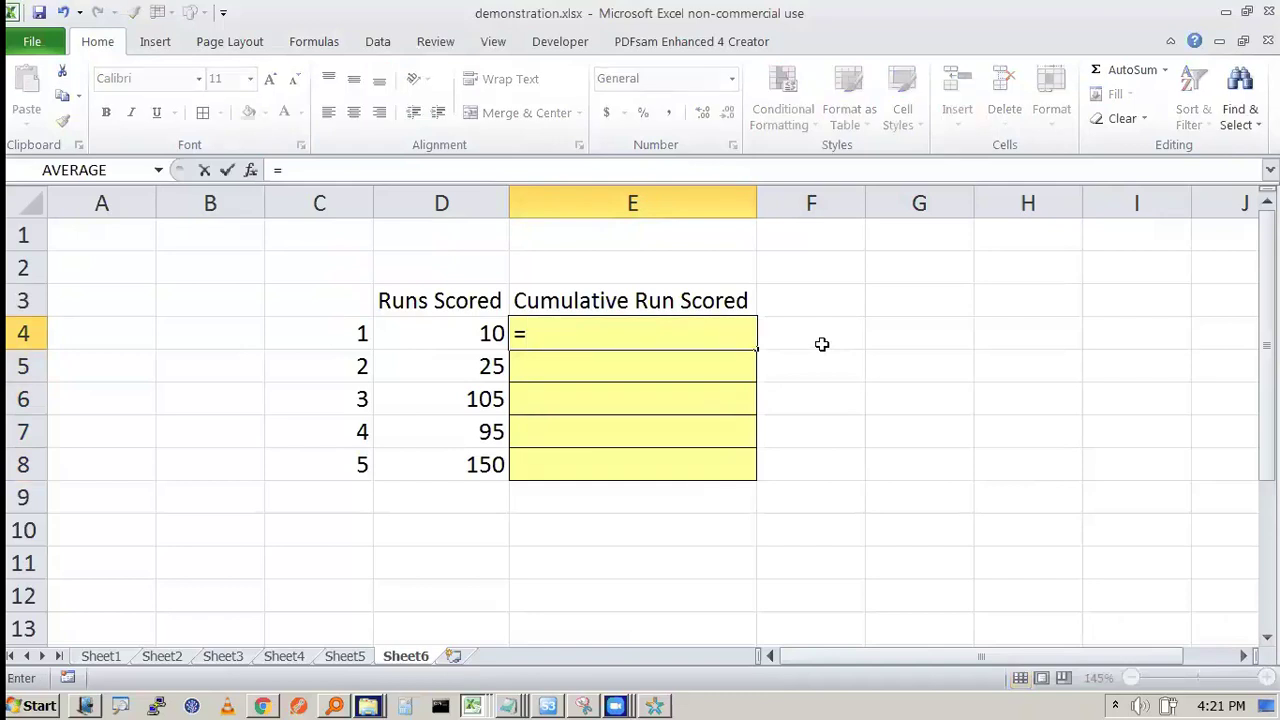
pyautogui.press('Left')
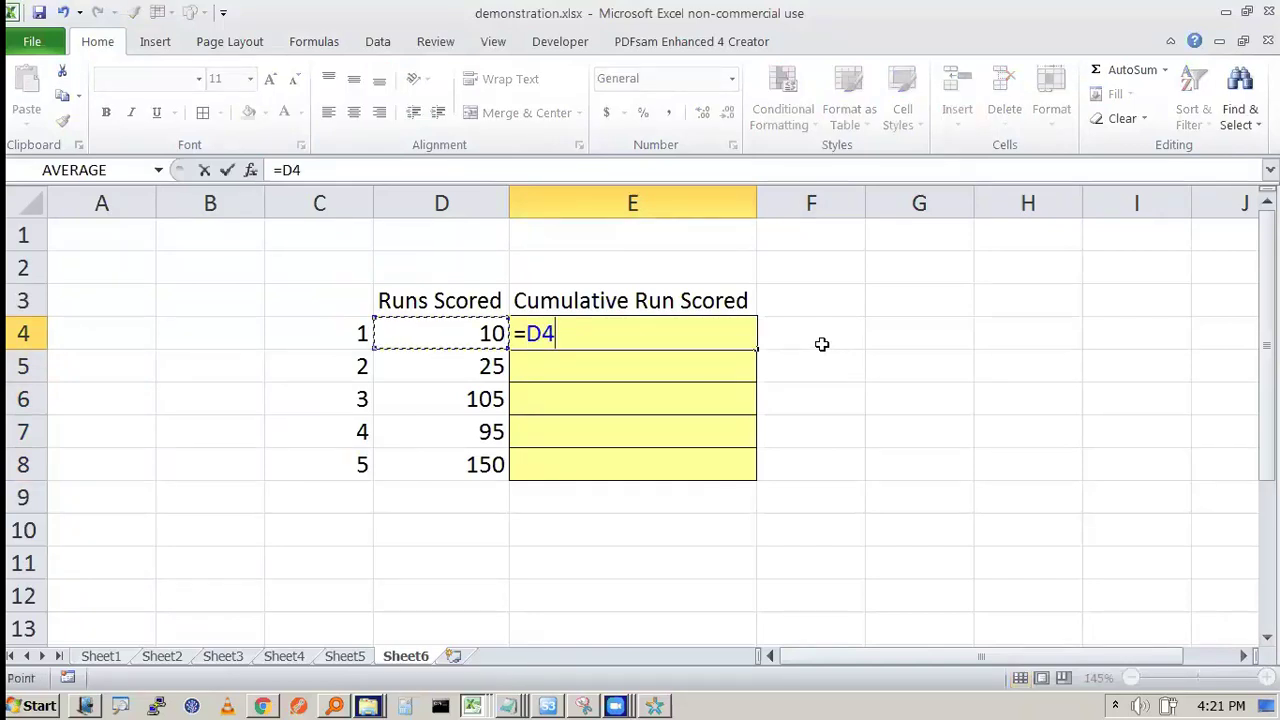
pyautogui.press('Return')
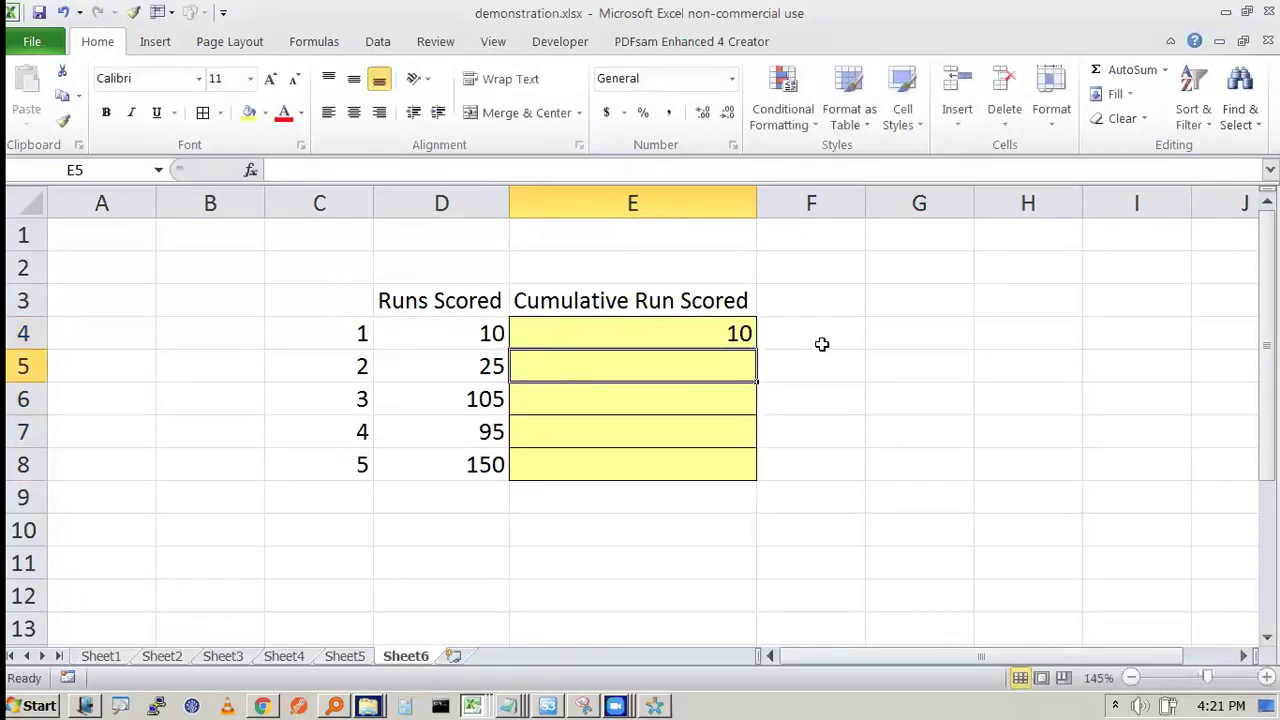
# Step: Enter the formula =D5+E4 in cell E5 to add the current runs to the previous cumulative total
pyautogui.write('=')
pyautogui.press('Left')
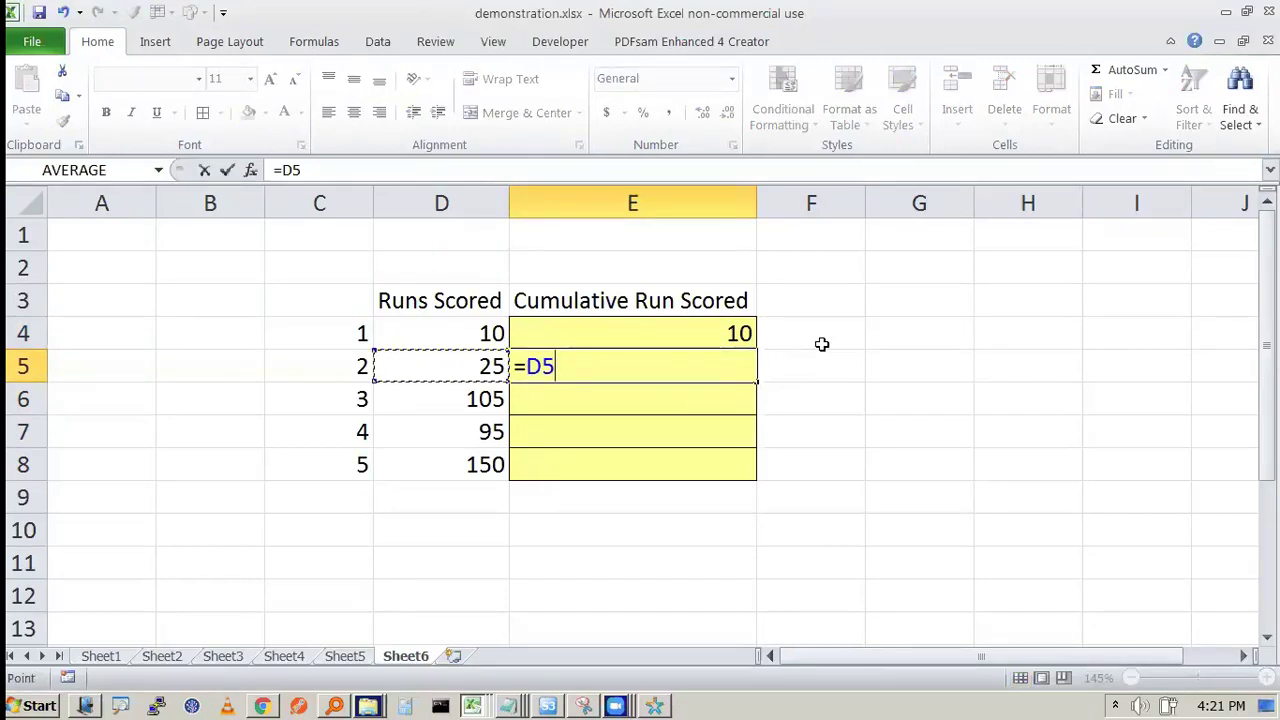
pyautogui.moveTo(540, 343)
pyautogui.mouseDown()
pyautogui.moveTo(565, 372)
pyautogui.moveTo(506, 378)
pyautogui.moveTo(486, 344)
pyautogui.mouseUp()
pyautogui.moveTo(576, 373); pyautogui.dragTo(598, 369)
pyautogui.moveTo(583, 362); pyautogui.dragTo(582, 378)
pyautogui.moveTo(715, 338); pyautogui.dragTo(764, 309)
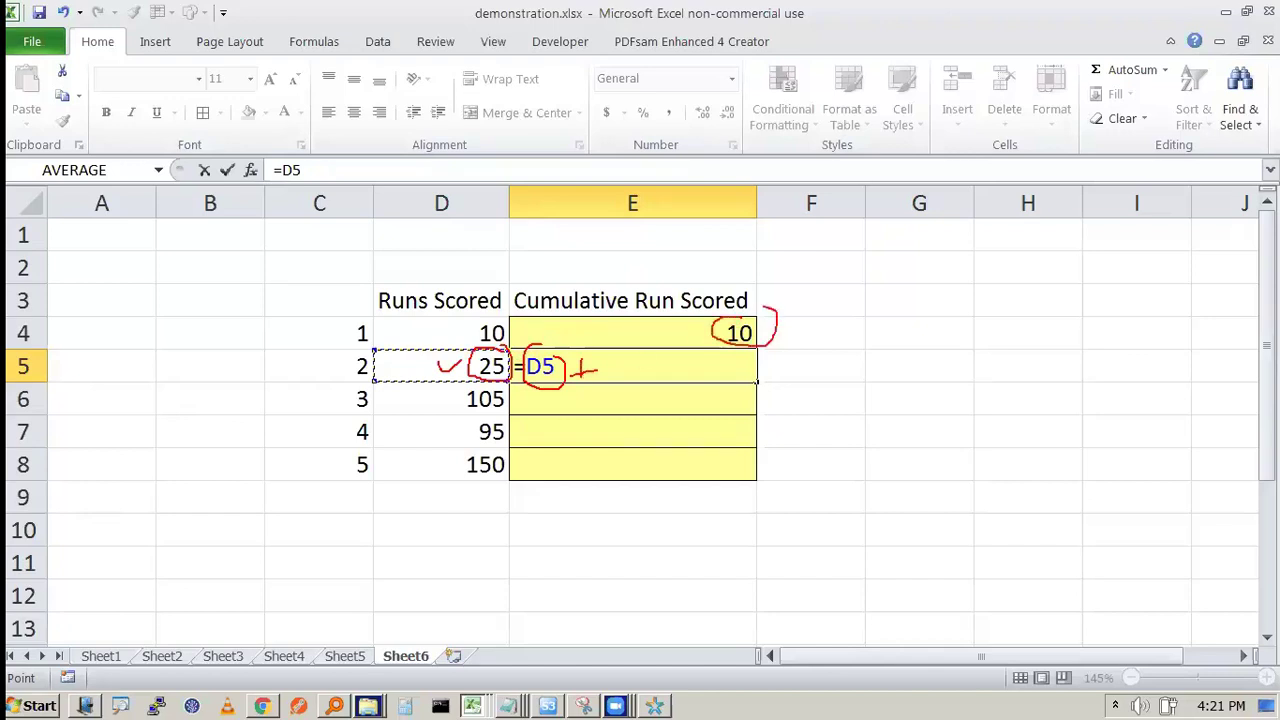
pyautogui.moveTo(620, 378)
pyautogui.mouseDown()
pyautogui.moveTo(697, 345)
pyautogui.moveTo(704, 357)
pyautogui.mouseUp()
pyautogui.press('Escape')
pyautogui.write('+')
pyautogui.click(702, 332)
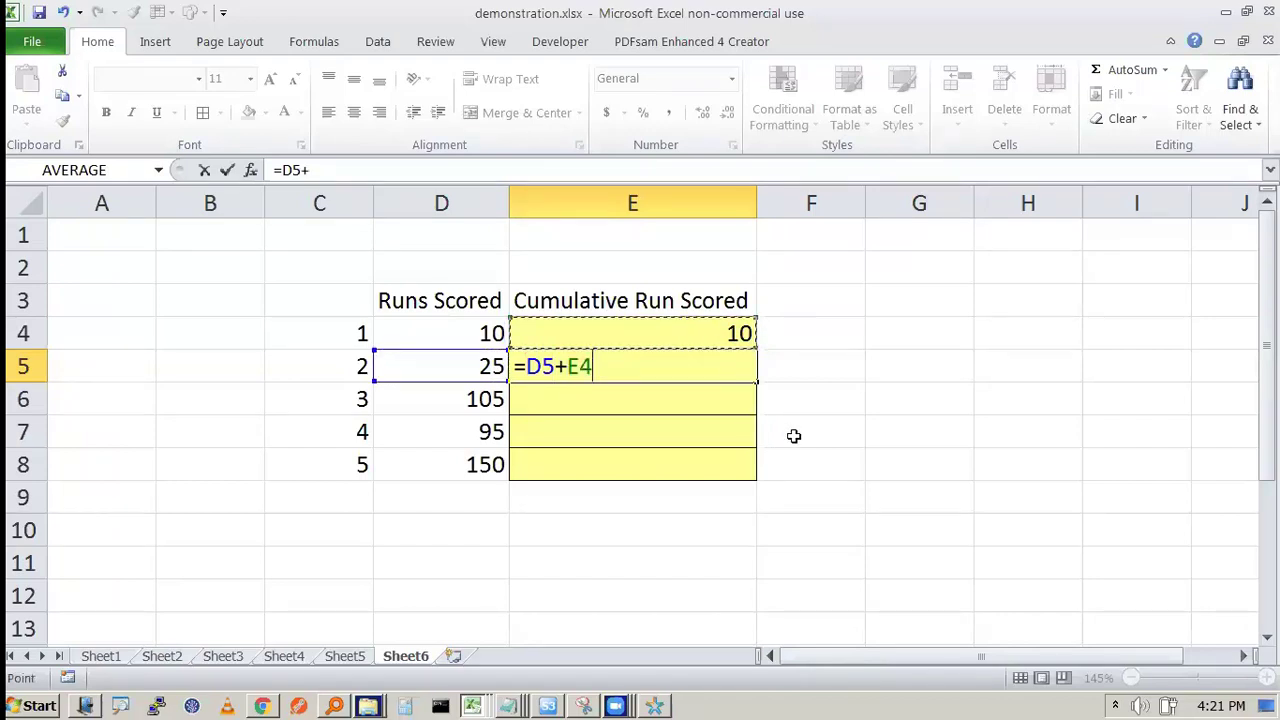
pyautogui.press('Return')
# Step: Fill the formula in E5 down through cell E8
pyautogui.click(714, 344)
pyautogui.click(756, 371)
pyautogui.moveTo(758, 374); pyautogui.dragTo(752, 482)
# Step: Inspect the formulas in E4, E5 and E6 to see which cells each one references
pyautogui.click(759, 399)
pyautogui.click(735, 400)
pyautogui.doubleClick(735, 400)
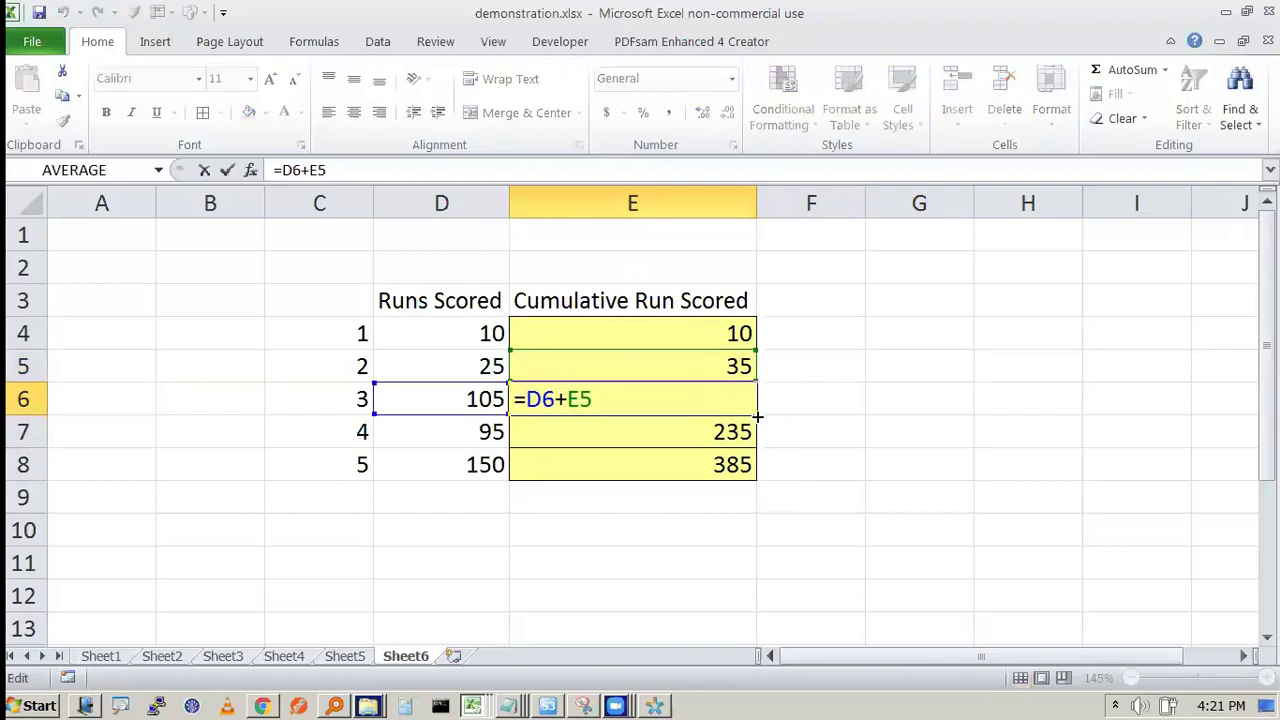
pyautogui.press('Escape')
pyautogui.click(720, 338)
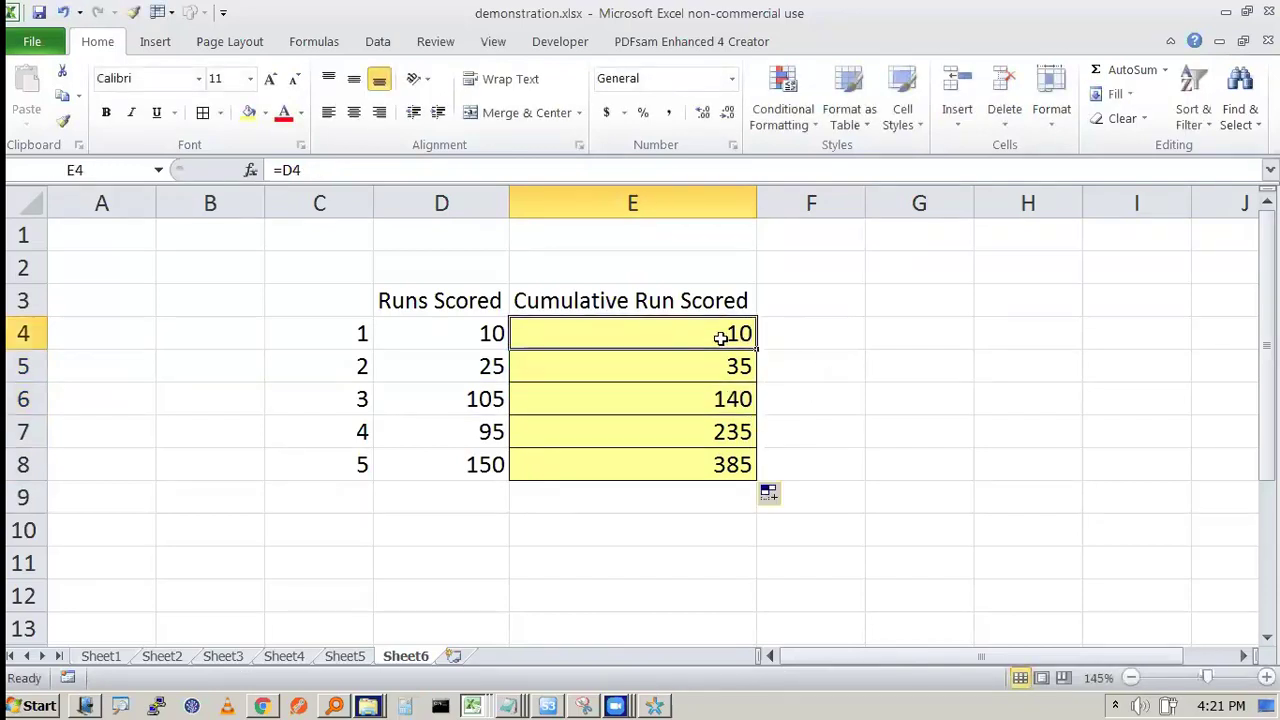
pyautogui.click(706, 368)
pyautogui.doubleClick(706, 368)
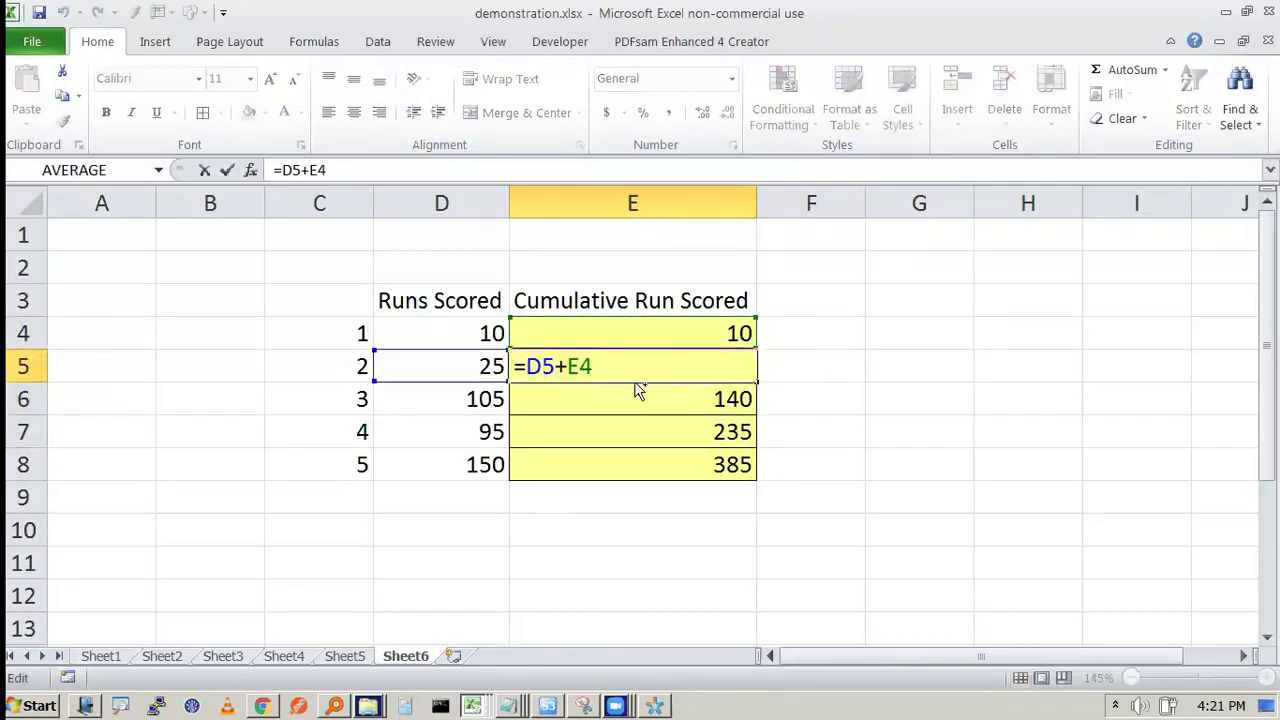
pyautogui.press('Escape')
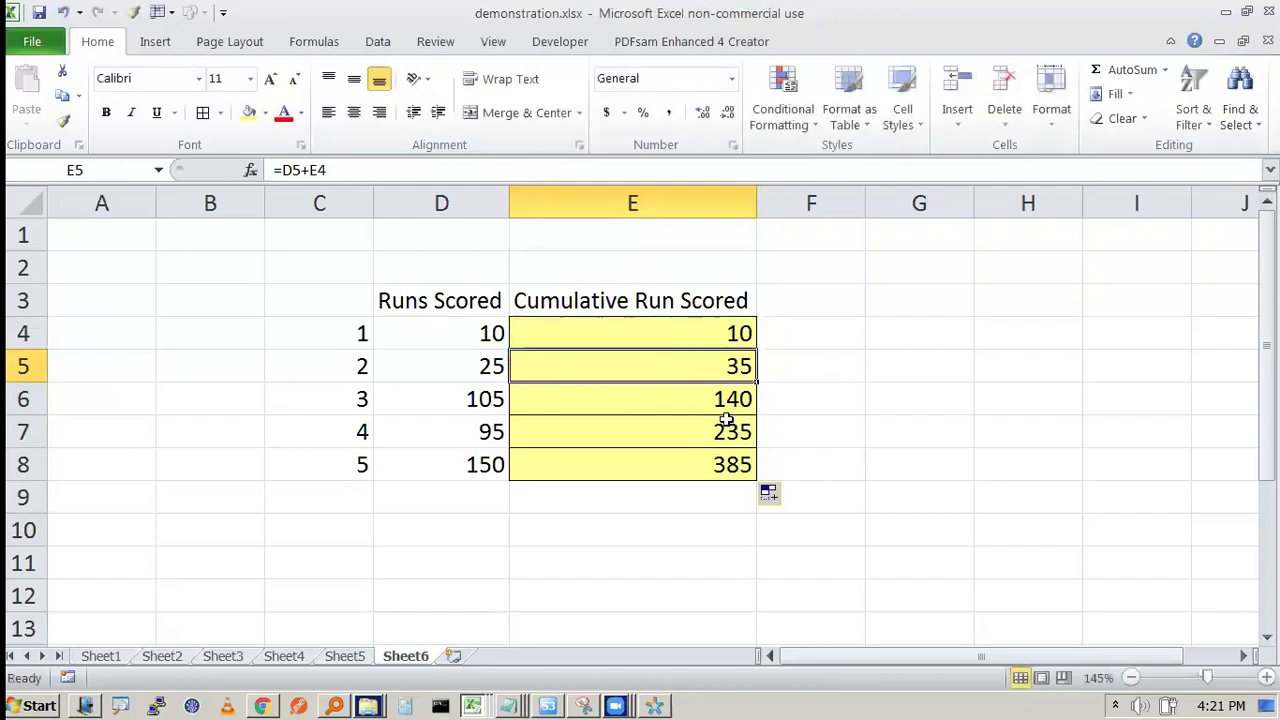
pyautogui.doubleClick(694, 400)
pyautogui.moveTo(498, 384)
pyautogui.mouseDown()
pyautogui.moveTo(490, 412)
pyautogui.moveTo(505, 380)
pyautogui.mouseUp()
pyautogui.moveTo(734, 343); pyautogui.dragTo(752, 360)
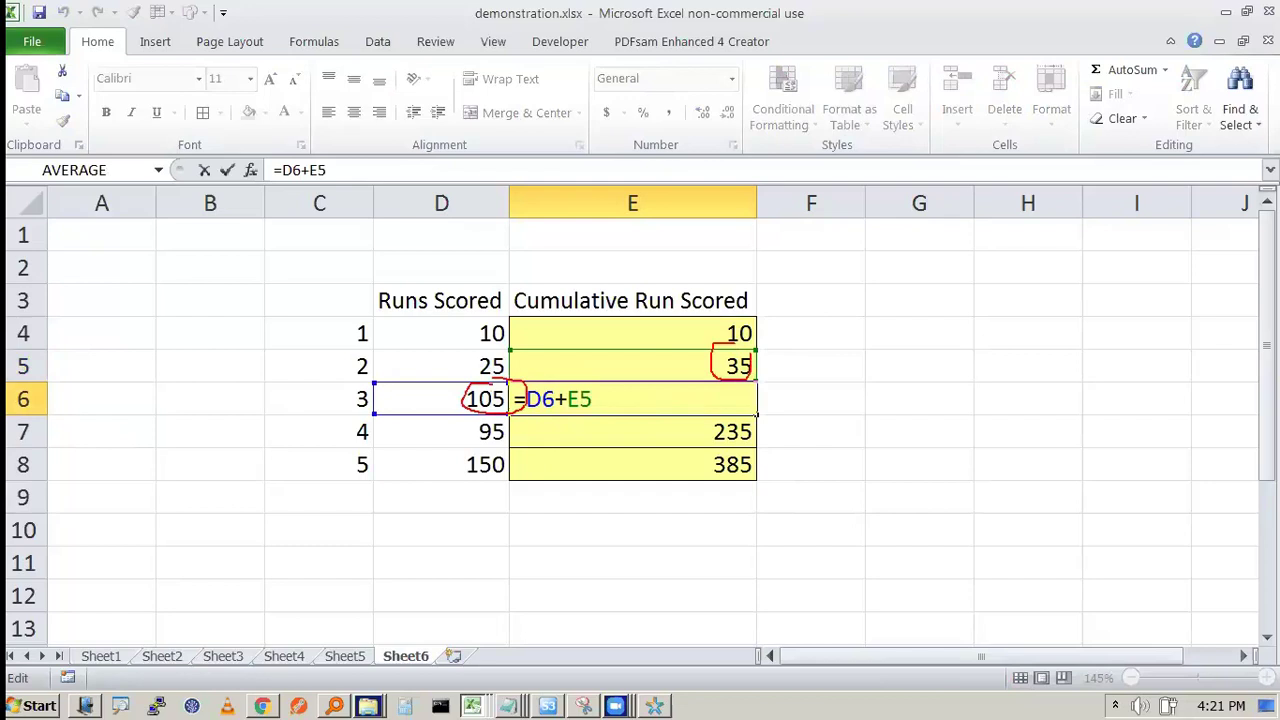
pyautogui.press('Escape')
pyautogui.press('Escape')
# Step: Fill the cumulative formula from E5 down to E8 again
pyautogui.click(729, 372)
pyautogui.moveTo(758, 414); pyautogui.dragTo(757, 471)
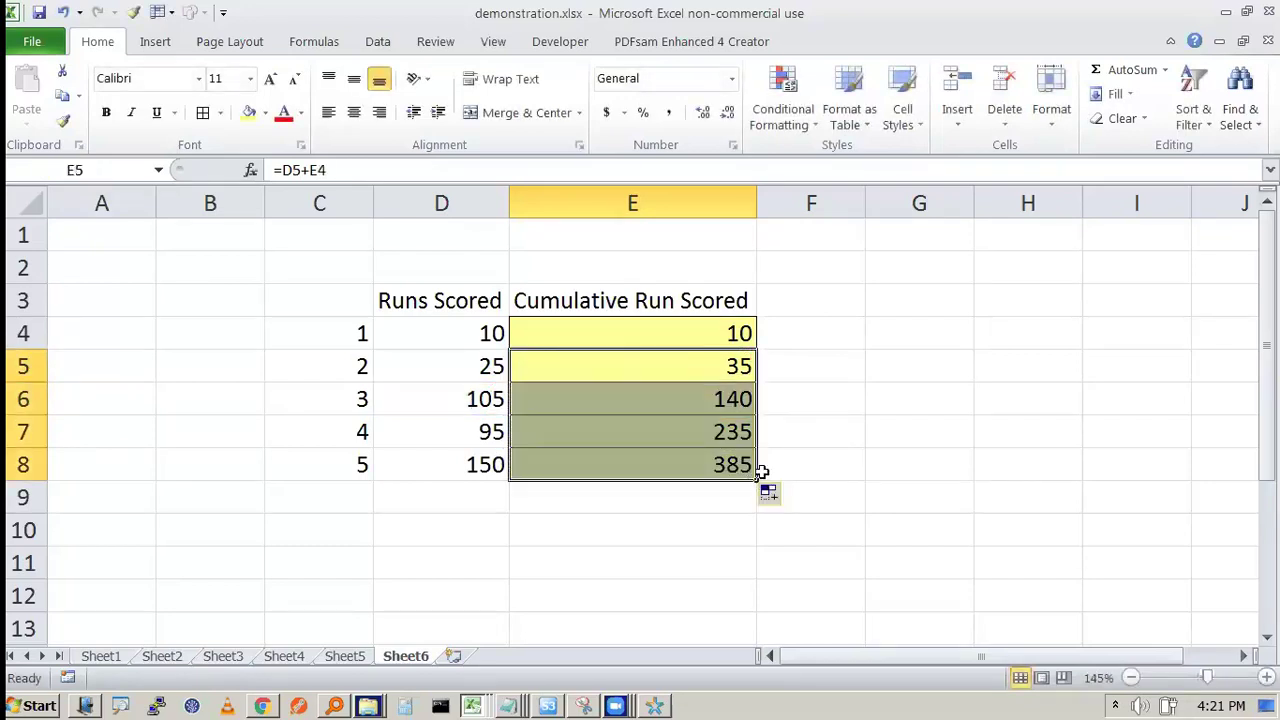
pyautogui.click(806, 429)
pyautogui.click(740, 338)
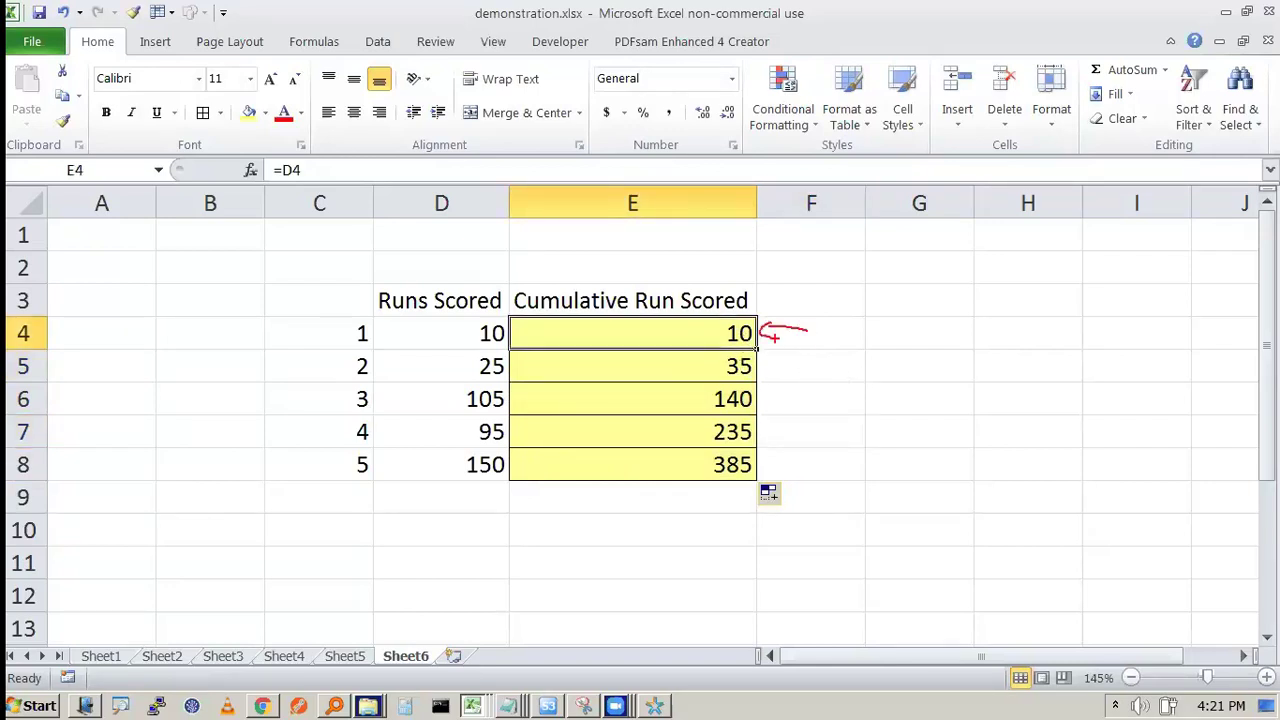
pyautogui.moveTo(760, 350)
pyautogui.mouseDown()
pyautogui.moveTo(797, 457)
pyautogui.moveTo(776, 518)
pyautogui.mouseUp()
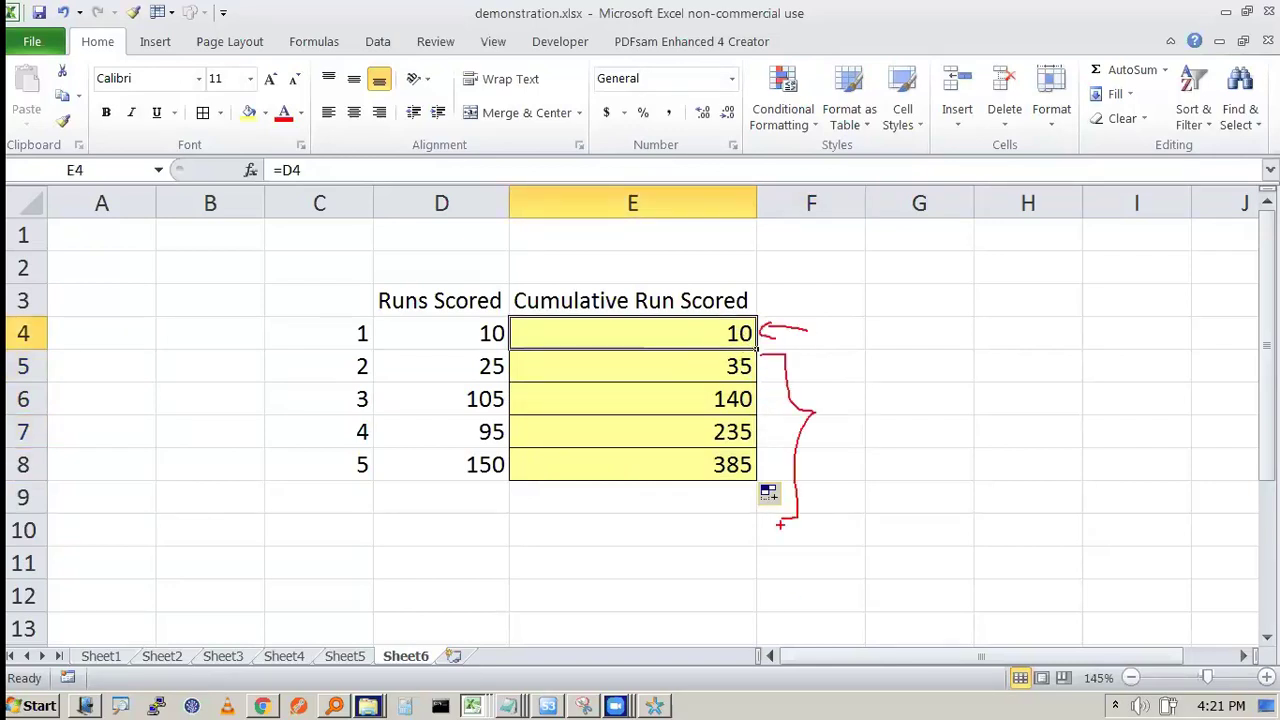
pyautogui.press('Escape')
# Step: Clear cells E6:E8 and refill them with the formula from E5
pyautogui.click(700, 368)
pyautogui.moveTo(713, 400); pyautogui.dragTo(708, 459)
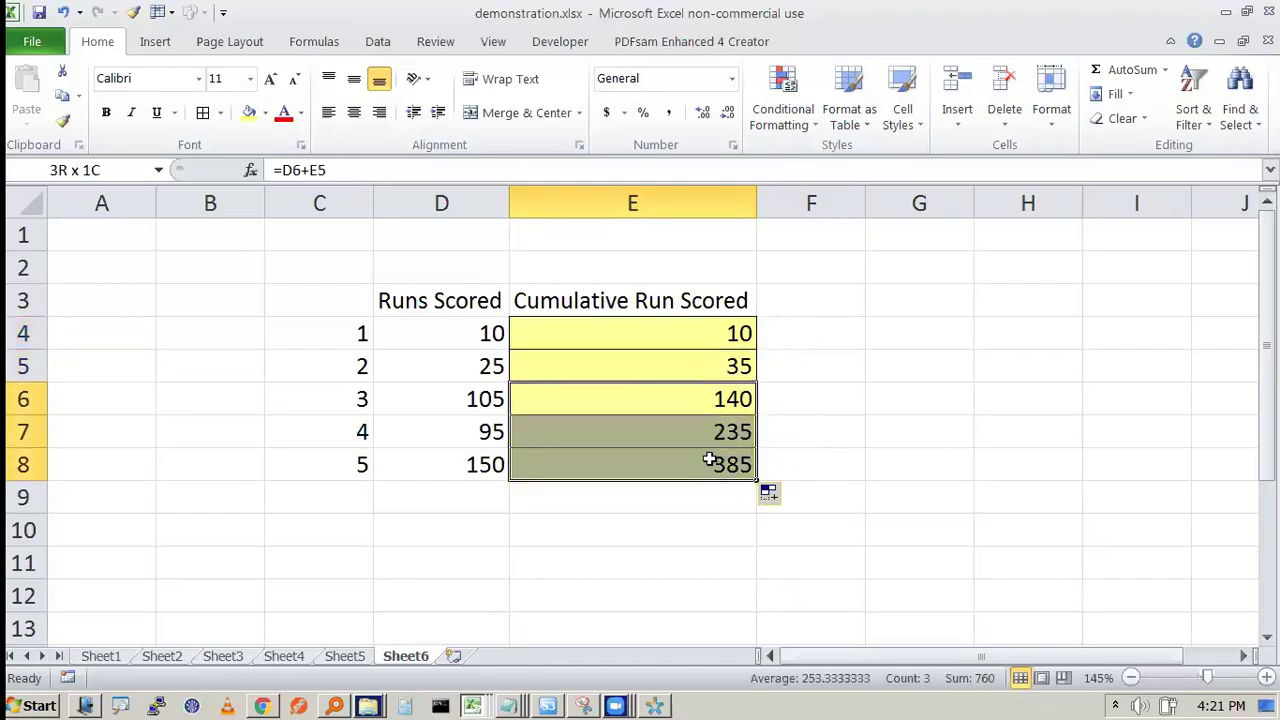
pyautogui.press('Delete')
pyautogui.click(694, 366)
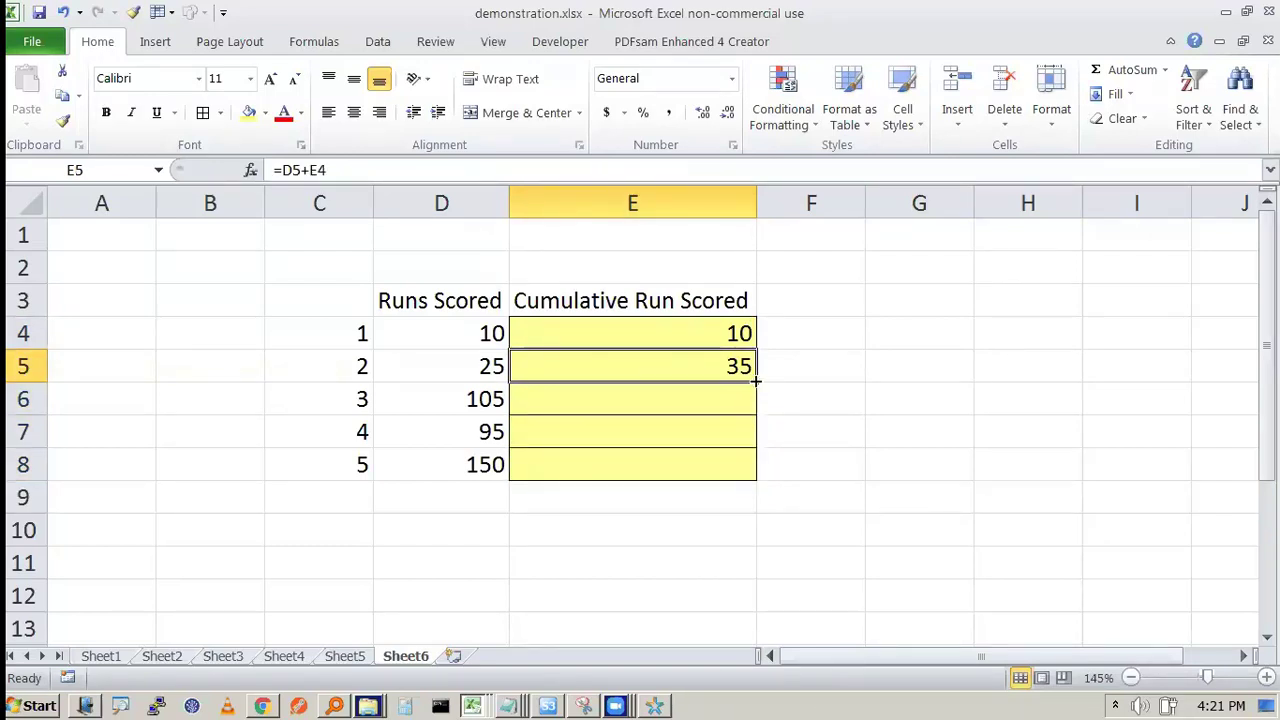
pyautogui.moveTo(757, 381); pyautogui.dragTo(757, 478)
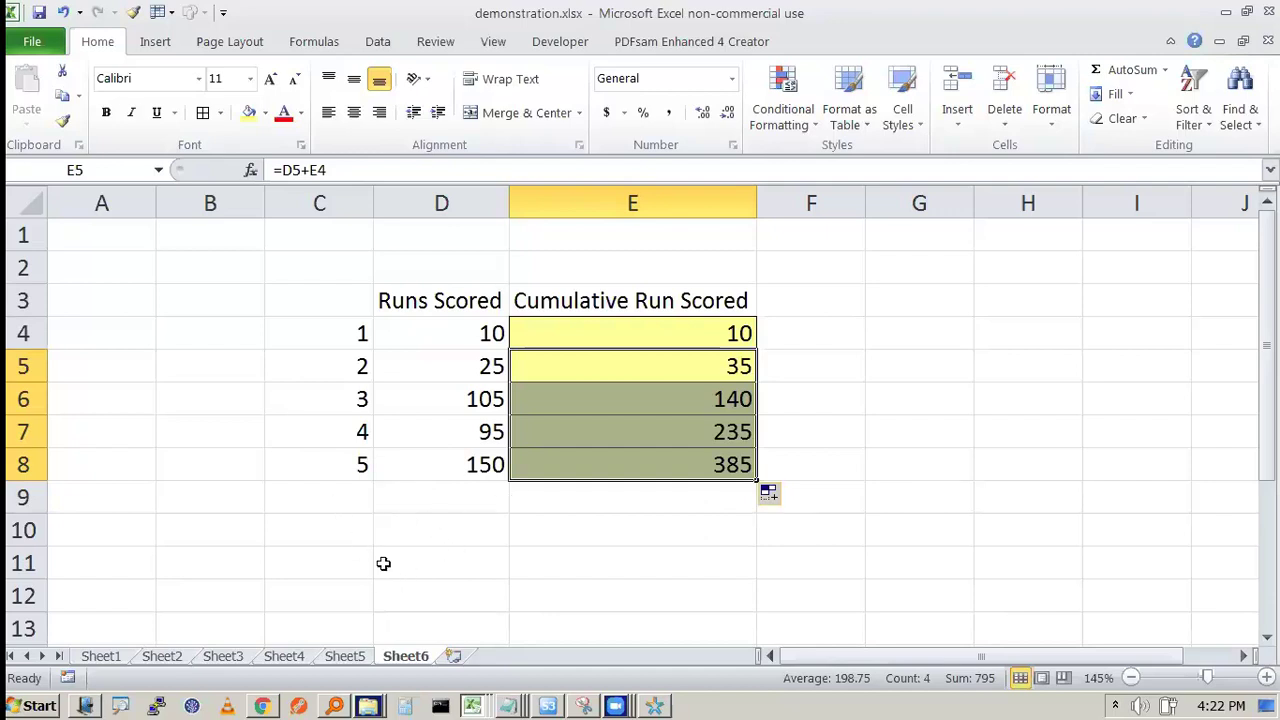
# Step: Compare the formula in E4 with the filled formulas in E5:E8
pyautogui.click(706, 541)
pyautogui.click(729, 338)
pyautogui.moveTo(832, 327)
pyautogui.mouseDown()
pyautogui.moveTo(768, 327)
pyautogui.moveTo(790, 405)
pyautogui.moveTo(785, 496)
pyautogui.mouseUp()
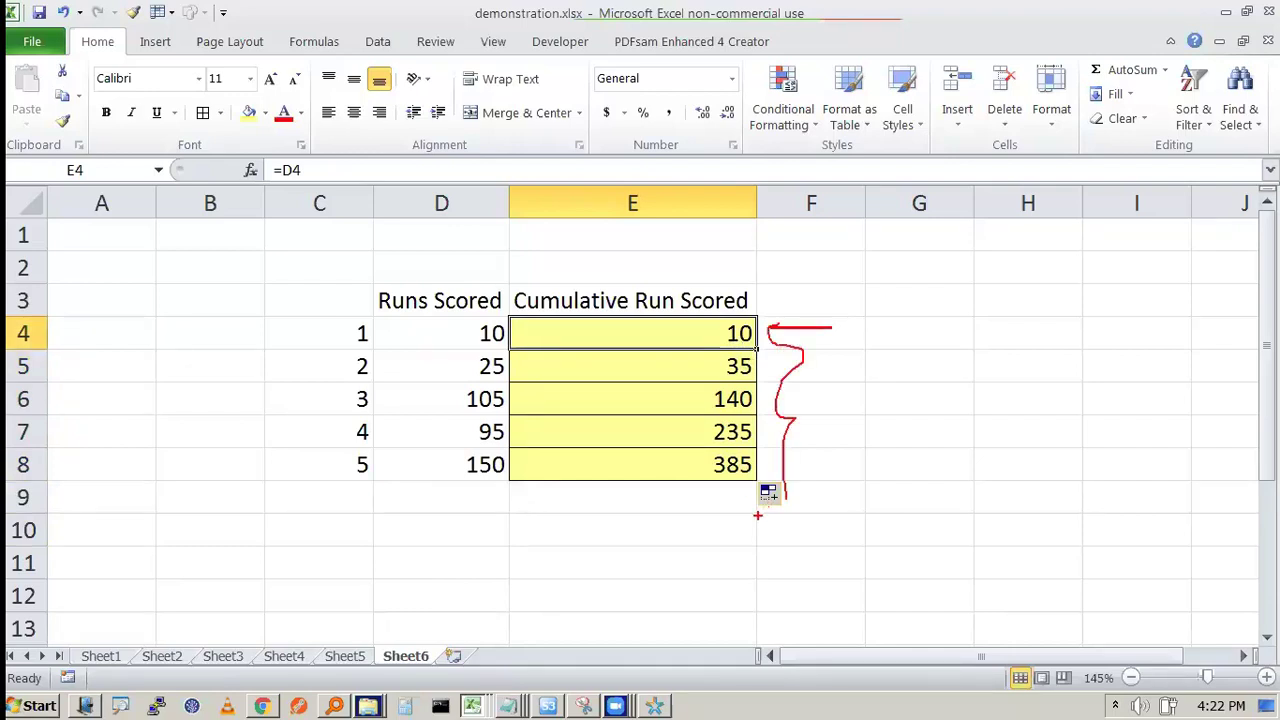
pyautogui.moveTo(760, 330)
pyautogui.mouseDown()
pyautogui.moveTo(728, 343)
pyautogui.moveTo(762, 440)
pyautogui.moveTo(716, 378)
pyautogui.mouseUp()
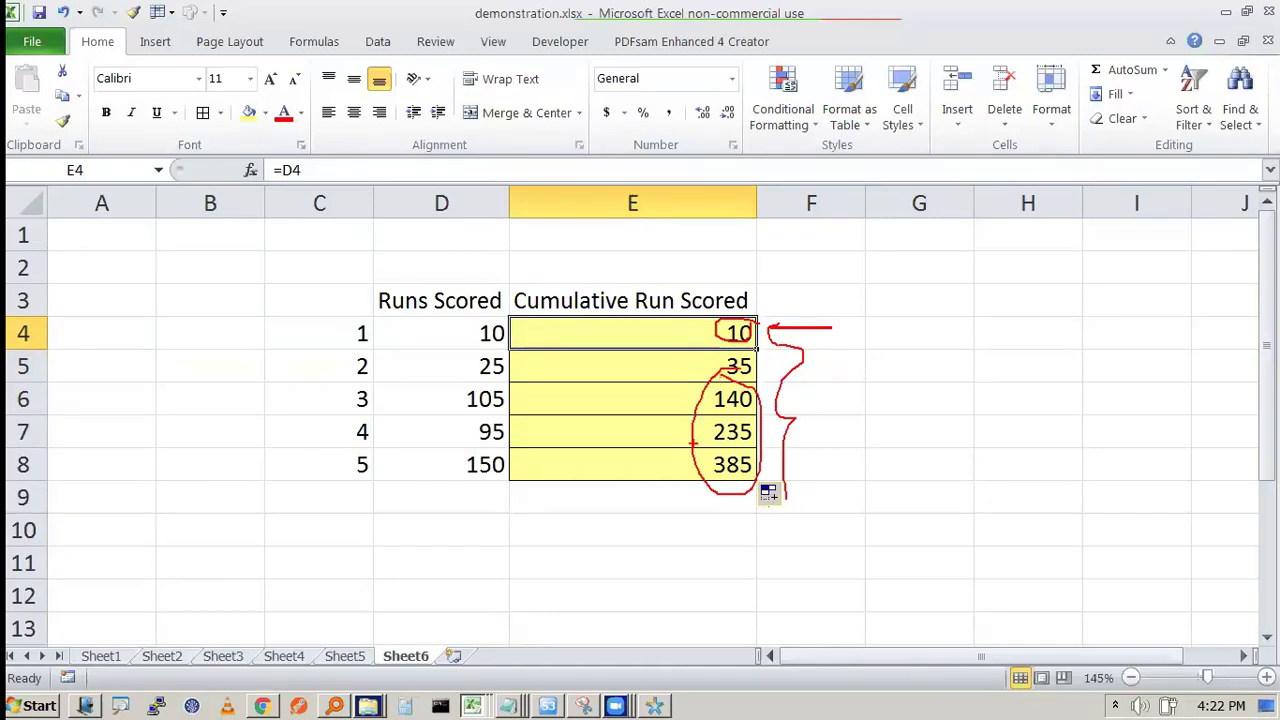
pyautogui.press('Escape')
# Step: Enter the formula =D4+F3 in cell F4, adding the runs in D4 to the cell above
pyautogui.click(806, 398)
pyautogui.click(810, 342)
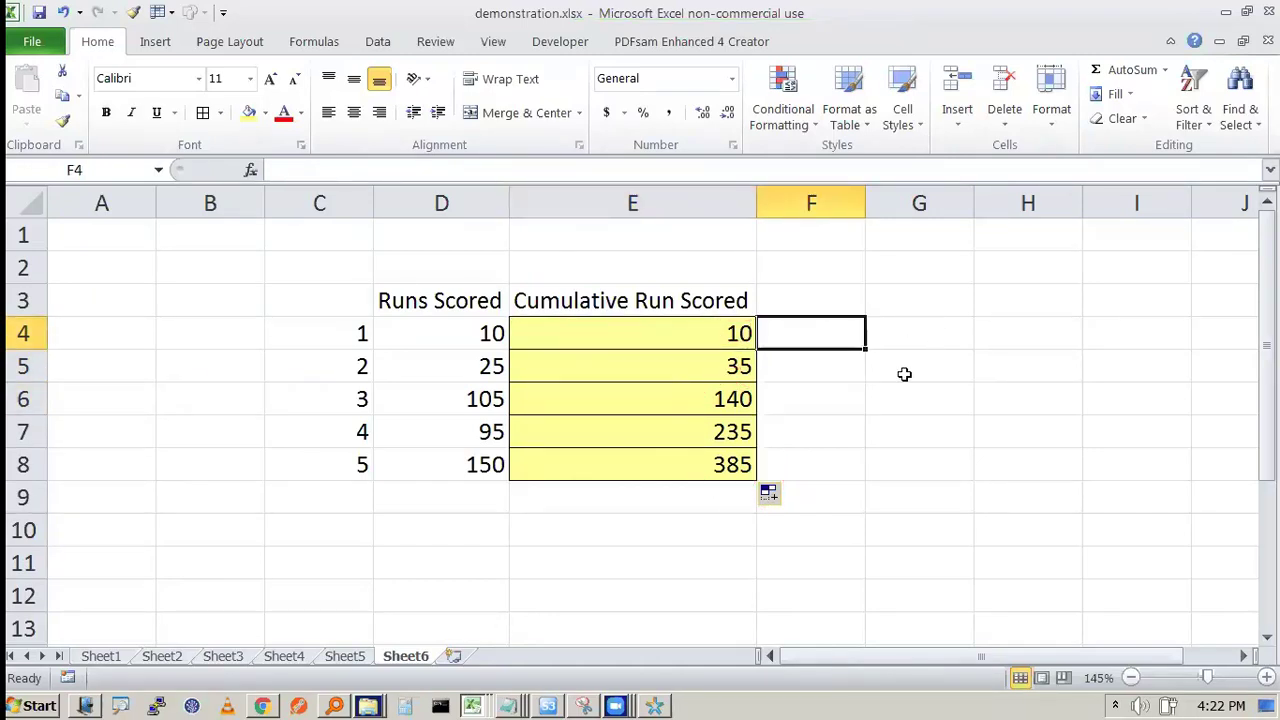
pyautogui.write('=')
pyautogui.press('Left')
pyautogui.press('Left')
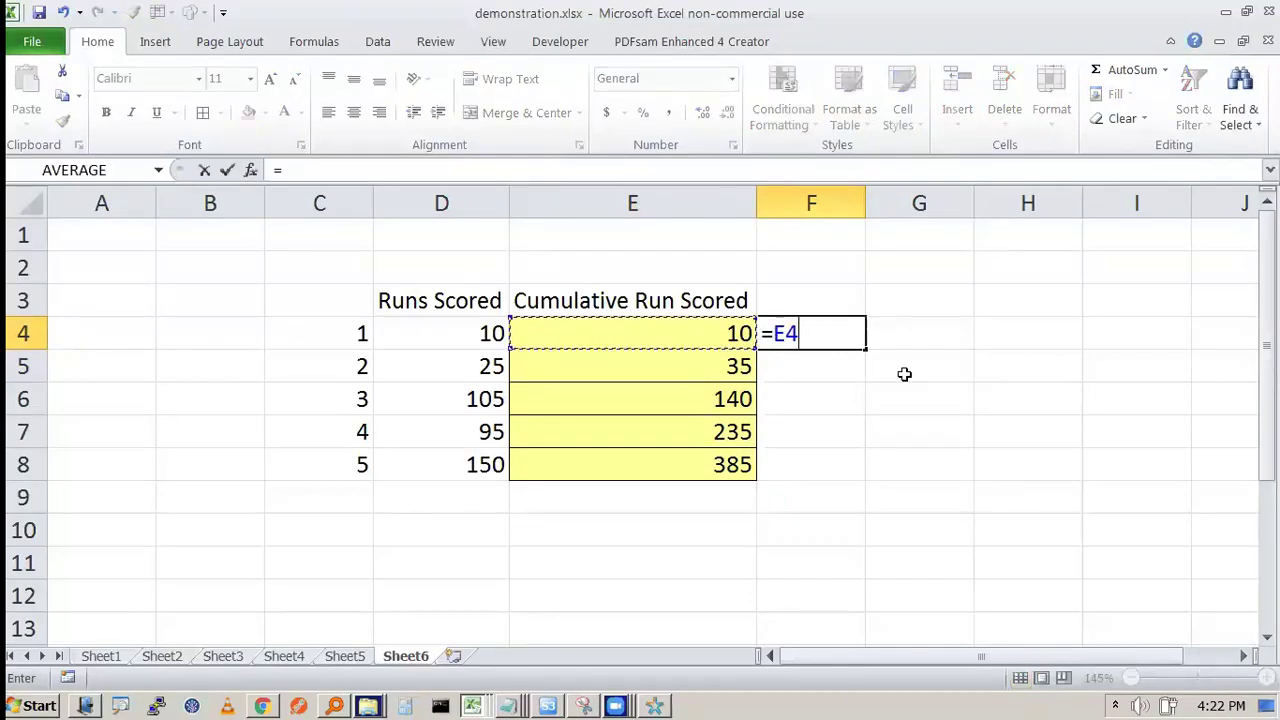
pyautogui.write('+')
pyautogui.press('Up')
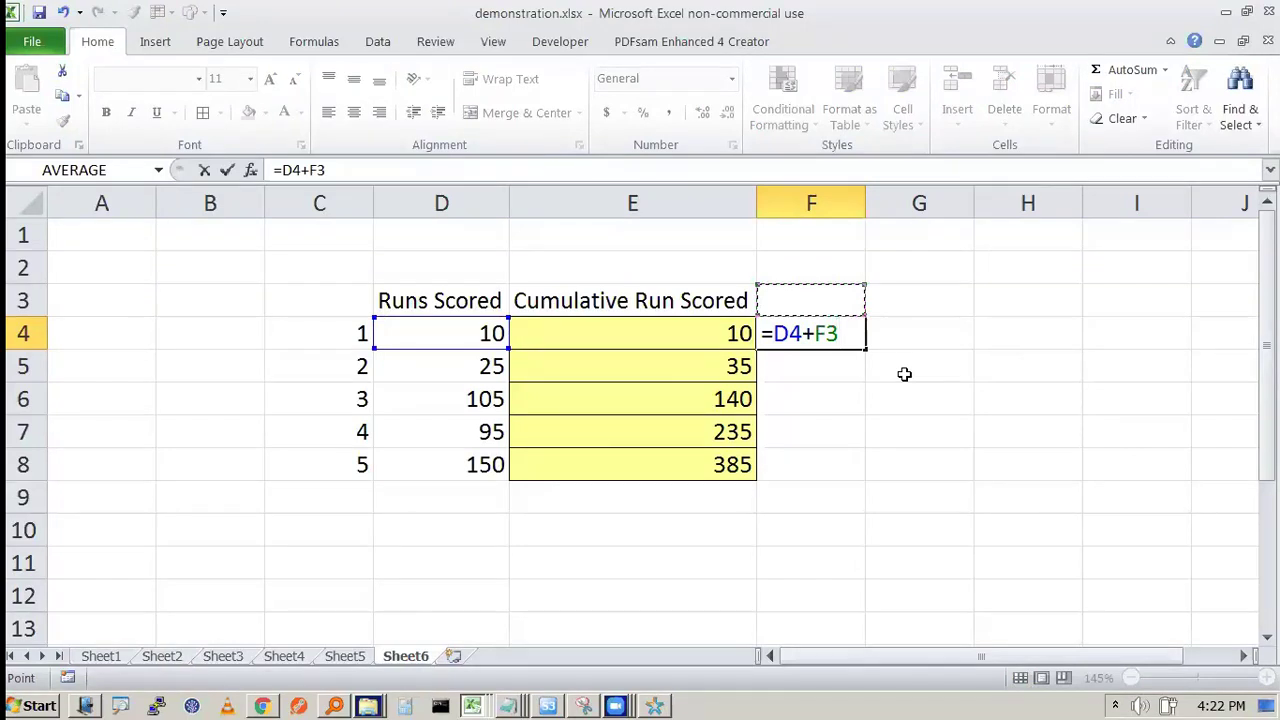
pyautogui.press('Return')
# Step: Copy the "Cumulative Run Scored" heading from E3 to F3 and autofit column F
pyautogui.press('Up')
pyautogui.press('Up')
pyautogui.press('Left')
pyautogui.hotkey('ctrl', 'c')
pyautogui.press('Right')
pyautogui.hotkey('ctrl', 'v')
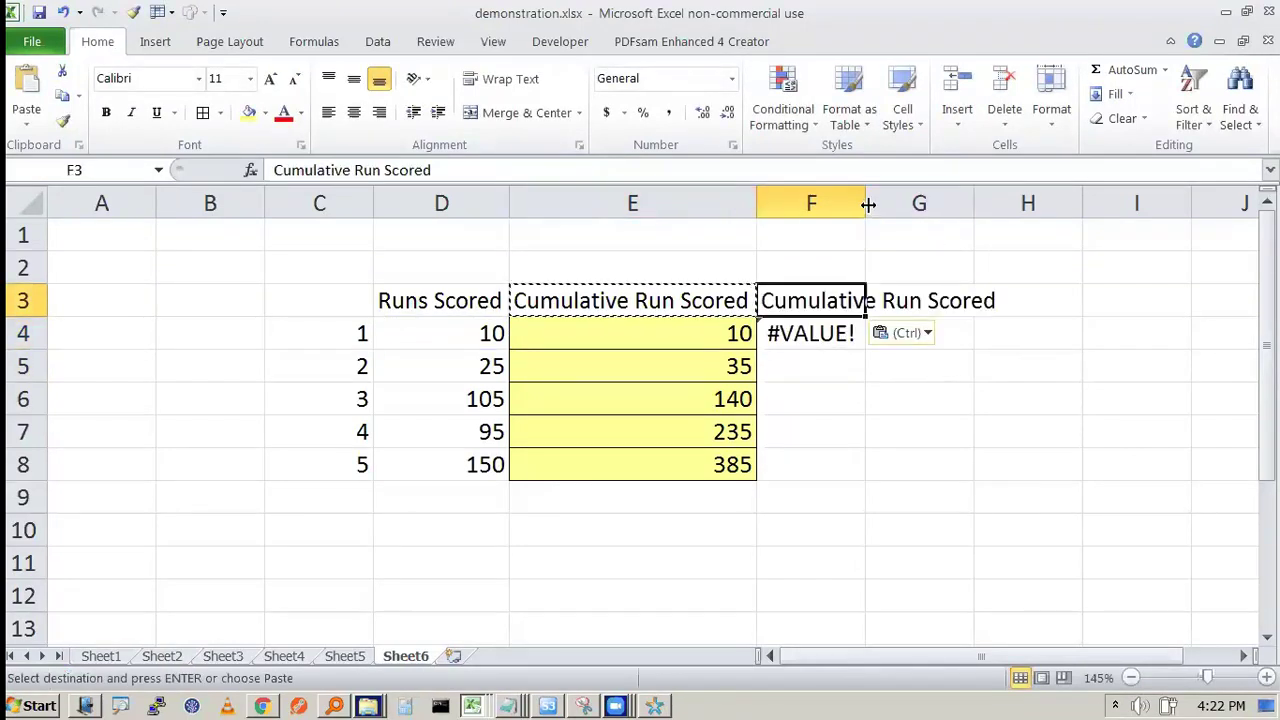
pyautogui.doubleClick(868, 204)
# Step: Delete the heading in F3 and check the references in F4's formula with and without it
pyautogui.press('Down')
pyautogui.press('F2')
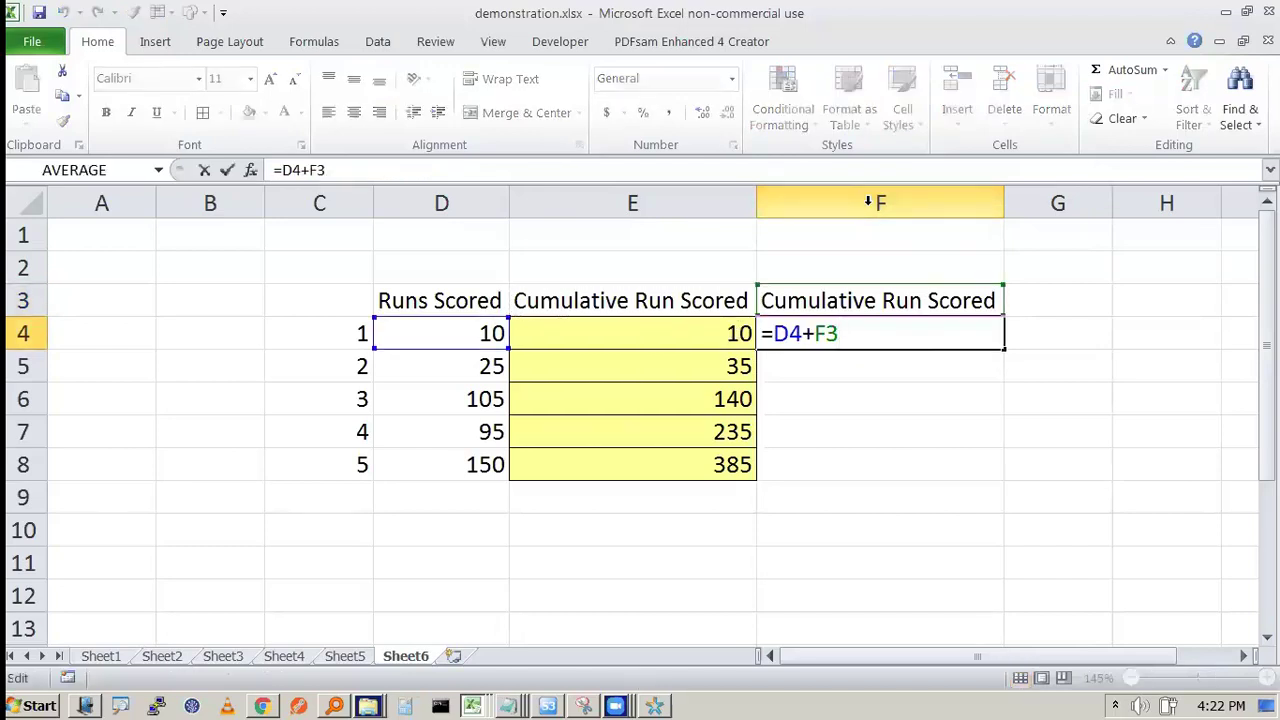
pyautogui.press('Escape')
pyautogui.press('Up')
pyautogui.press('Delete')
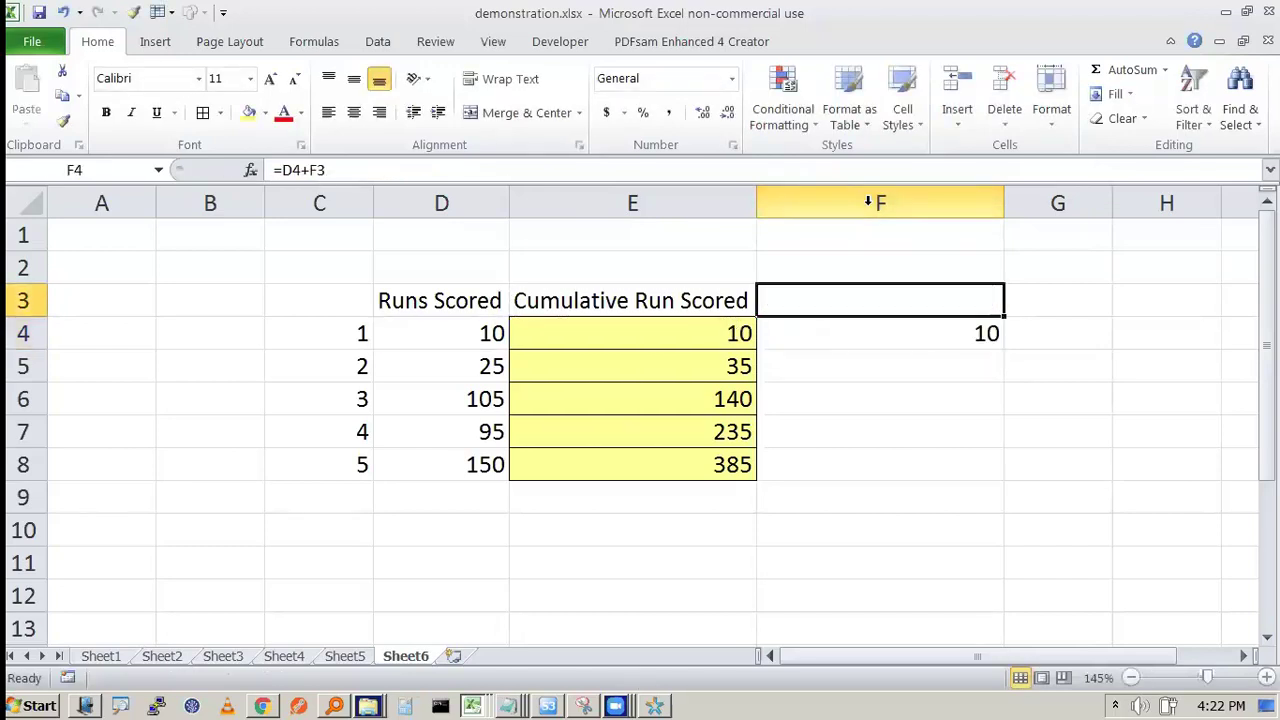
pyautogui.press('Down')
pyautogui.press('F2')
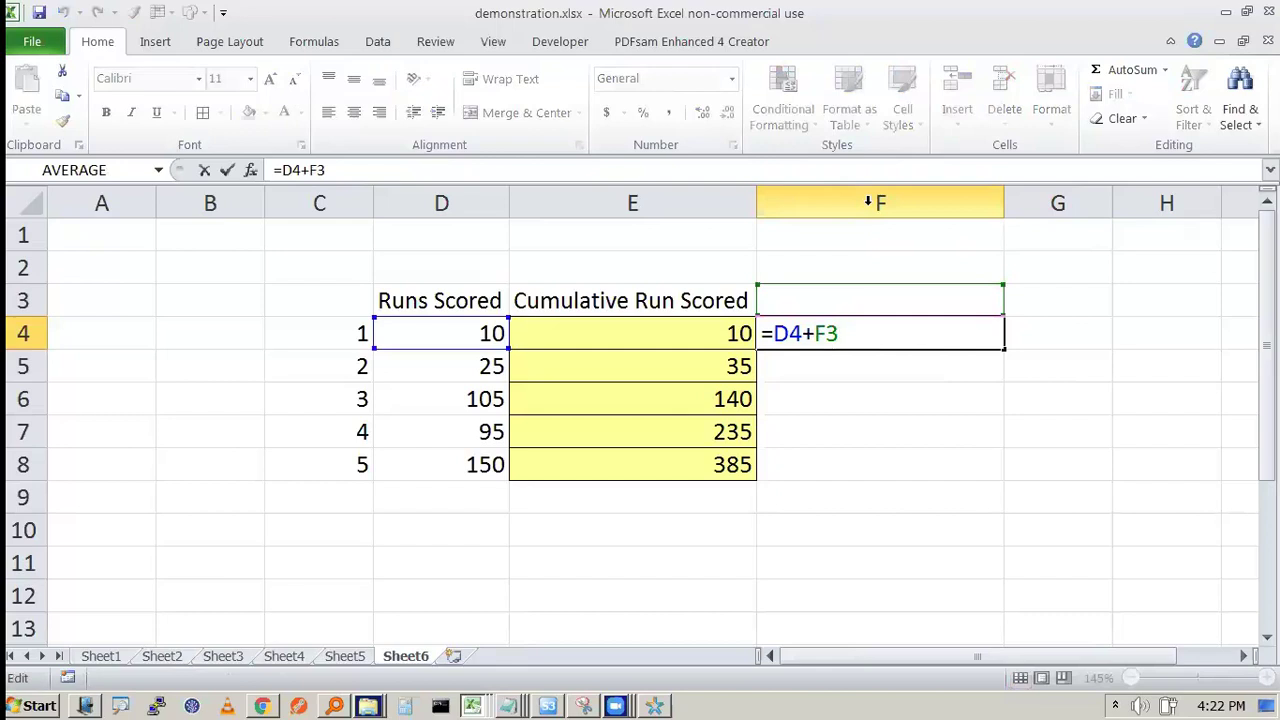
pyautogui.press('Escape')
# Step: Enter the text "c" in F3 and inspect the references in F4's formula
pyautogui.press('Up')
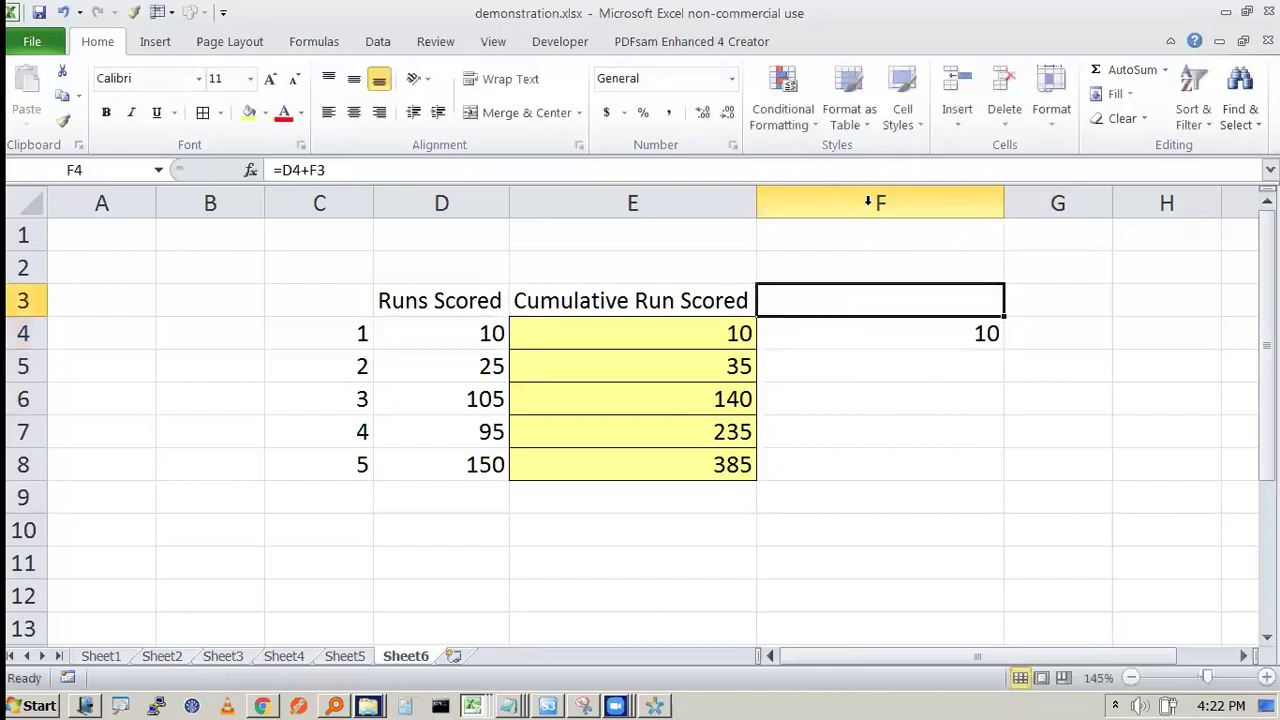
pyautogui.write('c')
pyautogui.press('Return')
pyautogui.press('F2')
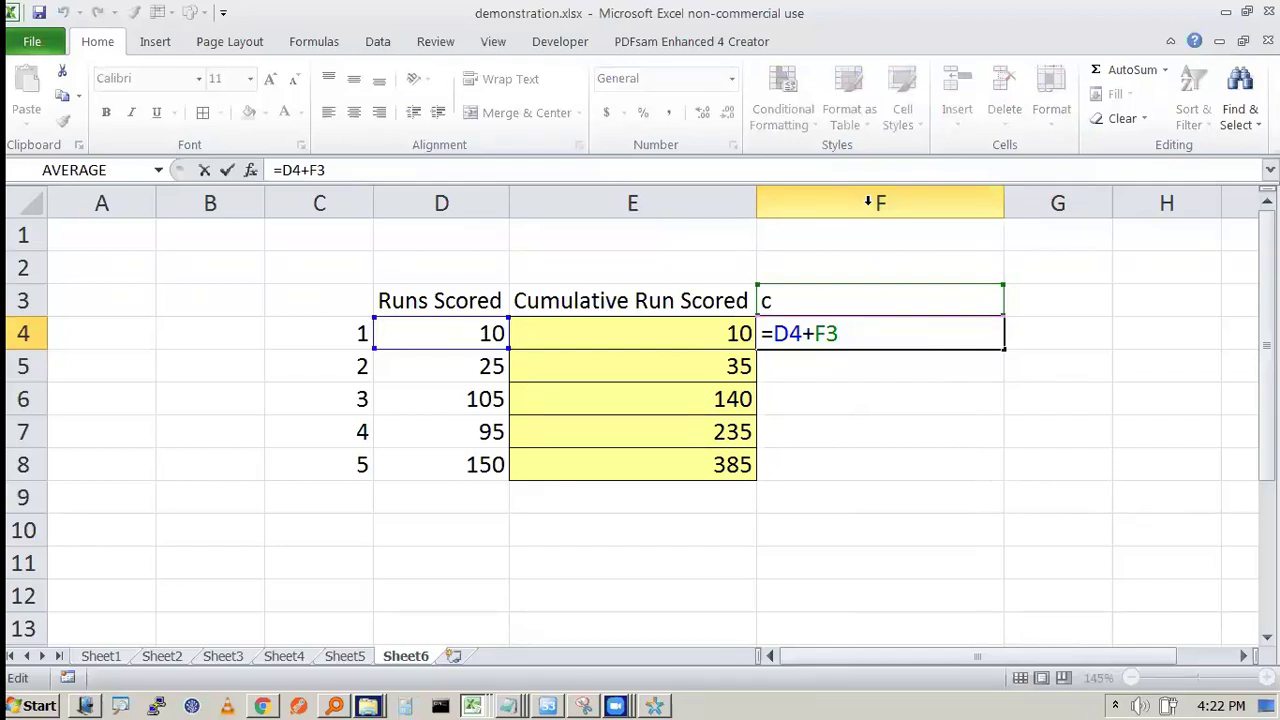
pyautogui.press('Escape')
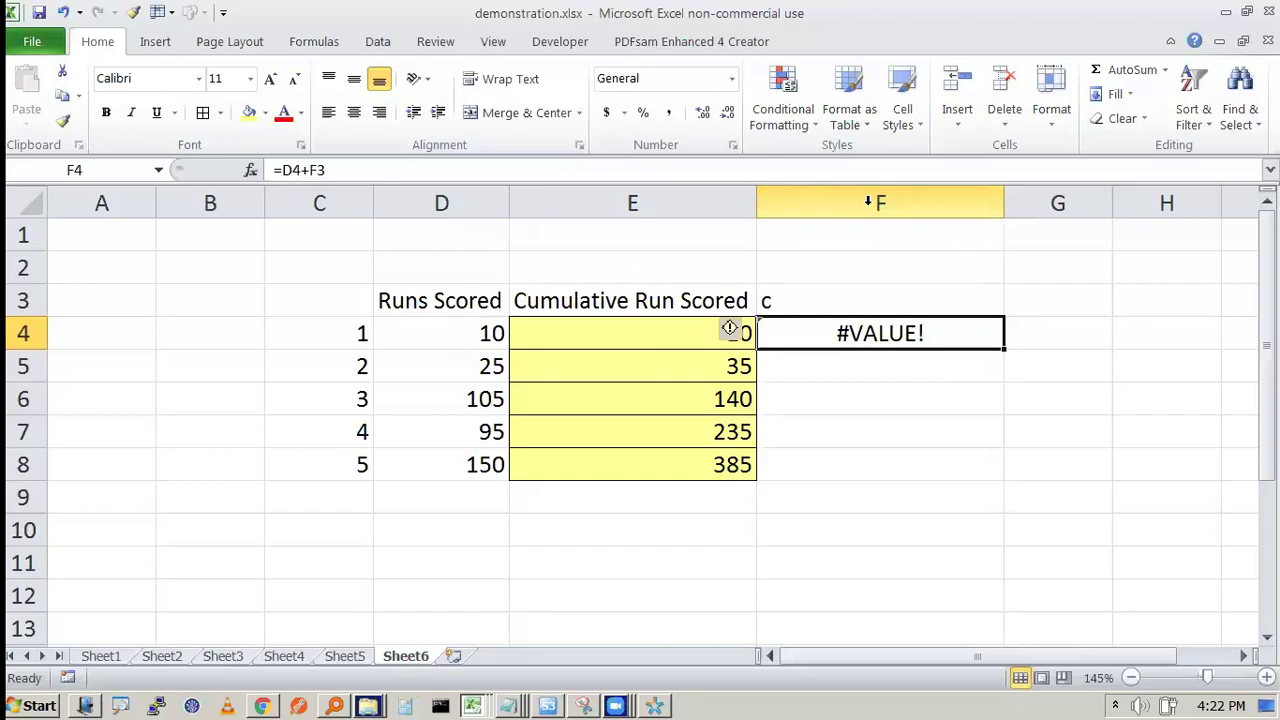
# Step: Enter the formula =SUM(D4,F3) in cell F4
pyautogui.write('=sum(')
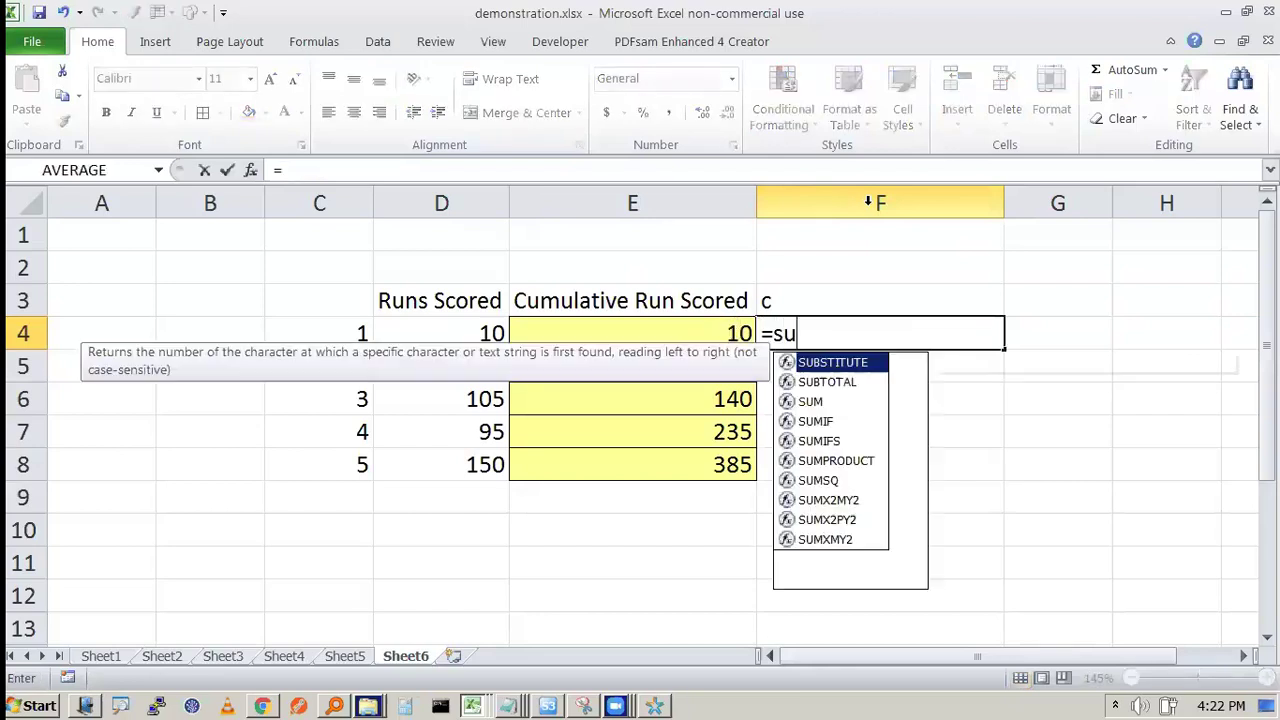
pyautogui.press('Left')
pyautogui.press('Left')
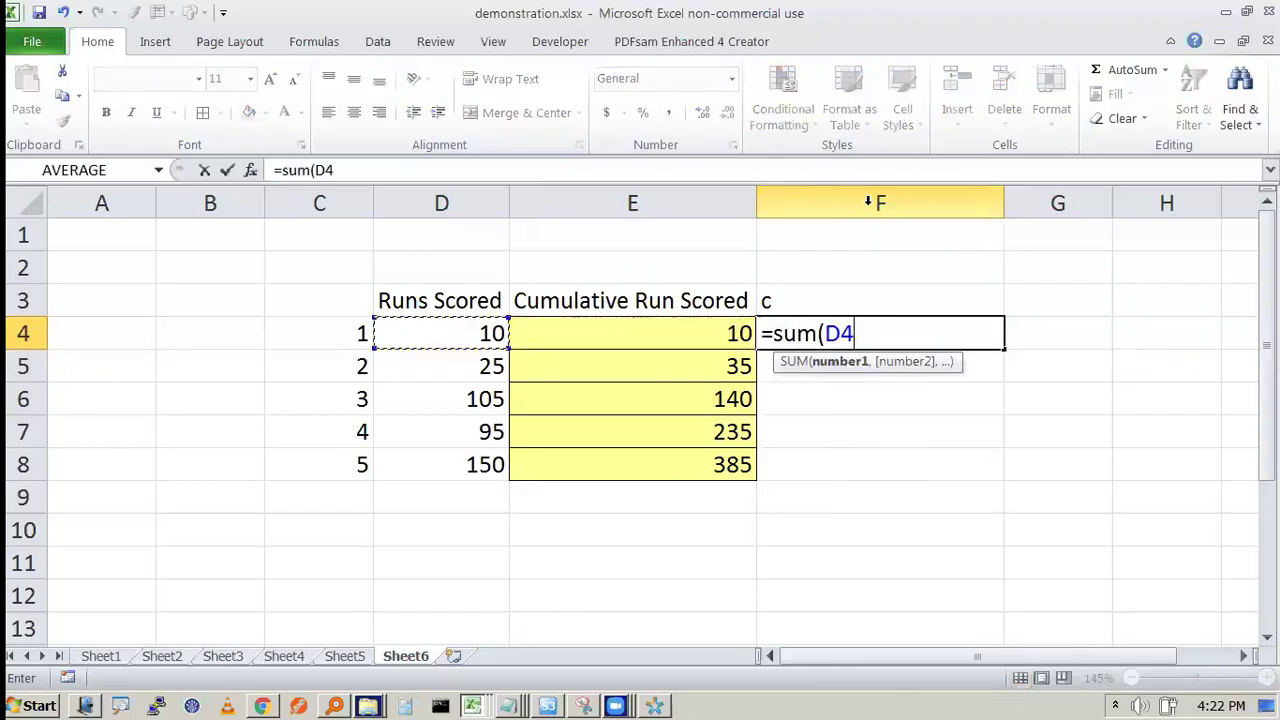
pyautogui.write(',')
pyautogui.press('Up')
pyautogui.write(')')
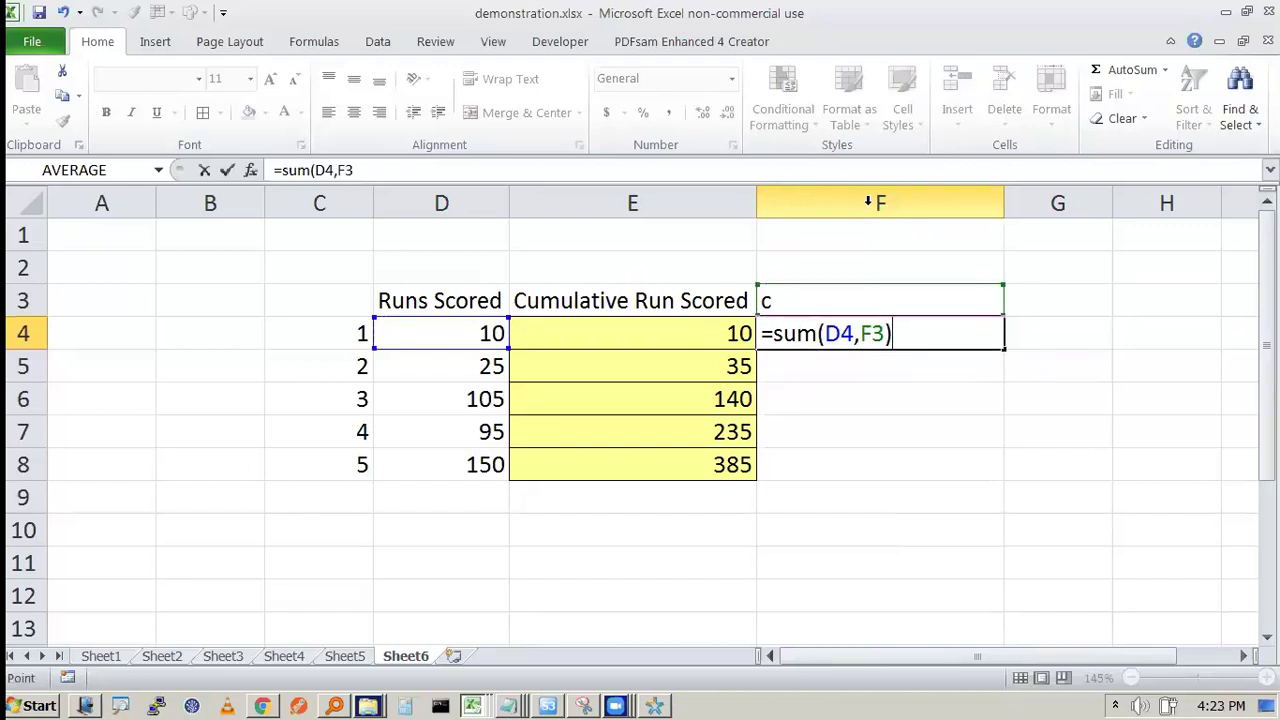
pyautogui.press('Return')
pyautogui.press('Up')
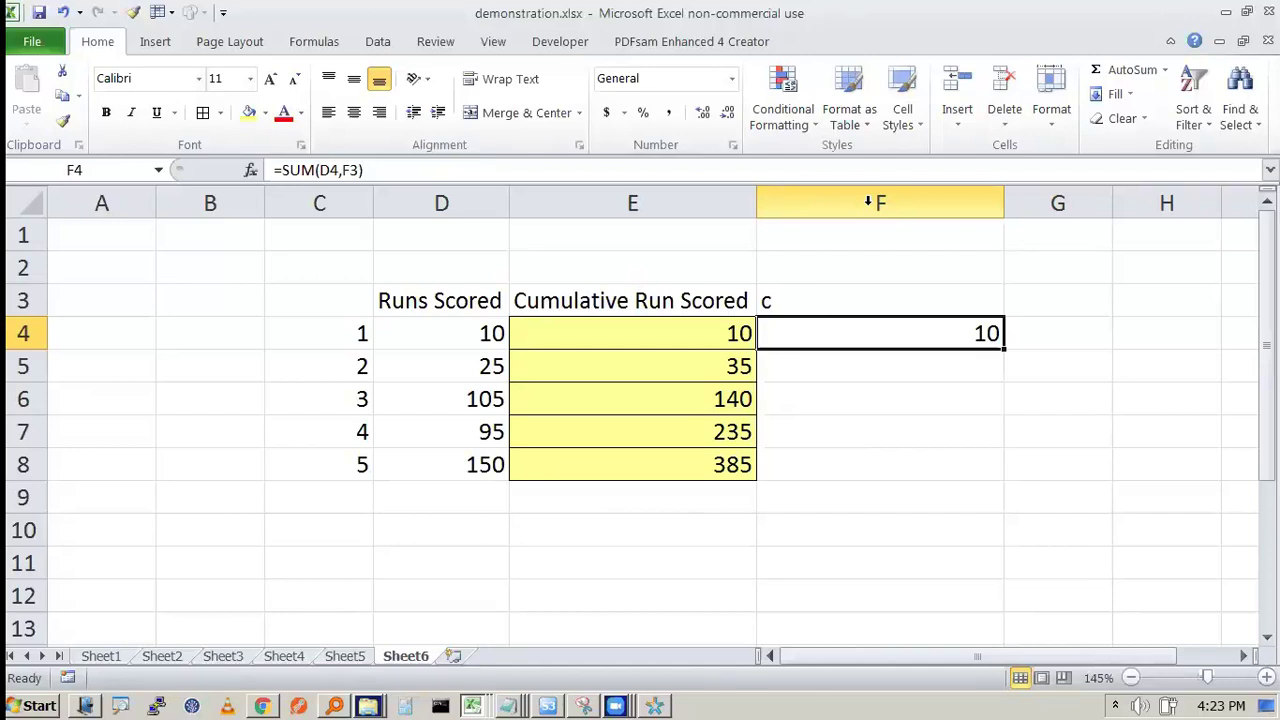
# Step: Open F4's formula and highlight the SUM function name to examine how D4 and F3 are added
pyautogui.press('F2')
pyautogui.press('Left')
pyautogui.press('Left')
pyautogui.press('Left')
pyautogui.press('Left')
pyautogui.press('Left')
pyautogui.press('Left')
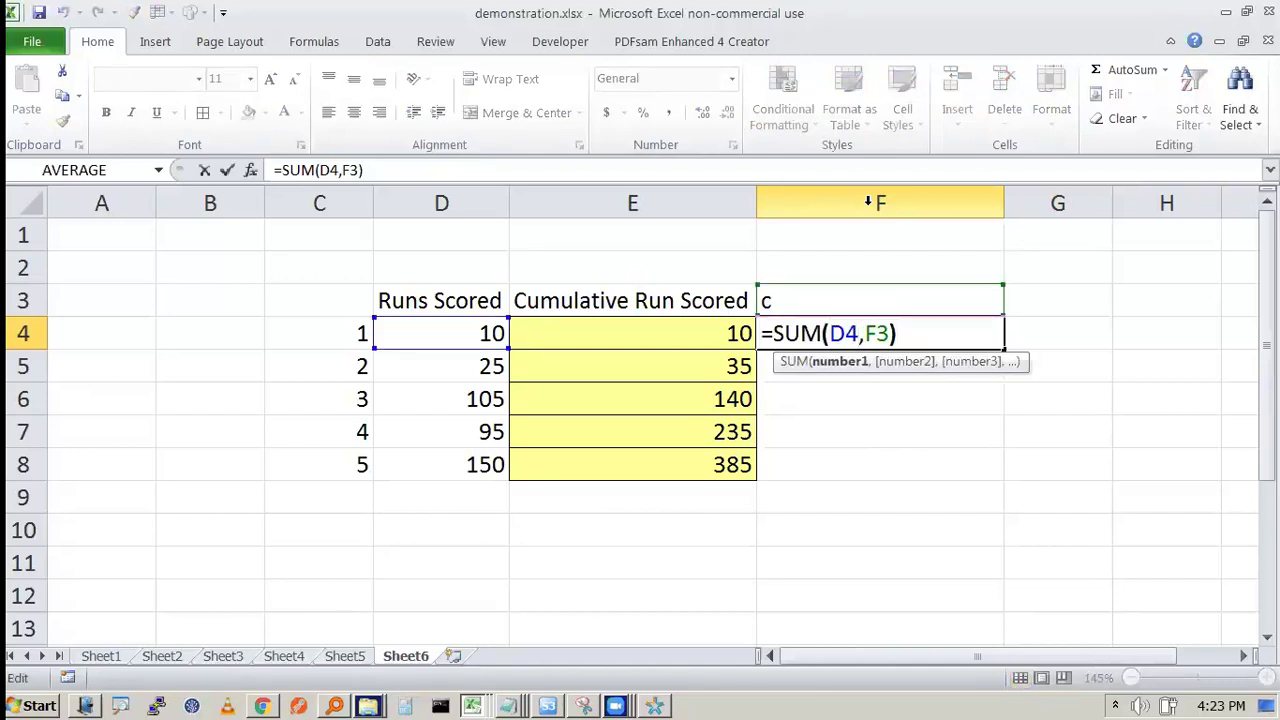
pyautogui.hotkey('shift', 'Left')
pyautogui.hotkey('shift', 'Left')
pyautogui.hotkey('shift', 'Left')
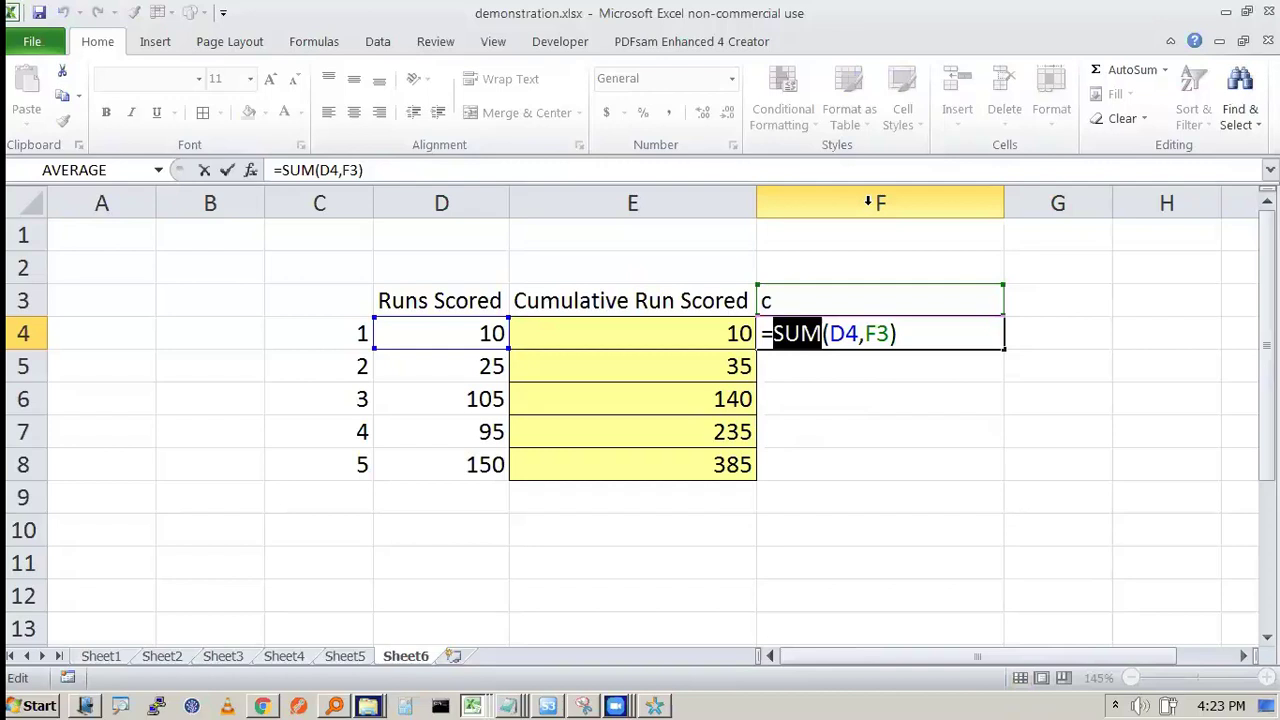
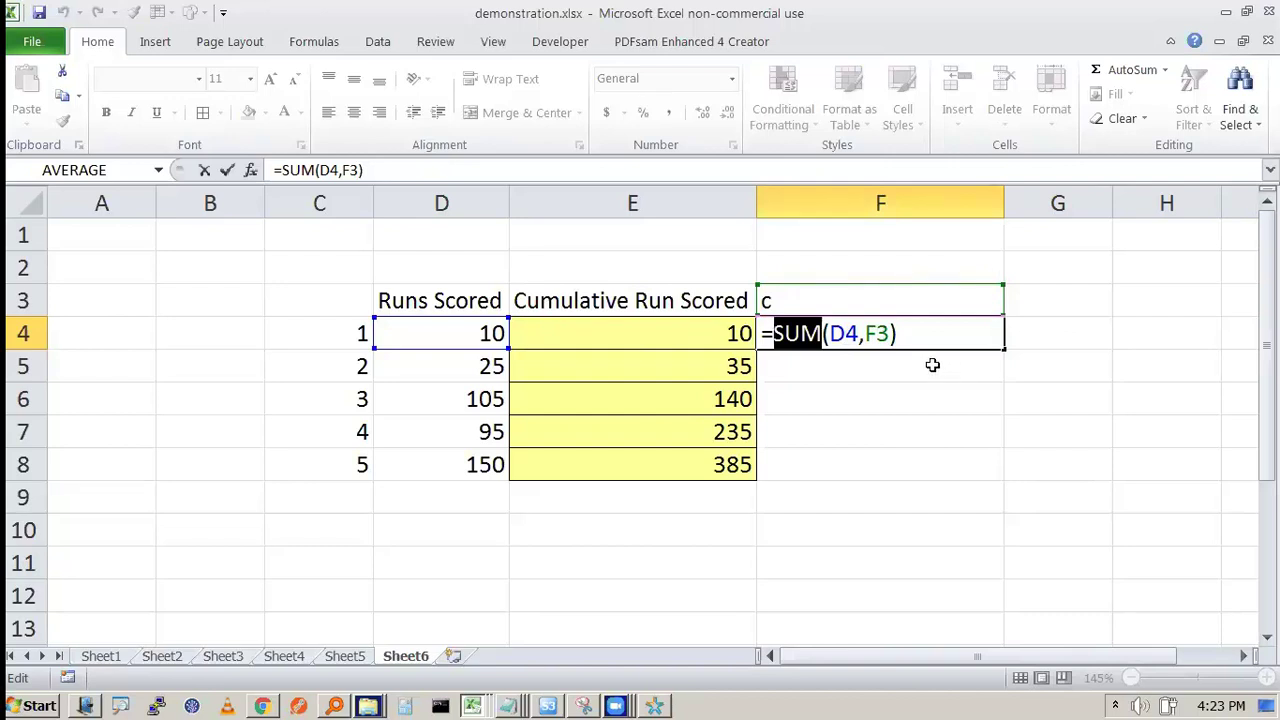
pyautogui.hotkey('ctrl', 'Return')
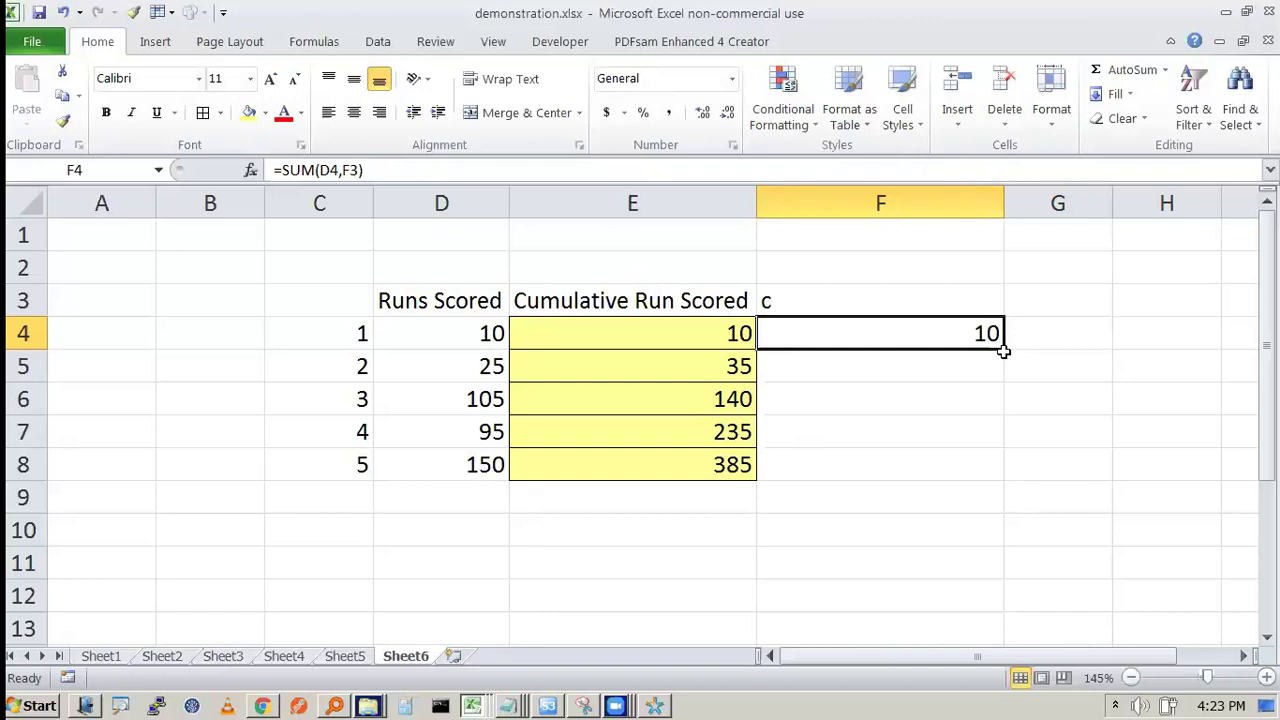
# Step: Fill F4's formula down to F8, shade F4:F8 yellow, and check the references in F4
pyautogui.moveTo(1004, 355); pyautogui.dragTo(995, 468)
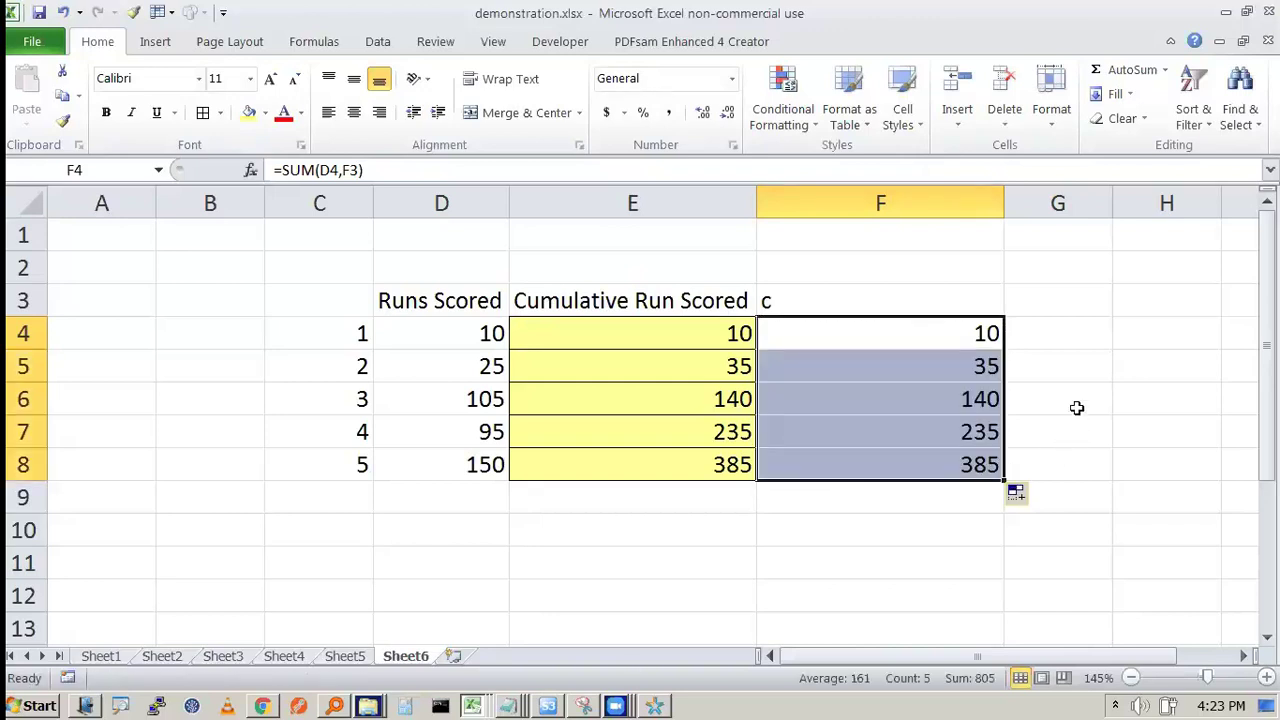
pyautogui.click(249, 112)
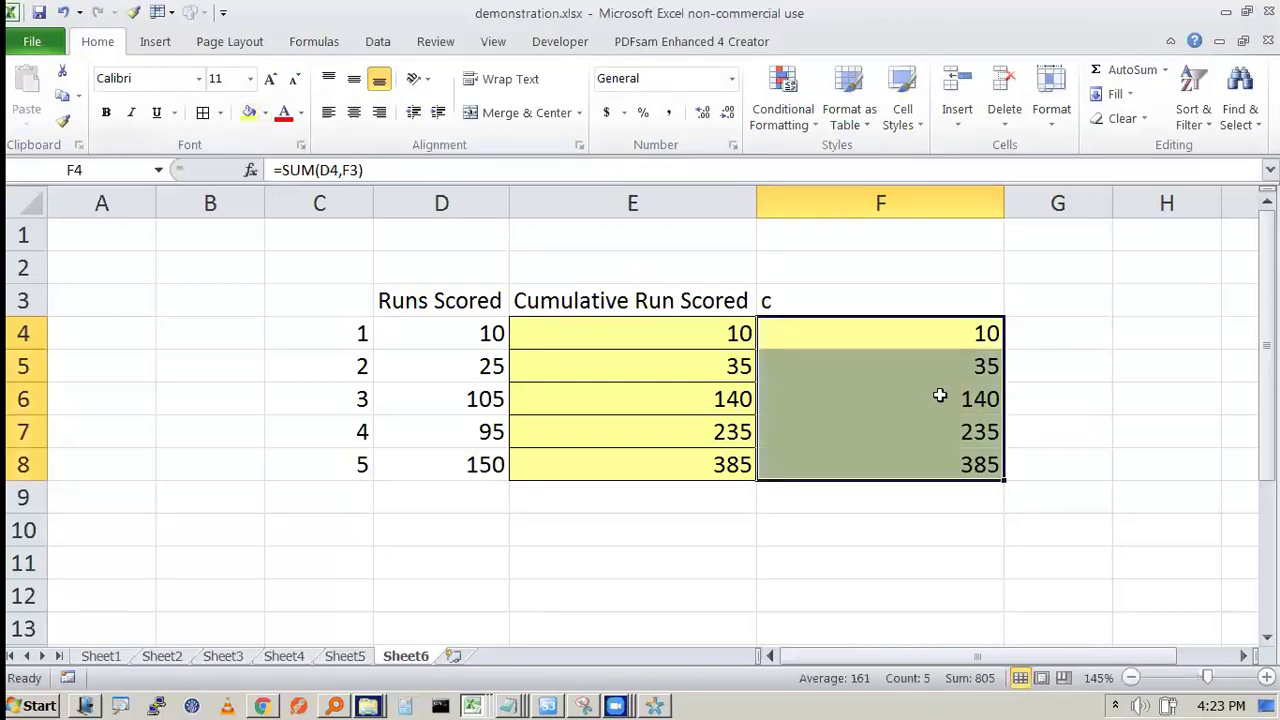
pyautogui.click(944, 346)
pyautogui.press('F2')
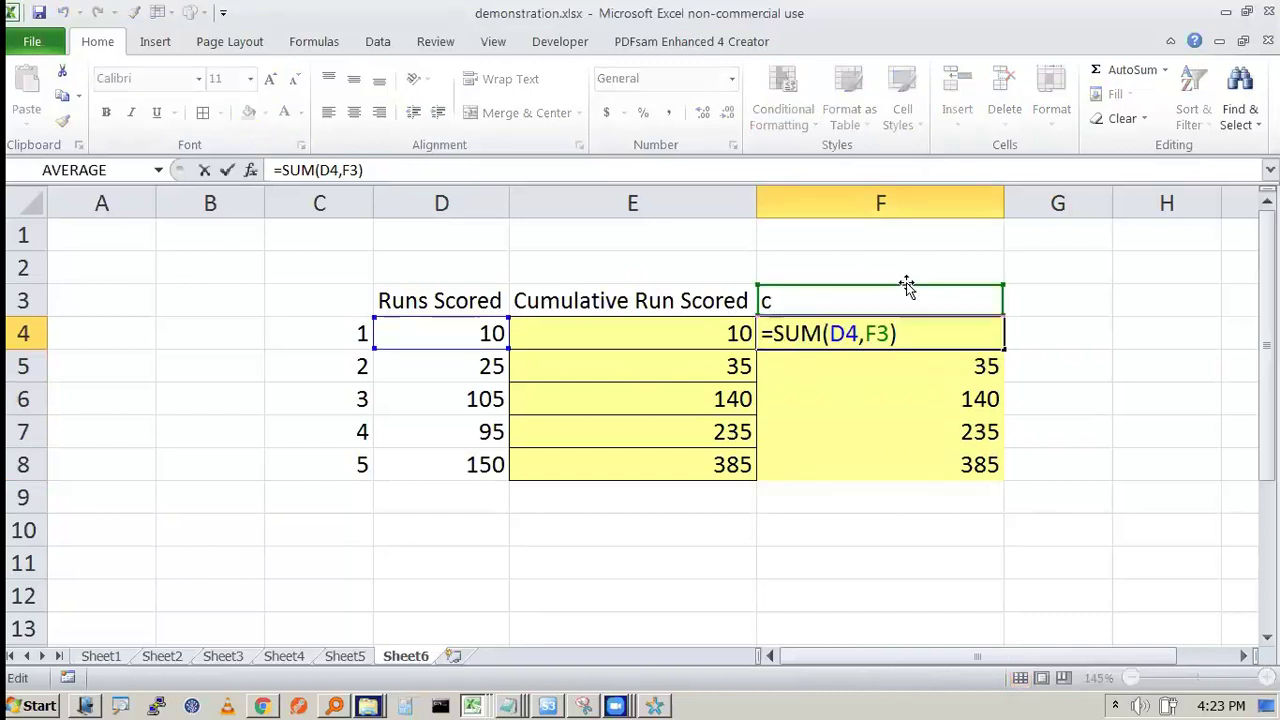
pyautogui.press('Escape')
# Step: Try the number 55 in F3 as a starting value for the cumulative column, undo it, and recheck F4's formula
pyautogui.click(780, 300)
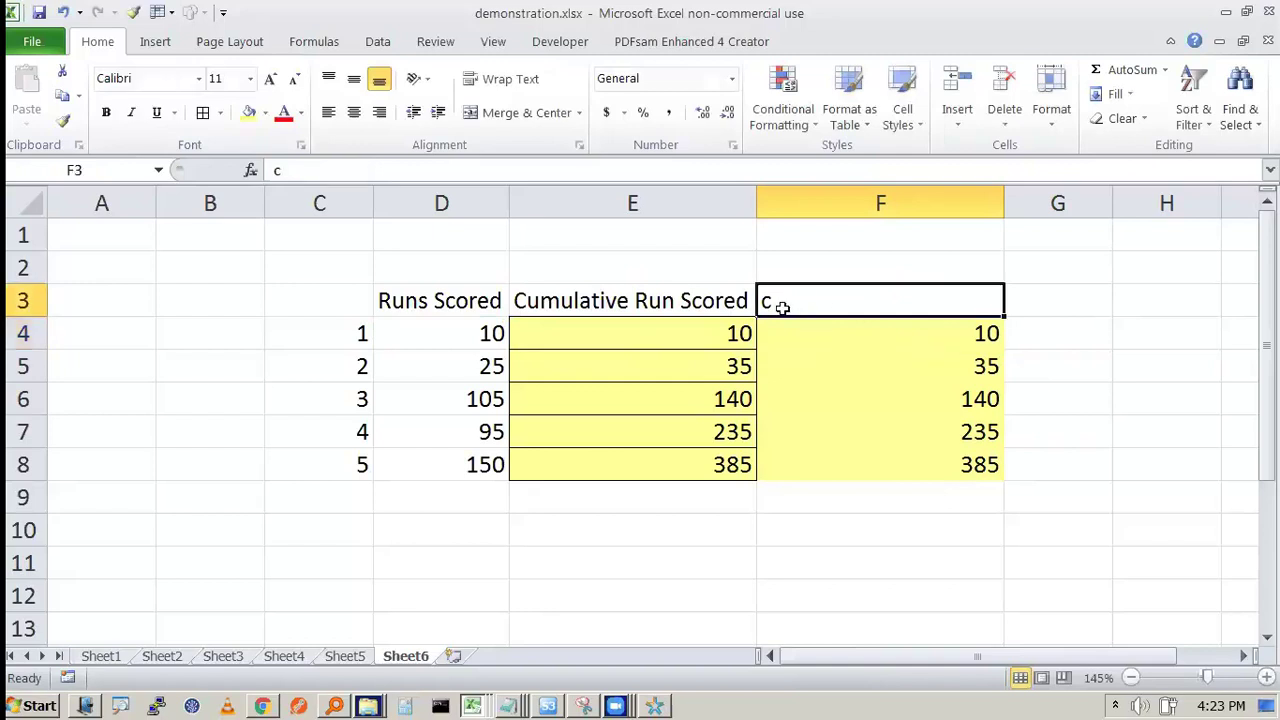
pyautogui.write('55')
pyautogui.press('Tab')
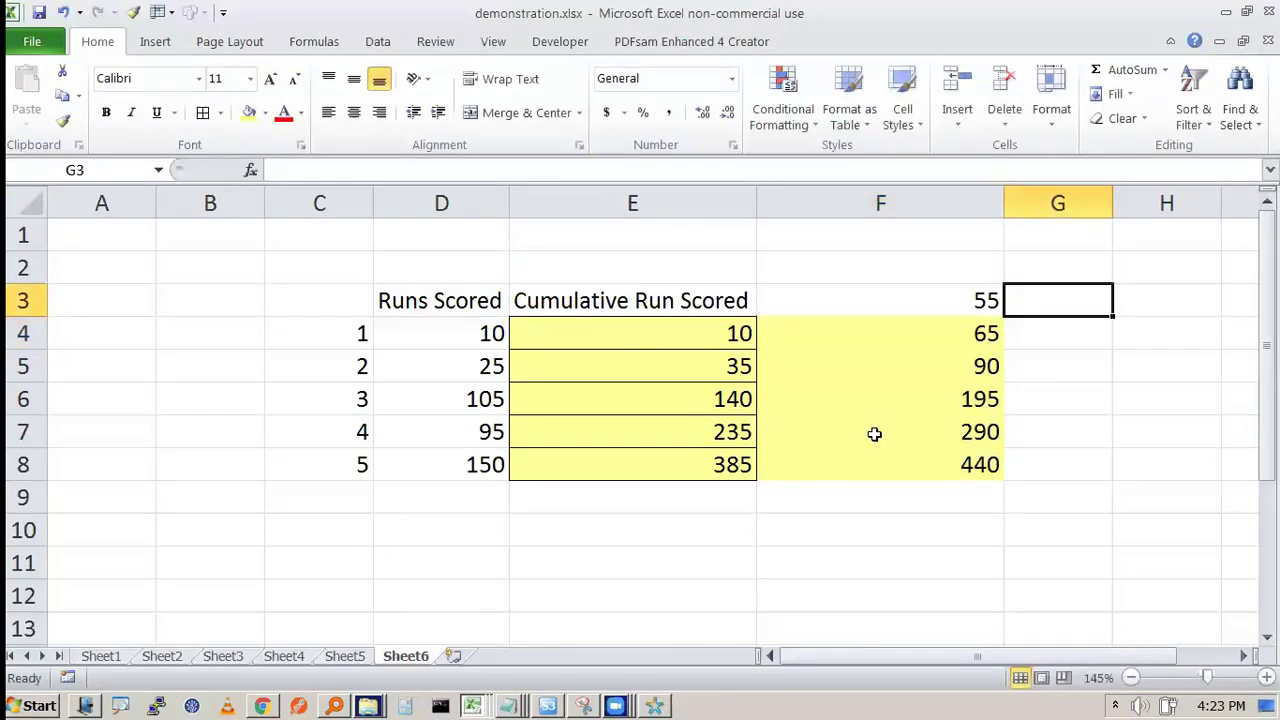
pyautogui.hotkey('ctrl', 'z')
pyautogui.click(923, 331)
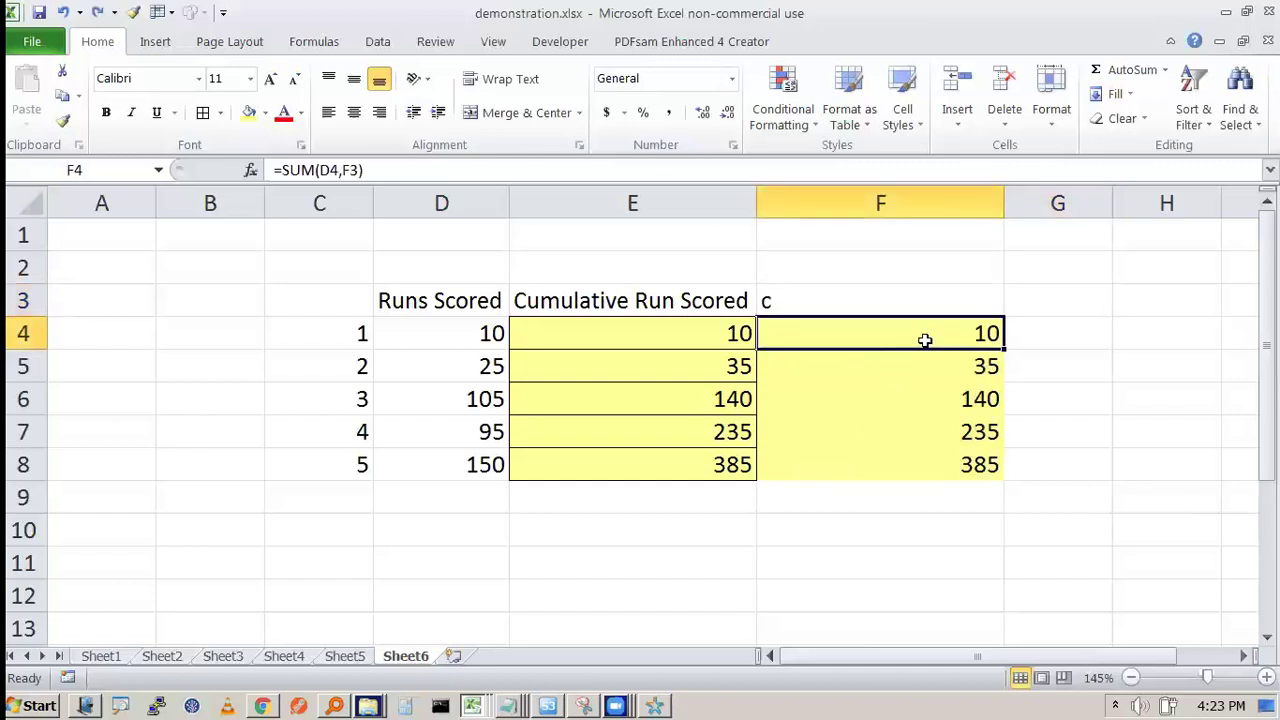
pyautogui.doubleClick(946, 331)
pyautogui.press('Escape')
# Step: Copy the "Cumulative Run Scored" heading from E3 to G3
pyautogui.click(1243, 656)
pyautogui.click(568, 272)
pyautogui.click(595, 300)
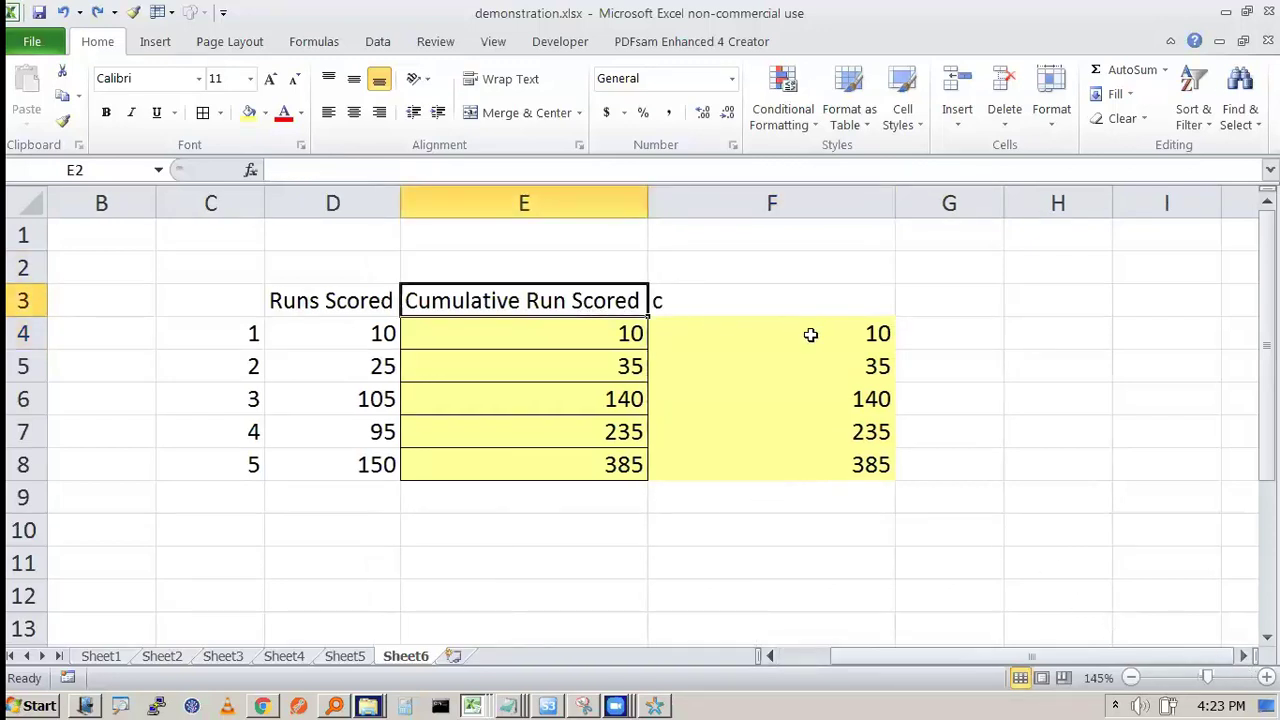
pyautogui.hotkey('ctrl', 'c')
pyautogui.click(957, 309)
pyautogui.hotkey('ctrl', 'v')
pyautogui.hscroll(1, 757, 291)
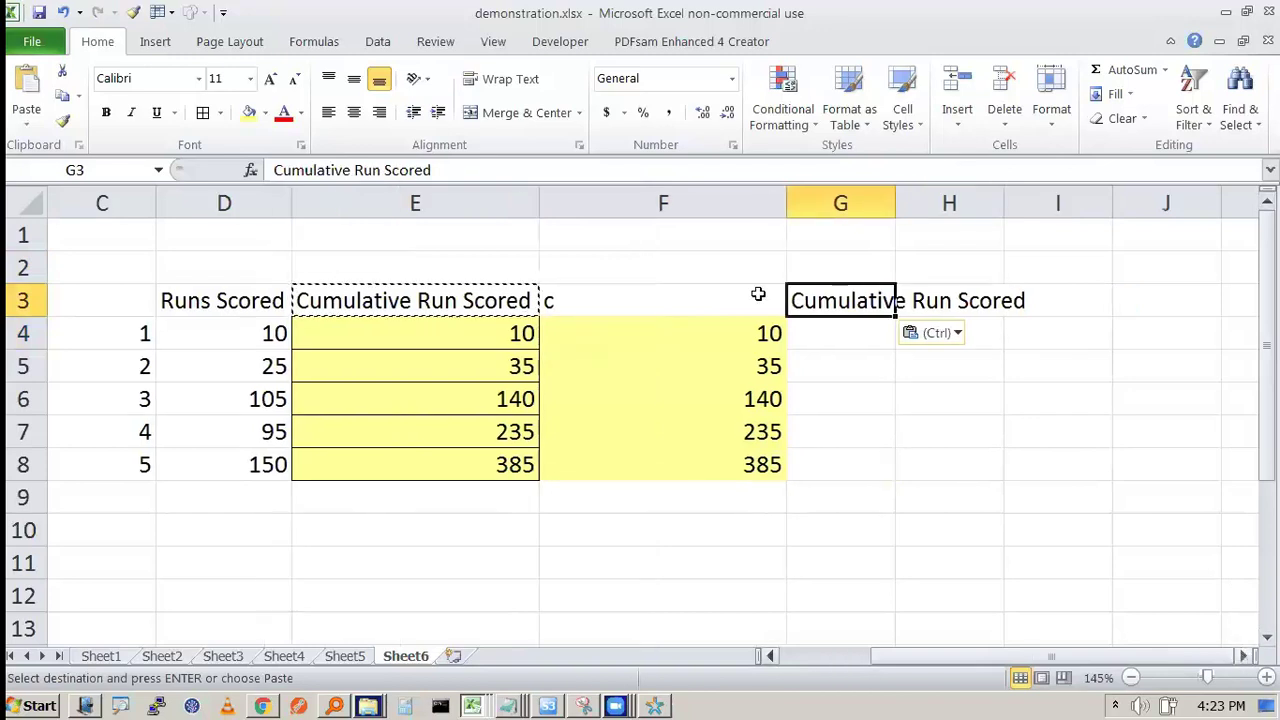
# Step: Narrow column F and slightly widen column G
pyautogui.moveTo(776, 197); pyautogui.dragTo(645, 203)
pyautogui.click(620, 336)
pyautogui.click(702, 342)
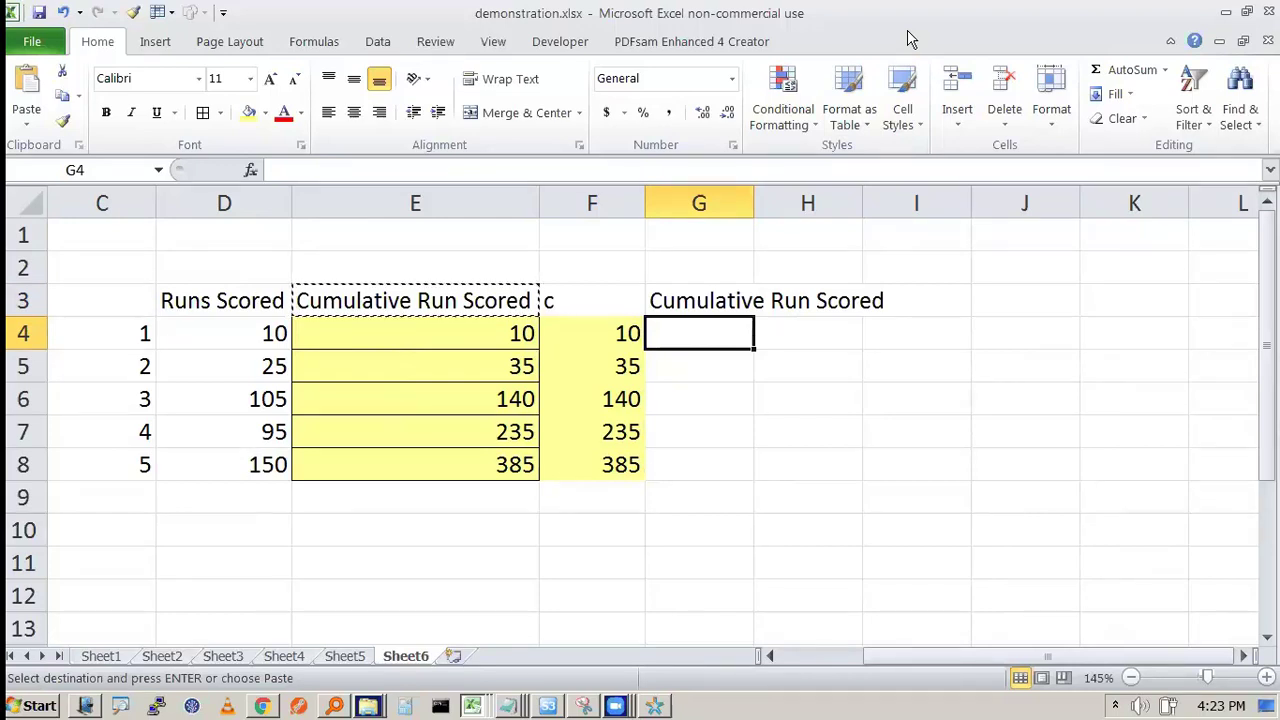
pyautogui.moveTo(756, 206); pyautogui.dragTo(759, 206)
pyautogui.click(804, 425)
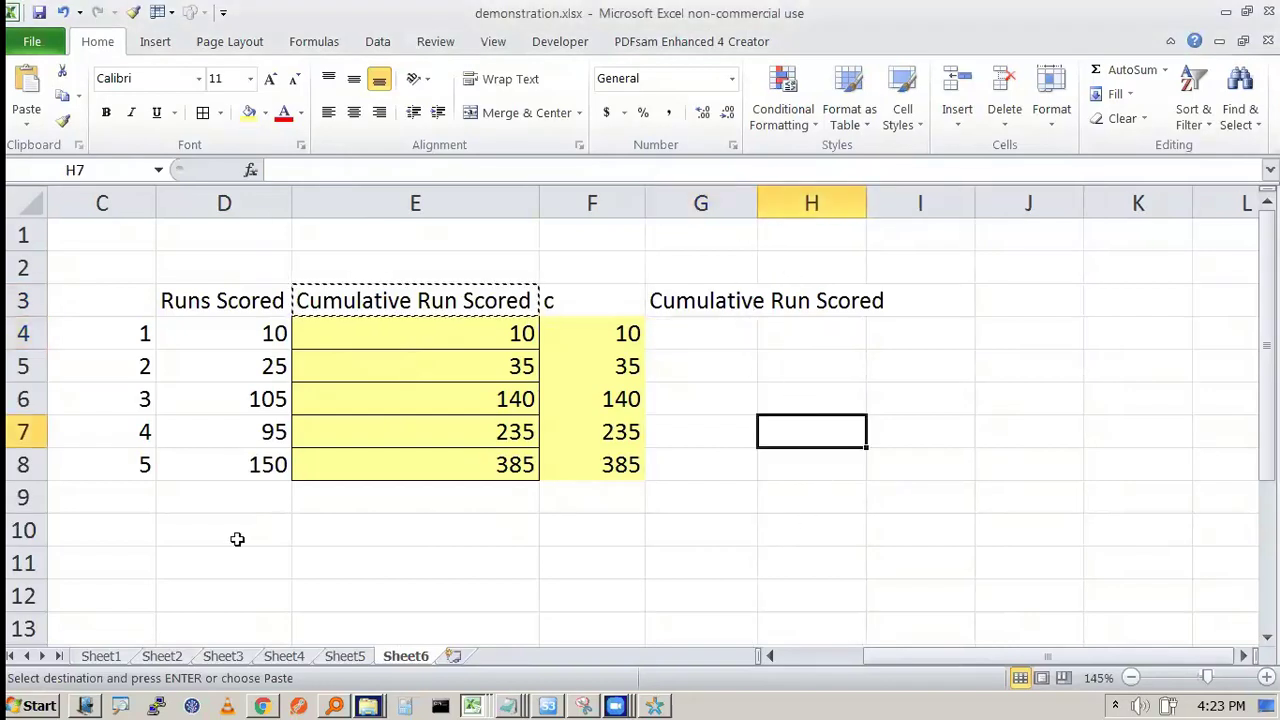
# Step: Switch to the Notepad notes and add a "RANGE" heading with a "cell range" line below the existing text
pyautogui.hotkey('alt', 'Tab')
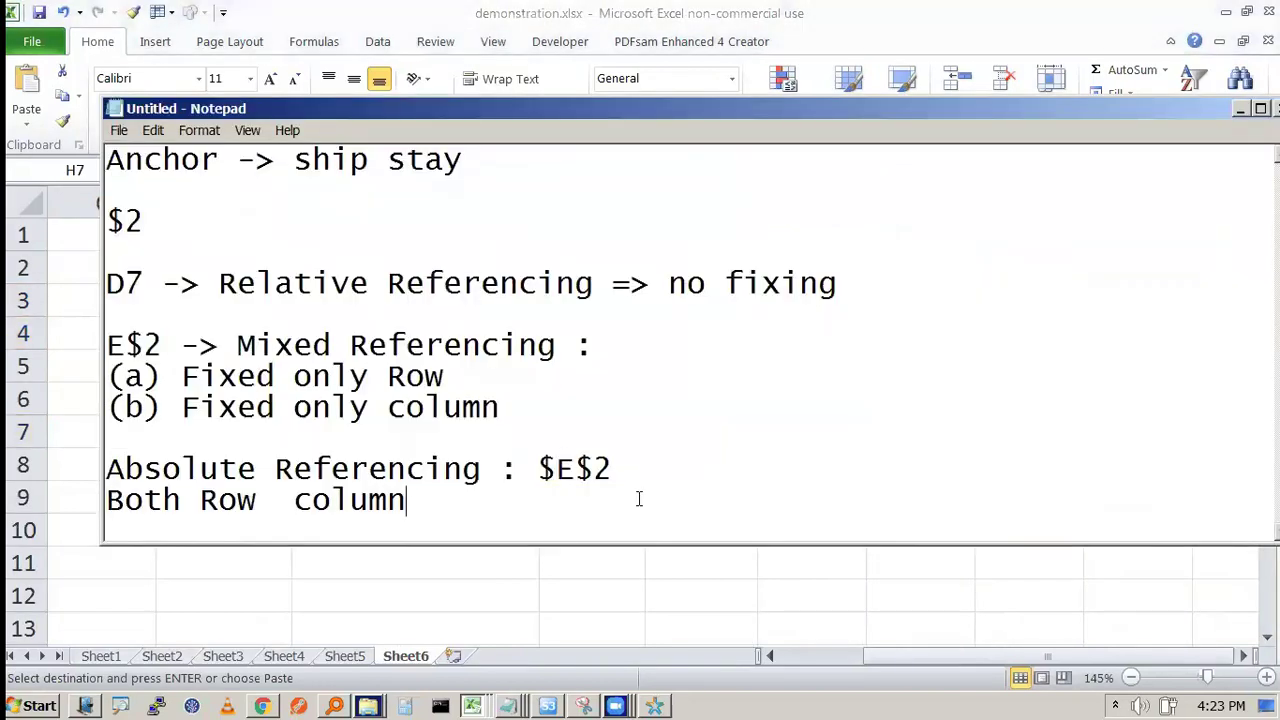
pyautogui.press('Return')
pyautogui.press('Return')
pyautogui.press('Return')
pyautogui.press('Return')
pyautogui.press('Return')
pyautogui.press('Return')
pyautogui.press('Return')
pyautogui.press('Return')
pyautogui.press('Return')
pyautogui.press('Return')
pyautogui.press('Return')
pyautogui.press('Return')
pyautogui.press('Up')
pyautogui.press('Up')
pyautogui.press('Up')
pyautogui.press('Up')
pyautogui.press('Up')
pyautogui.press('Up')
pyautogui.press('Up')
pyautogui.press('Up')
pyautogui.write('RAMGE')
pyautogui.press('BackSpace')
pyautogui.press('BackSpace')
pyautogui.press('BackSpace')
pyautogui.write('NGE')
pyautogui.press('Return')
pyautogui.press('Return')
pyautogui.write('cell range ')
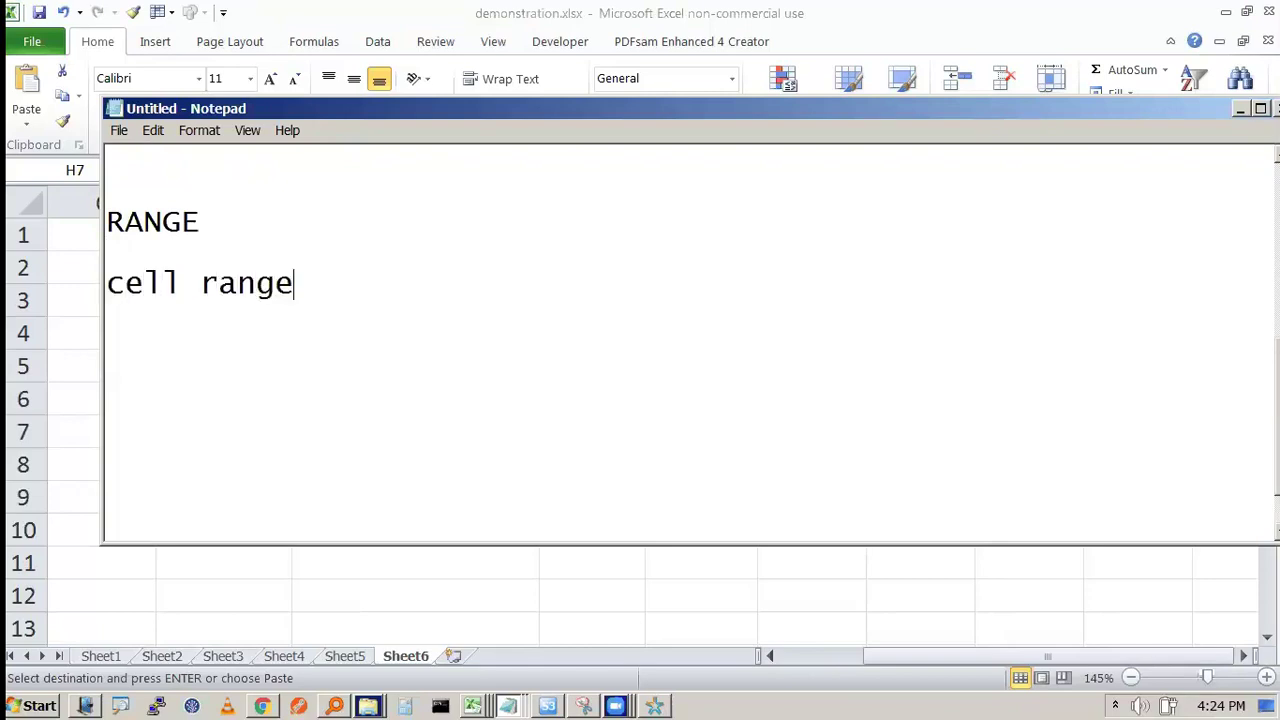
# Step: Complete the note line as "cell range : C1" and highlight the C1 part
pyautogui.write('C')
pyautogui.hotkey('shift', 'Left')
pyautogui.hotkey('shift', 'Left')
pyautogui.press('Left')
pyautogui.press('Left')
pyautogui.write(':')
pyautogui.hotkey('shift', 'Right')
pyautogui.hotkey('shift', 'Right')
pyautogui.hotkey('shift', 'Right')
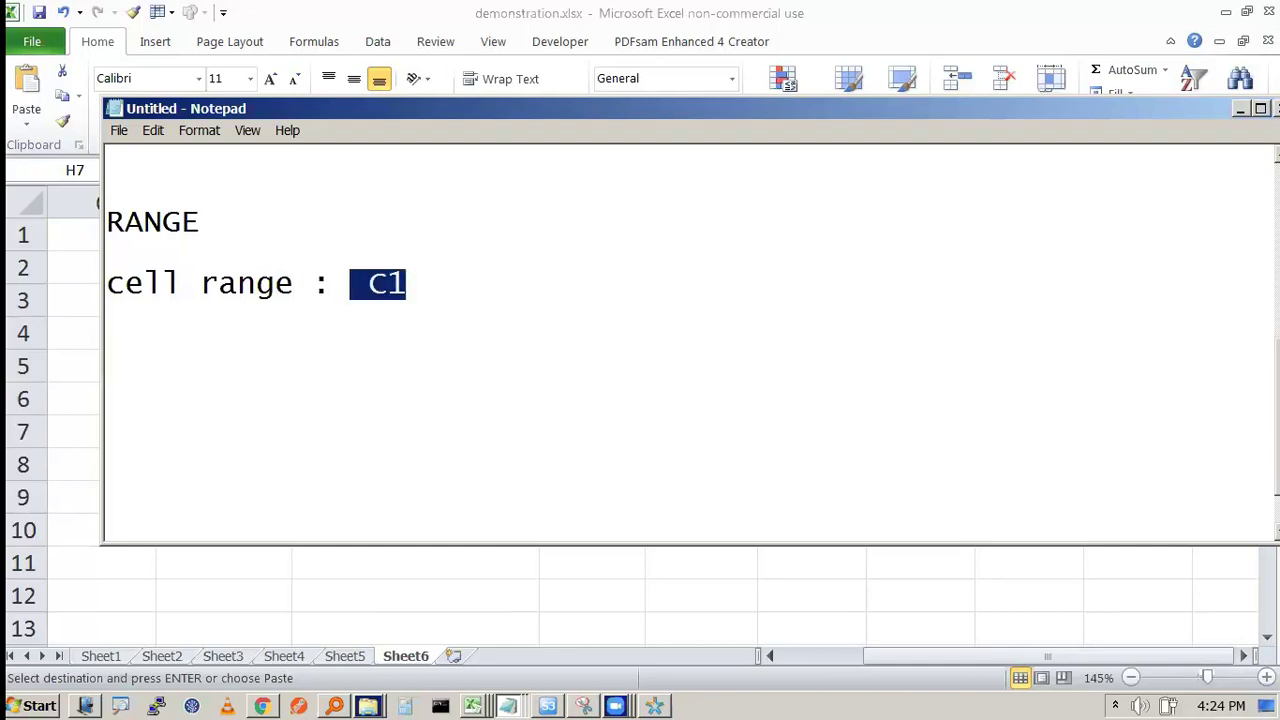
# Step: Switch back to Excel, cancel the pending copy, and select the blank range E12:F15
pyautogui.hotkey('alt', 'Tab')
pyautogui.press('Escape')
pyautogui.scroll(-3, 520, 530)
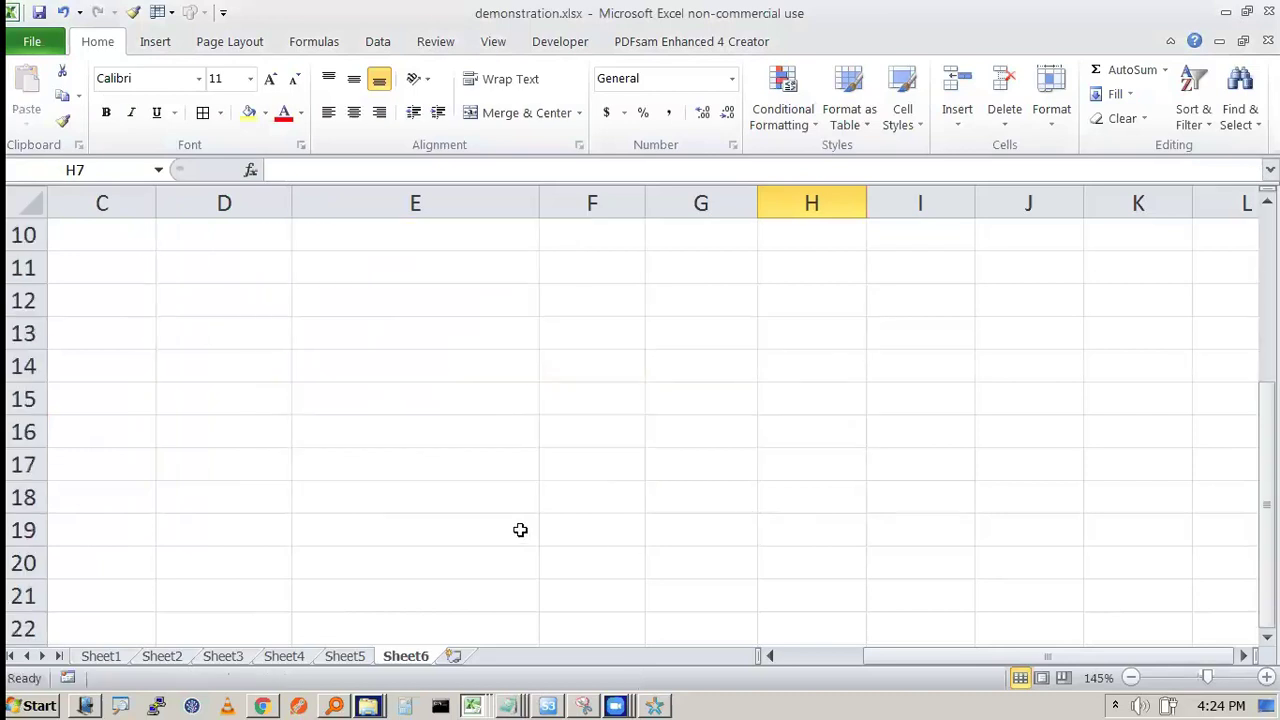
pyautogui.moveTo(360, 314); pyautogui.dragTo(610, 396)
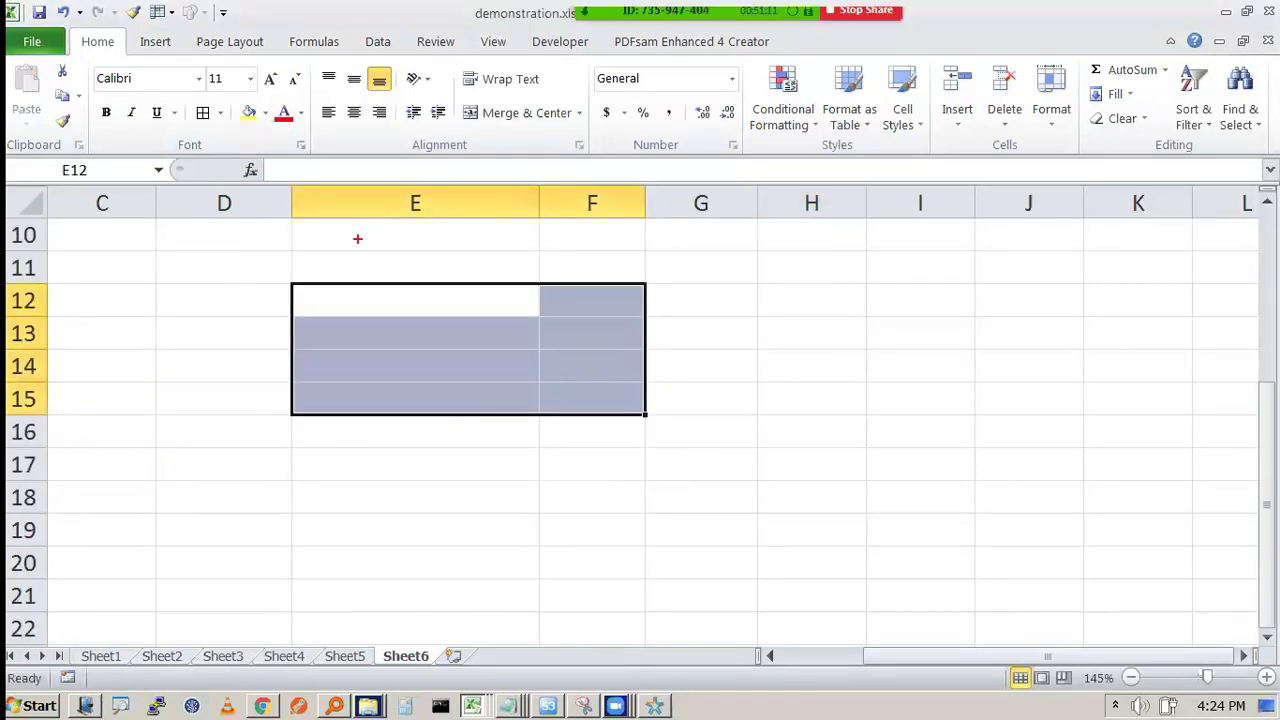
# Step: Circle column letter E and row number 12 in red, and label the selection's corner cells E12 and F15
pyautogui.moveTo(426, 176); pyautogui.dragTo(405, 220)
pyautogui.moveTo(40, 295)
pyautogui.mouseDown()
pyautogui.moveTo(8, 312)
pyautogui.moveTo(48, 300)
pyautogui.mouseUp()
pyautogui.moveTo(376, 290)
pyautogui.mouseDown()
pyautogui.moveTo(371, 313)
pyautogui.moveTo(386, 312)
pyautogui.mouseUp()
pyautogui.moveTo(377, 295); pyautogui.dragTo(447, 309)
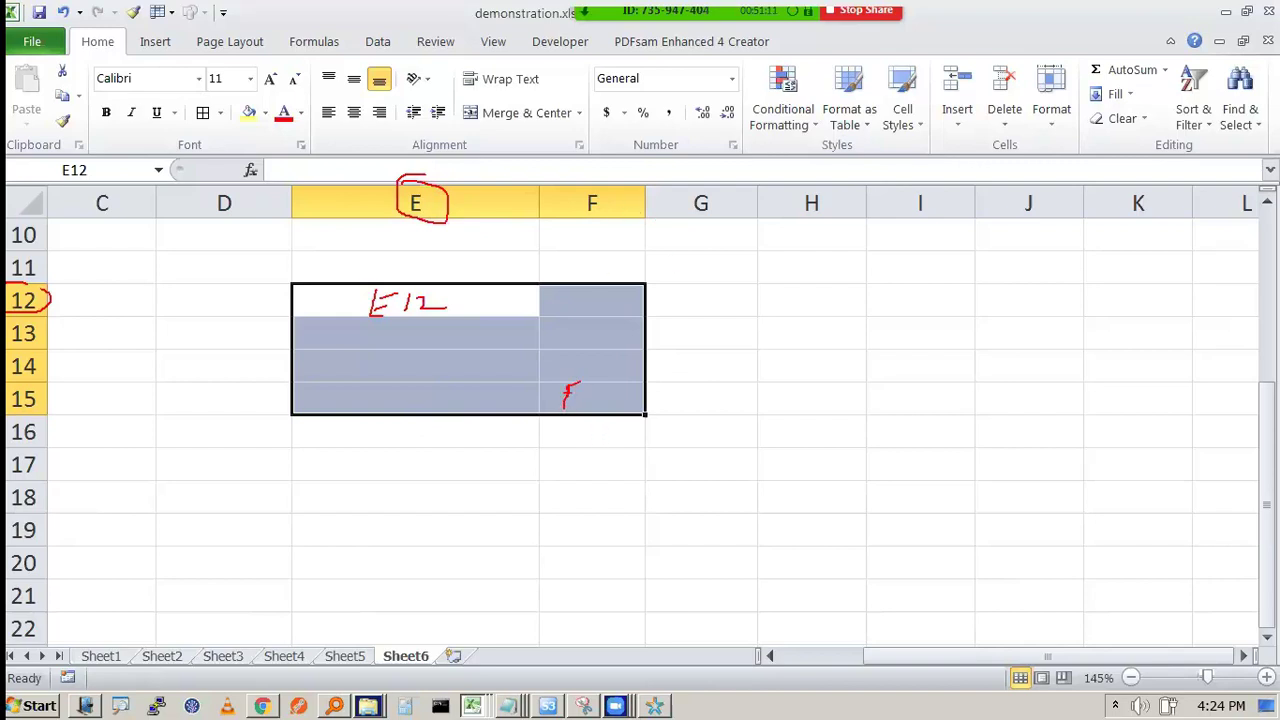
pyautogui.moveTo(595, 390); pyautogui.dragTo(594, 415)
pyautogui.moveTo(612, 393); pyautogui.dragTo(628, 392)
# Step: Write E12:F15 beside the selection, circle its colon and the whole reference in blue, and outline the selected range
pyautogui.moveTo(766, 360)
pyautogui.mouseDown()
pyautogui.moveTo(777, 386)
pyautogui.moveTo(788, 360)
pyautogui.moveTo(804, 392)
pyautogui.mouseUp()
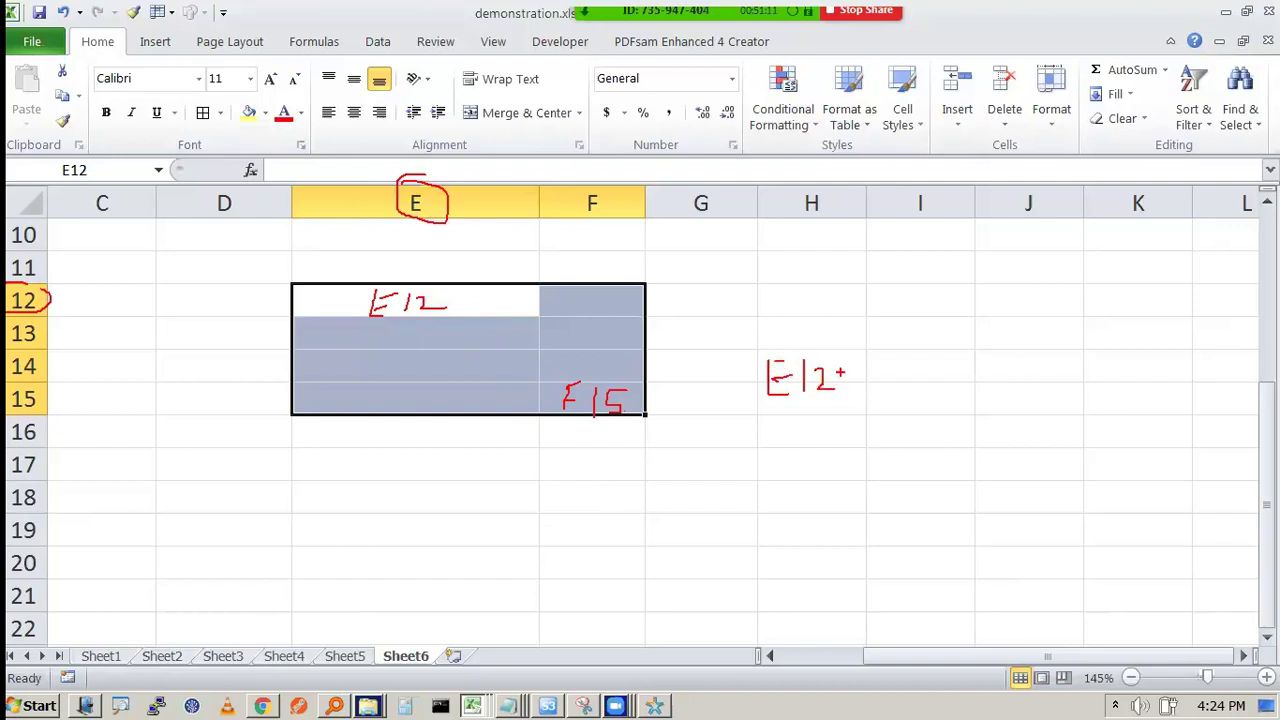
pyautogui.moveTo(884, 372)
pyautogui.mouseDown()
pyautogui.moveTo(882, 400)
pyautogui.moveTo(912, 368)
pyautogui.moveTo(926, 402)
pyautogui.moveTo(941, 401)
pyautogui.mouseUp()
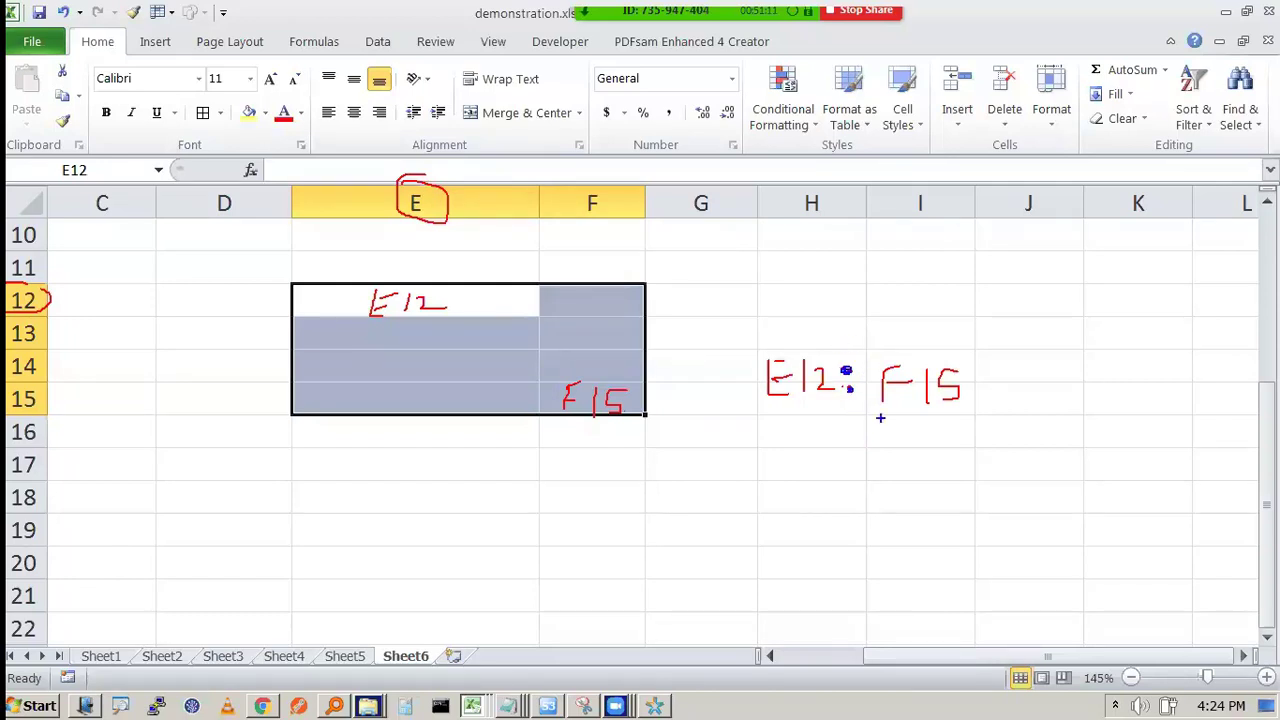
pyautogui.moveTo(844, 348)
pyautogui.mouseDown()
pyautogui.moveTo(830, 382)
pyautogui.moveTo(860, 420)
pyautogui.moveTo(840, 343)
pyautogui.mouseUp()
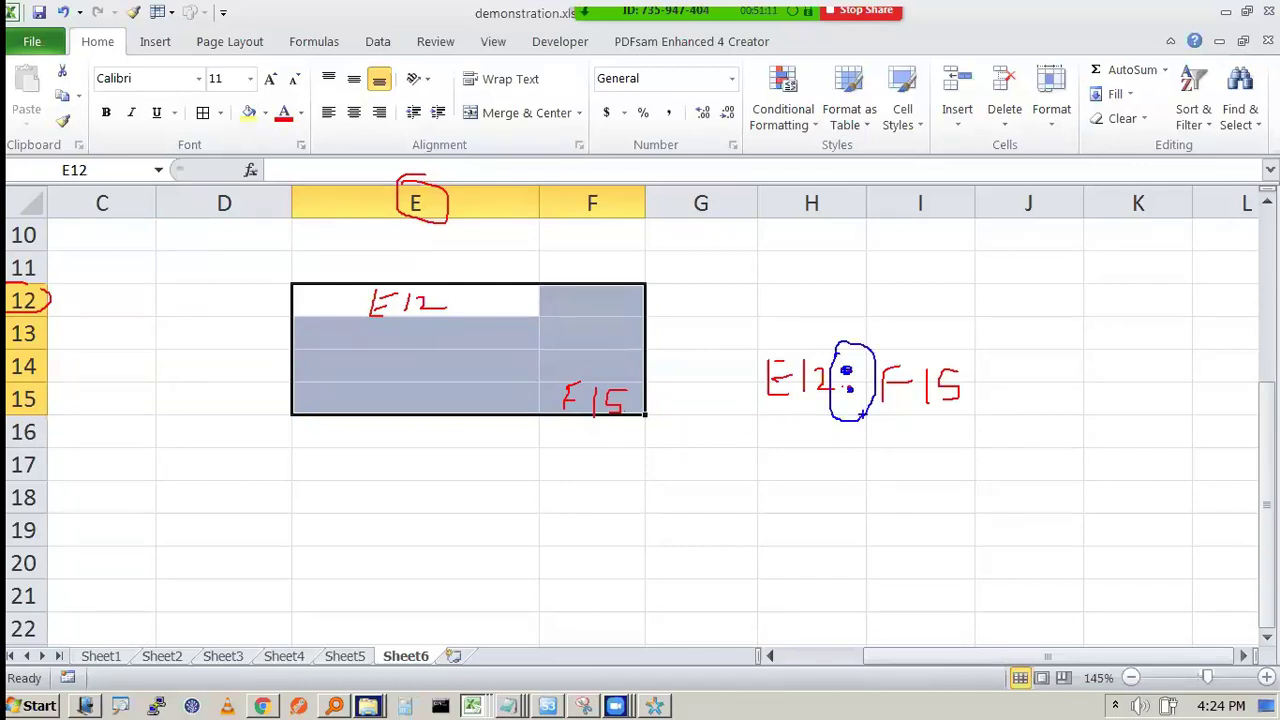
pyautogui.moveTo(776, 412)
pyautogui.mouseDown()
pyautogui.moveTo(1012, 352)
pyautogui.moveTo(771, 322)
pyautogui.moveTo(766, 416)
pyautogui.moveTo(832, 400)
pyautogui.mouseUp()
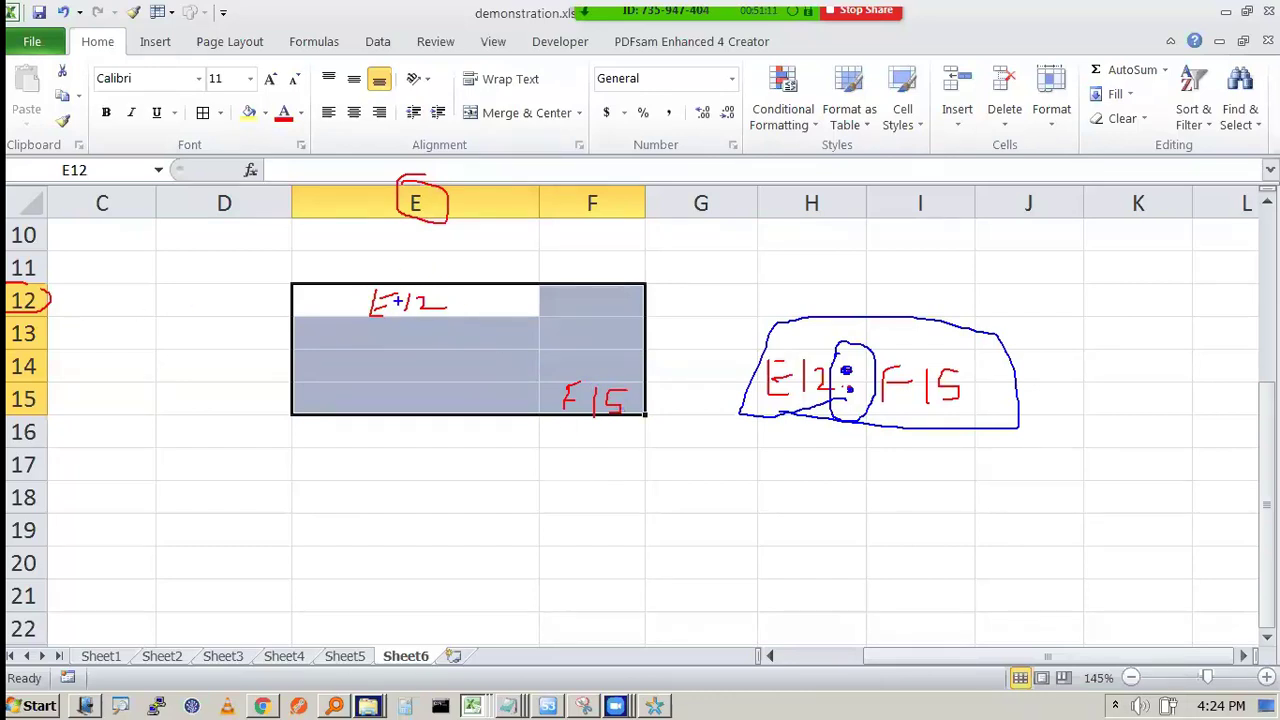
pyautogui.moveTo(292, 281)
pyautogui.mouseDown()
pyautogui.moveTo(645, 282)
pyautogui.moveTo(645, 412)
pyautogui.moveTo(361, 430)
pyautogui.moveTo(285, 270)
pyautogui.mouseUp()
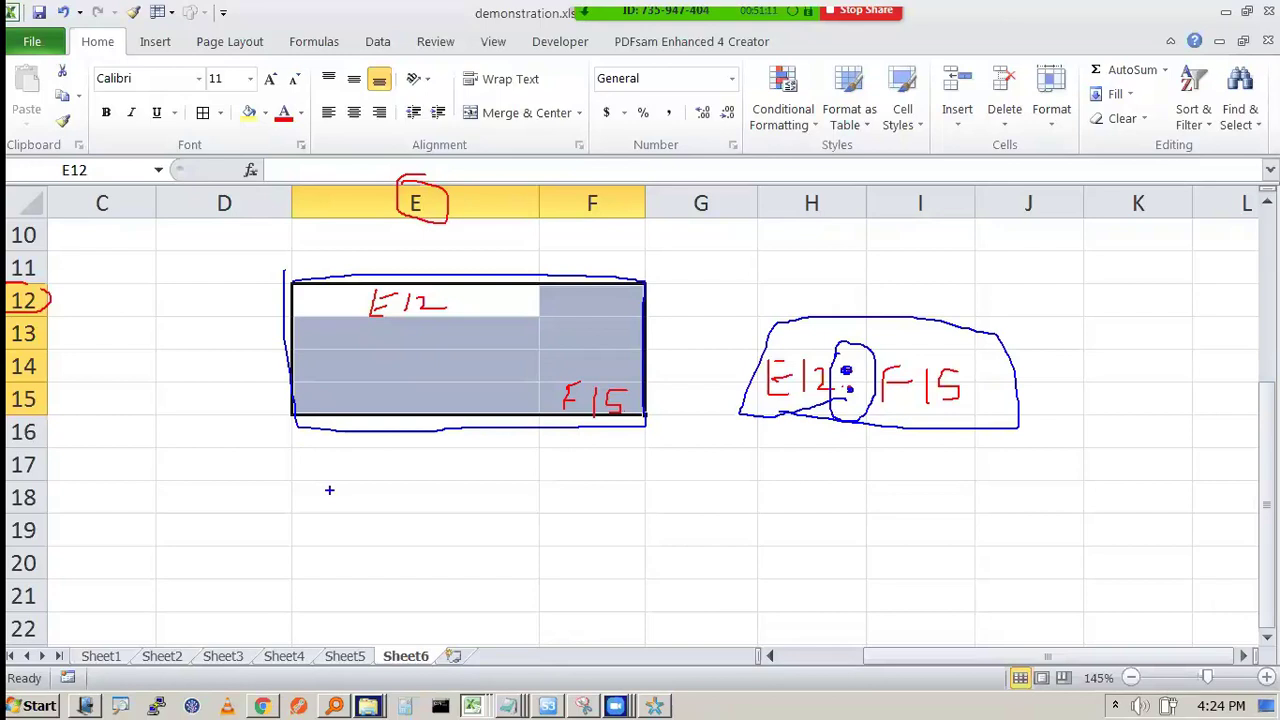
# Step: Write E12:E18 as a second example, label and outline that range on the sheet, and erase all annotations
pyautogui.moveTo(738, 503)
pyautogui.mouseDown()
pyautogui.moveTo(766, 537)
pyautogui.moveTo(766, 504)
pyautogui.moveTo(786, 500)
pyautogui.moveTo(828, 534)
pyautogui.moveTo(896, 538)
pyautogui.moveTo(880, 524)
pyautogui.moveTo(886, 502)
pyautogui.moveTo(839, 511)
pyautogui.moveTo(898, 526)
pyautogui.moveTo(928, 512)
pyautogui.mouseUp()
pyautogui.click(840, 506)
pyautogui.click(840, 518)
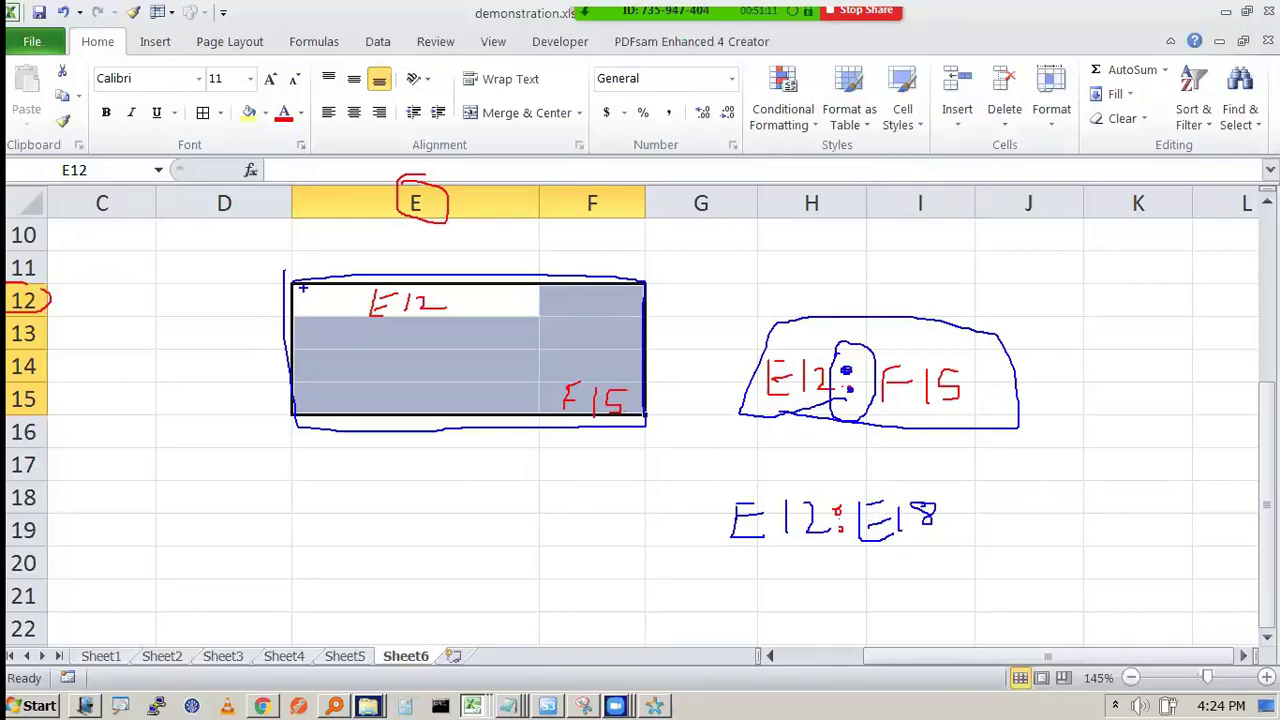
pyautogui.moveTo(374, 478)
pyautogui.mouseDown()
pyautogui.moveTo(374, 507)
pyautogui.moveTo(400, 506)
pyautogui.moveTo(396, 493)
pyautogui.mouseUp()
pyautogui.moveTo(378, 481); pyautogui.dragTo(430, 497)
pyautogui.moveTo(314, 282)
pyautogui.mouseDown()
pyautogui.moveTo(306, 498)
pyautogui.moveTo(521, 508)
pyautogui.moveTo(536, 304)
pyautogui.moveTo(314, 290)
pyautogui.mouseUp()
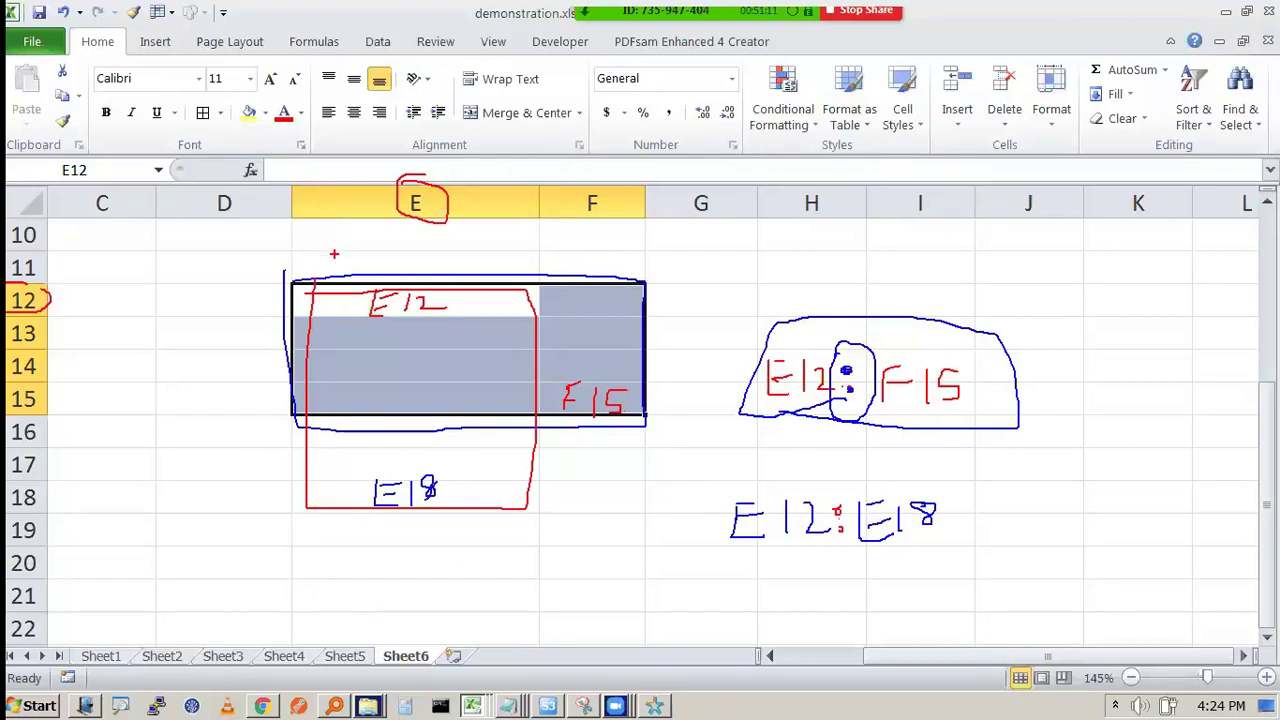
pyautogui.moveTo(340, 284)
pyautogui.mouseDown()
pyautogui.moveTo(900, 322)
pyautogui.moveTo(1026, 288)
pyautogui.moveTo(556, 276)
pyautogui.moveTo(604, 264)
pyautogui.mouseUp()
pyautogui.press('e')
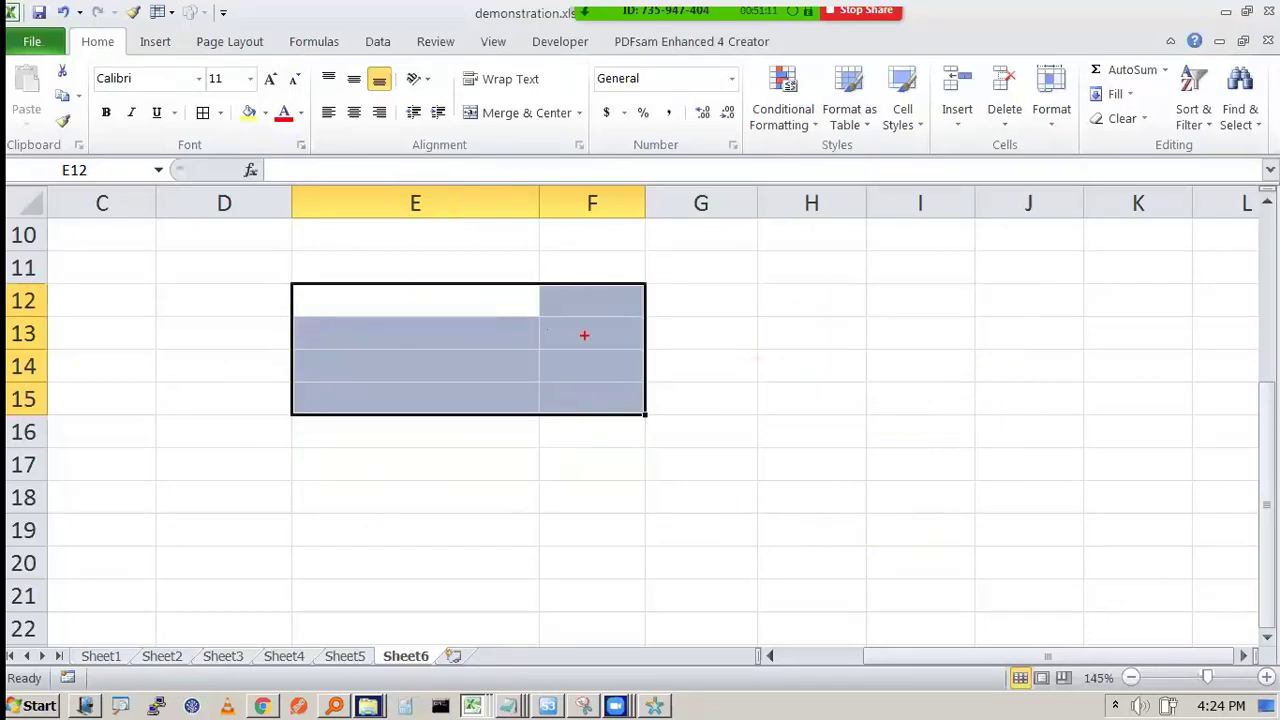
# Step: Select the range E12:H12, circle its first and last cells in red, and clear the annotations
pyautogui.click(371, 272)
pyautogui.moveTo(375, 300); pyautogui.dragTo(803, 297)
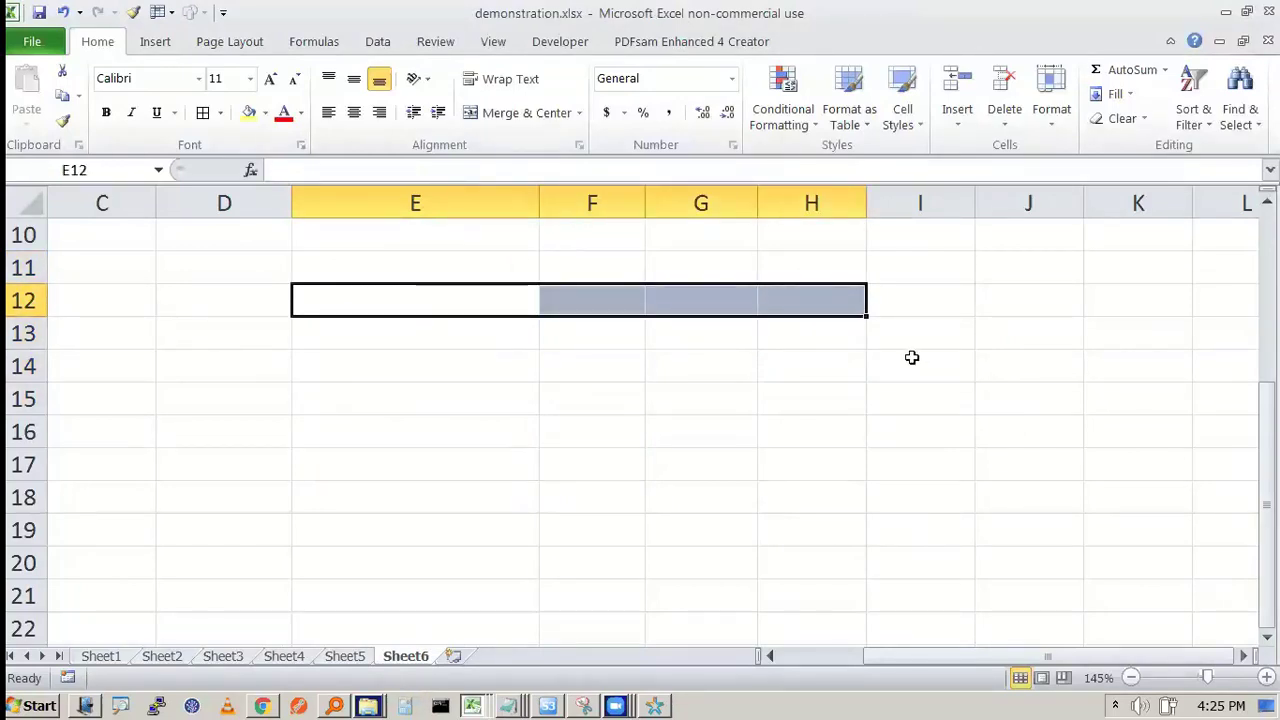
pyautogui.hotkey('ctrl', '2')
pyautogui.moveTo(464, 288); pyautogui.dragTo(446, 289)
pyautogui.moveTo(828, 293); pyautogui.dragTo(849, 304)
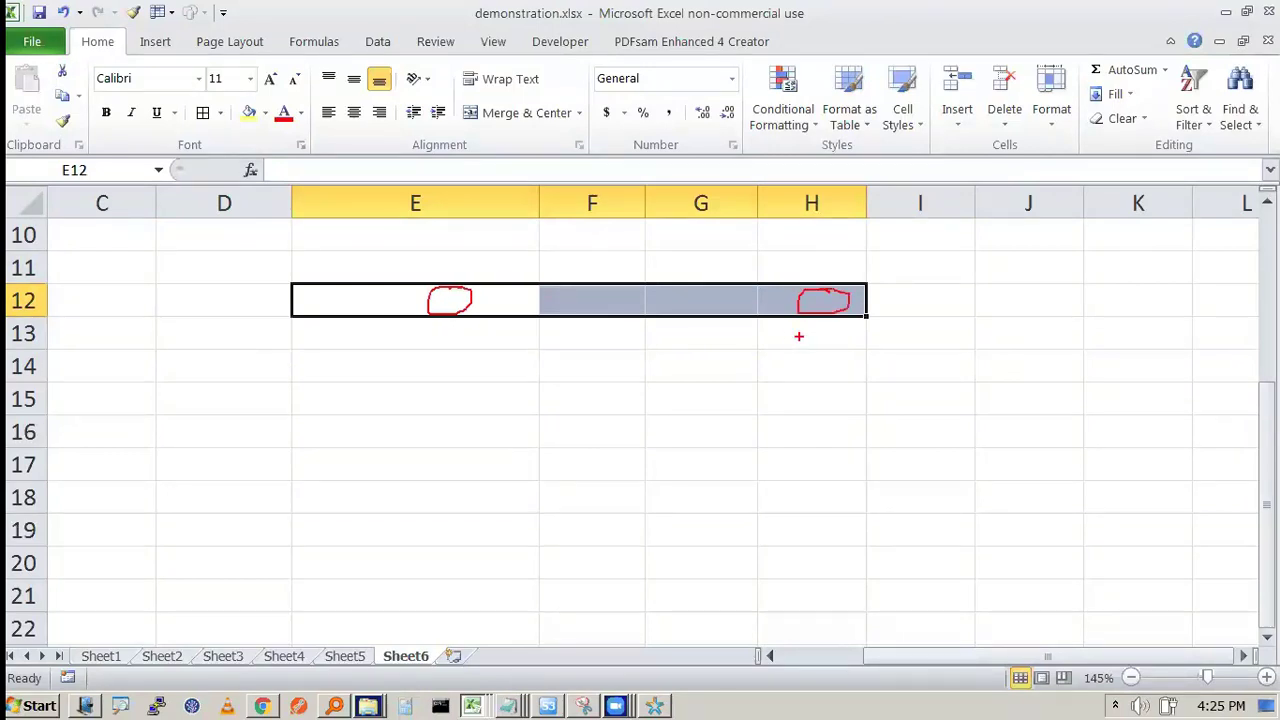
pyautogui.press('Escape')
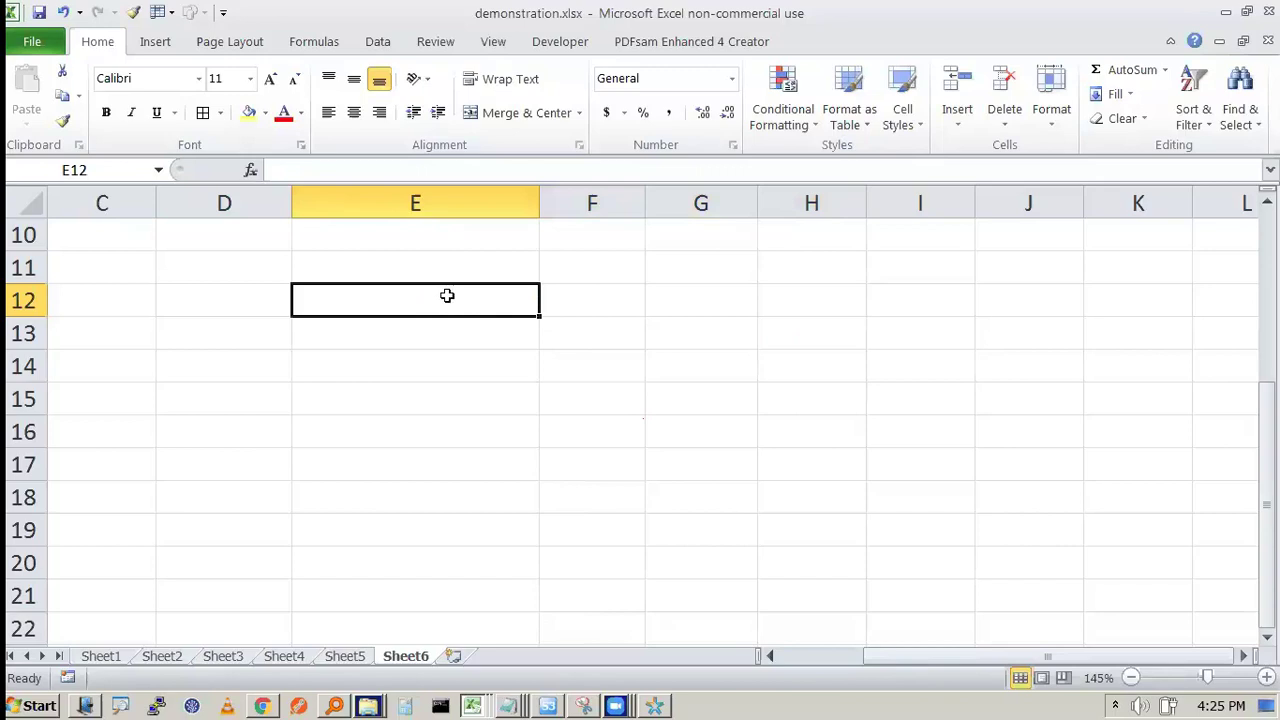
# Step: Select example ranges starting at cell E12: down column E, a block to H16, and along row 12 to I12
pyautogui.moveTo(449, 294); pyautogui.dragTo(443, 437)
pyautogui.moveTo(473, 290); pyautogui.dragTo(785, 424)
pyautogui.click(653, 396)
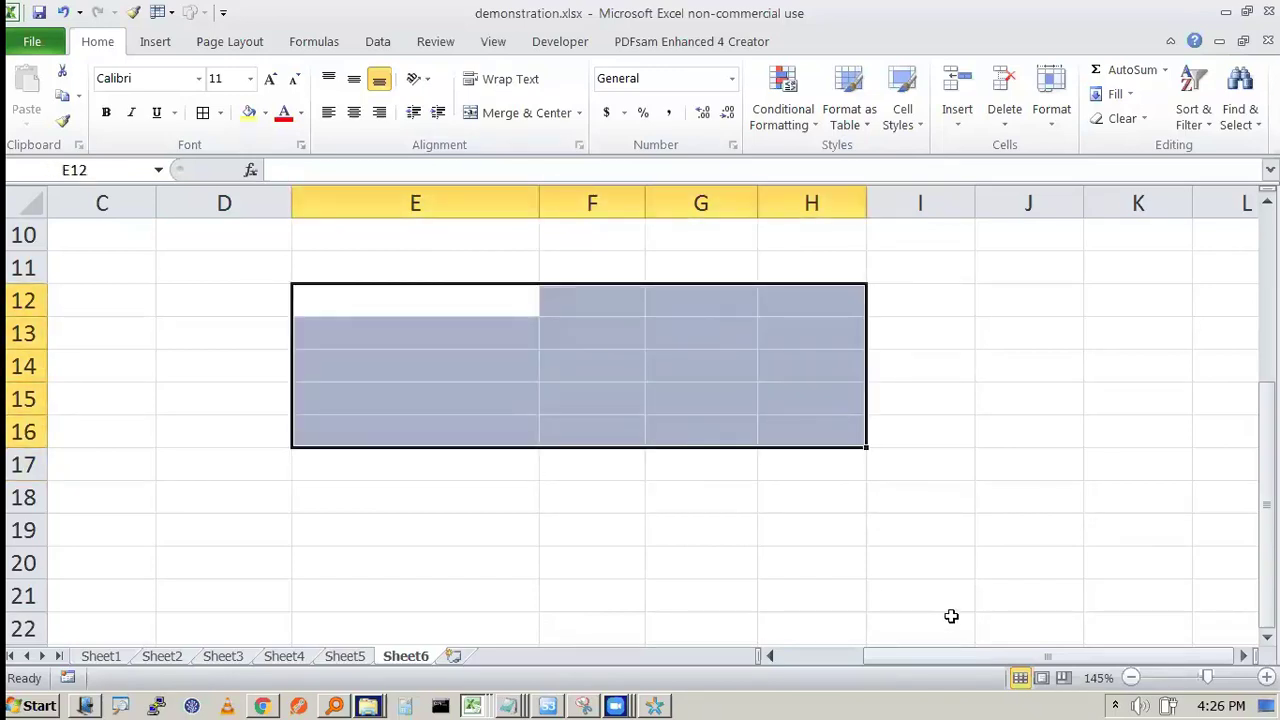
pyautogui.click(449, 299)
pyautogui.moveTo(520, 300); pyautogui.dragTo(880, 306)
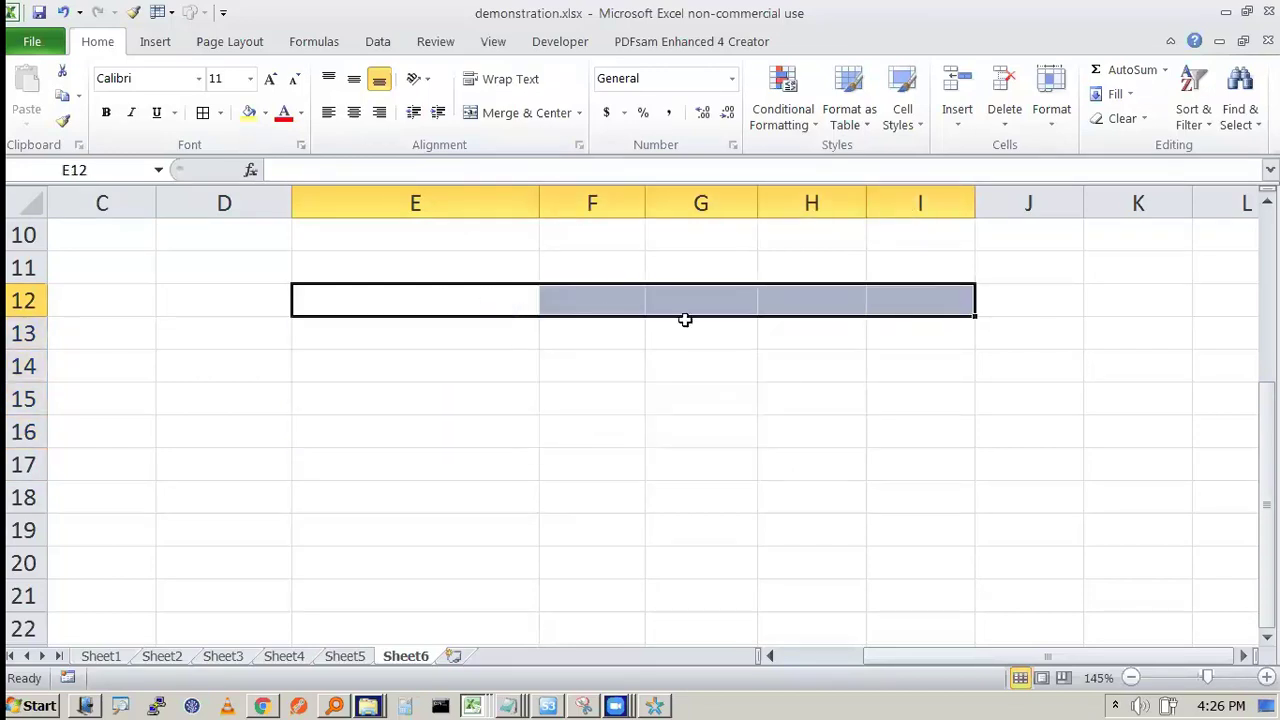
pyautogui.click(722, 368)
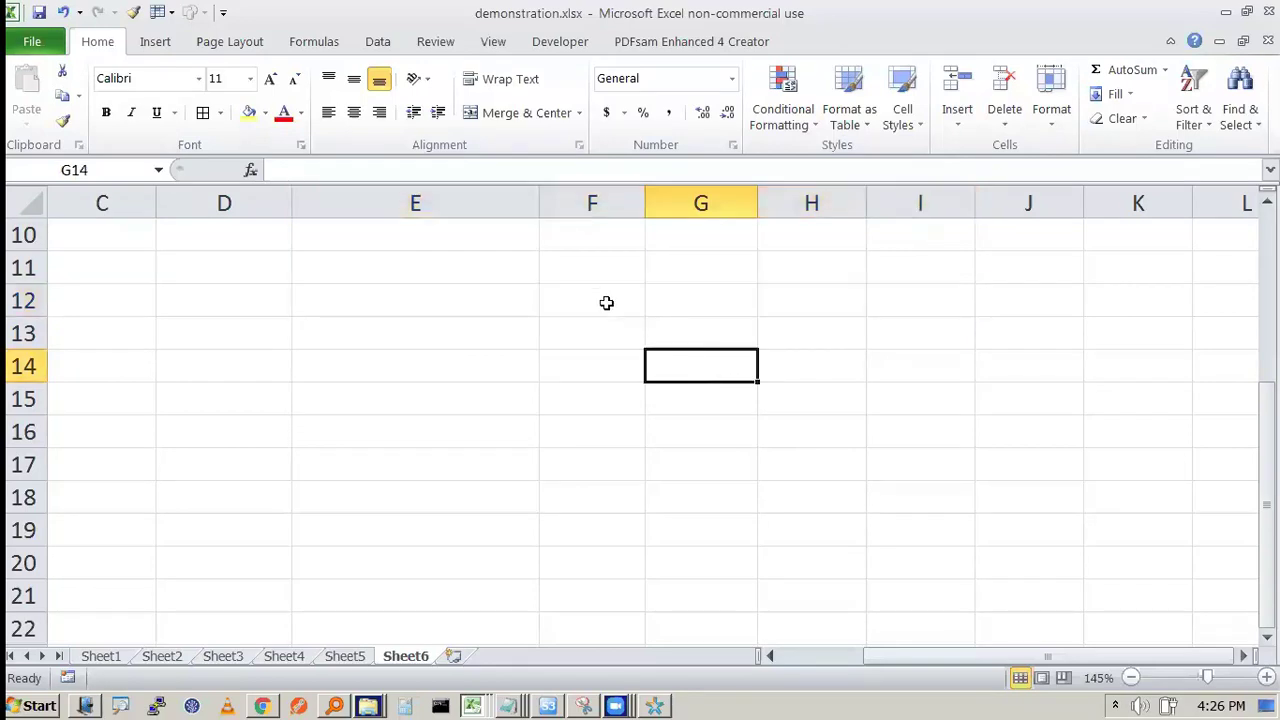
# Step: Go back to the runs table and select the existing cumulative results in E4:E8 for review
pyautogui.scroll(3, 600, 300)
pyautogui.click(804, 352)
pyautogui.click(522, 330)
pyautogui.moveTo(522, 330); pyautogui.dragTo(500, 477)
pyautogui.click(928, 464)
pyautogui.moveTo(474, 336); pyautogui.dragTo(466, 447)
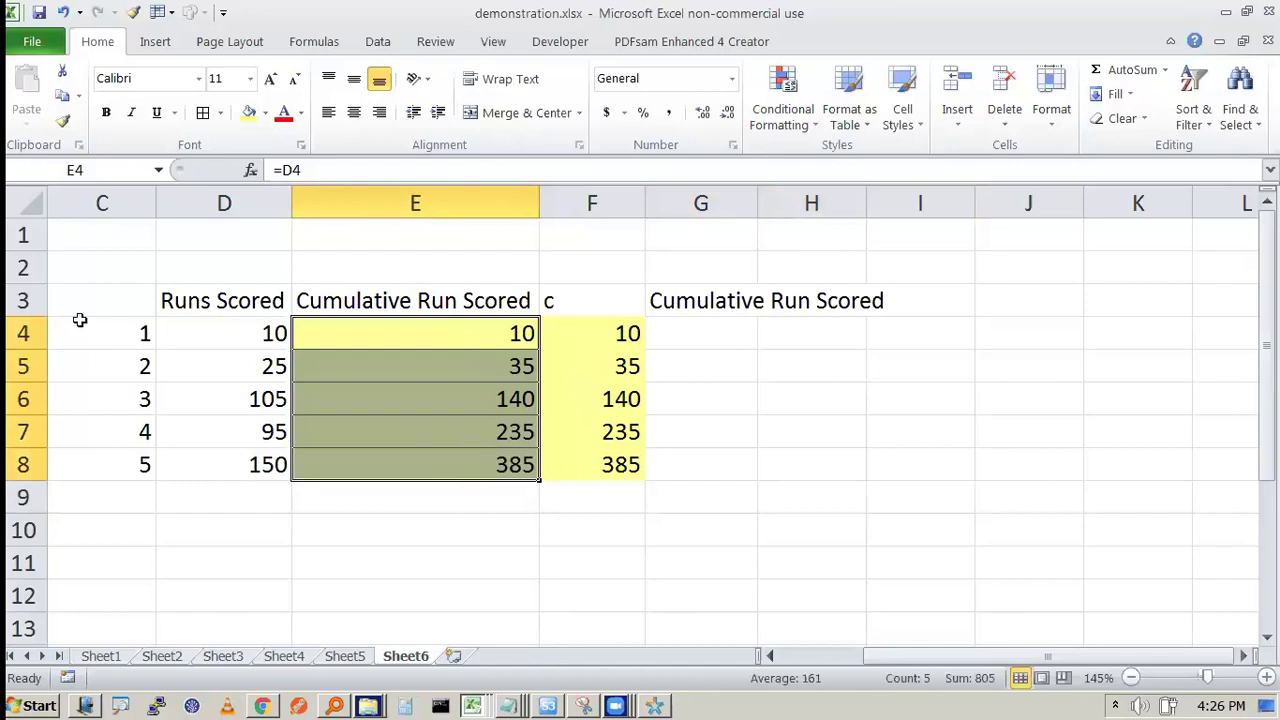
# Step: Select cell G4 and widen column G to about the width of its Cumulative Run Scored heading
pyautogui.click(790, 427)
pyautogui.click(731, 329)
pyautogui.moveTo(757, 204); pyautogui.dragTo(866, 195)
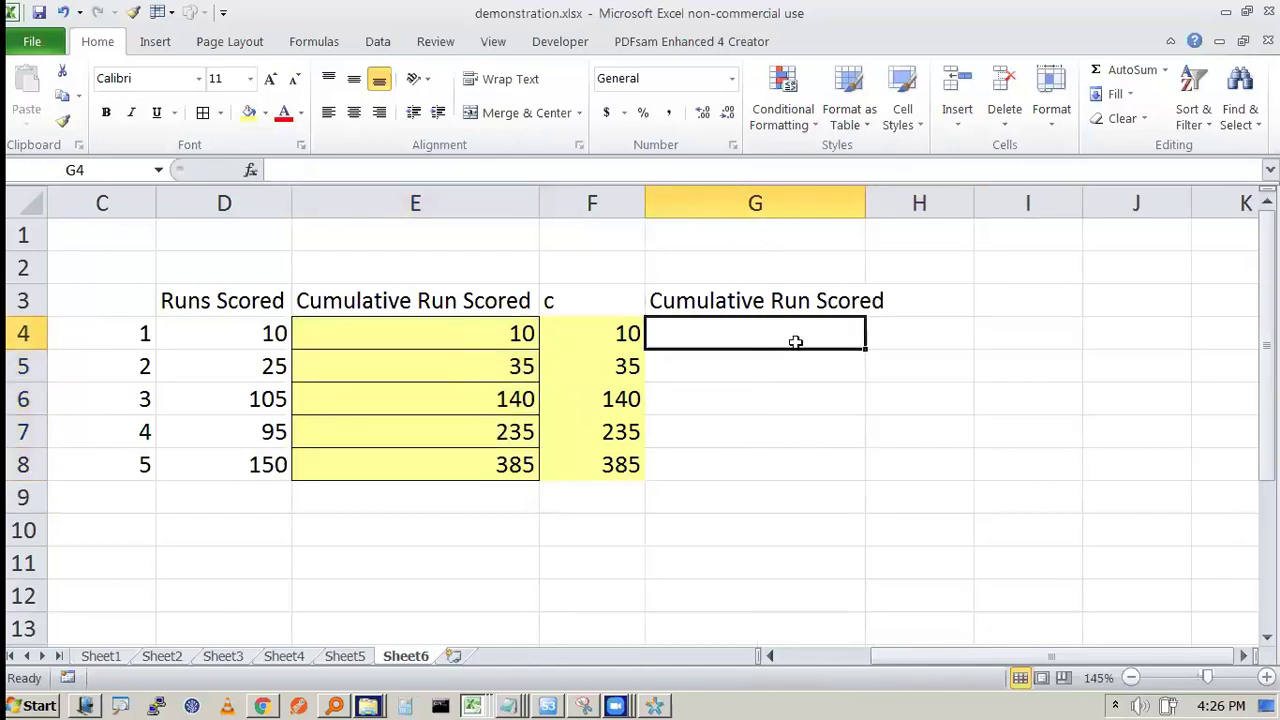
# Step: Start a SUM formula in G4, mark its fill direction and circle the Runs Scored values in red, and clear the annotations
pyautogui.write('=sum(')
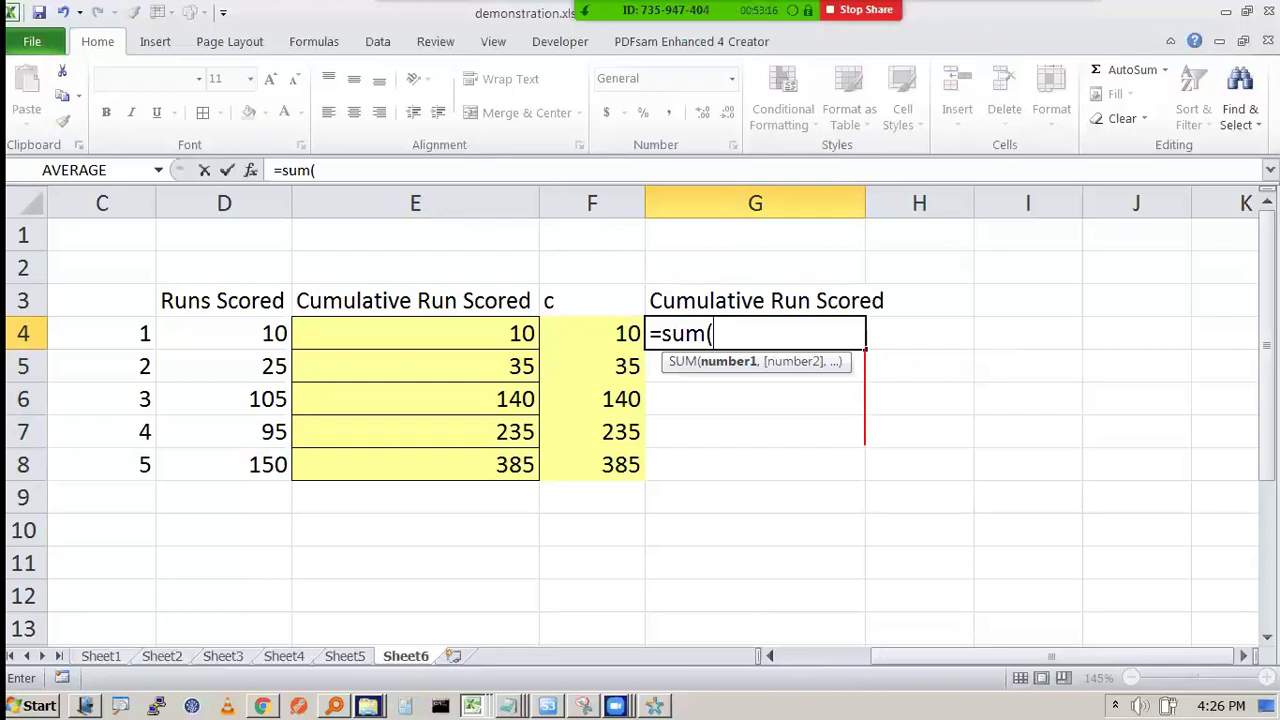
pyautogui.moveTo(845, 465); pyautogui.dragTo(880, 468)
pyautogui.moveTo(262, 310)
pyautogui.mouseDown()
pyautogui.moveTo(300, 342)
pyautogui.moveTo(300, 376)
pyautogui.moveTo(240, 416)
pyautogui.moveTo(256, 388)
pyautogui.moveTo(258, 448)
pyautogui.moveTo(300, 455)
pyautogui.mouseUp()
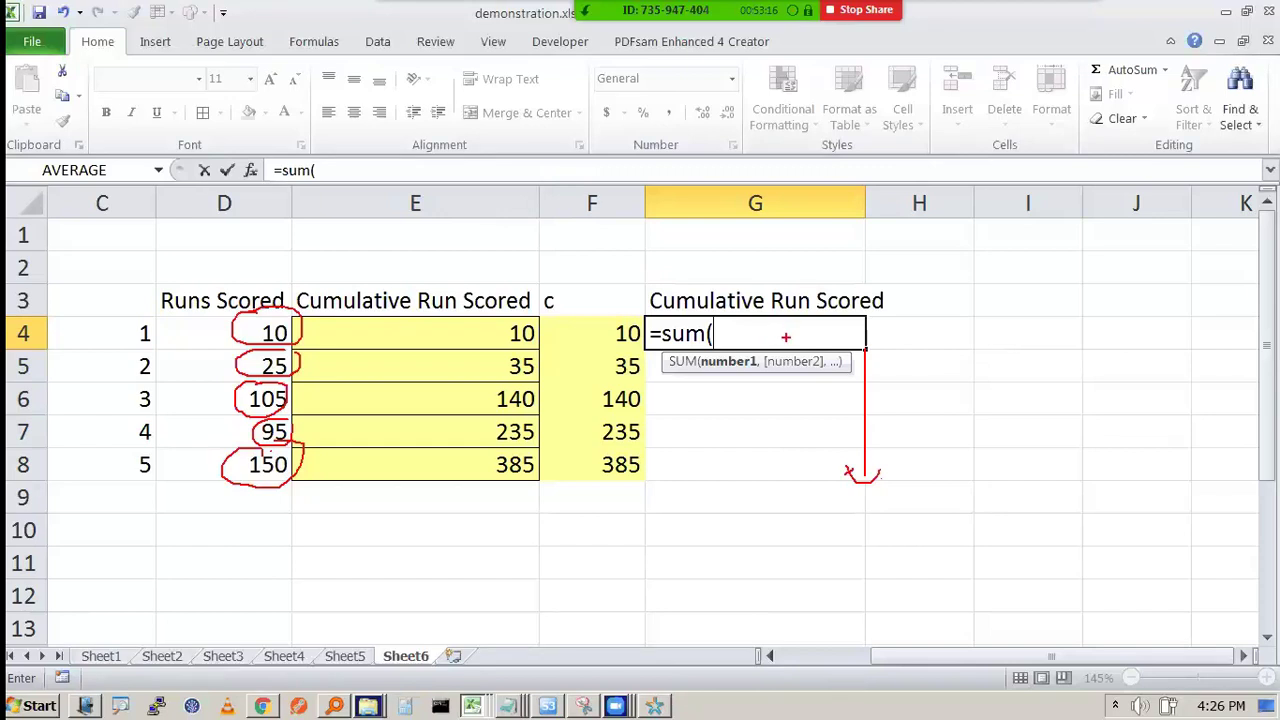
pyautogui.press('Escape')
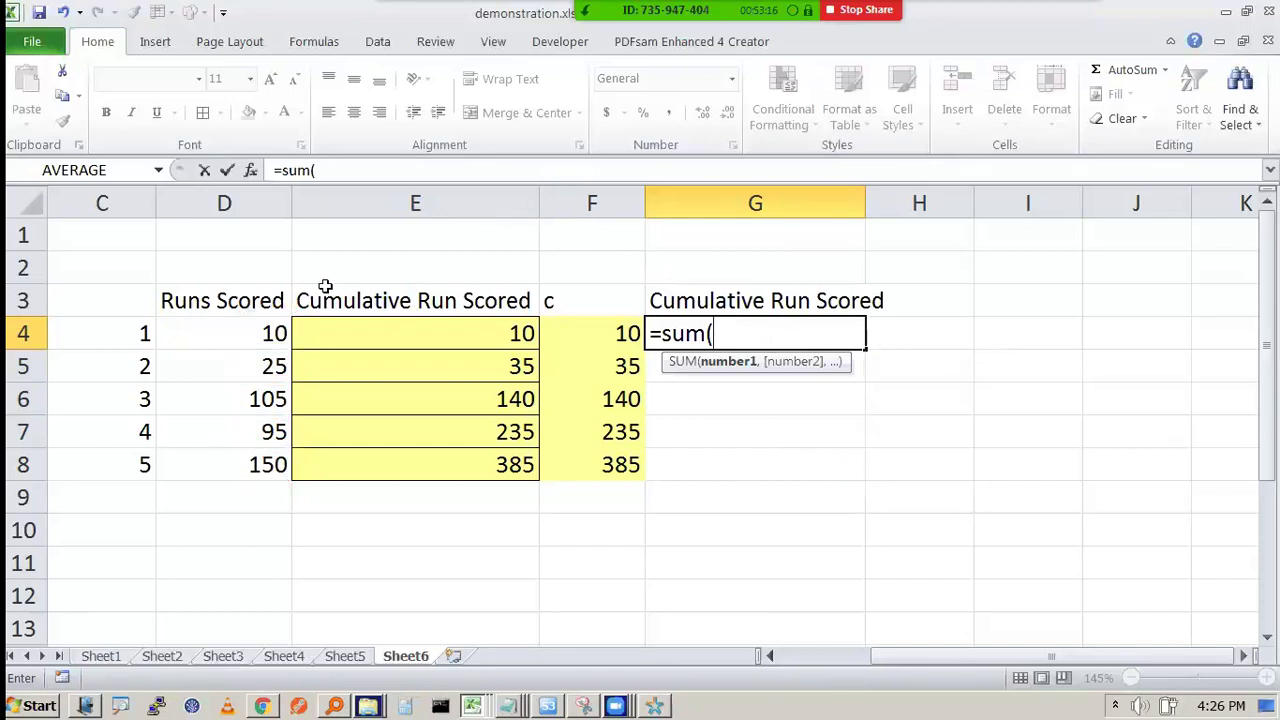
# Step: Try the range D4:D4 in G4's SUM formula, mark the range and cell D4 in red, and abandon the entry
pyautogui.click(264, 323)
pyautogui.press('F8')
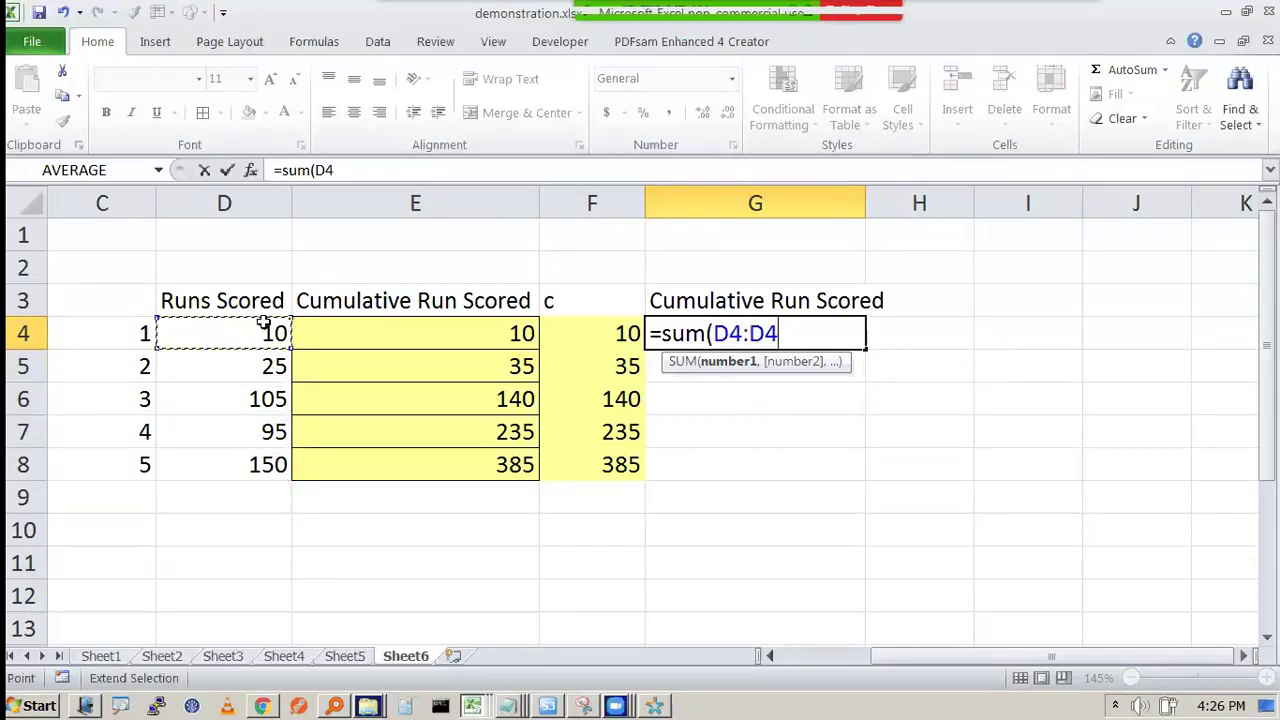
pyautogui.write(')')
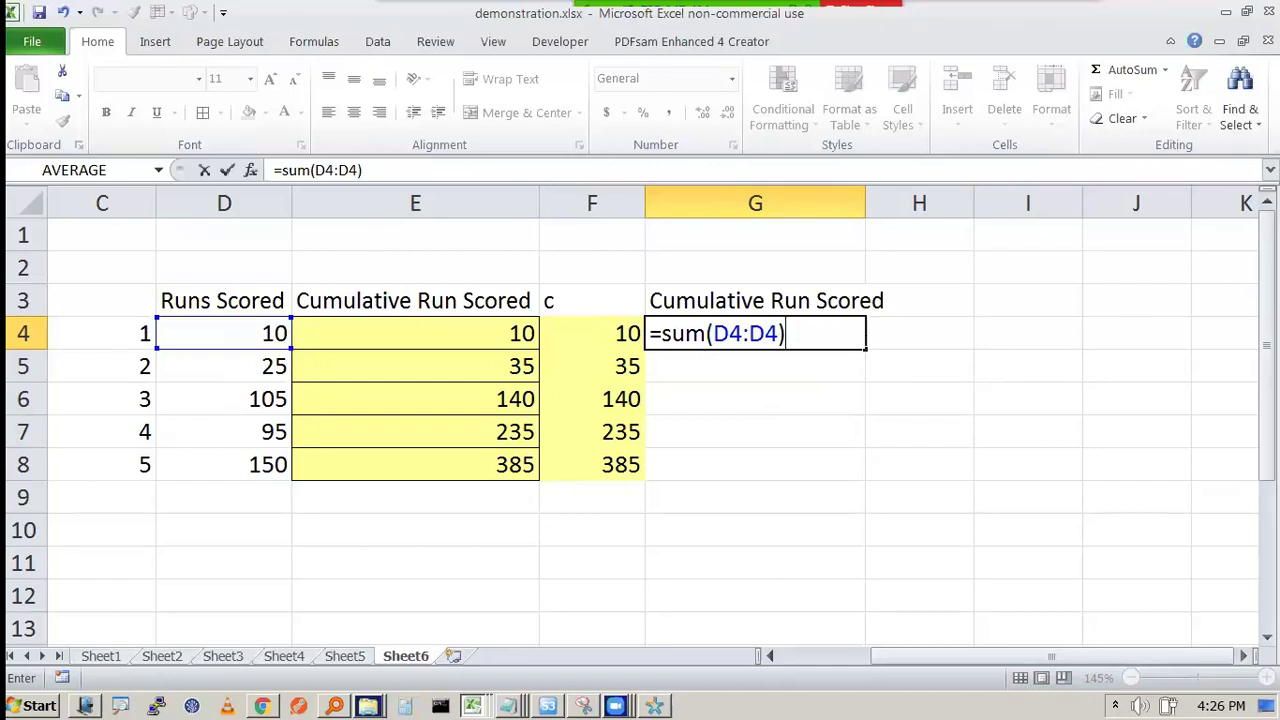
pyautogui.moveTo(720, 343); pyautogui.dragTo(786, 340)
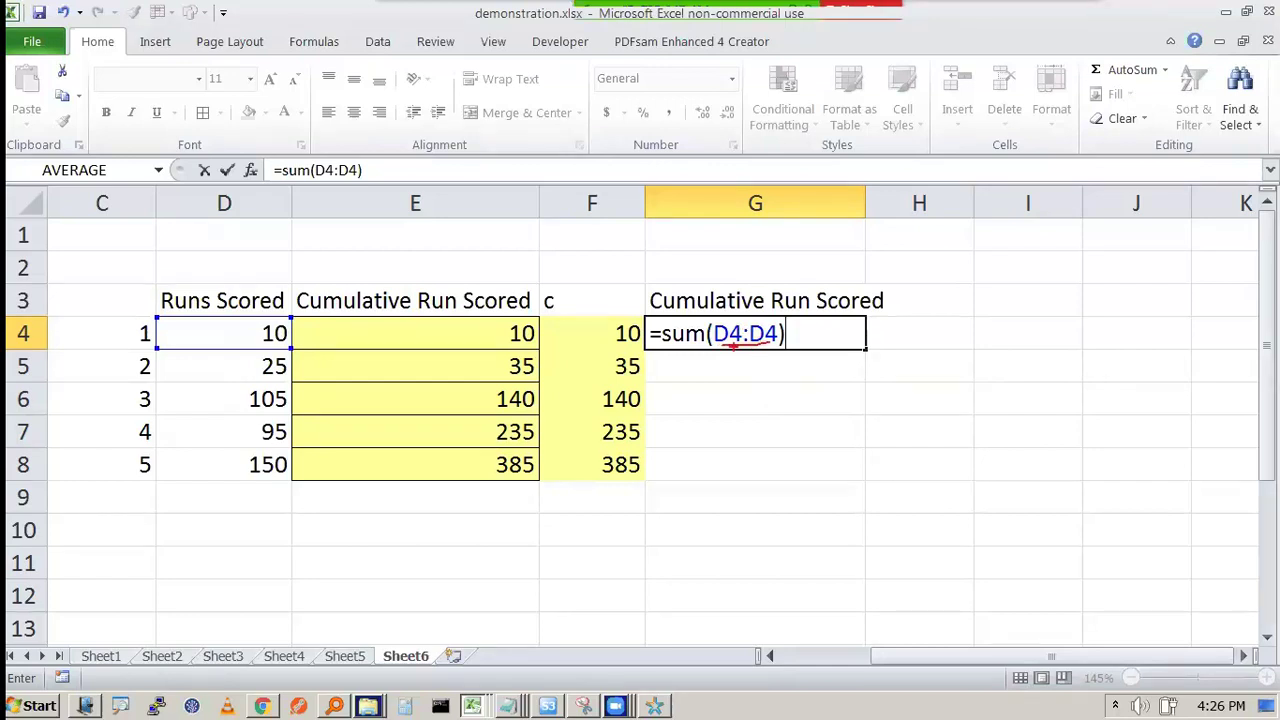
pyautogui.moveTo(266, 314)
pyautogui.mouseDown()
pyautogui.moveTo(234, 328)
pyautogui.moveTo(291, 320)
pyautogui.mouseUp()
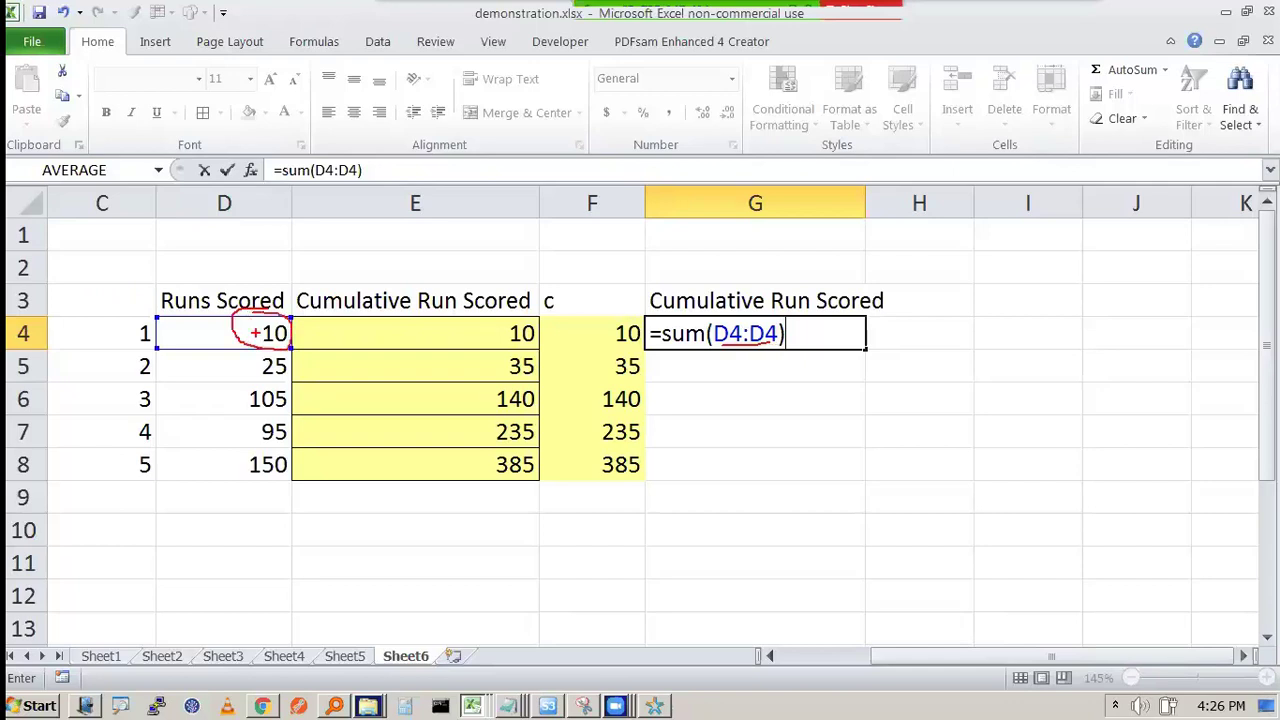
pyautogui.press('Escape')
pyautogui.moveTo(713, 333); pyautogui.dragTo(779, 334)
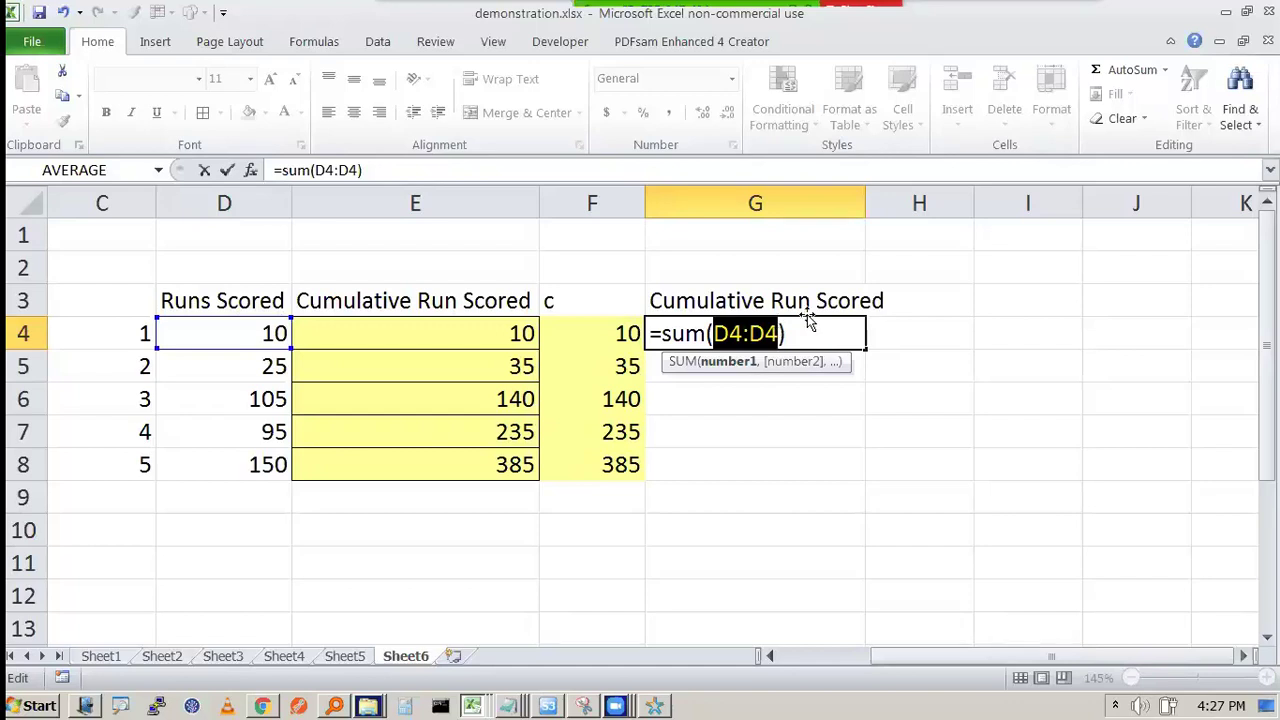
pyautogui.press('Escape')
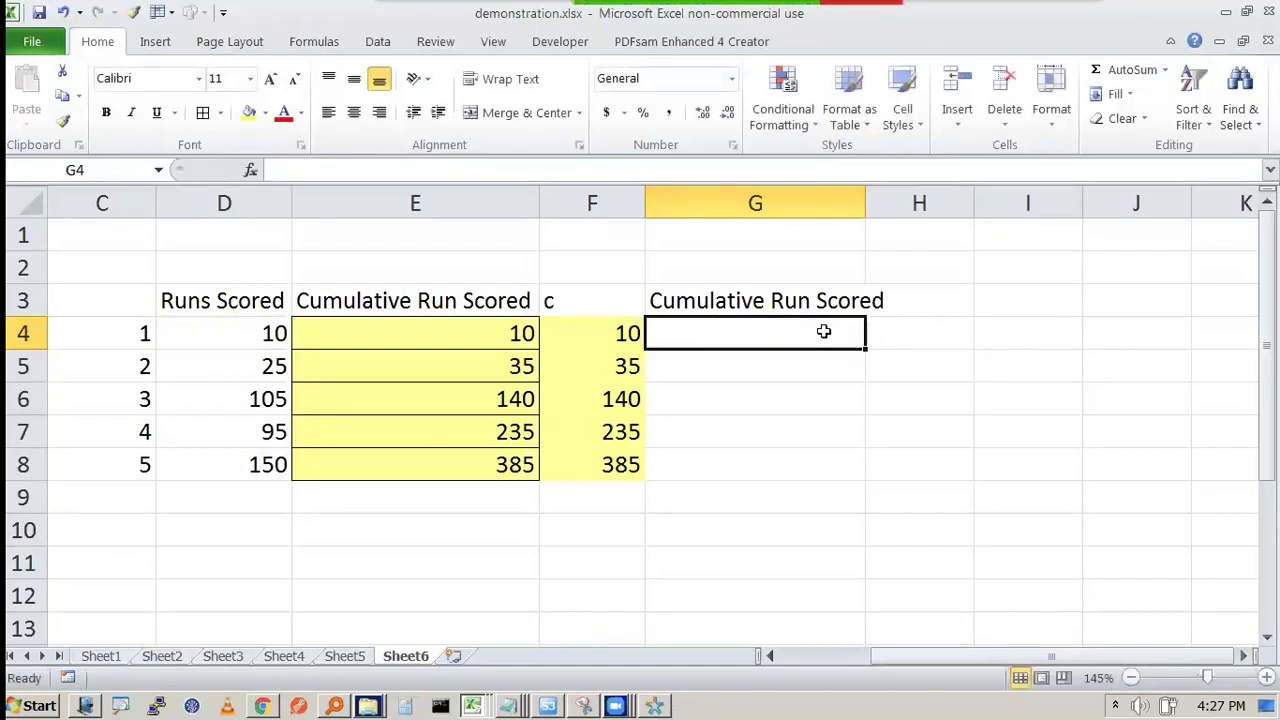
# Step: Enter =SUM(D4:D4) in G4 as the first cumulative run formula
pyautogui.write('=sum(')
pyautogui.press('Left')
pyautogui.press('Left')
pyautogui.press('Left')
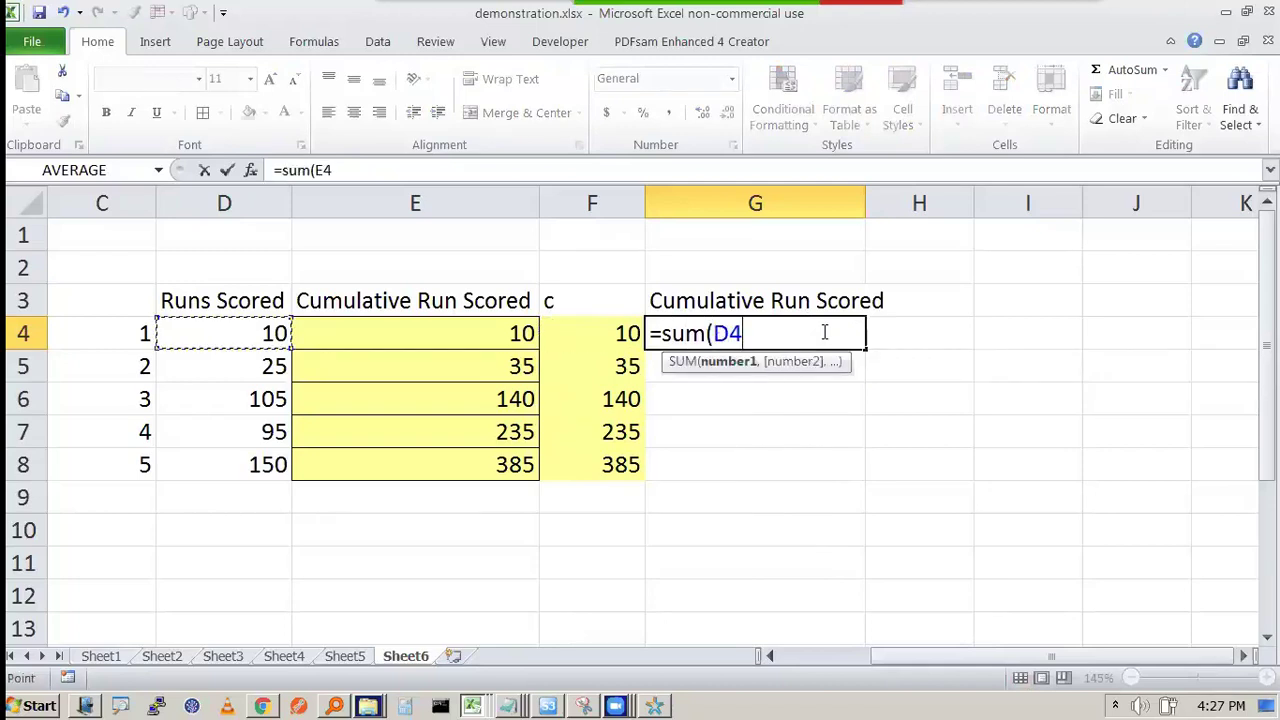
pyautogui.write(':D4)')
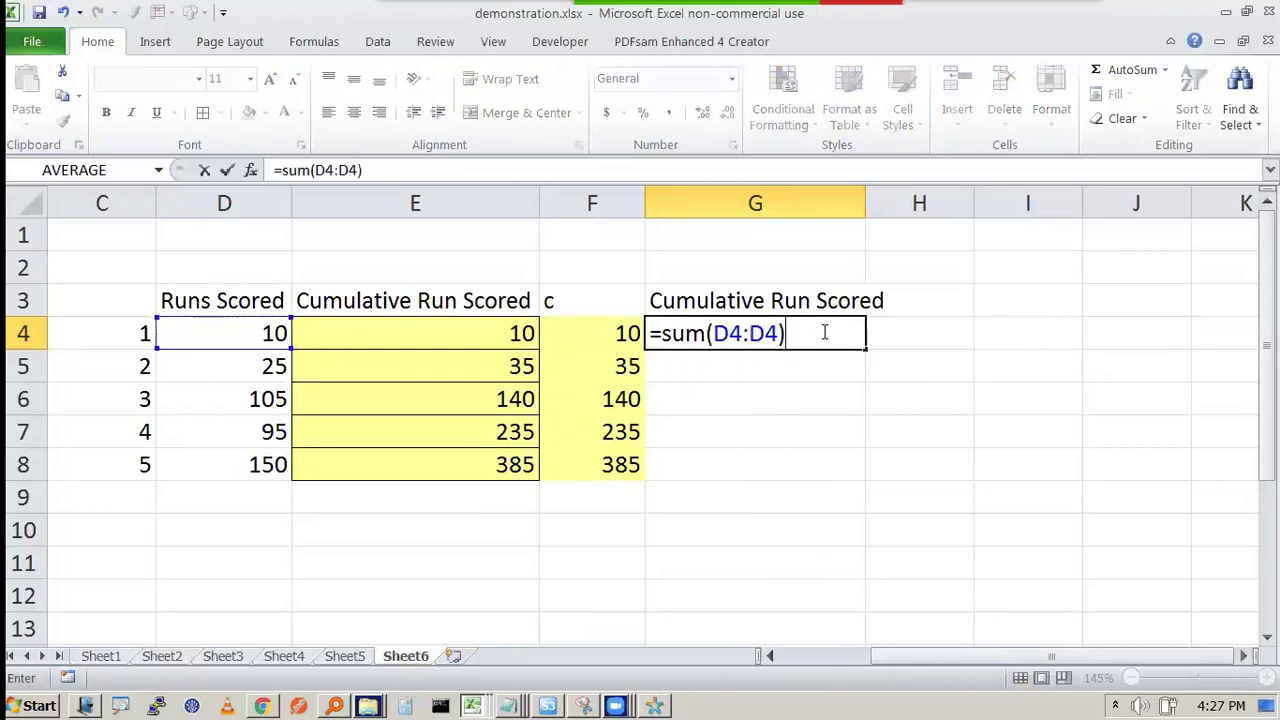
pyautogui.press('Return')
# Step: Enter =SUM(D4:D5) in G5 to add up the runs of the first two rows
pyautogui.write('=sum(')
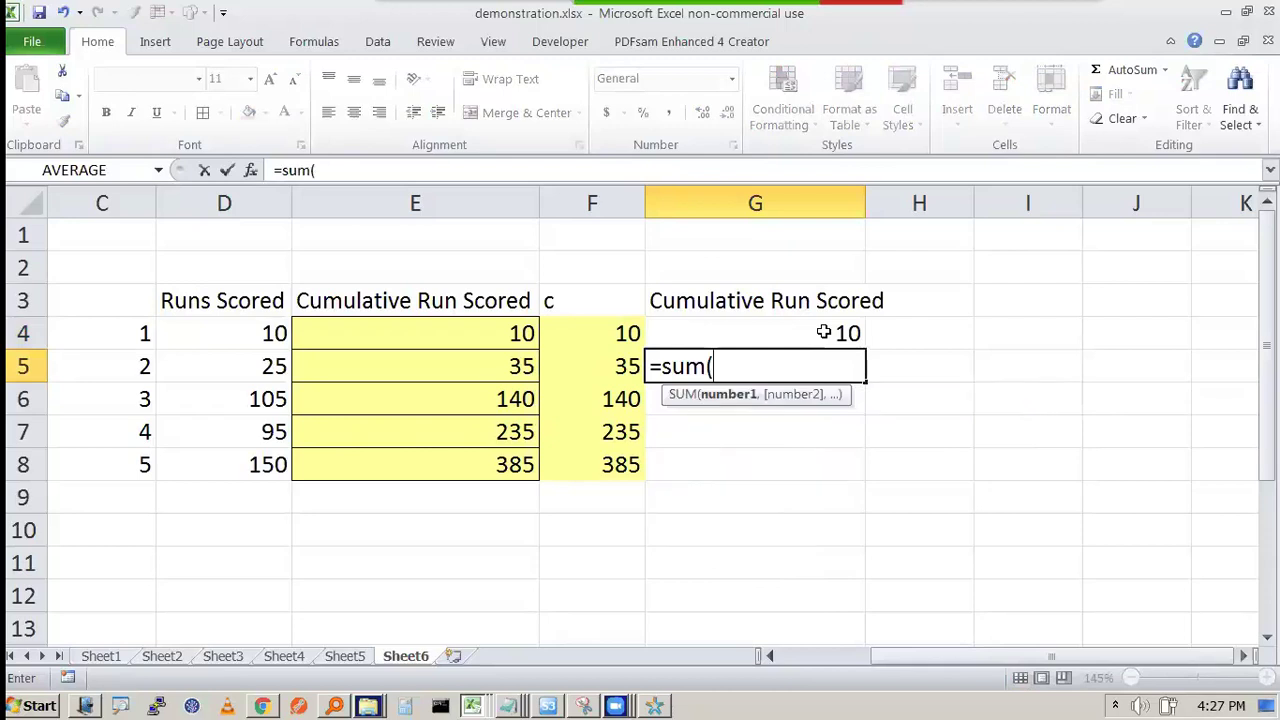
pyautogui.press('Up')
pyautogui.press('Left')
pyautogui.press('Left')
pyautogui.press('Left')
pyautogui.hotkey('shift', 'Down')
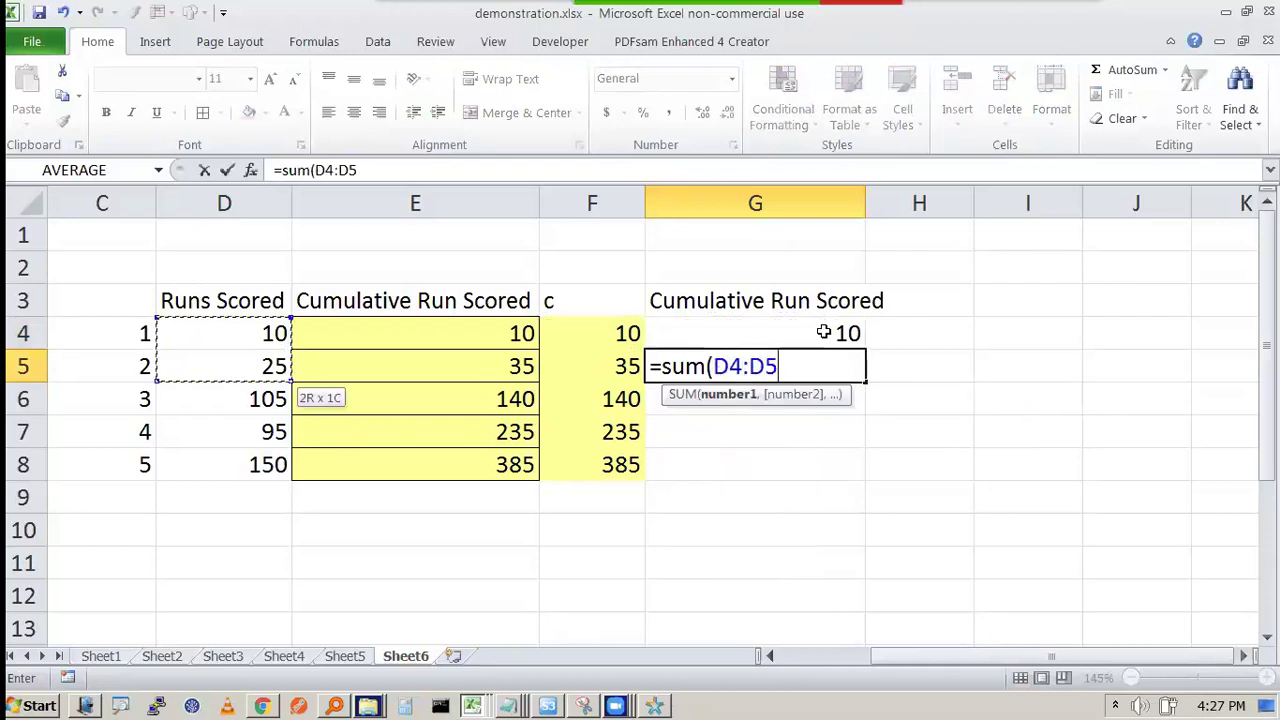
pyautogui.write(')')
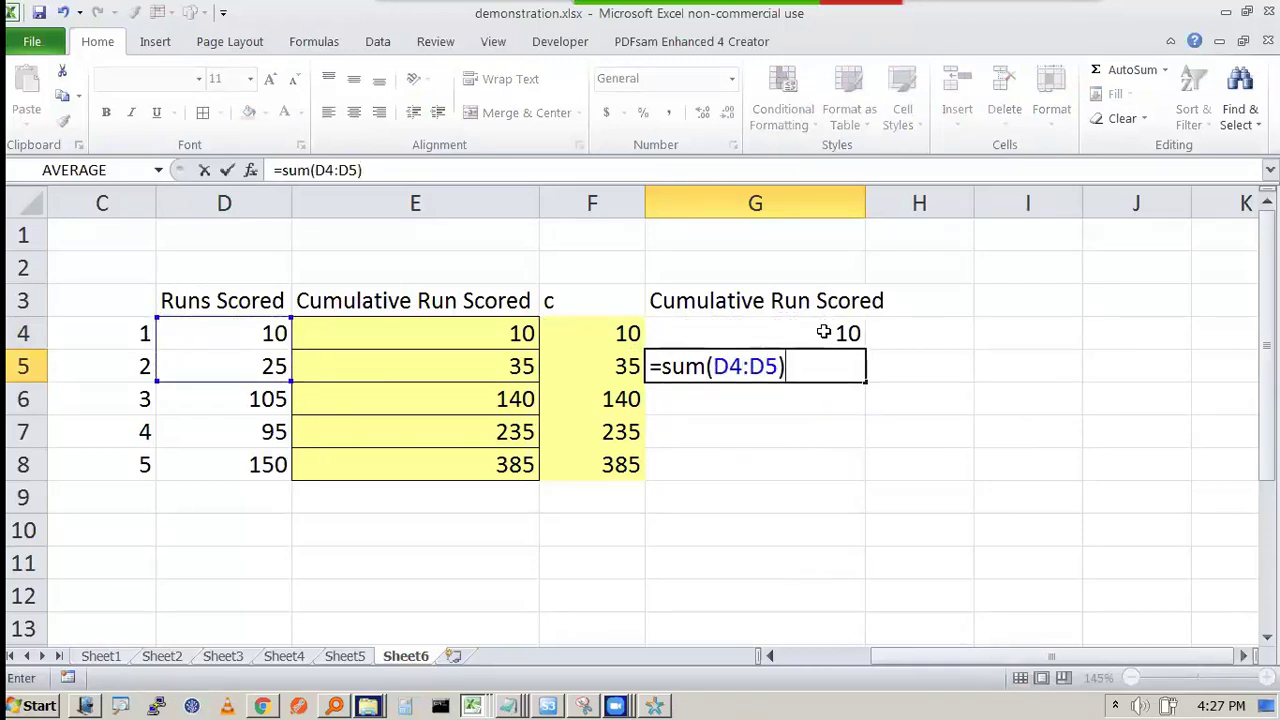
pyautogui.press('Return')
# Step: Enter =SUM(D4:D6) in G6 to add up the runs of the first three rows
pyautogui.write('=sum(')
pyautogui.press('Left')
pyautogui.press('Left')
pyautogui.press('Left')
pyautogui.press('Up')
pyautogui.press('Up')
pyautogui.hotkey('shift', 'Down')
pyautogui.hotkey('shift', 'Down')
pyautogui.write(')')
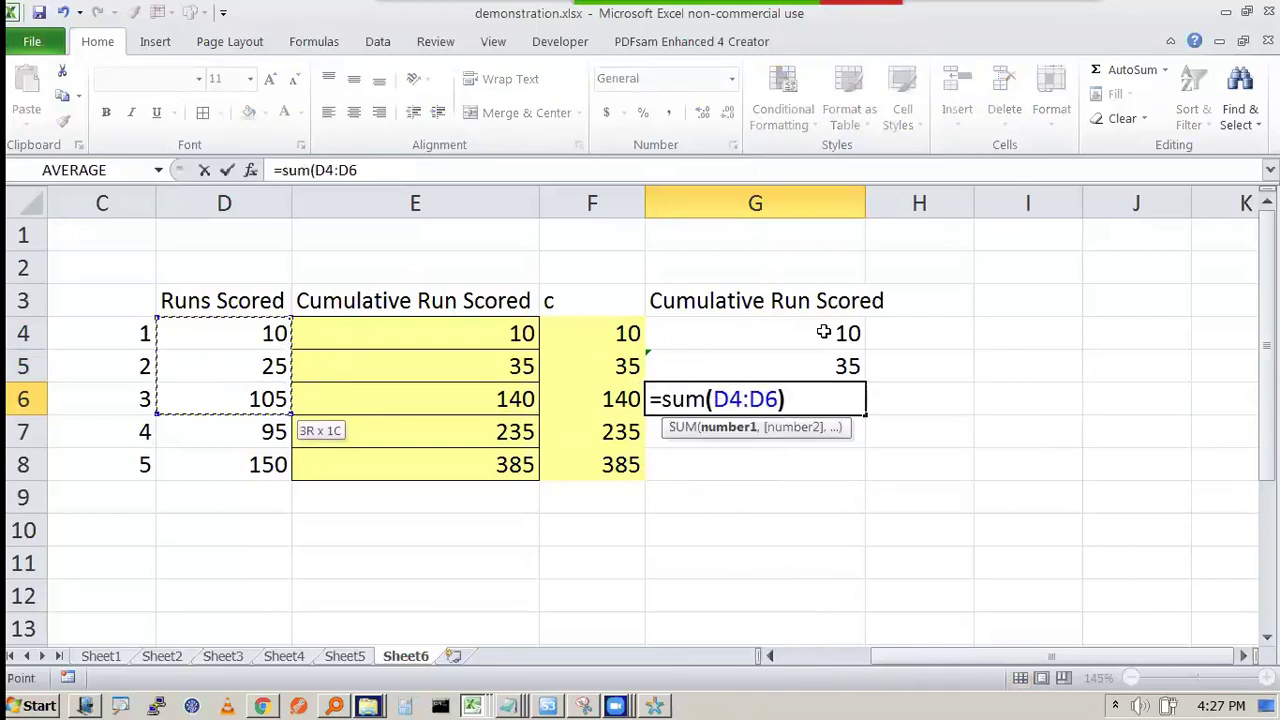
pyautogui.press('Return')
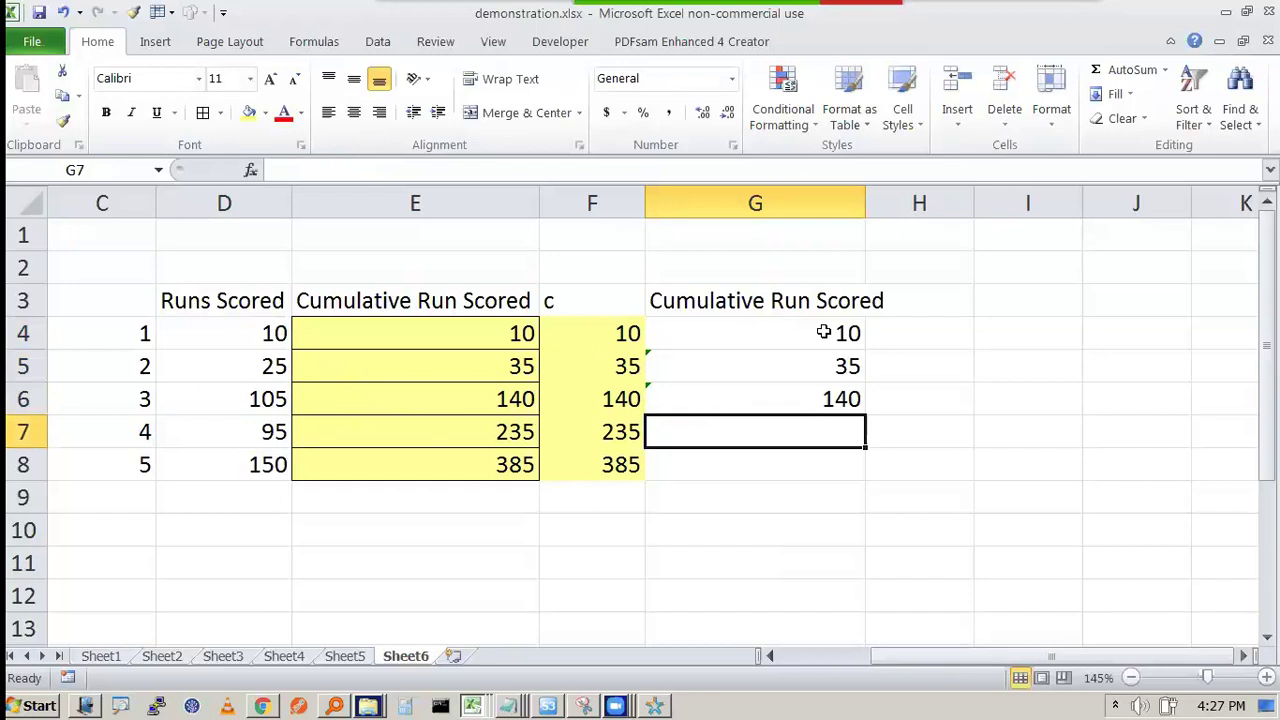
# Step: Enter =SUM(D4:D7) in G7 to add up the runs of the first four rows
pyautogui.write('=sum(')
pyautogui.press('Left')
pyautogui.press('Left')
pyautogui.press('Up')
pyautogui.press('Up')
pyautogui.press('Up')
pyautogui.hotkey('shift', 'Down')
pyautogui.hotkey('shift', 'Down')
pyautogui.hotkey('shift', 'Down')
pyautogui.write(')')
pyautogui.press('Return')
# Step: Enter =SUM(D4:D8) in G8 to add up the runs of all five rows
pyautogui.write('=sum(')
pyautogui.press('Left')
pyautogui.press('Left')
pyautogui.press('Up')
pyautogui.press('Up')
pyautogui.press('Up')
pyautogui.press('Up')
pyautogui.hotkey('shift', 'Down')
pyautogui.hotkey('shift', 'Down')
pyautogui.hotkey('shift', 'Down')
pyautogui.hotkey('shift', 'Down')
pyautogui.write(')')
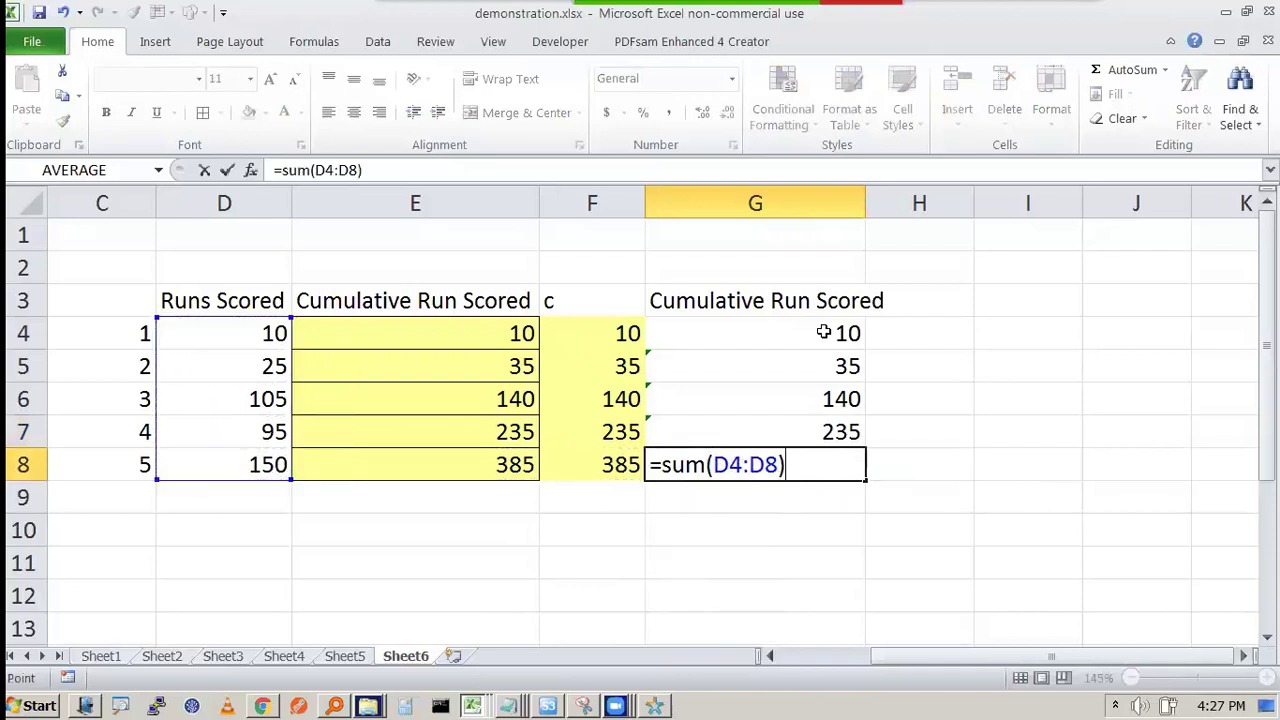
pyautogui.press('Return')
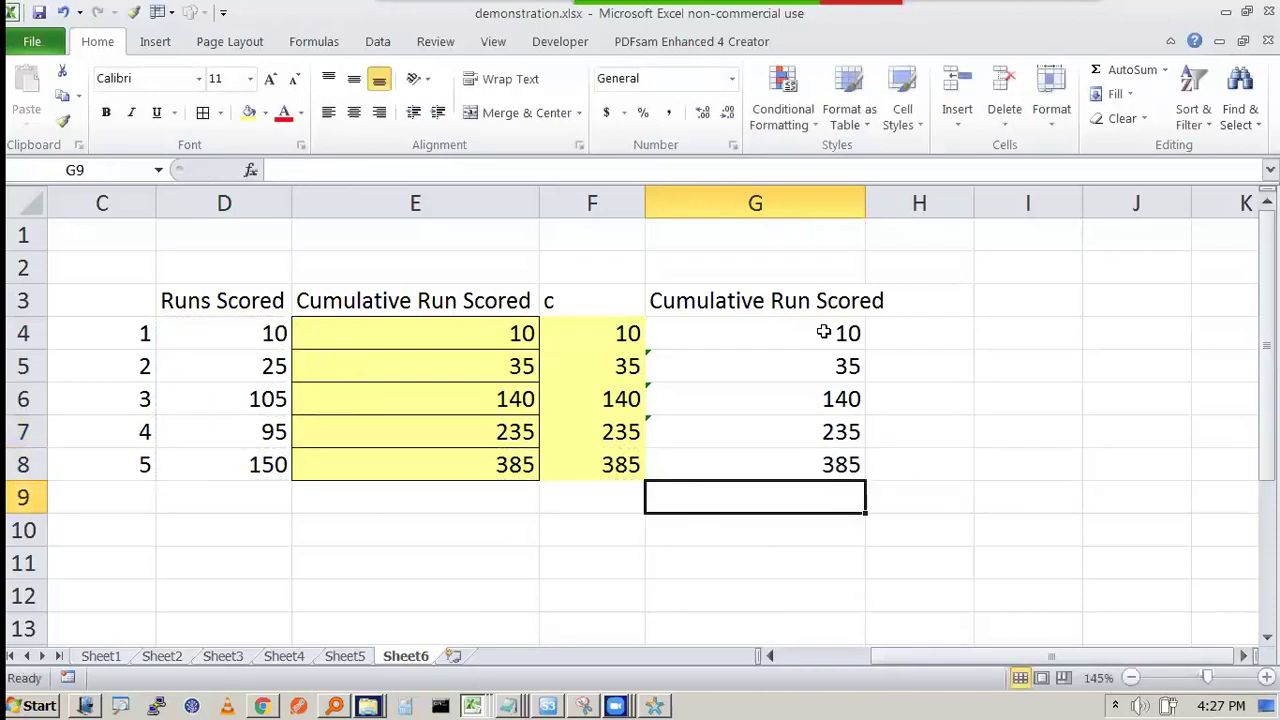
# Step: Check the formula in G5, and display the sheet's formulas instead of their values to review G4:G8
pyautogui.doubleClick(820, 371)
pyautogui.press('Escape')
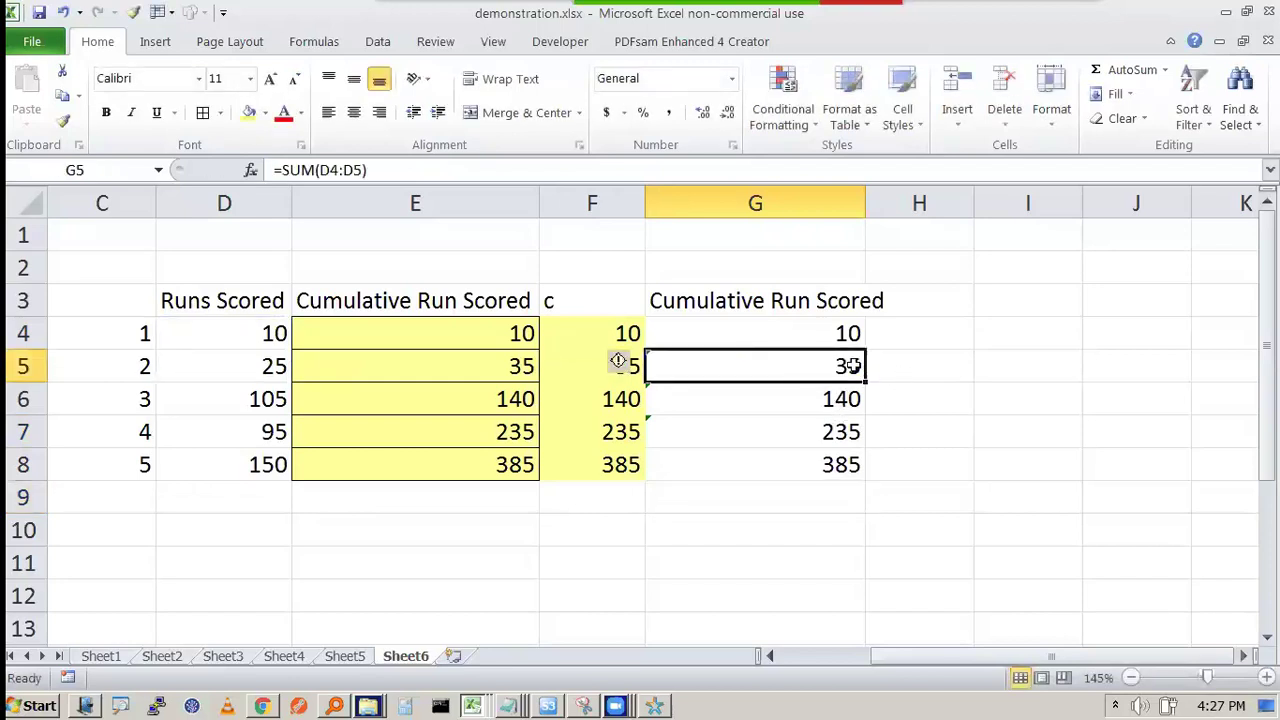
pyautogui.moveTo(806, 329); pyautogui.dragTo(796, 455)
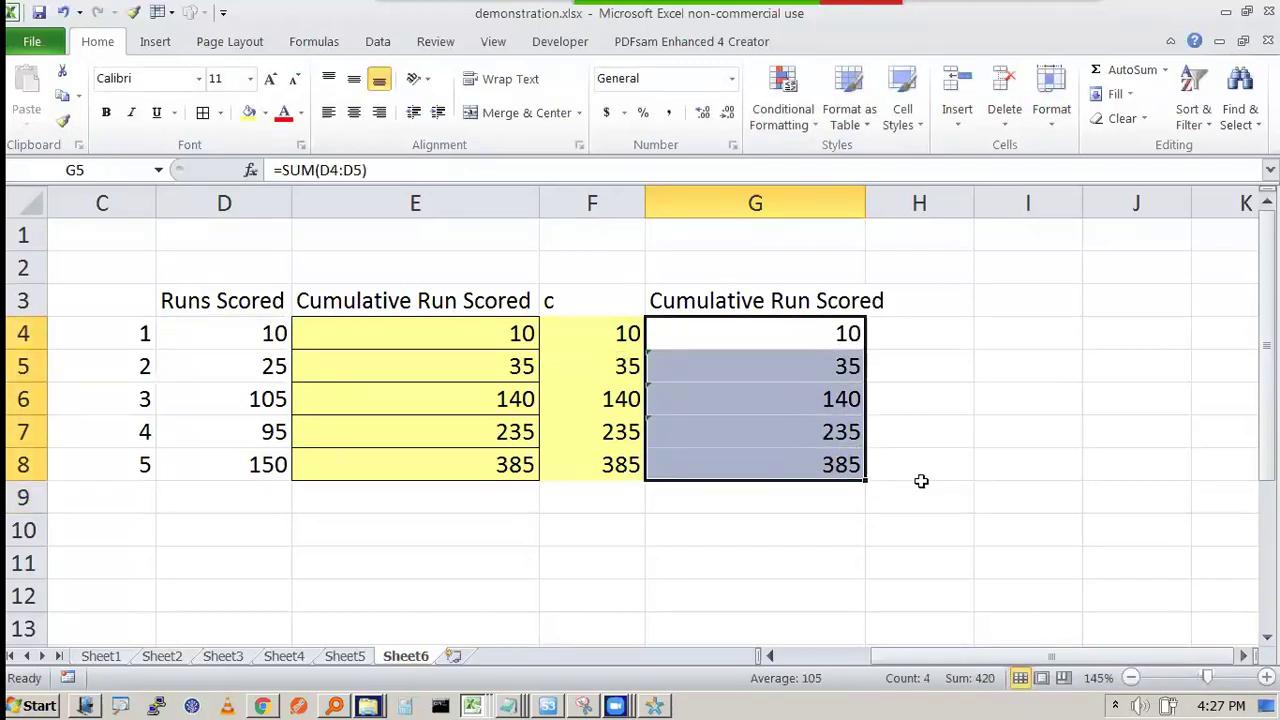
pyautogui.hotkey('ctrl', '`')
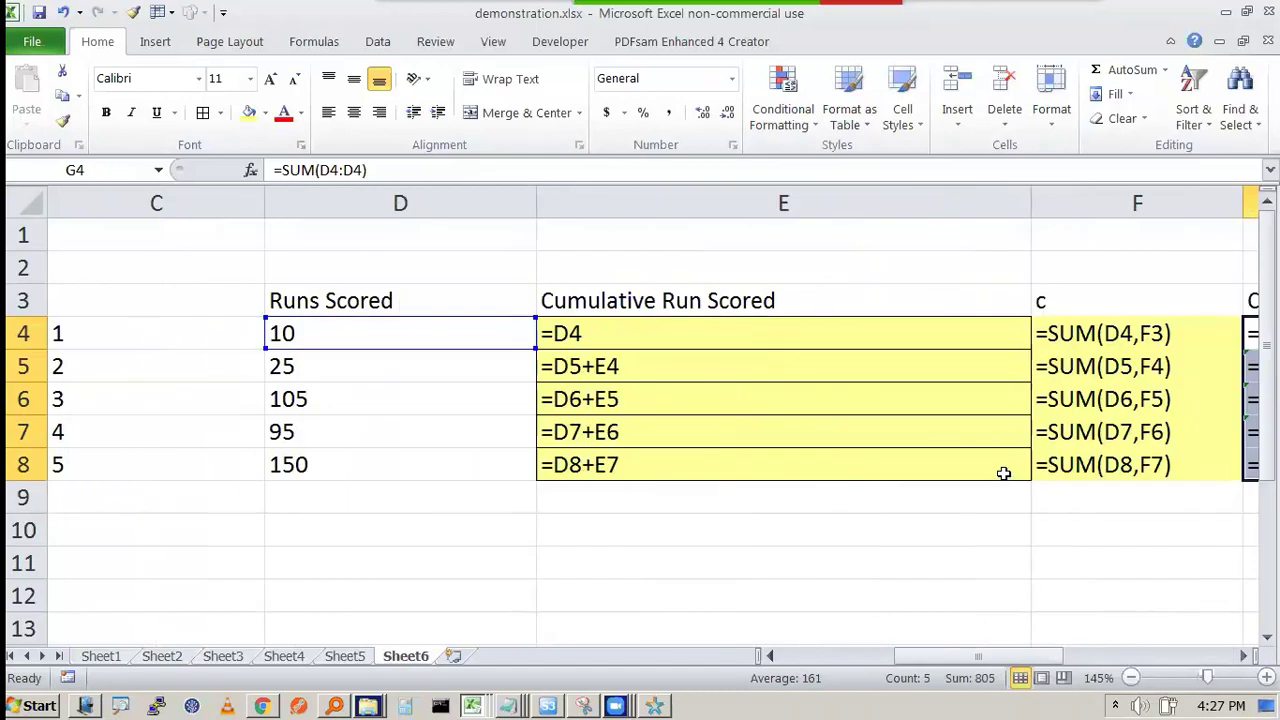
pyautogui.click(1080, 618)
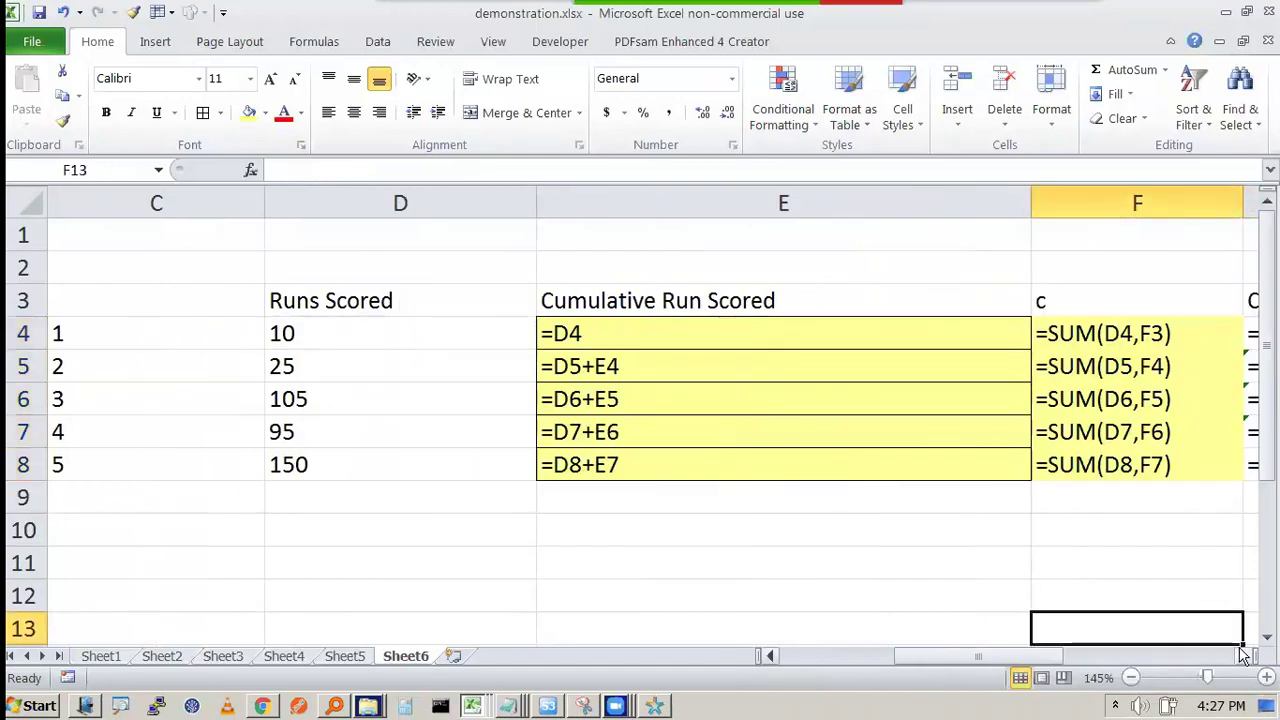
pyautogui.click(1243, 655)
pyautogui.moveTo(811, 203); pyautogui.dragTo(599, 203)
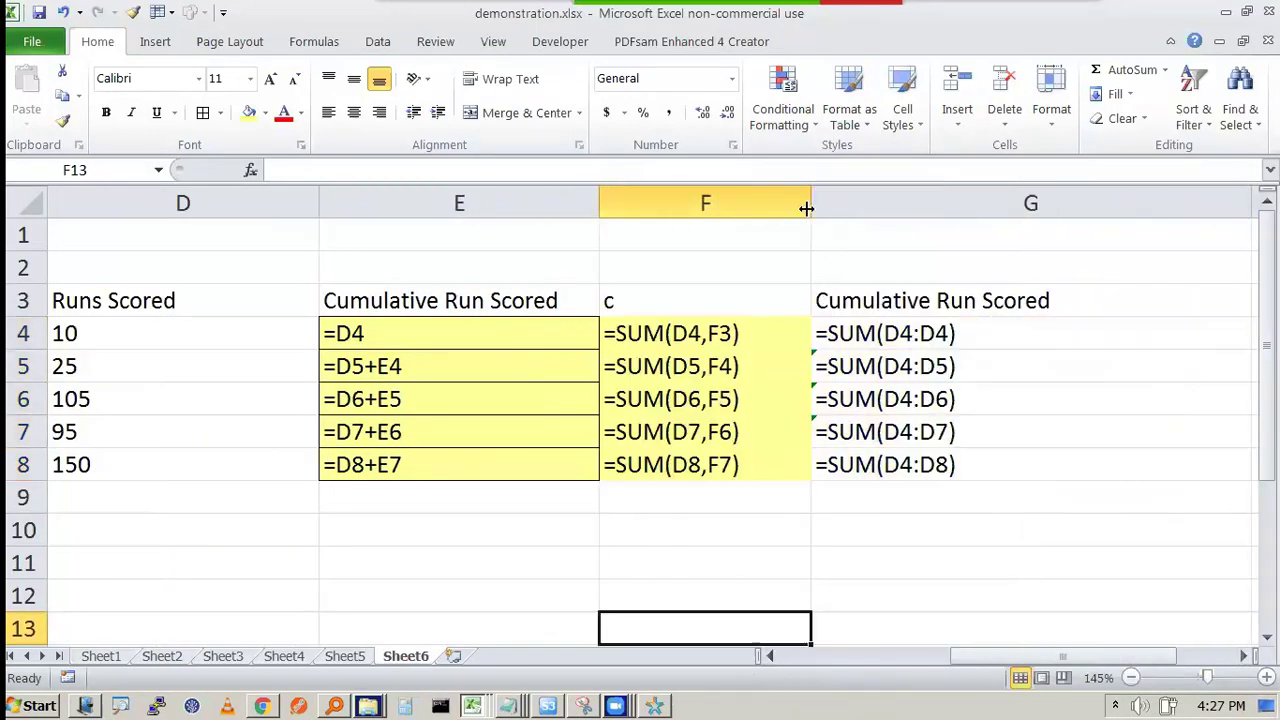
# Step: Underline the cell references in the G4:G8 formulas in red, draw arrows beside and down the column, and clear the annotations
pyautogui.click(1040, 358)
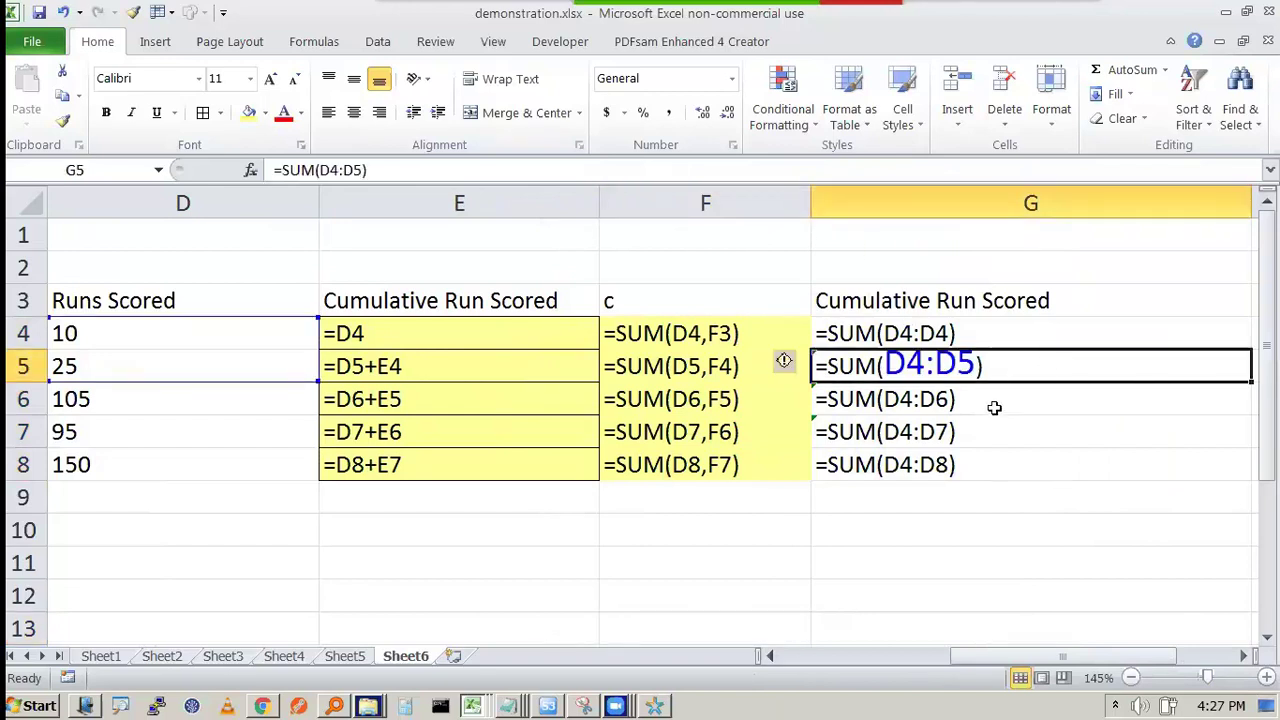
pyautogui.click(1026, 500)
pyautogui.moveTo(888, 350); pyautogui.dragTo(954, 346)
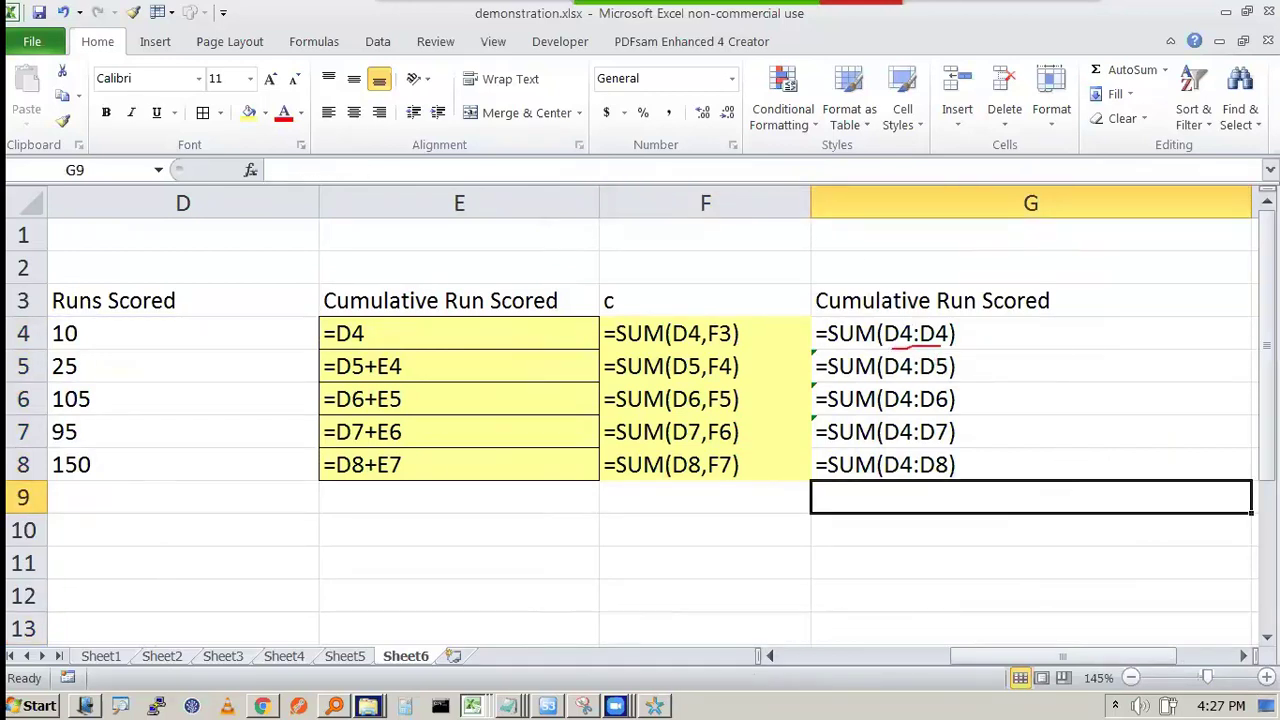
pyautogui.moveTo(890, 380); pyautogui.dragTo(955, 378)
pyautogui.moveTo(890, 412)
pyautogui.mouseDown()
pyautogui.moveTo(956, 411)
pyautogui.moveTo(950, 445)
pyautogui.mouseUp()
pyautogui.moveTo(968, 338)
pyautogui.mouseDown()
pyautogui.moveTo(1000, 333)
pyautogui.moveTo(1030, 460)
pyautogui.moveTo(987, 470)
pyautogui.mouseUp()
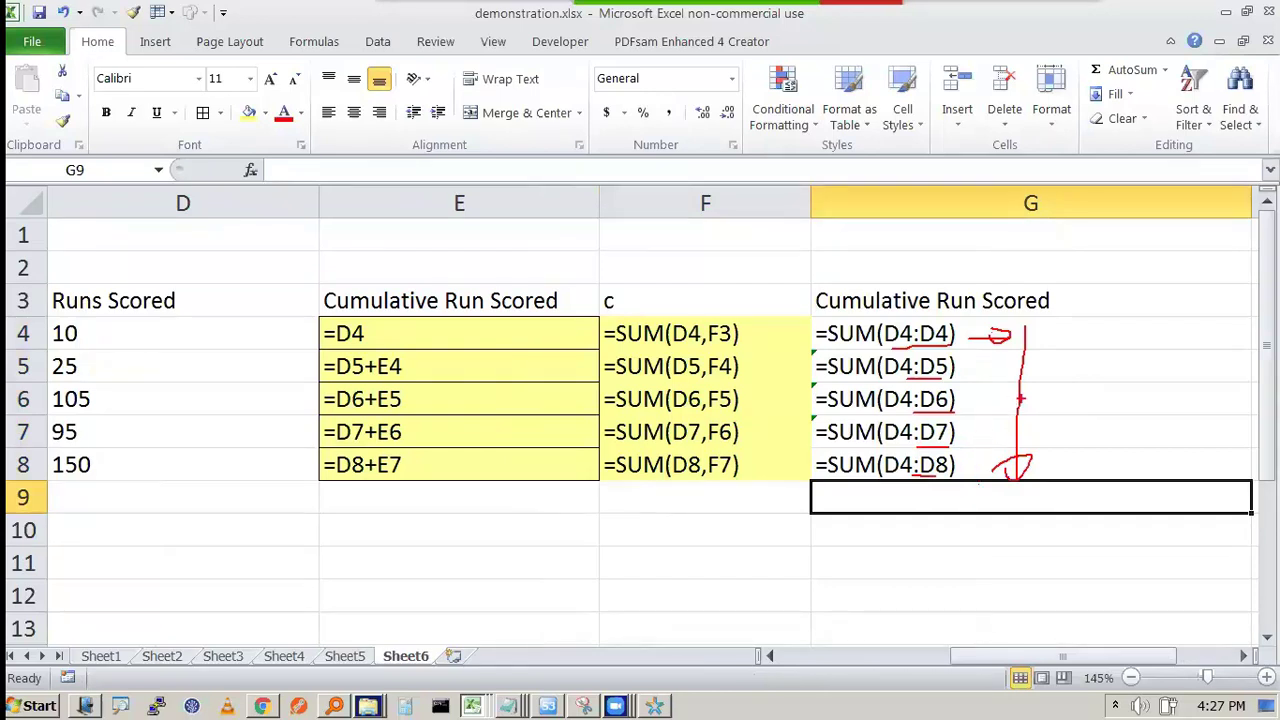
pyautogui.press('Escape')
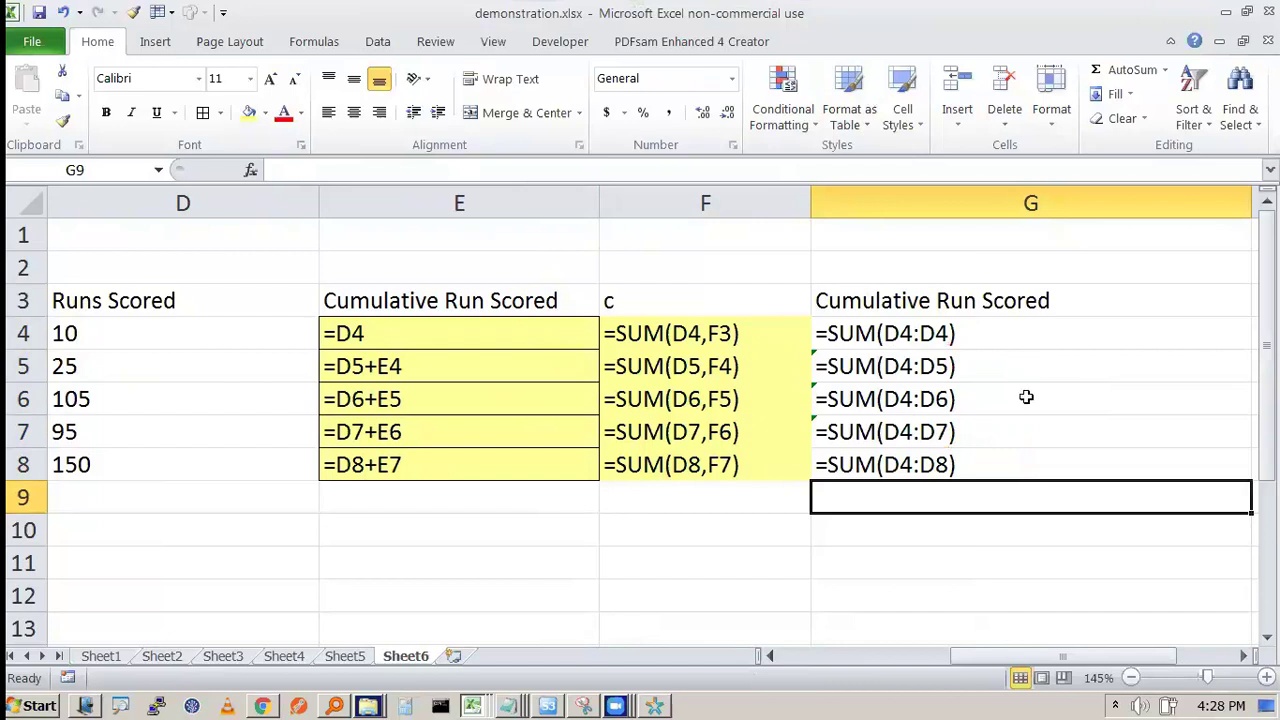
# Step: Inspect the range referenced by the SUM formula in G4, and move the selection to an empty cell below
pyautogui.click(1014, 330)
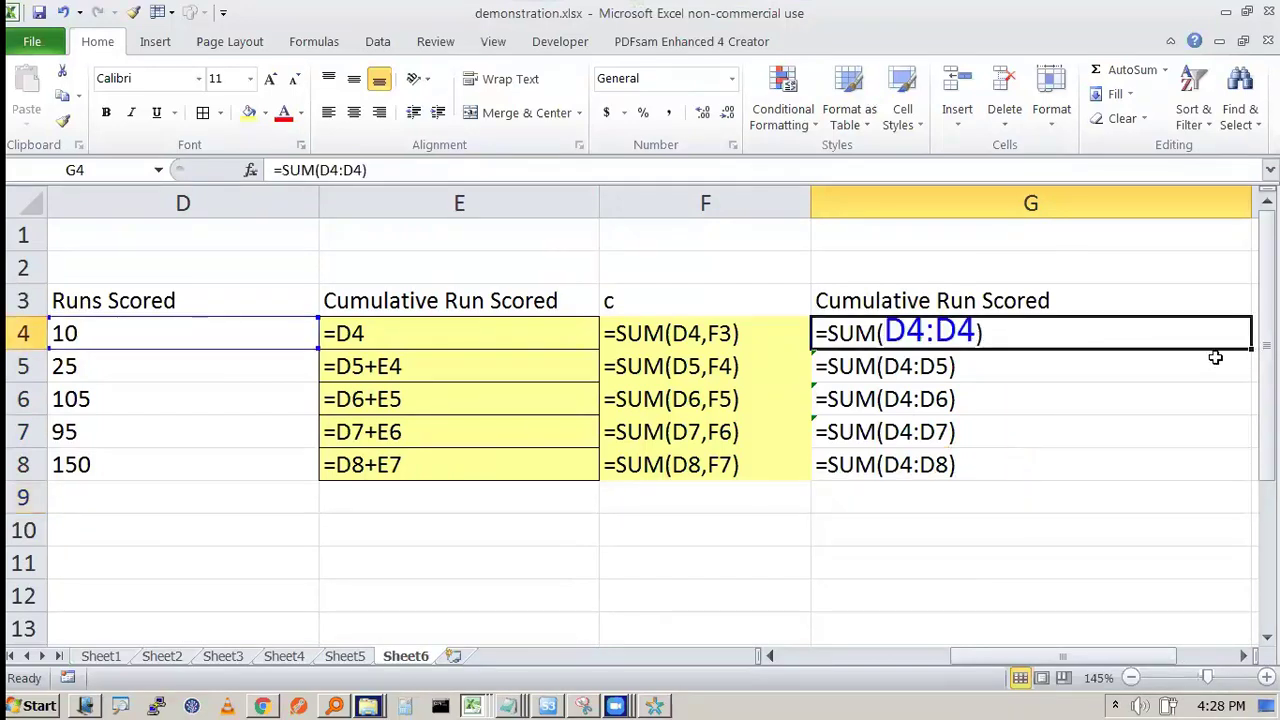
pyautogui.click(1058, 494)
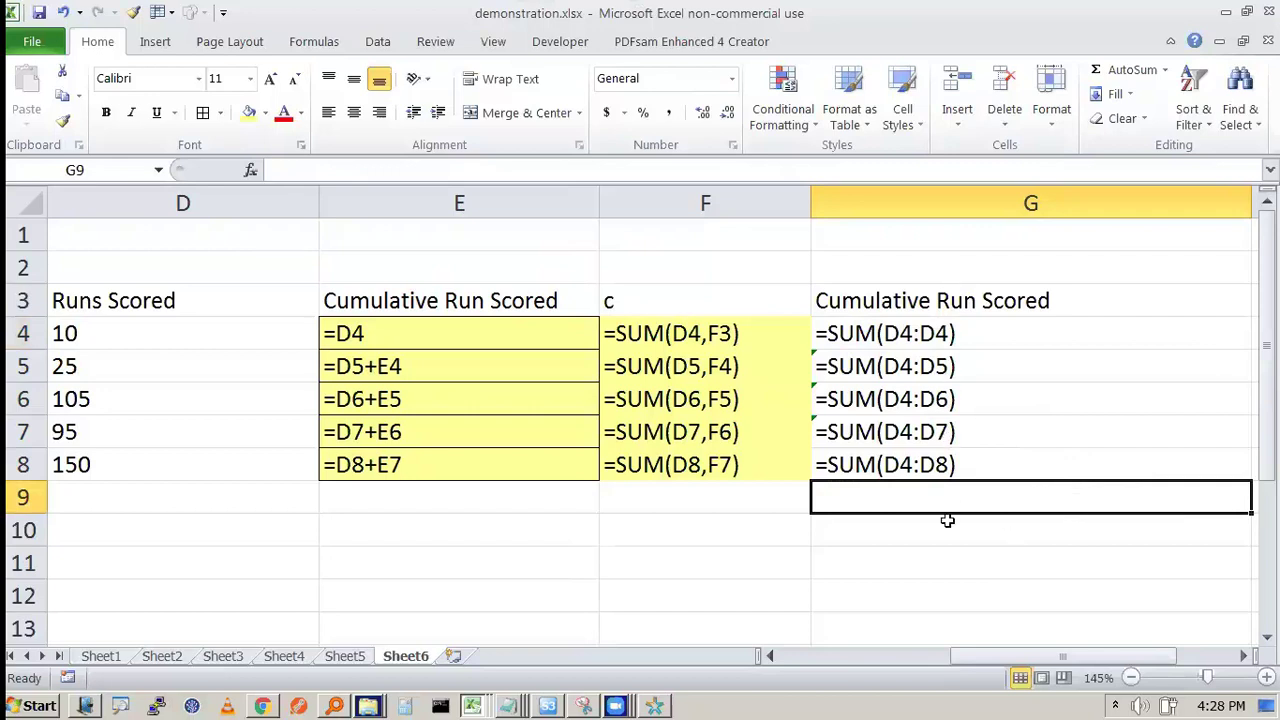
pyautogui.click(912, 566)
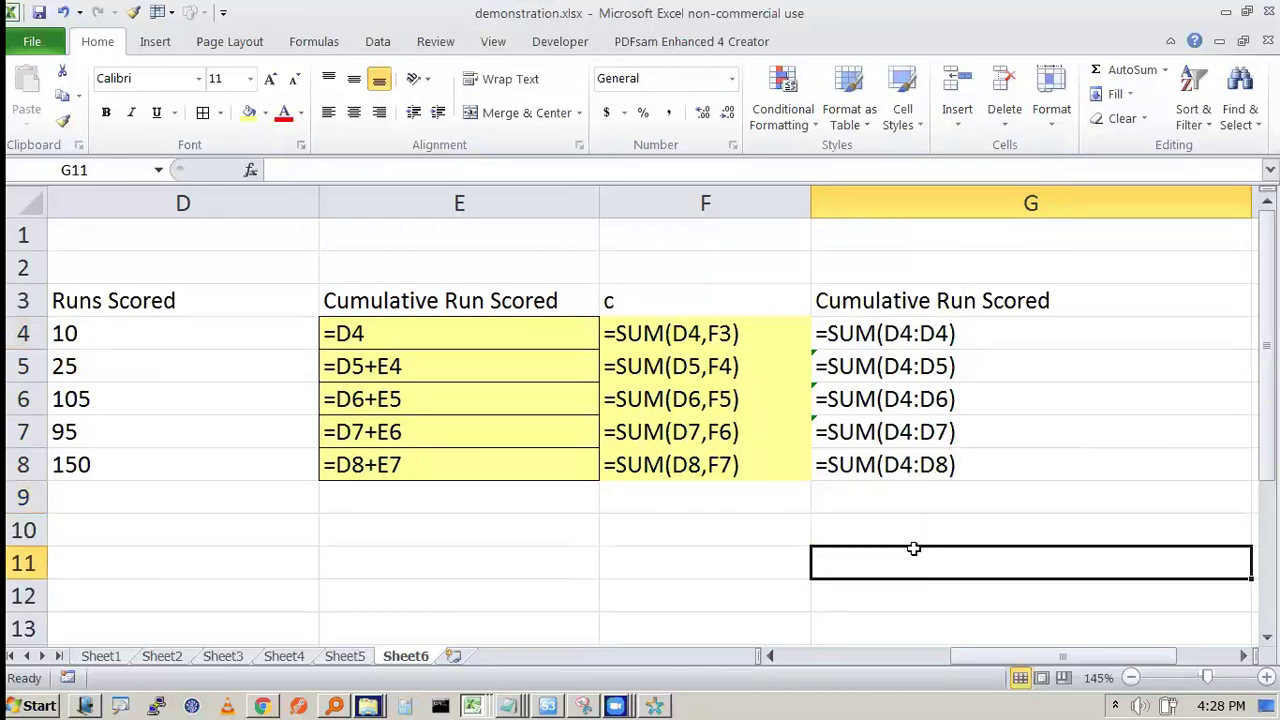
# Step: Inspect the ranges referenced by the SUM formulas in G4 and G7, and move the selection to an empty cell below
pyautogui.doubleClick(944, 336)
pyautogui.doubleClick(952, 435)
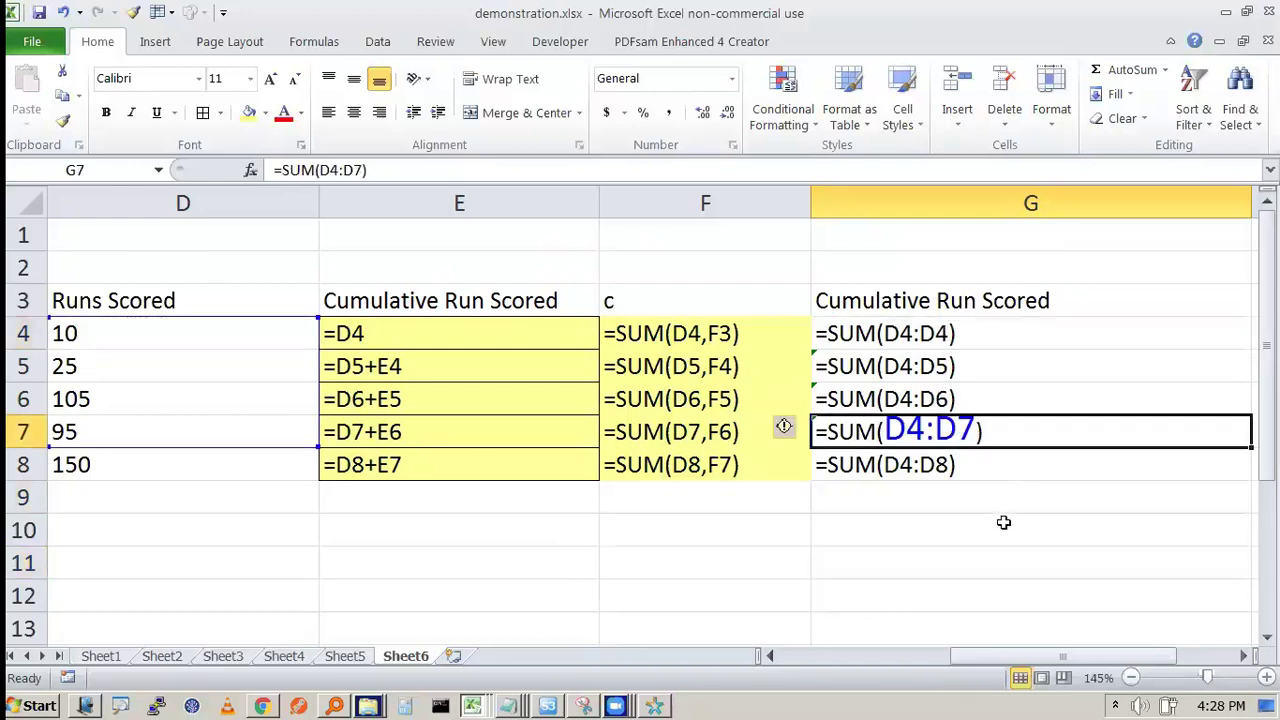
pyautogui.click(1003, 522)
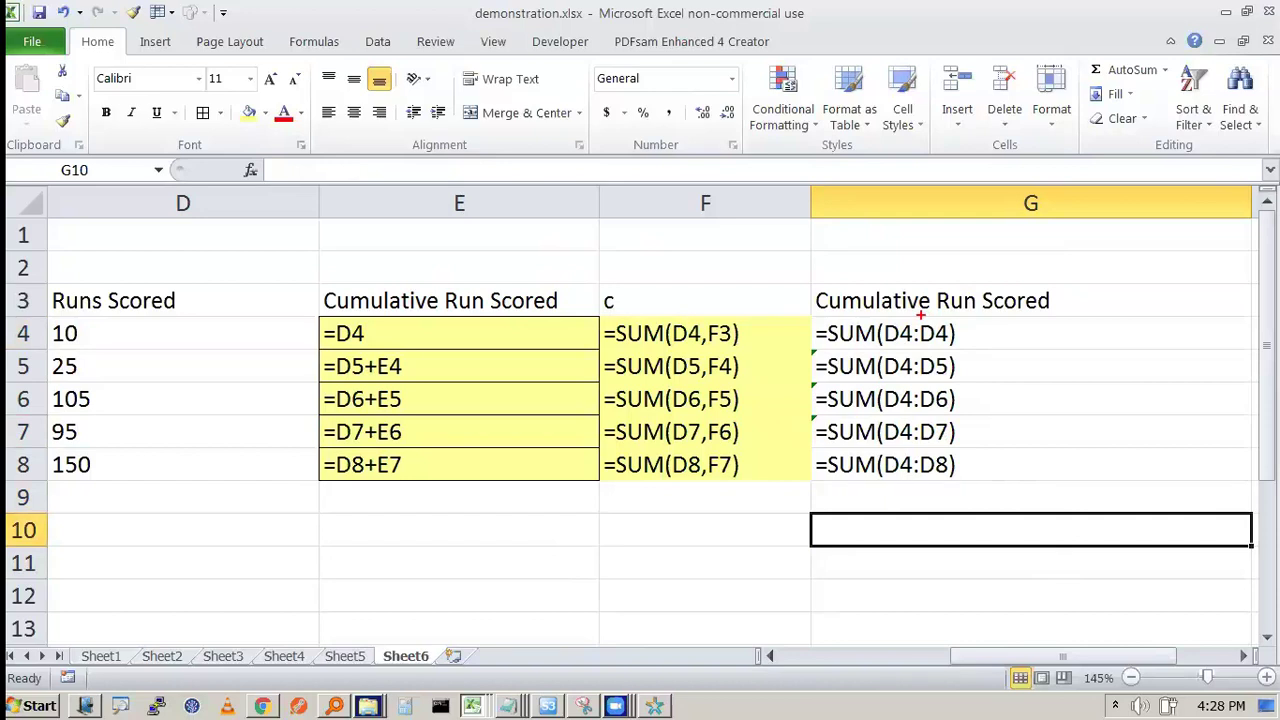
# Step: Outline the changing end references in G4:G8 in red with a downward arrow, clear the marks, outline the fixed D4 references in blue, and exit annotation
pyautogui.moveTo(920, 315)
pyautogui.mouseDown()
pyautogui.moveTo(957, 322)
pyautogui.moveTo(1005, 405)
pyautogui.moveTo(1005, 476)
pyautogui.moveTo(994, 471)
pyautogui.mouseUp()
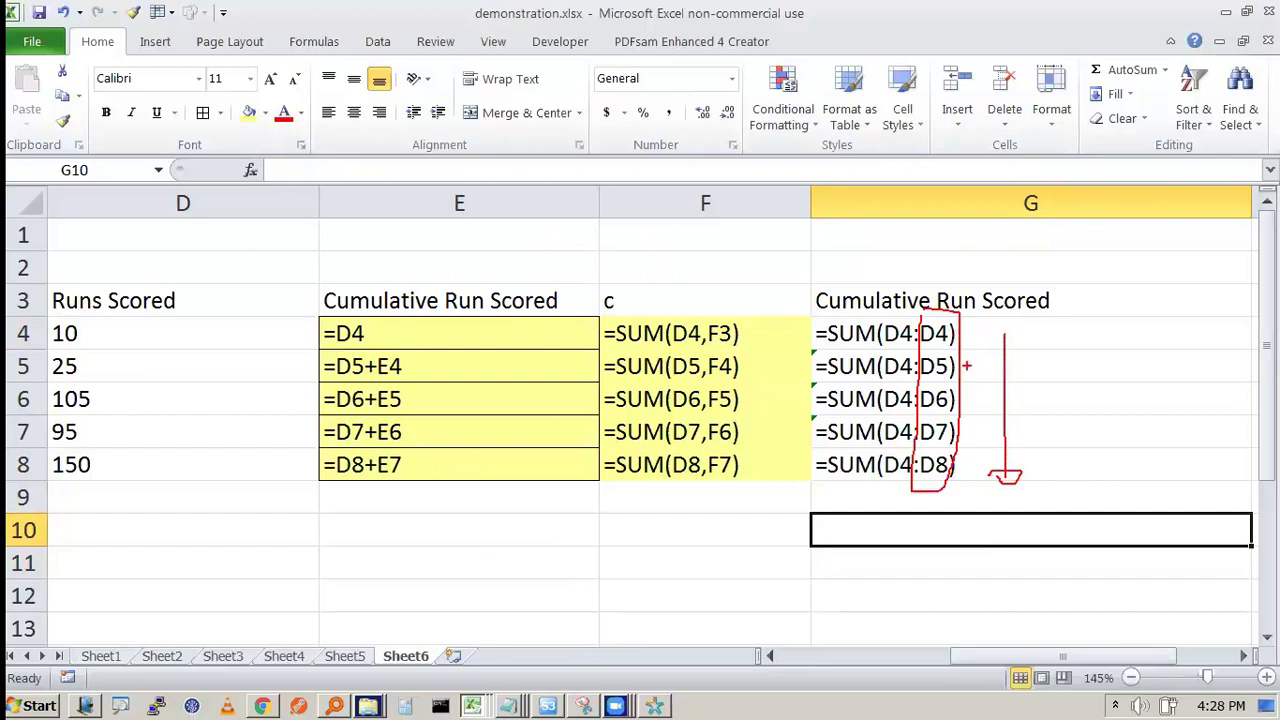
pyautogui.moveTo(1030, 318)
pyautogui.mouseDown()
pyautogui.moveTo(1030, 340)
pyautogui.moveTo(1099, 330)
pyautogui.mouseUp()
pyautogui.press('e')
pyautogui.press('b')
pyautogui.moveTo(886, 316)
pyautogui.mouseDown()
pyautogui.moveTo(879, 396)
pyautogui.moveTo(898, 492)
pyautogui.moveTo(915, 400)
pyautogui.moveTo(910, 318)
pyautogui.mouseUp()
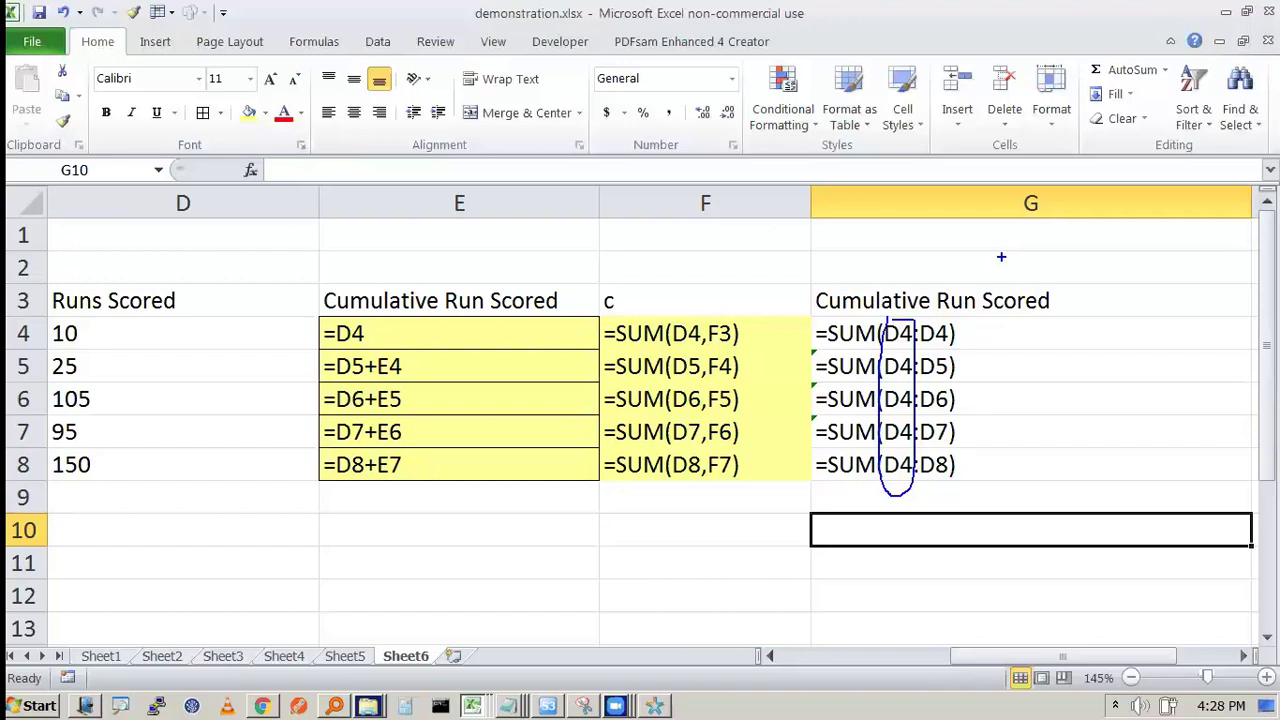
pyautogui.press('Escape')
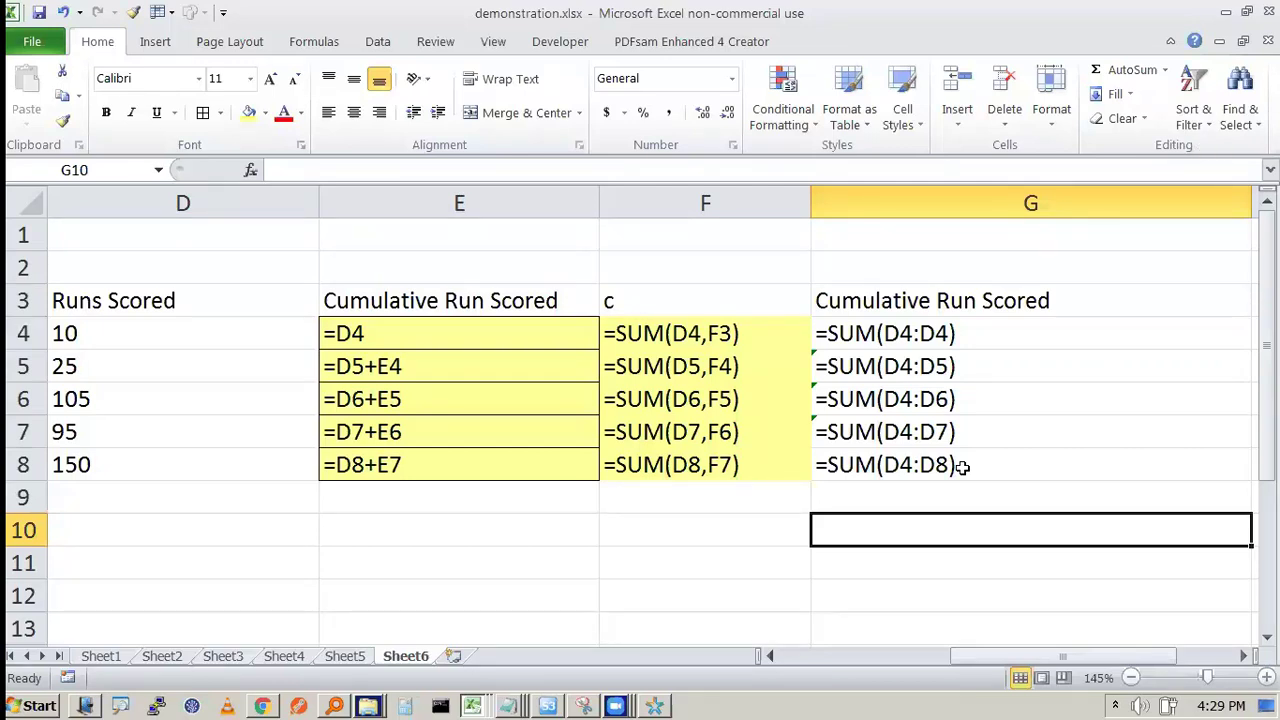
# Step: Check the SUM formula in G4 without changing it, and switch the sheet back to displaying values
pyautogui.doubleClick(886, 340)
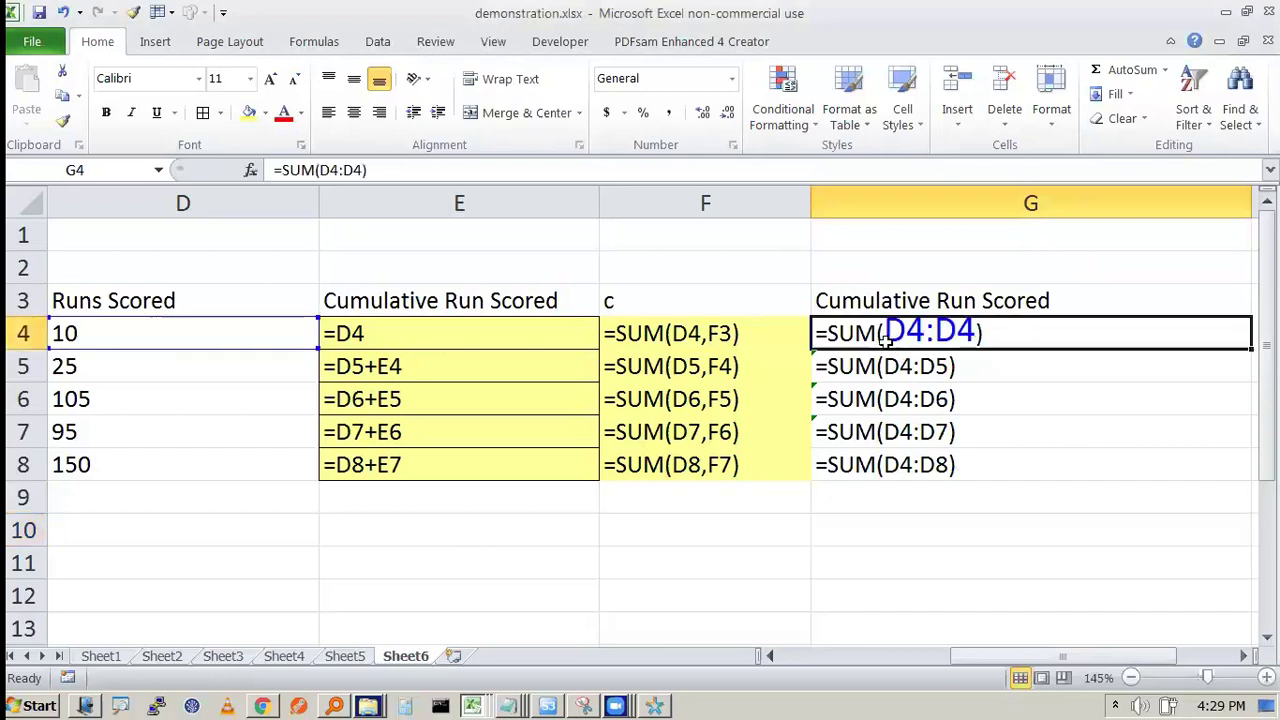
pyautogui.doubleClick(890, 340)
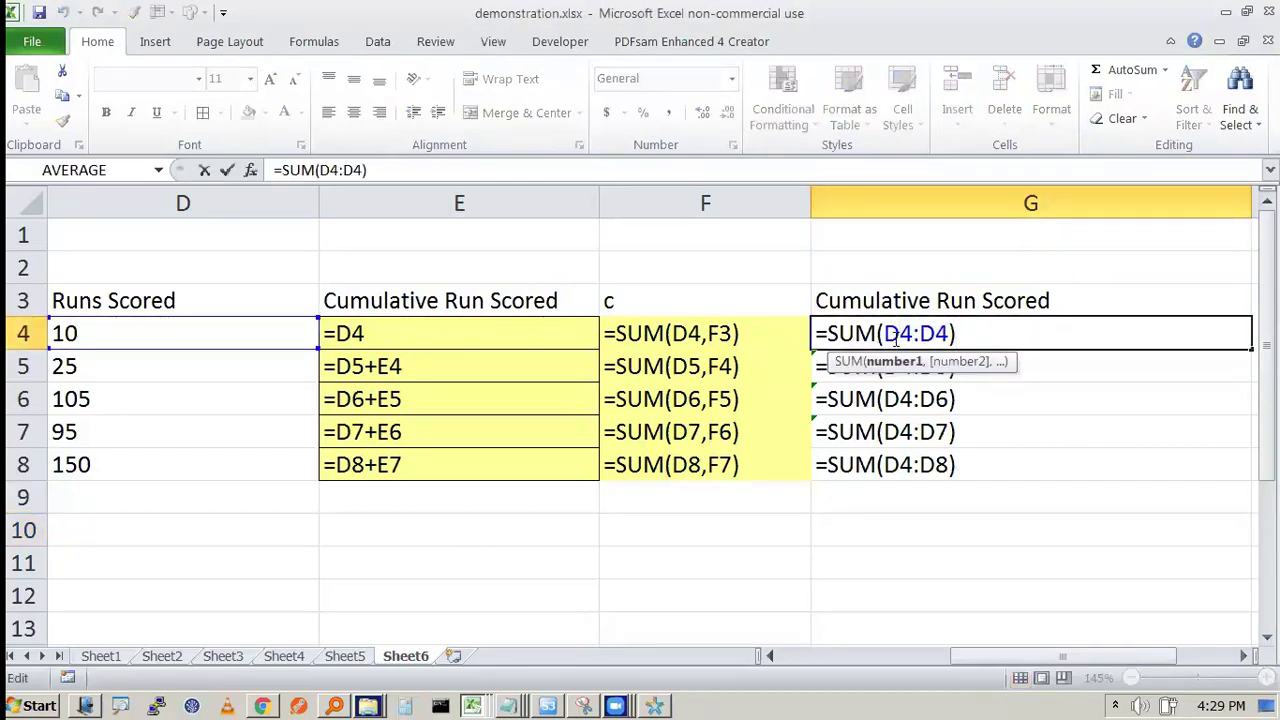
pyautogui.press('Escape')
pyautogui.hotkey('ctrl', '`')
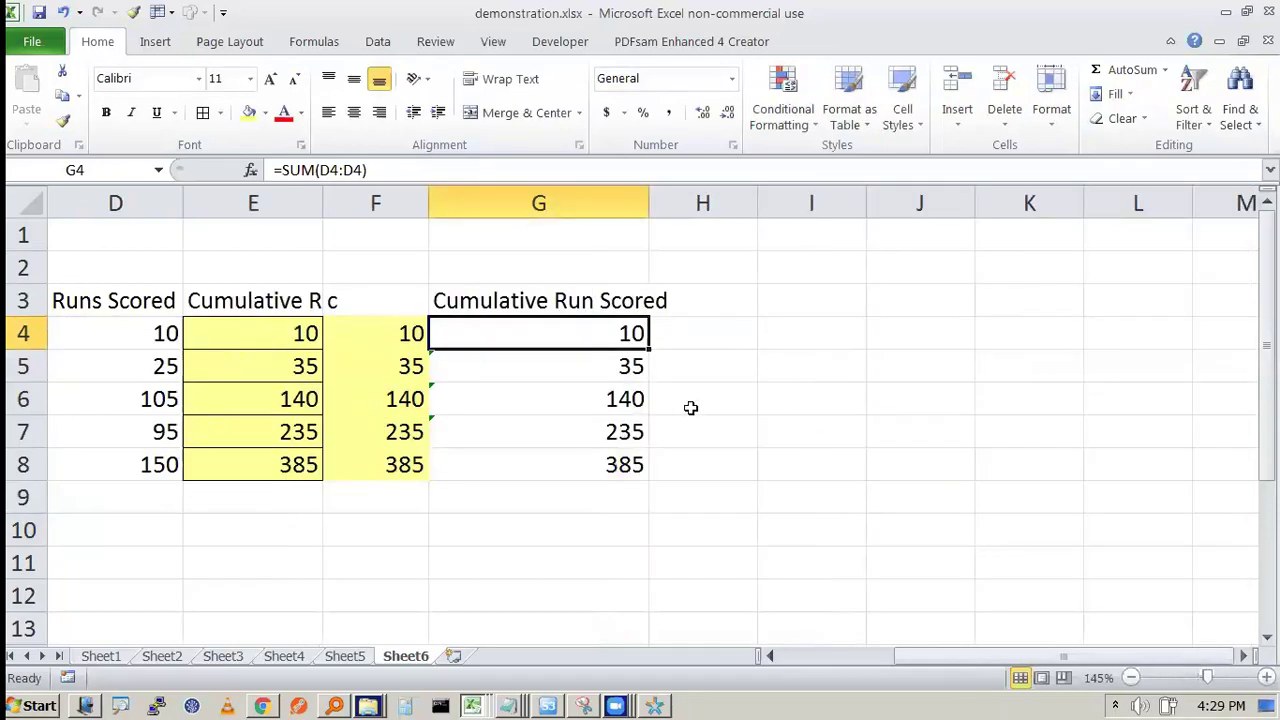
# Step: Lock the starting row in G4 so the formula reads =SUM(D$4:D4), and fill it down through G8
pyautogui.doubleClick(614, 331)
pyautogui.click(517, 333)
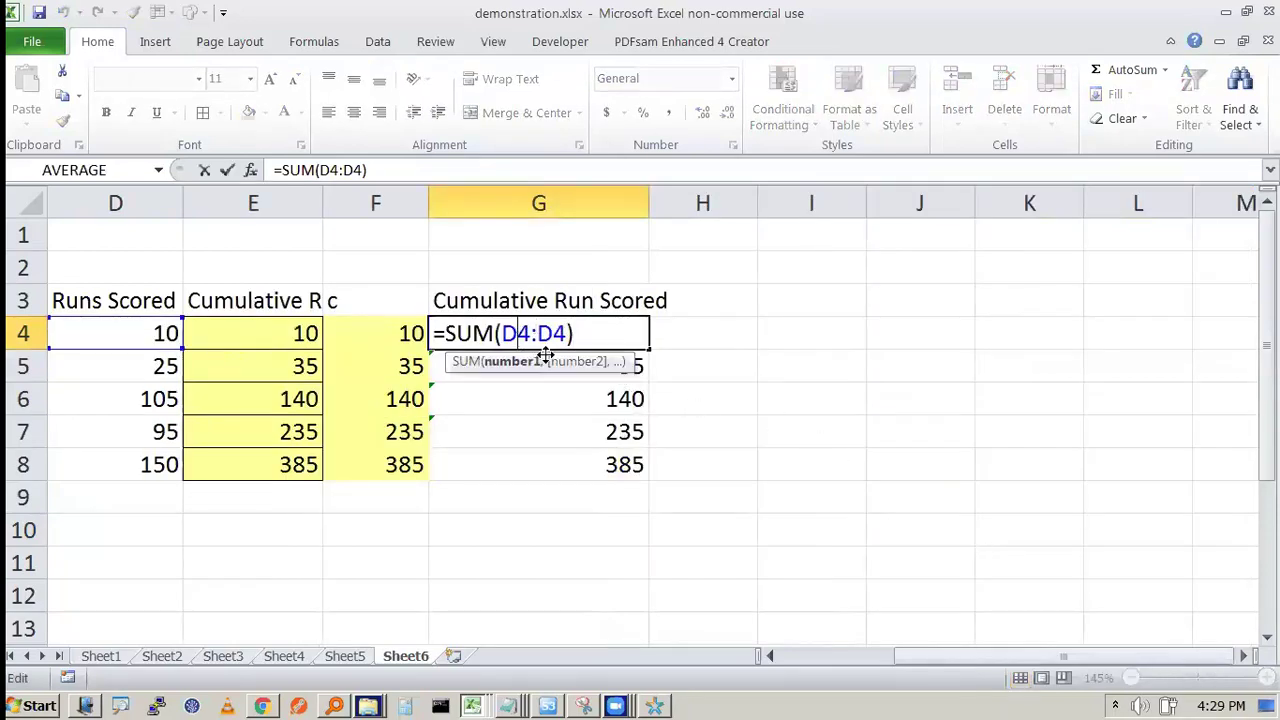
pyautogui.press('F4')
pyautogui.press('F4')
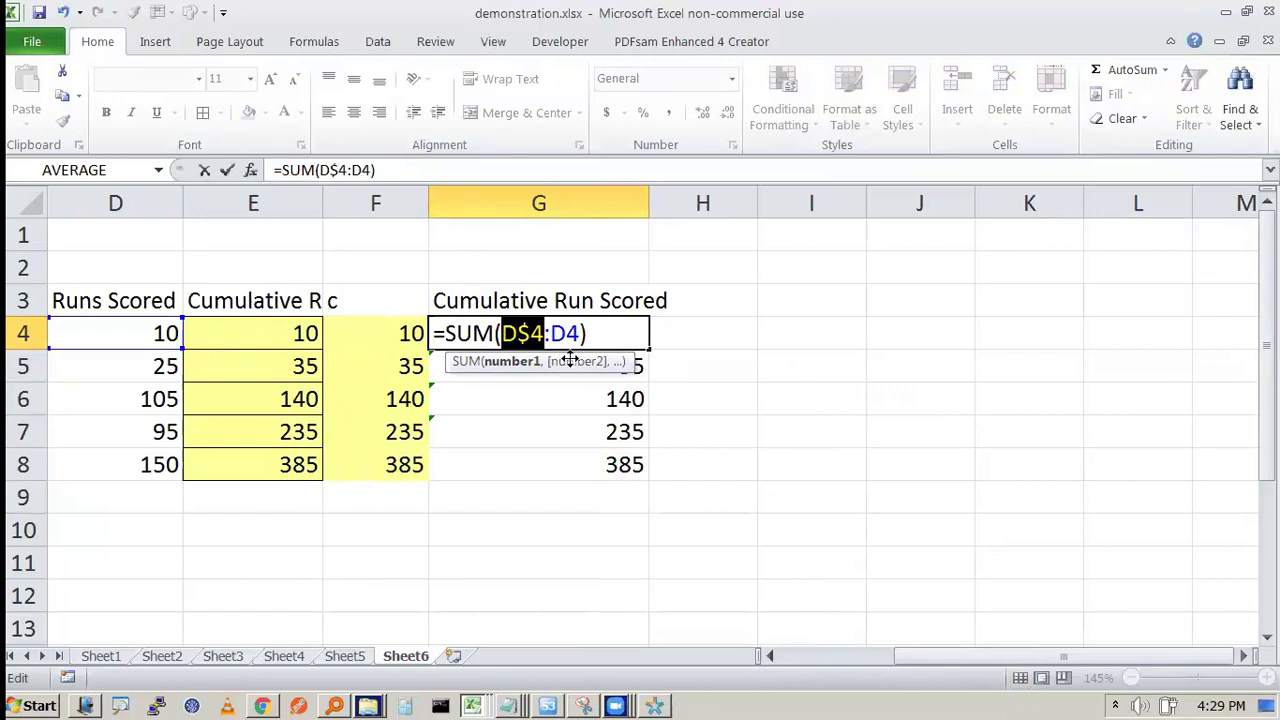
pyautogui.click(577, 333)
pyautogui.press('Tab')
pyautogui.click(630, 338)
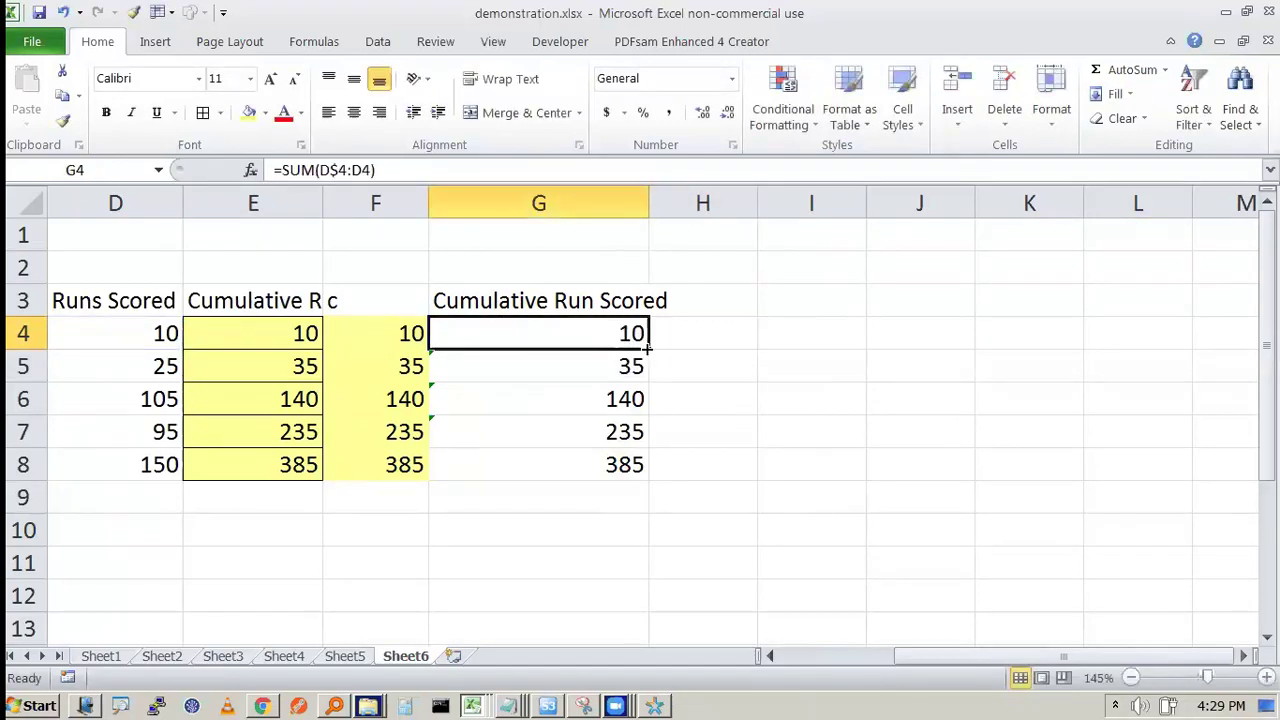
pyautogui.doubleClick(647, 349)
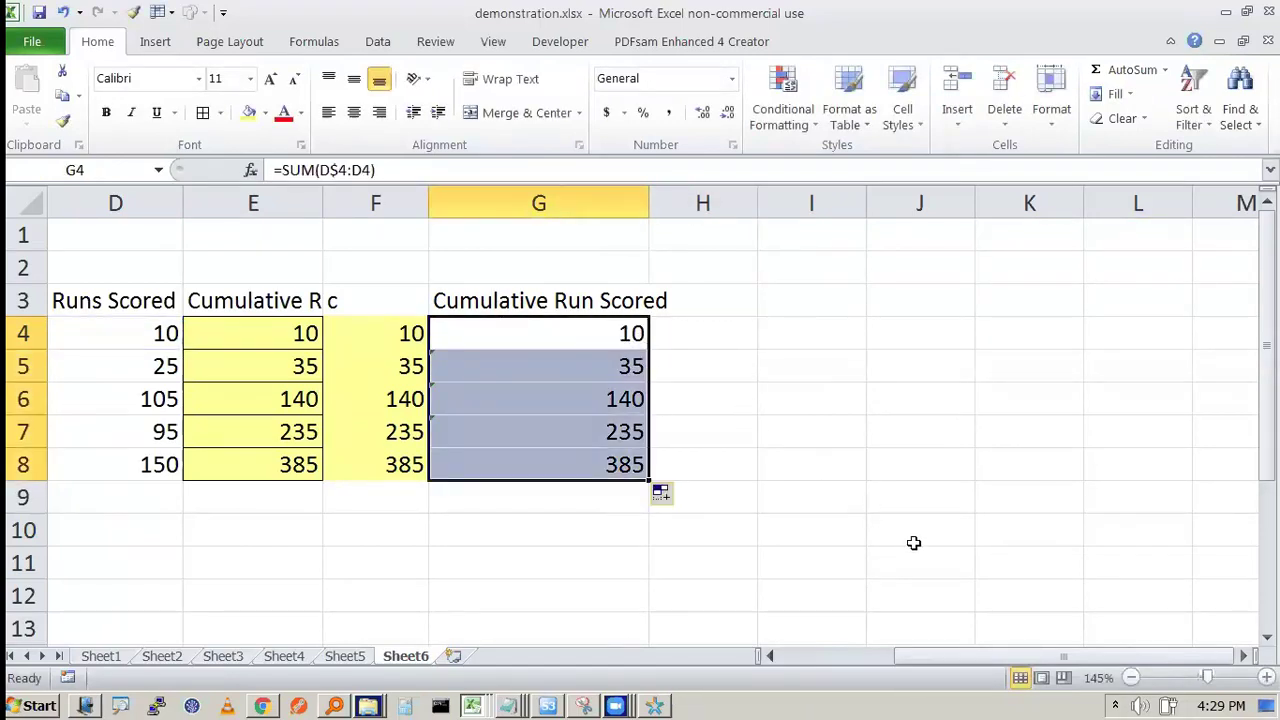
# Step: Recheck the mixed reference in G4, copy the formula down through G8 again, and select G4:G8
pyautogui.press('F2')
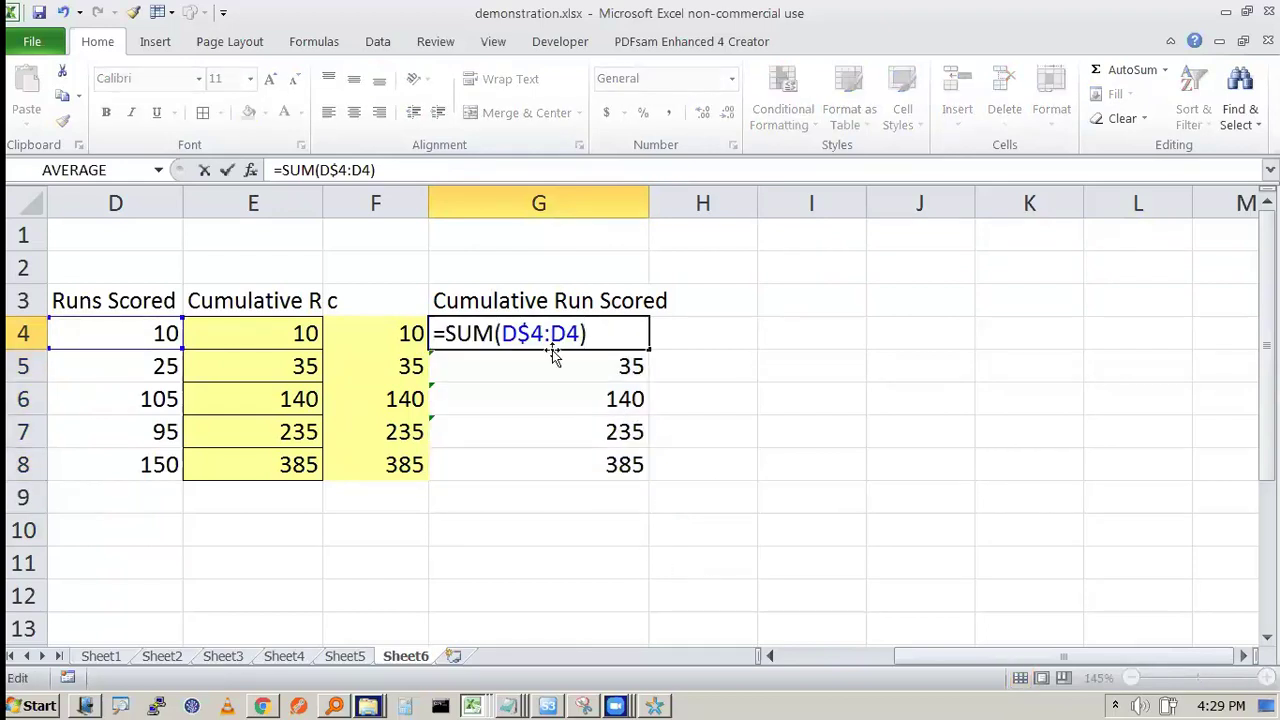
pyautogui.press('Escape')
pyautogui.press('F2')
pyautogui.press('Escape')
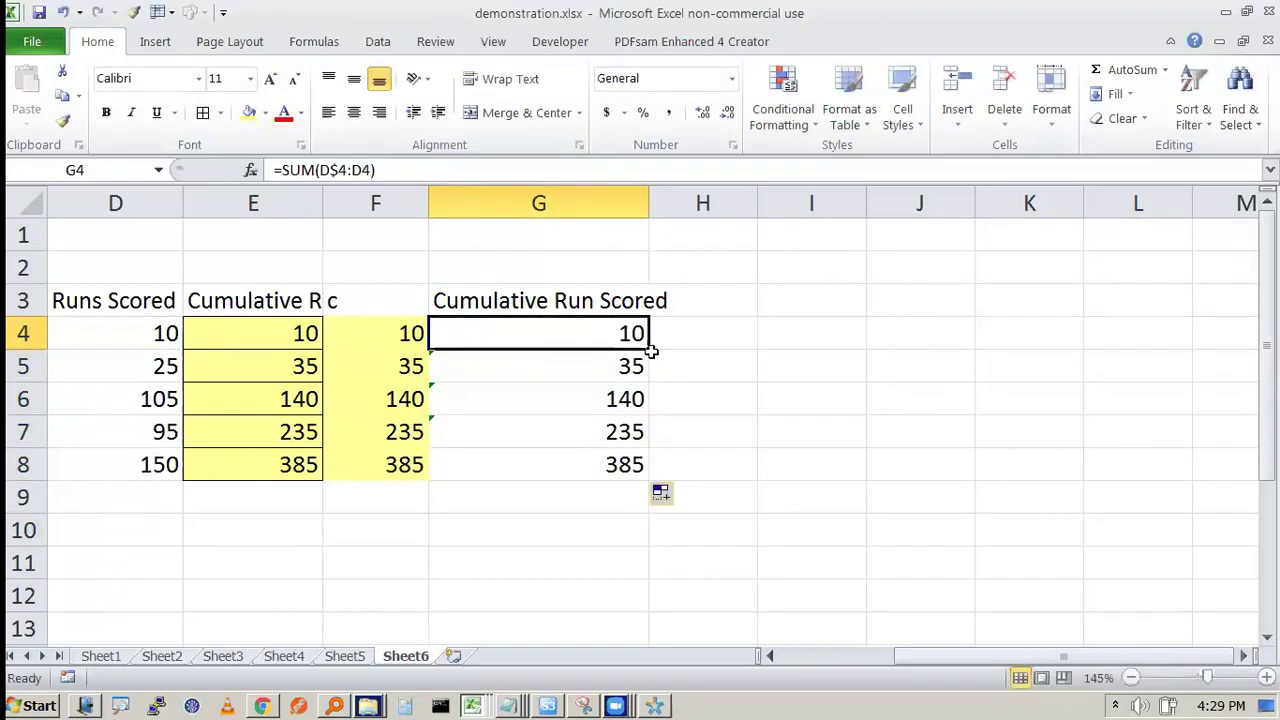
pyautogui.moveTo(650, 349); pyautogui.dragTo(640, 466)
pyautogui.click(746, 340)
pyautogui.moveTo(617, 334); pyautogui.dragTo(620, 468)
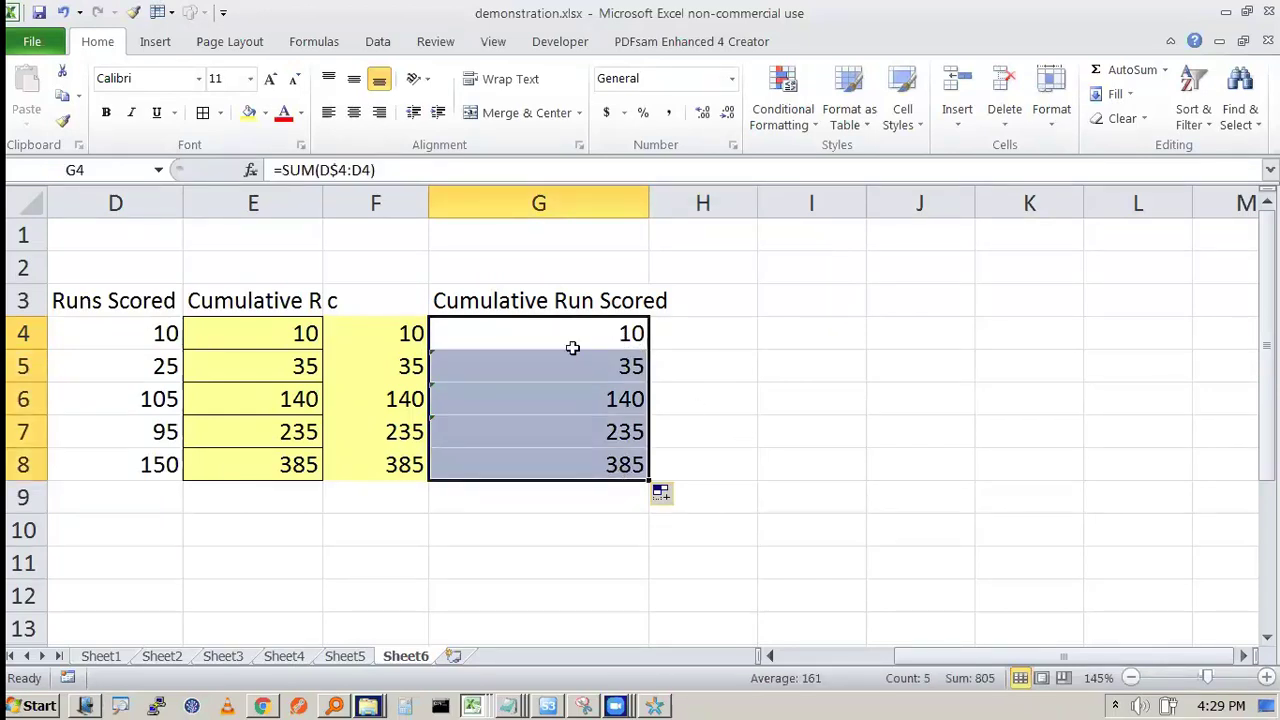
pyautogui.click(570, 303)
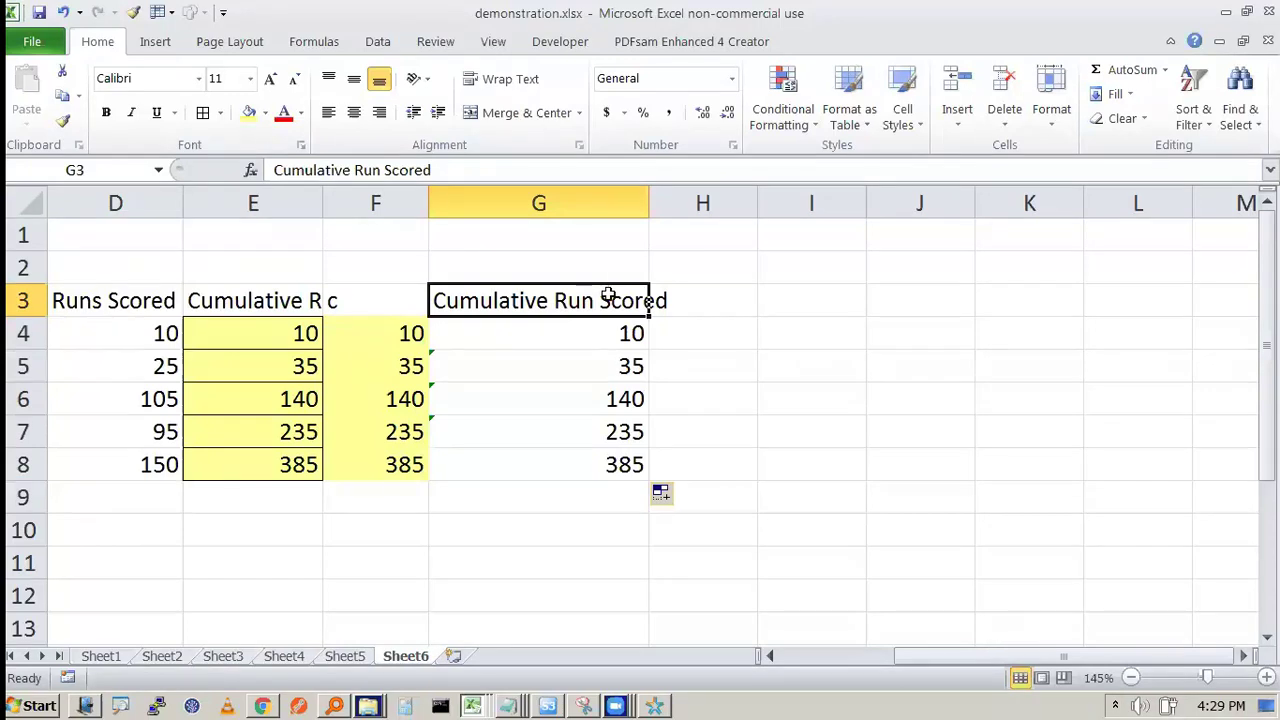
pyautogui.write('44')
pyautogui.press('Tab')
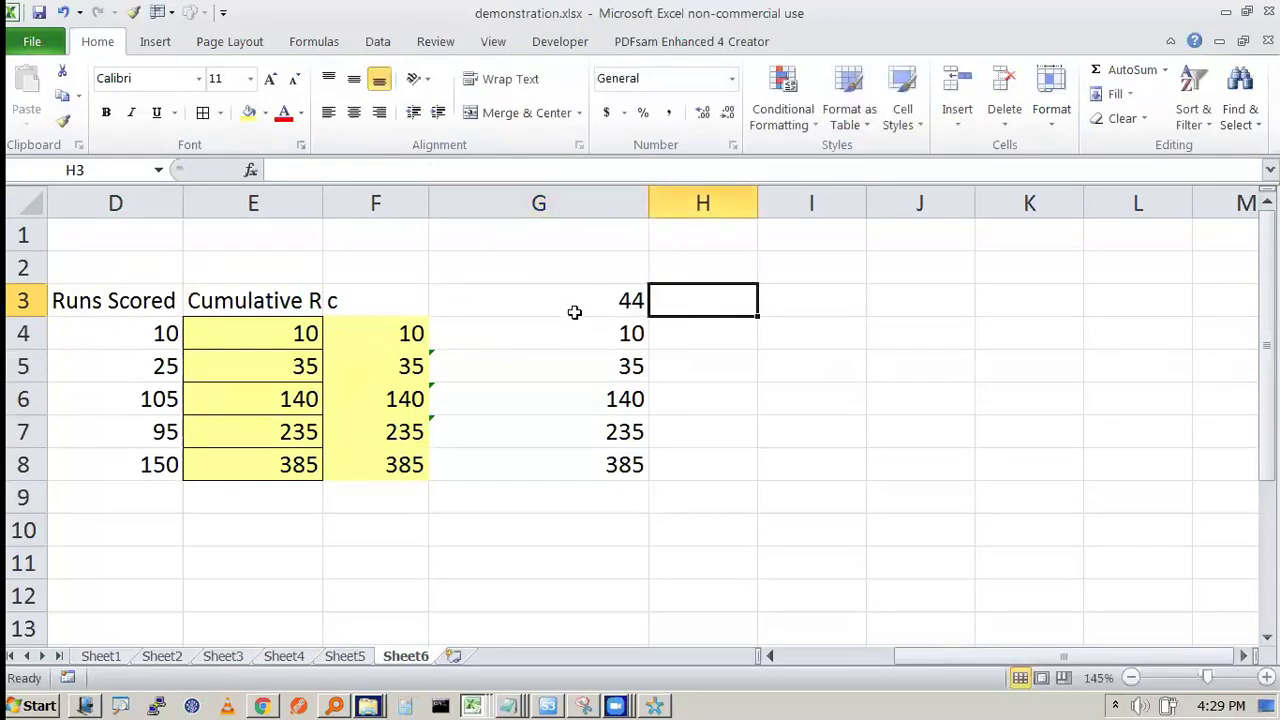
pyautogui.hotkey('ctrl', 'z')
# Step: Compare the cumulative runs in G4:G8 with the accumulated depreciation in E4:E8 on Sheet4, and return to Sheet6
pyautogui.moveTo(580, 334); pyautogui.dragTo(563, 463)
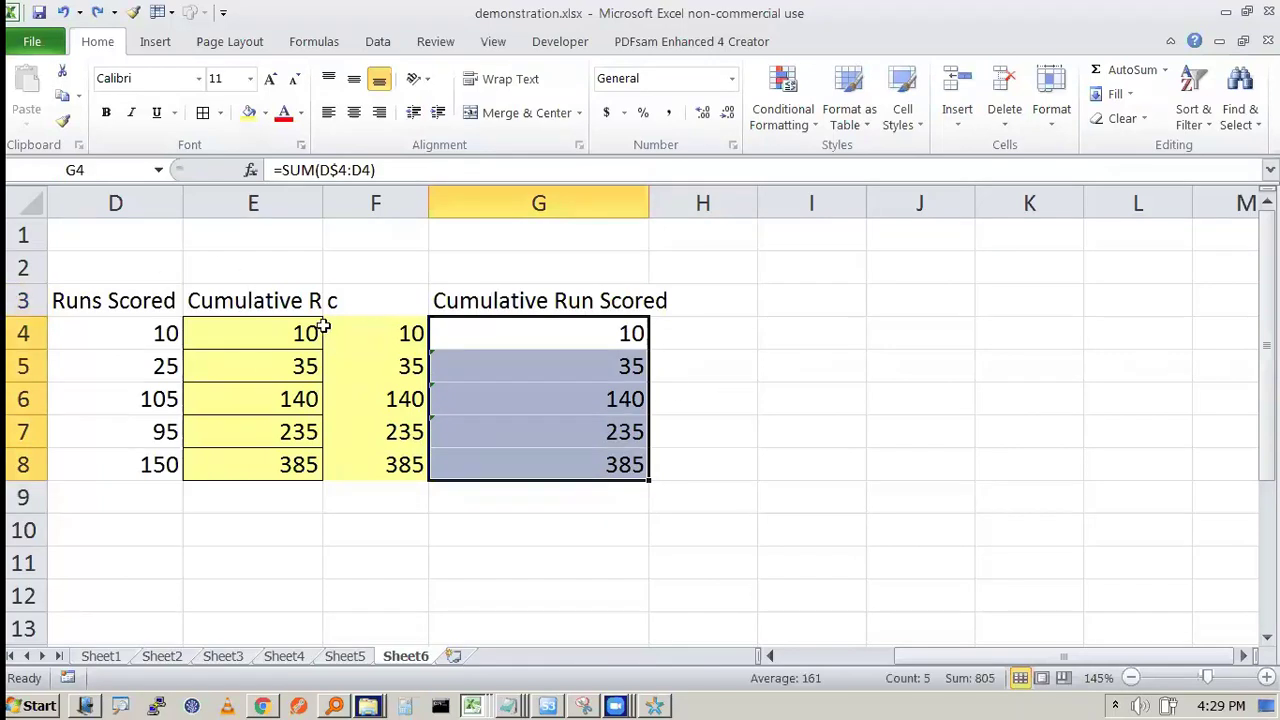
pyautogui.click(343, 656)
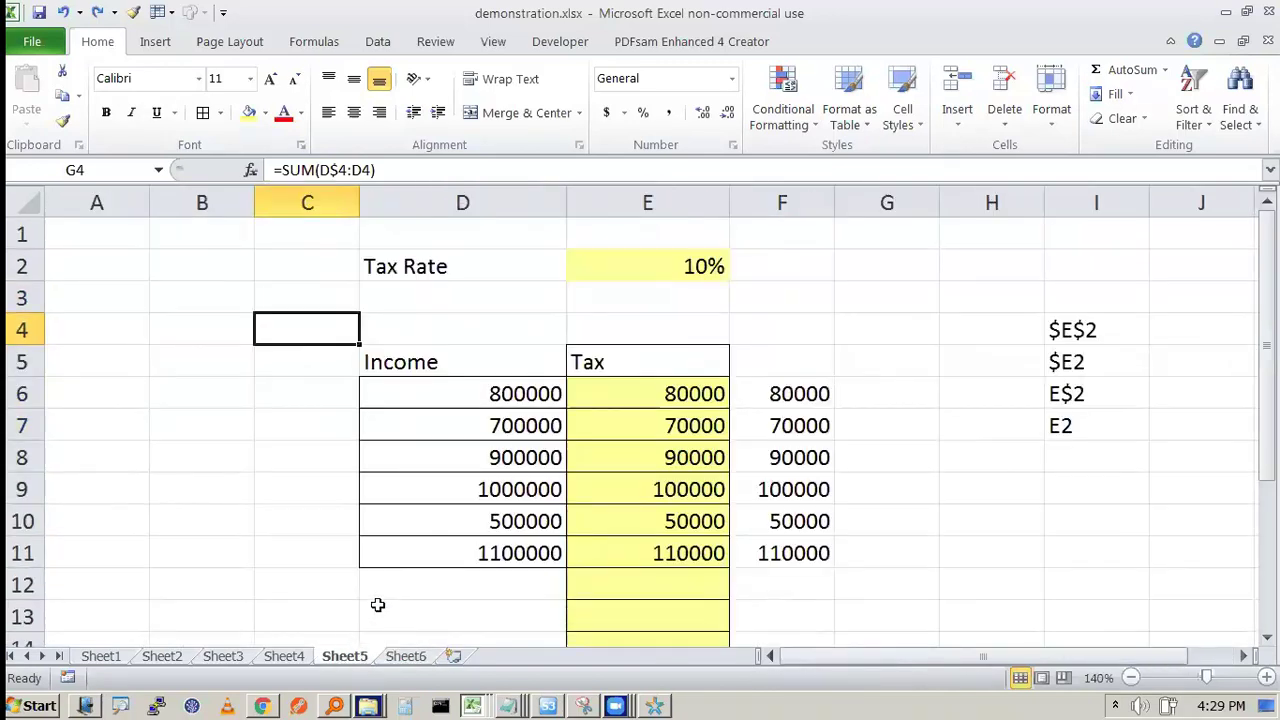
pyautogui.click(298, 656)
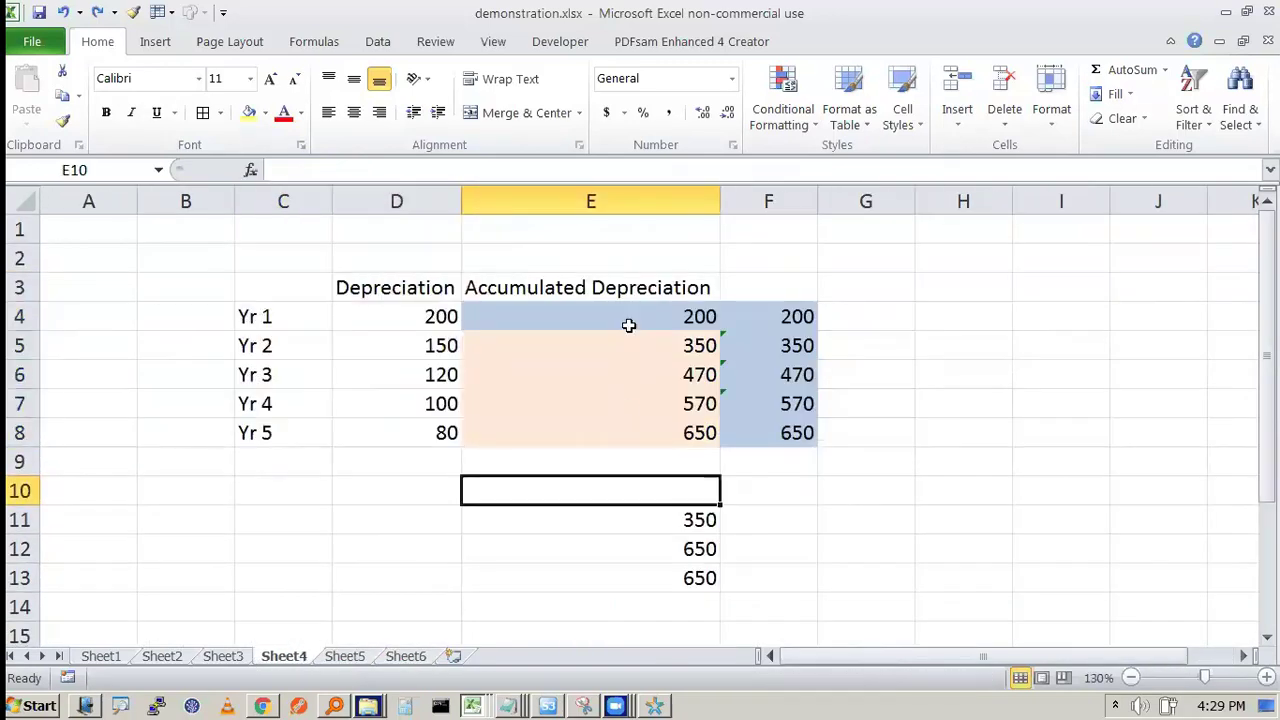
pyautogui.moveTo(628, 323); pyautogui.dragTo(621, 423)
pyautogui.click(617, 485)
pyautogui.moveTo(617, 305); pyautogui.dragTo(594, 429)
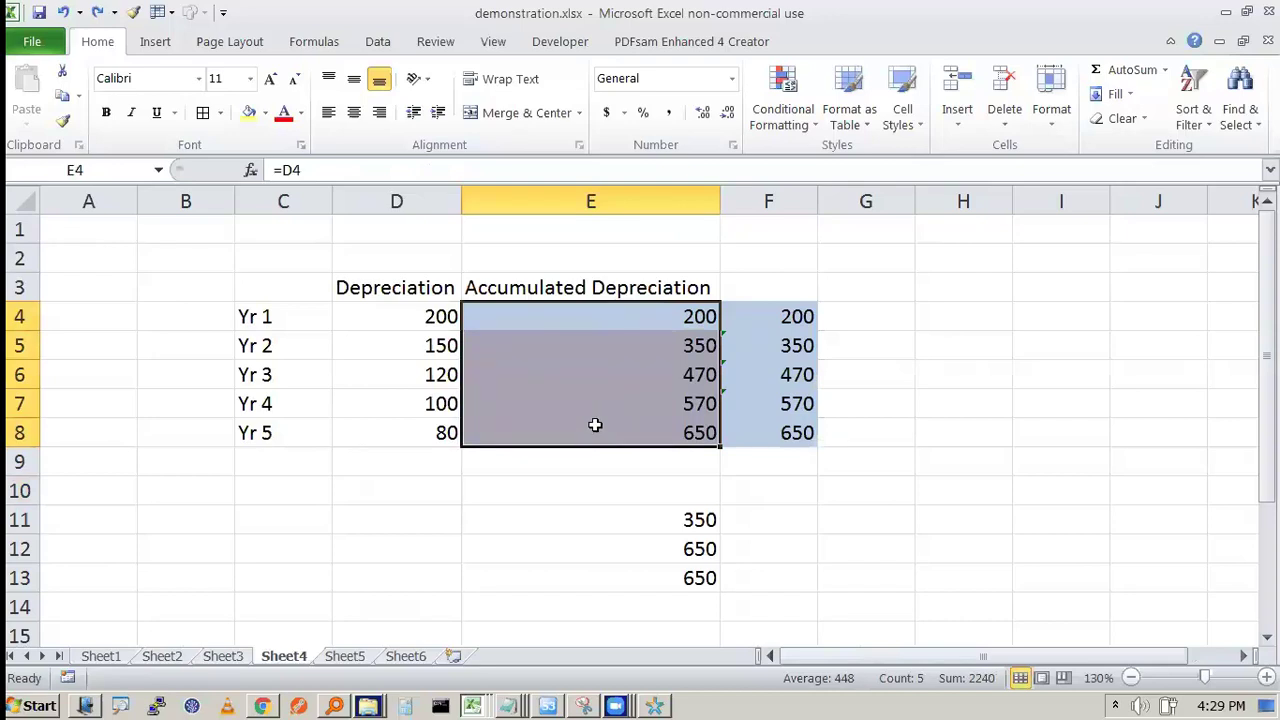
pyautogui.click(594, 427)
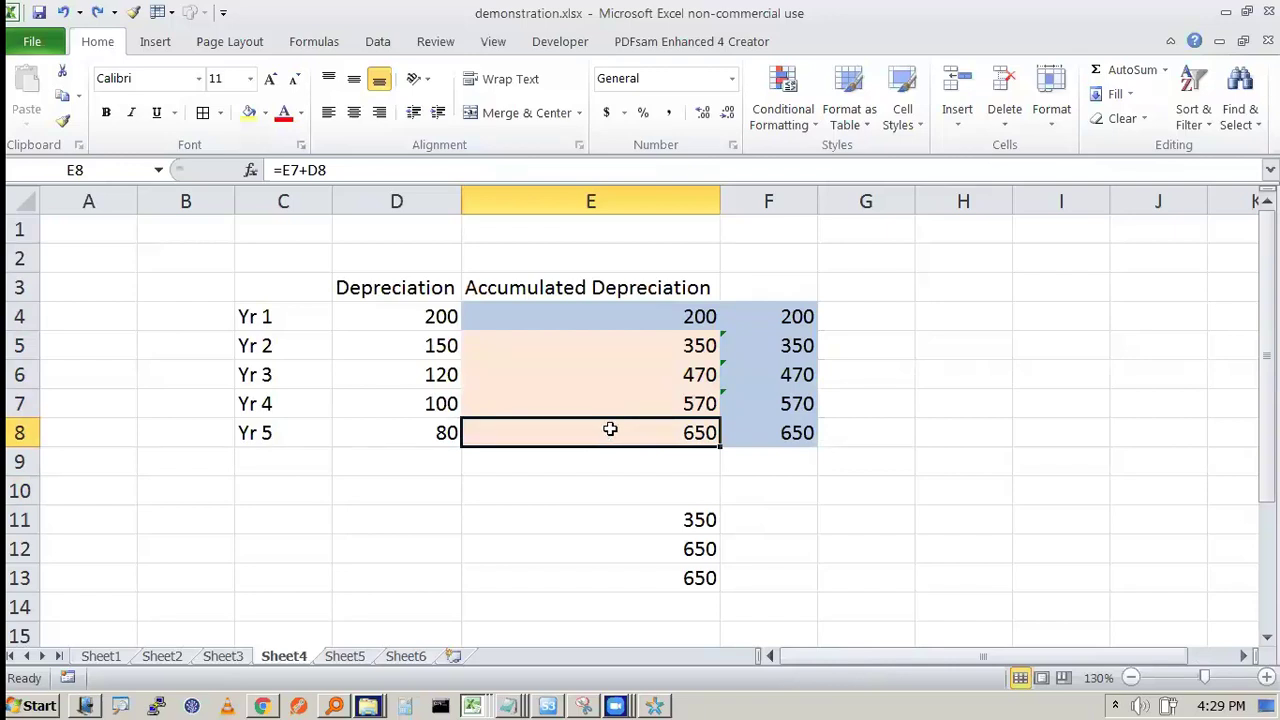
pyautogui.click(406, 656)
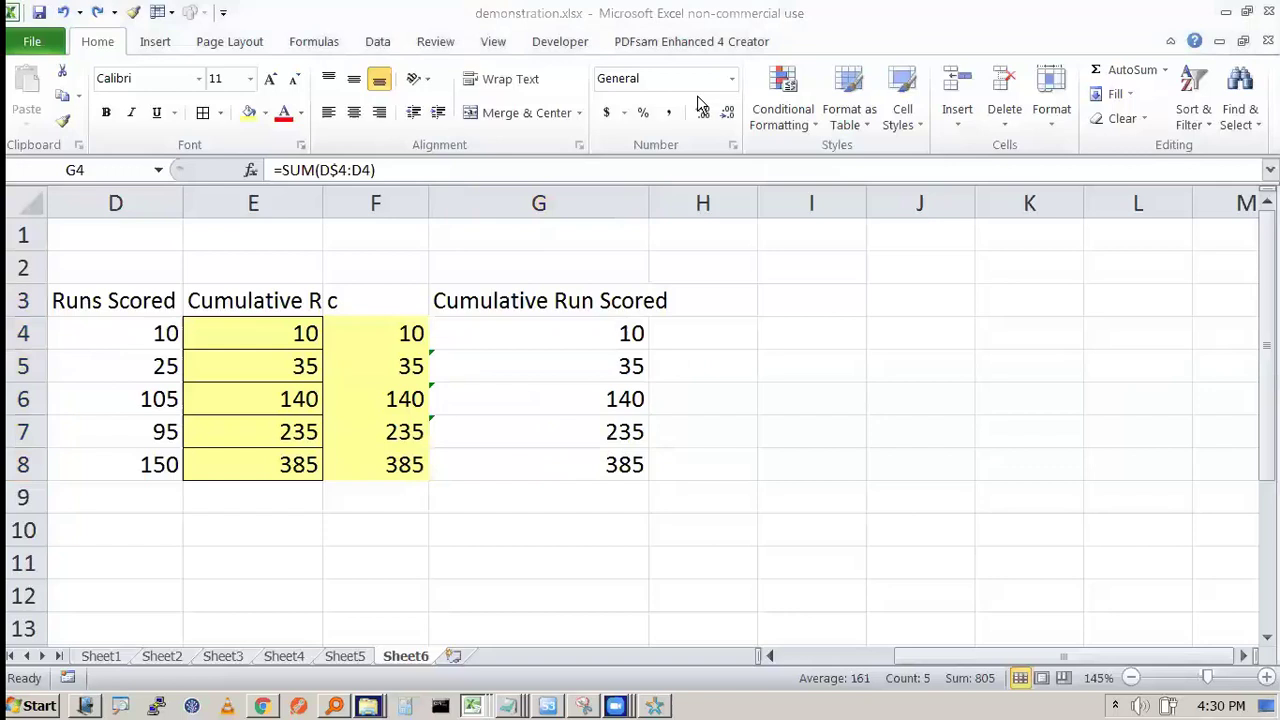
pyautogui.click(918, 362)
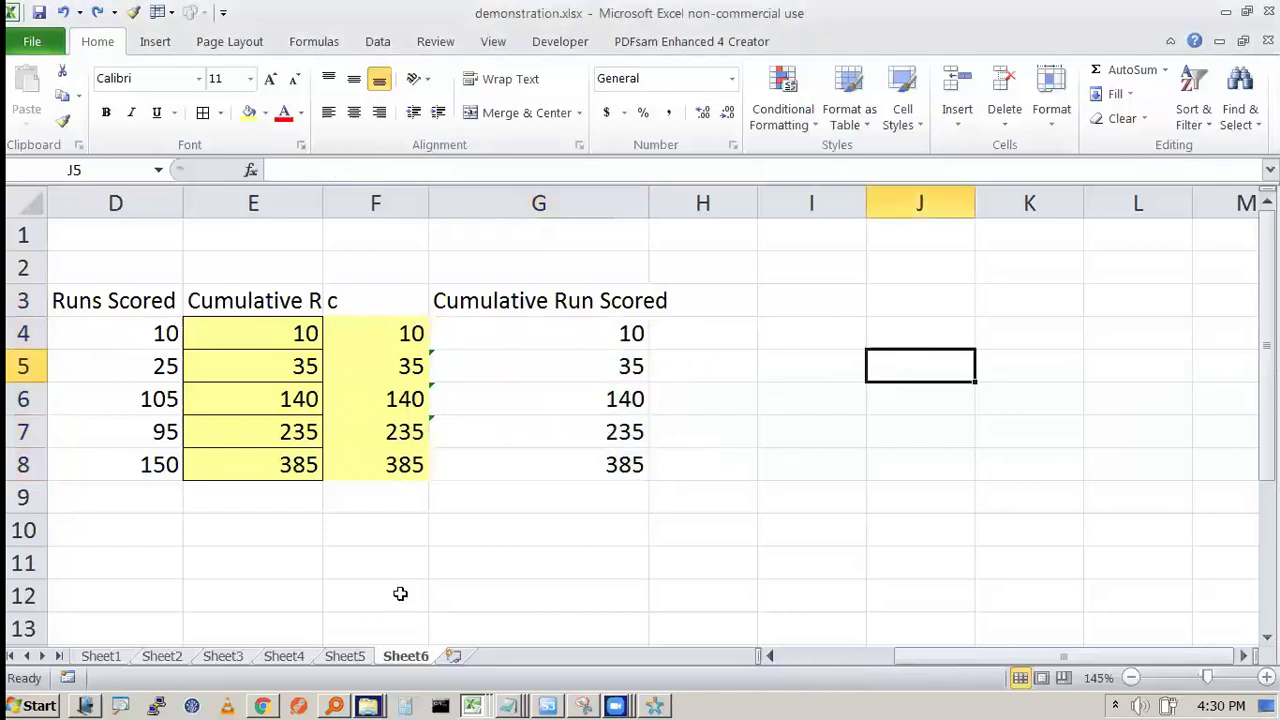
# Step: Add a new blank worksheet after Sheet6
pyautogui.click(455, 655)
pyautogui.click(576, 360)
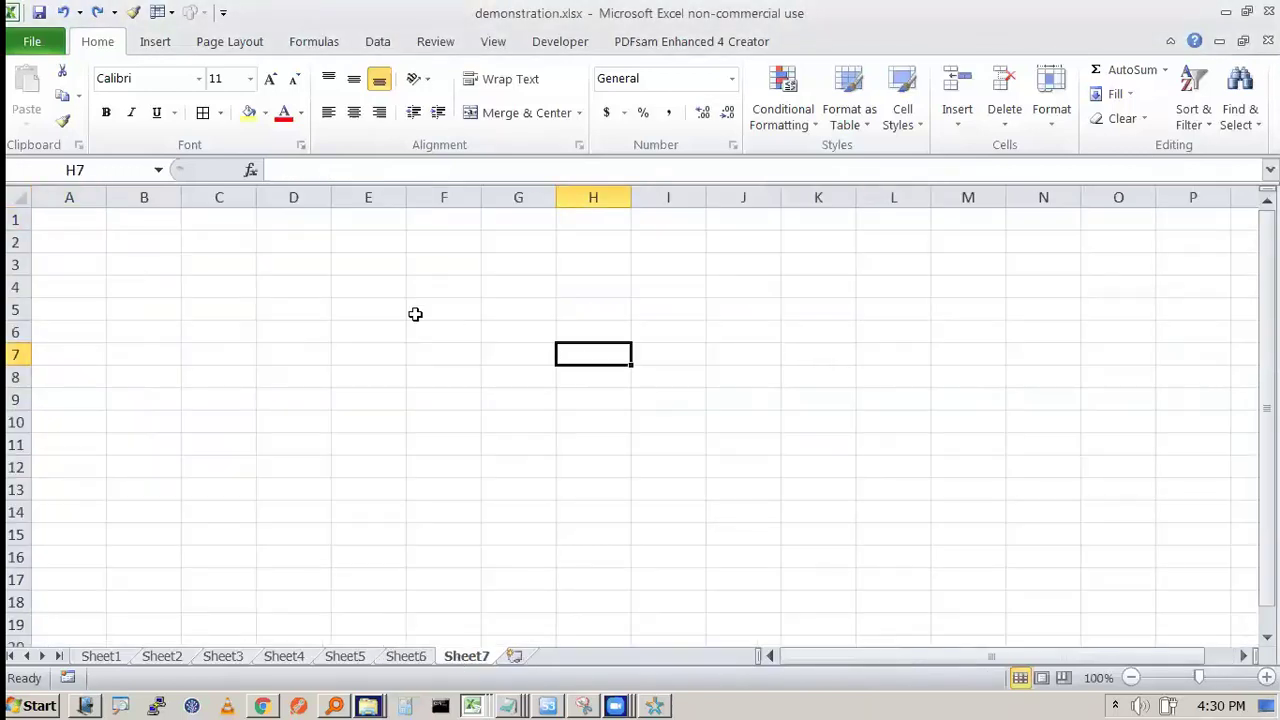
pyautogui.click(411, 268)
pyautogui.write('SUM')
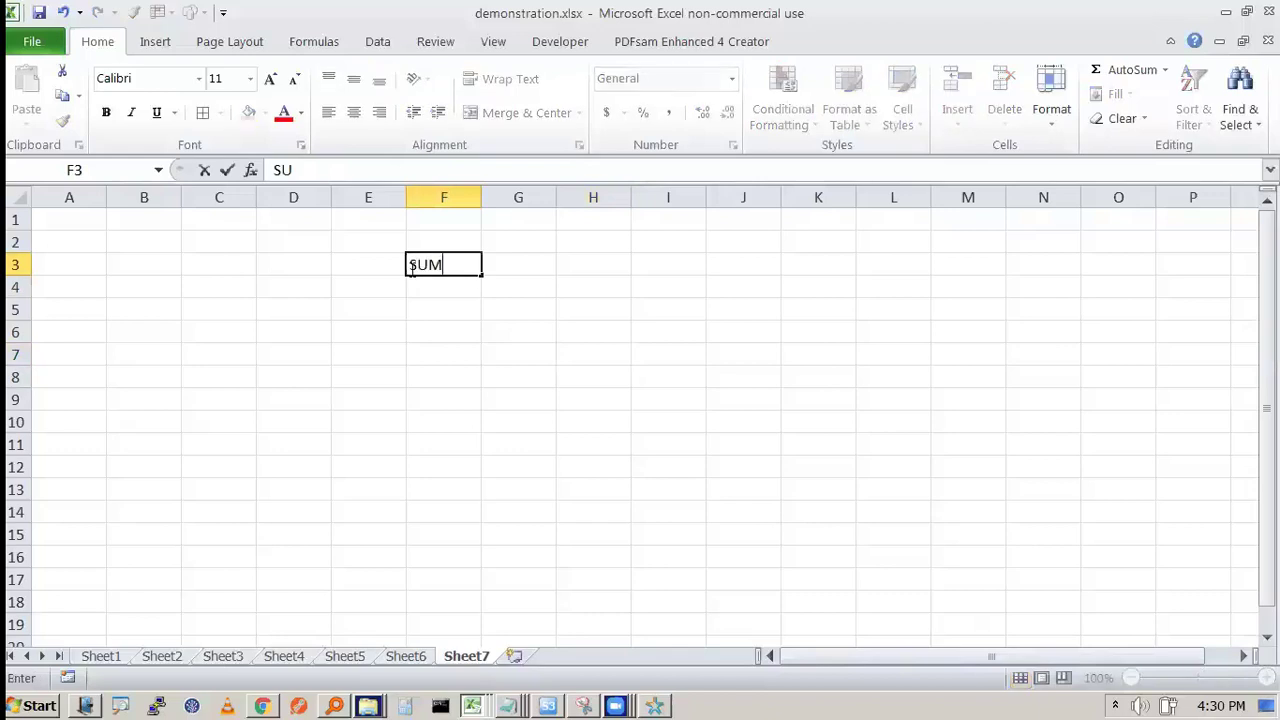
pyautogui.press('Return')
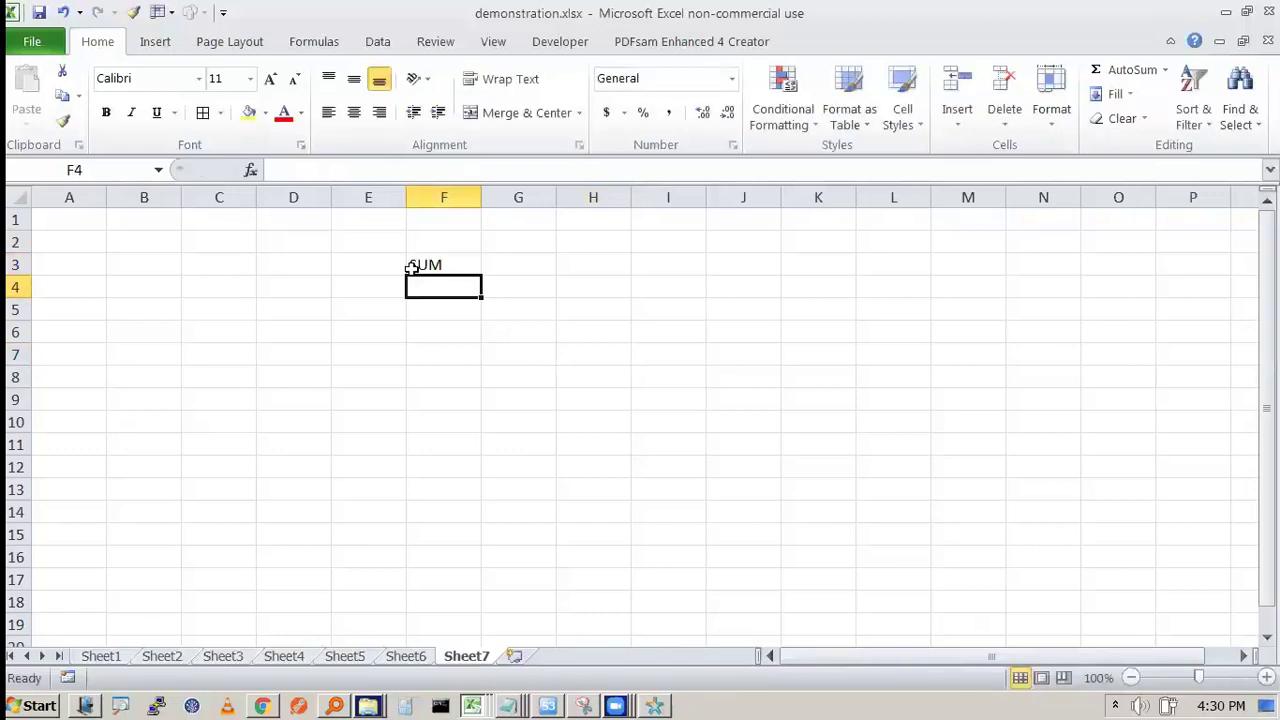
pyautogui.press('Left')
pyautogui.press('Up')
pyautogui.press('Right')
pyautogui.press('Delete')
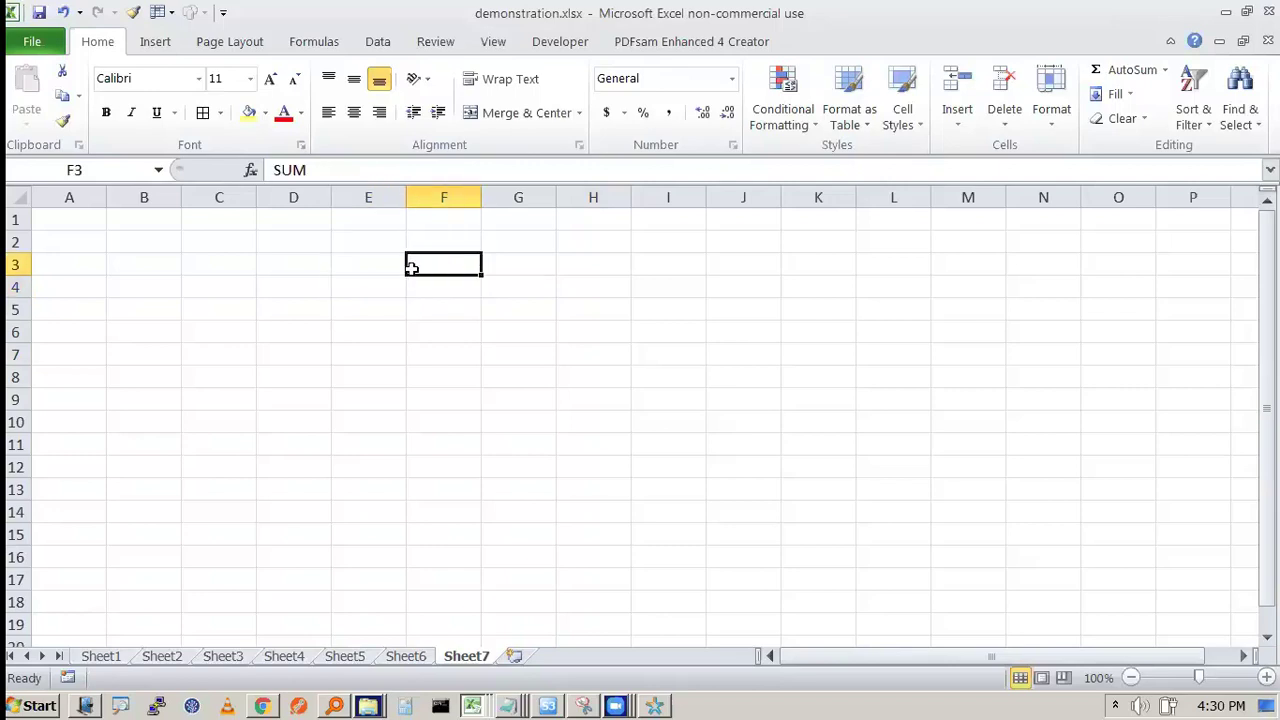
pyautogui.press('Left')
pyautogui.press('Right')
pyautogui.press('Left')
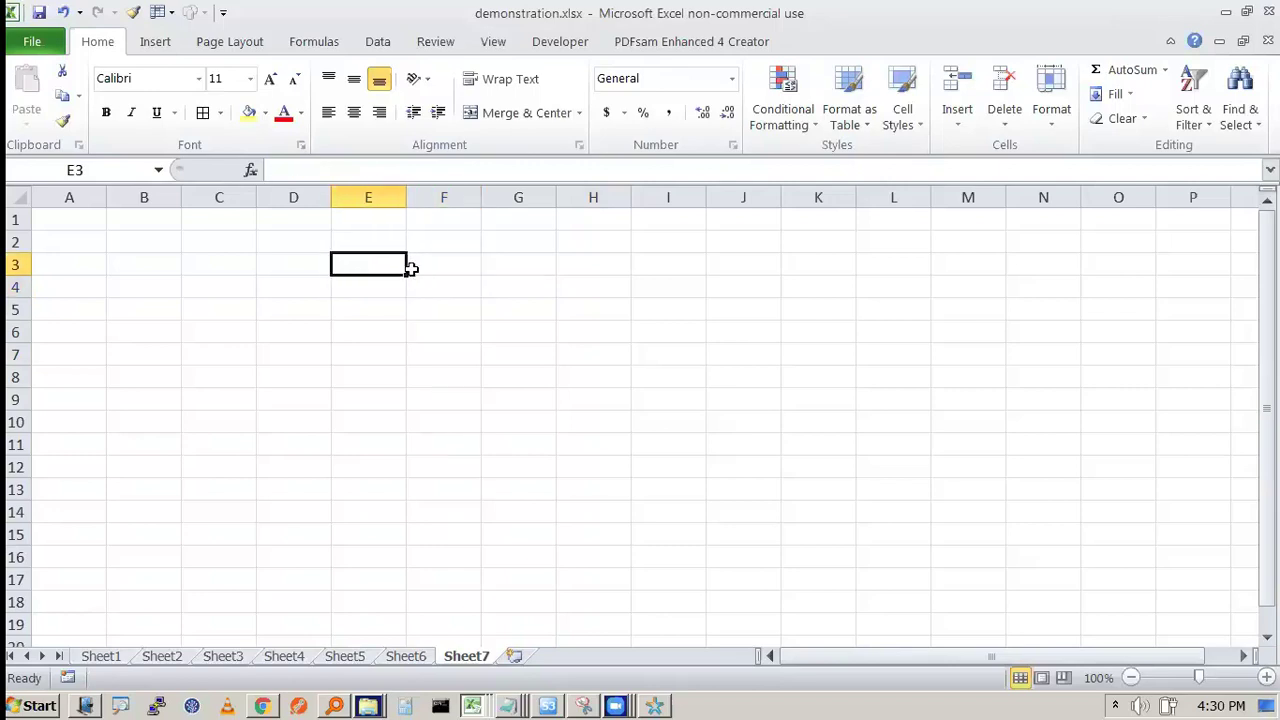
pyautogui.hotkey('shift', 'Down')
pyautogui.hotkey('shift', 'Down')
pyautogui.hotkey('shift', 'Down')
pyautogui.hotkey('shift', 'Down')
pyautogui.hotkey('shift', 'Down')
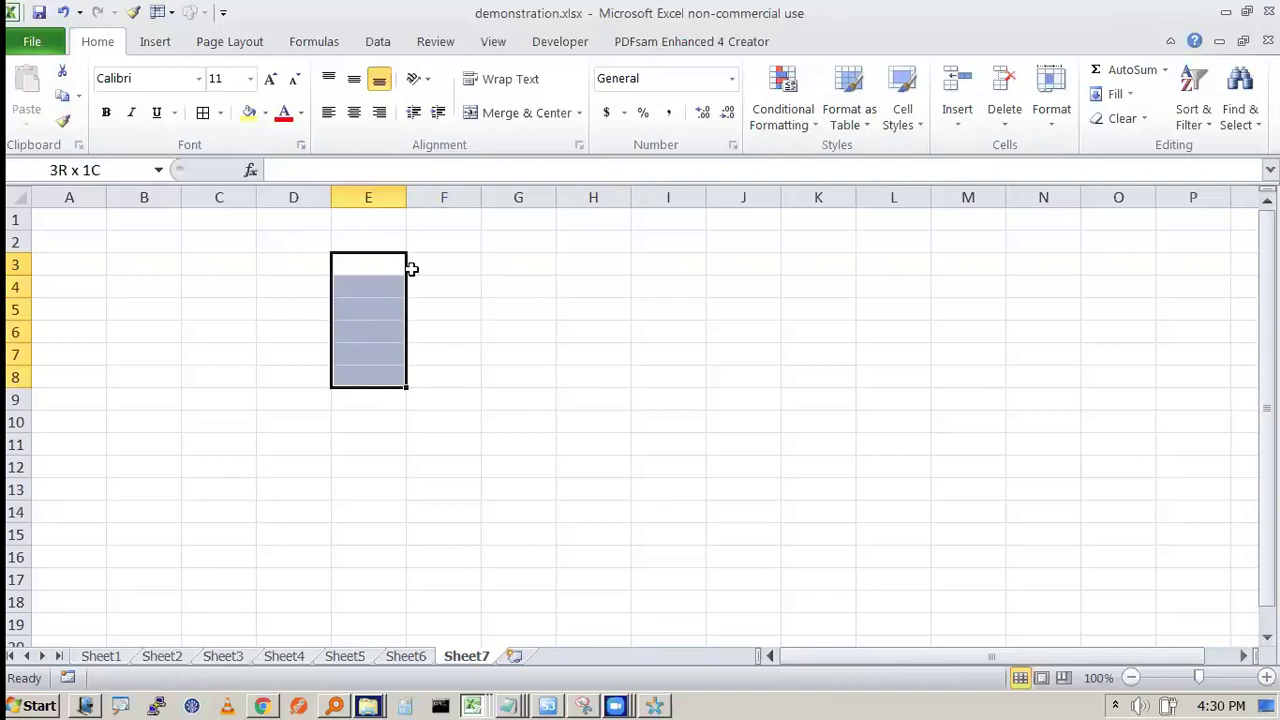
pyautogui.press('Right')
pyautogui.hotkey('shift', 'Down')
pyautogui.hotkey('shift', 'Down')
pyautogui.hotkey('shift', 'Down')
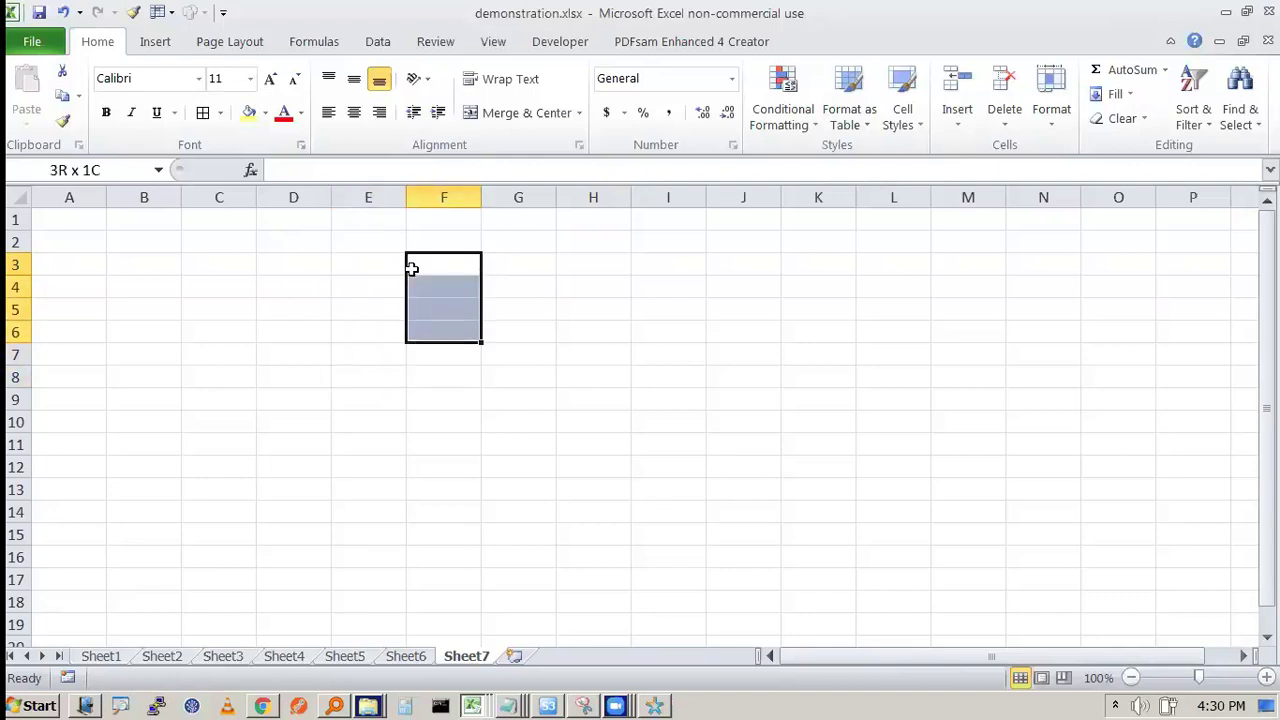
pyautogui.press('Left')
pyautogui.press('Left')
pyautogui.press('Right')
pyautogui.press('Left')
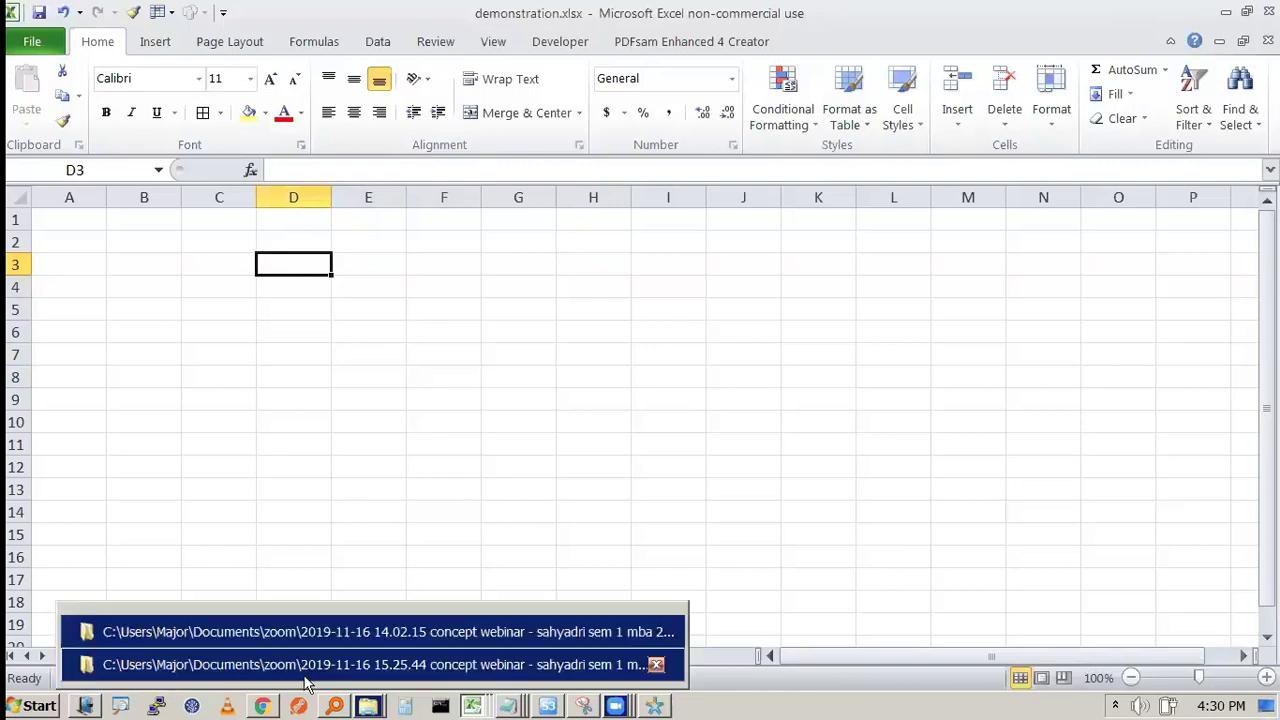
pyautogui.click(437, 466)
# Step: Look over the depreciation table on Sheet4 and the hours worked and hourly salary table on Sheet3
pyautogui.click(285, 659)
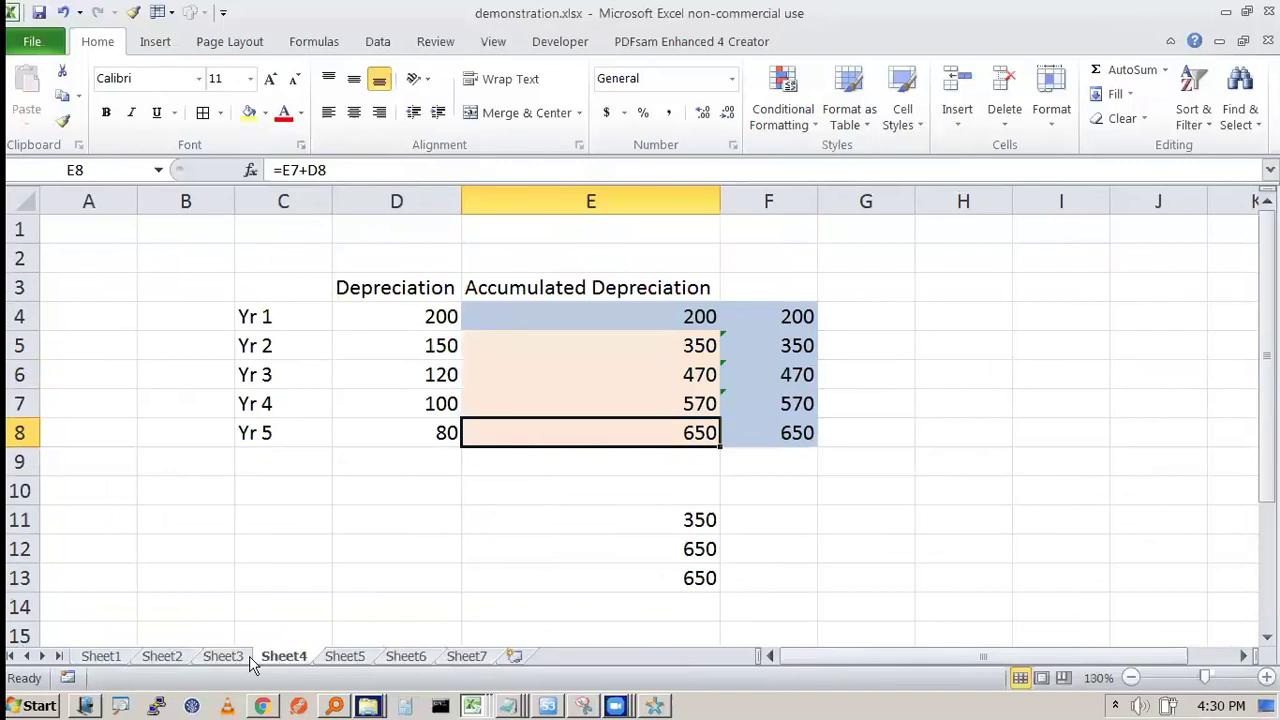
pyautogui.click(243, 660)
pyautogui.moveTo(320, 326); pyautogui.dragTo(334, 406)
pyautogui.click(362, 470)
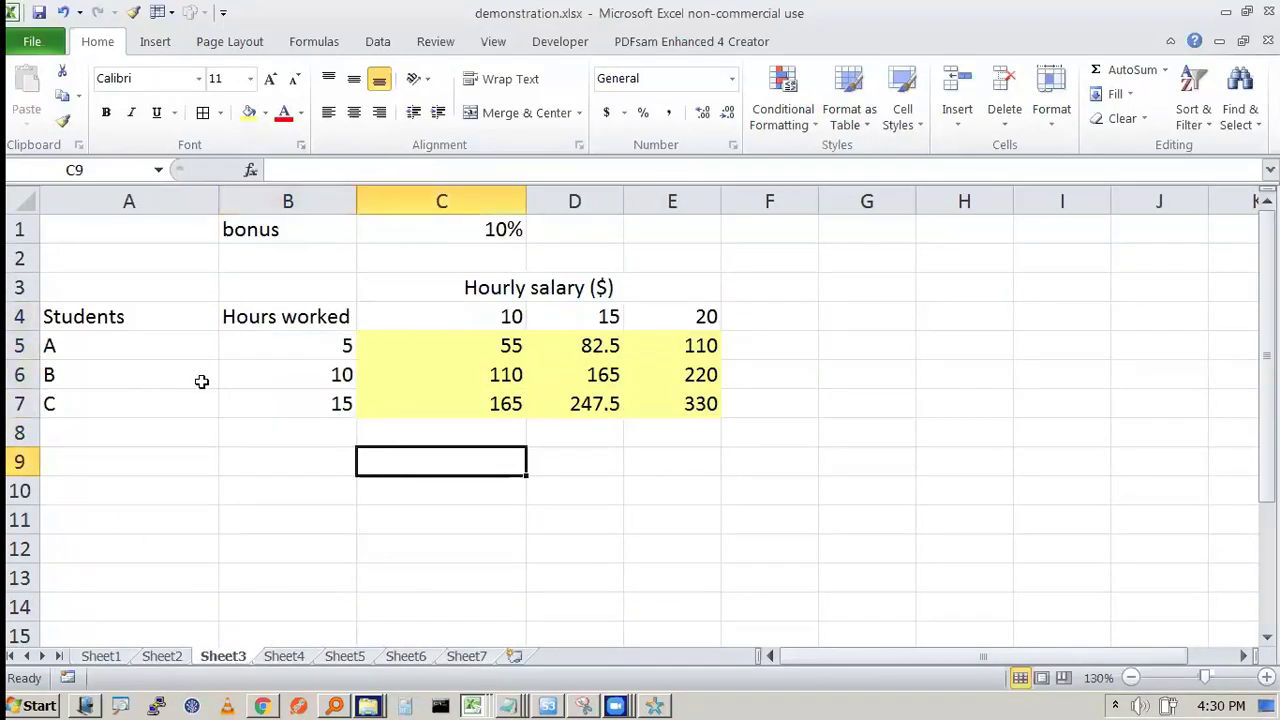
# Step: On Sheet7, enter the heading Student in E4 and list A, B, C and D in E5:E8
pyautogui.click(472, 657)
pyautogui.click(371, 280)
pyautogui.write('Student')
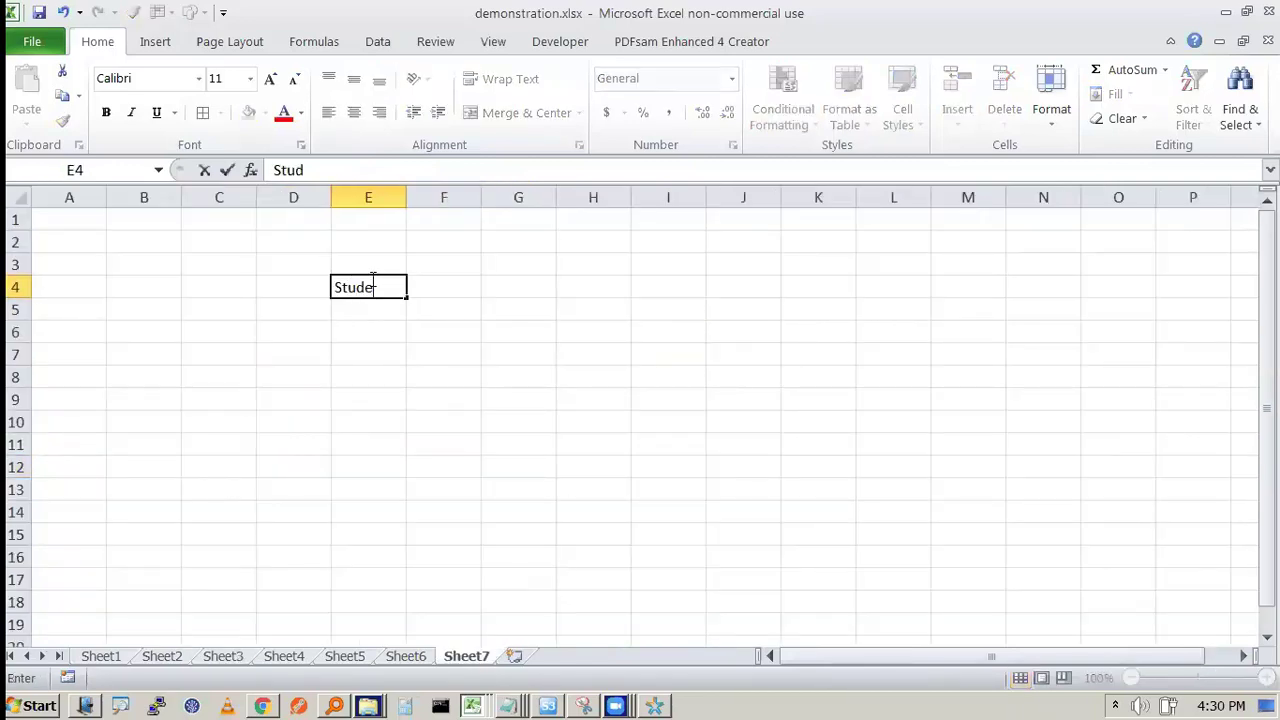
pyautogui.press('Return')
pyautogui.write('A')
pyautogui.press('Return')
pyautogui.write('B')
pyautogui.press('Return')
pyautogui.write('C')
pyautogui.press('Return')
pyautogui.write('D')
pyautogui.press('Tab')
# Step: Add an Hours Worked column in F4:F8 with the values 10, 20, 15 and 5, and autofit column F
pyautogui.click(447, 282)
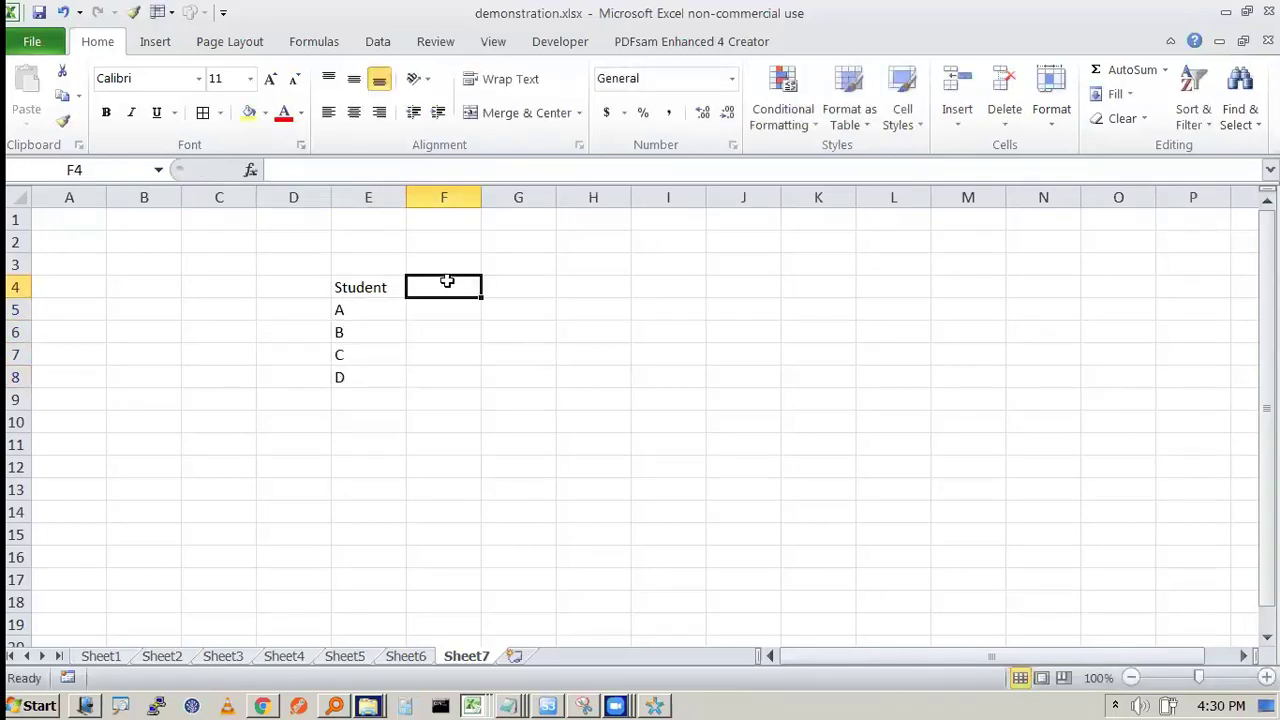
pyautogui.write('Hours Work')
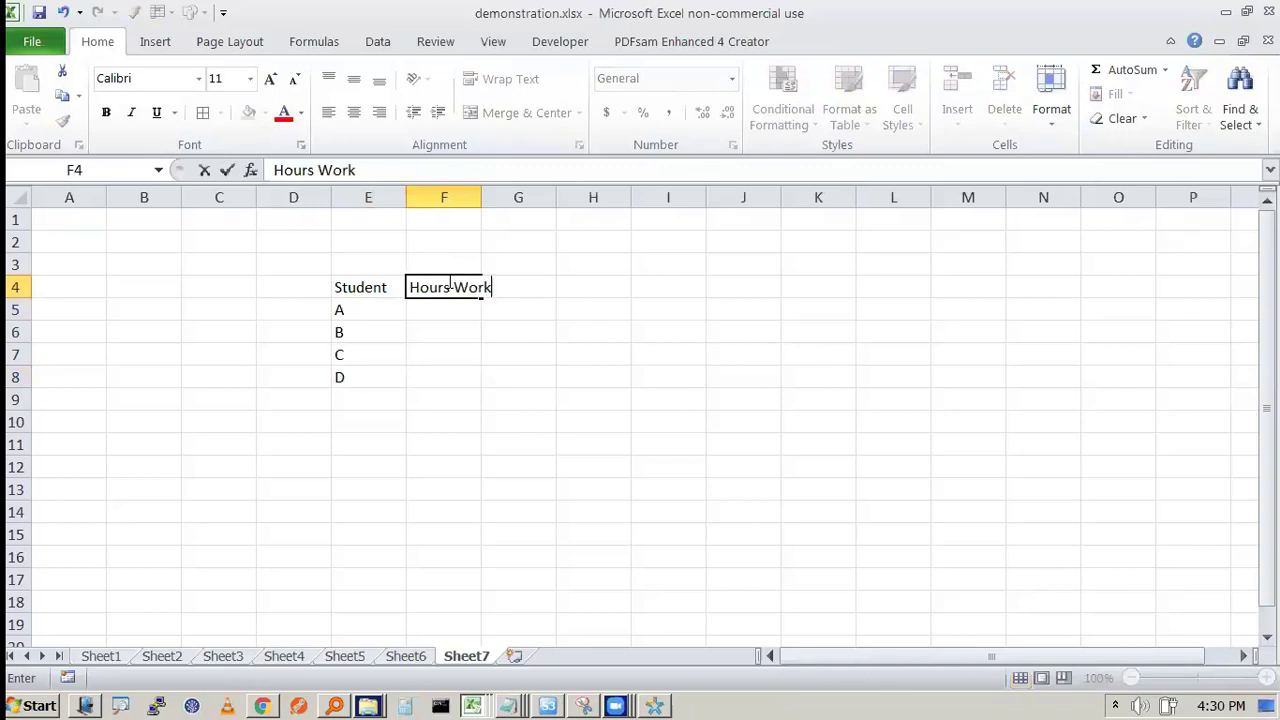
pyautogui.write('ed')
pyautogui.press('Return')
pyautogui.write('10')
pyautogui.press('Return')
pyautogui.write('20')
pyautogui.press('Return')
pyautogui.write('15')
pyautogui.press('Return')
pyautogui.write('5')
pyautogui.press('Tab')
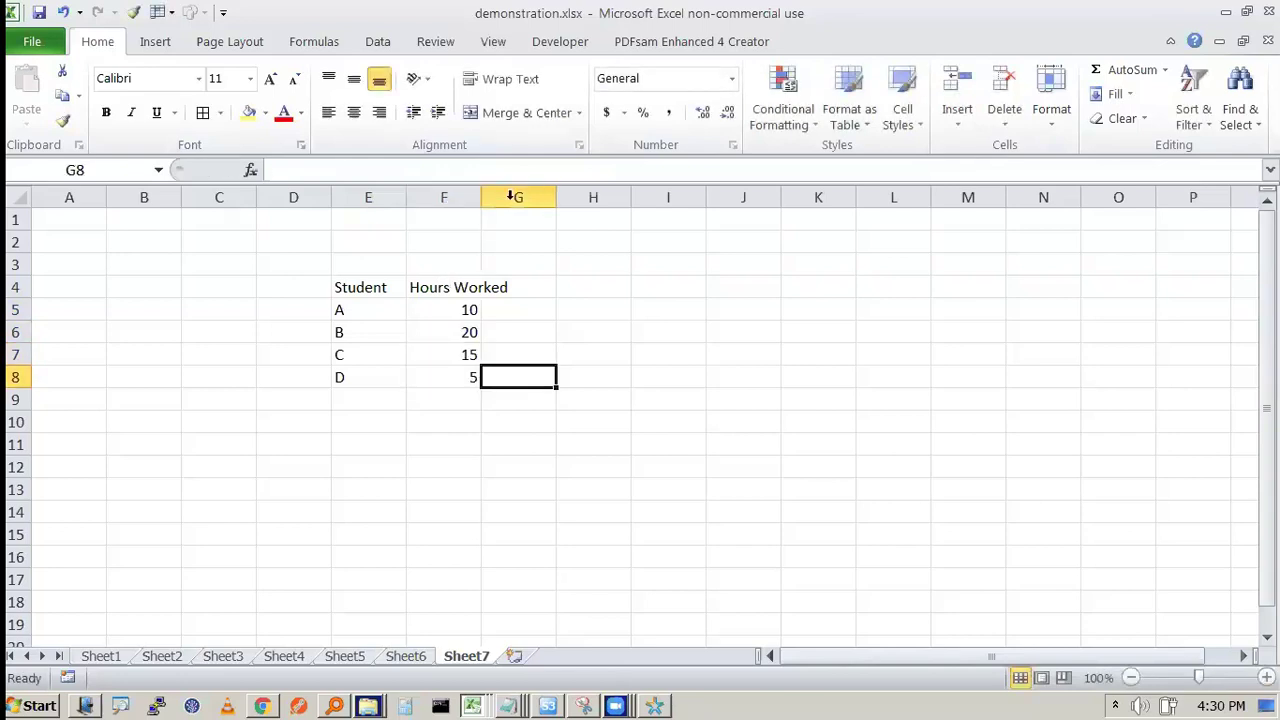
pyautogui.doubleClick(481, 197)
# Step: Add an Hourly rate column in G4:G8 with the values 12, 15, 10 and 12, and widen column G
pyautogui.press('Up')
pyautogui.press('Up')
pyautogui.press('Up')
pyautogui.press('Up')
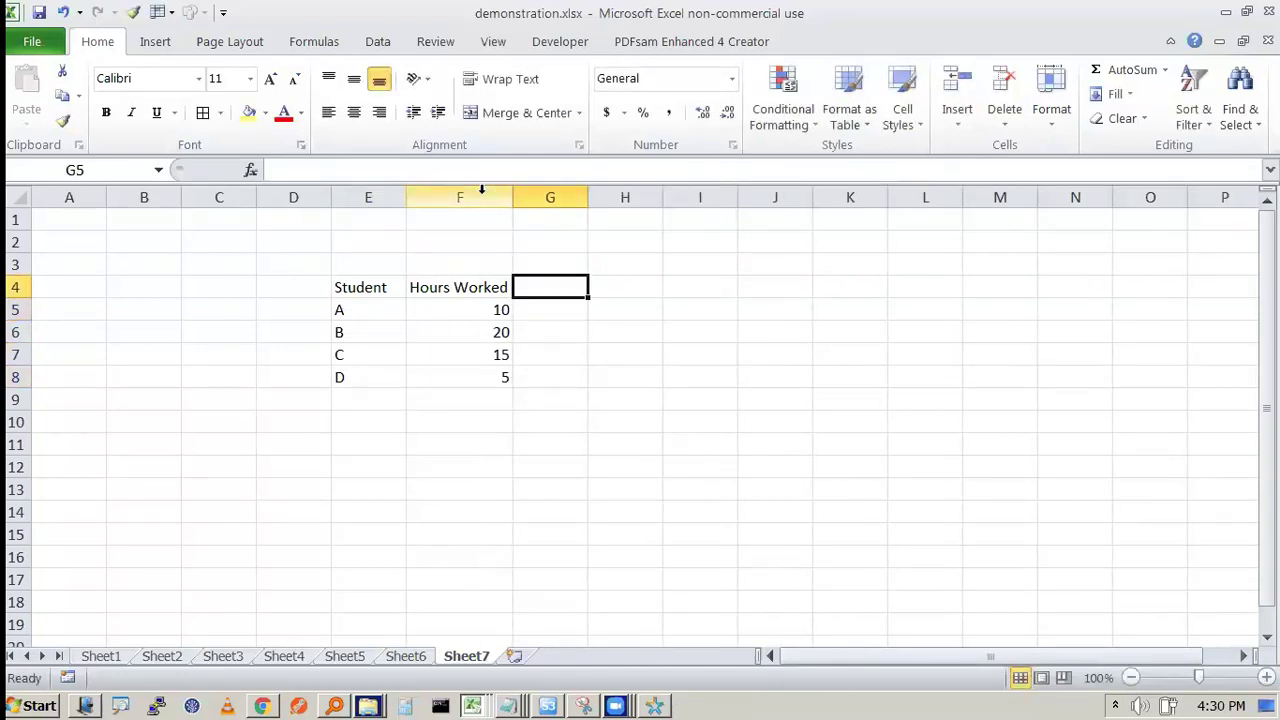
pyautogui.write('Hourly rate')
pyautogui.press('Return')
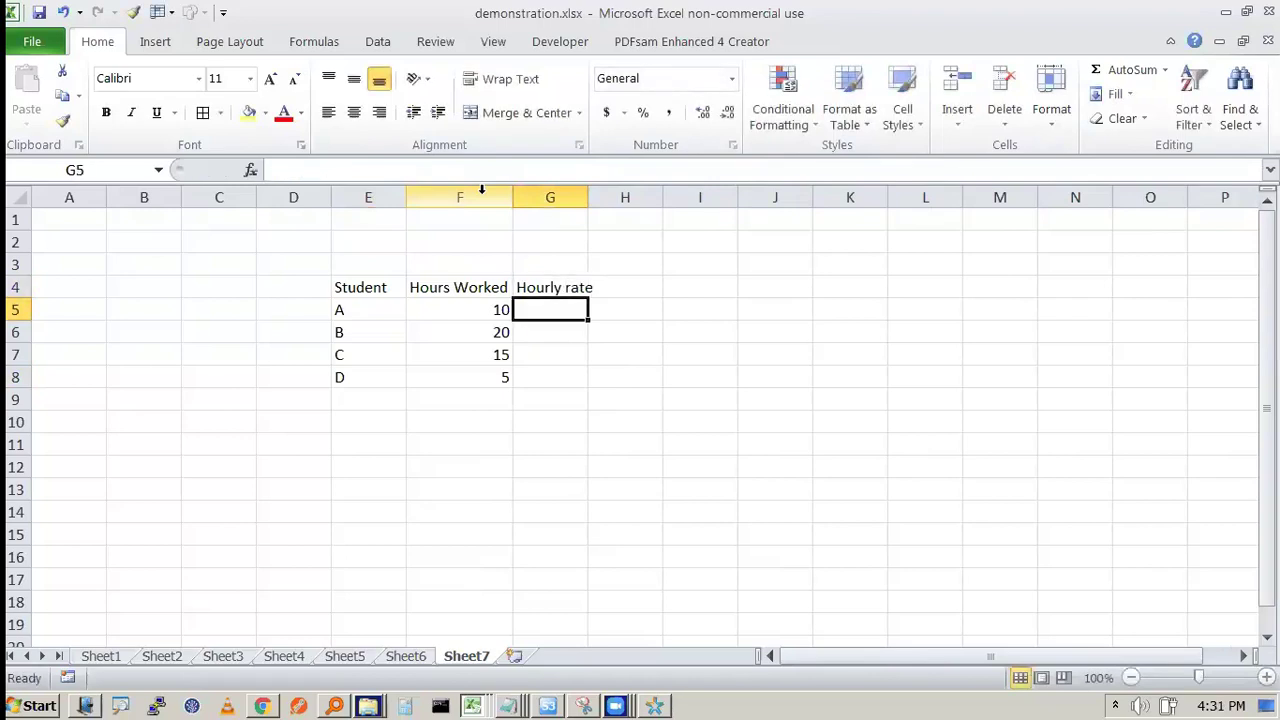
pyautogui.write('12')
pyautogui.press('Return')
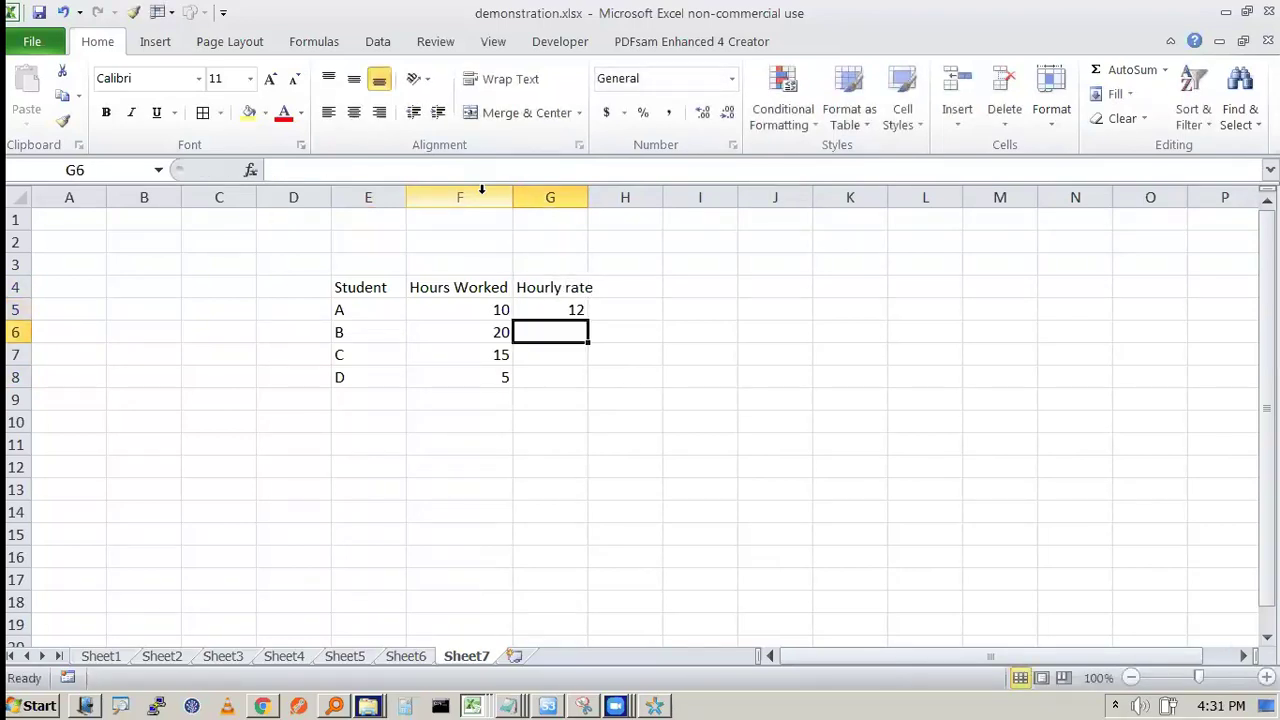
pyautogui.write('15')
pyautogui.press('Return')
pyautogui.write('10')
pyautogui.press('Return')
pyautogui.write('12')
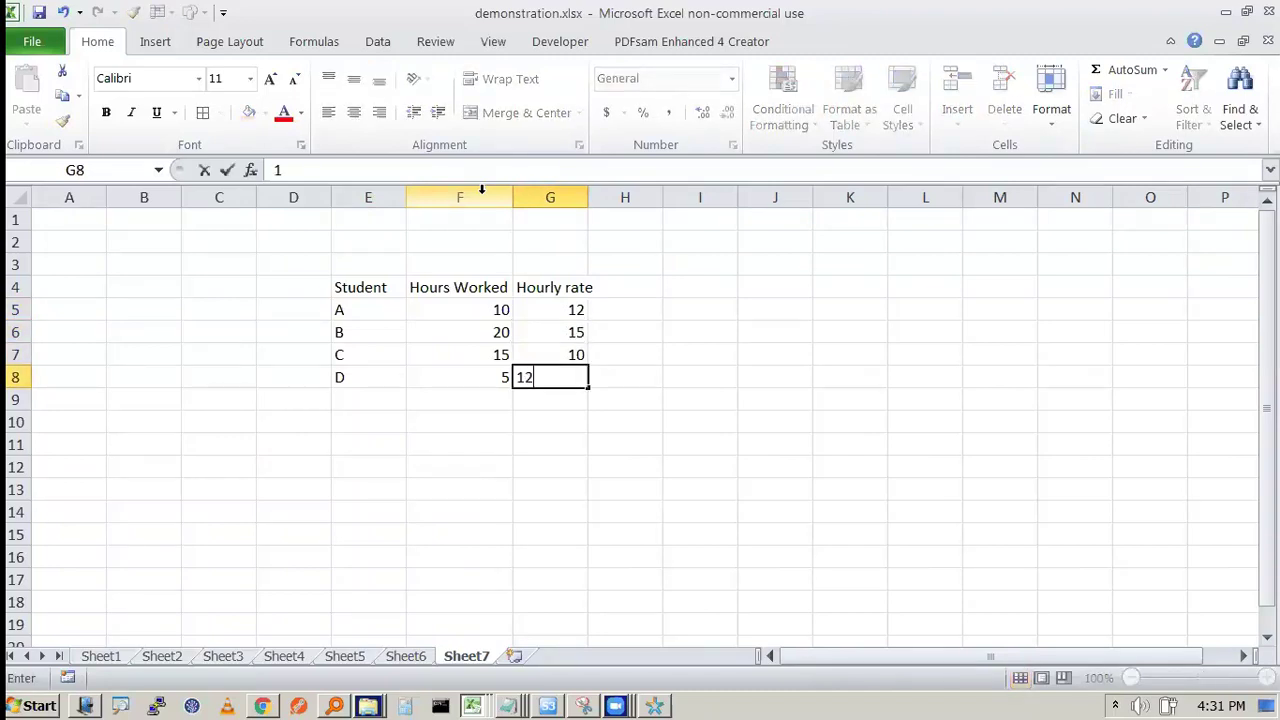
pyautogui.press('Return')
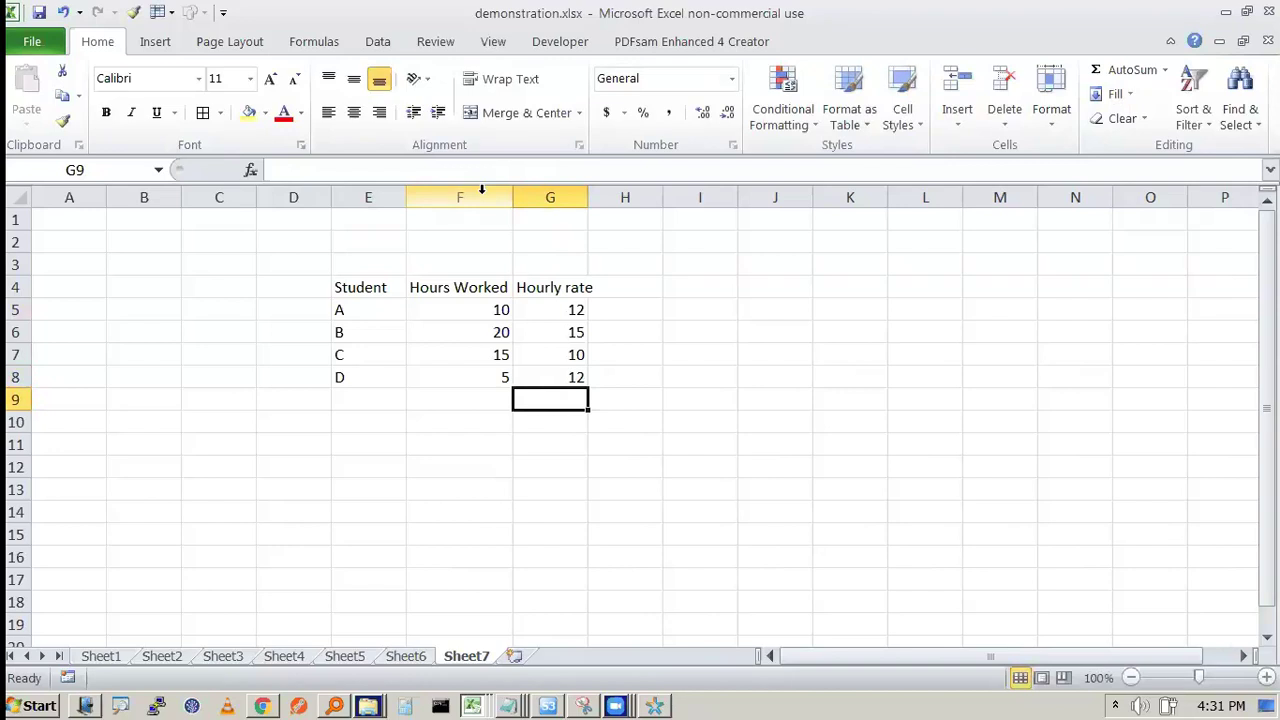
pyautogui.moveTo(588, 192); pyautogui.dragTo(630, 191)
pyautogui.press('Right')
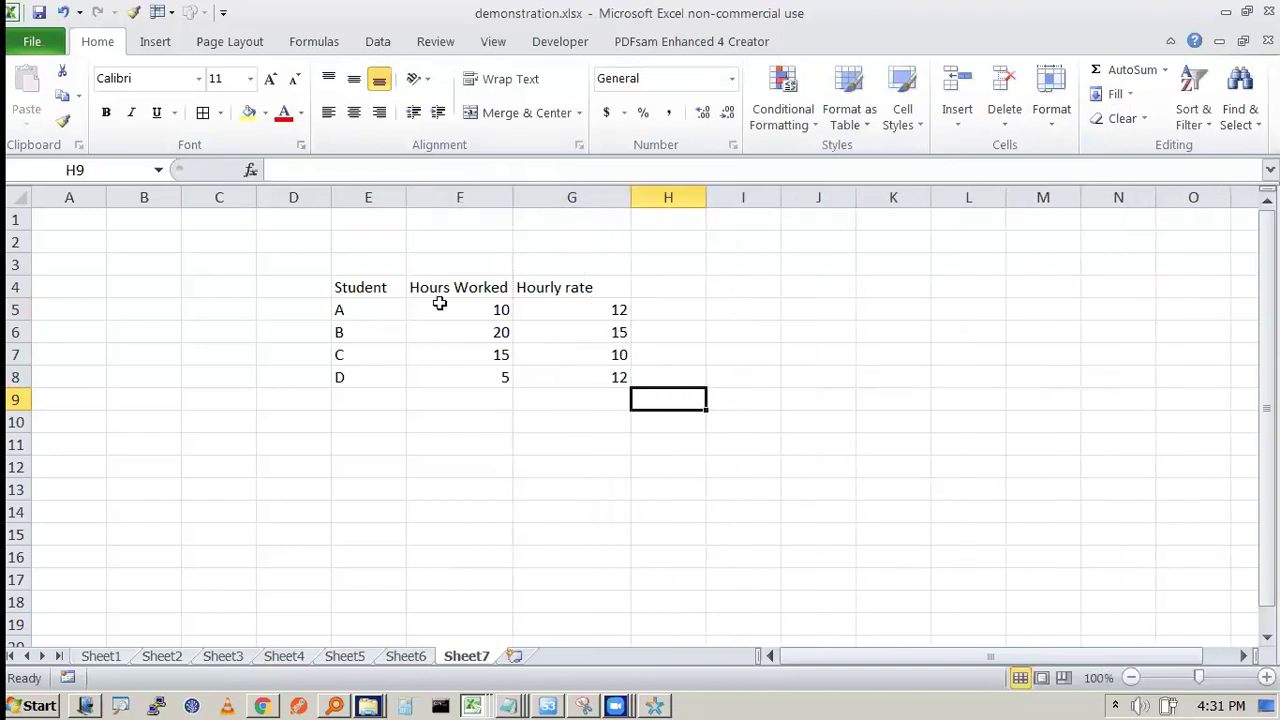
# Step: Apply borders to every cell of the student table in E4:G8
pyautogui.moveTo(439, 303); pyautogui.dragTo(565, 355)
pyautogui.moveTo(388, 281)
pyautogui.mouseDown()
pyautogui.moveTo(566, 381)
pyautogui.moveTo(380, 303)
pyautogui.moveTo(371, 286)
pyautogui.mouseUp()
pyautogui.click(203, 112)
pyautogui.click(808, 360)
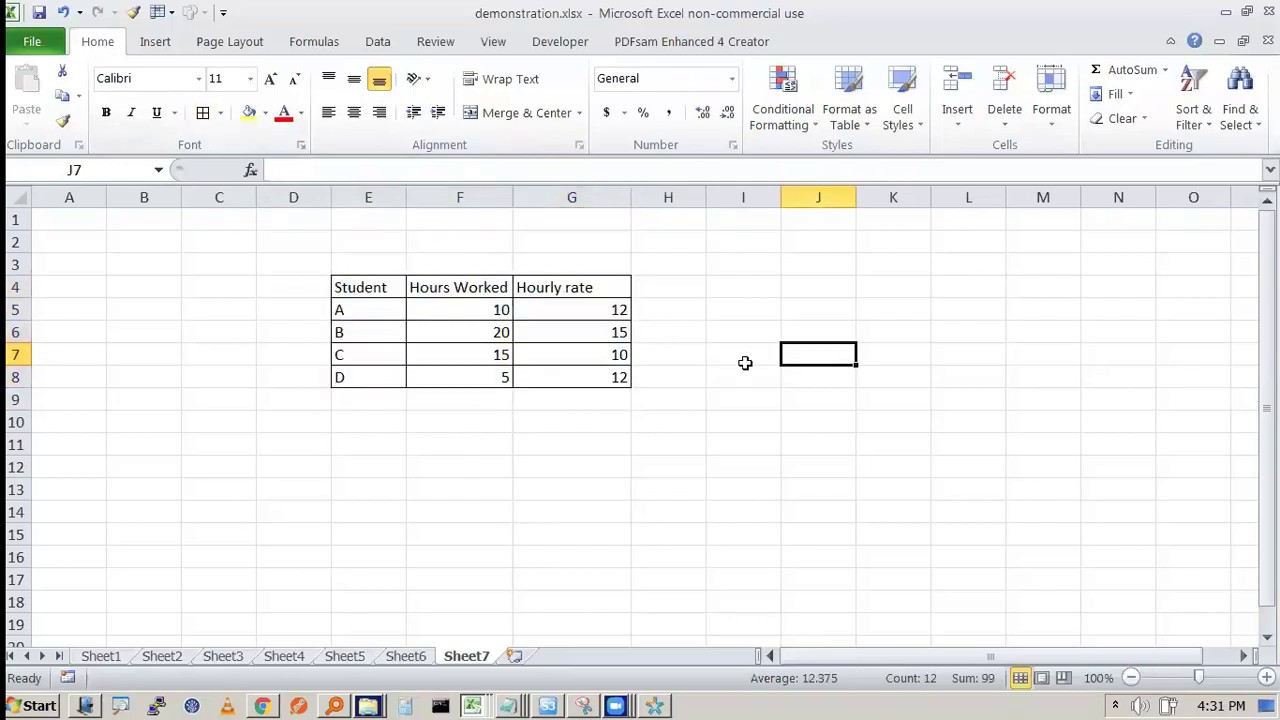
# Step: Fill cell G11 below the table with light yellow
pyautogui.click(580, 464)
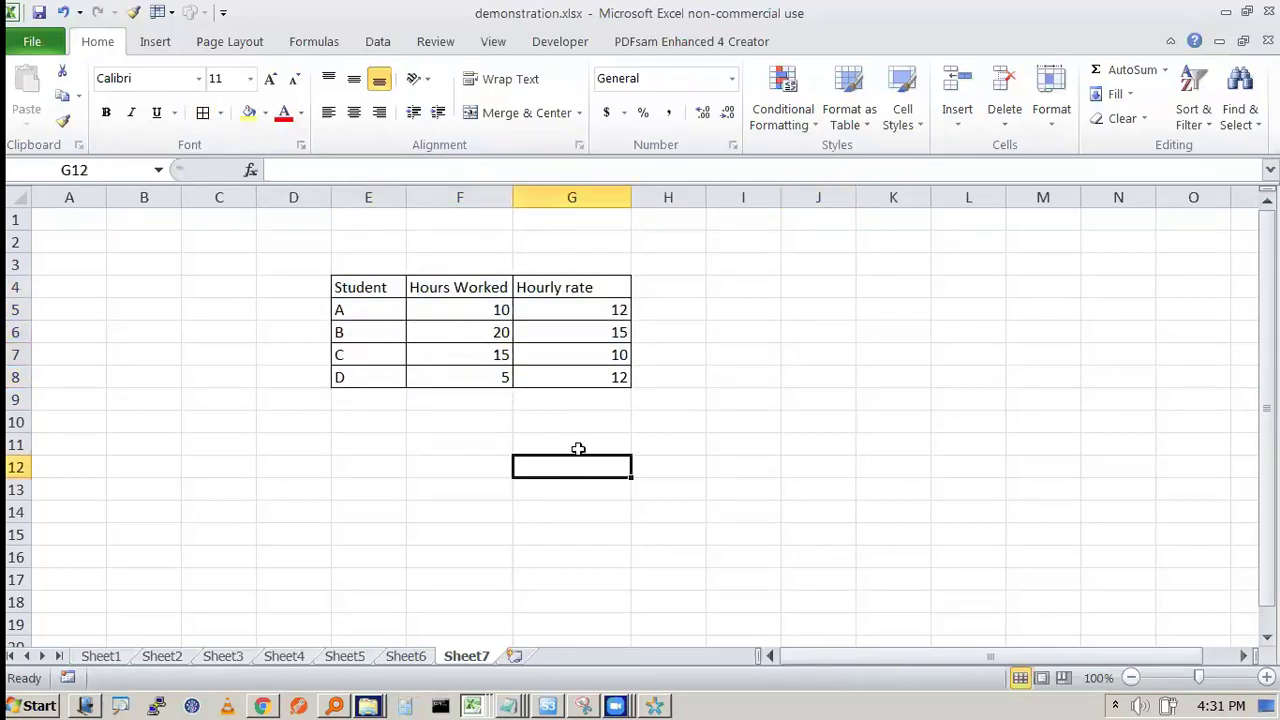
pyautogui.click(580, 440)
pyautogui.click(249, 112)
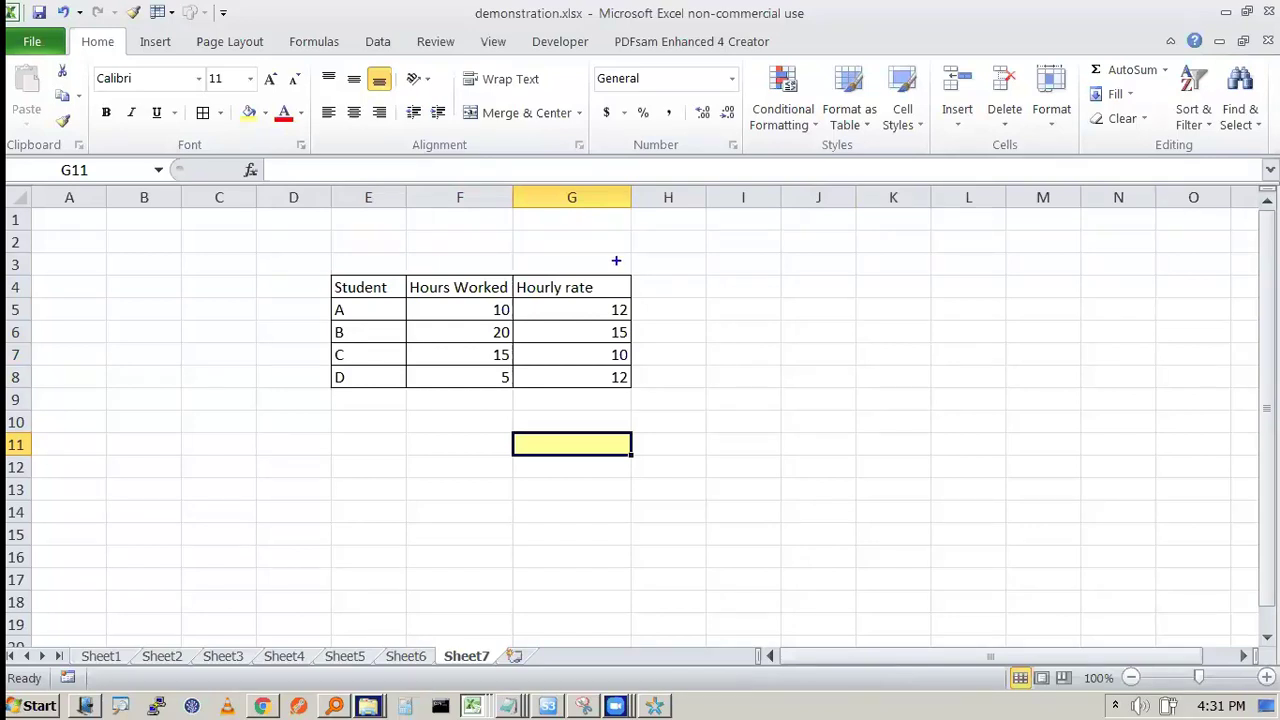
pyautogui.moveTo(476, 316); pyautogui.dragTo(512, 303)
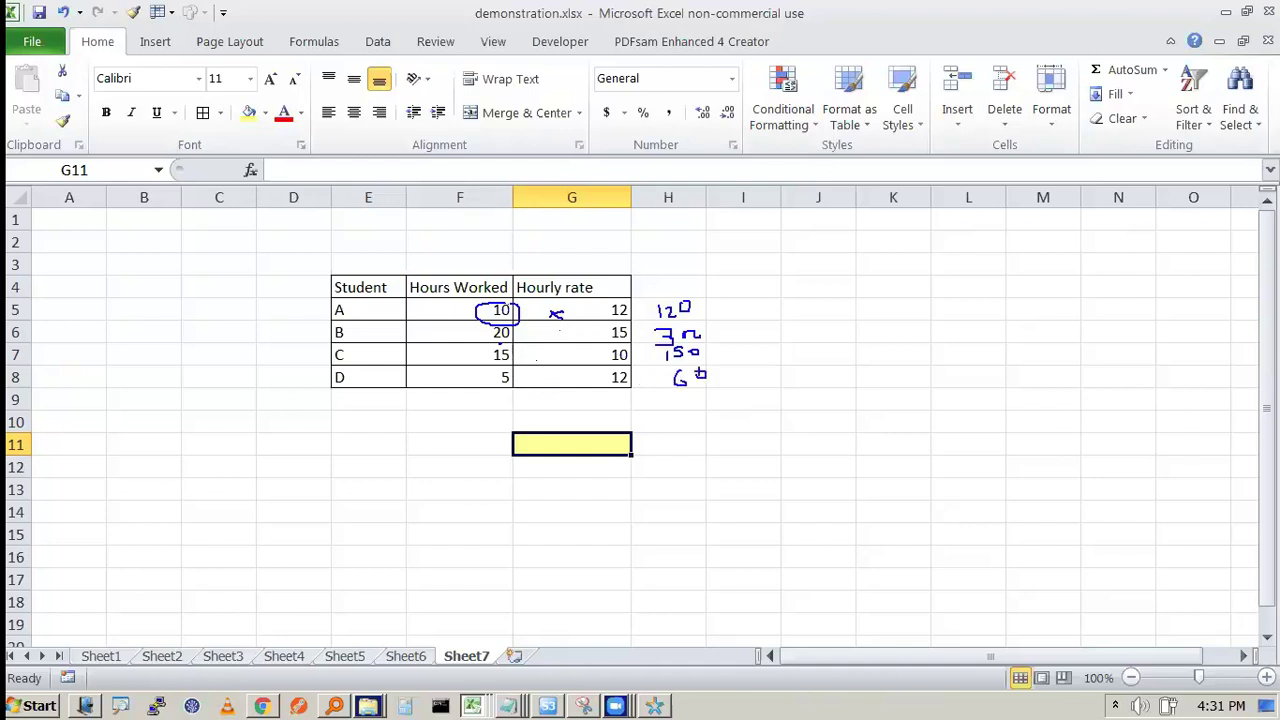
pyautogui.moveTo(559, 332)
pyautogui.mouseDown()
pyautogui.moveTo(584, 350)
pyautogui.moveTo(557, 356)
pyautogui.moveTo(557, 392)
pyautogui.mouseUp()
pyautogui.moveTo(652, 296)
pyautogui.mouseDown()
pyautogui.moveTo(651, 382)
pyautogui.moveTo(724, 330)
pyautogui.moveTo(668, 286)
pyautogui.mouseUp()
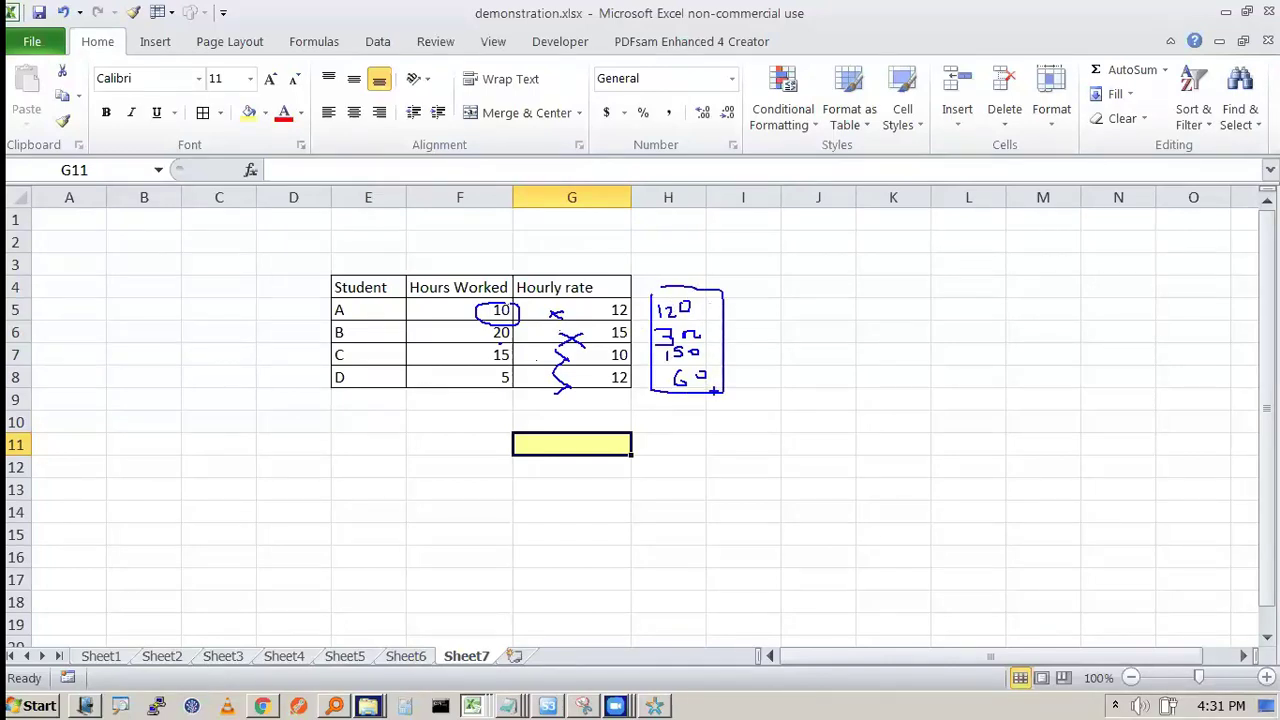
pyautogui.moveTo(797, 396)
pyautogui.mouseDown()
pyautogui.moveTo(784, 428)
pyautogui.moveTo(762, 430)
pyautogui.moveTo(850, 396)
pyautogui.moveTo(866, 424)
pyautogui.mouseUp()
pyautogui.moveTo(778, 451)
pyautogui.mouseDown()
pyautogui.moveTo(872, 451)
pyautogui.moveTo(870, 465)
pyautogui.mouseUp()
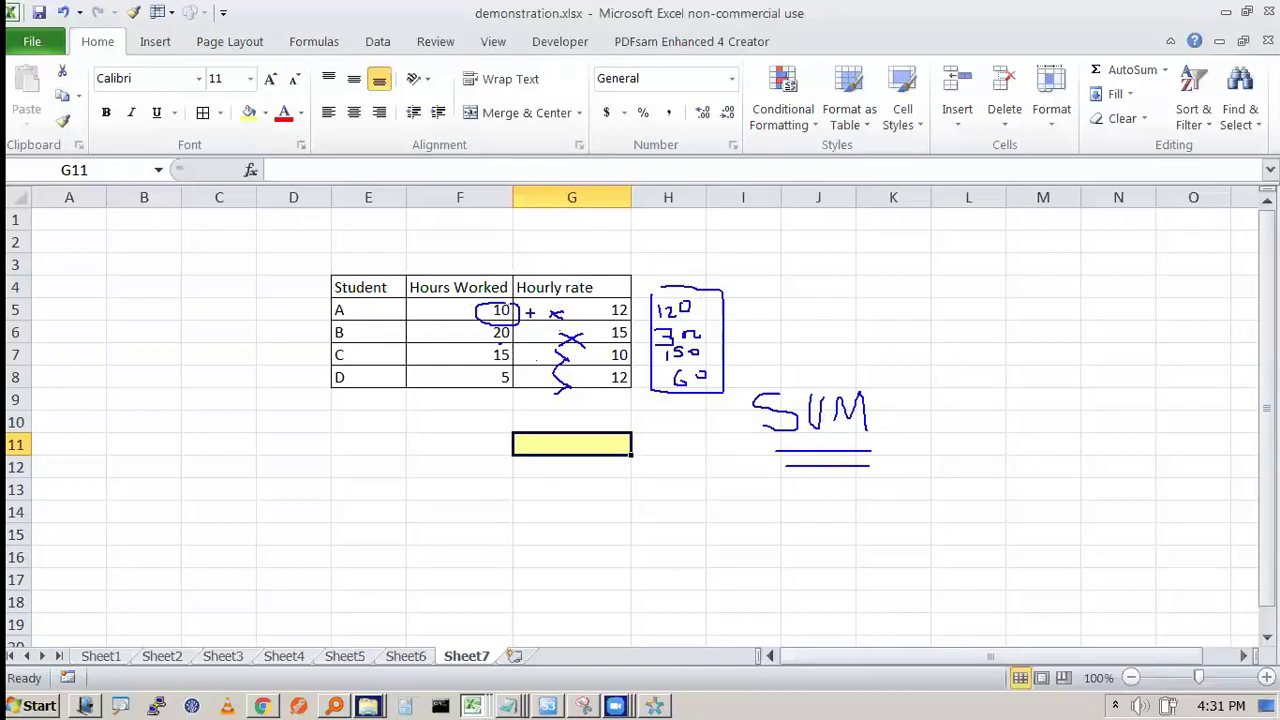
pyautogui.moveTo(579, 296)
pyautogui.mouseDown()
pyautogui.moveTo(460, 305)
pyautogui.moveTo(576, 326)
pyautogui.moveTo(722, 318)
pyautogui.moveTo(560, 292)
pyautogui.mouseUp()
pyautogui.moveTo(956, 378); pyautogui.dragTo(962, 414)
pyautogui.moveTo(957, 382); pyautogui.dragTo(976, 392)
pyautogui.moveTo(940, 398)
pyautogui.mouseDown()
pyautogui.moveTo(982, 390)
pyautogui.moveTo(1004, 406)
pyautogui.mouseUp()
pyautogui.moveTo(1002, 380); pyautogui.dragTo(1032, 404)
pyautogui.moveTo(1044, 392); pyautogui.dragTo(1062, 404)
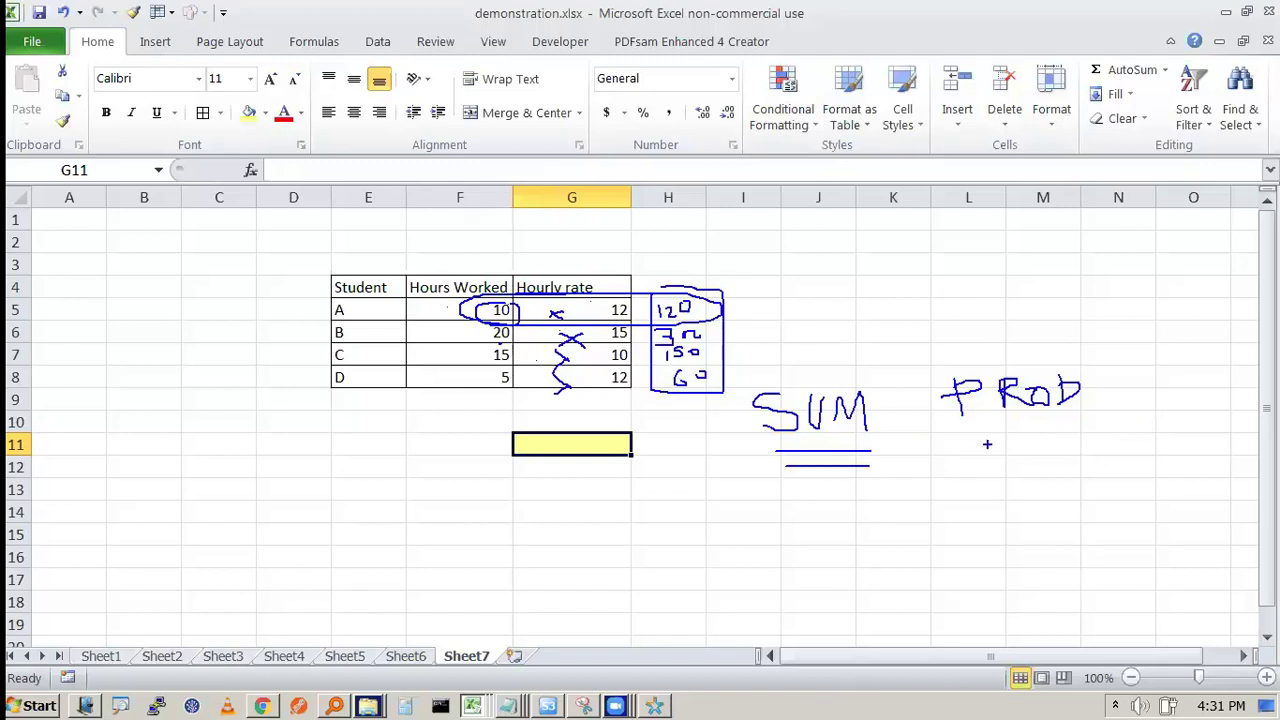
pyautogui.press('Escape')
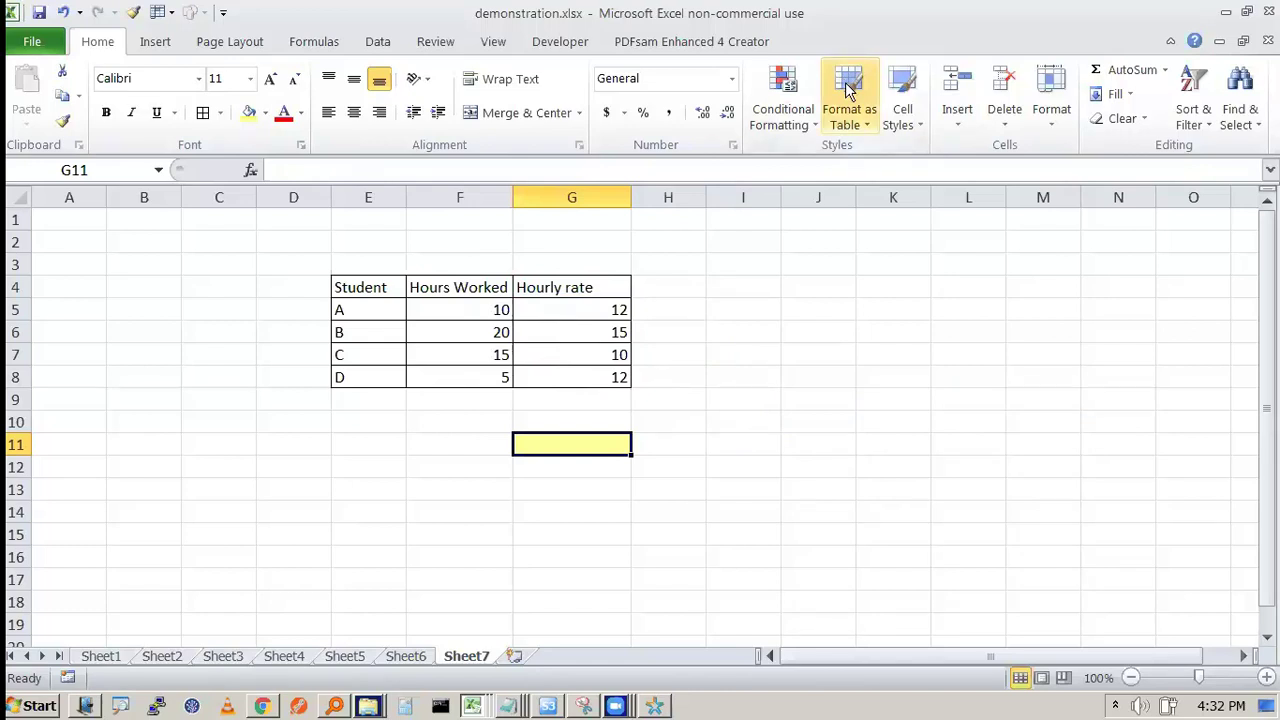
# Step: Start a SUMPRODUCT formula in the yellow cell G11
pyautogui.write('=sum')
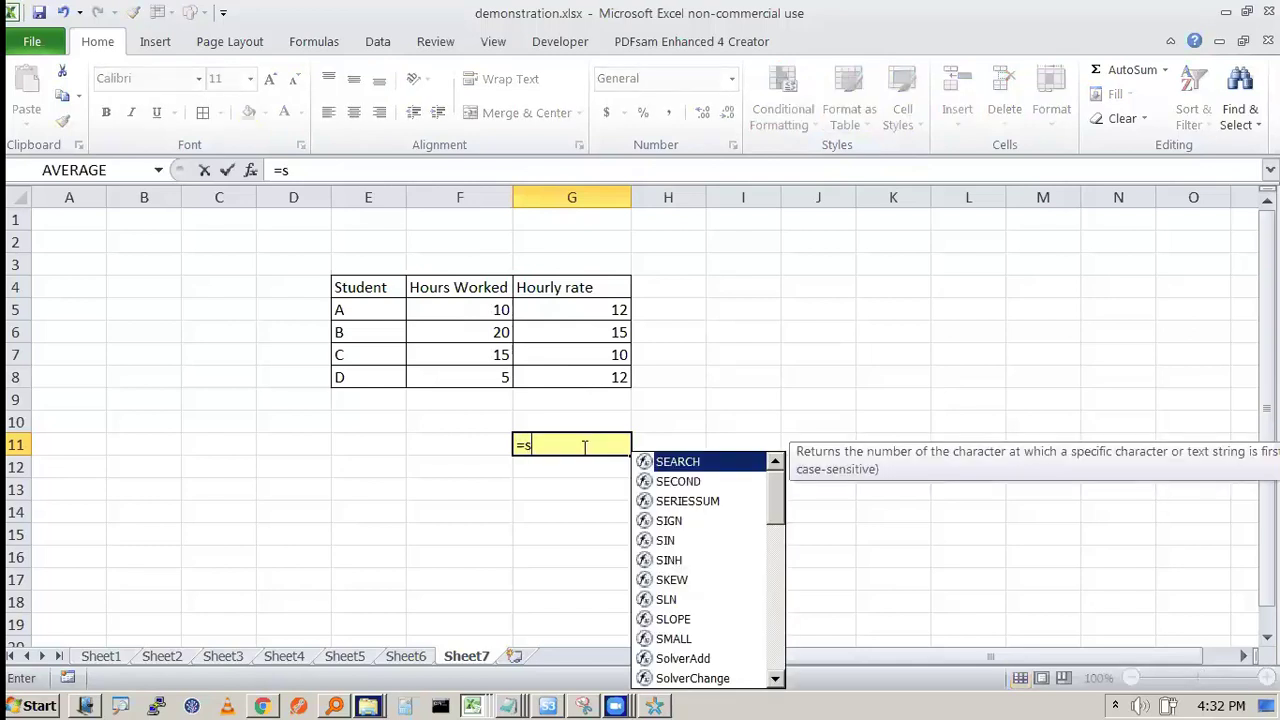
pyautogui.write('p')
pyautogui.press('Tab')
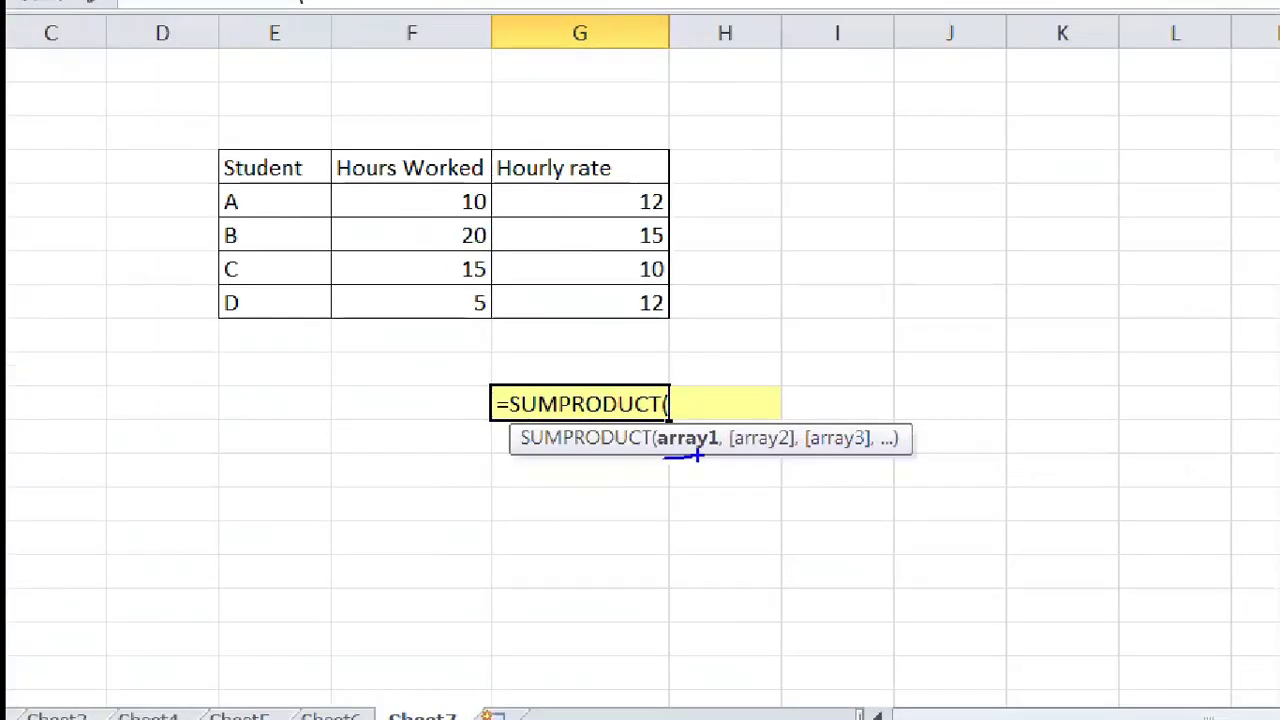
pyautogui.moveTo(742, 455); pyautogui.dragTo(842, 453)
pyautogui.moveTo(690, 418)
pyautogui.mouseDown()
pyautogui.moveTo(683, 456)
pyautogui.moveTo(725, 448)
pyautogui.moveTo(693, 420)
pyautogui.mouseUp()
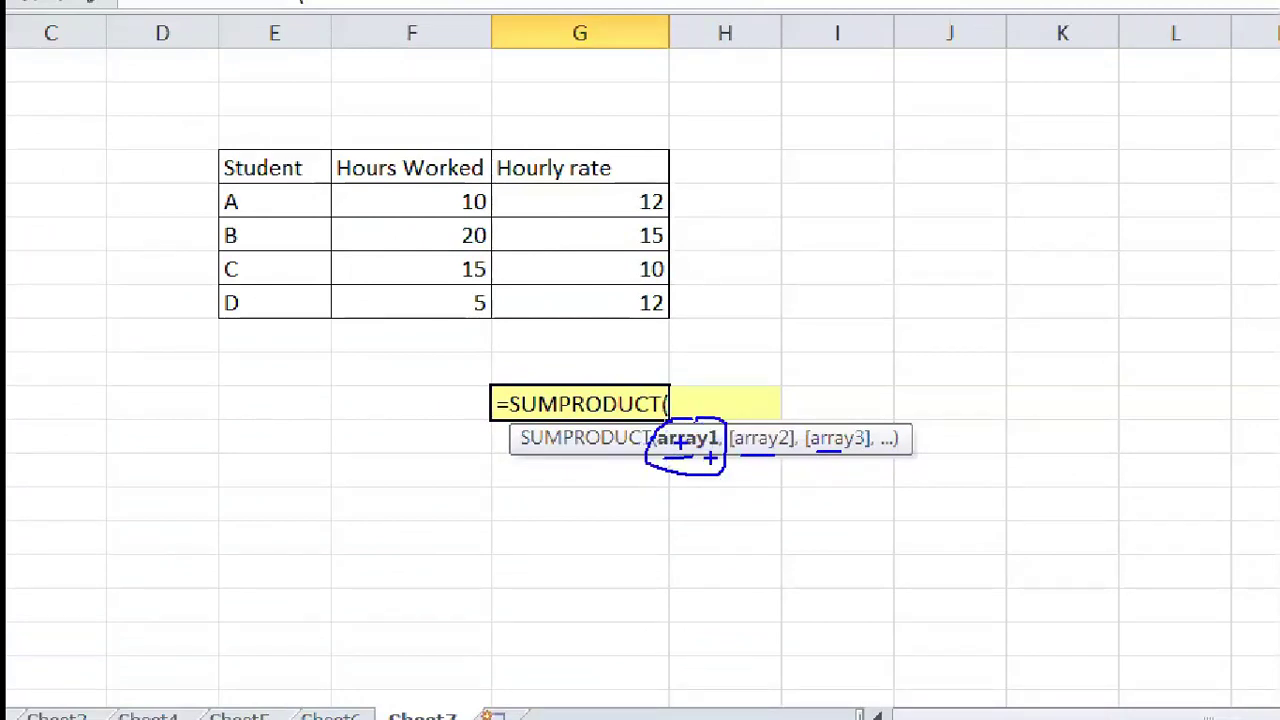
pyautogui.moveTo(668, 490)
pyautogui.mouseDown()
pyautogui.moveTo(668, 586)
pyautogui.moveTo(737, 512)
pyautogui.moveTo(737, 495)
pyautogui.moveTo(660, 490)
pyautogui.mouseUp()
pyautogui.moveTo(761, 497)
pyautogui.mouseDown()
pyautogui.moveTo(764, 606)
pyautogui.moveTo(832, 505)
pyautogui.moveTo(686, 496)
pyautogui.moveTo(730, 497)
pyautogui.moveTo(686, 537)
pyautogui.moveTo(750, 543)
pyautogui.moveTo(664, 562)
pyautogui.moveTo(773, 556)
pyautogui.mouseUp()
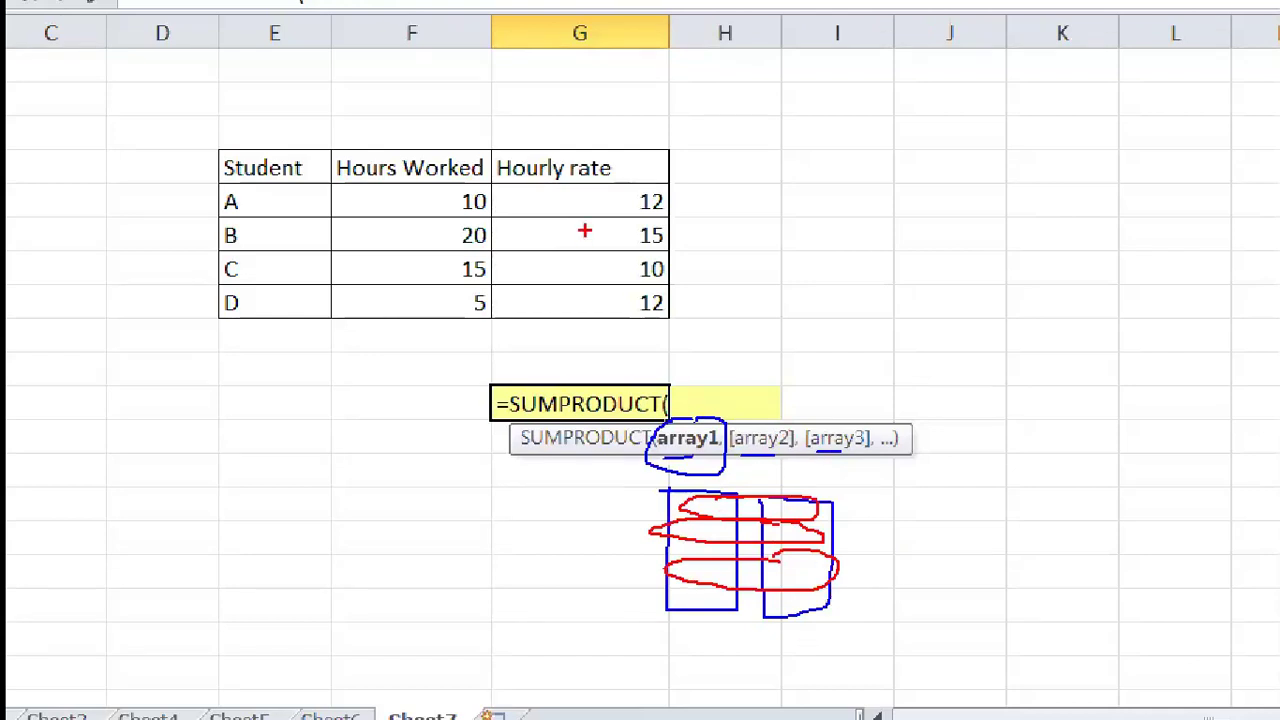
pyautogui.moveTo(441, 188)
pyautogui.mouseDown()
pyautogui.moveTo(433, 240)
pyautogui.moveTo(500, 330)
pyautogui.moveTo(508, 190)
pyautogui.moveTo(436, 188)
pyautogui.mouseUp()
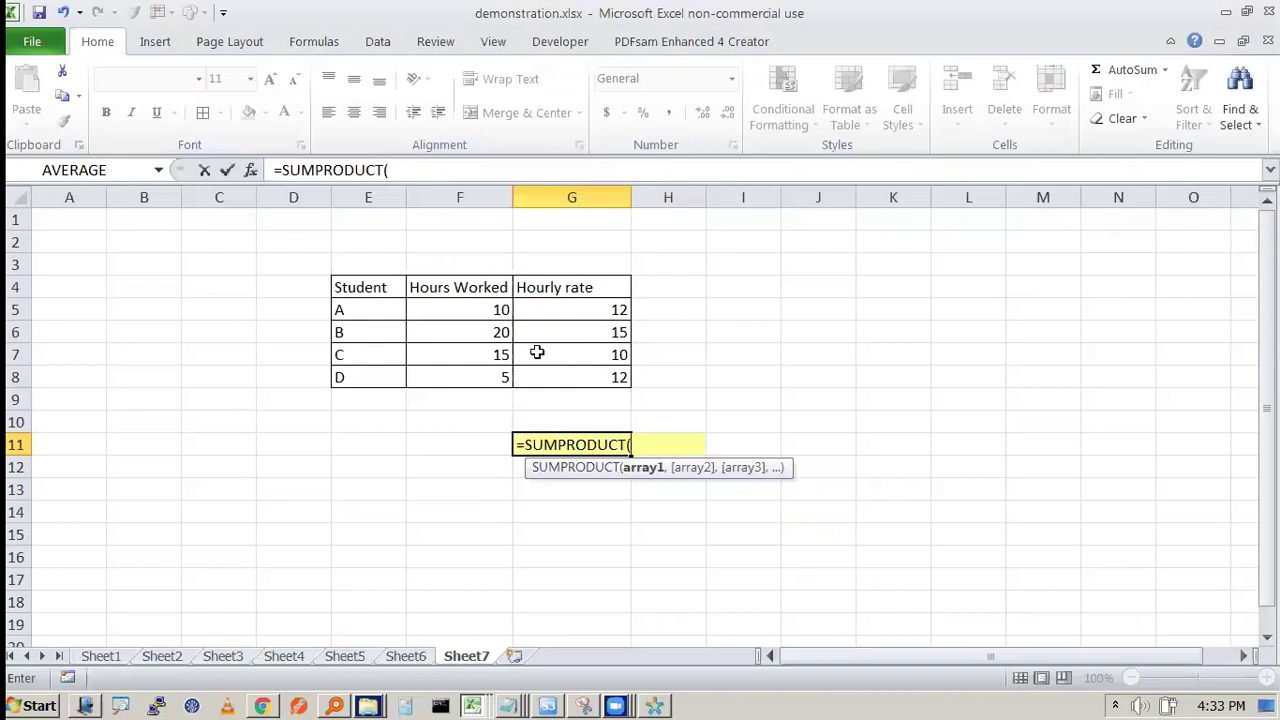
# Step: Complete the formula in G11 as =SUMPRODUCT(F5:F8,G5:G8), using the hours worked and hourly rate ranges as arrays
pyautogui.moveTo(486, 309); pyautogui.dragTo(455, 371)
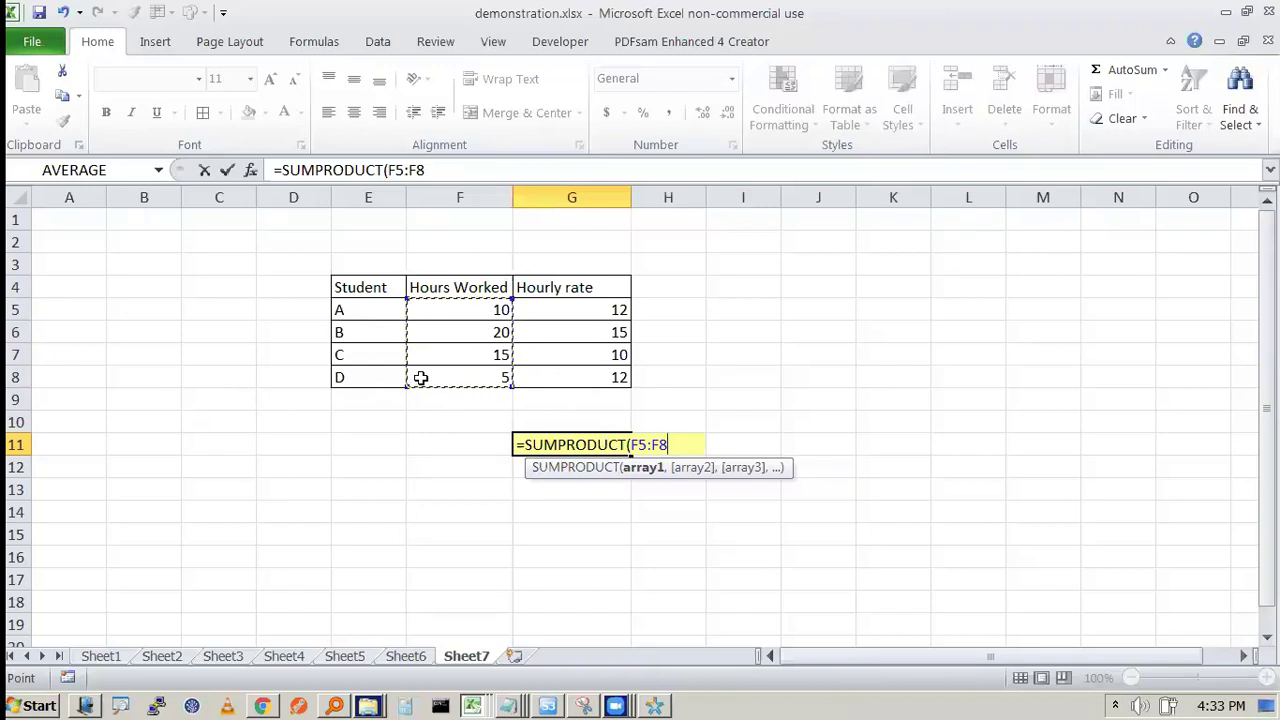
pyautogui.write(',')
pyautogui.moveTo(580, 308); pyautogui.dragTo(589, 371)
pyautogui.click(589, 371)
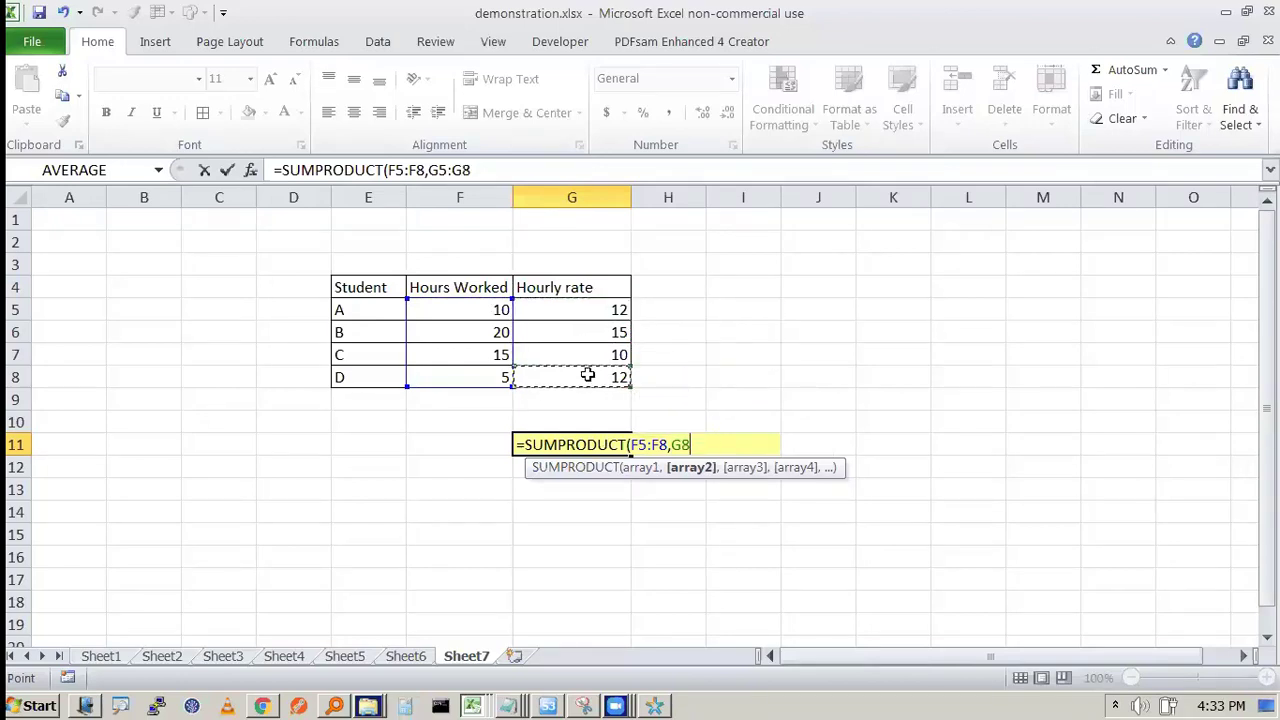
pyautogui.moveTo(535, 302); pyautogui.dragTo(531, 381)
pyautogui.write(')')
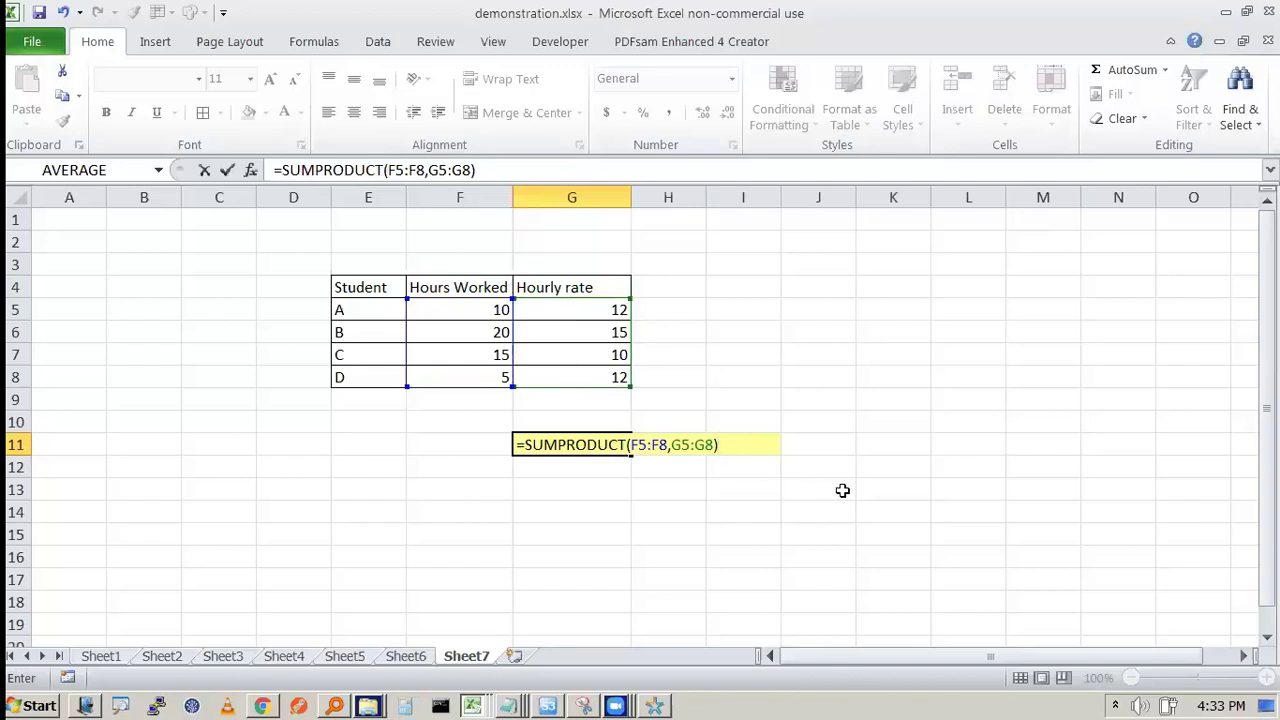
pyautogui.press('Return')
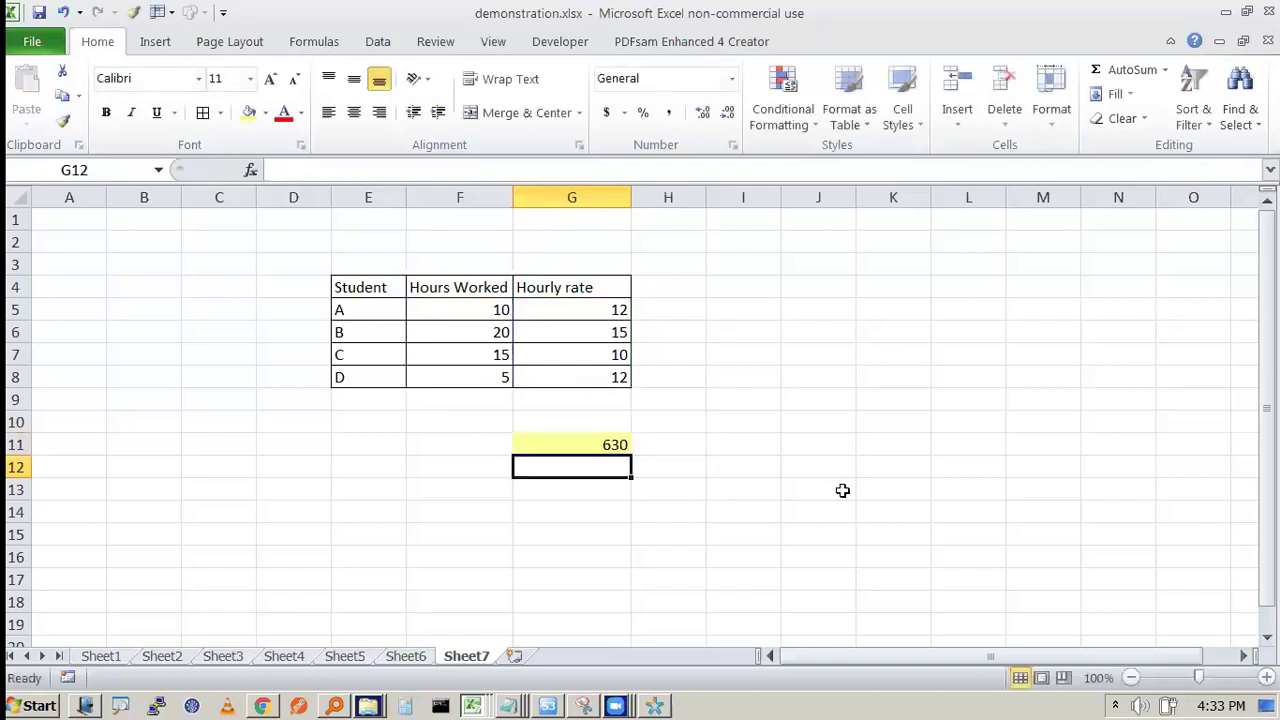
# Step: Enter the formula =F5*G5 in H5 to multiply student A's hours by the hourly rate
pyautogui.press('Up')
pyautogui.press('Right')
pyautogui.press('Up')
pyautogui.press('Up')
pyautogui.press('Up')
pyautogui.press('Up')
pyautogui.press('Up')
pyautogui.press('Up')
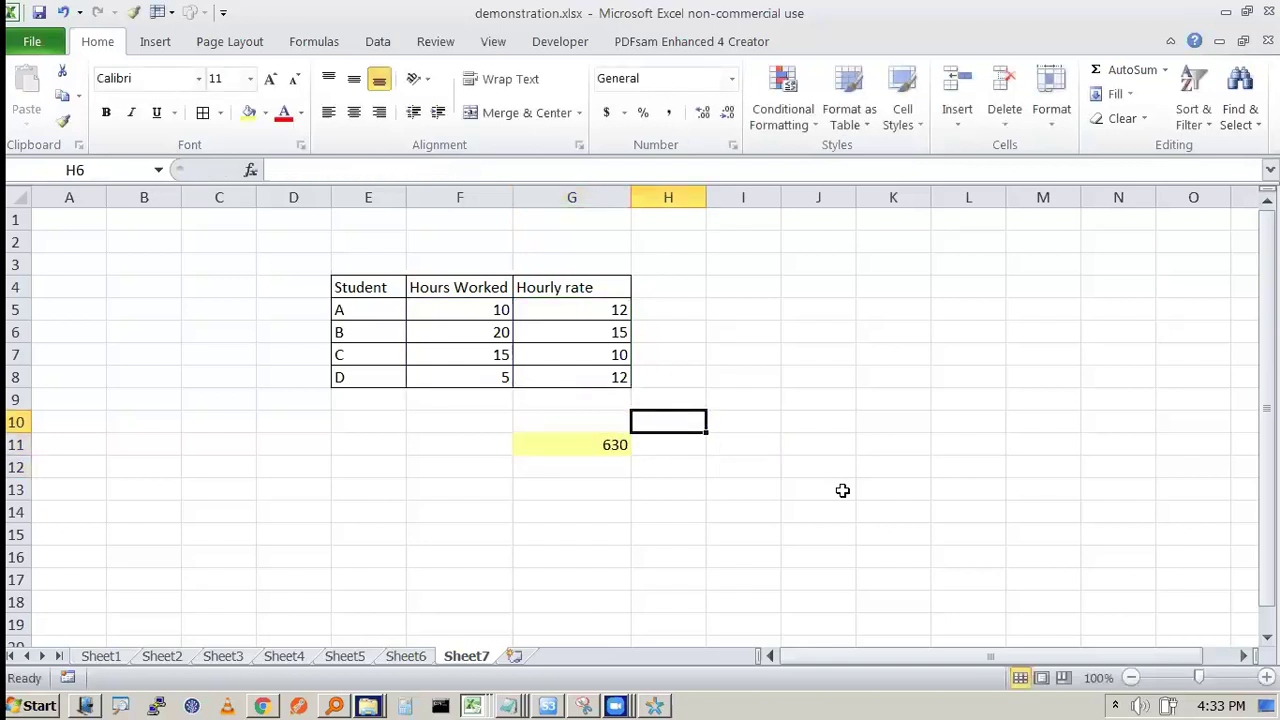
pyautogui.write('=')
pyautogui.press('Left')
pyautogui.press('Left')
pyautogui.write('*')
pyautogui.press('Left')
pyautogui.press('Return')
# Step: Copy the product formula from H5 to H6:H8
pyautogui.press('Up')
pyautogui.hotkey('ctrl', 'c')
pyautogui.press('Down')
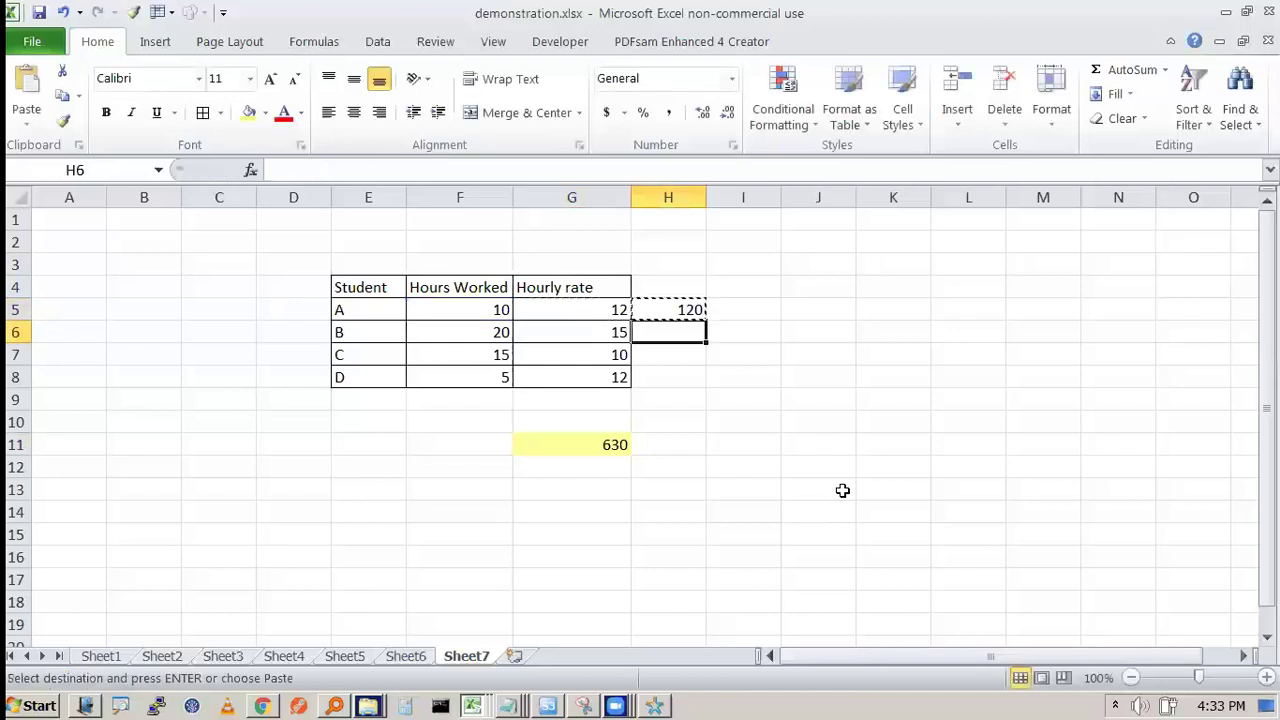
pyautogui.hotkey('shift', 'Down')
pyautogui.hotkey('shift', 'Down')
pyautogui.hotkey('ctrl', 'v')
# Step: Total the row products H5:H8 with a SUM formula in H9
pyautogui.press('Down')
pyautogui.press('Down')
pyautogui.press('Down')
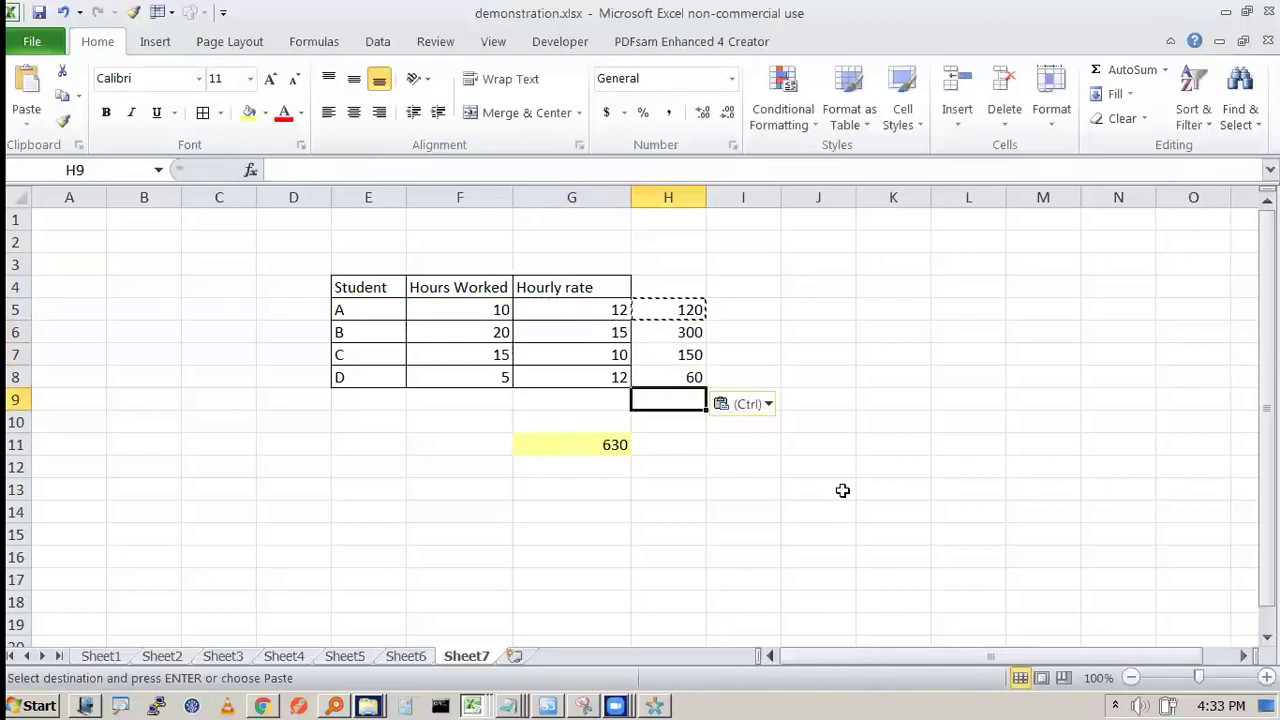
pyautogui.write('=sum(')
pyautogui.press('Up')
pyautogui.hotkey('shift', 'Up')
pyautogui.hotkey('shift', 'Up')
pyautogui.hotkey('shift', 'Up')
pyautogui.write(')')
pyautogui.press('Return')
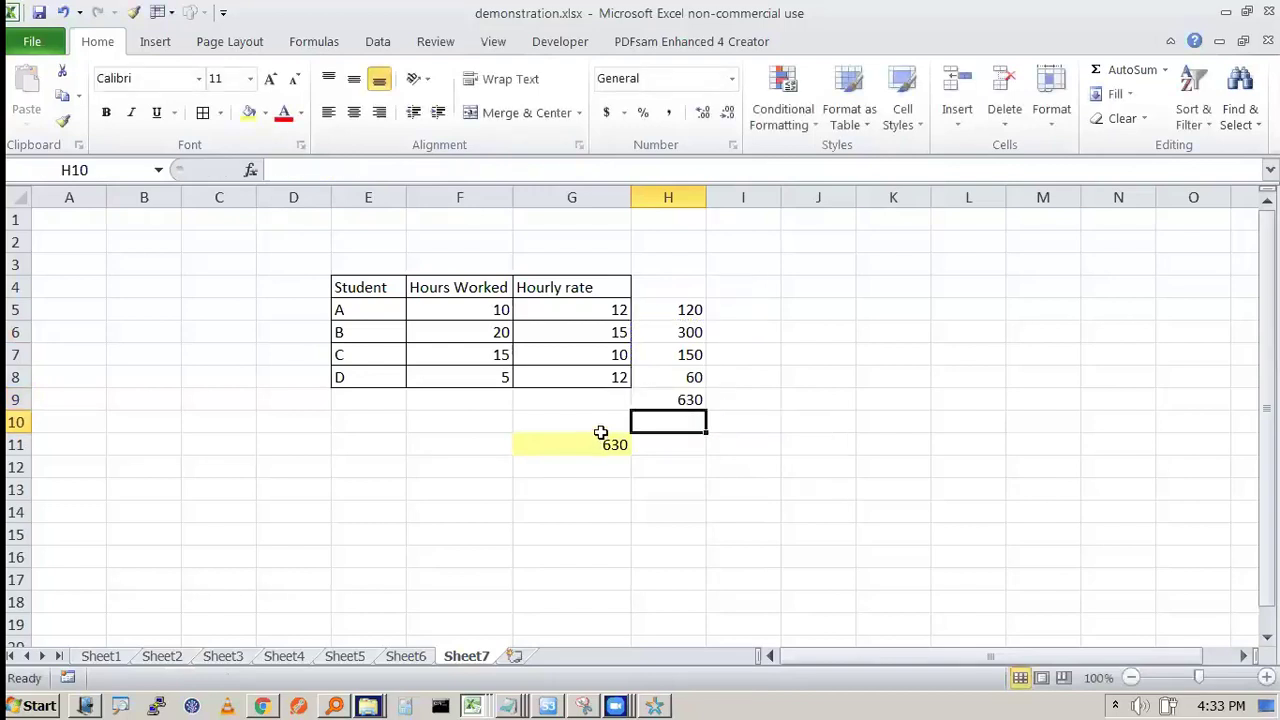
# Step: Compare the total in H9 and the products above it with the SUMPRODUCT result in G11
pyautogui.click(672, 403)
pyautogui.click(624, 440)
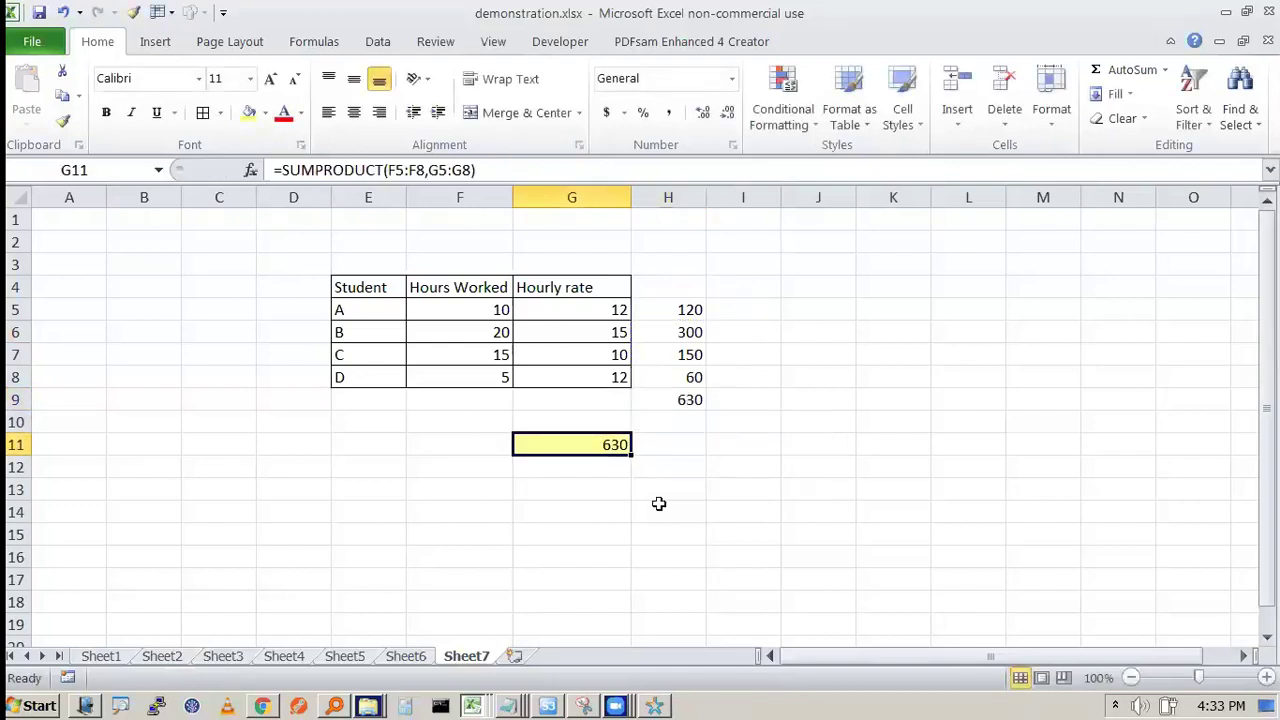
pyautogui.moveTo(676, 312); pyautogui.dragTo(666, 397)
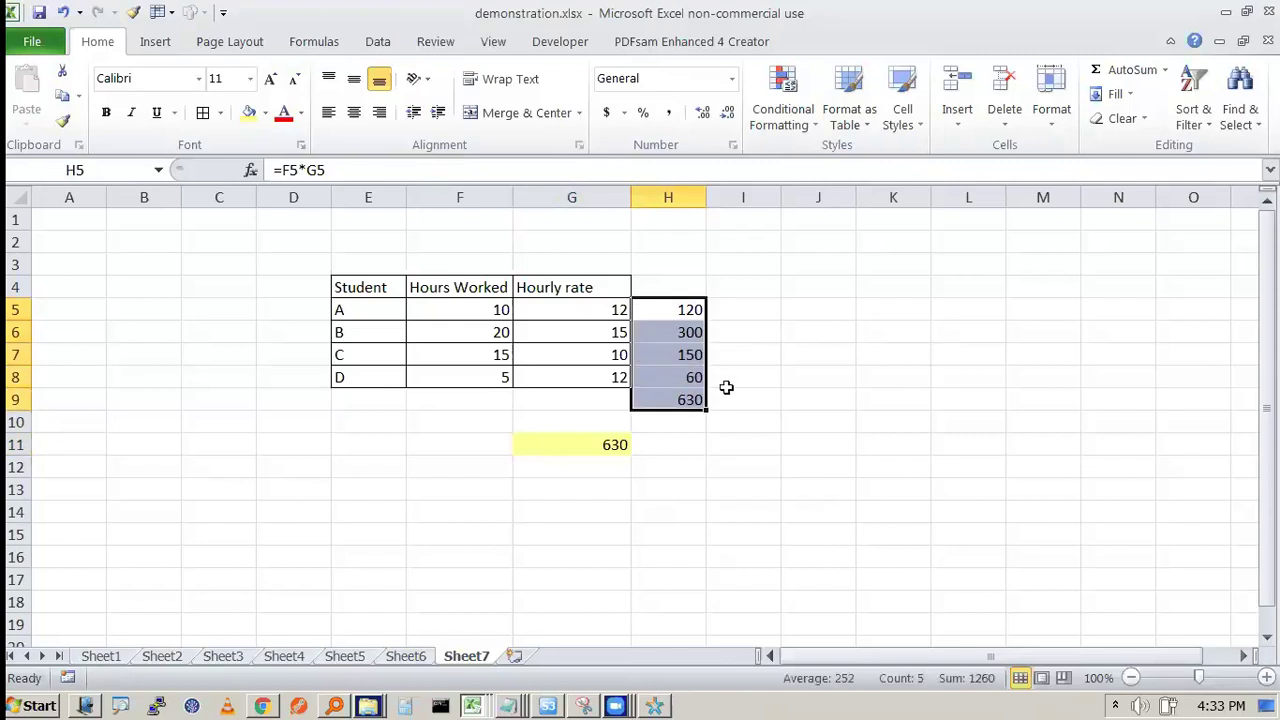
# Step: Open the SUMPRODUCT formula in G11 to examine how its two ranges pair up row by row
pyautogui.doubleClick(595, 443)
pyautogui.moveTo(524, 455); pyautogui.dragTo(632, 447)
pyautogui.click(654, 437)
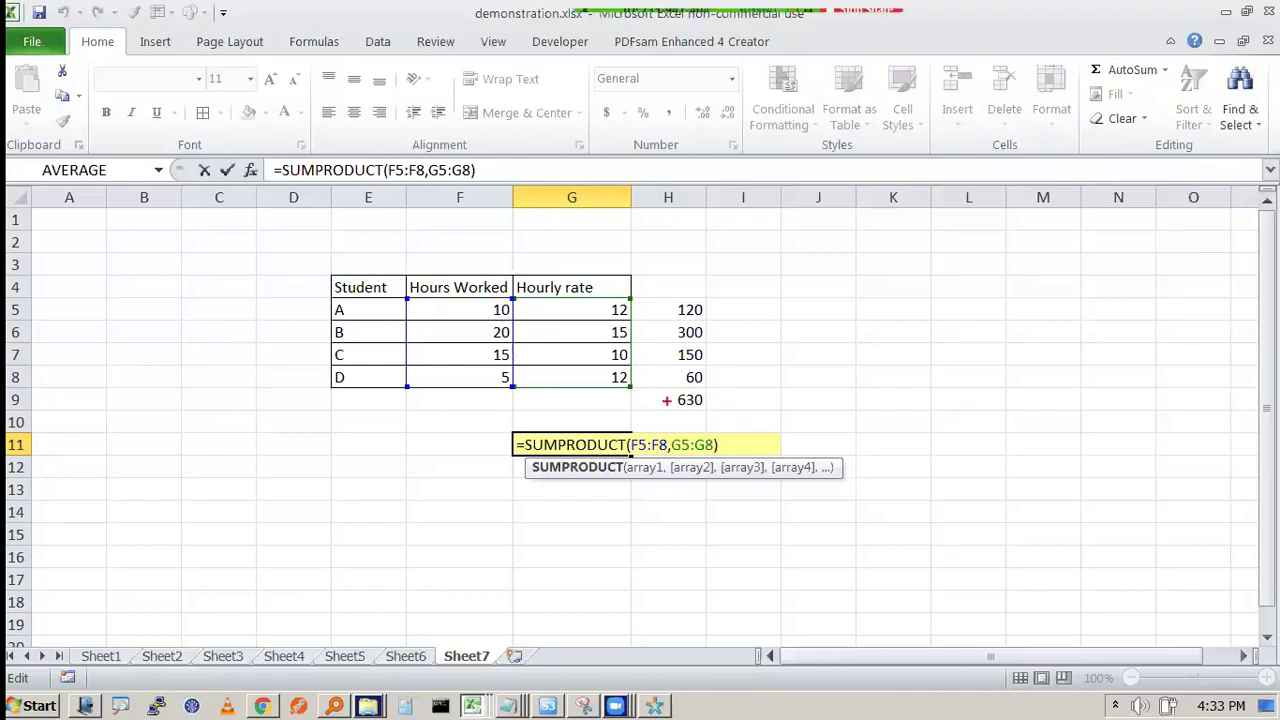
pyautogui.moveTo(512, 310)
pyautogui.mouseDown()
pyautogui.moveTo(474, 310)
pyautogui.moveTo(588, 317)
pyautogui.moveTo(630, 296)
pyautogui.moveTo(494, 295)
pyautogui.mouseUp()
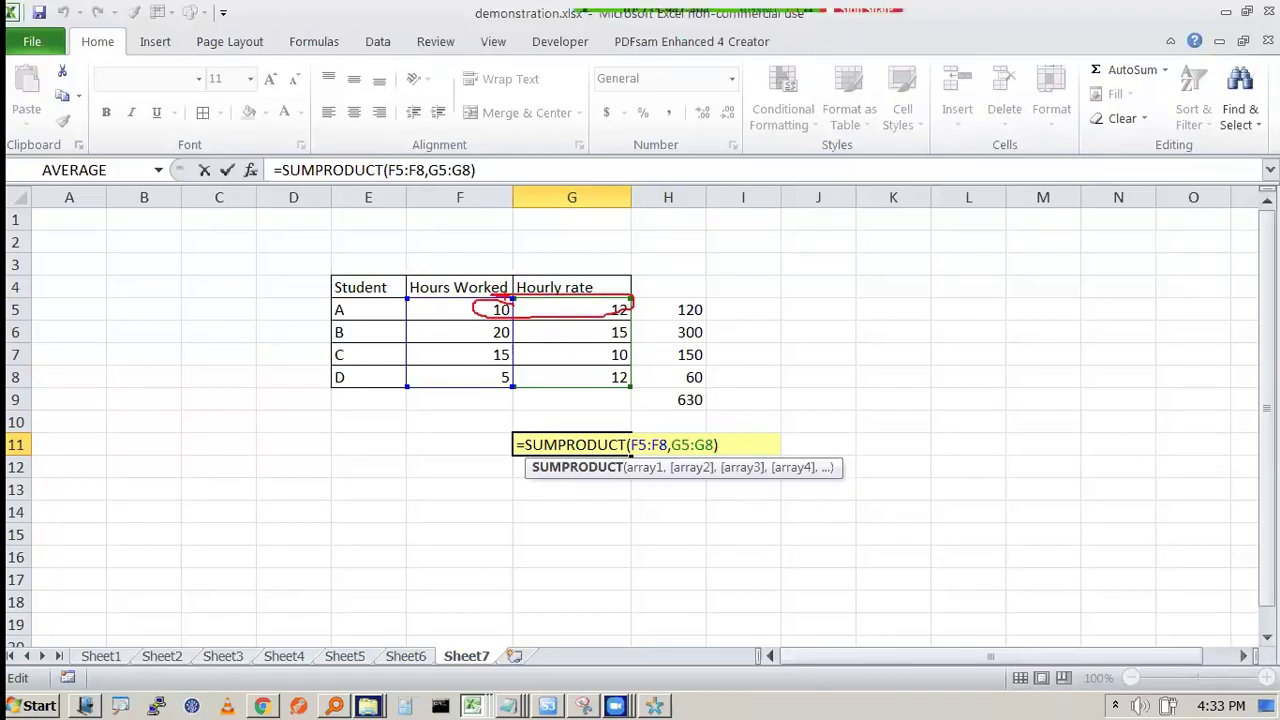
# Step: Examine how the SUMPRODUCT formula in G11 pairs each row's hours worked with its hourly rate in F5:G8
pyautogui.moveTo(535, 332)
pyautogui.mouseDown()
pyautogui.moveTo(482, 334)
pyautogui.moveTo(632, 338)
pyautogui.moveTo(514, 323)
pyautogui.moveTo(488, 352)
pyautogui.moveTo(556, 348)
pyautogui.moveTo(520, 375)
pyautogui.moveTo(644, 390)
pyautogui.moveTo(542, 364)
pyautogui.mouseUp()
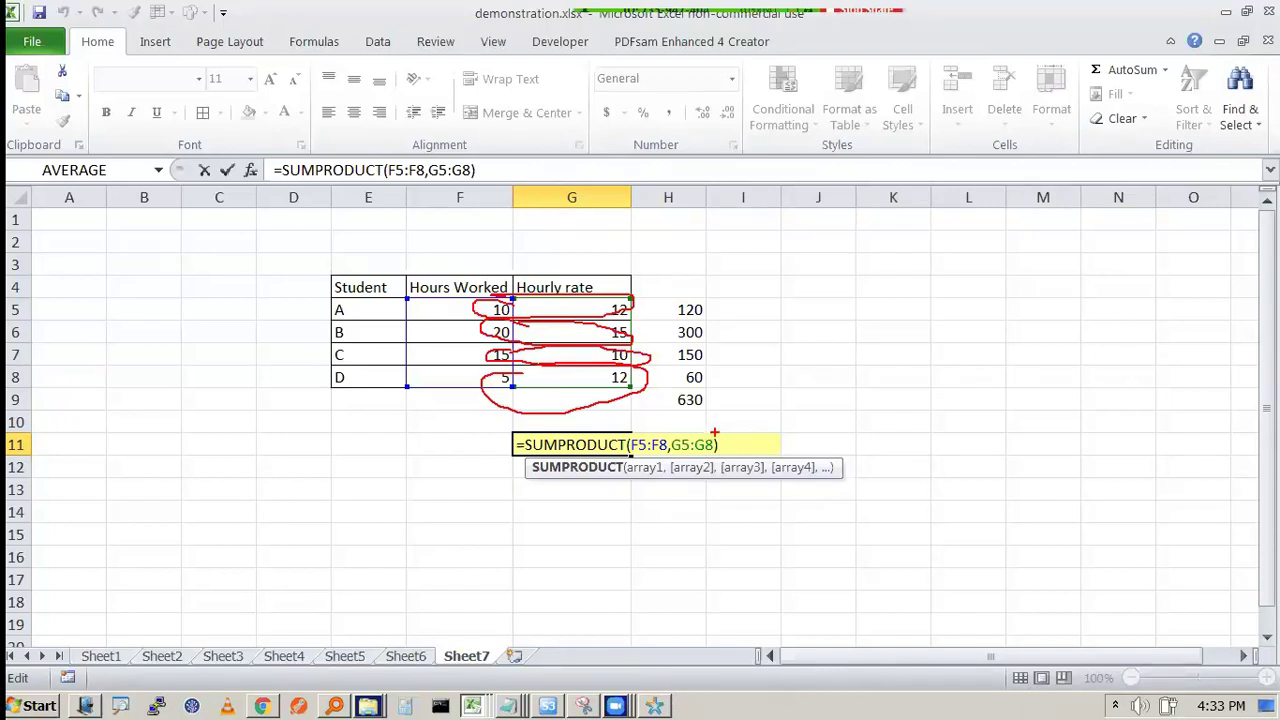
pyautogui.press('Escape')
pyautogui.click(817, 354)
pyautogui.click(604, 430)
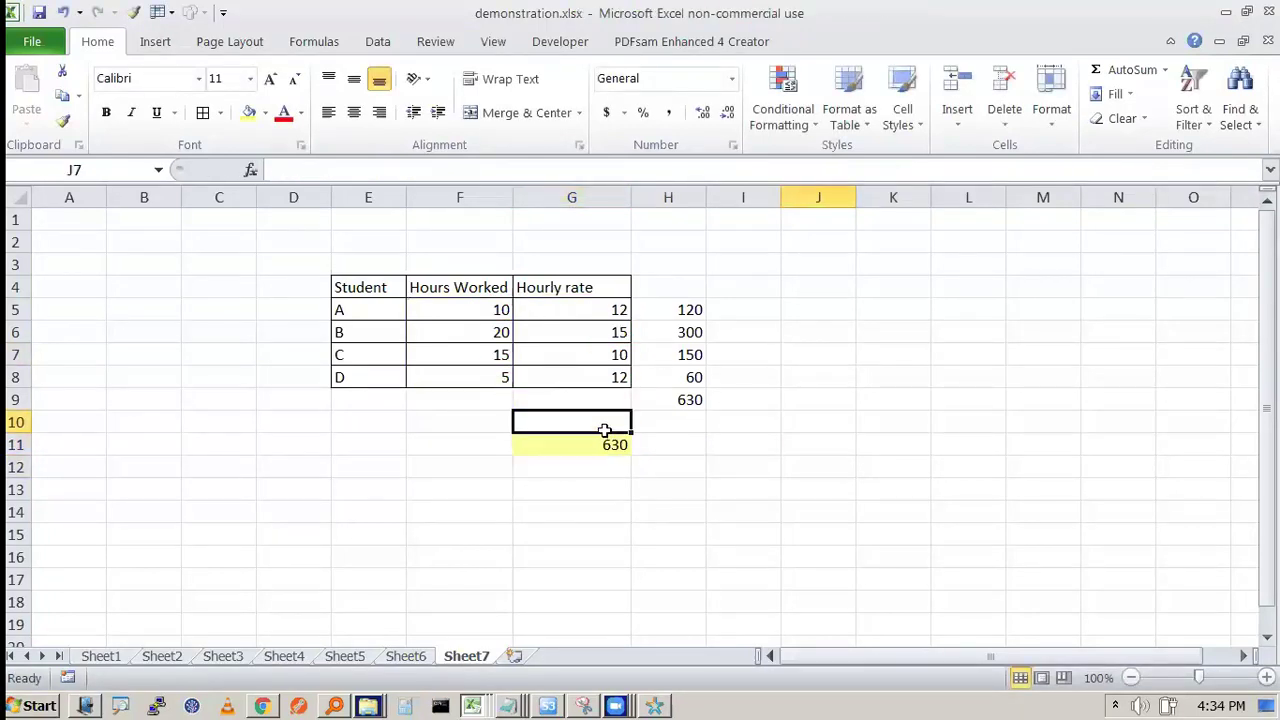
pyautogui.click(605, 450)
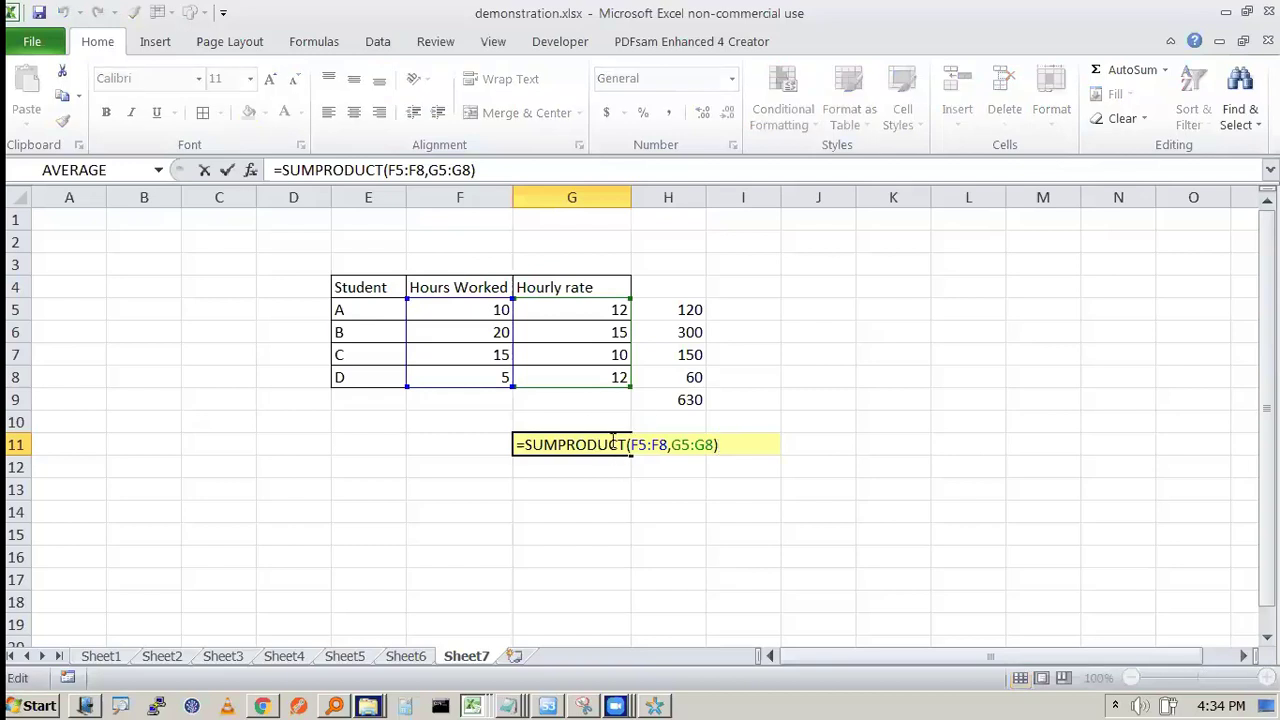
pyautogui.hotkey('ctrl', 'Return')
pyautogui.moveTo(346, 310); pyautogui.dragTo(600, 371)
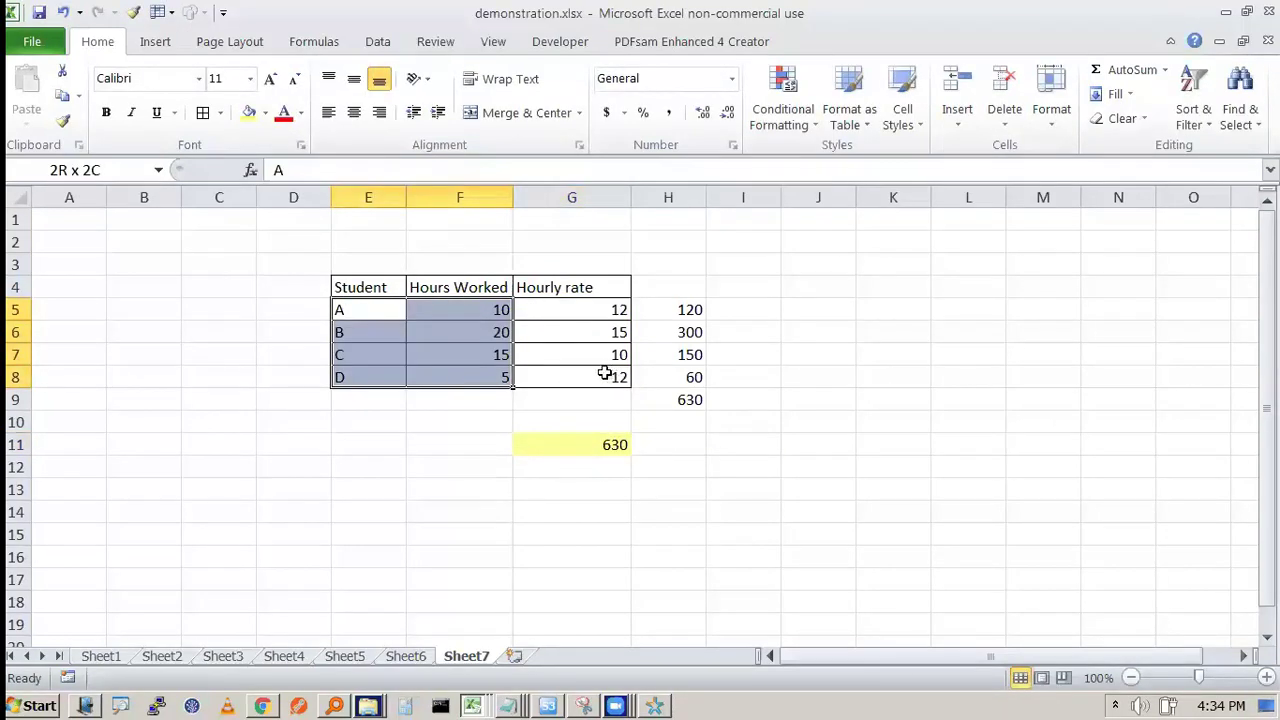
pyautogui.click(600, 443)
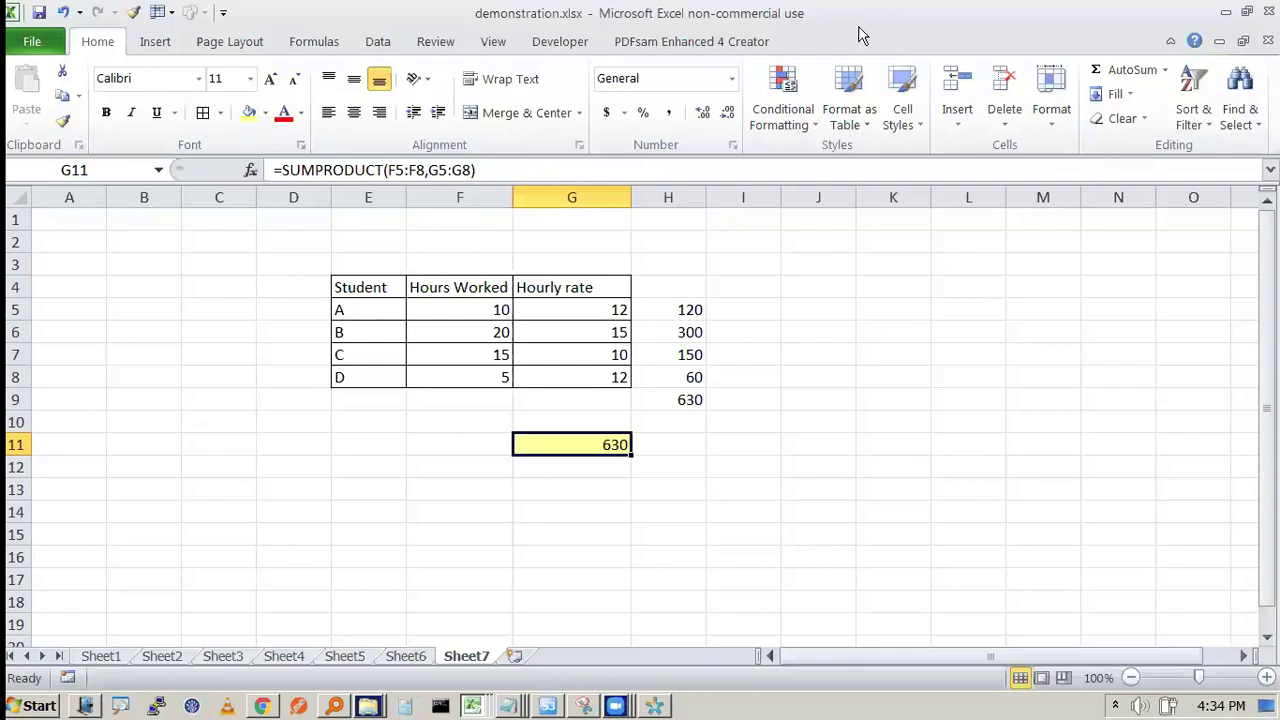
pyautogui.click(742, 398)
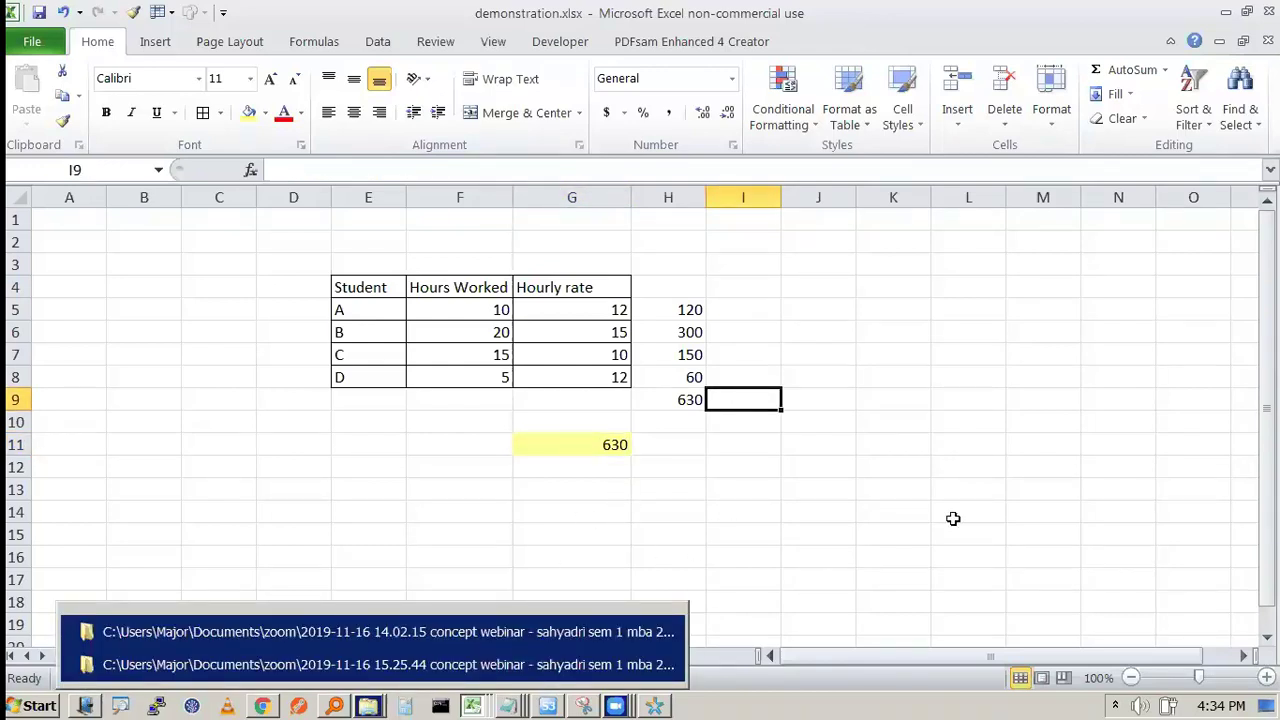
pyautogui.click(711, 467)
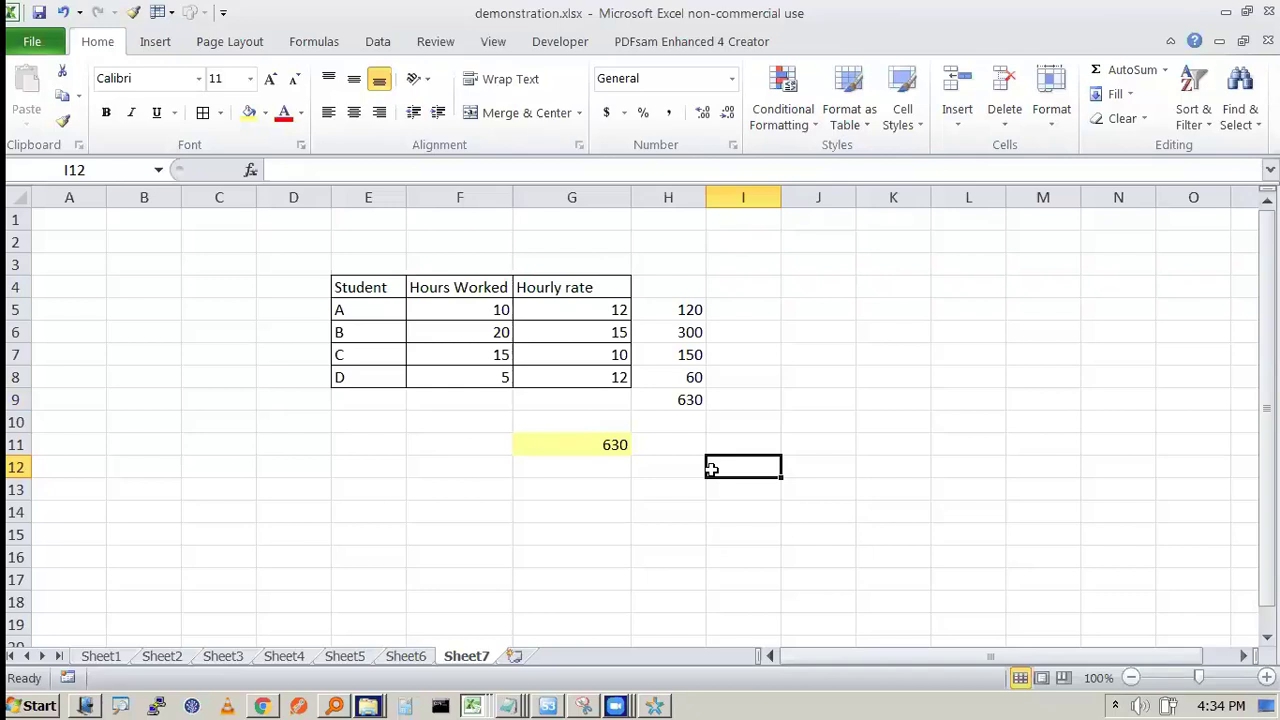
pyautogui.click(478, 496)
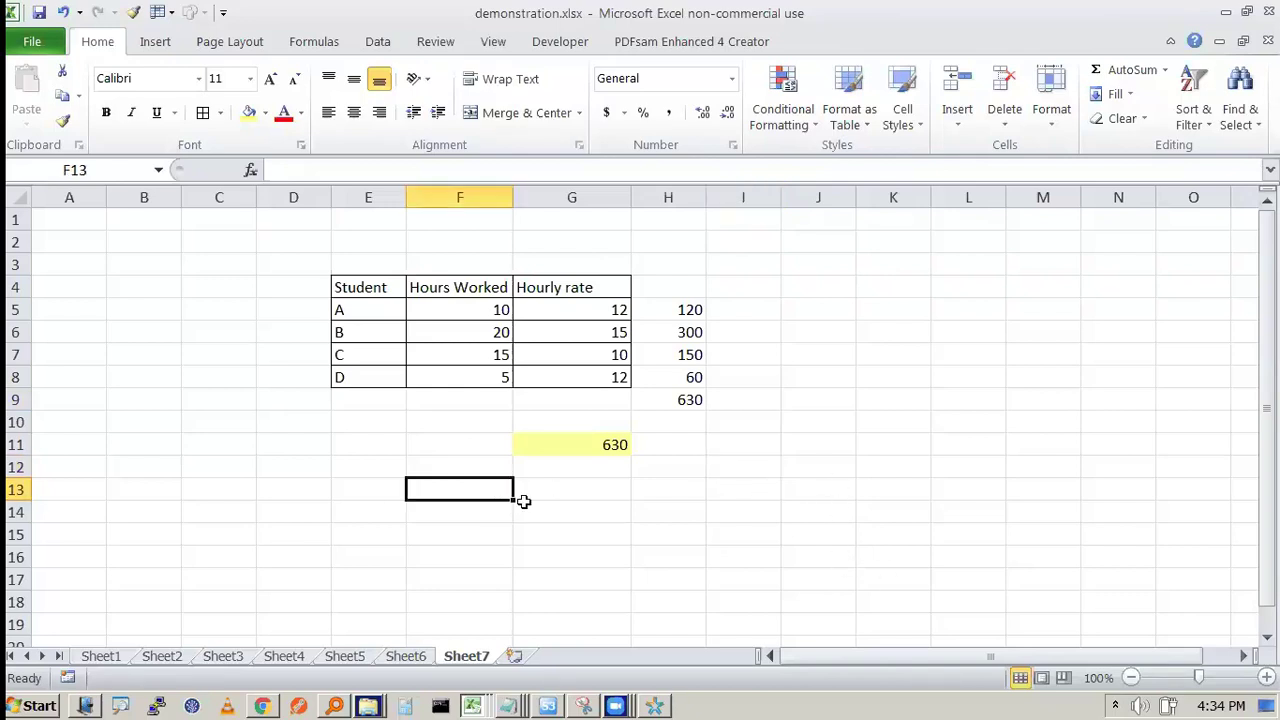
pyautogui.write('=avera')
pyautogui.press('BackSpace')
pyautogui.press('BackSpace')
pyautogui.press('BackSpace')
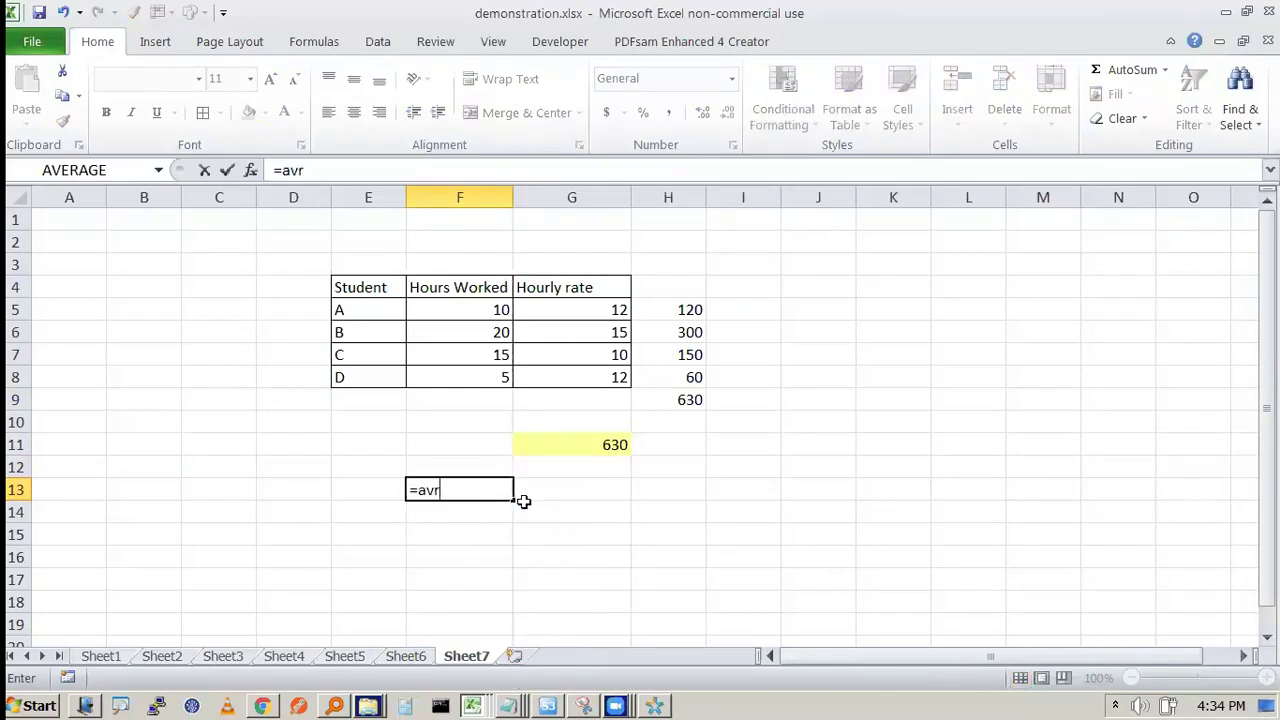
pyautogui.write('era')
pyautogui.press('Tab')
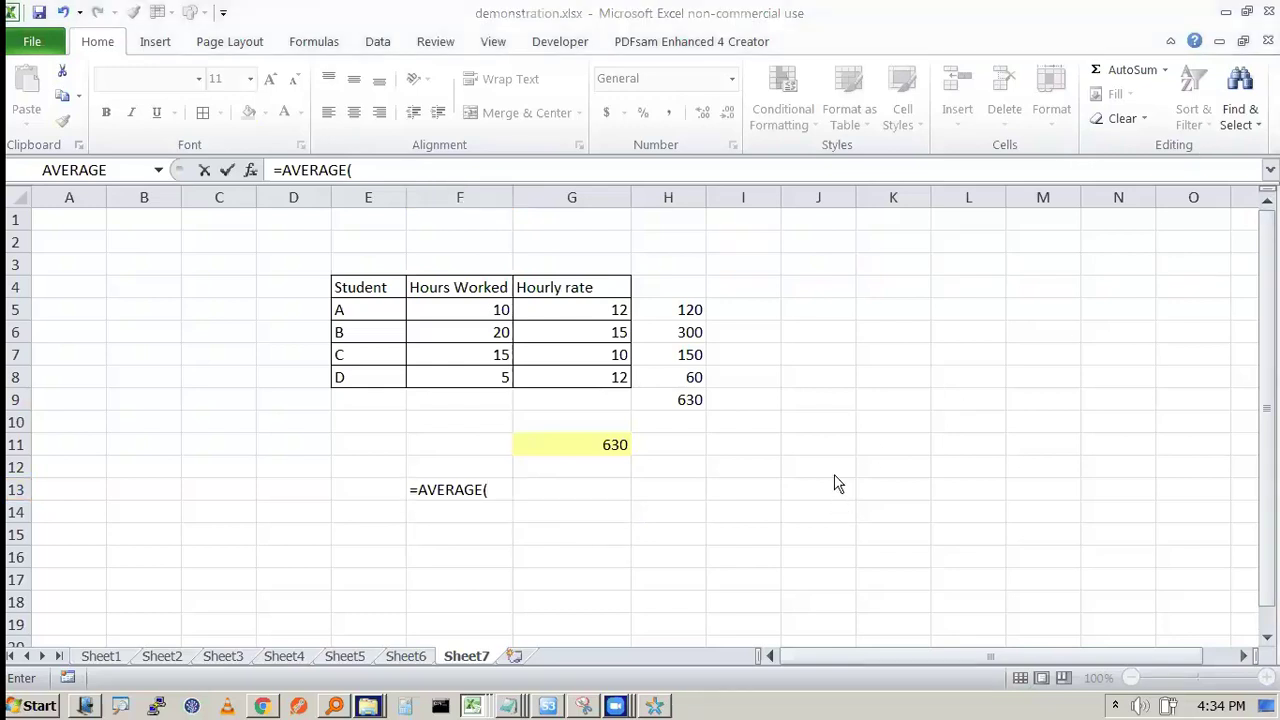
pyautogui.press('Escape')
pyautogui.click(690, 508)
pyautogui.click(620, 446)
pyautogui.click(884, 419)
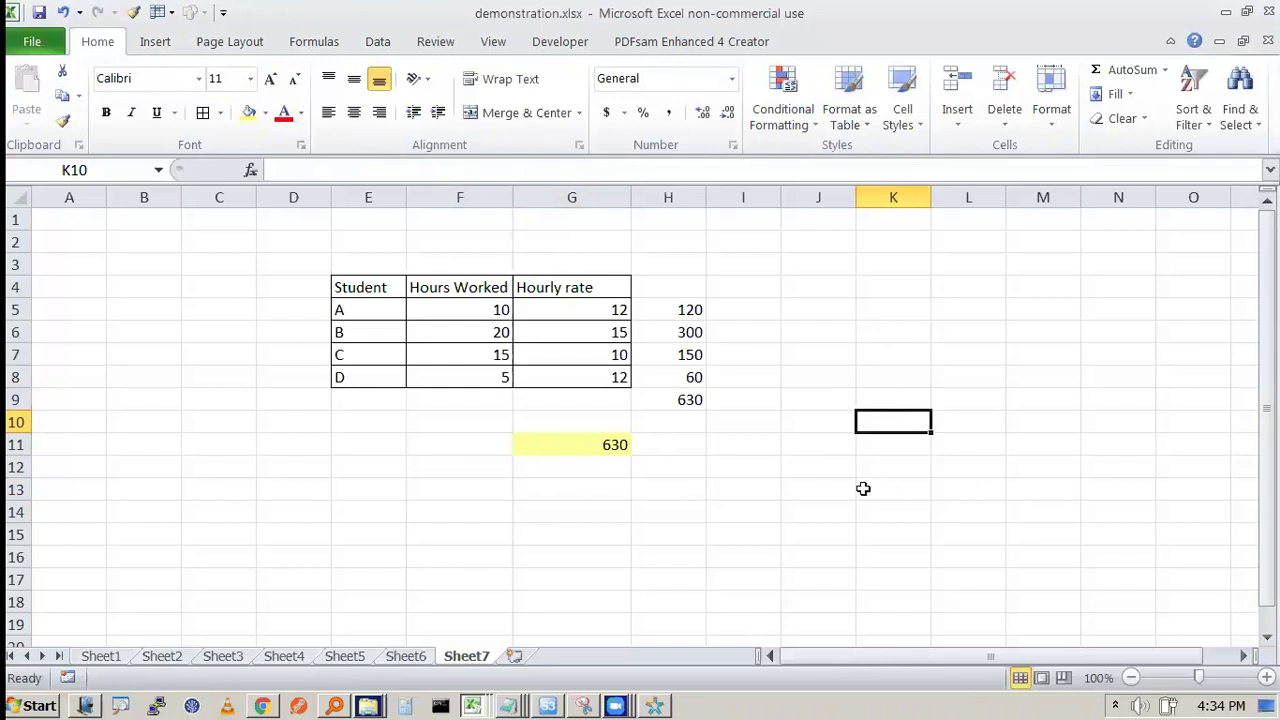
# Step: Enter the label "average hourly rate by professor" in E13
pyautogui.click(455, 492)
pyautogui.press('Left')
pyautogui.write('average h')
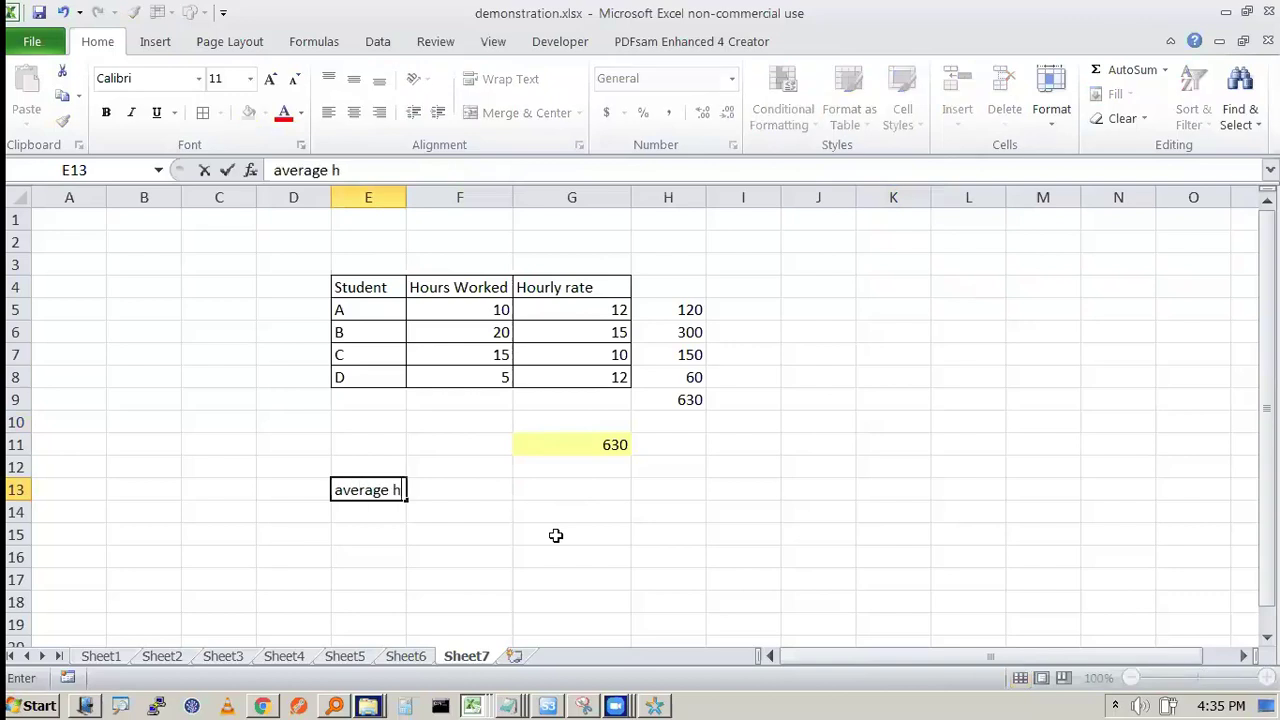
pyautogui.write('ourly rate ')
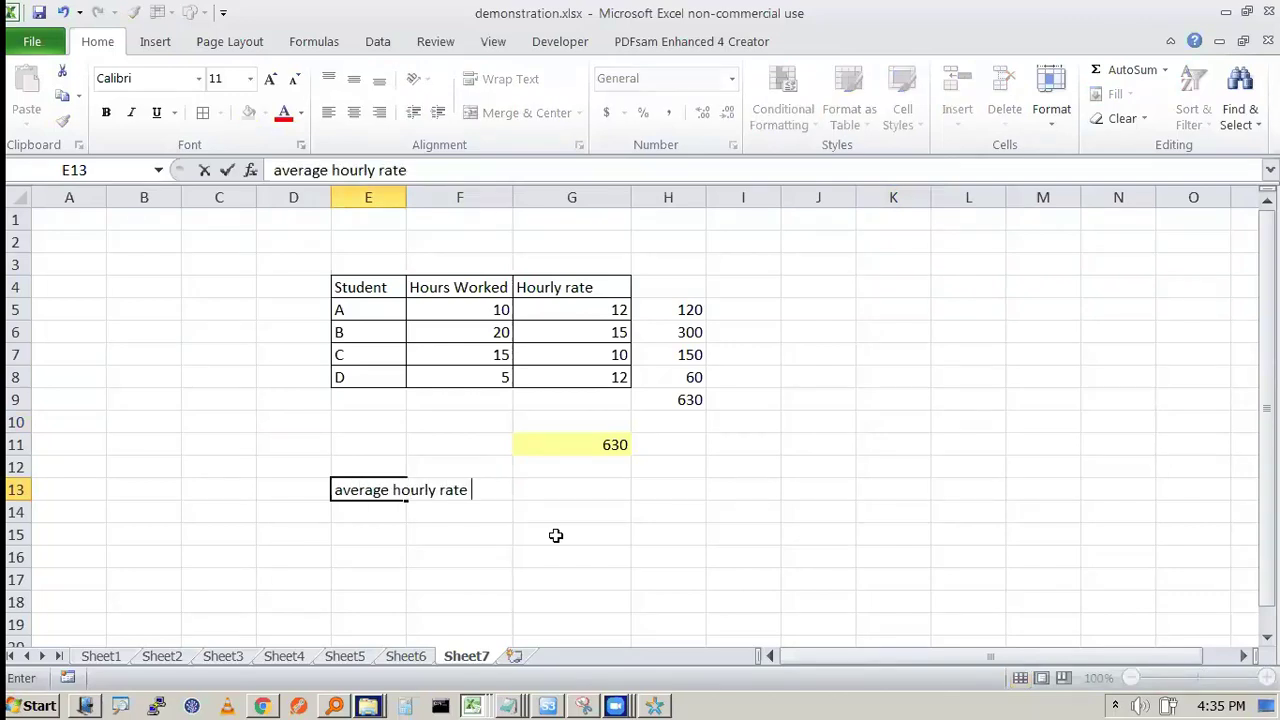
pyautogui.write('by professor')
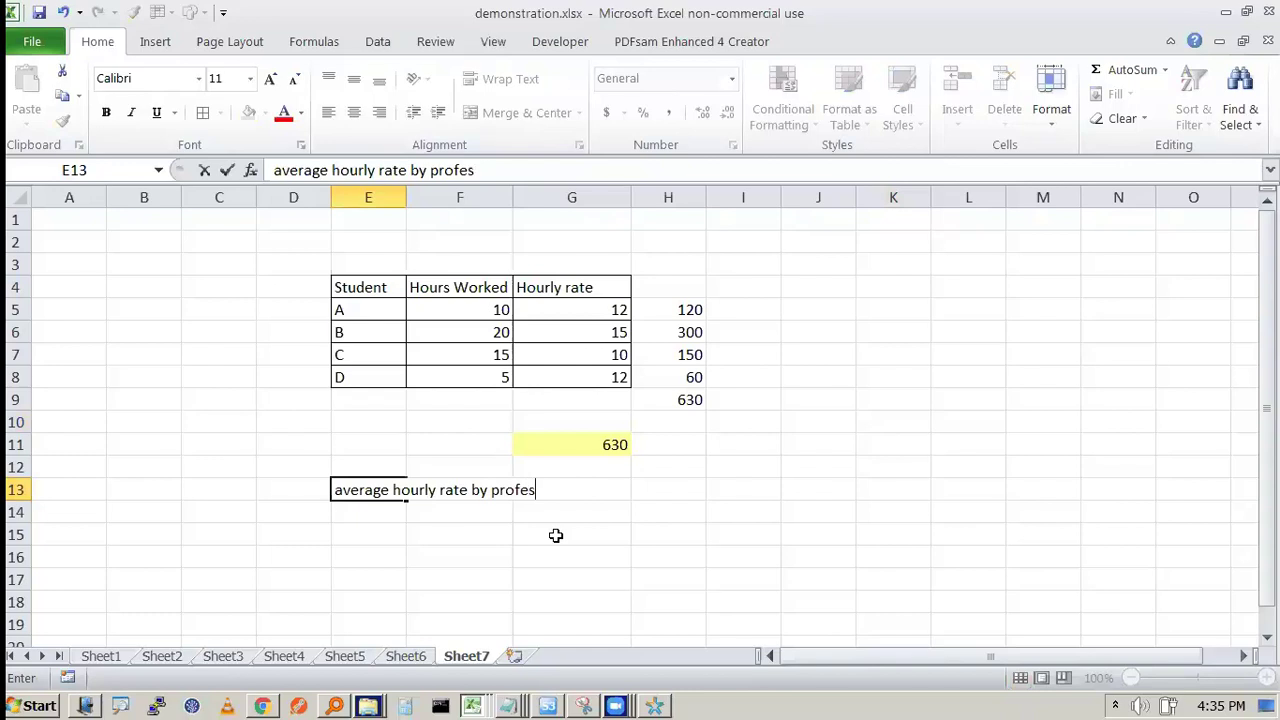
pyautogui.press('Tab')
# Step: Merge and center the average hourly rate label across E13:G13
pyautogui.press('Tab')
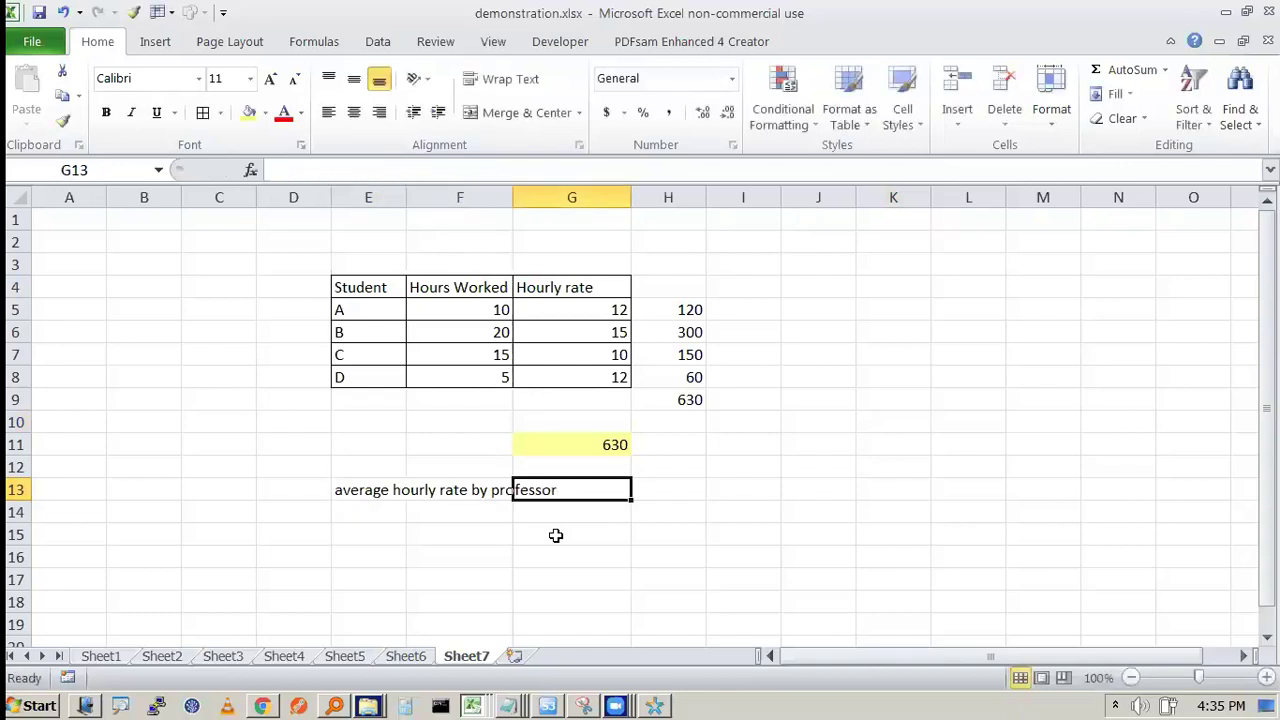
pyautogui.hotkey('shift', 'Left')
pyautogui.hotkey('shift', 'Left')
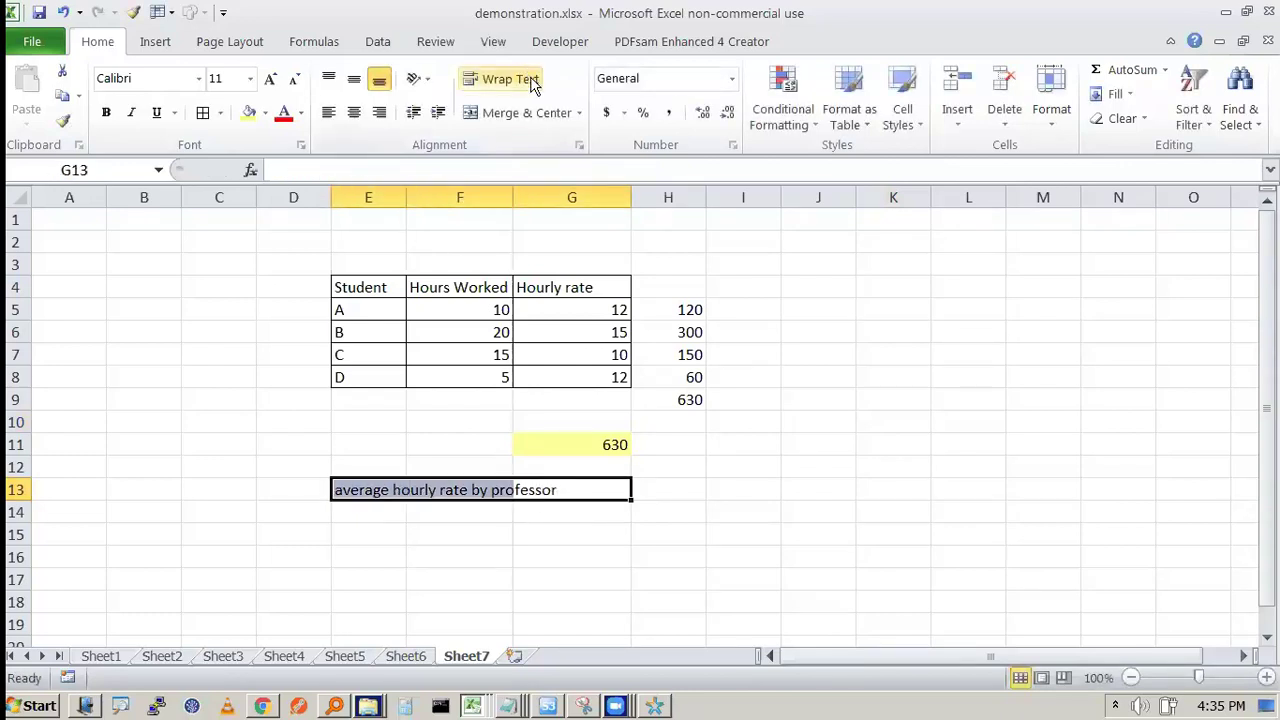
pyautogui.click(527, 110)
pyautogui.press('Tab')
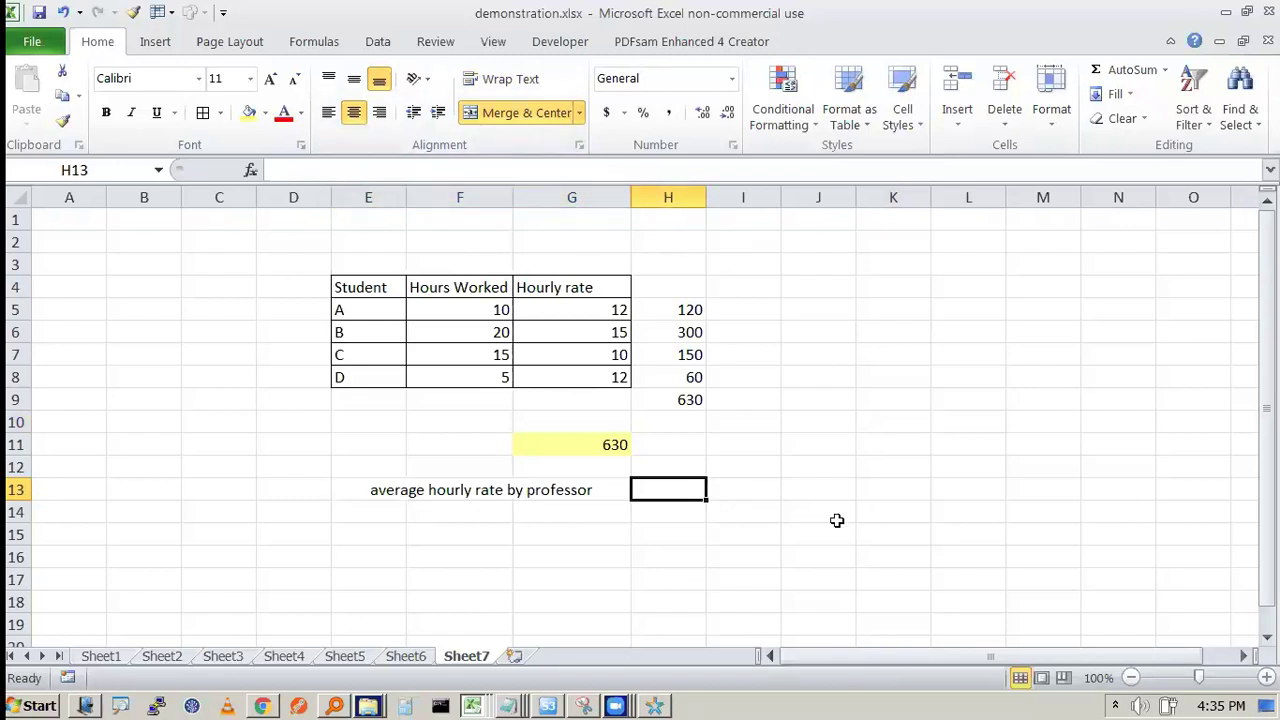
# Step: Highlight the merged label in E13:G13 with the yellow fill color
pyautogui.click(596, 308)
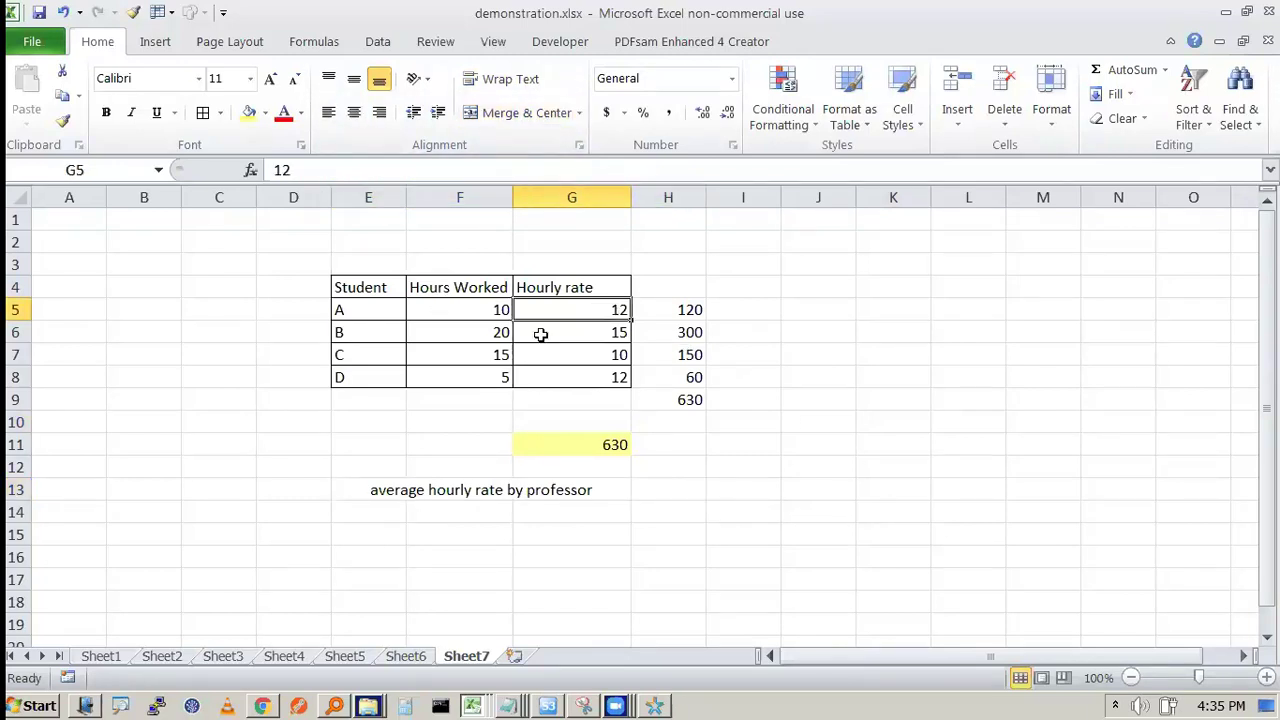
pyautogui.click(583, 334)
pyautogui.click(588, 354)
pyautogui.click(548, 379)
pyautogui.click(622, 492)
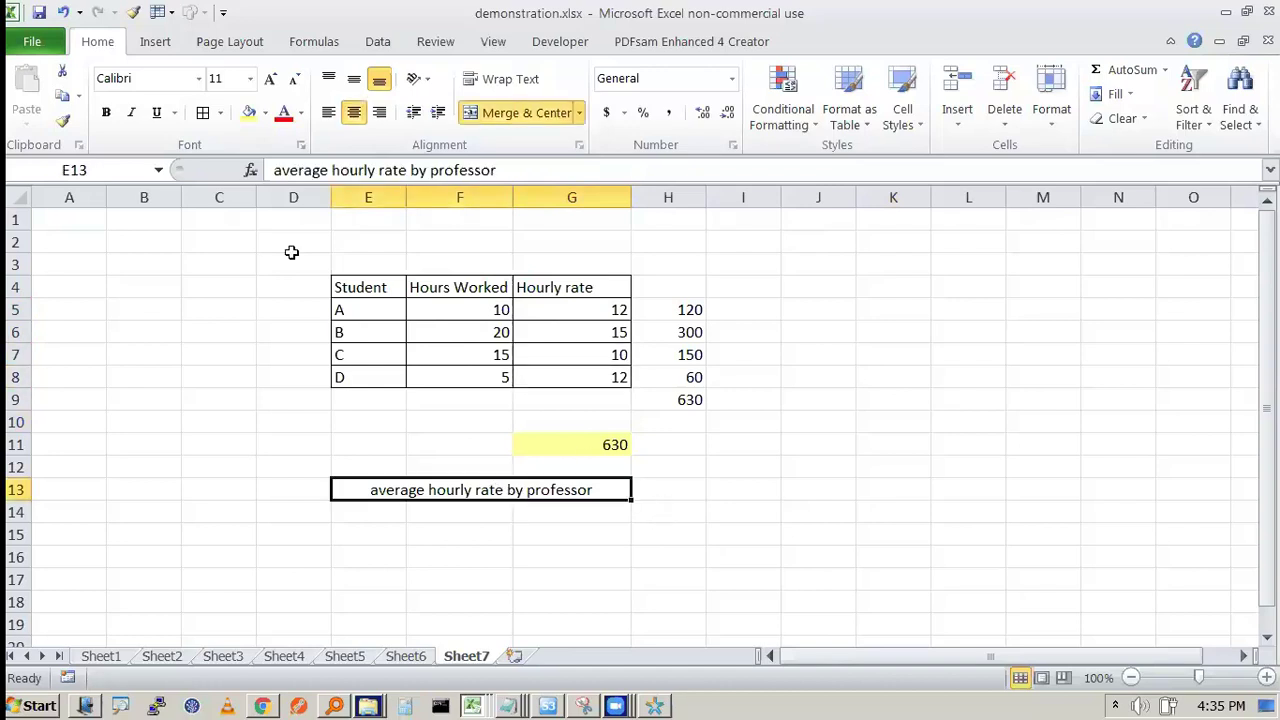
pyautogui.click(249, 112)
pyautogui.click(668, 467)
pyautogui.click(669, 503)
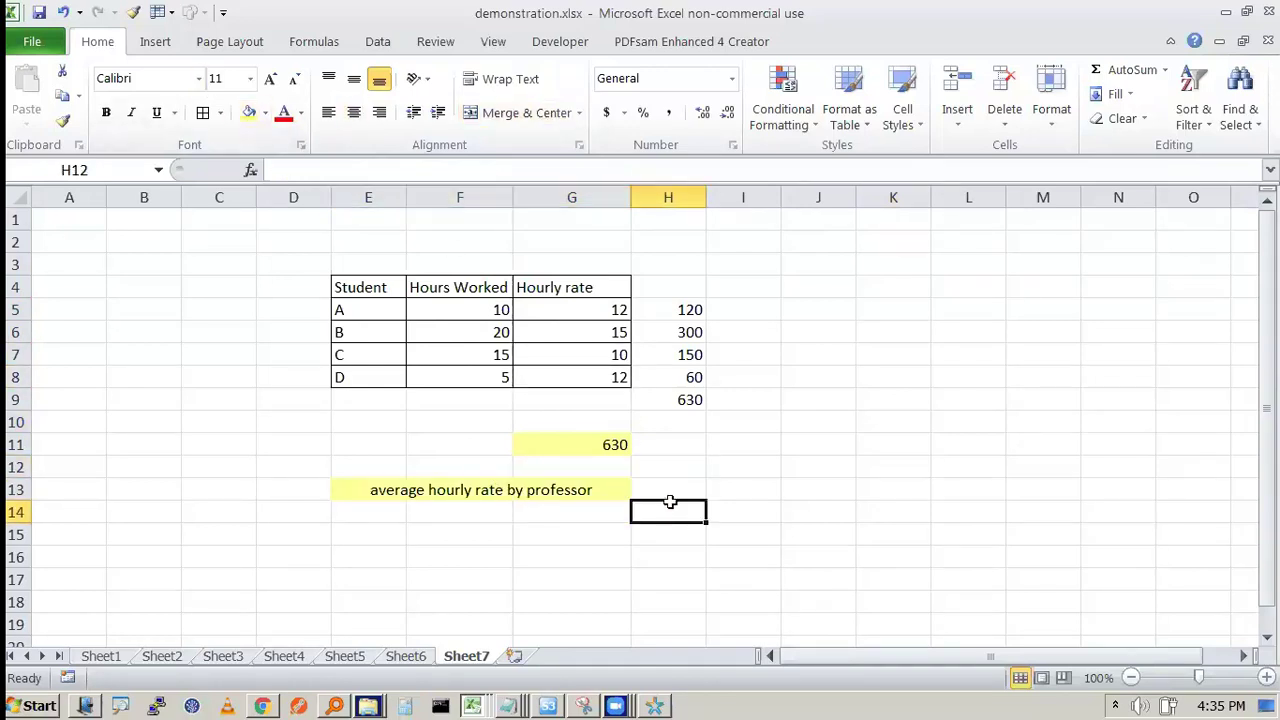
# Step: Calculate the average hourly rate in H13 with =AVERAGE(G5:G8)
pyautogui.click(688, 490)
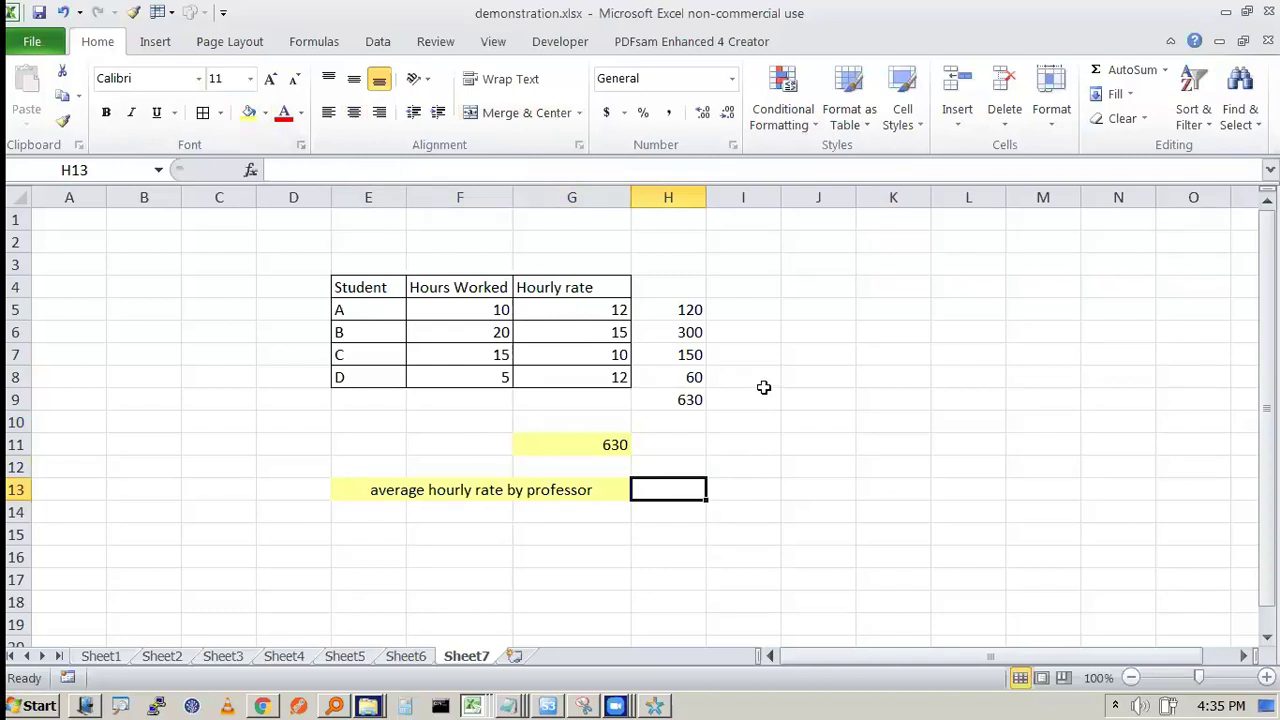
pyautogui.write('=aver')
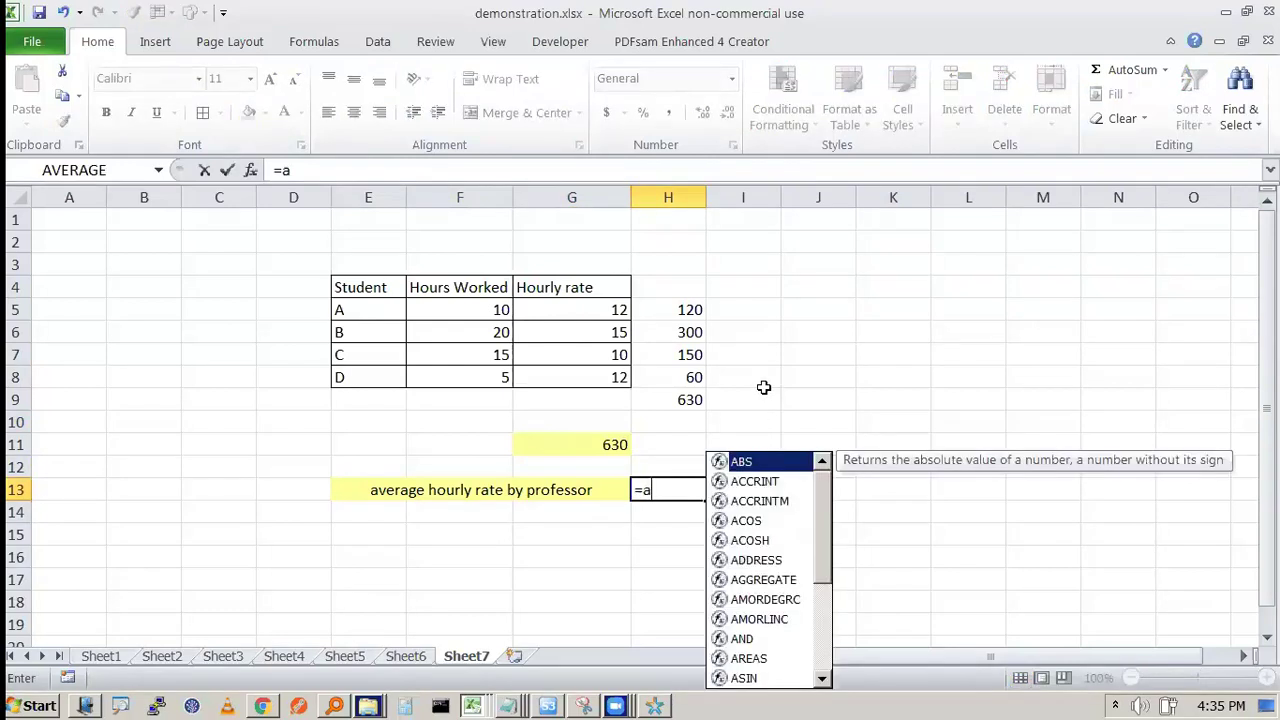
pyautogui.press('Tab')
pyautogui.press('Up')
pyautogui.press('Up')
pyautogui.press('Up')
pyautogui.press('Up')
pyautogui.press('Up')
pyautogui.press('Left')
pyautogui.hotkey('shift', 'Up')
pyautogui.hotkey('shift', 'Up')
pyautogui.hotkey('shift', 'Up')
pyautogui.write(')')
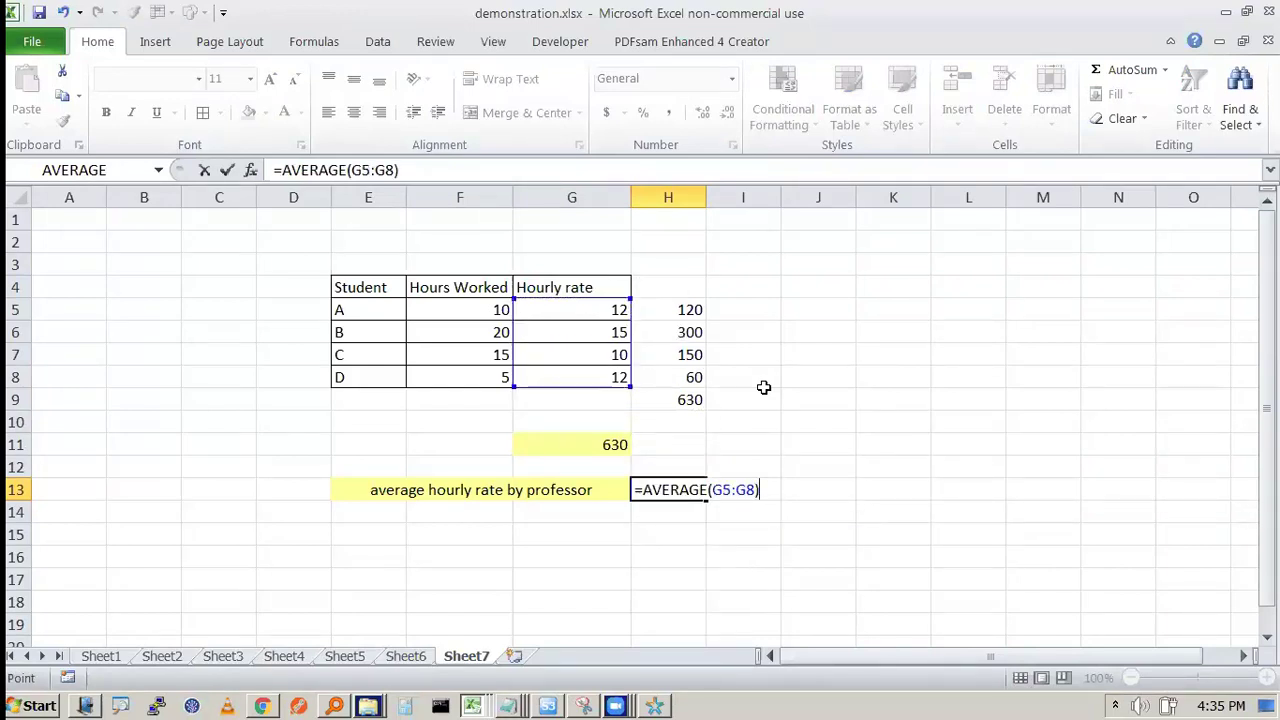
pyautogui.hotkey('ctrl', 'Return')
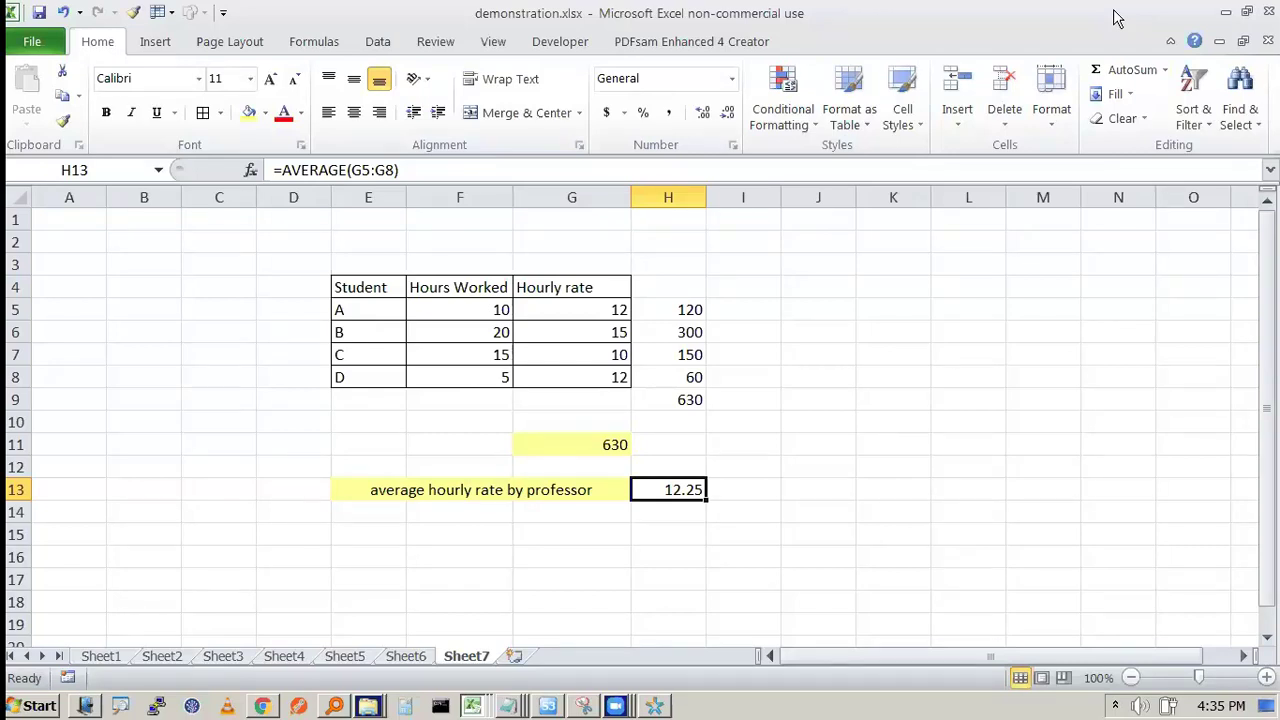
# Step: Examine the AVERAGE formula in H13 and its highlighted range G5:G8, and close the Zoom group chat
pyautogui.doubleClick(692, 490)
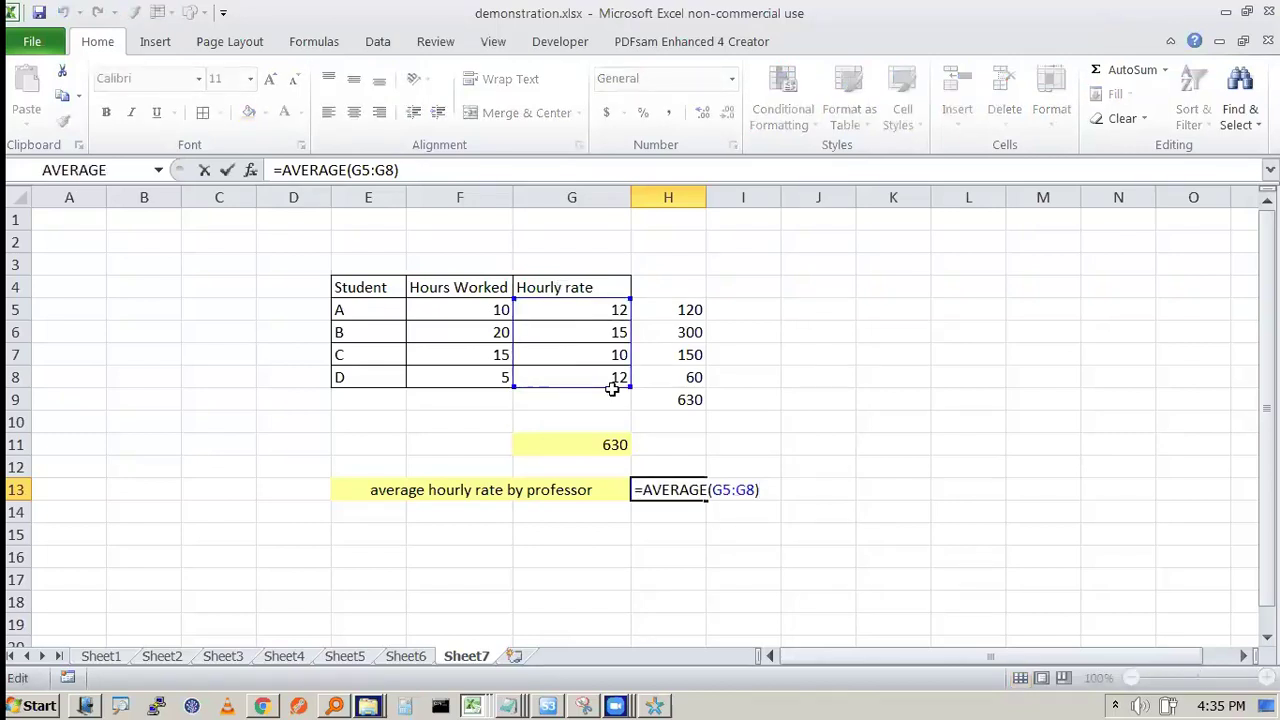
pyautogui.hotkey('ctrl', 'Return')
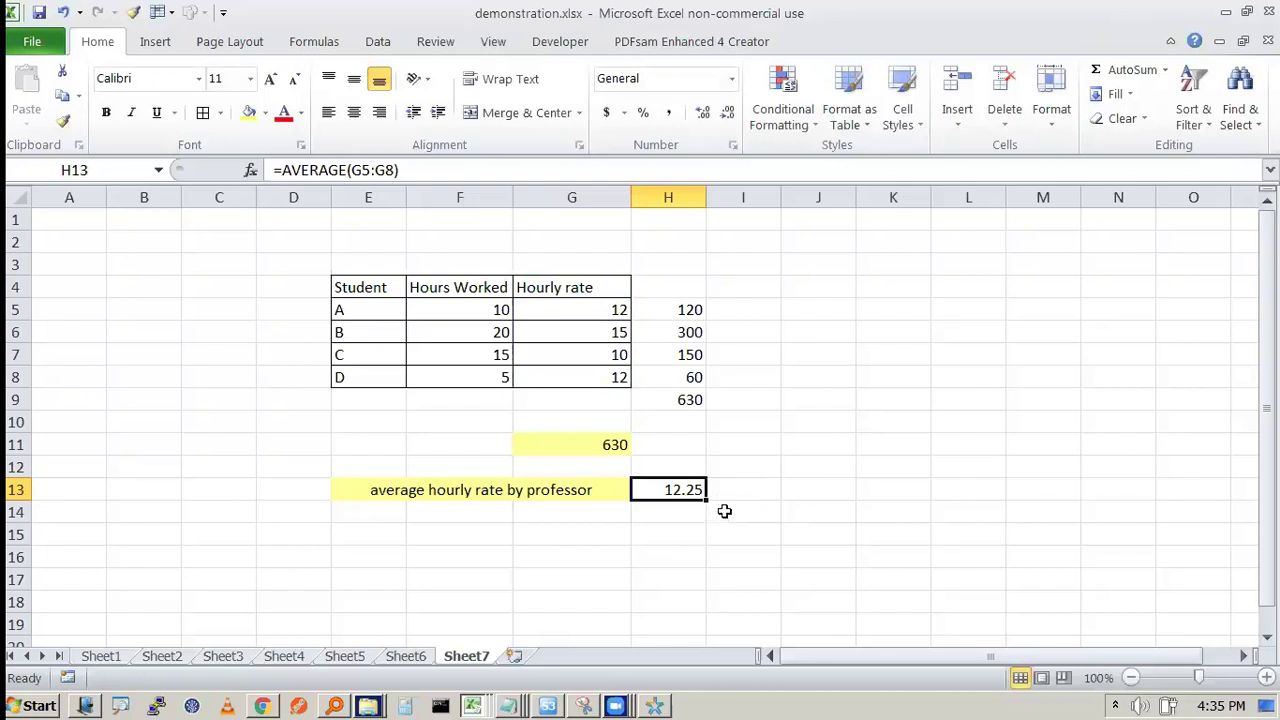
pyautogui.press('F2')
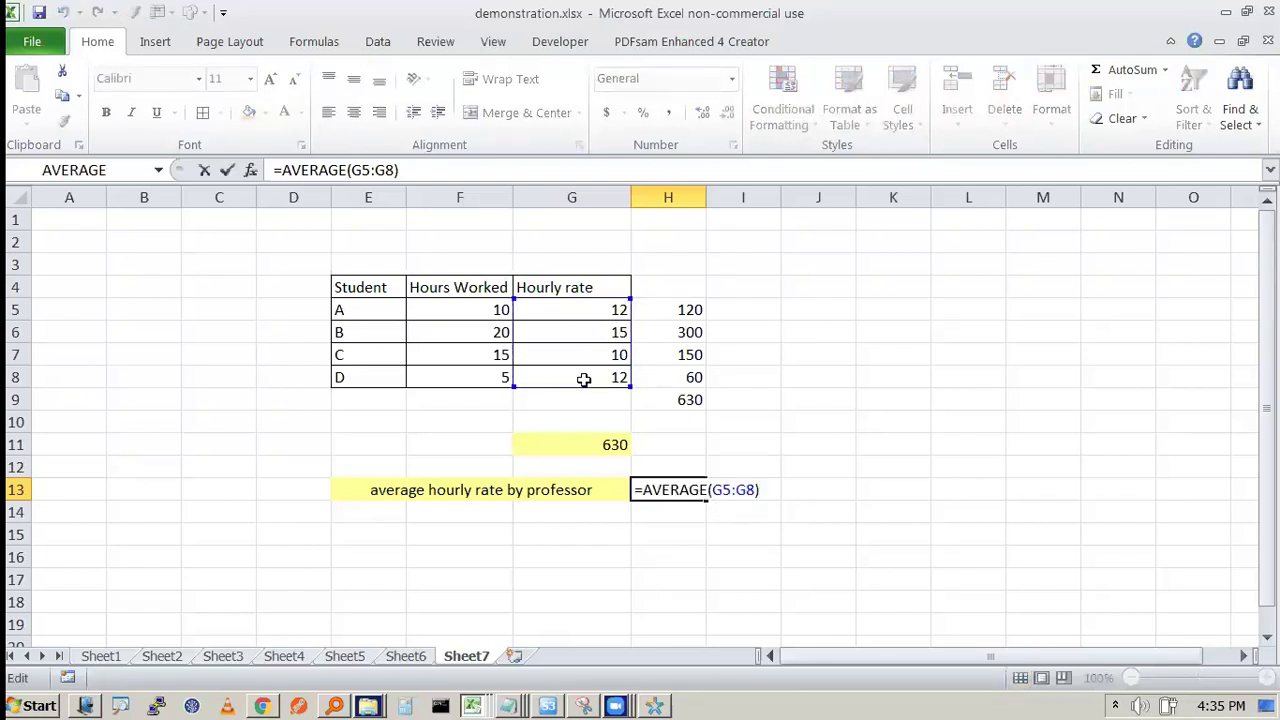
pyautogui.hotkey('ctrl', 'Return')
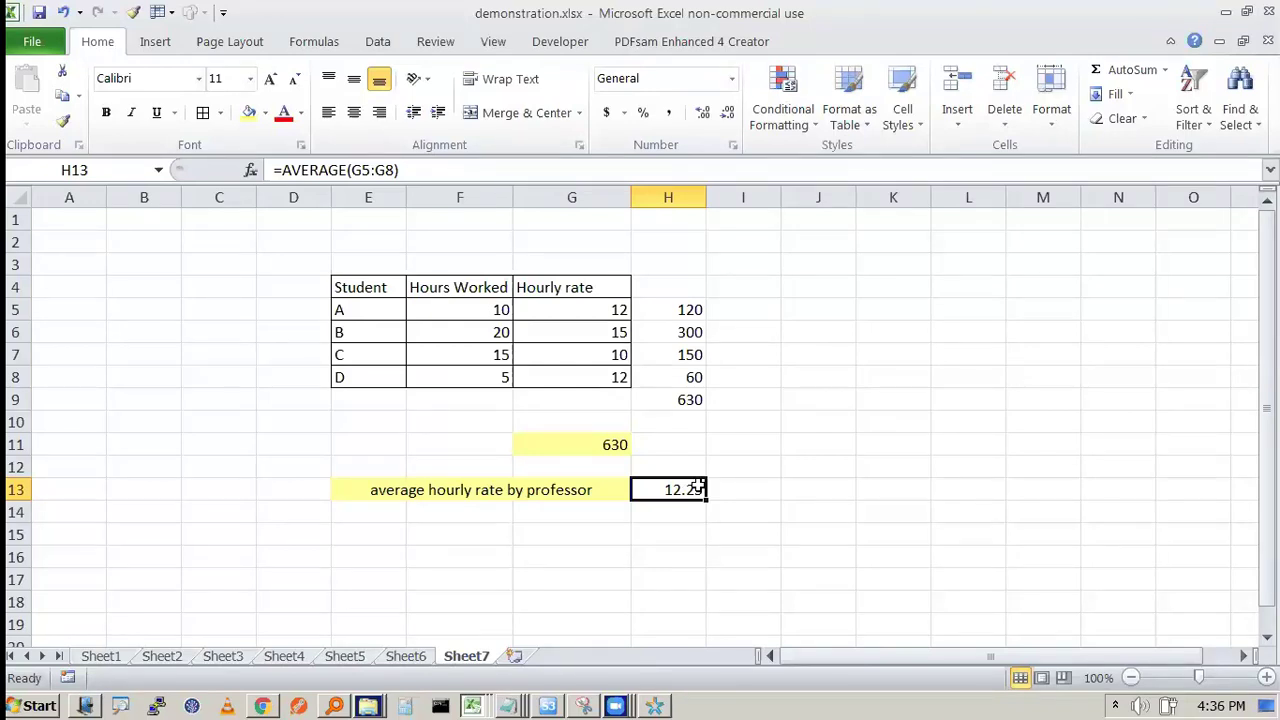
pyautogui.doubleClick(697, 487)
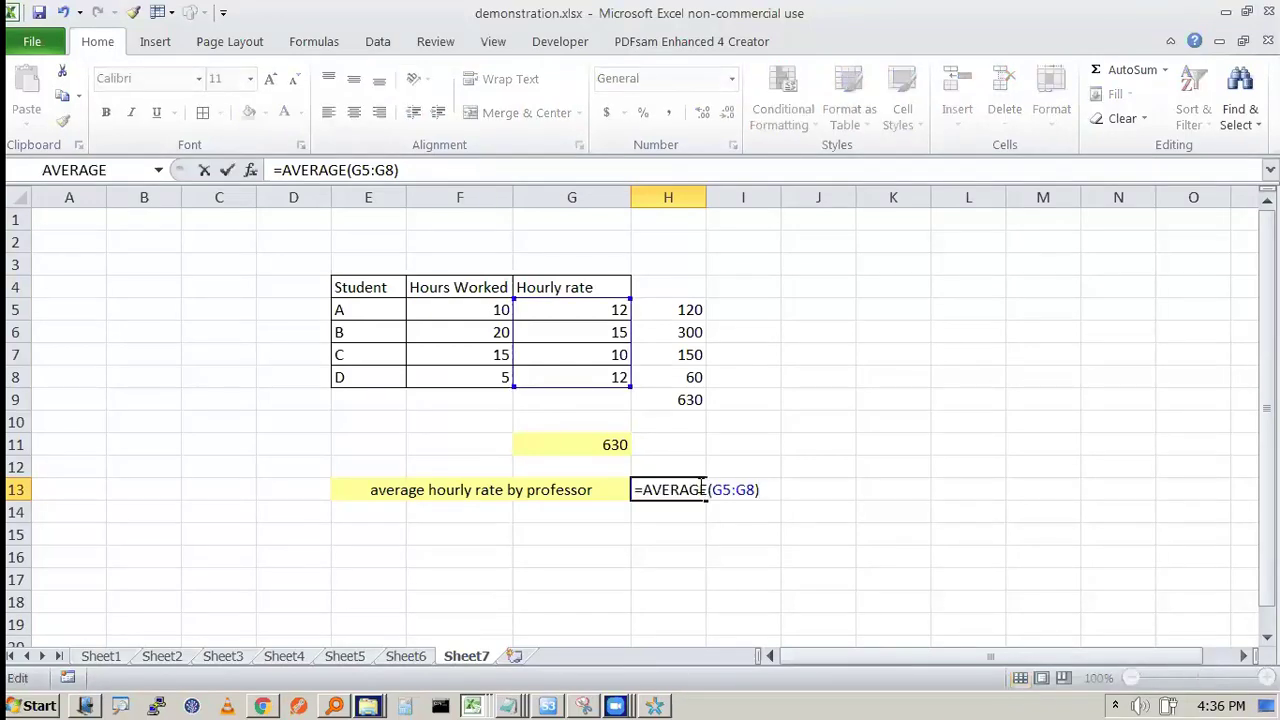
pyautogui.press('Escape')
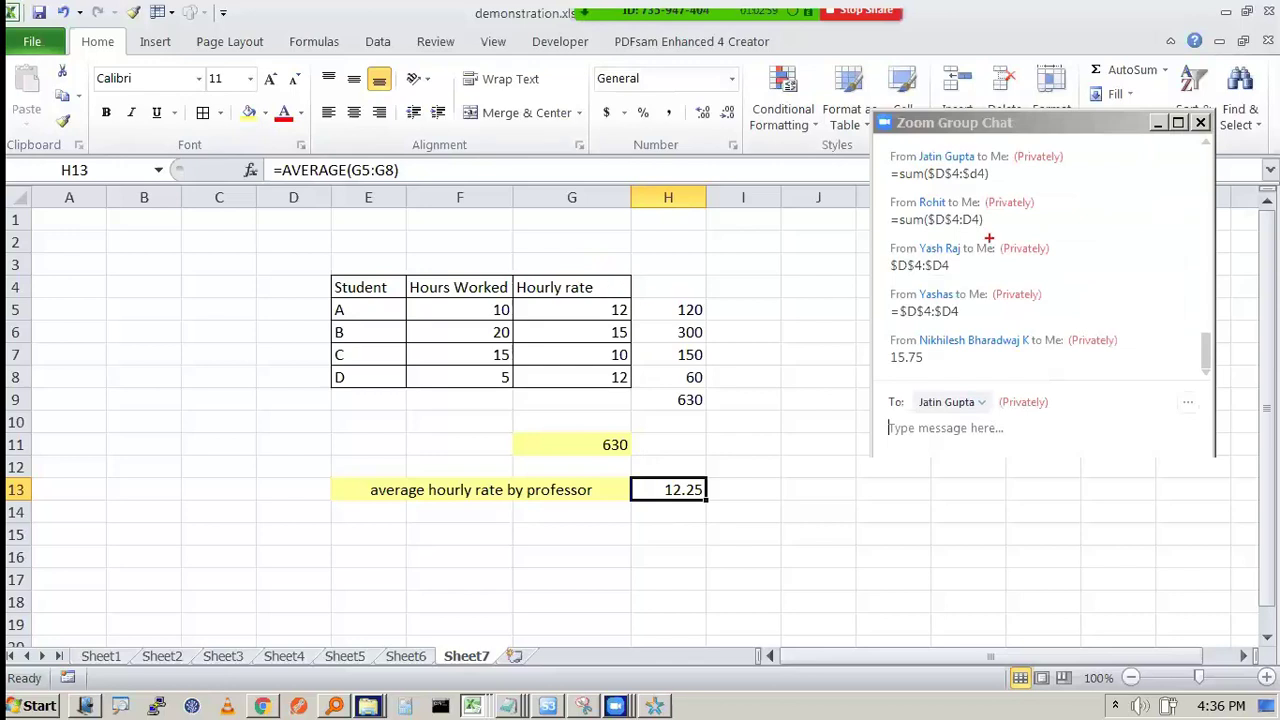
pyautogui.click(1201, 122)
# Step: Copy the hours worked value 10 from F5 down to F6:F8
pyautogui.click(603, 284)
pyautogui.click(600, 316)
pyautogui.moveTo(486, 318); pyautogui.dragTo(477, 364)
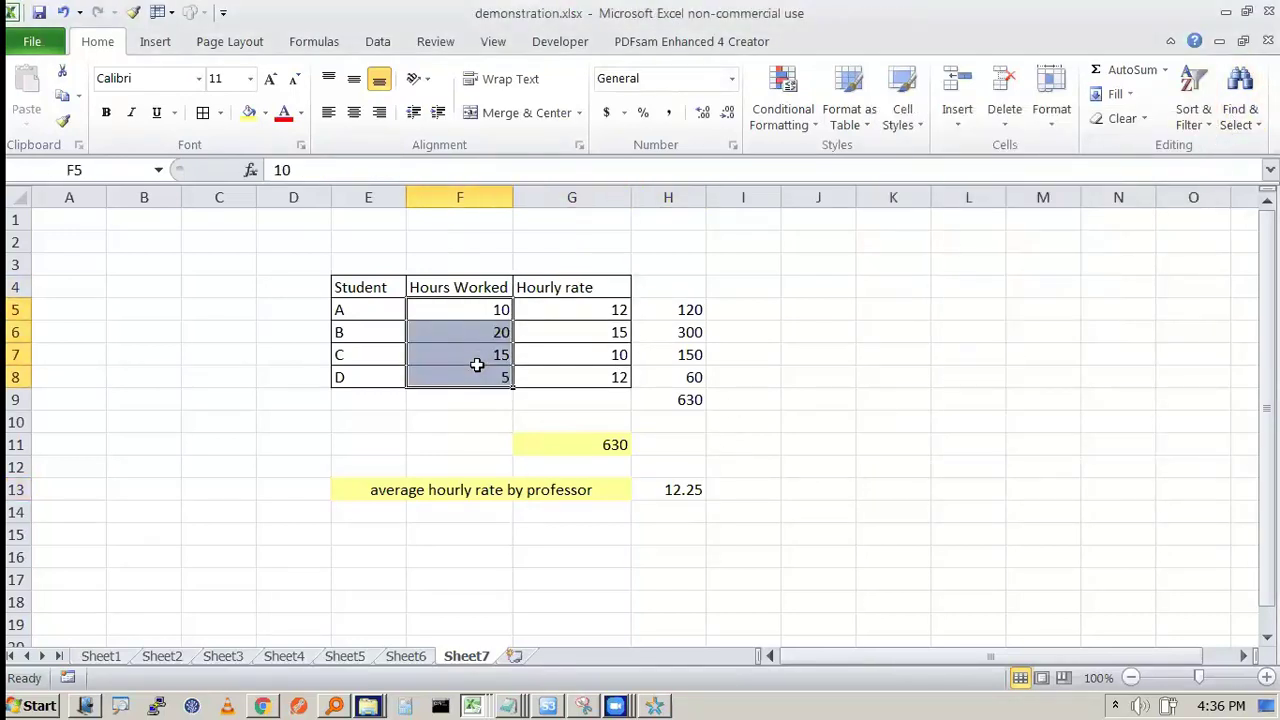
pyautogui.click(1018, 438)
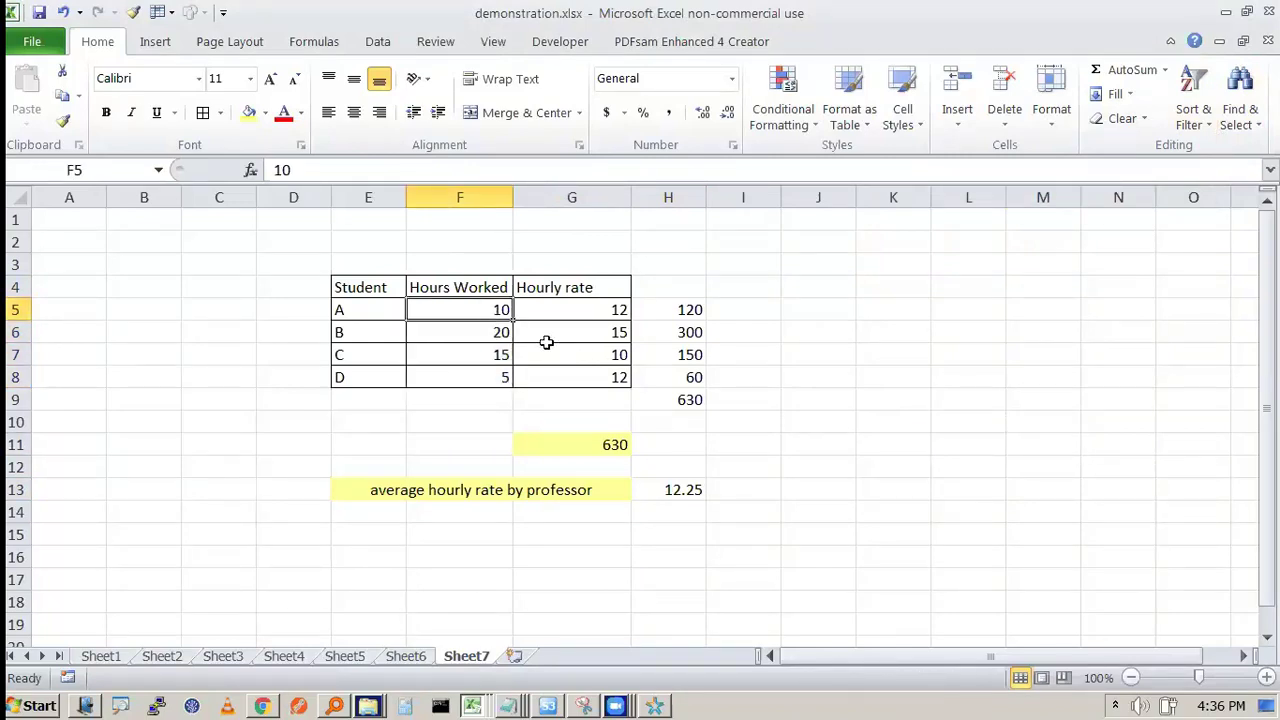
pyautogui.moveTo(513, 320); pyautogui.dragTo(511, 388)
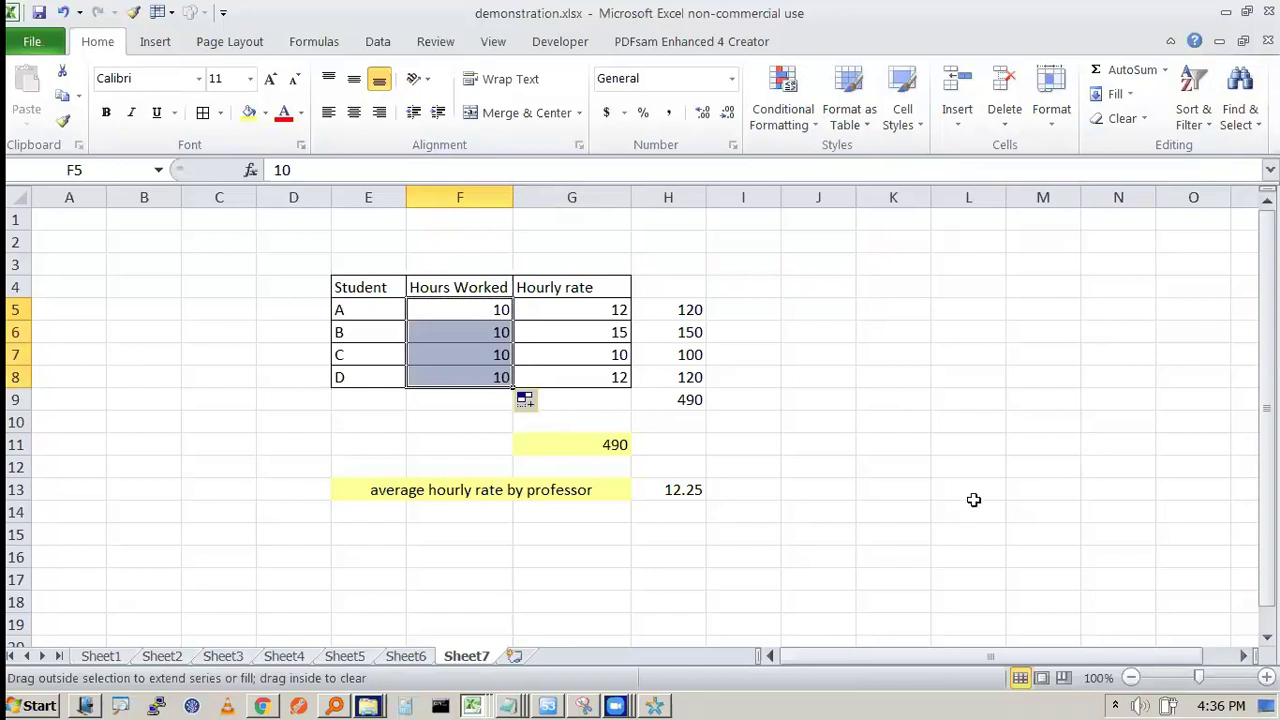
# Step: Compare the average formula result in H13 with the hourly rates listed in column G
pyautogui.click(662, 490)
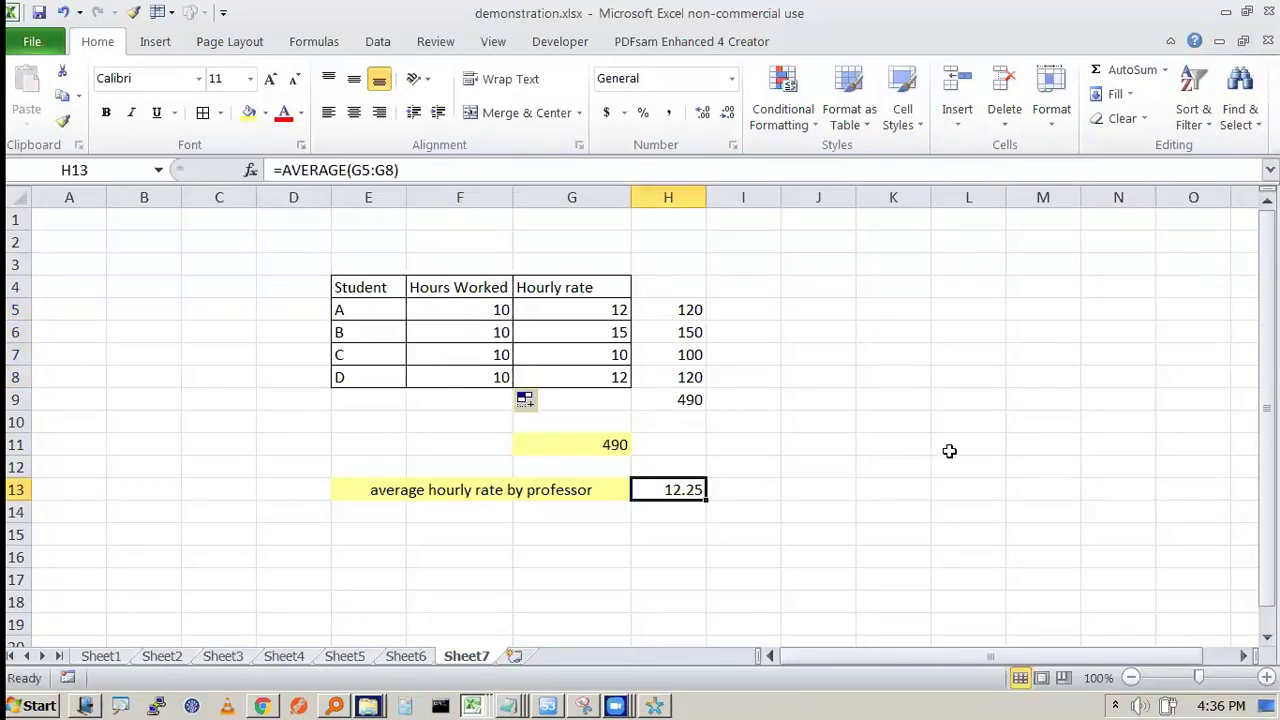
pyautogui.click(887, 285)
pyautogui.moveTo(594, 314); pyautogui.dragTo(590, 358)
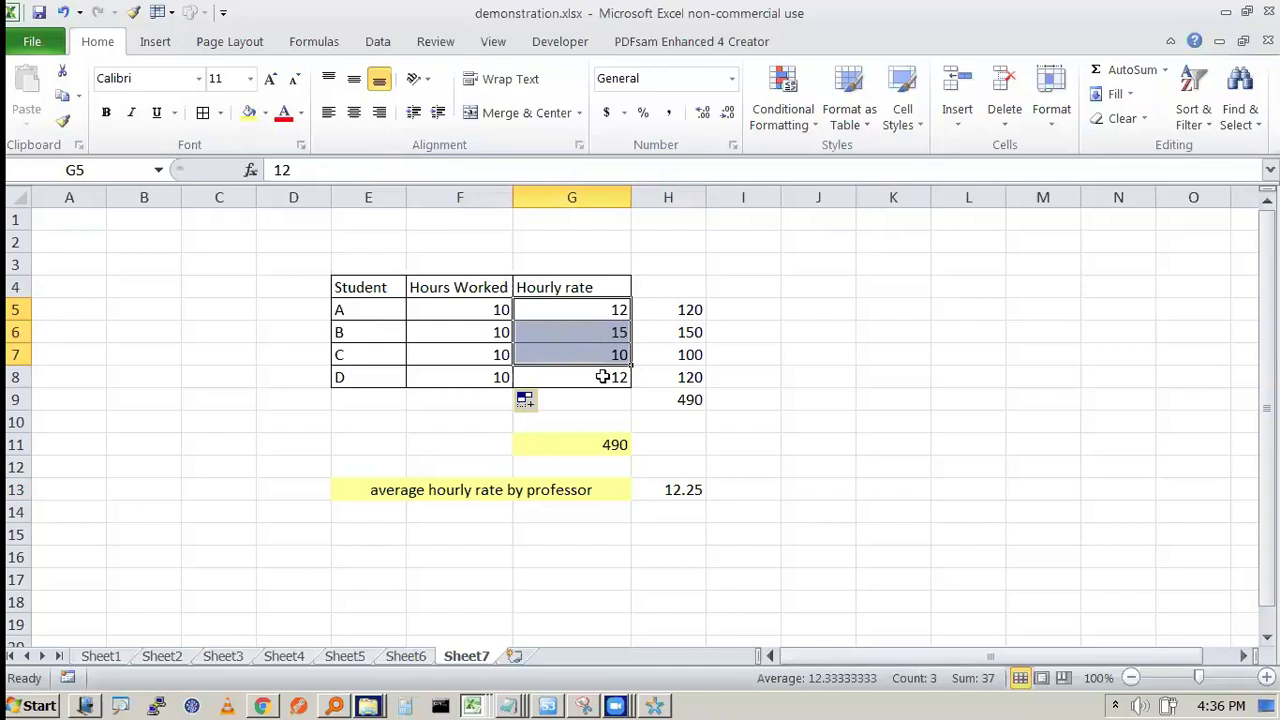
# Step: Compare the average in H13 for differing and equal hours by undoing and redoing the fill in F6:F8
pyautogui.hotkey('ctrl', 'z')
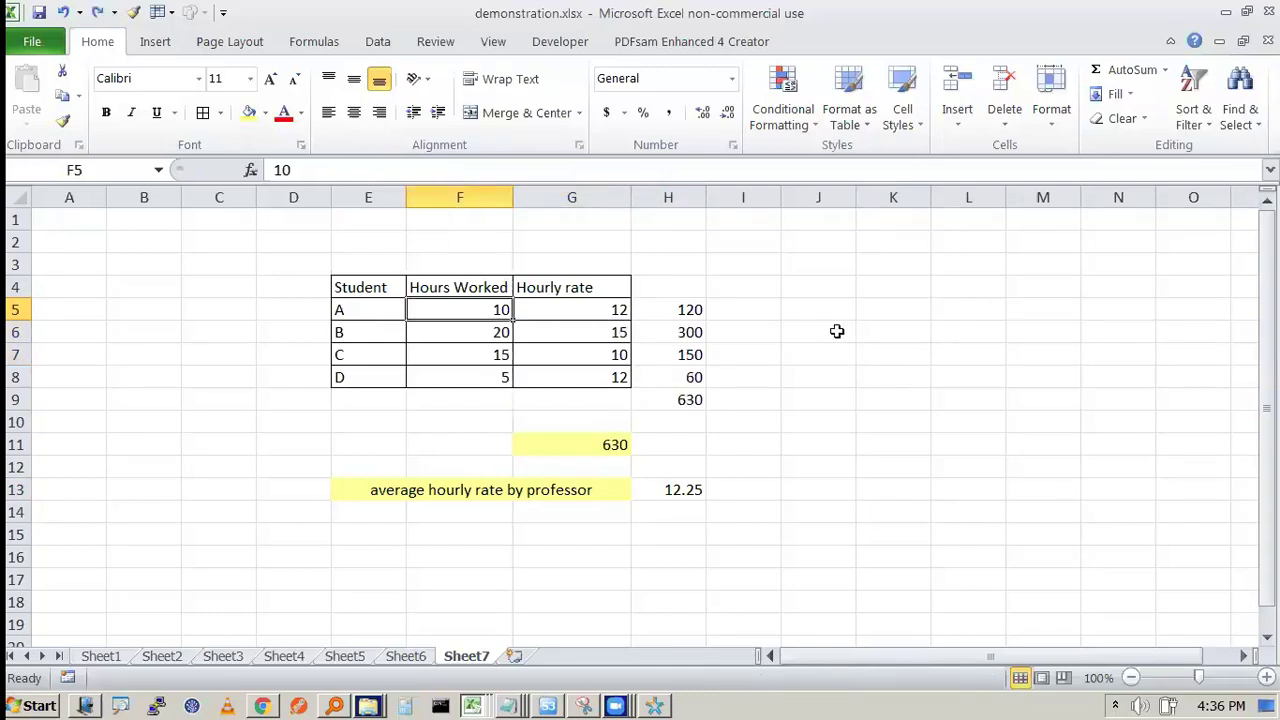
pyautogui.hotkey('ctrl', 'y')
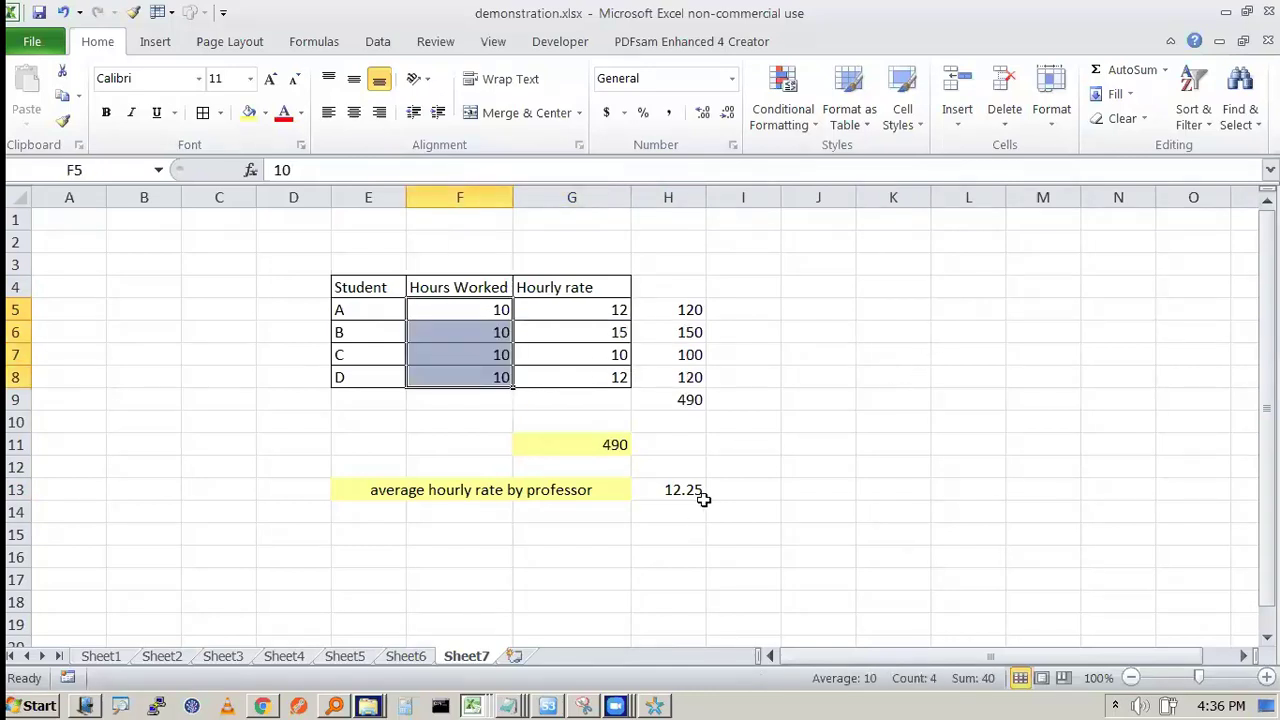
pyautogui.click(702, 500)
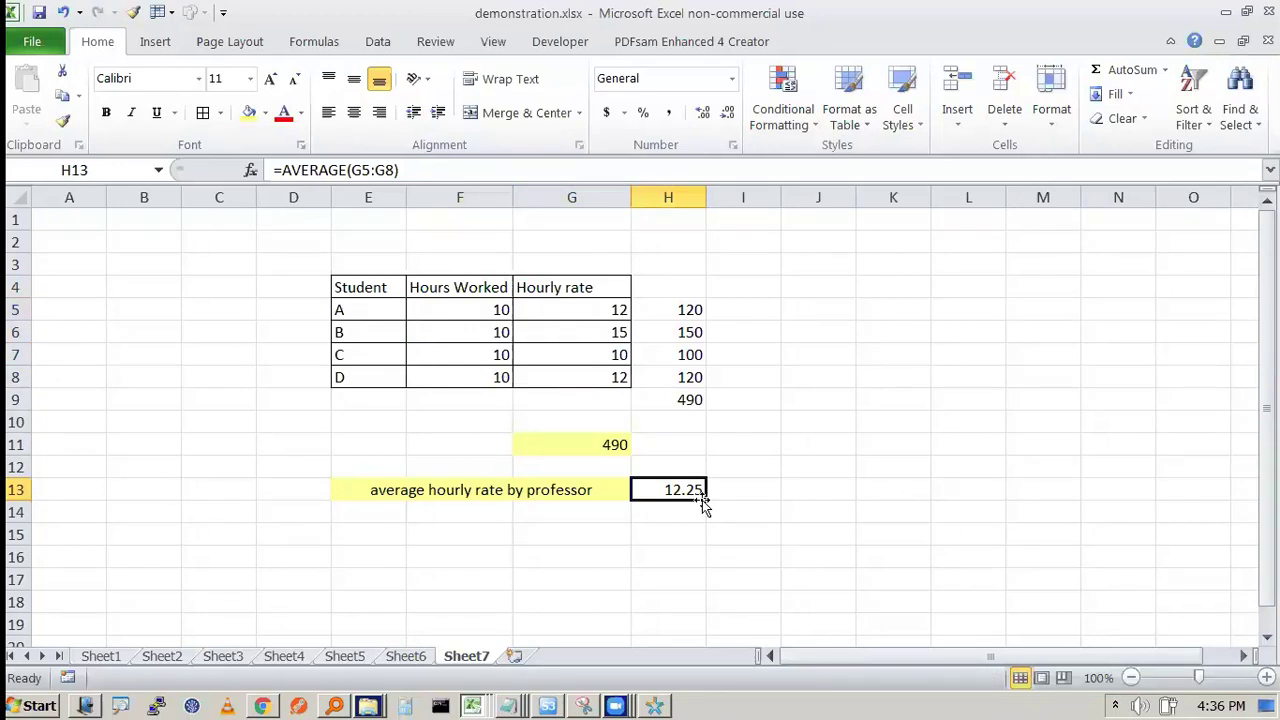
# Step: Circle the SUMPRODUCT result in G11 and the equal hours worked in F5:F8 with temporary screen annotations, and clear them
pyautogui.click(972, 292)
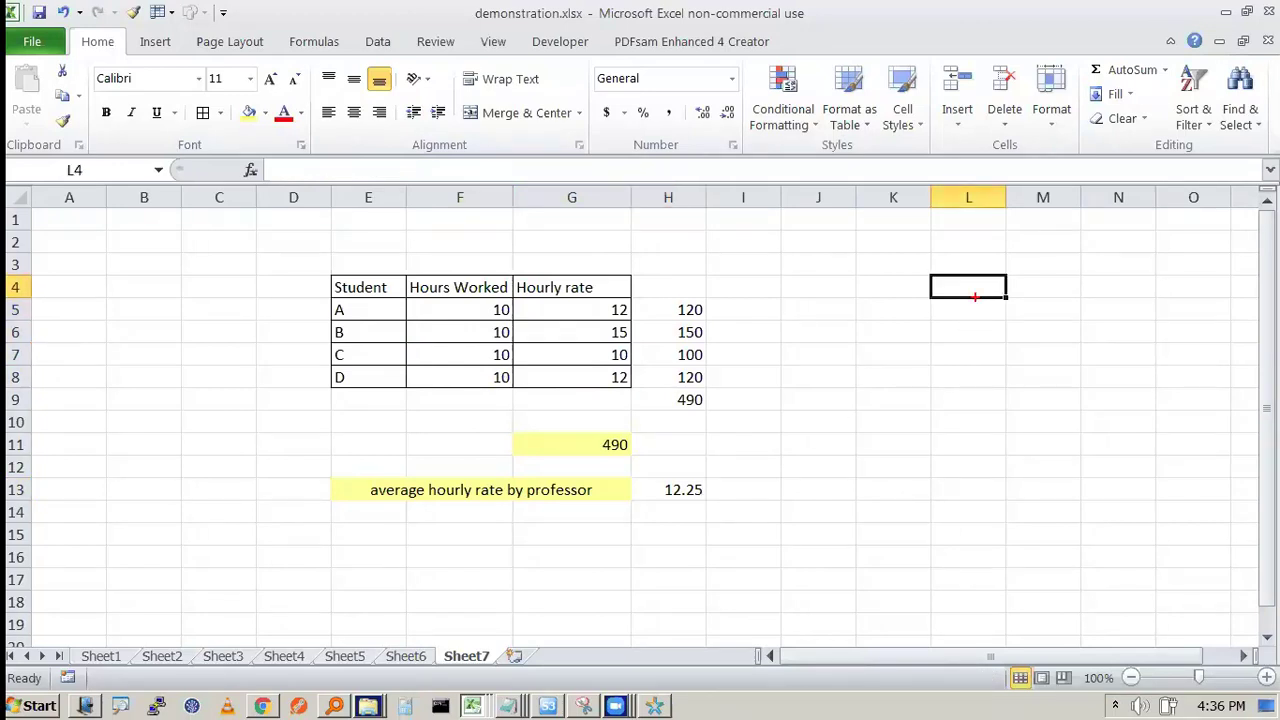
pyautogui.moveTo(637, 422)
pyautogui.mouseDown()
pyautogui.moveTo(598, 476)
pyautogui.moveTo(600, 412)
pyautogui.moveTo(664, 440)
pyautogui.moveTo(685, 432)
pyautogui.mouseUp()
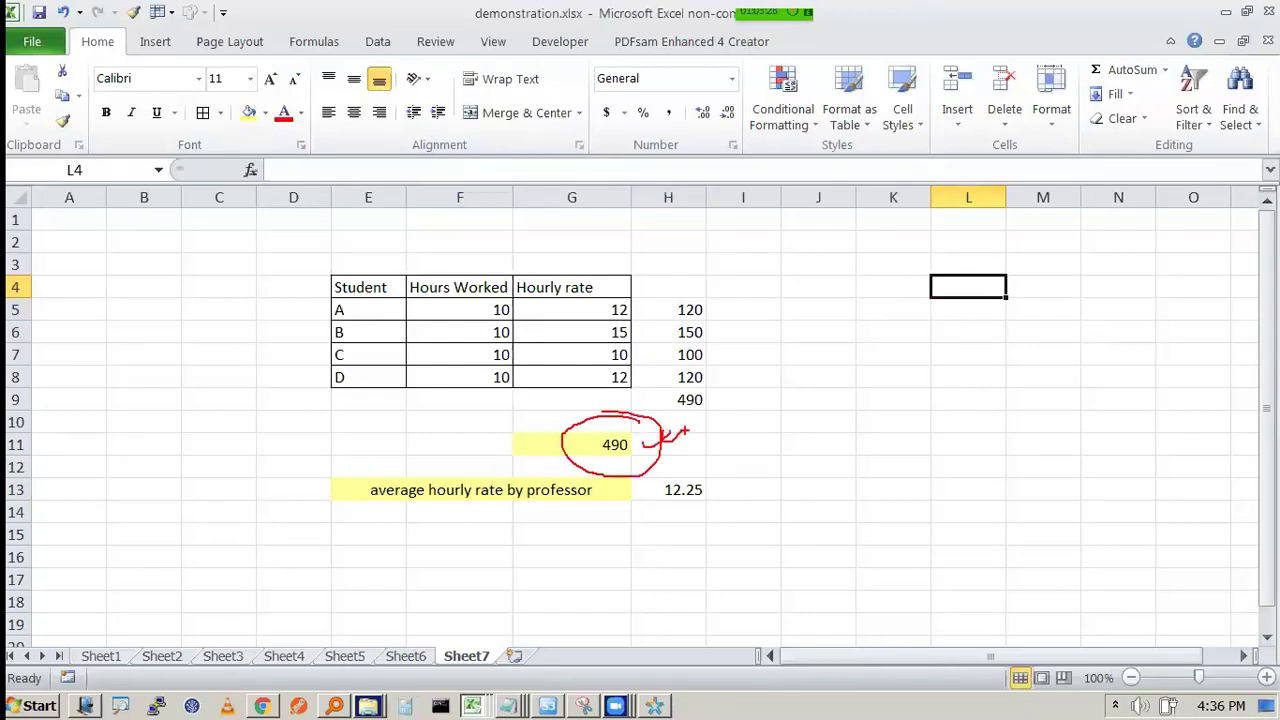
pyautogui.moveTo(492, 291)
pyautogui.mouseDown()
pyautogui.moveTo(500, 402)
pyautogui.moveTo(514, 296)
pyautogui.mouseUp()
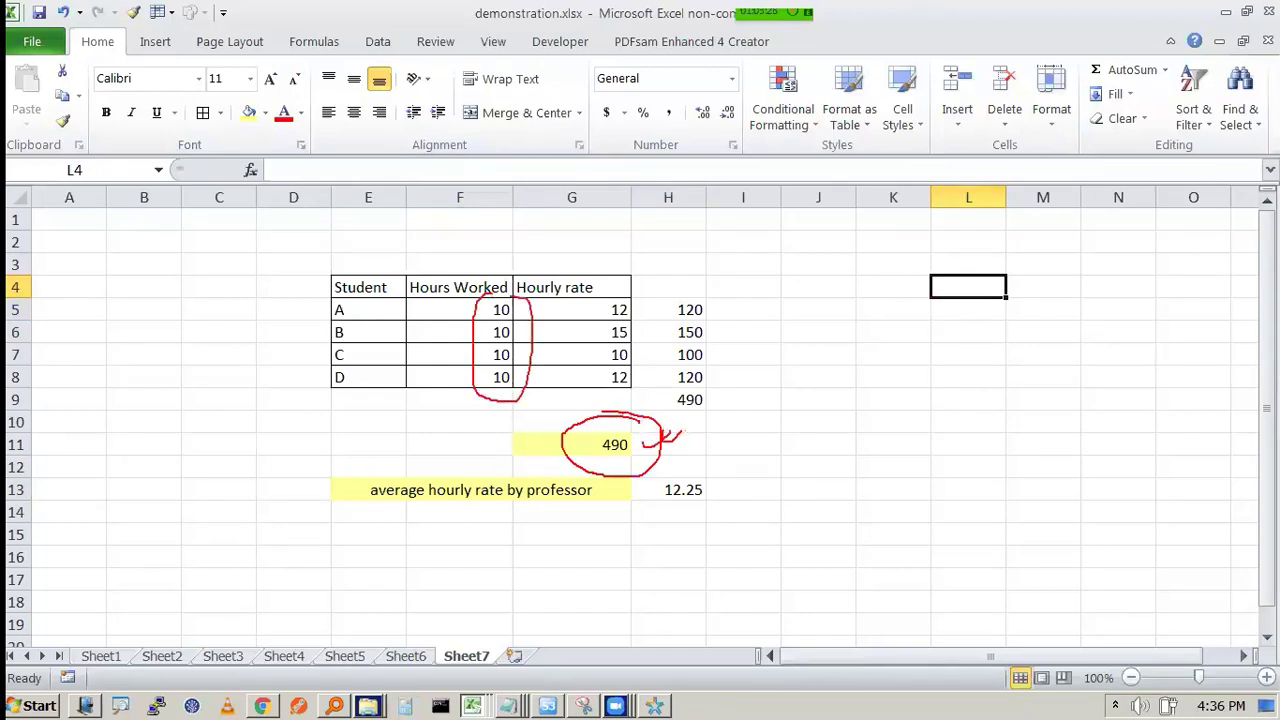
pyautogui.press('Escape')
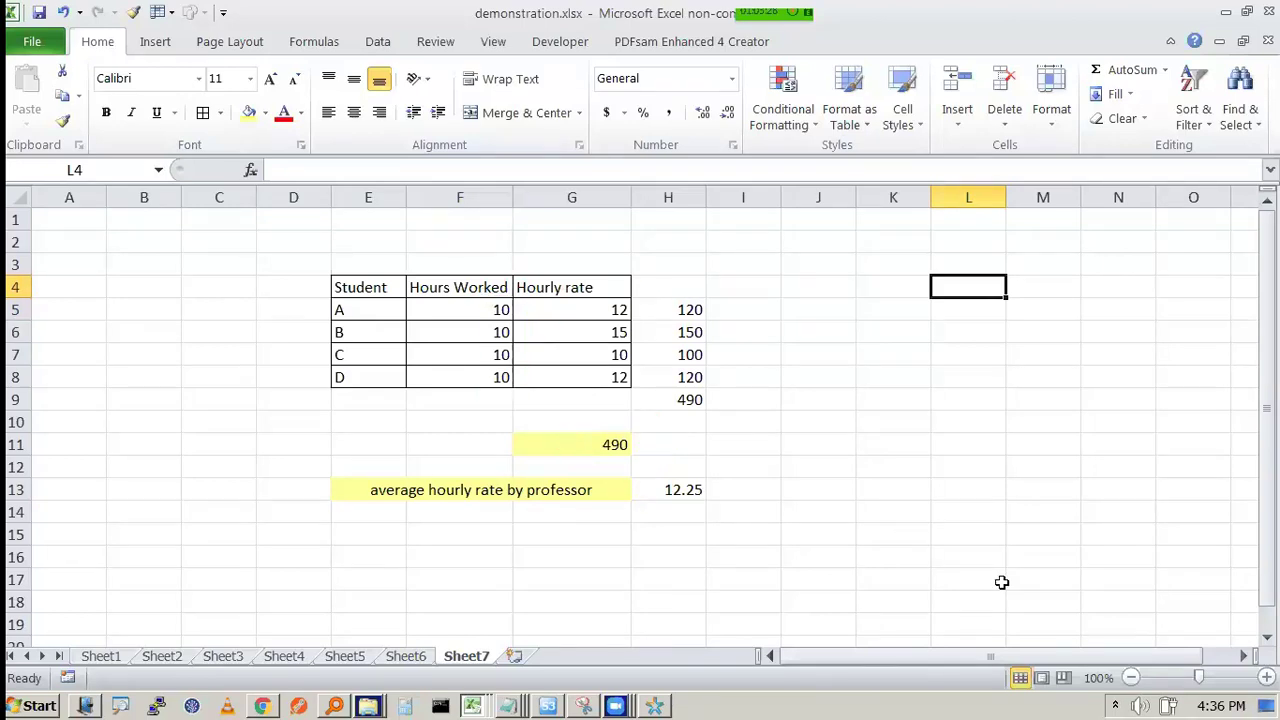
# Step: Copy the SUM formula from H9 into F9 to total the hours worked
pyautogui.click(693, 406)
pyautogui.hotkey('ctrl', 'c')
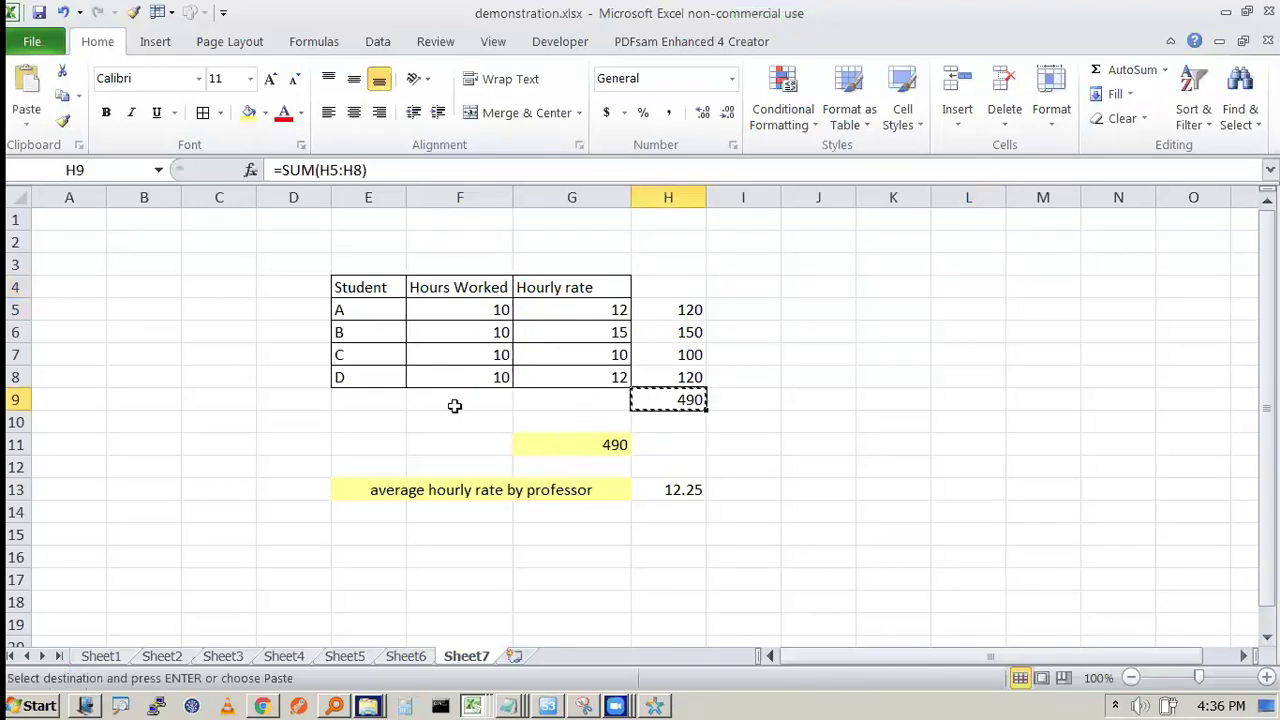
pyautogui.click(453, 402)
pyautogui.hotkey('ctrl', 'v')
pyautogui.click(680, 405)
pyautogui.press('Escape')
pyautogui.click(825, 400)
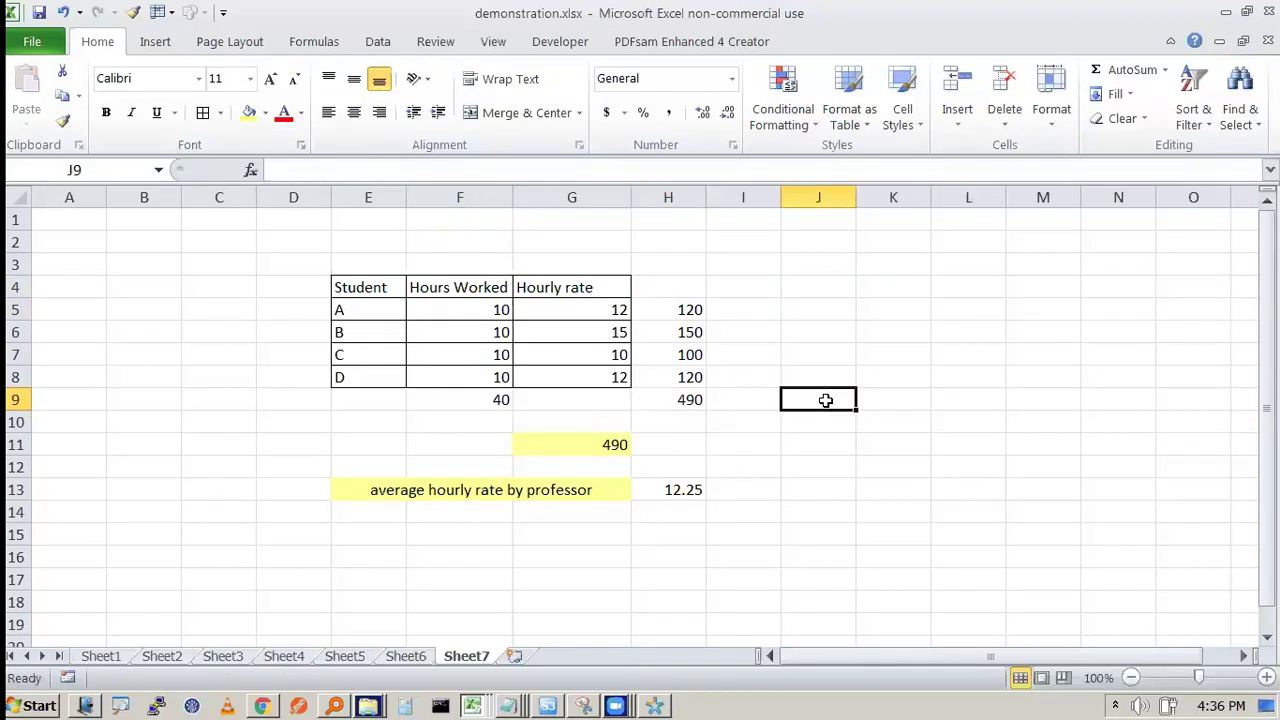
# Step: Calculate the weighted average hourly rate in J9 with =H9/F9
pyautogui.write('=')
pyautogui.press('Left')
pyautogui.press('Left')
pyautogui.write('/')
pyautogui.press('Left')
pyautogui.press('Left')
pyautogui.press('Left')
pyautogui.press('Left')
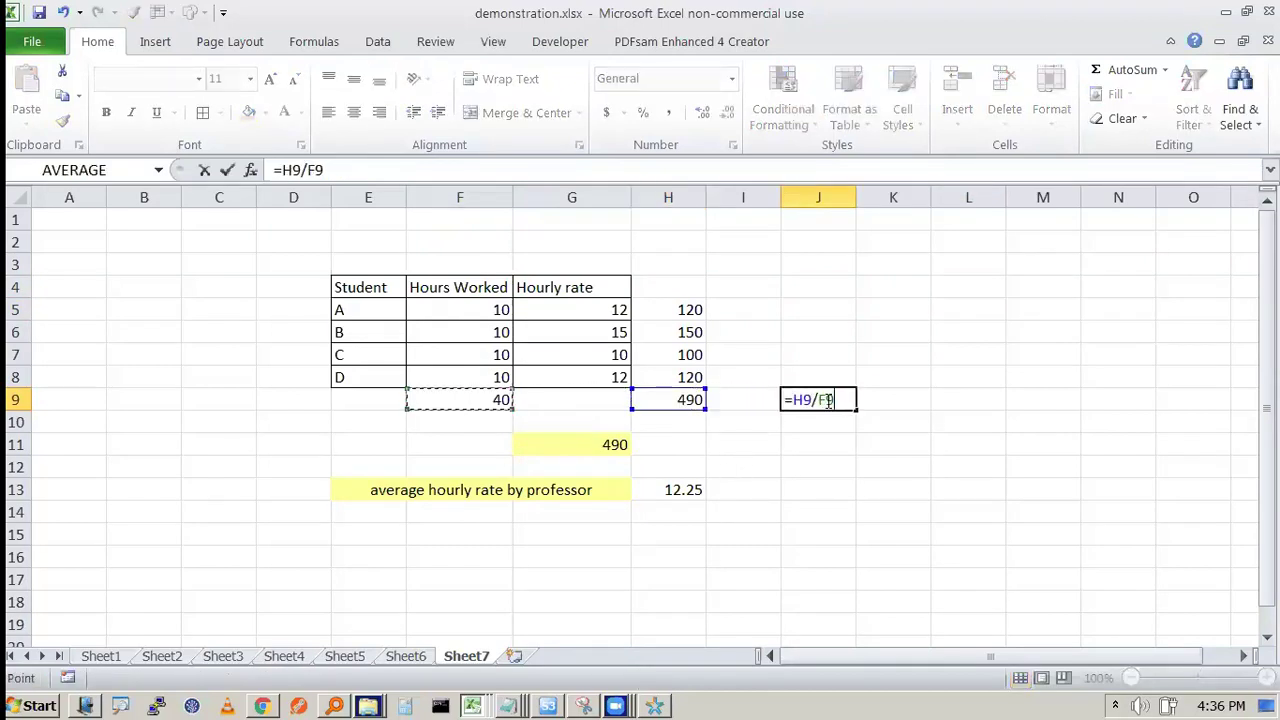
pyautogui.press('Return')
pyautogui.click(825, 400)
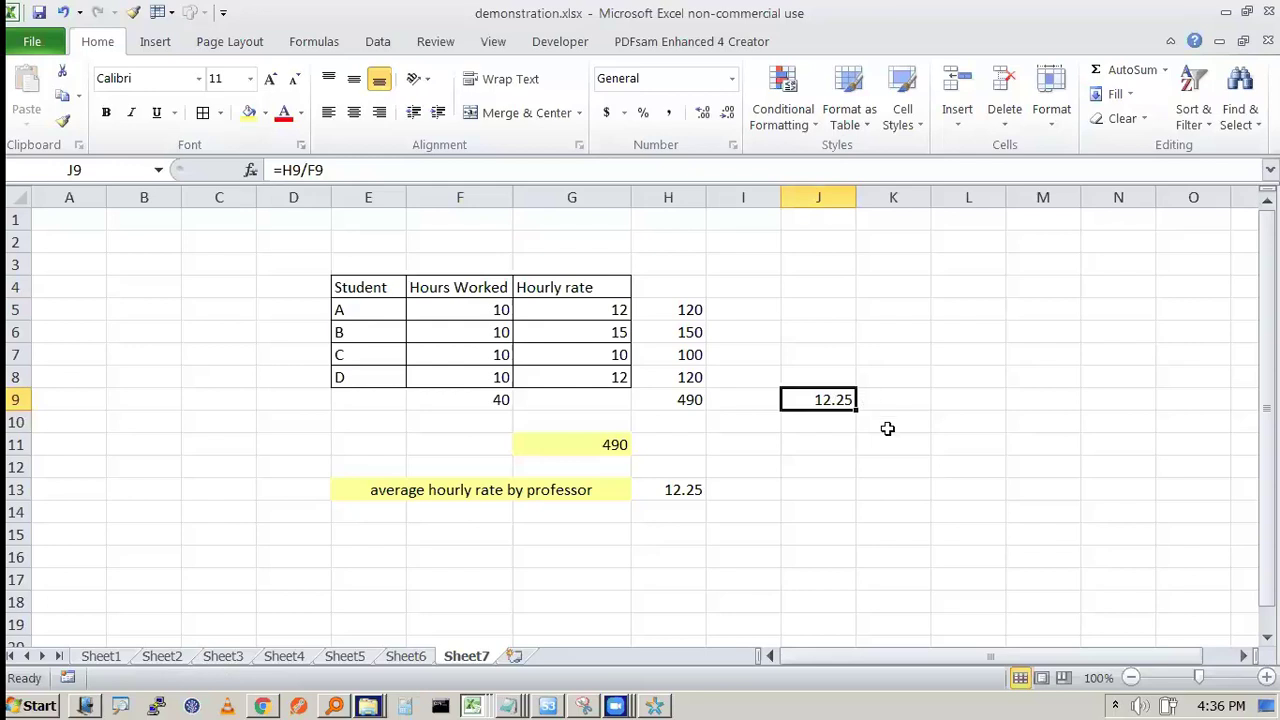
# Step: Compare the AVERAGE formula and result in H13 with the weighted average in J9 and the hours total in F9
pyautogui.click(458, 394)
pyautogui.click(805, 392)
pyautogui.click(672, 490)
pyautogui.doubleClick(672, 490)
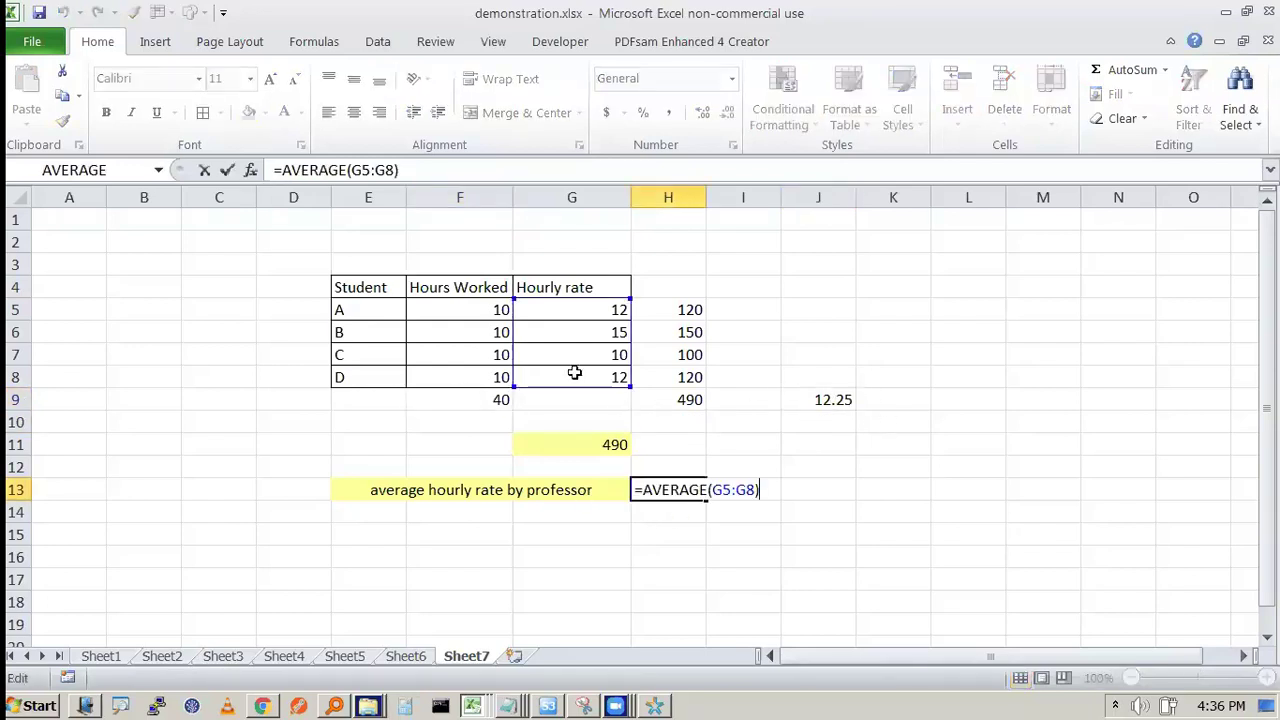
pyautogui.click(830, 400)
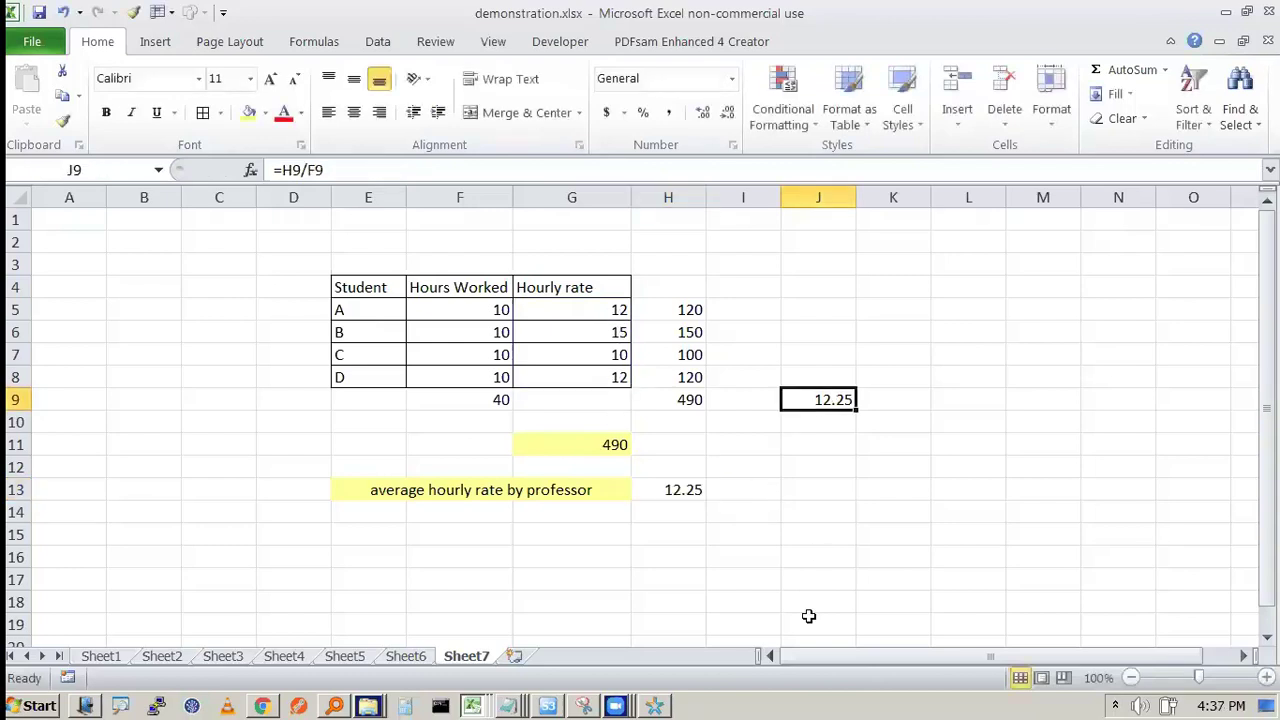
# Step: Set student A's hours worked in F5 to 15 and compare J9 with H13
pyautogui.click(482, 312)
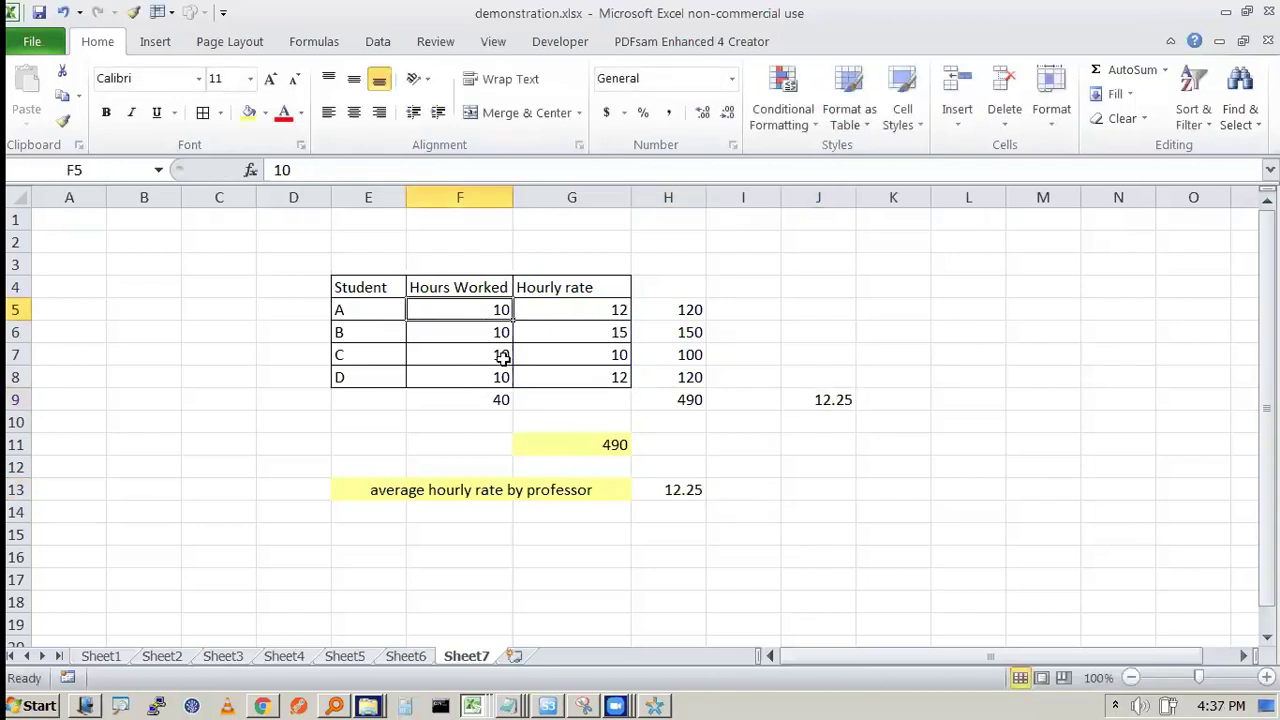
pyautogui.write('15')
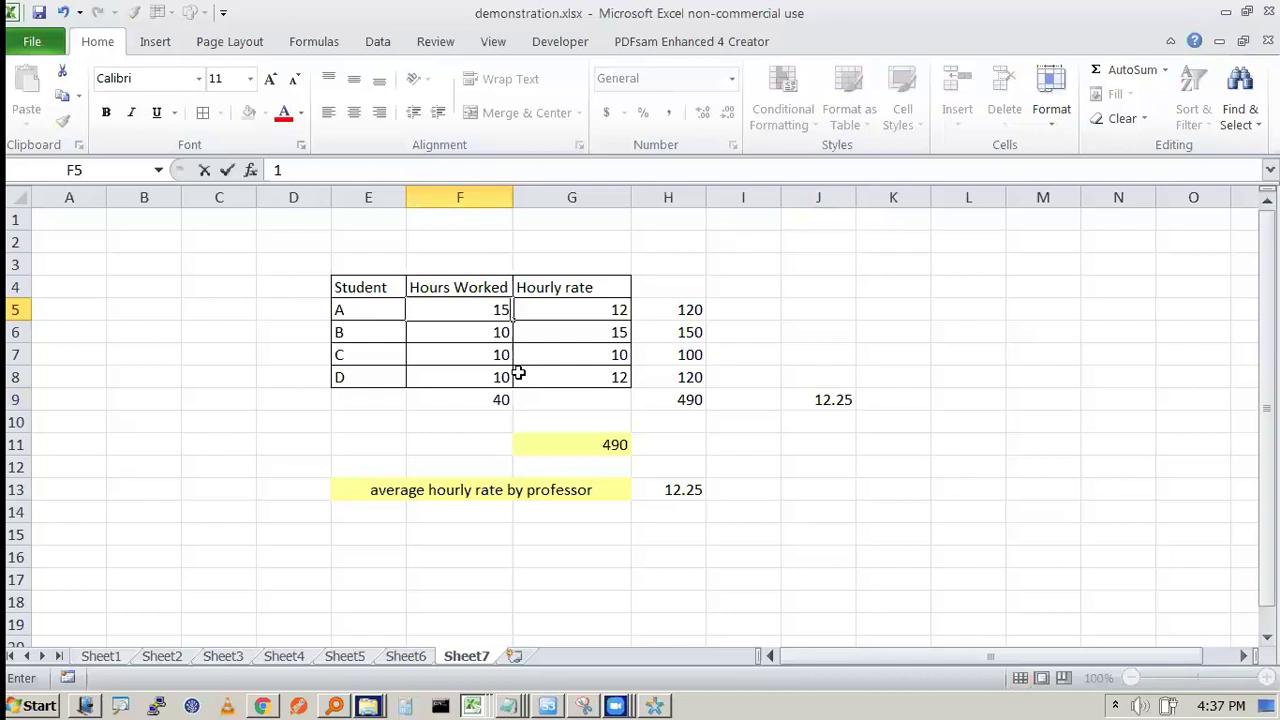
pyautogui.press('Tab')
pyautogui.click(817, 397)
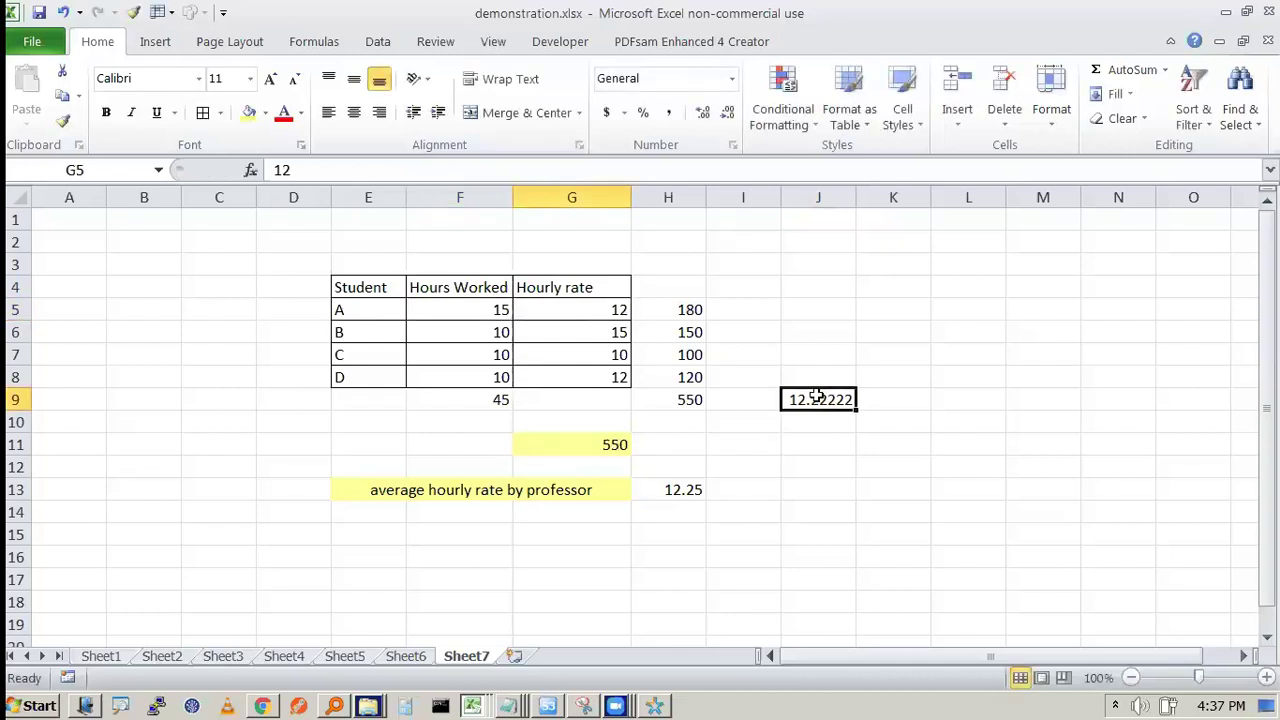
pyautogui.click(666, 495)
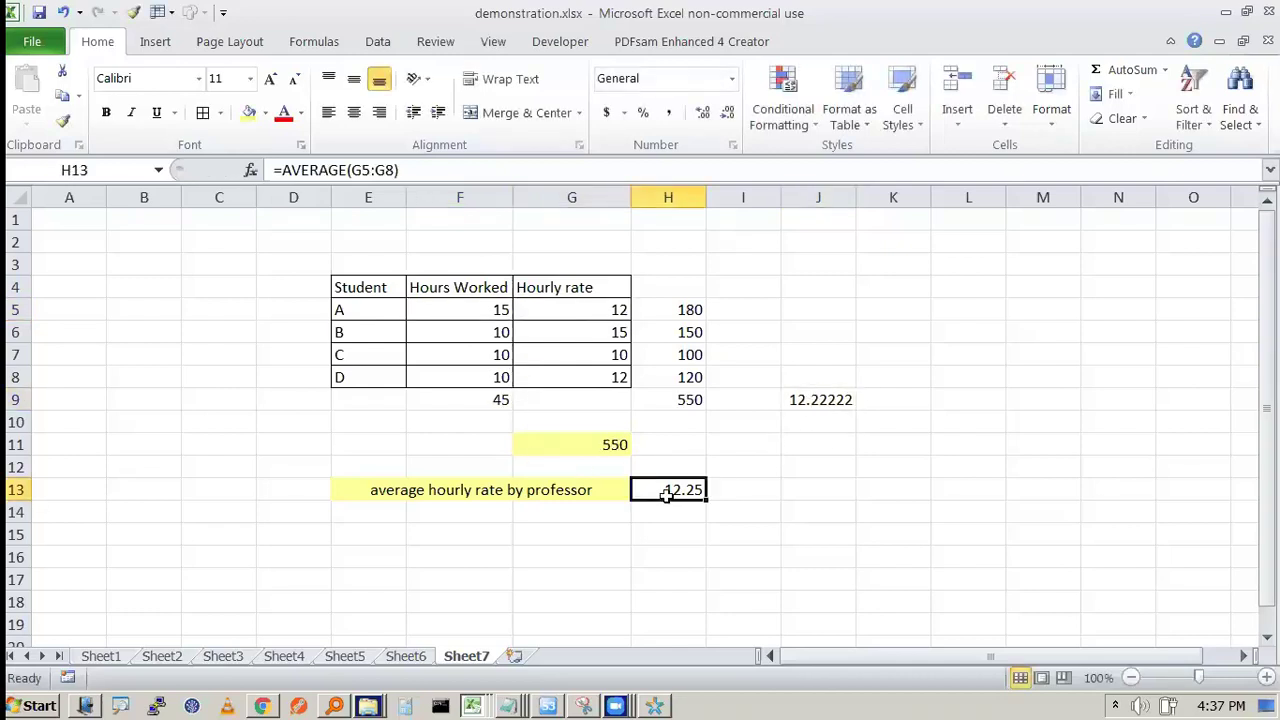
# Step: Mark the J9 result, the H13 average and student A's hourly rate with temporary screen annotations, and clear them
pyautogui.doubleClick(666, 495)
pyautogui.press('Escape')
pyautogui.hotkey('ctrl', '2')
pyautogui.moveTo(851, 377)
pyautogui.mouseDown()
pyautogui.moveTo(781, 392)
pyautogui.moveTo(819, 377)
pyautogui.mouseUp()
pyautogui.moveTo(730, 503)
pyautogui.mouseDown()
pyautogui.moveTo(794, 474)
pyautogui.moveTo(786, 510)
pyautogui.mouseUp()
pyautogui.moveTo(628, 291)
pyautogui.mouseDown()
pyautogui.moveTo(620, 321)
pyautogui.moveTo(622, 292)
pyautogui.mouseUp()
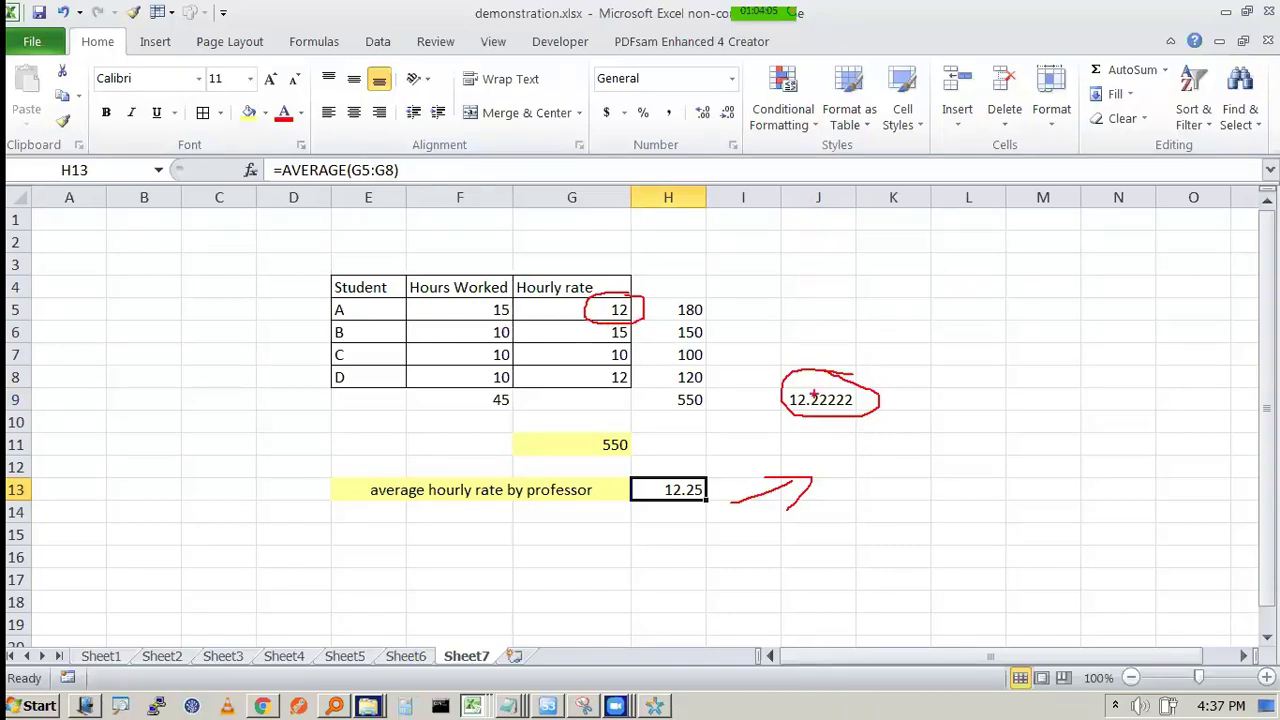
pyautogui.press('Escape')
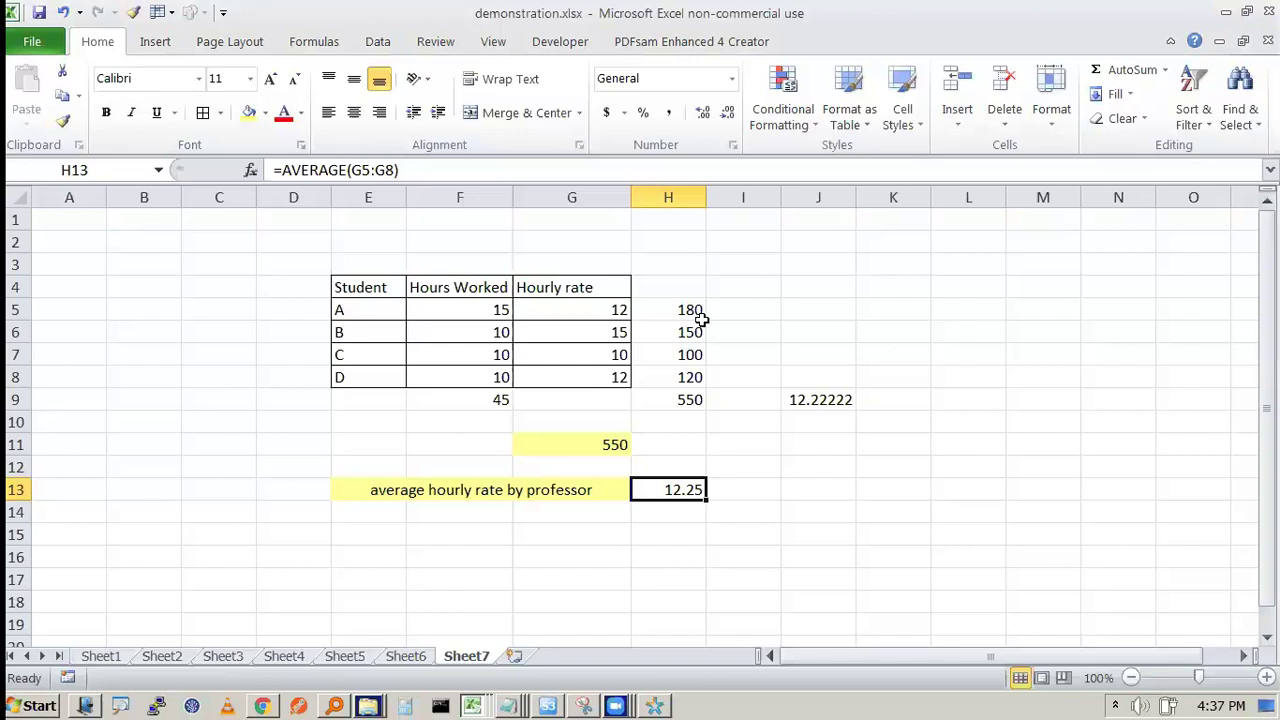
# Step: Clear the average in H13 and begin a formula there with =SUMPRODUCT(F5:F8,G5:G8)
pyautogui.press('Delete')
pyautogui.press('Left')
pyautogui.press('Right')
pyautogui.write('=sump')
pyautogui.press('Tab')
pyautogui.moveTo(478, 308); pyautogui.dragTo(469, 374)
pyautogui.press('F8')
pyautogui.moveTo(583, 303); pyautogui.dragTo(486, 380)
pyautogui.write(',')
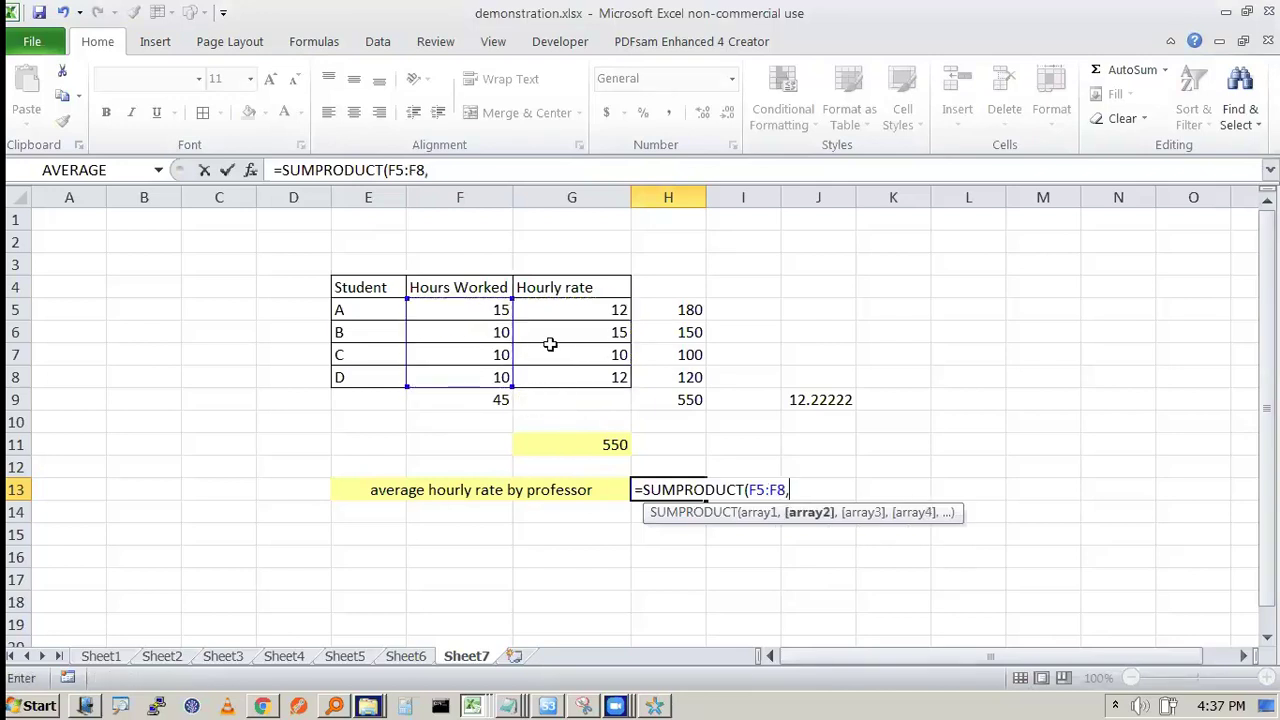
pyautogui.moveTo(577, 303); pyautogui.dragTo(572, 377)
pyautogui.write(')')
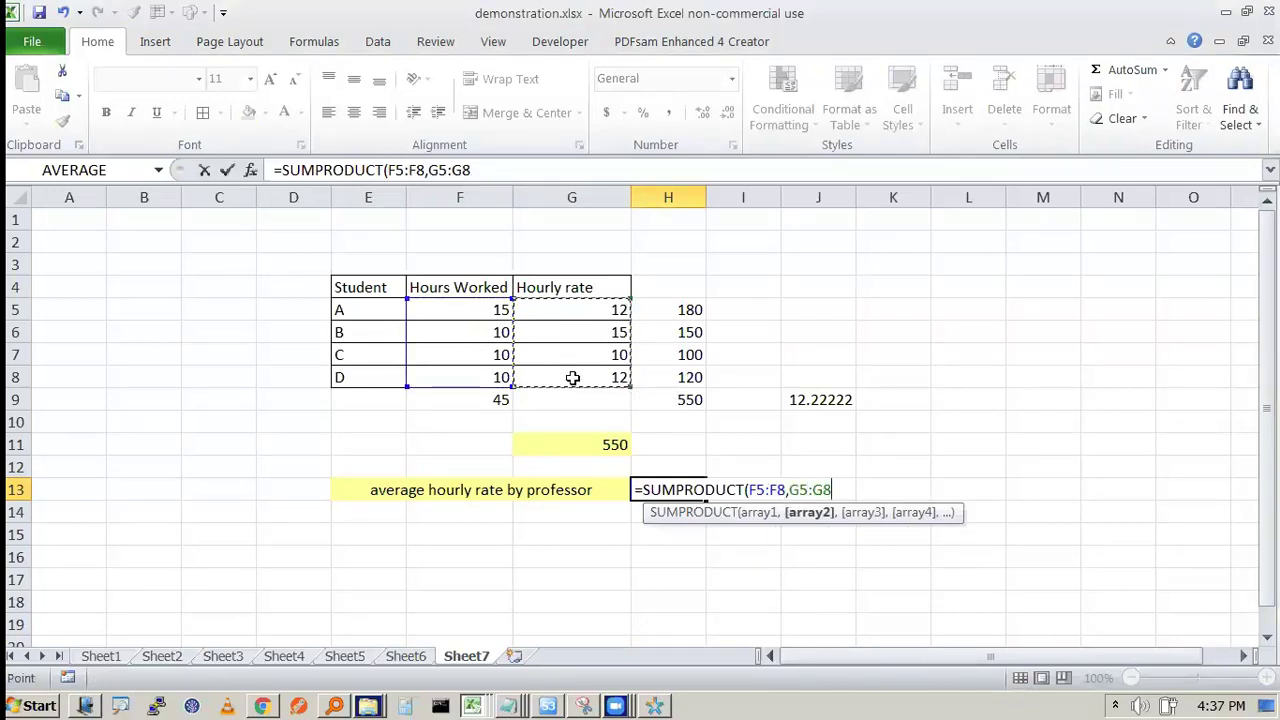
# Step: Complete the H13 formula by dividing the SUMPRODUCT by SUM(F5:F8)
pyautogui.write('/sum(')
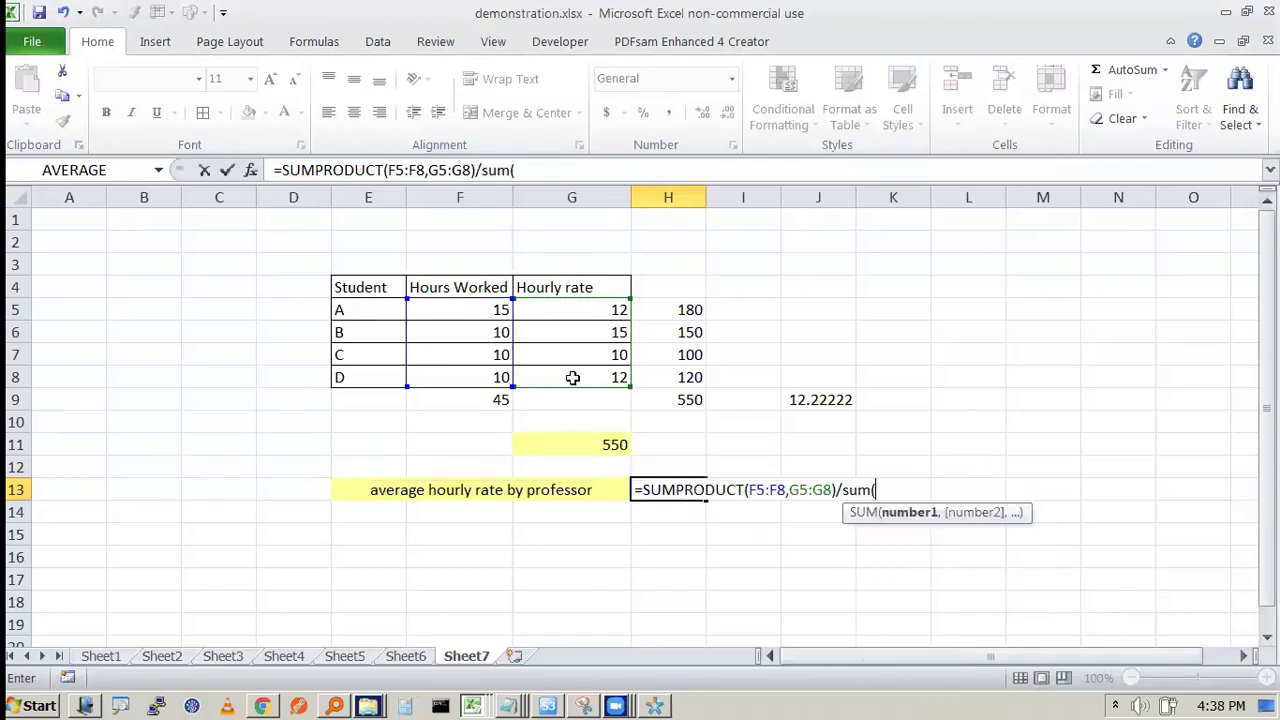
pyautogui.moveTo(505, 311); pyautogui.dragTo(487, 377)
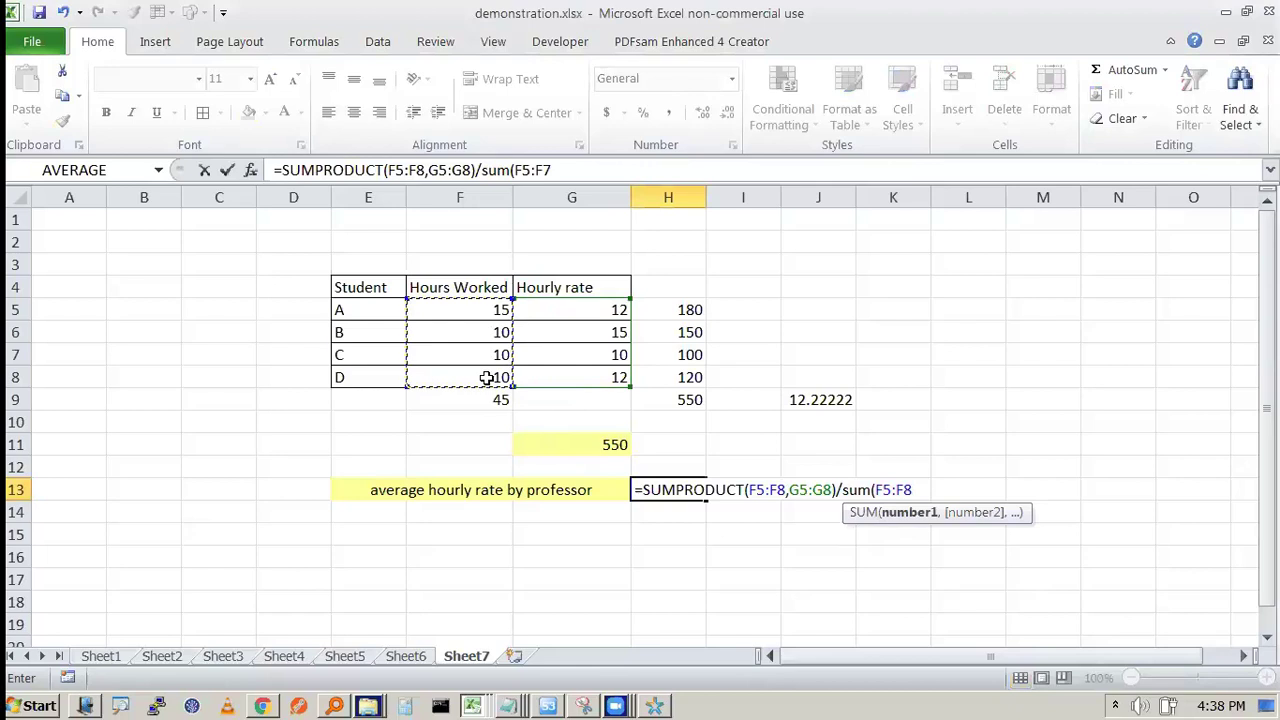
pyautogui.write(')')
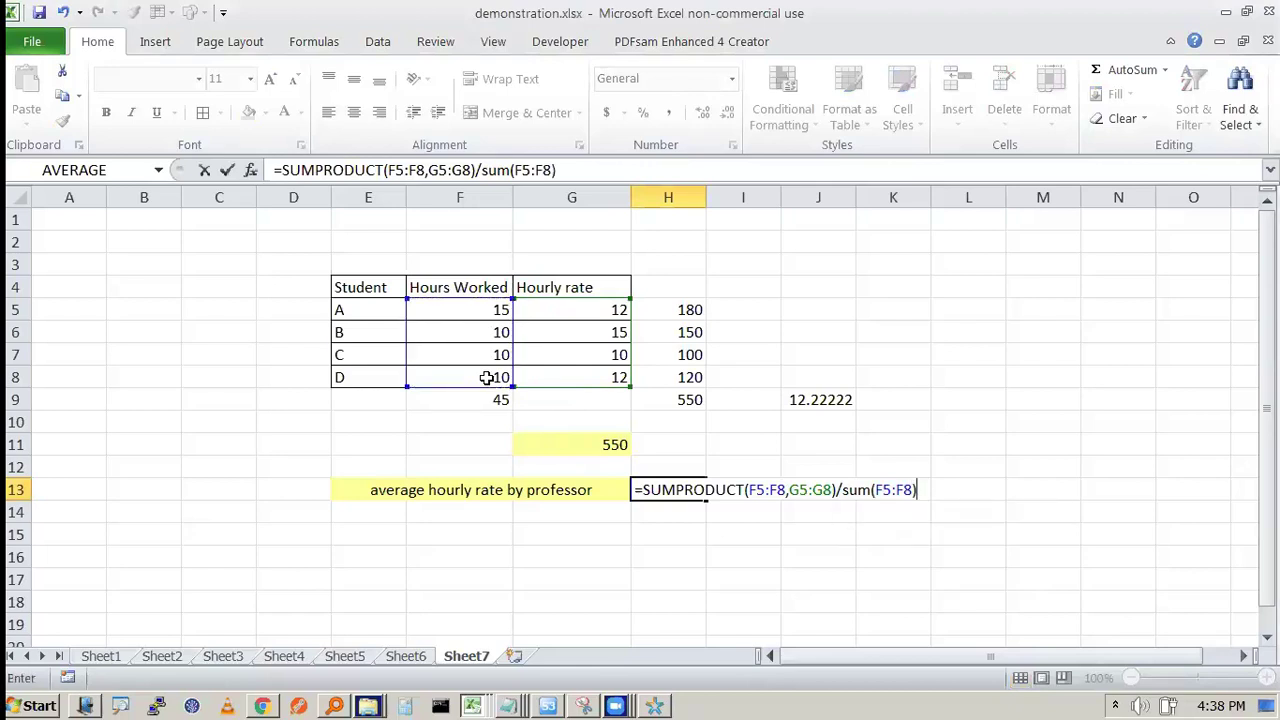
pyautogui.press('Return')
pyautogui.press('Up')
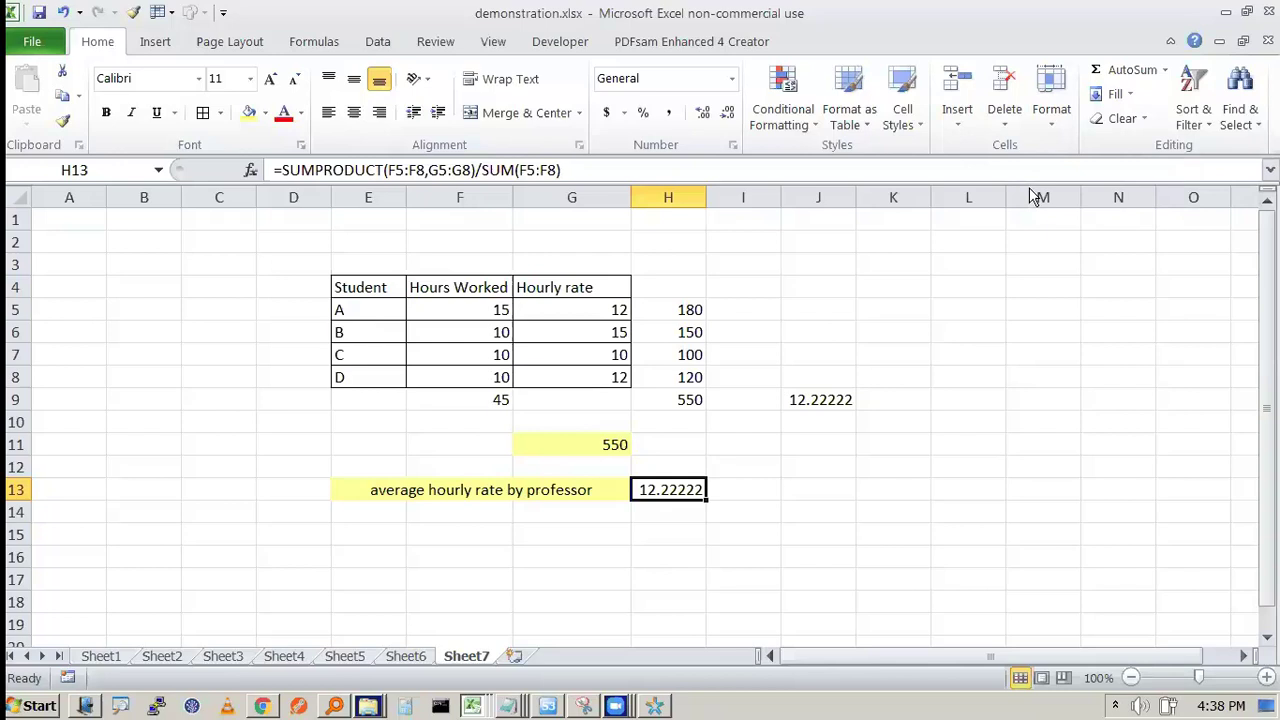
pyautogui.click(805, 282)
pyautogui.click(772, 292)
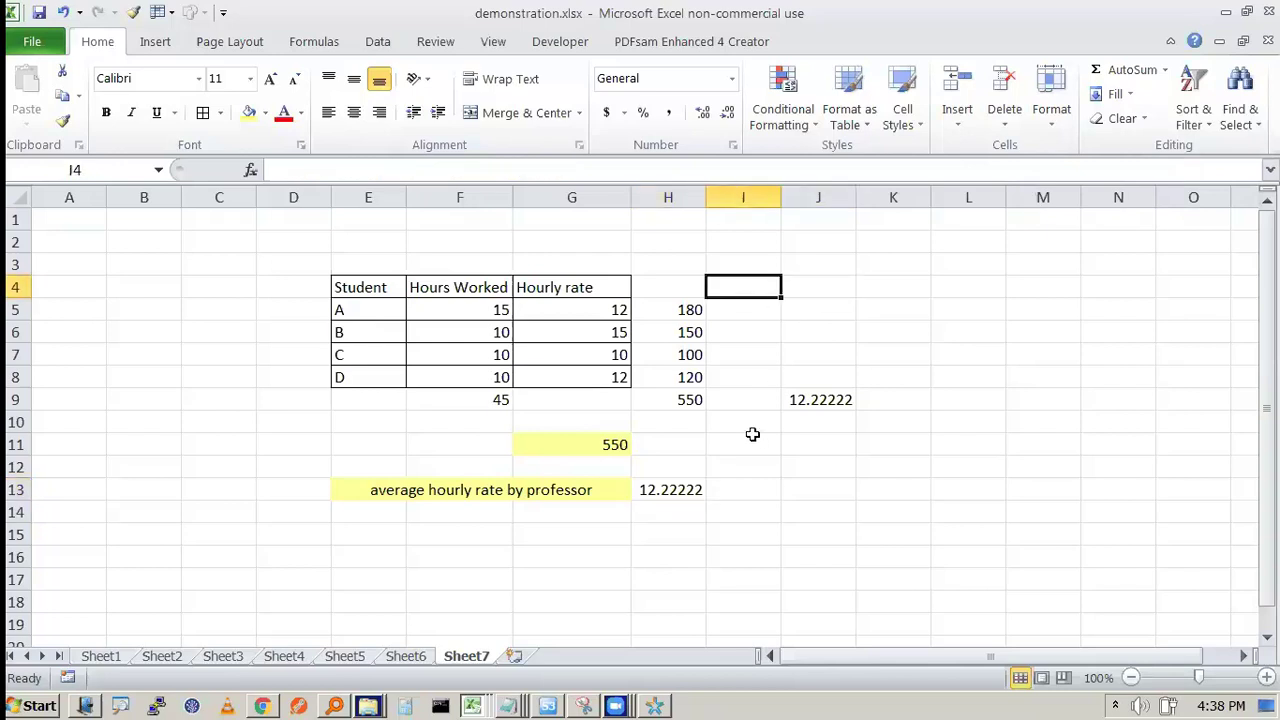
# Step: Switch to Everything, broaden the file search to *.xlsx and open 11492.xlsx from the StudentFiles folder
pyautogui.moveTo(480, 703)
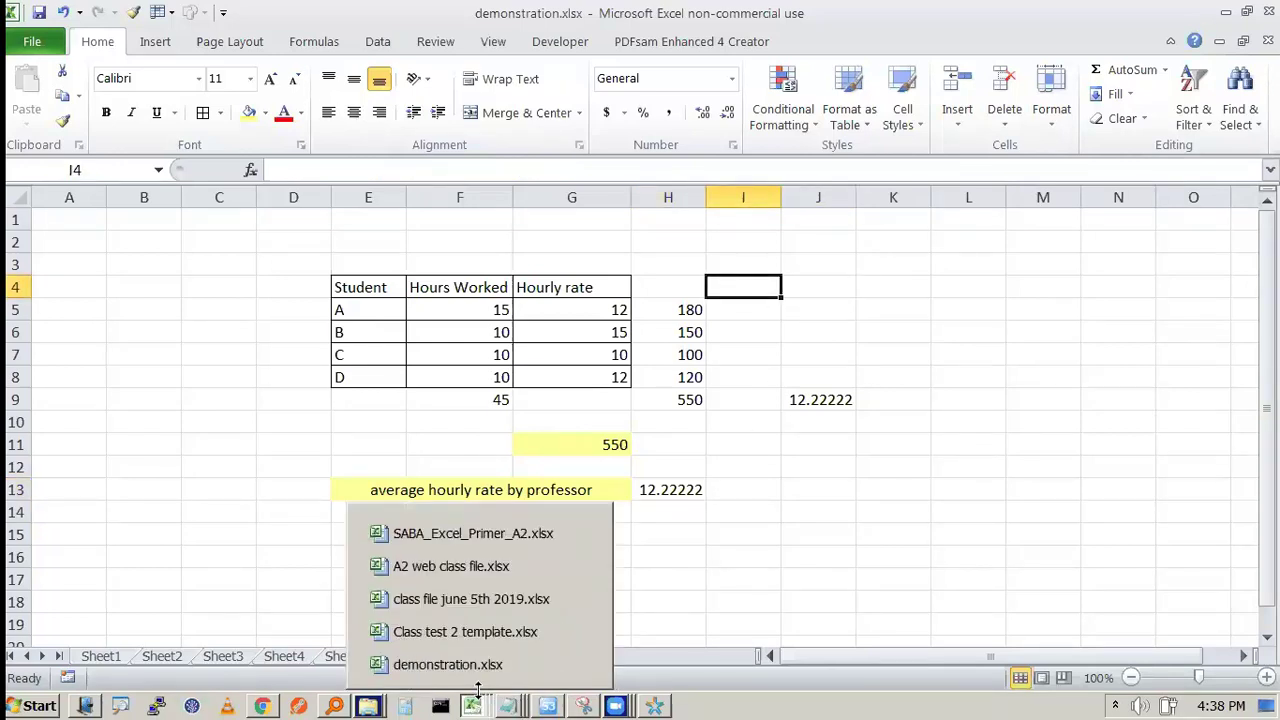
pyautogui.click(335, 706)
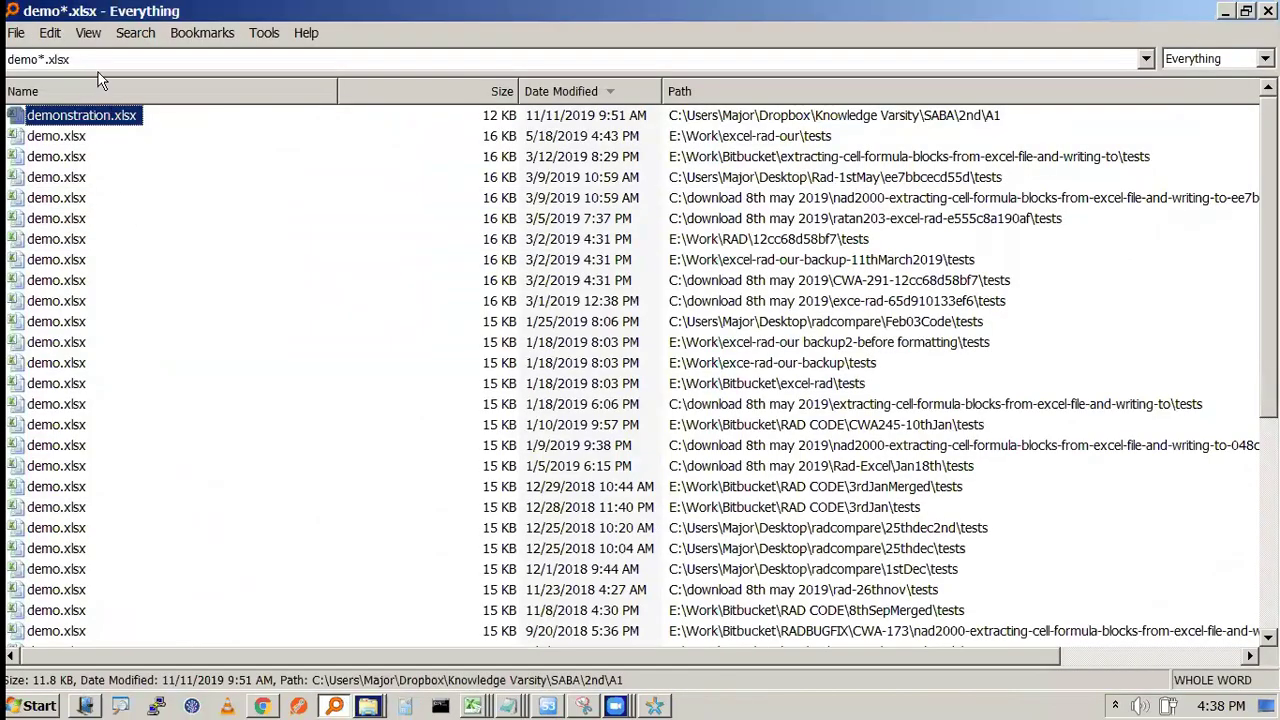
pyautogui.moveTo(34, 61); pyautogui.dragTo(12, 60)
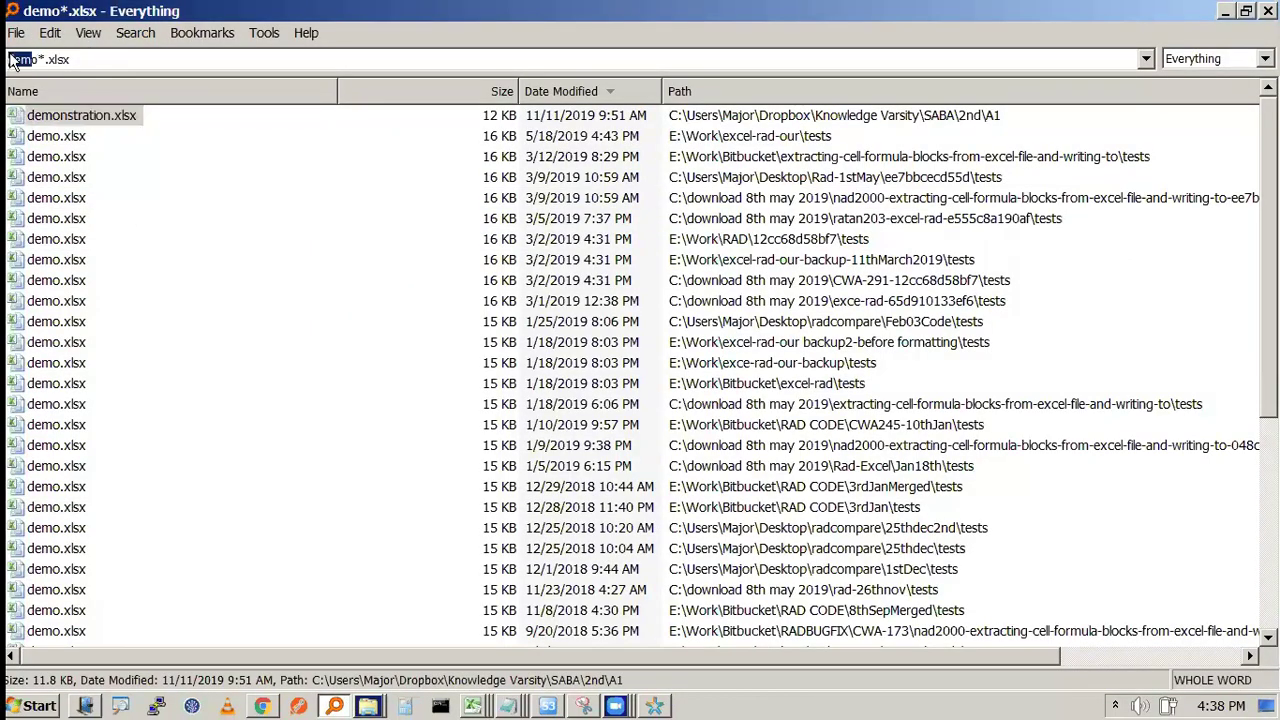
pyautogui.press('BackSpace')
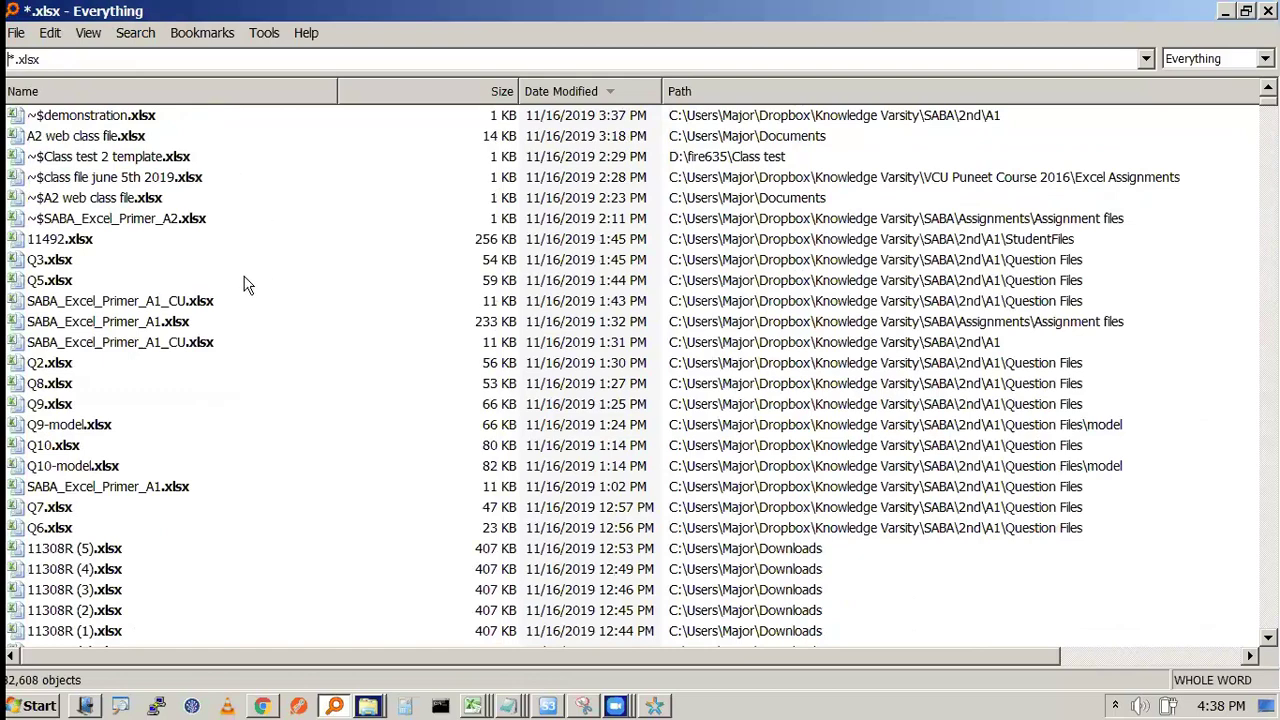
pyautogui.scroll(-3, 153, 457)
pyautogui.scroll(-3, 145, 460)
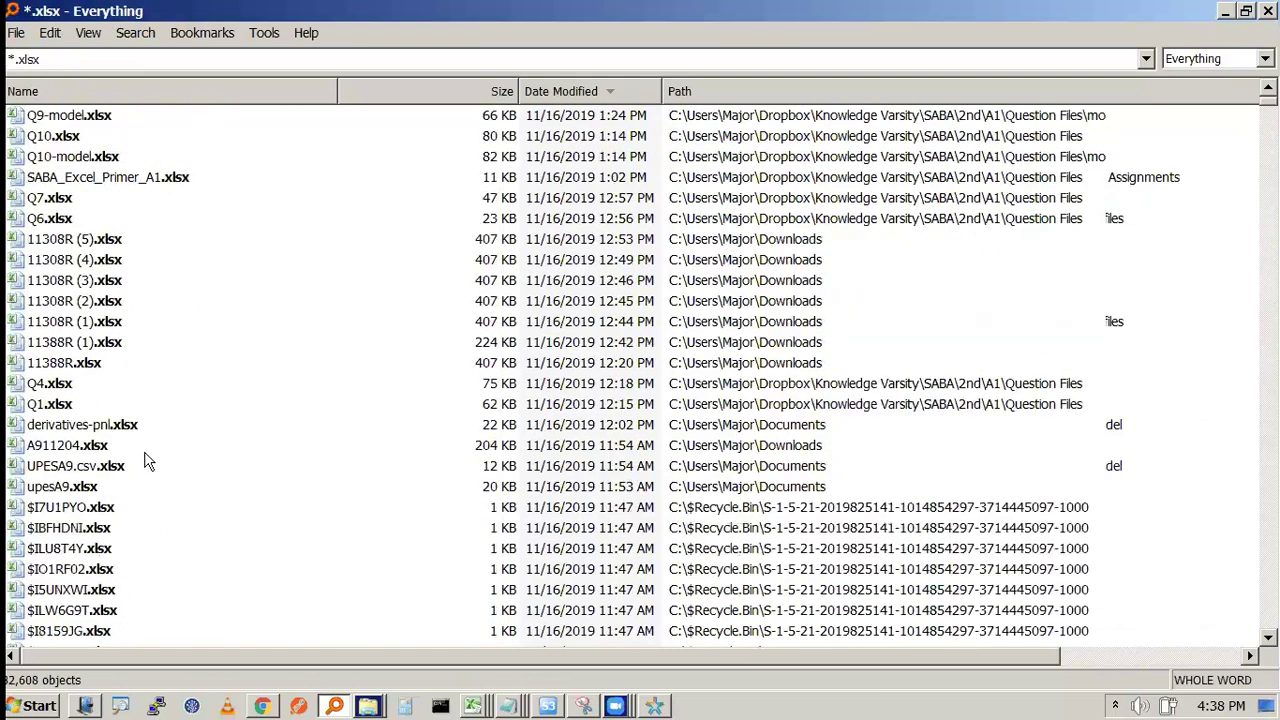
pyautogui.scroll(6, 143, 460)
pyautogui.doubleClick(75, 243)
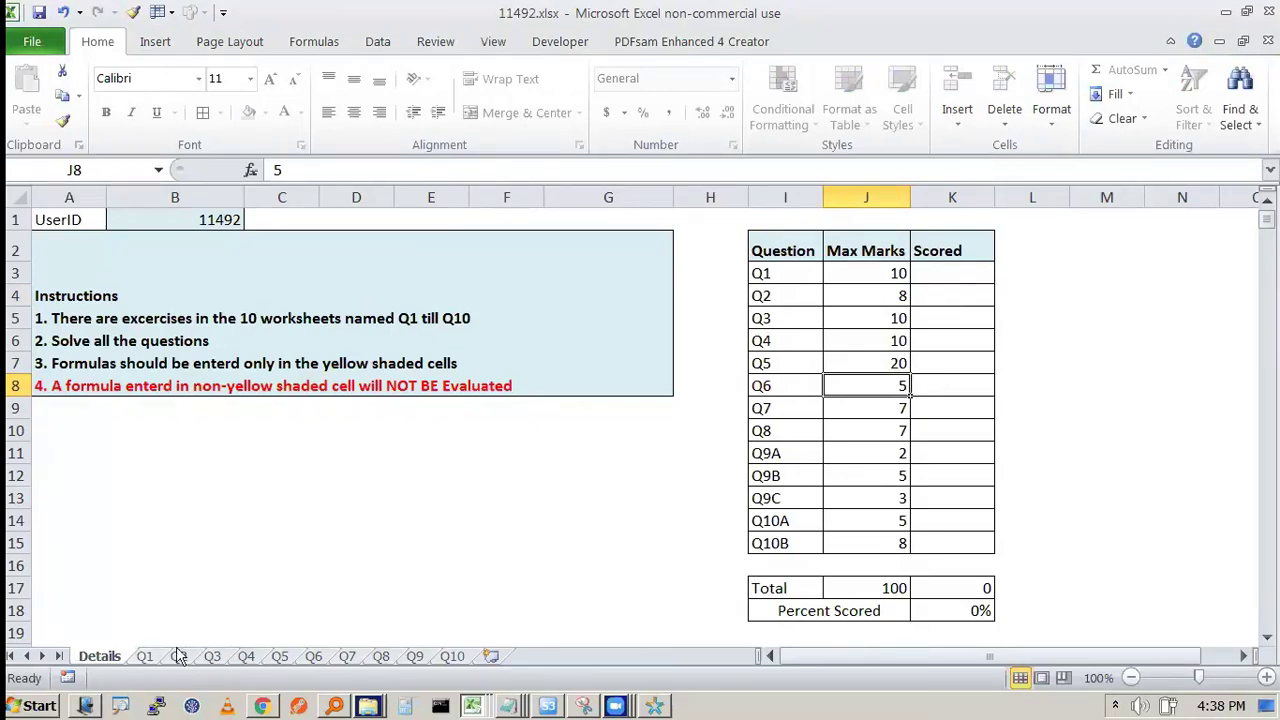
# Step: Show worksheet Q1 of the assignment workbook and examine its instructions and the Correct Answer picture
pyautogui.click(620, 706)
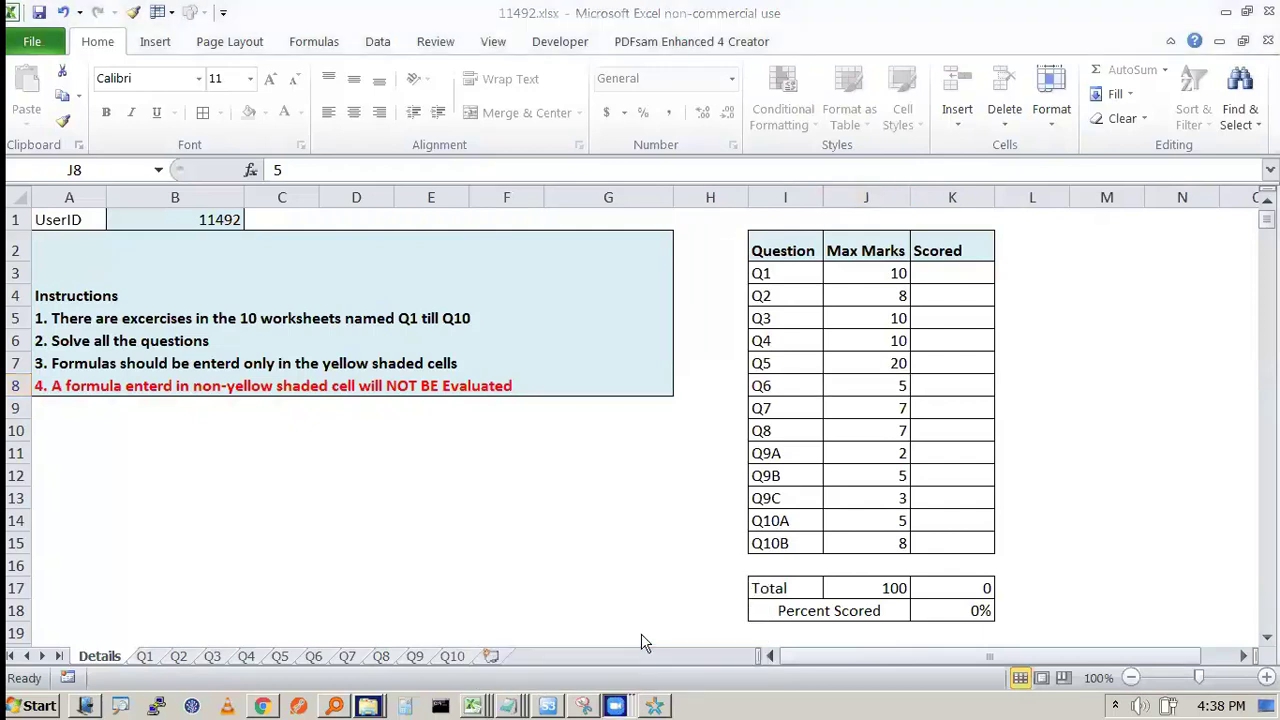
pyautogui.click(144, 655)
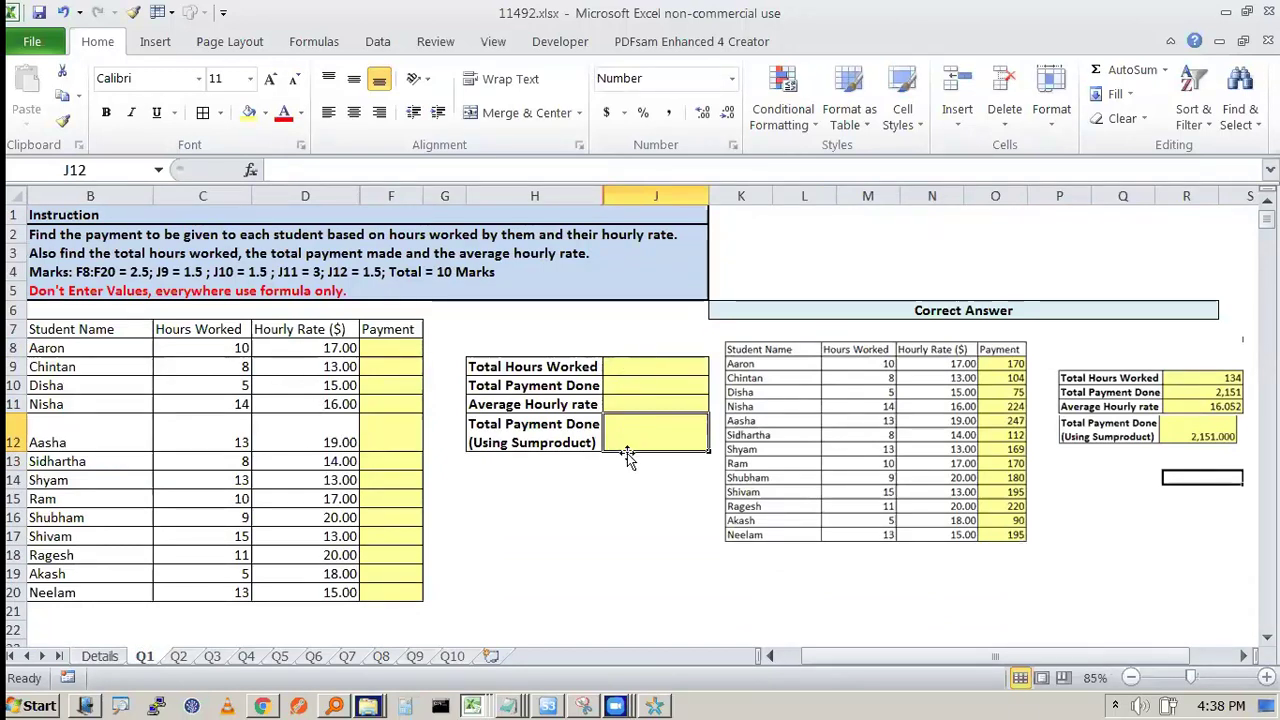
pyautogui.click(958, 368)
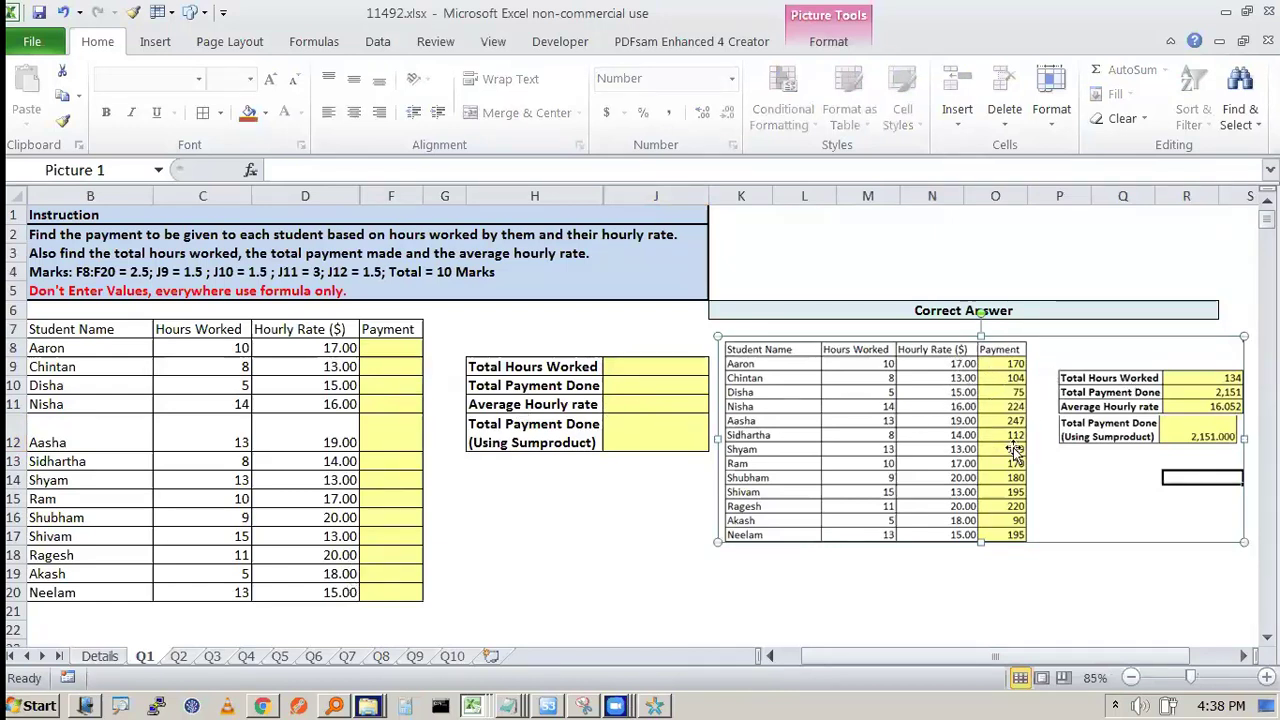
# Step: Show worksheet Q2 and examine its income tax rate, salary and tax deduction columns, and the Total row
pyautogui.click(997, 578)
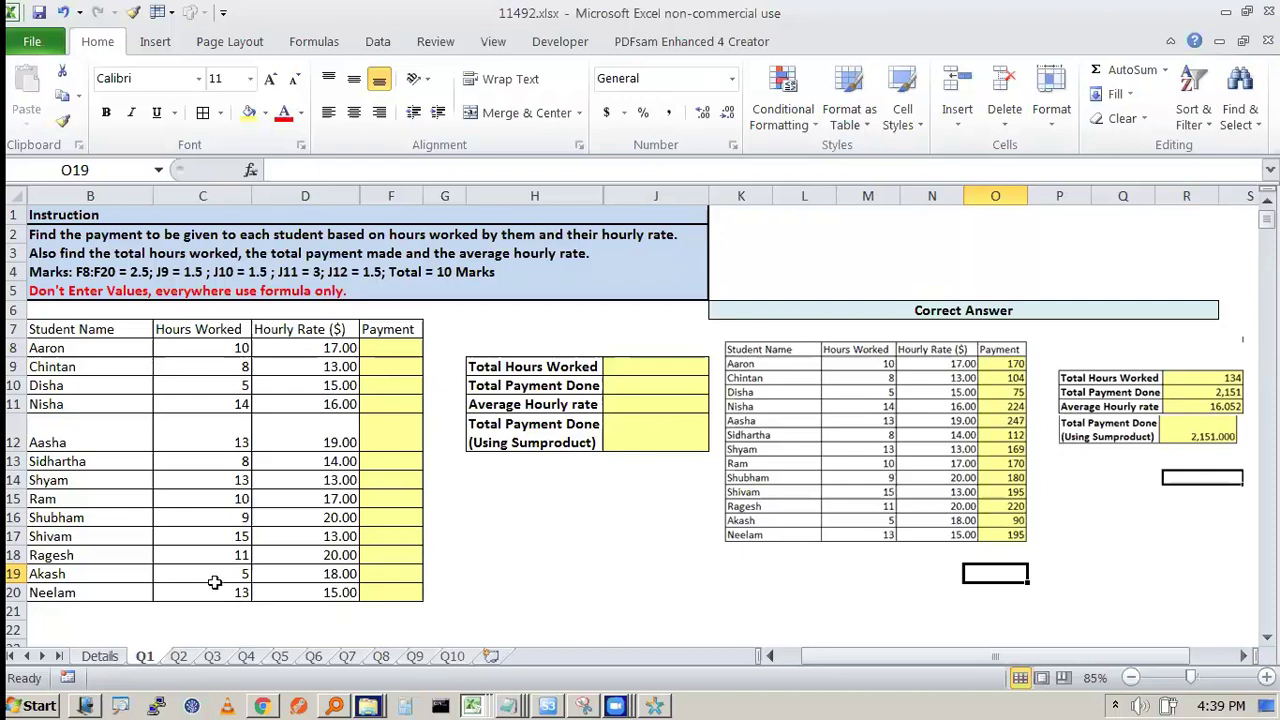
pyautogui.click(178, 656)
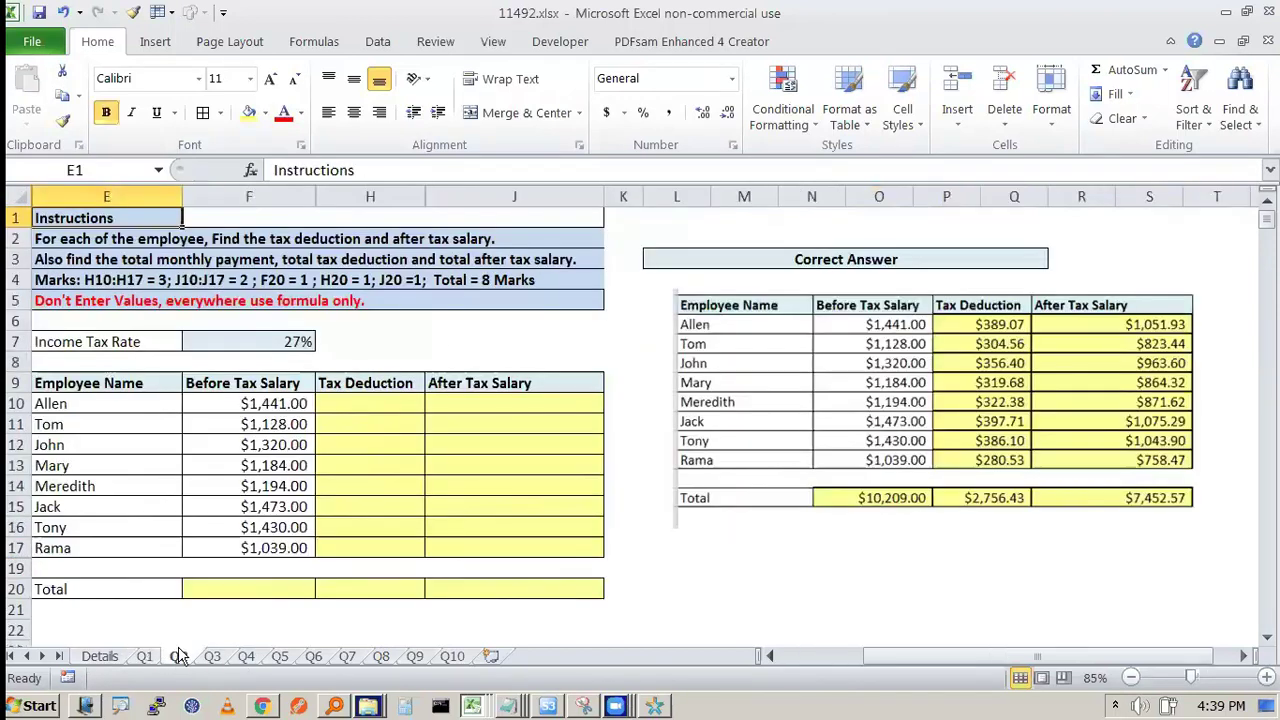
pyautogui.click(259, 345)
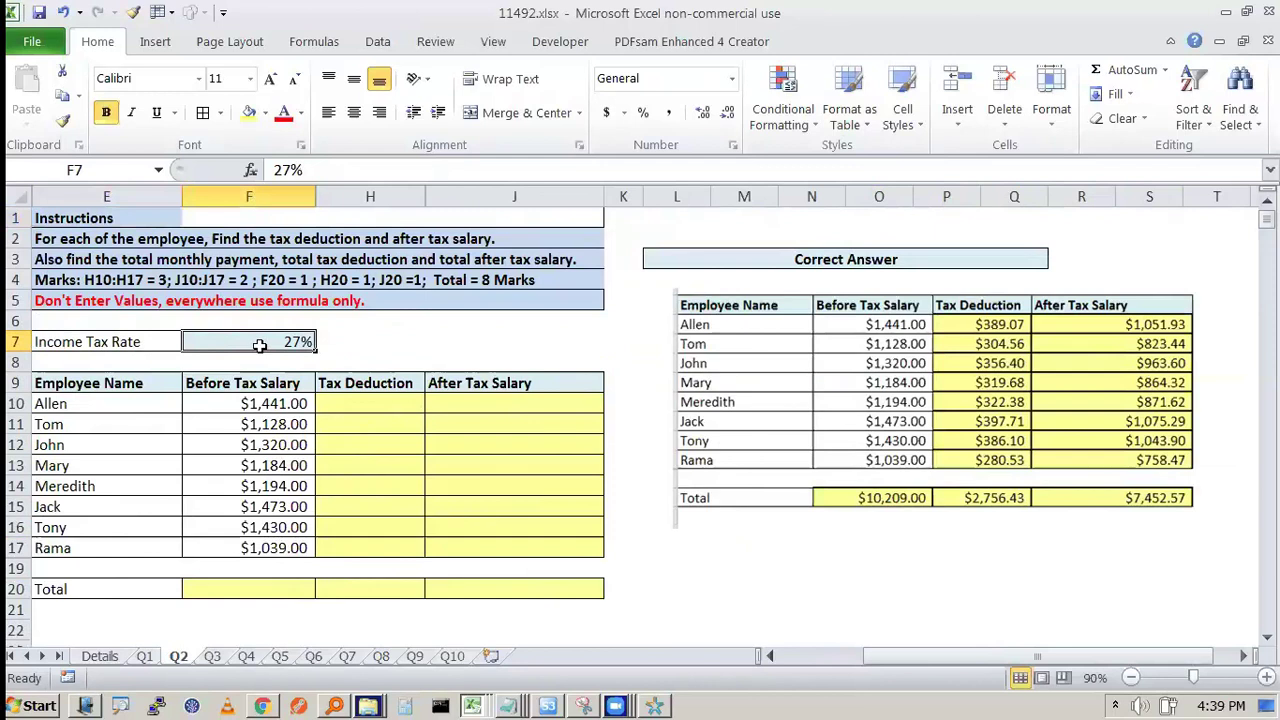
pyautogui.moveTo(245, 402); pyautogui.dragTo(220, 551)
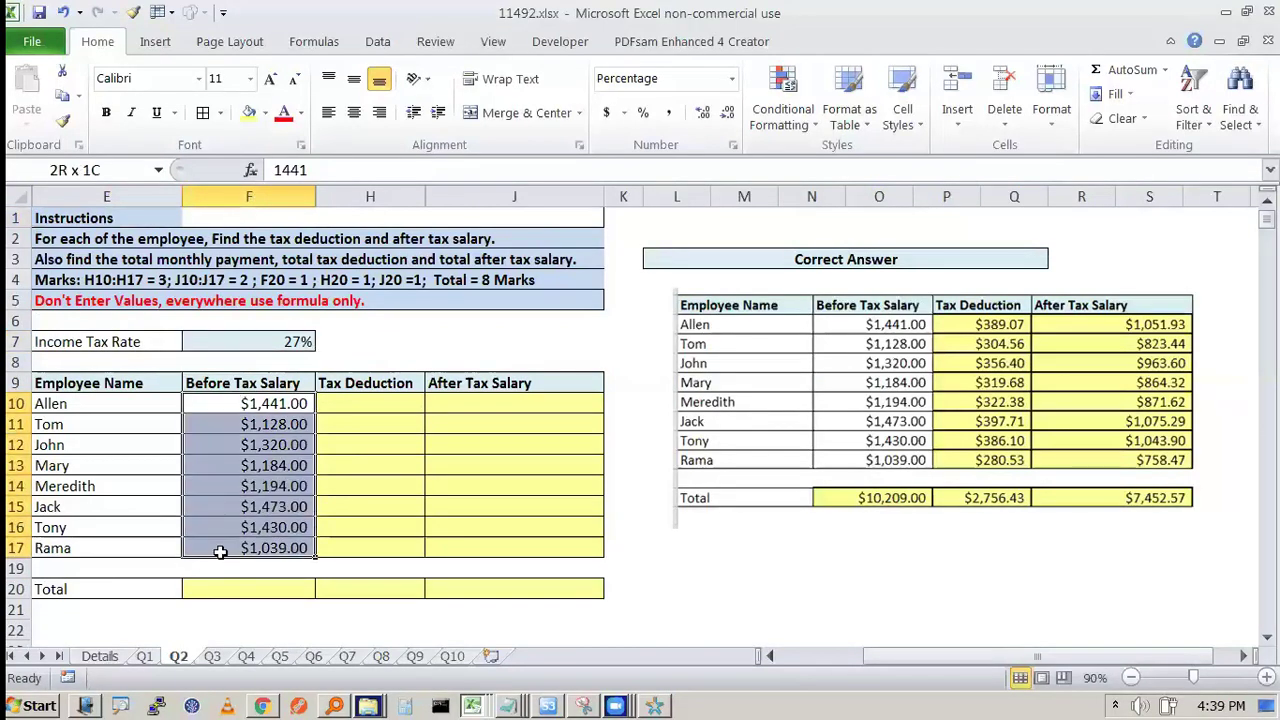
pyautogui.moveTo(355, 415); pyautogui.dragTo(341, 549)
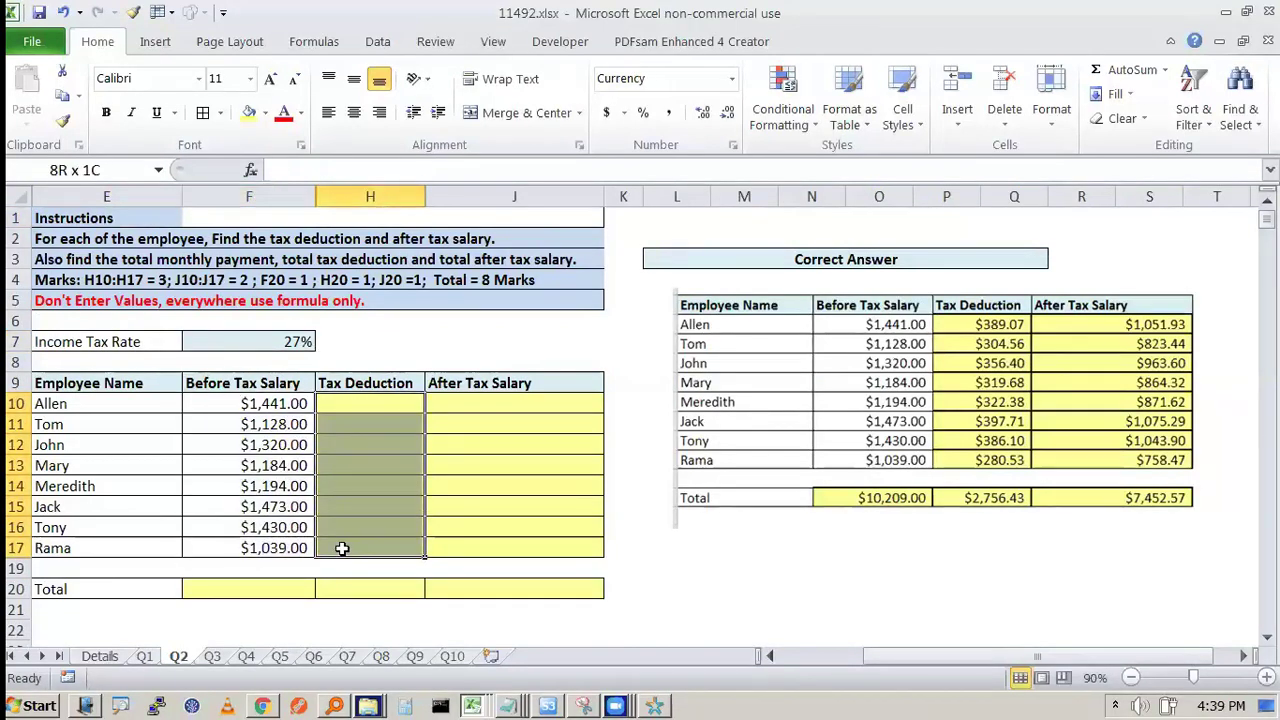
pyautogui.moveTo(468, 414); pyautogui.dragTo(467, 550)
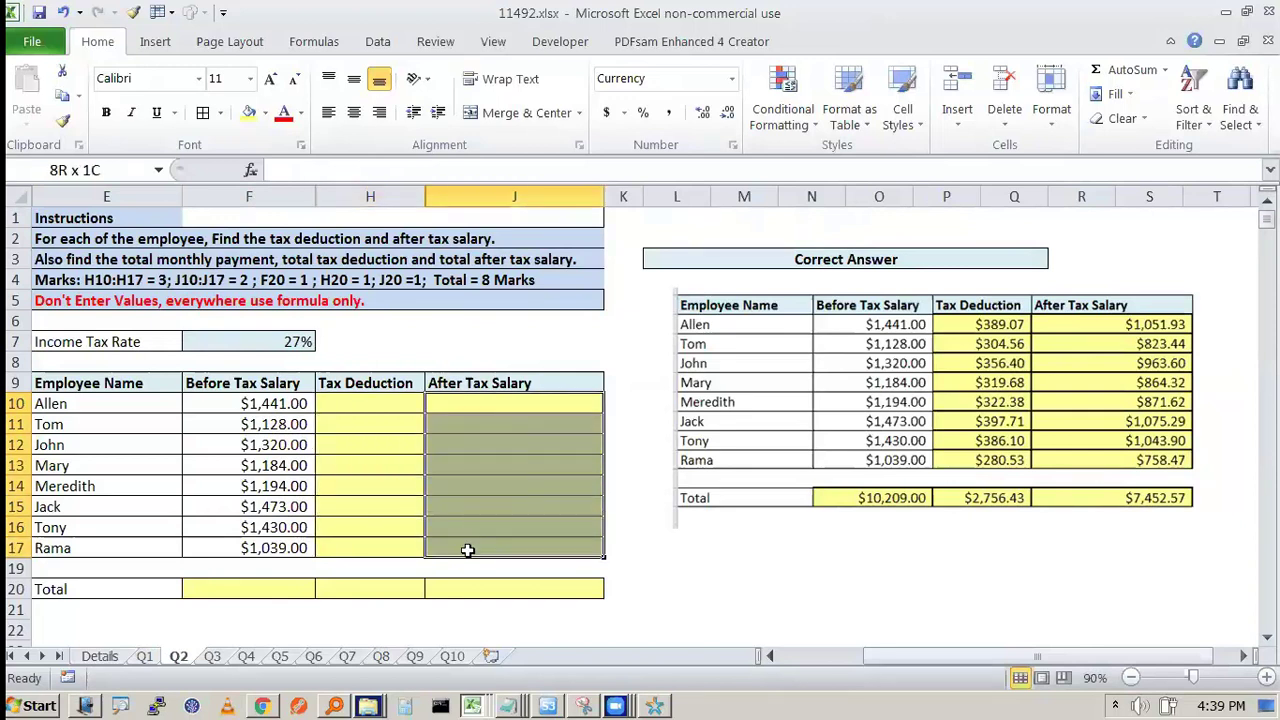
pyautogui.click(218, 592)
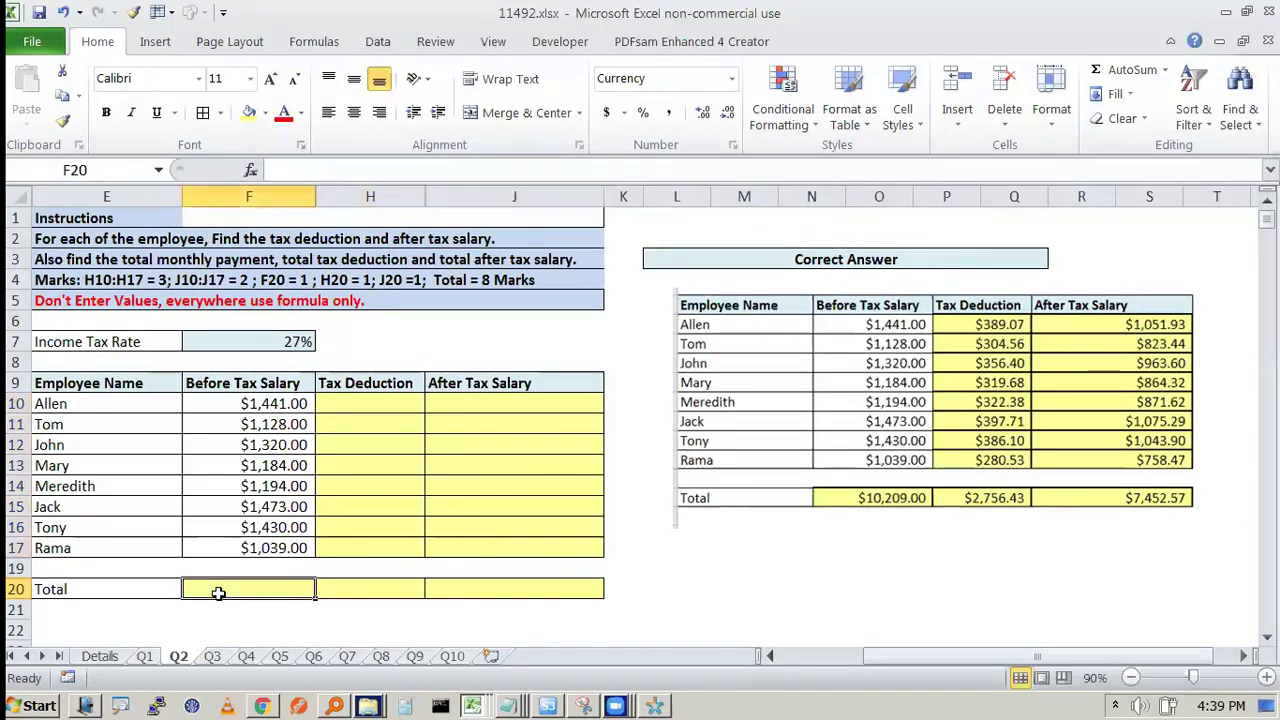
pyautogui.click(386, 584)
pyautogui.click(467, 589)
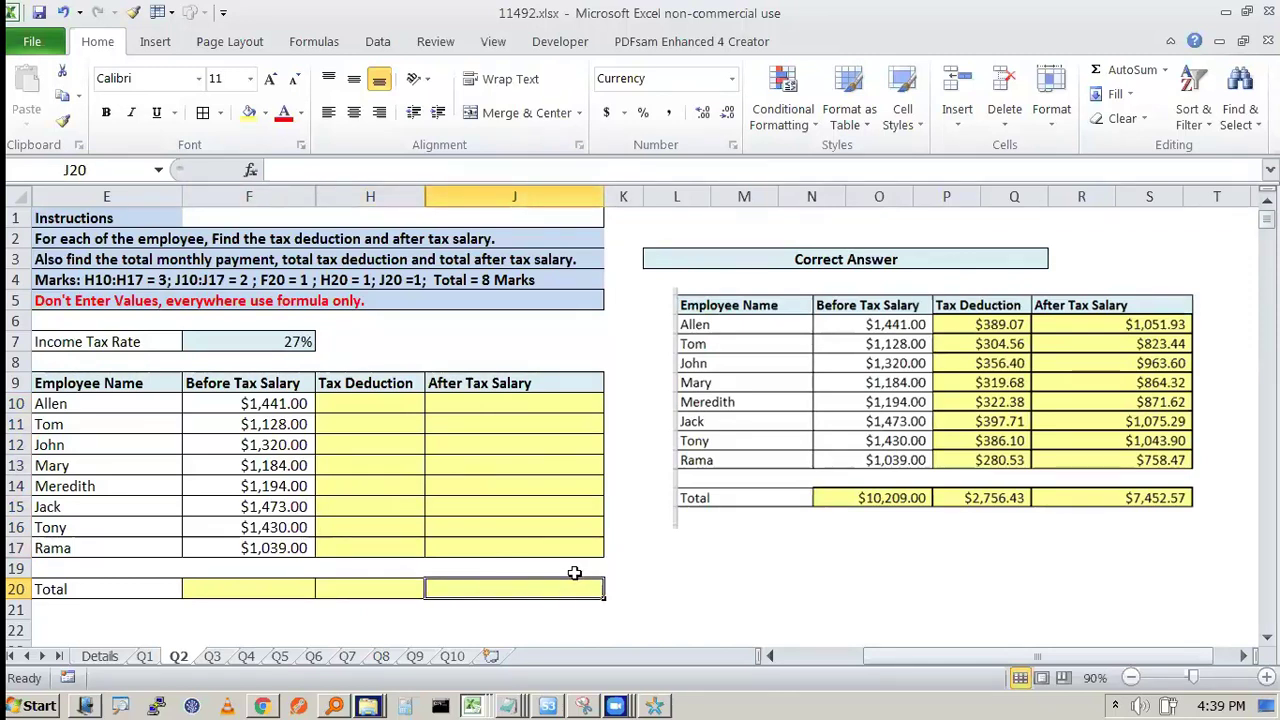
pyautogui.click(697, 582)
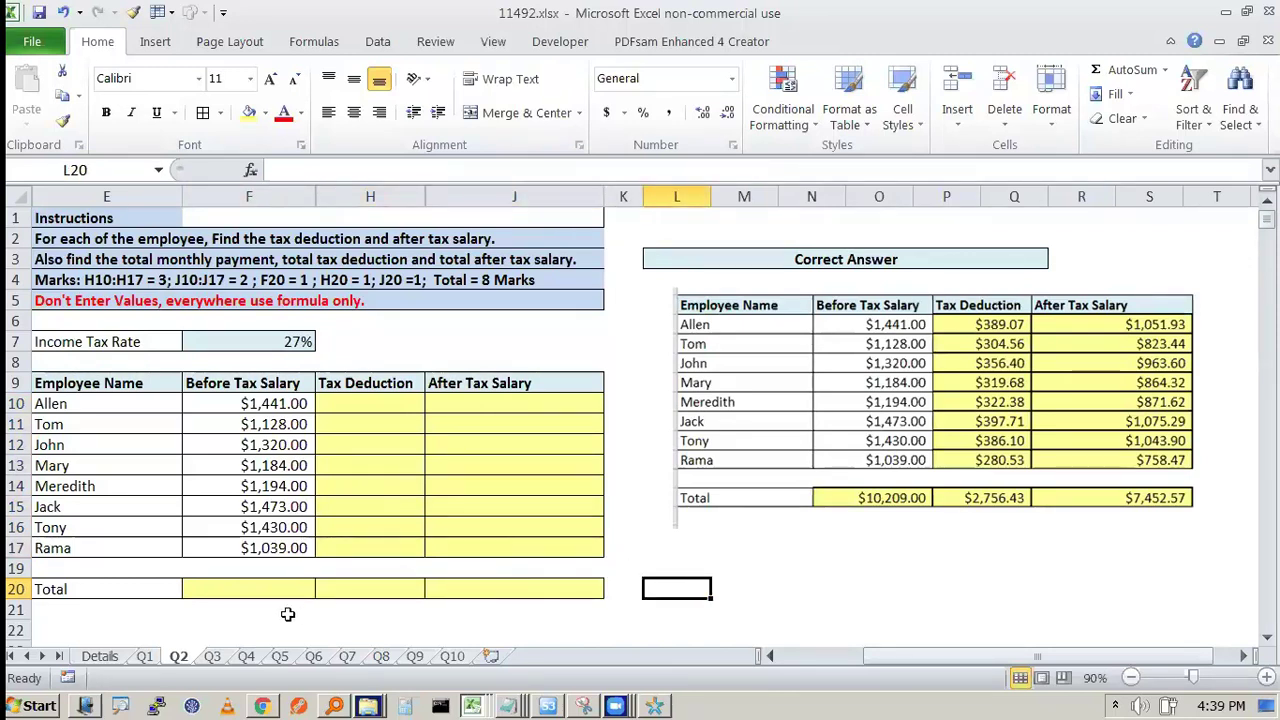
# Step: Show worksheet Q3 and examine the multiplication table's headers, the empty grid C24:L33 and the hint about cell C24
pyautogui.click(220, 658)
pyautogui.click(922, 609)
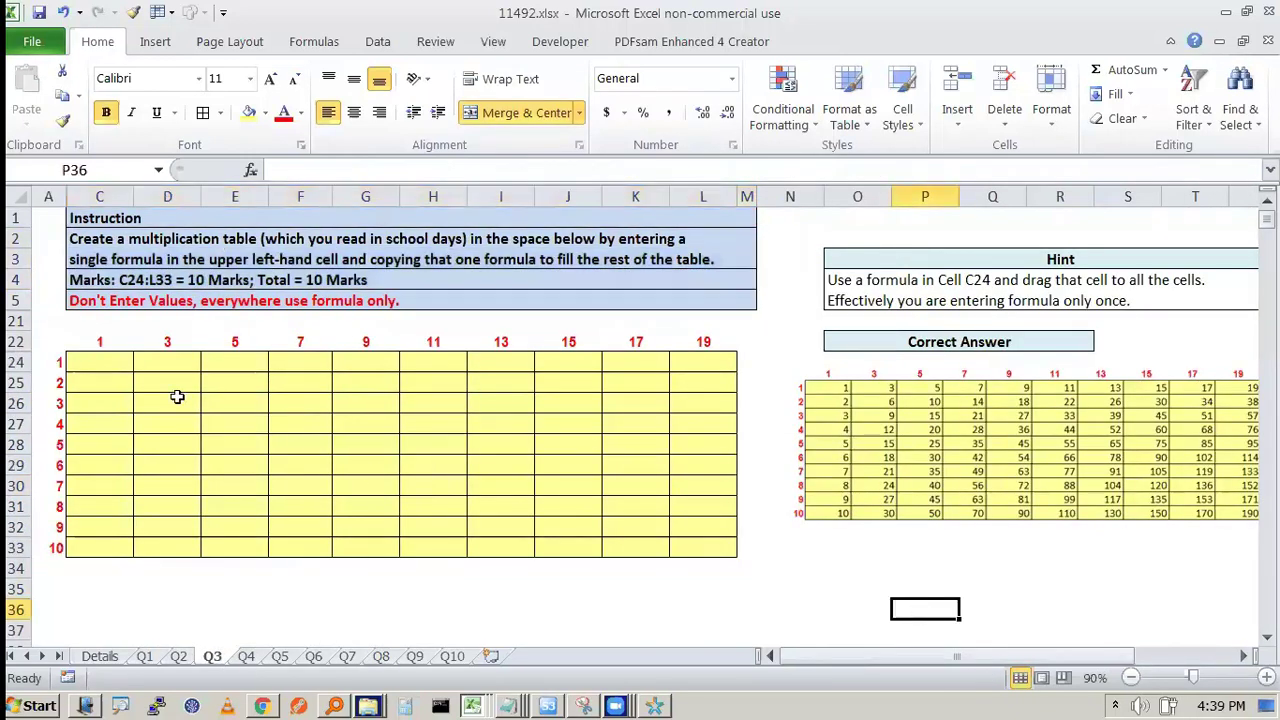
pyautogui.moveTo(30, 362); pyautogui.dragTo(30, 546)
pyautogui.moveTo(100, 342); pyautogui.dragTo(686, 338)
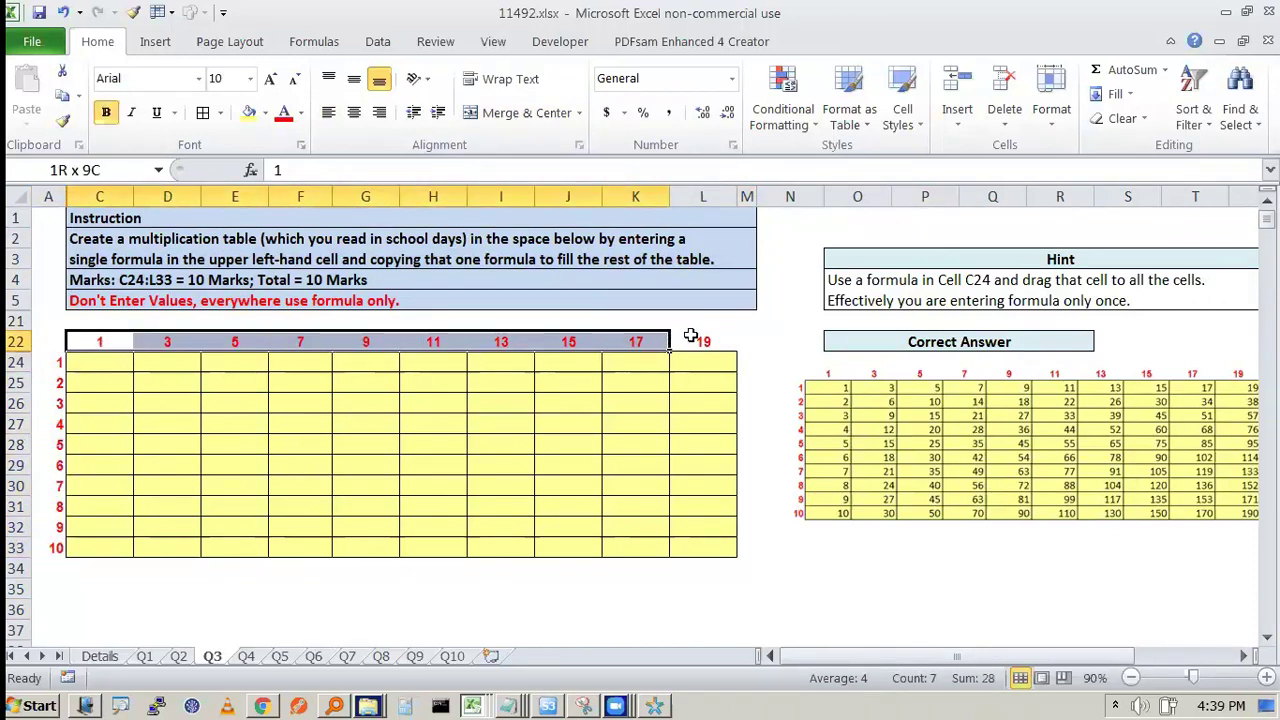
pyautogui.click(685, 335)
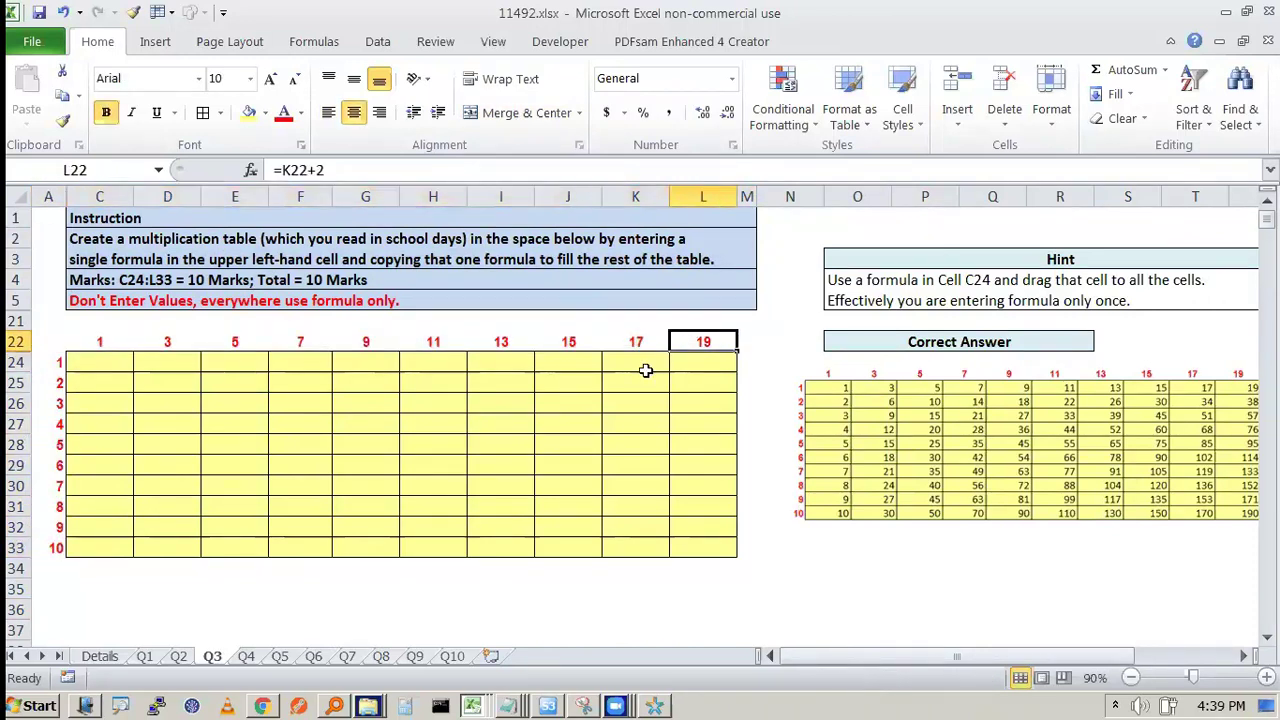
pyautogui.moveTo(129, 371); pyautogui.dragTo(705, 548)
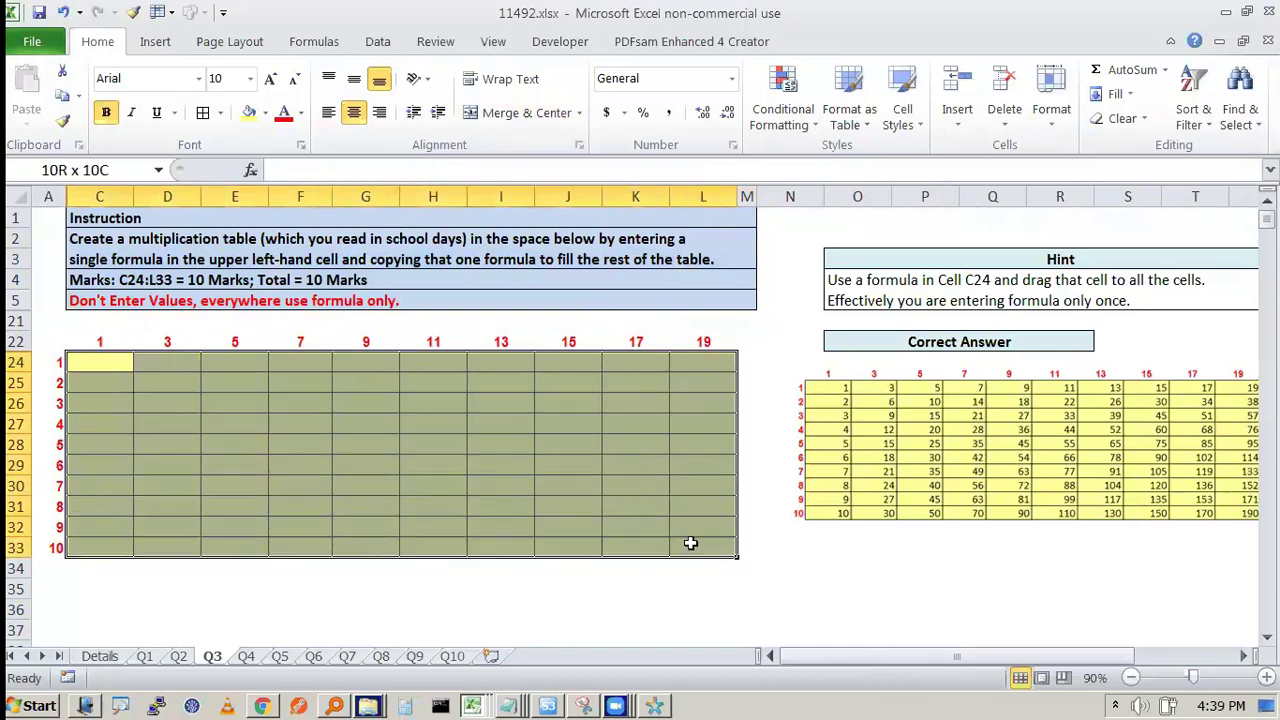
pyautogui.click(790, 568)
pyautogui.click(119, 360)
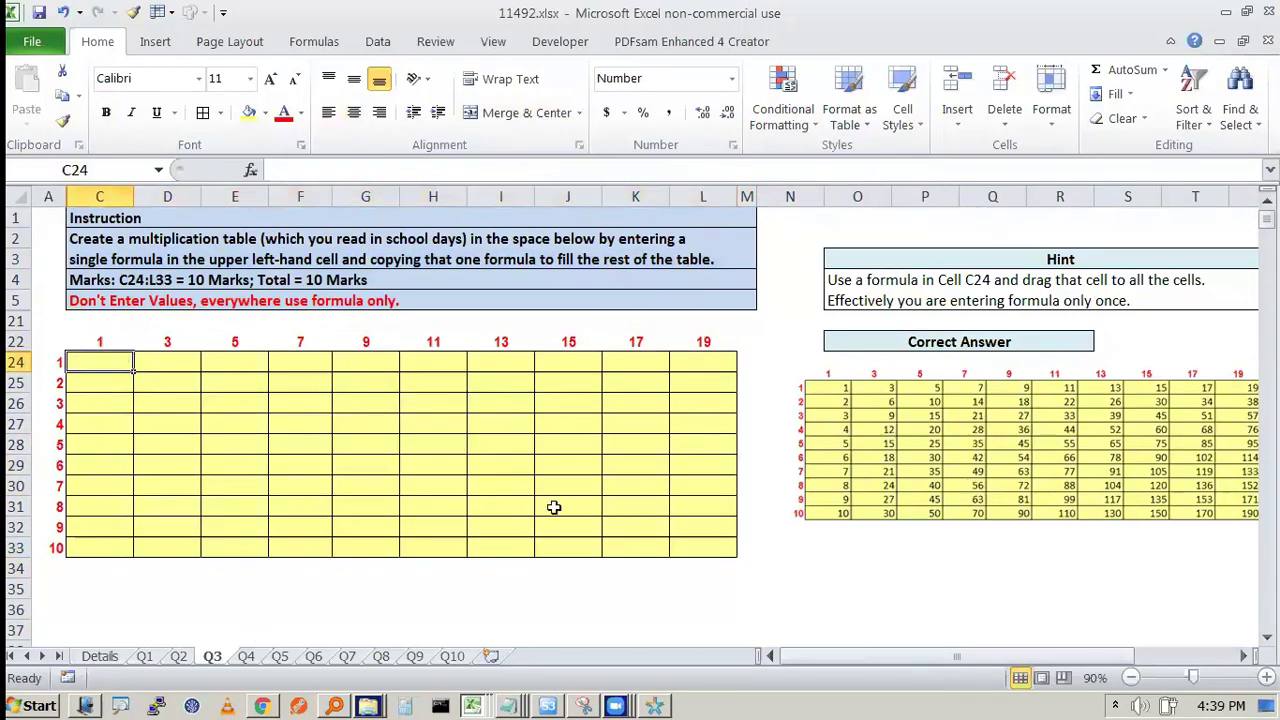
pyautogui.click(954, 283)
pyautogui.click(1005, 288)
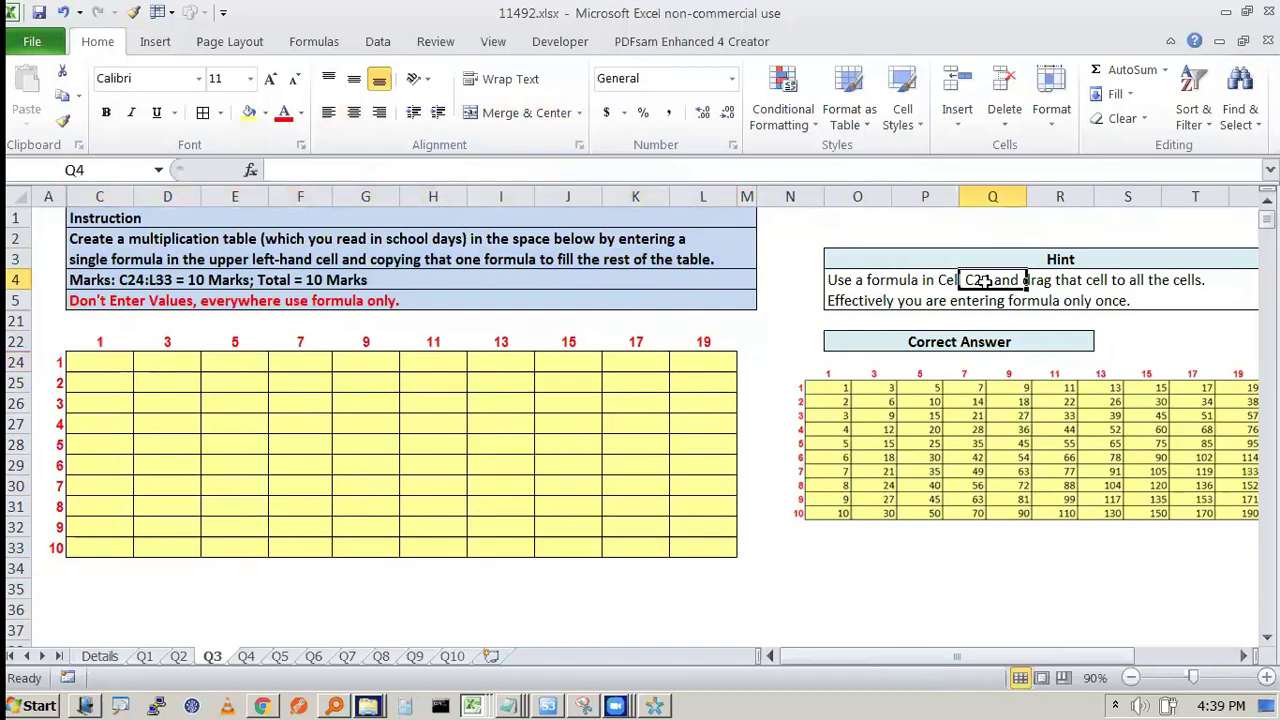
# Step: Show worksheet Q4 and examine the compound interest table's principal amounts, interest rate, year headers and starting cell C25
pyautogui.click(246, 657)
pyautogui.moveTo(181, 411); pyautogui.dragTo(608, 591)
pyautogui.click(671, 588)
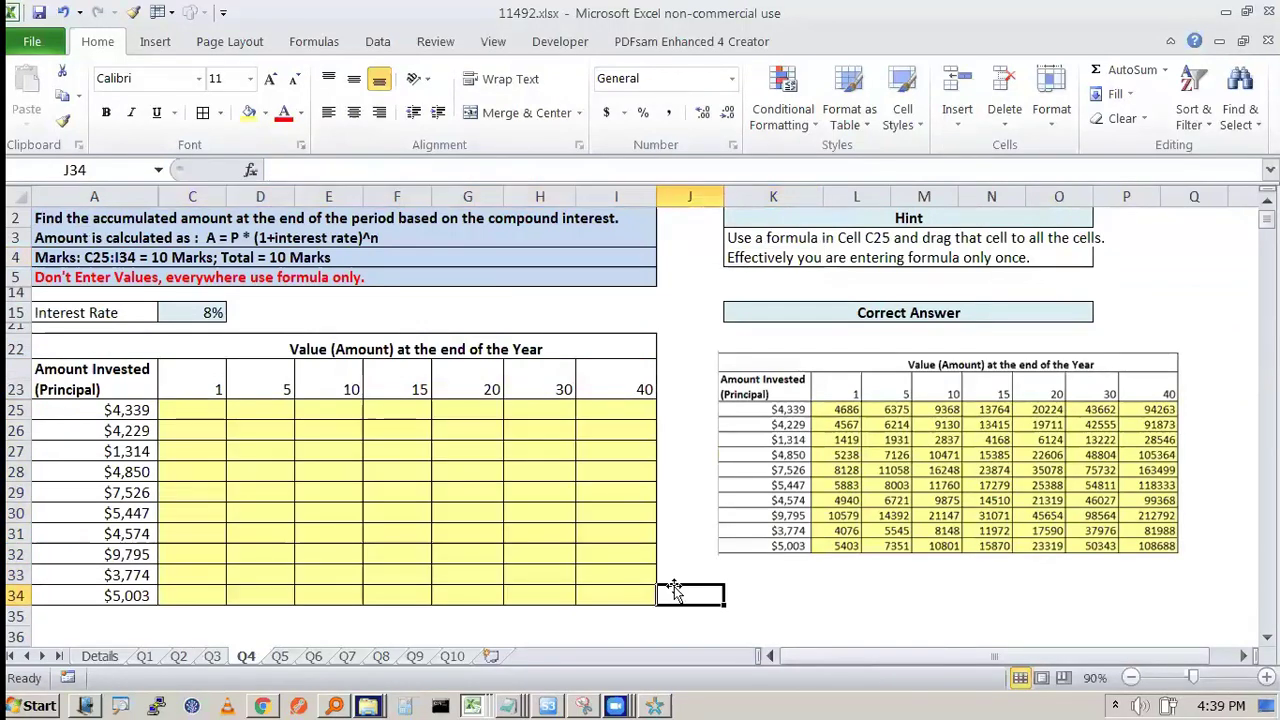
pyautogui.click(120, 414)
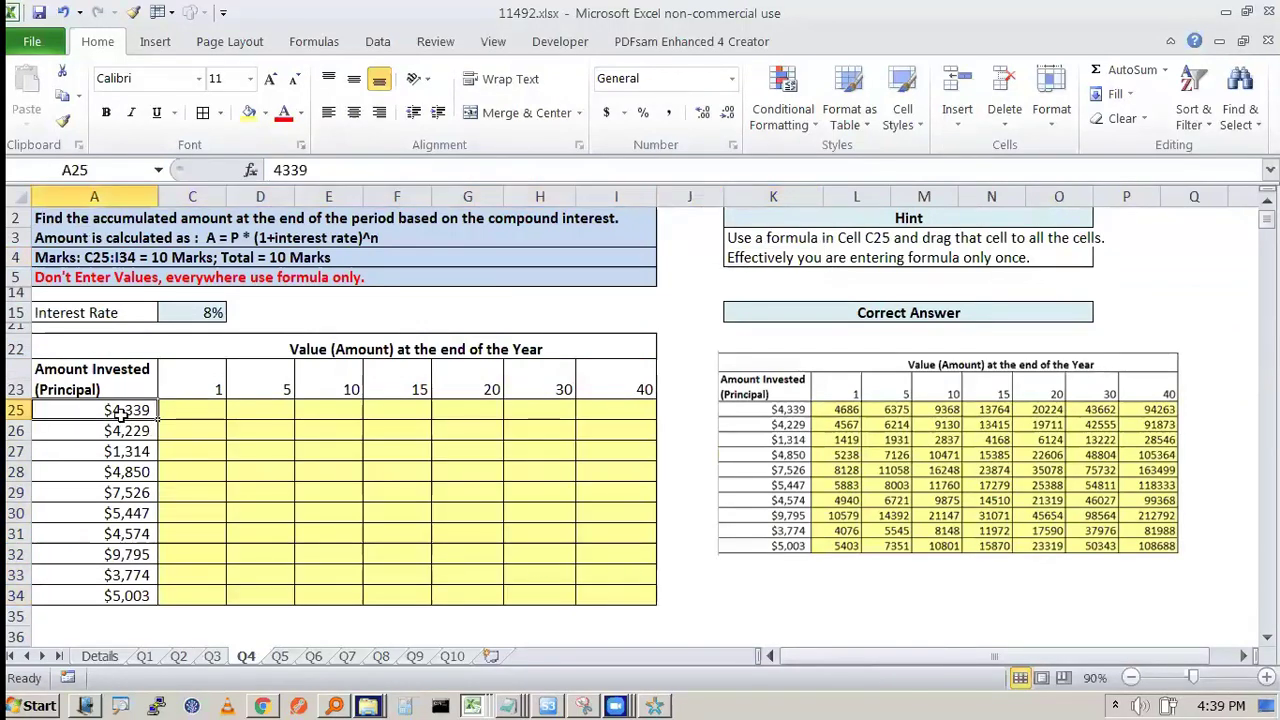
pyautogui.click(198, 315)
pyautogui.moveTo(189, 386); pyautogui.dragTo(277, 380)
pyautogui.click(206, 434)
pyautogui.click(203, 388)
pyautogui.click(192, 476)
pyautogui.click(271, 391)
pyautogui.click(437, 390)
pyautogui.click(590, 389)
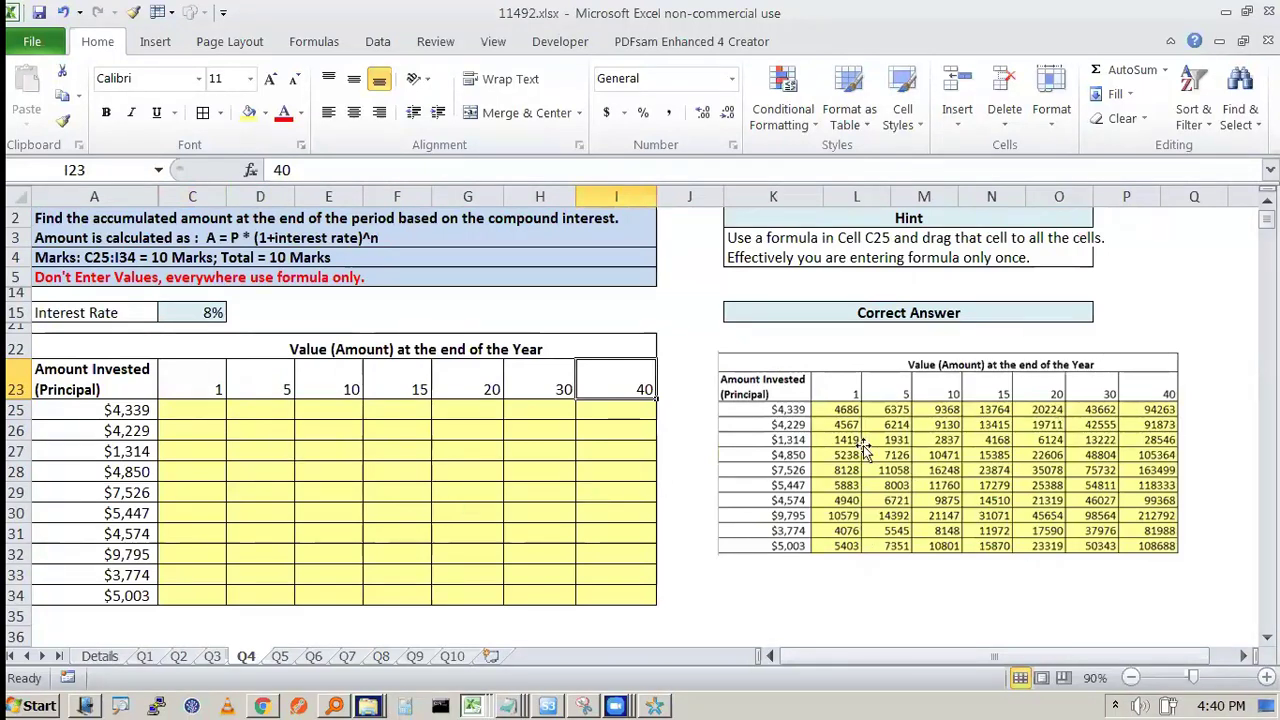
pyautogui.click(194, 409)
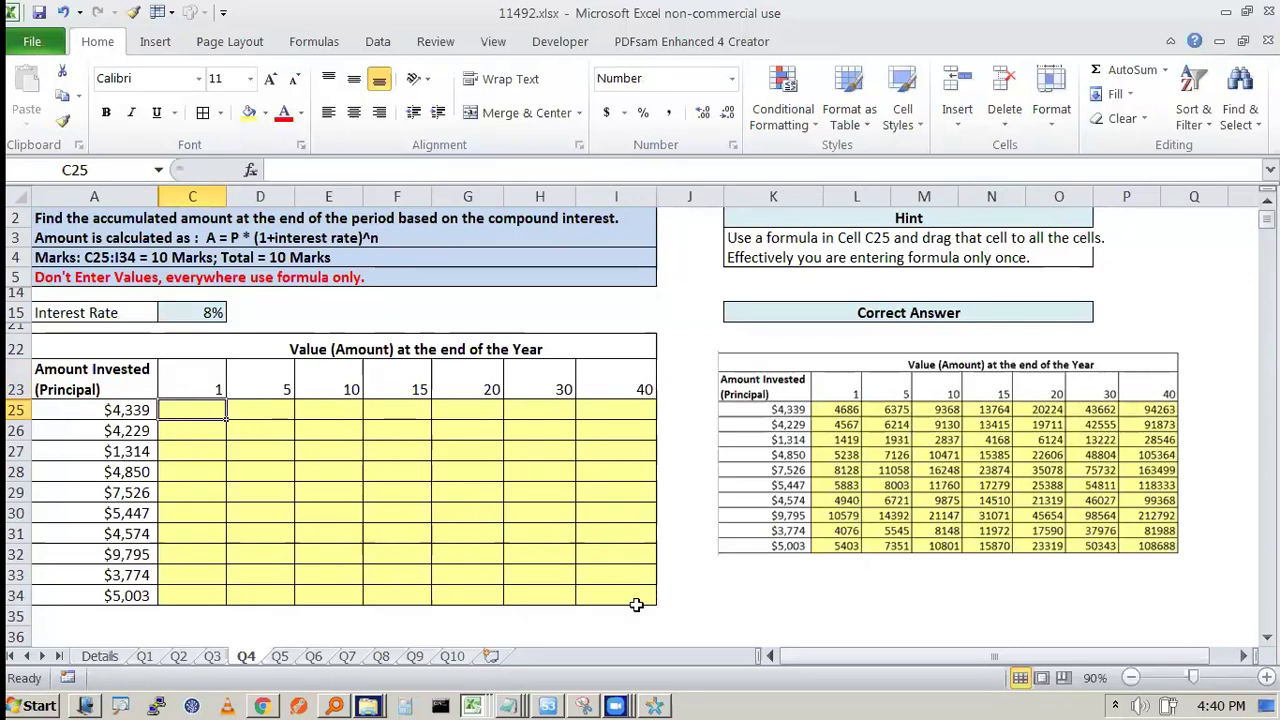
# Step: Show worksheet Q5, collapse the ribbon and review the Sales & Gross Profit Projections section
pyautogui.click(280, 656)
pyautogui.scroll(-1, 200, 400)
pyautogui.scroll(1, 150, 250)
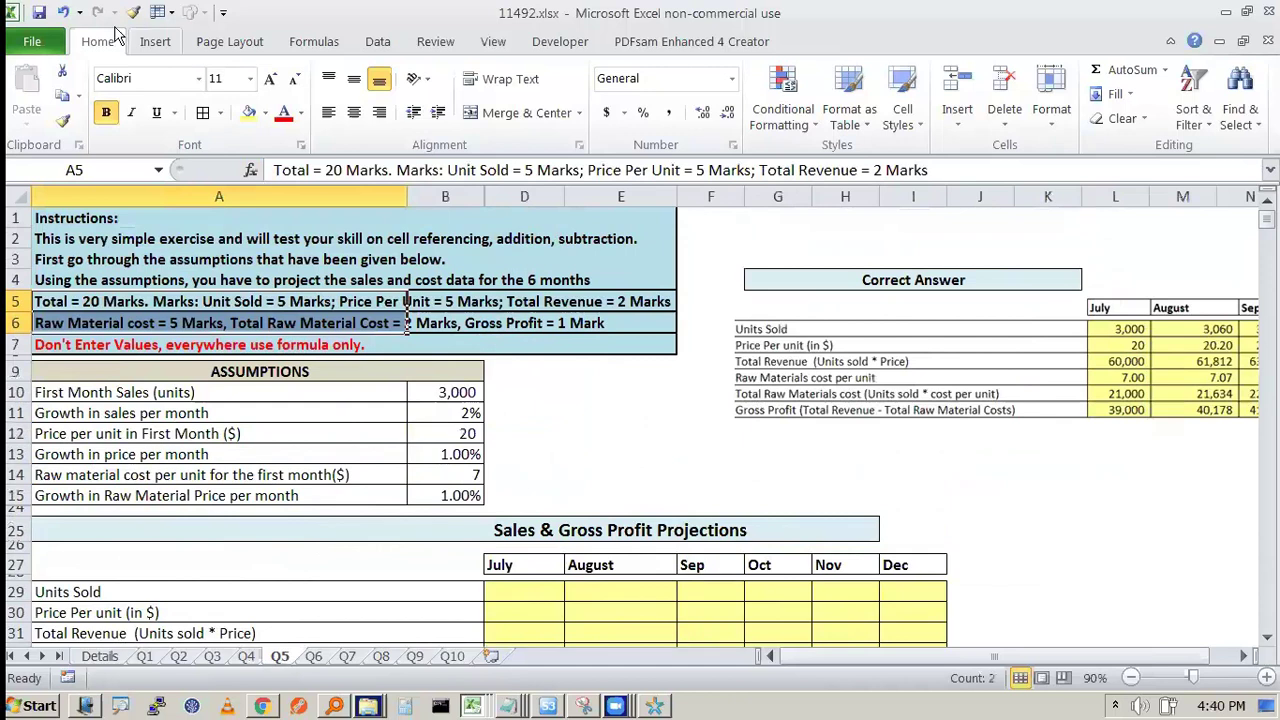
pyautogui.doubleClick(100, 40)
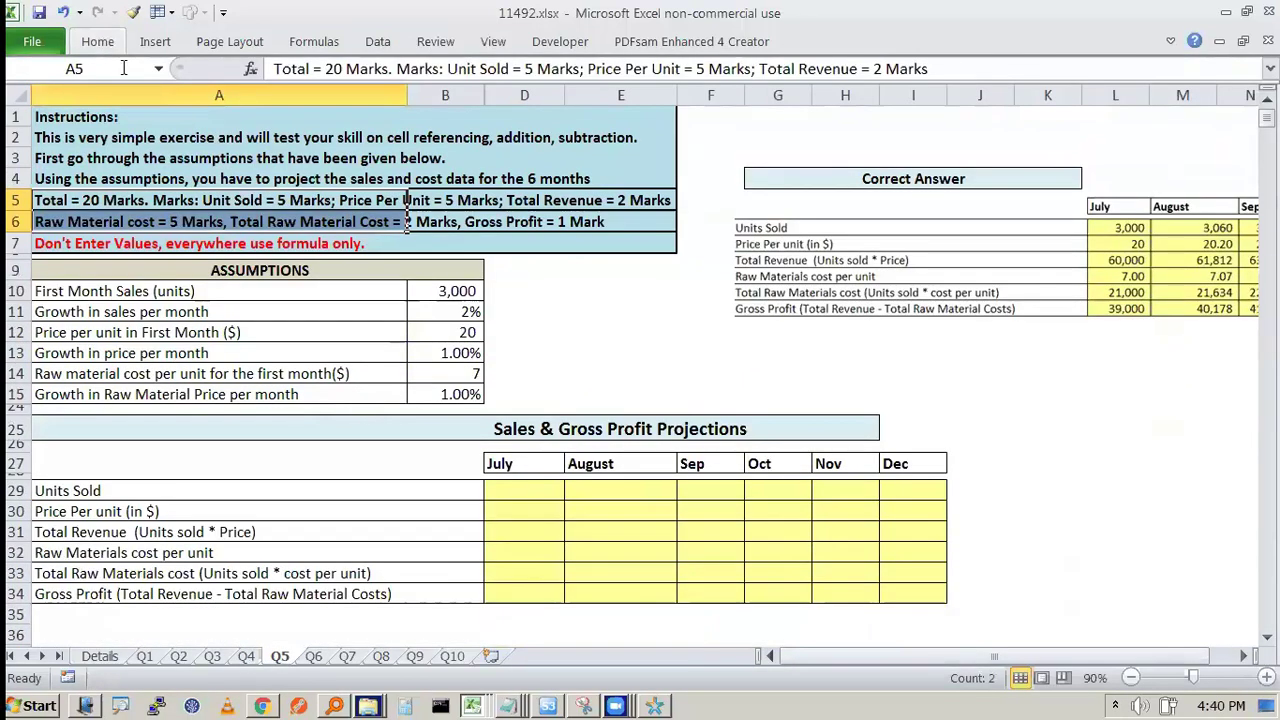
pyautogui.click(631, 296)
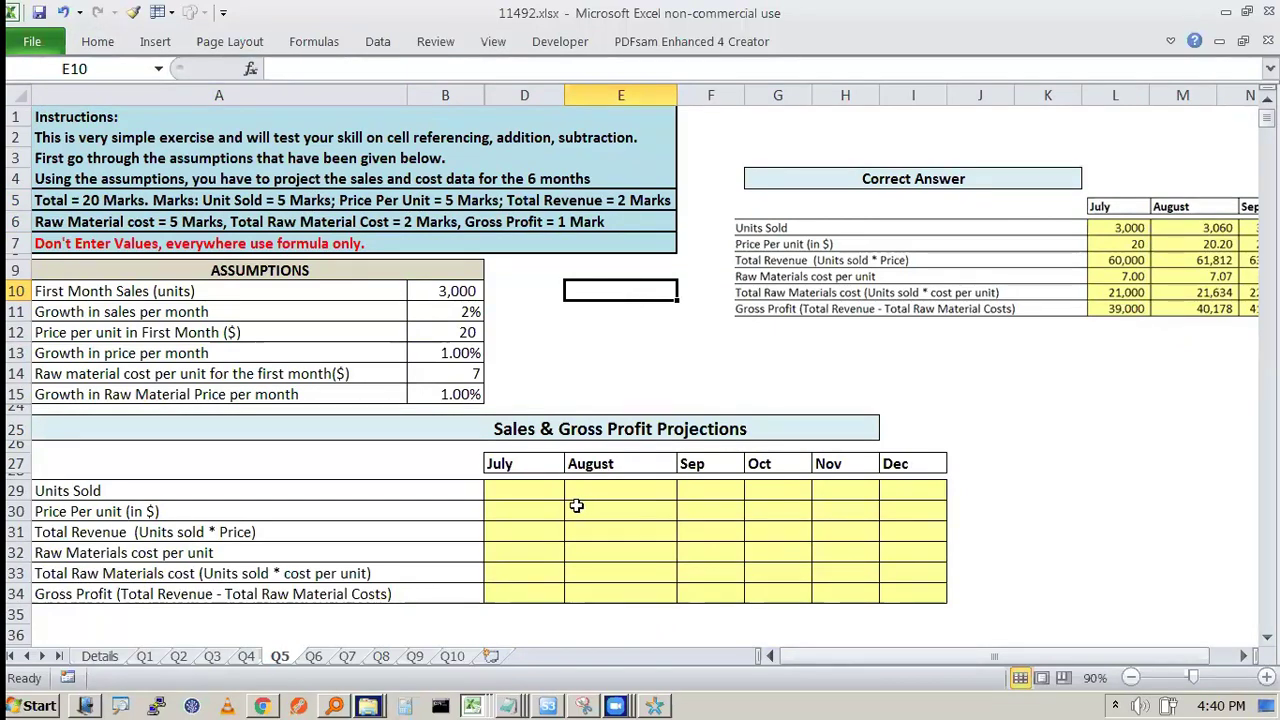
pyautogui.click(535, 432)
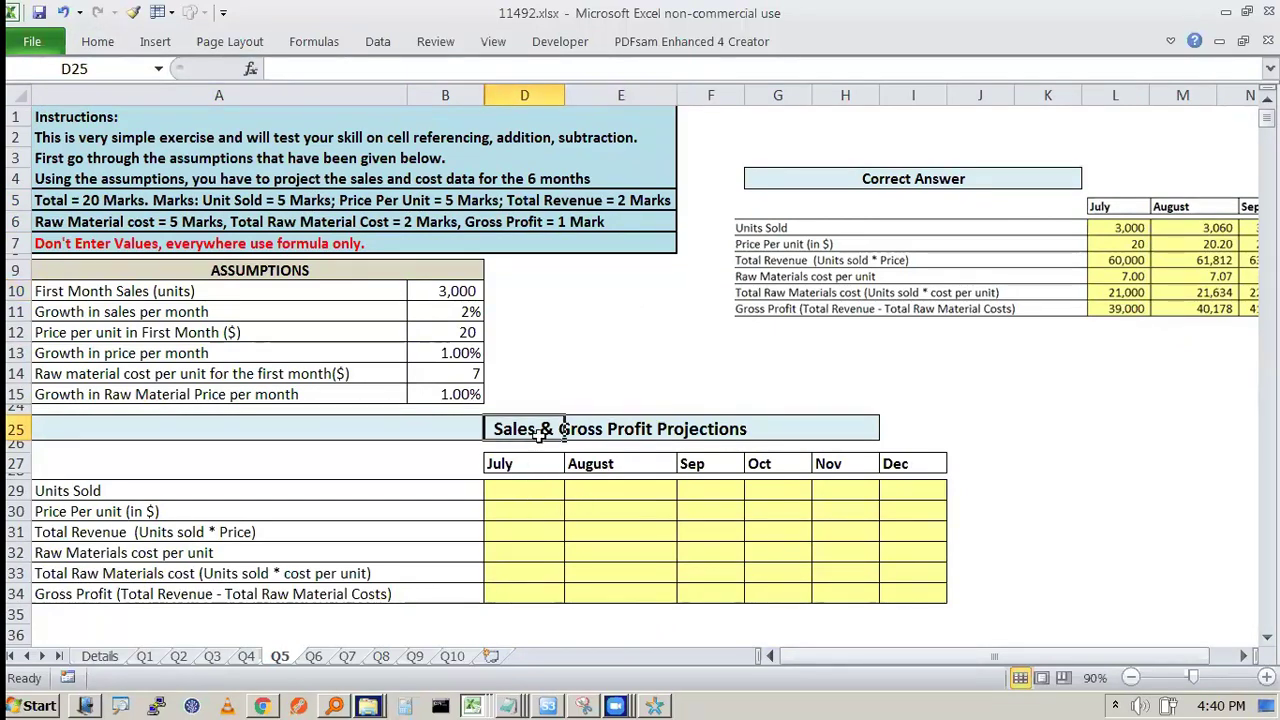
pyautogui.click(378, 436)
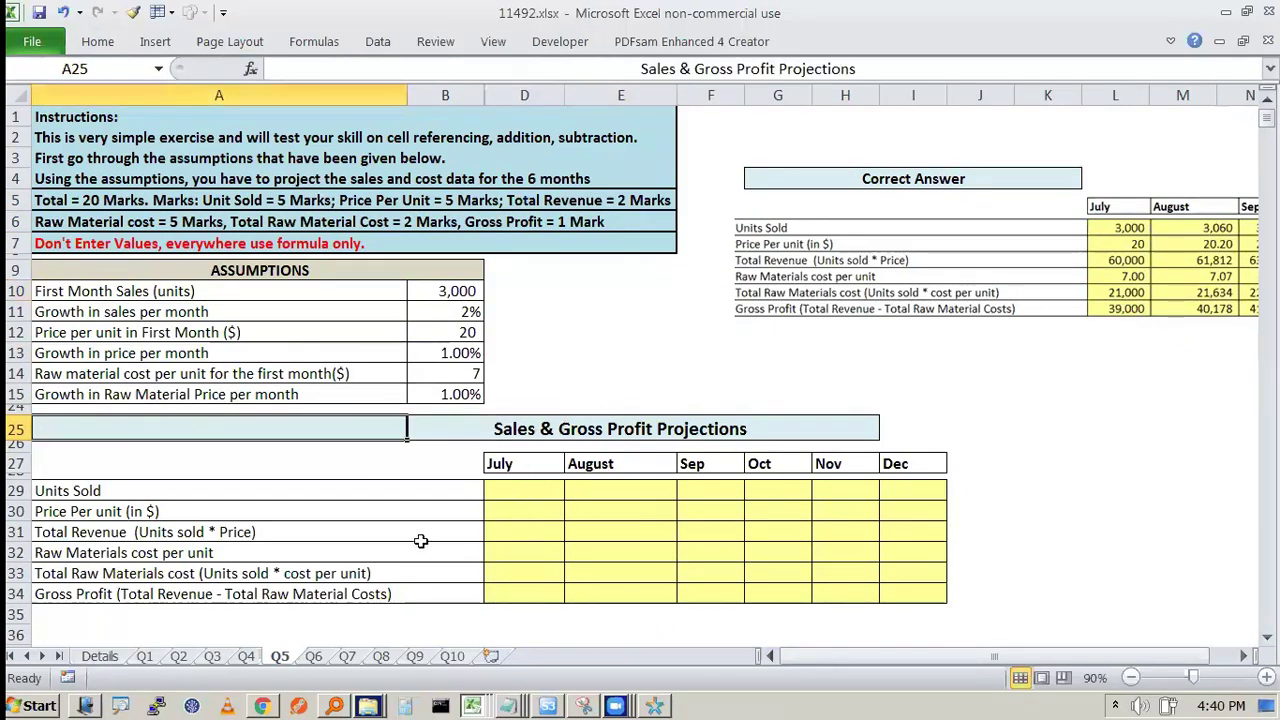
pyautogui.click(994, 430)
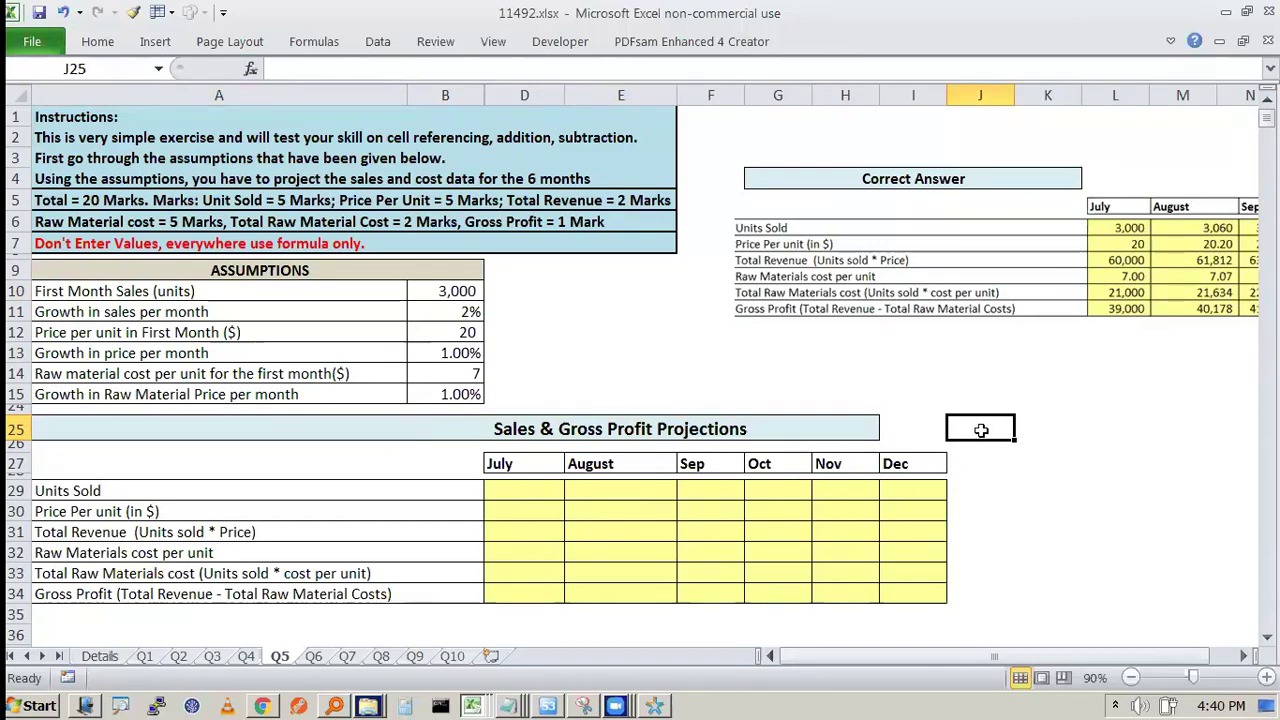
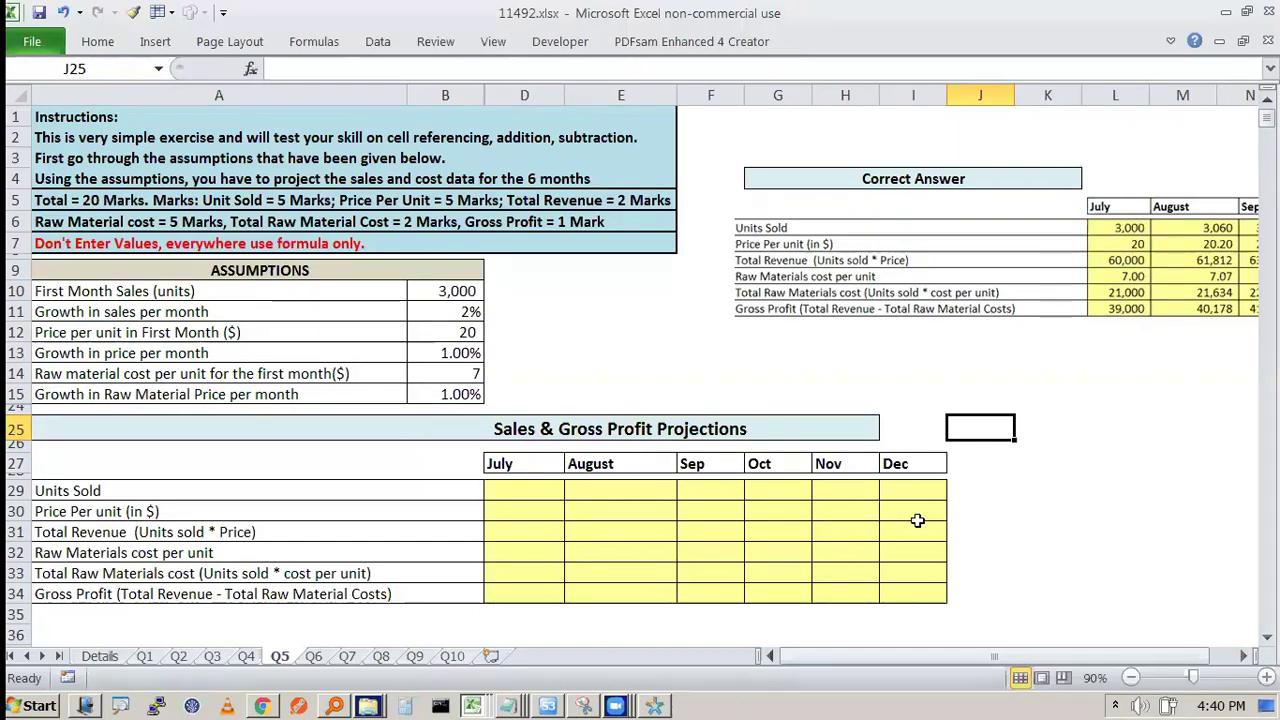
# Step: Examine the Q5 assumptions one by one in B10:B15, from First Month Sales to Growth in Raw Material Price per month
pyautogui.click(175, 297)
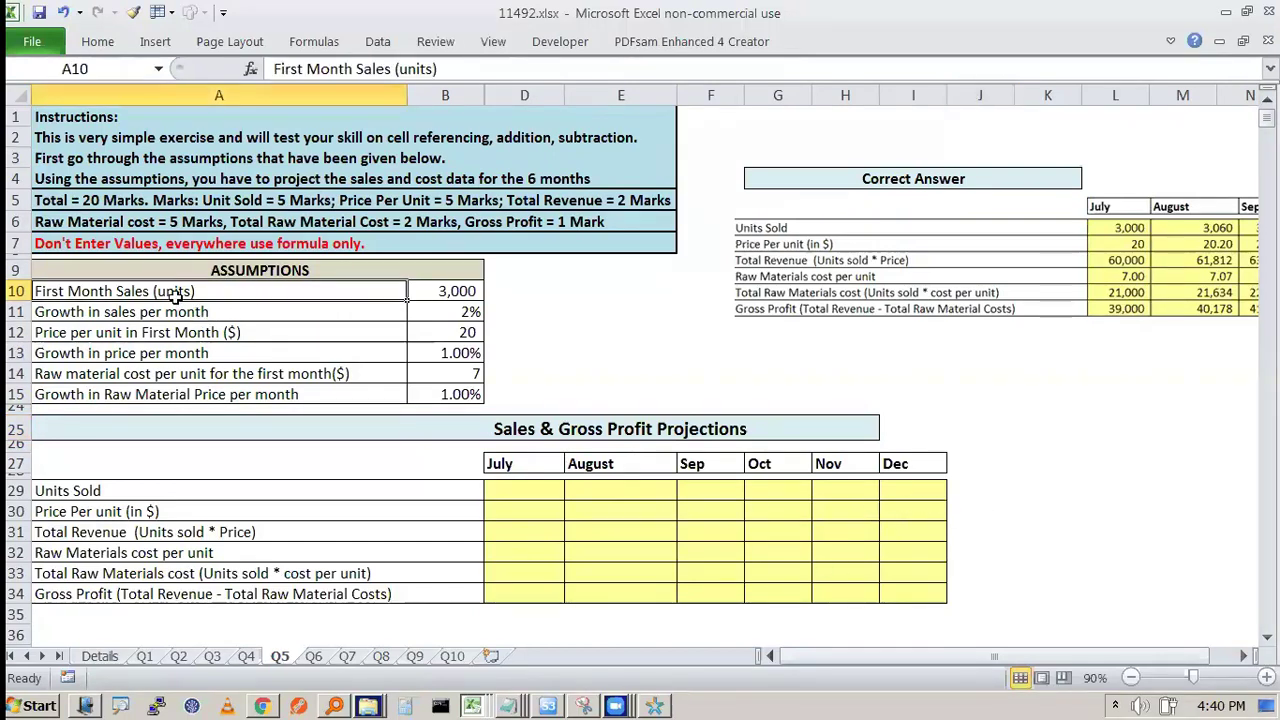
pyautogui.click(455, 298)
pyautogui.click(441, 314)
pyautogui.click(441, 337)
pyautogui.click(440, 350)
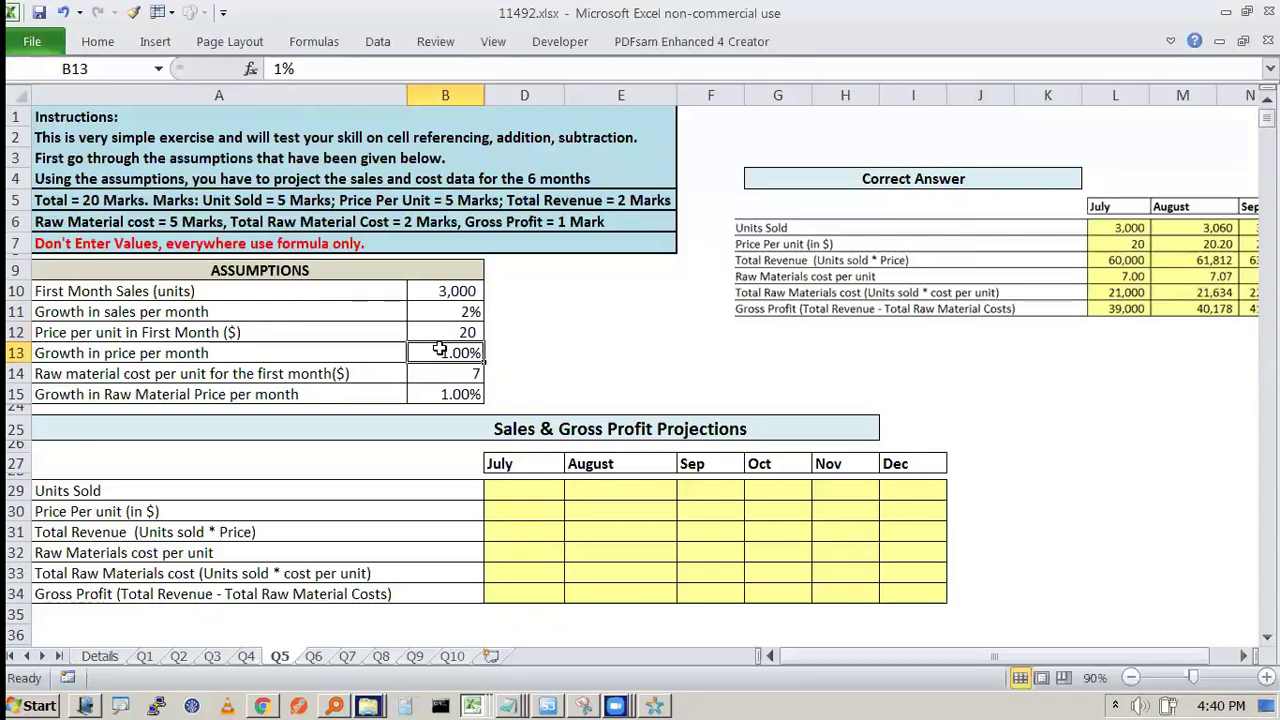
pyautogui.click(434, 375)
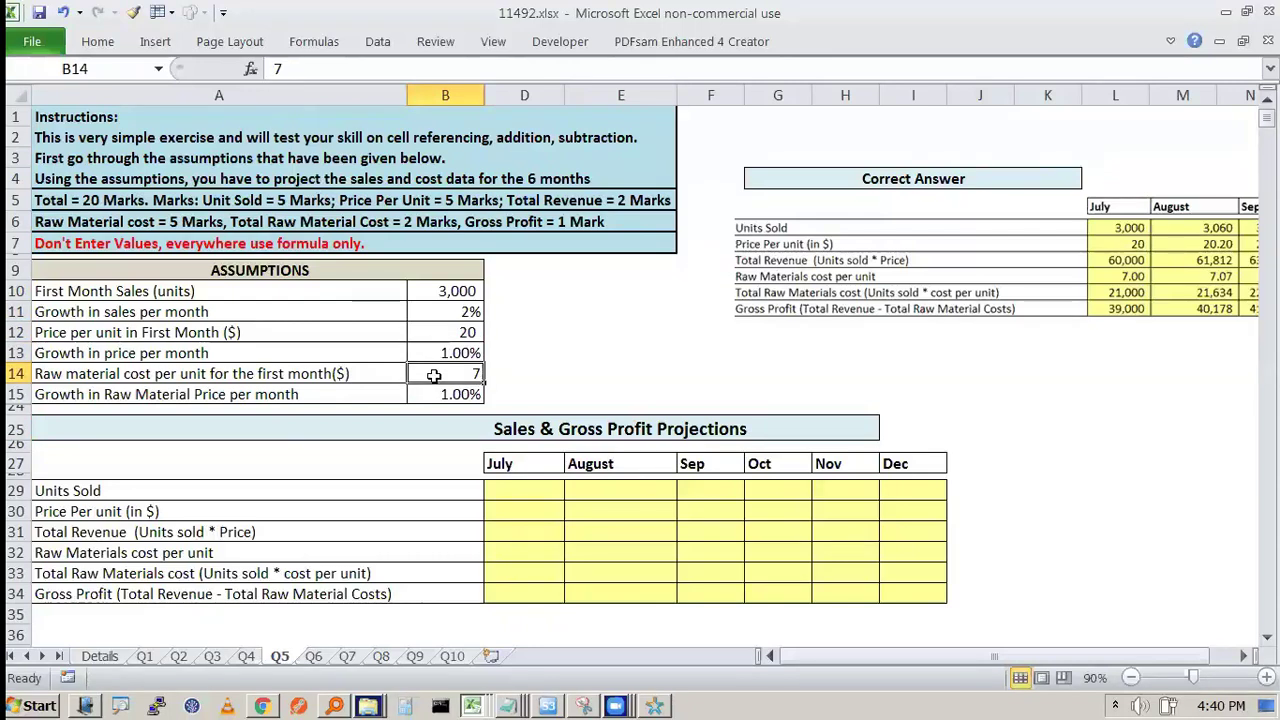
pyautogui.click(433, 394)
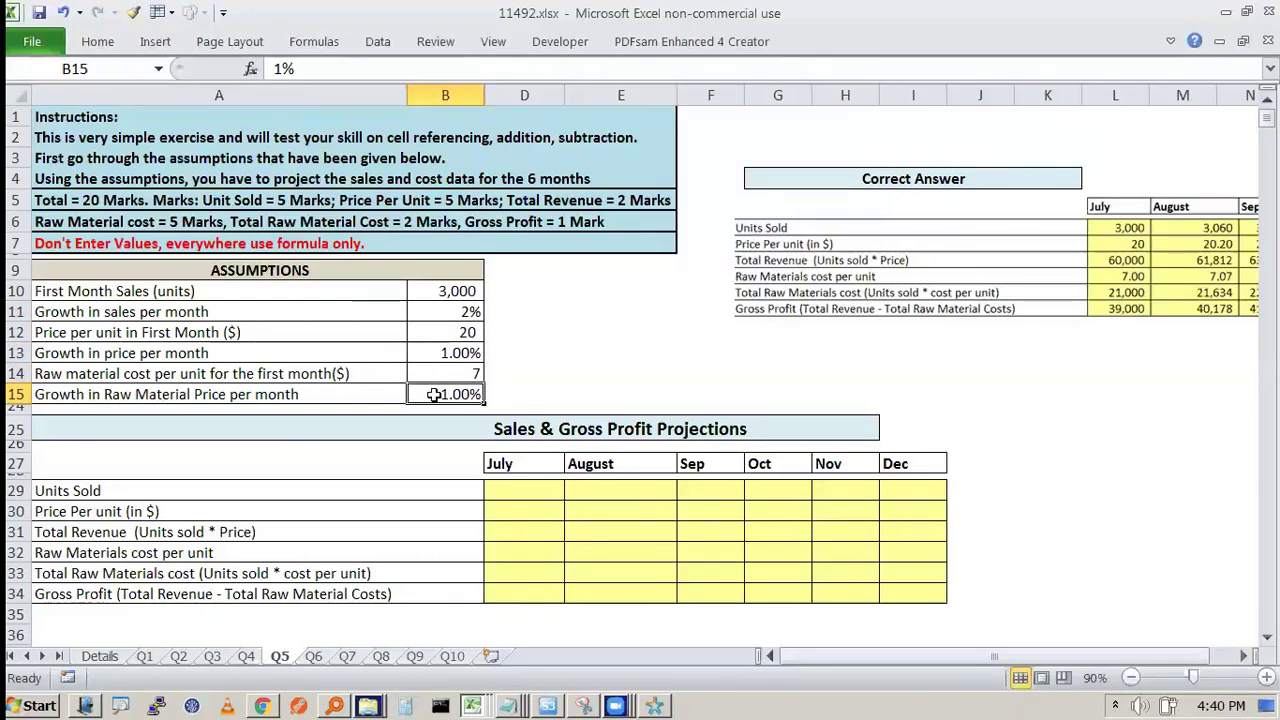
# Step: Examine the Units Sold row from July to Dec and how its July cell D29 relates to First Month Sales in B10
pyautogui.moveTo(433, 394); pyautogui.dragTo(898, 496)
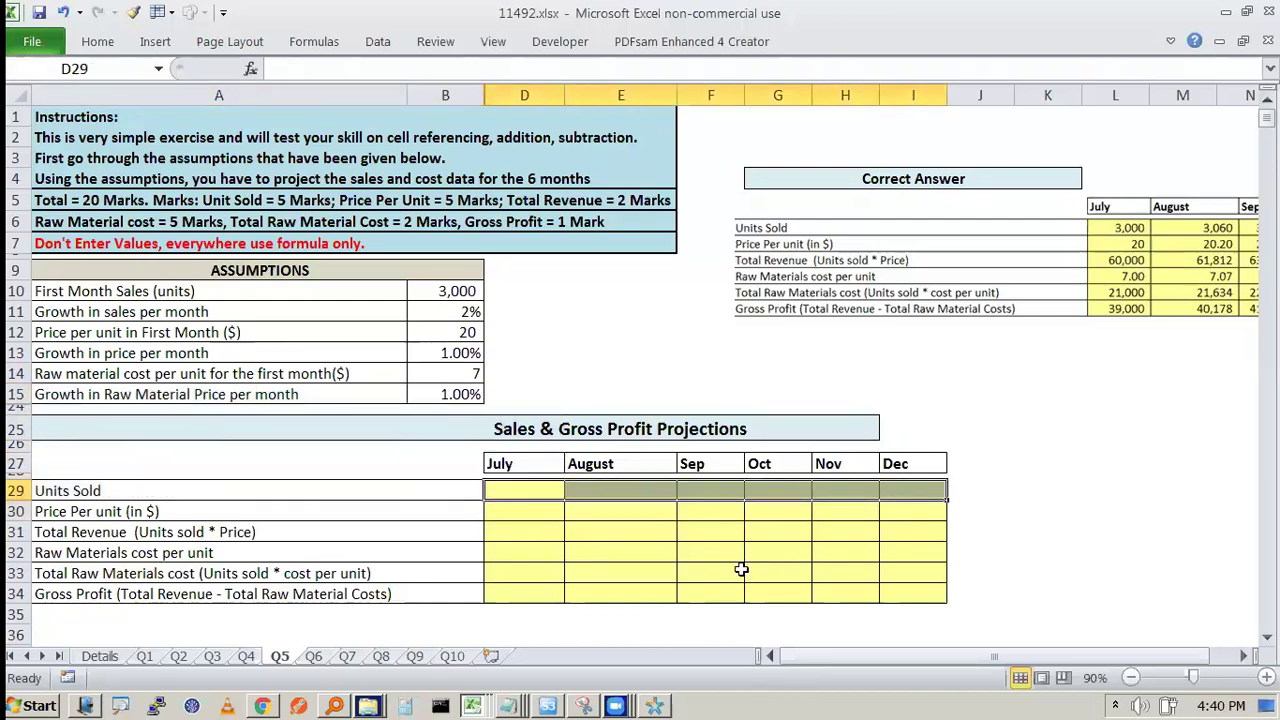
pyautogui.click(742, 569)
pyautogui.click(502, 494)
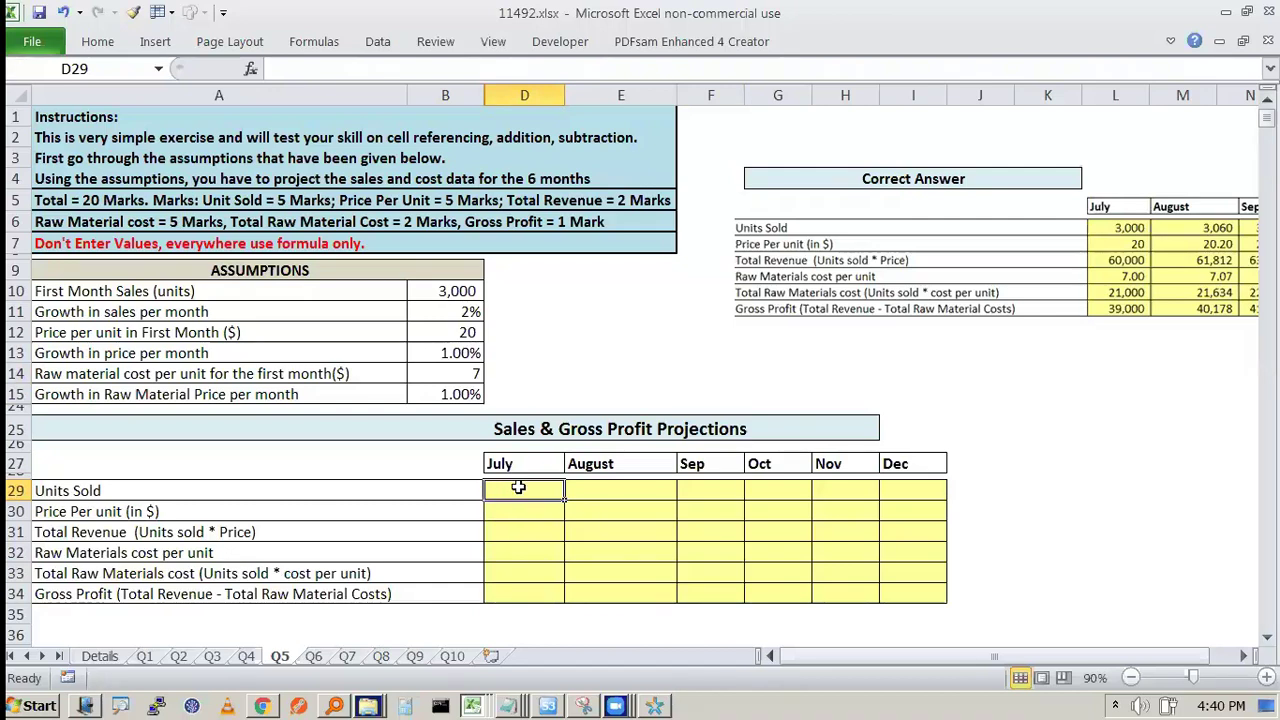
pyautogui.click(430, 290)
pyautogui.click(507, 487)
# Step: Draw red arcs from month to month over the Units Sold row, outline its August to Dec cells, and erase the markings
pyautogui.moveTo(531, 483)
pyautogui.mouseDown()
pyautogui.moveTo(752, 488)
pyautogui.moveTo(866, 465)
pyautogui.moveTo(916, 482)
pyautogui.mouseUp()
pyautogui.moveTo(626, 468)
pyautogui.mouseDown()
pyautogui.moveTo(576, 498)
pyautogui.moveTo(780, 502)
pyautogui.moveTo(938, 474)
pyautogui.moveTo(740, 486)
pyautogui.moveTo(603, 472)
pyautogui.mouseUp()
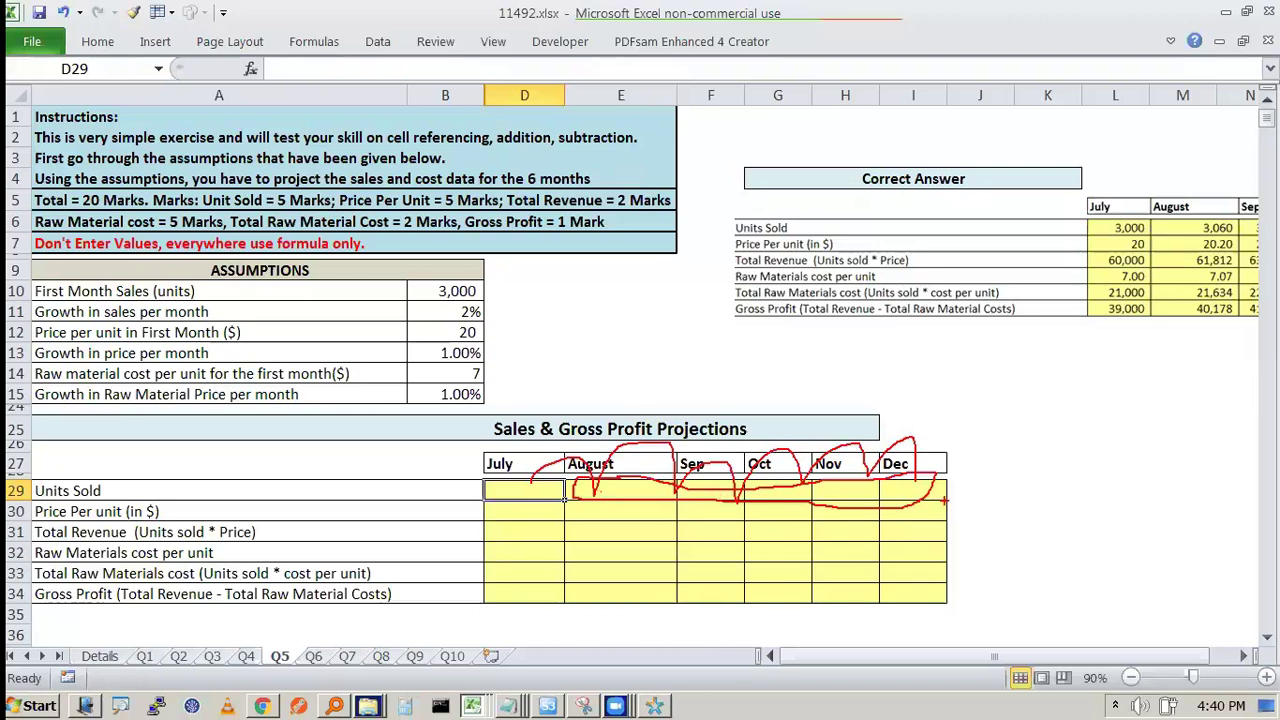
pyautogui.press('e')
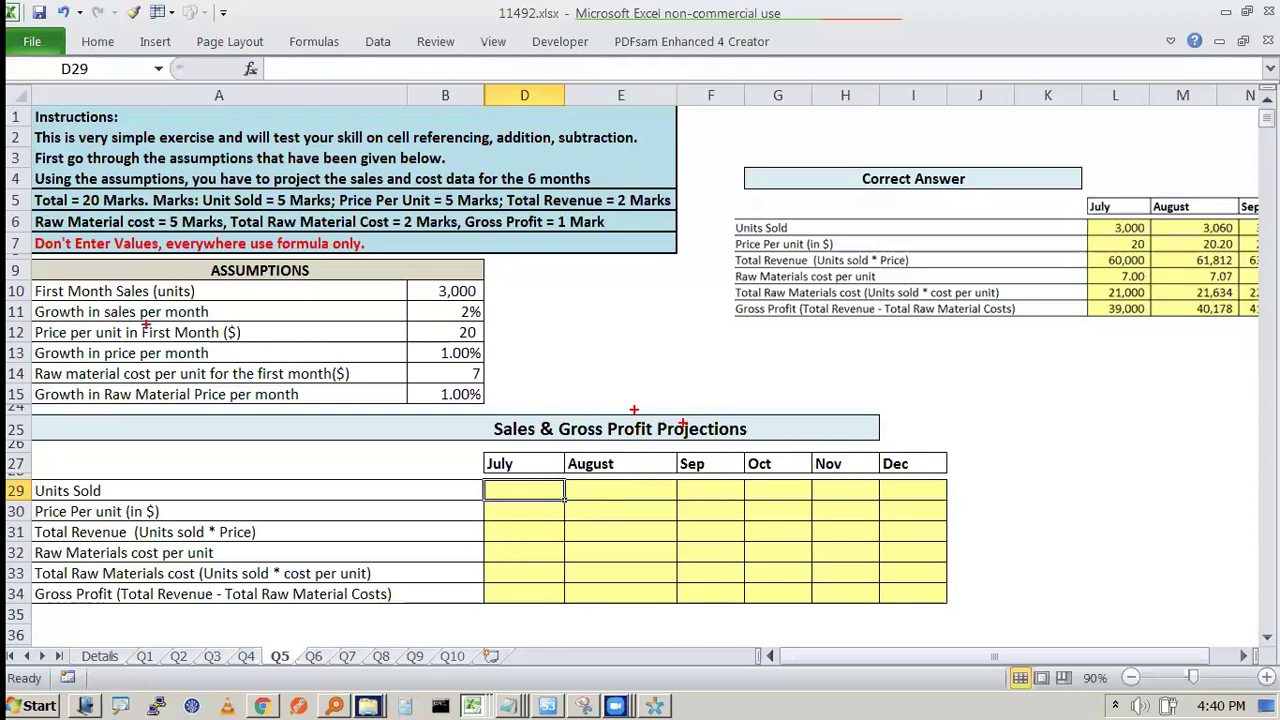
# Step: Underline "per month" in the sales growth assumption in red and circle the First Month Sales value in B10
pyautogui.moveTo(146, 325); pyautogui.dragTo(230, 322)
pyautogui.moveTo(456, 270); pyautogui.dragTo(446, 296)
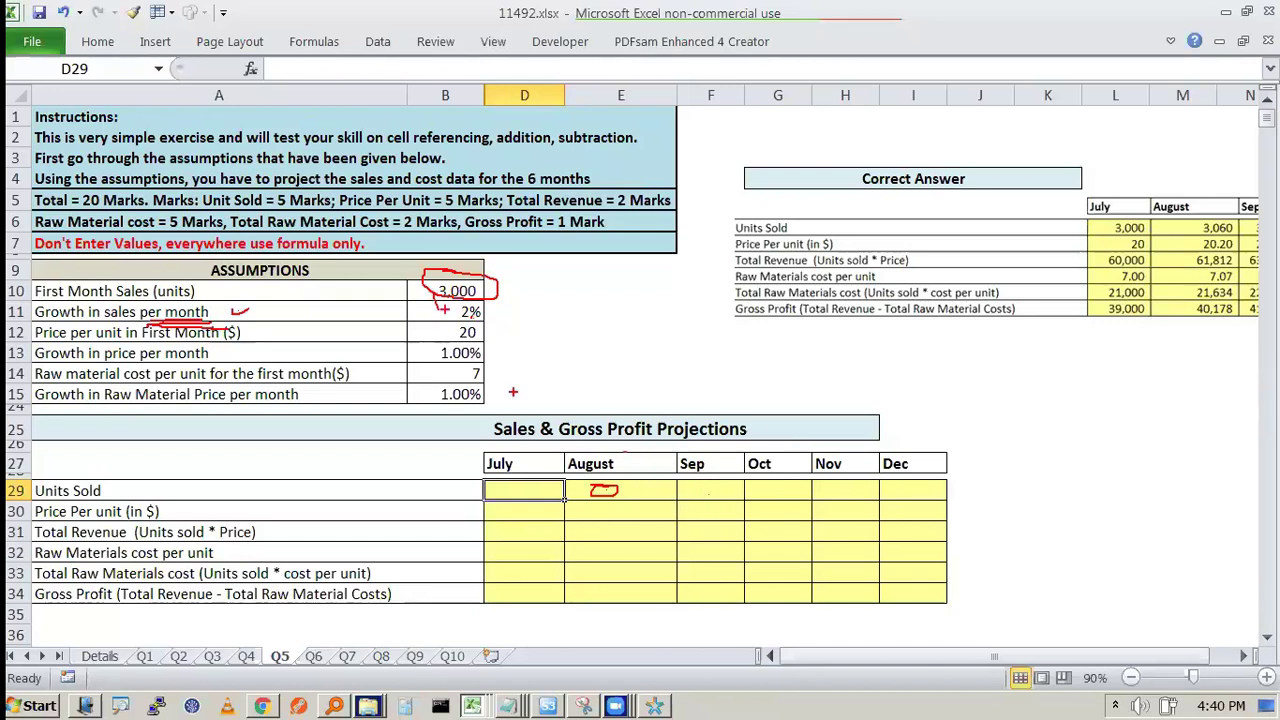
# Step: Draw red arcs from August to Dec over the month headers and circle "(Units sold * Price)" in the Total Revenue label
pyautogui.moveTo(694, 462); pyautogui.dragTo(878, 463)
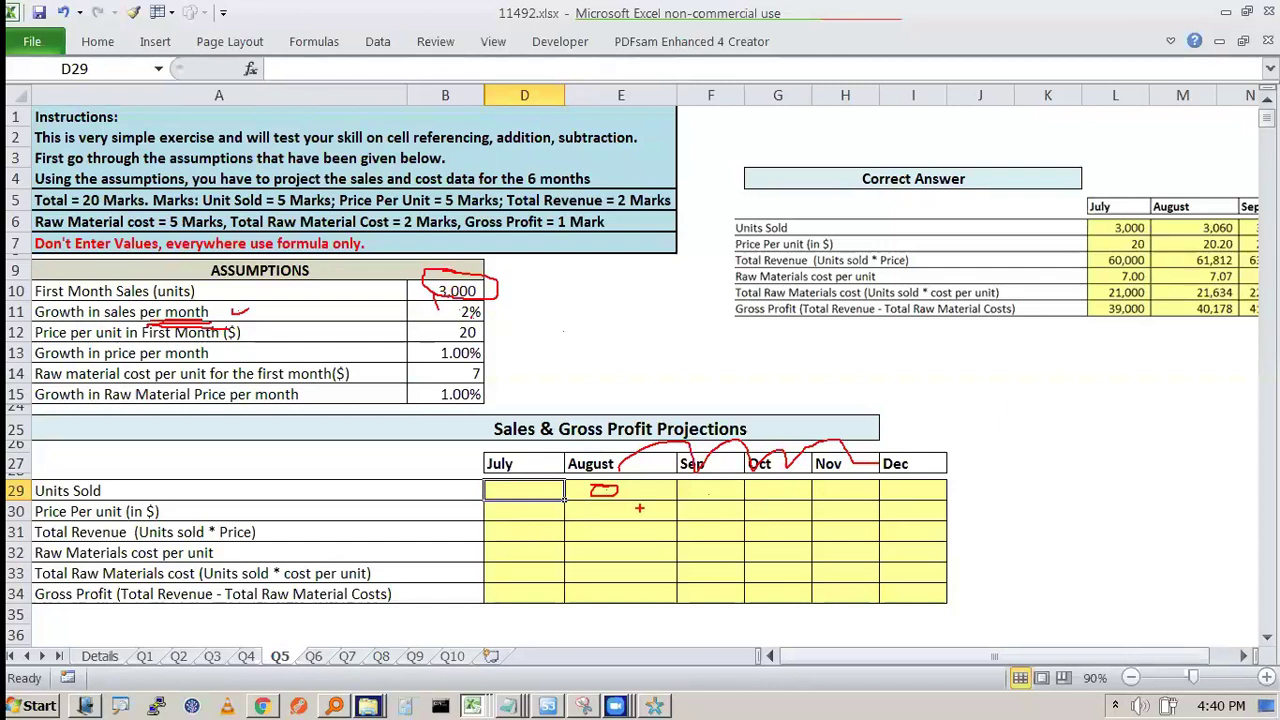
pyautogui.moveTo(301, 518)
pyautogui.mouseDown()
pyautogui.moveTo(427, 511)
pyautogui.moveTo(426, 530)
pyautogui.moveTo(458, 523)
pyautogui.moveTo(436, 535)
pyautogui.mouseUp()
pyautogui.moveTo(150, 543)
pyautogui.mouseDown()
pyautogui.moveTo(228, 541)
pyautogui.moveTo(182, 523)
pyautogui.mouseUp()
pyautogui.moveTo(128, 508)
pyautogui.mouseDown()
pyautogui.moveTo(290, 542)
pyautogui.moveTo(182, 518)
pyautogui.moveTo(137, 530)
pyautogui.moveTo(186, 538)
pyautogui.mouseUp()
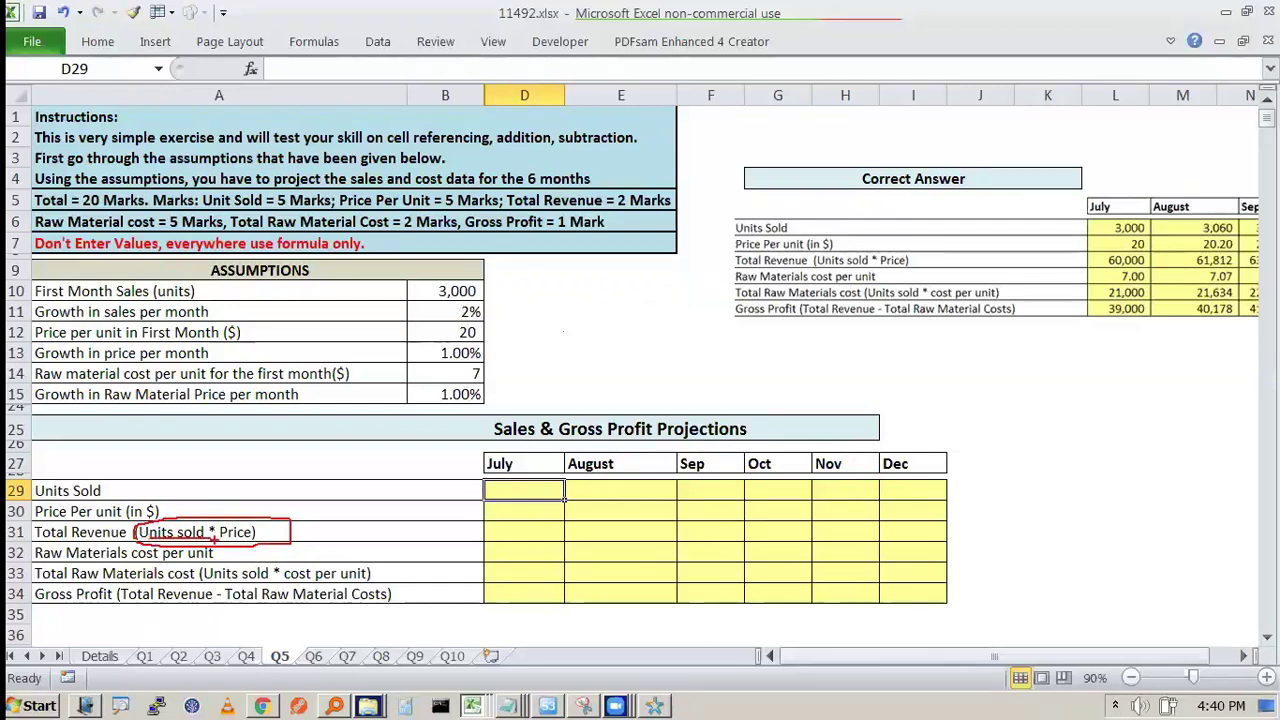
# Step: Underline the raw material cost and Gross Profit formulas in the row labels in red, and erase the markings
pyautogui.moveTo(128, 576); pyautogui.dragTo(210, 558)
pyautogui.moveTo(212, 591); pyautogui.dragTo(360, 590)
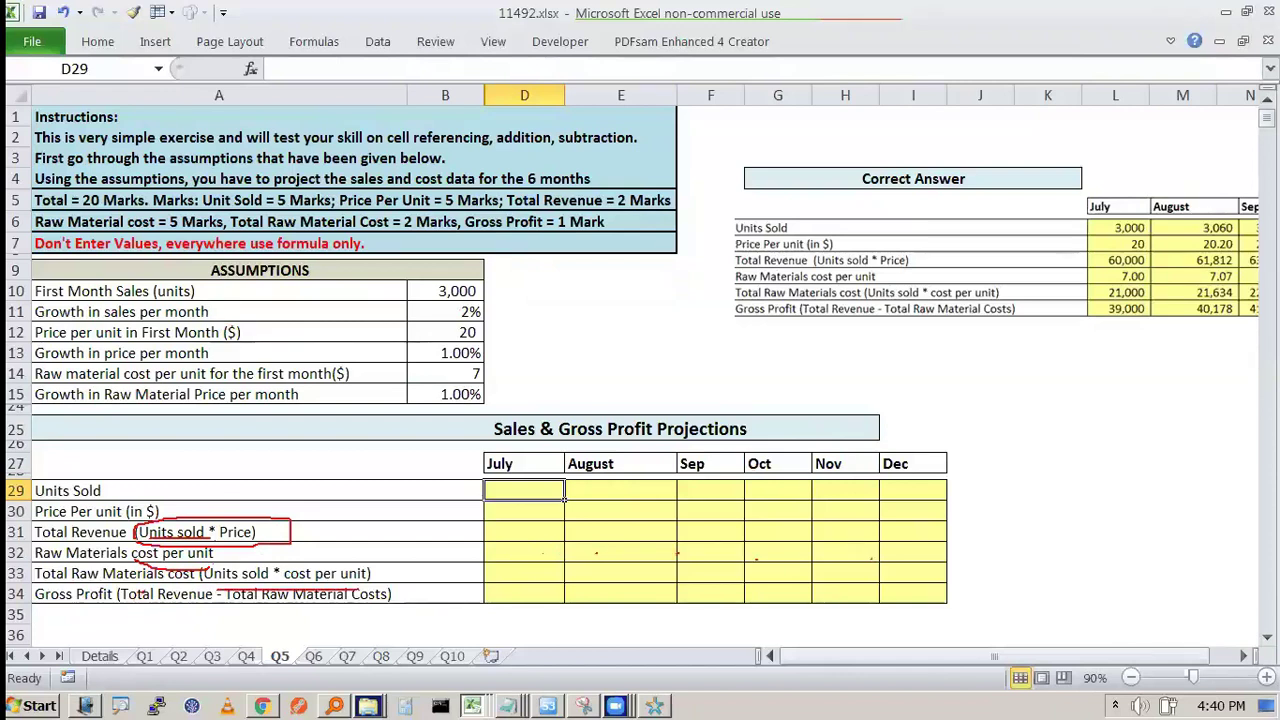
pyautogui.press('e')
pyautogui.moveTo(140, 594); pyautogui.dragTo(337, 602)
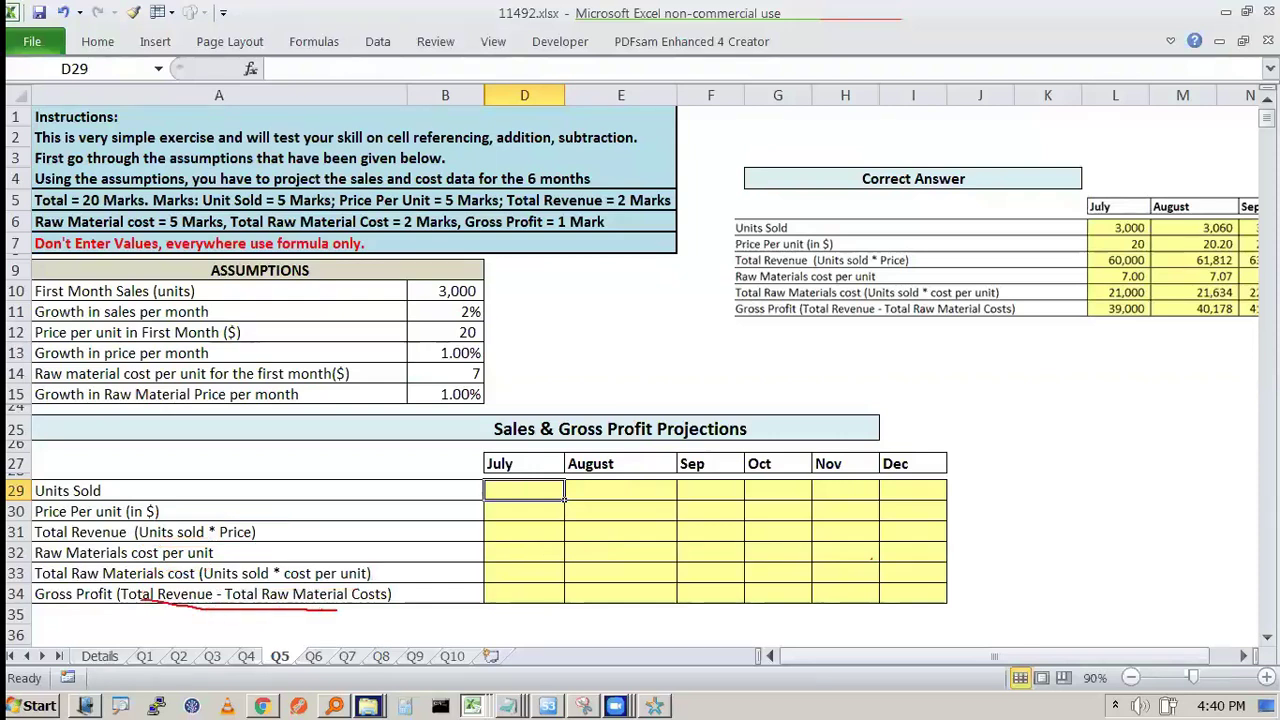
pyautogui.moveTo(1172, 227); pyautogui.dragTo(1160, 246)
pyautogui.press('e')
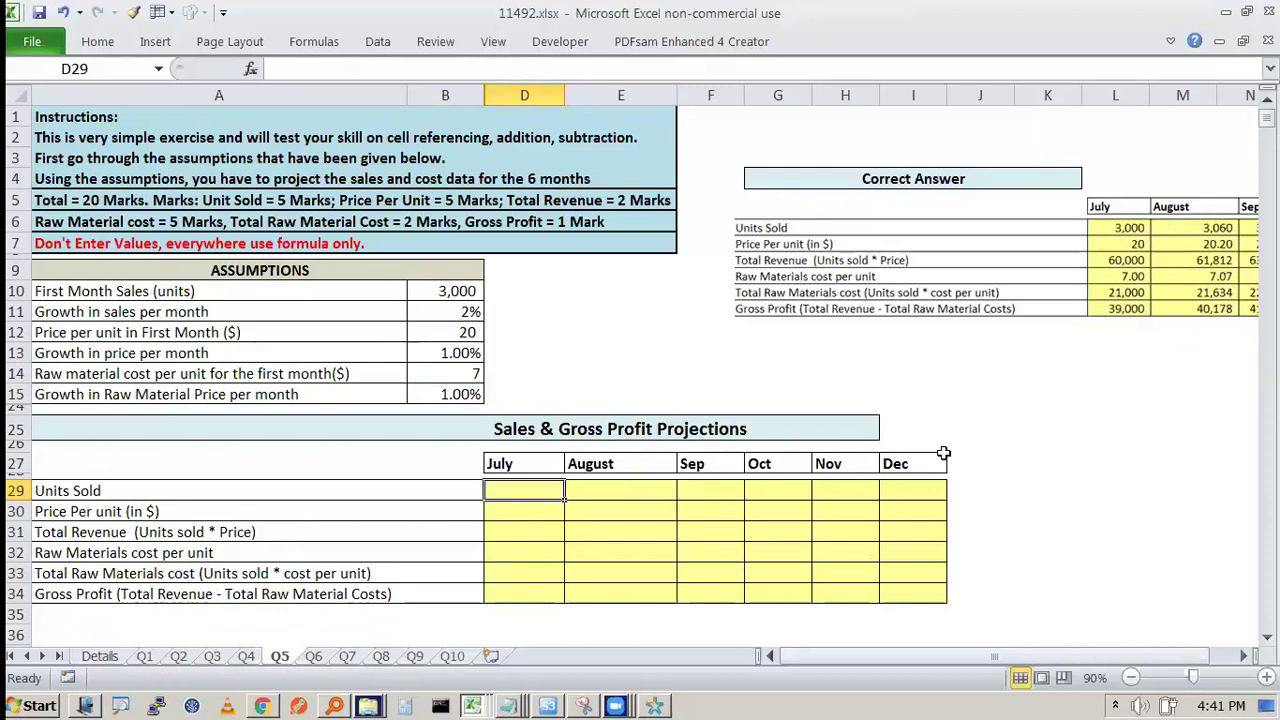
# Step: Open the Q6 sheet and examine the Cumulative Sales cells E7:E14 that need a formula
pyautogui.click(313, 655)
pyautogui.click(477, 460)
pyautogui.moveTo(338, 238); pyautogui.dragTo(359, 396)
pyautogui.click(497, 368)
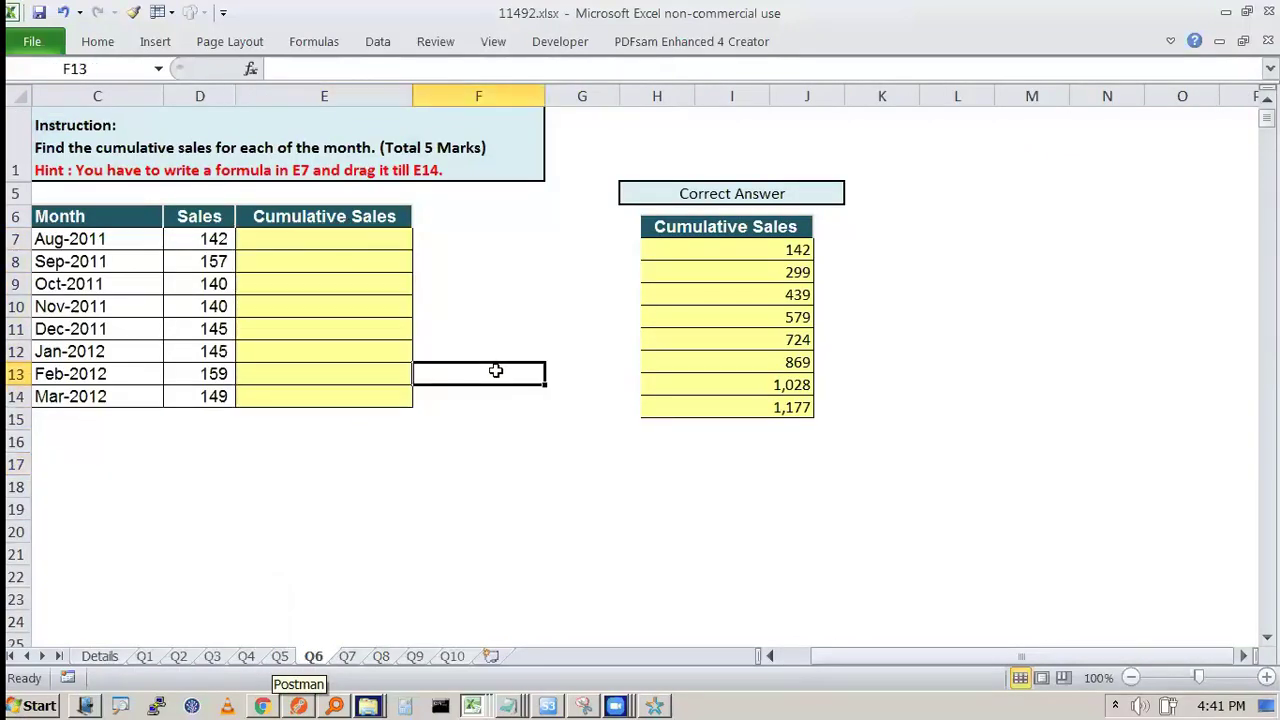
pyautogui.moveTo(343, 245); pyautogui.dragTo(345, 396)
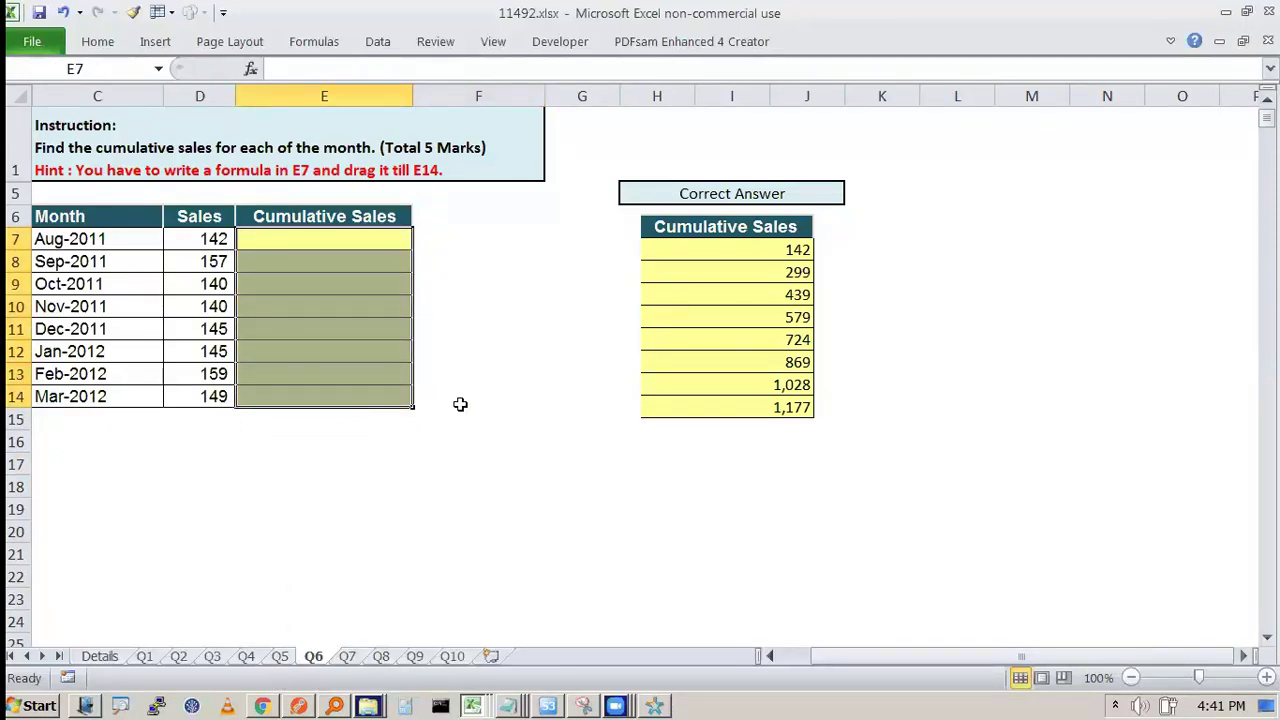
pyautogui.click(458, 401)
# Step: Open the Q7 sheet and examine the salesmen's sales amounts, the commission rates in E13:E15 and the first Commission Amount cell E18
pyautogui.click(347, 656)
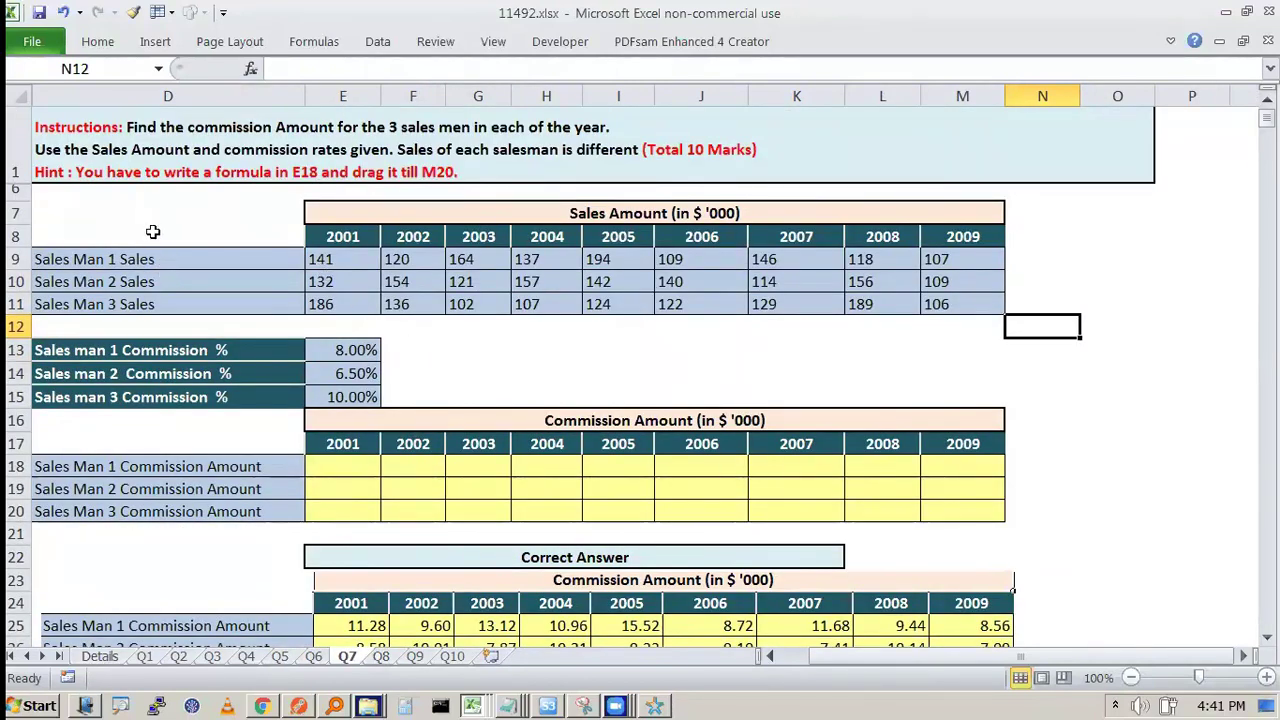
pyautogui.moveTo(158, 235); pyautogui.dragTo(882, 281)
pyautogui.click(962, 304)
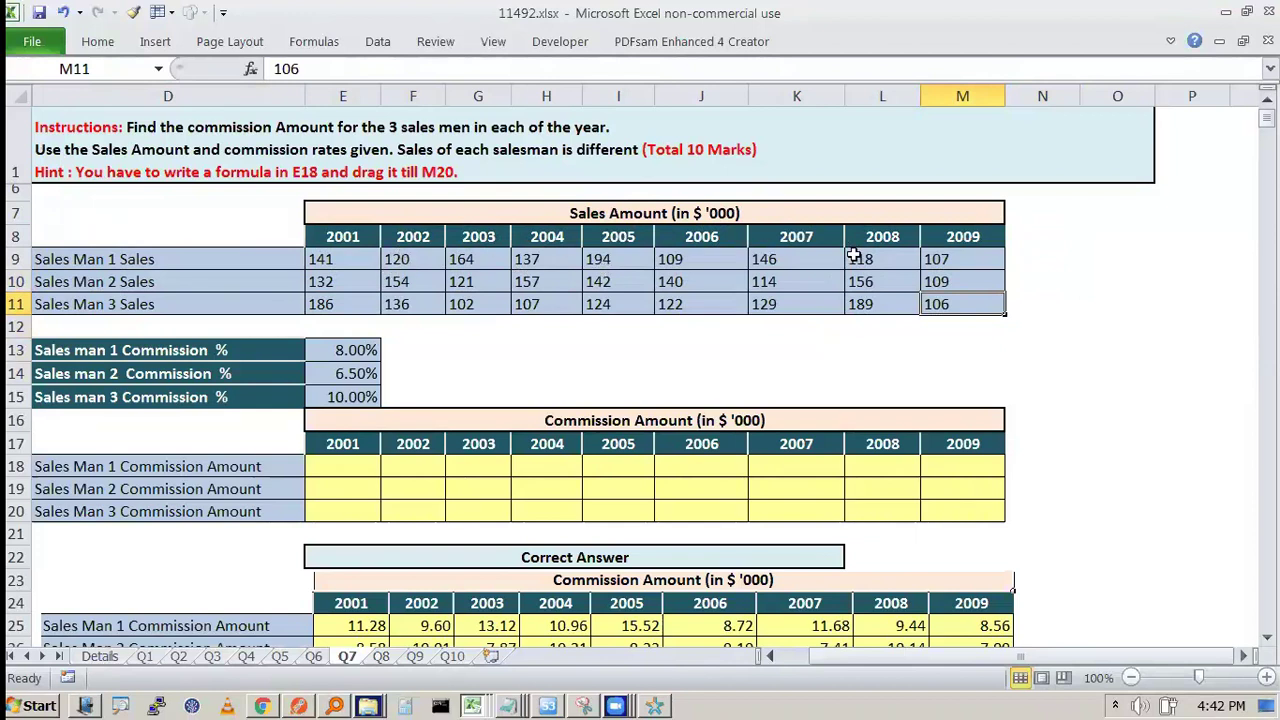
pyautogui.moveTo(140, 261); pyautogui.dragTo(136, 302)
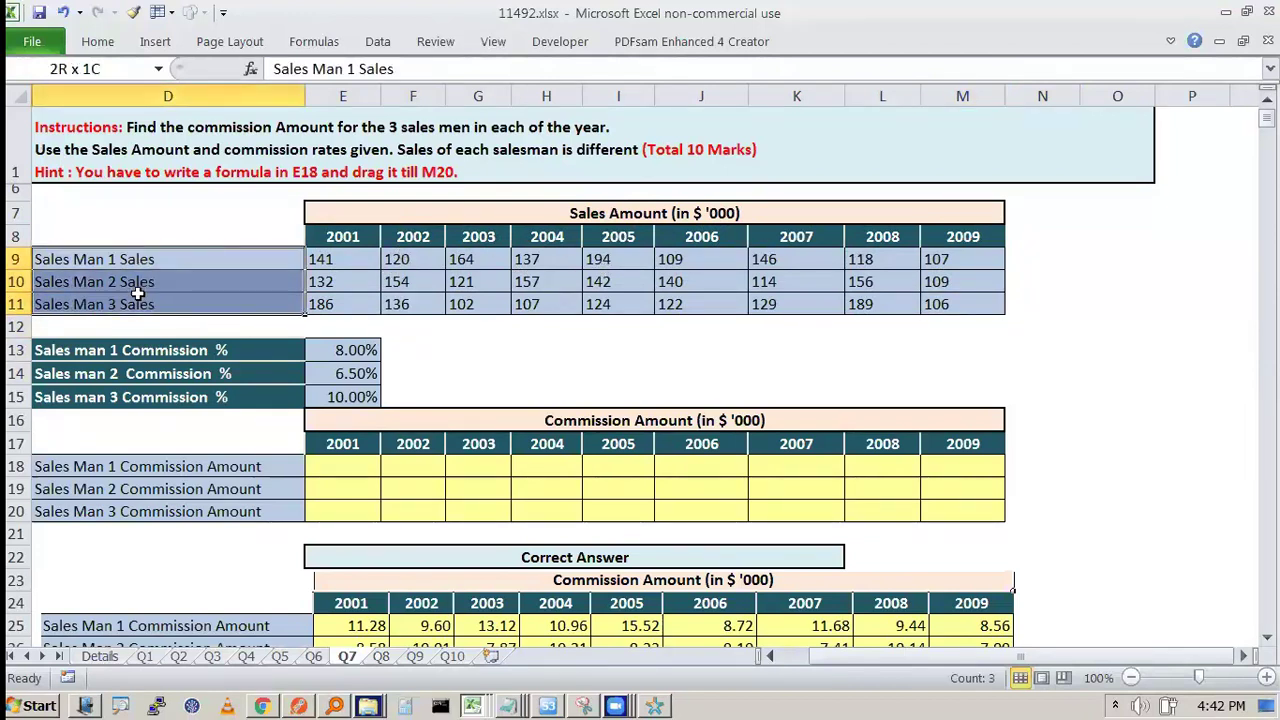
pyautogui.click(136, 327)
pyautogui.moveTo(343, 351); pyautogui.dragTo(343, 397)
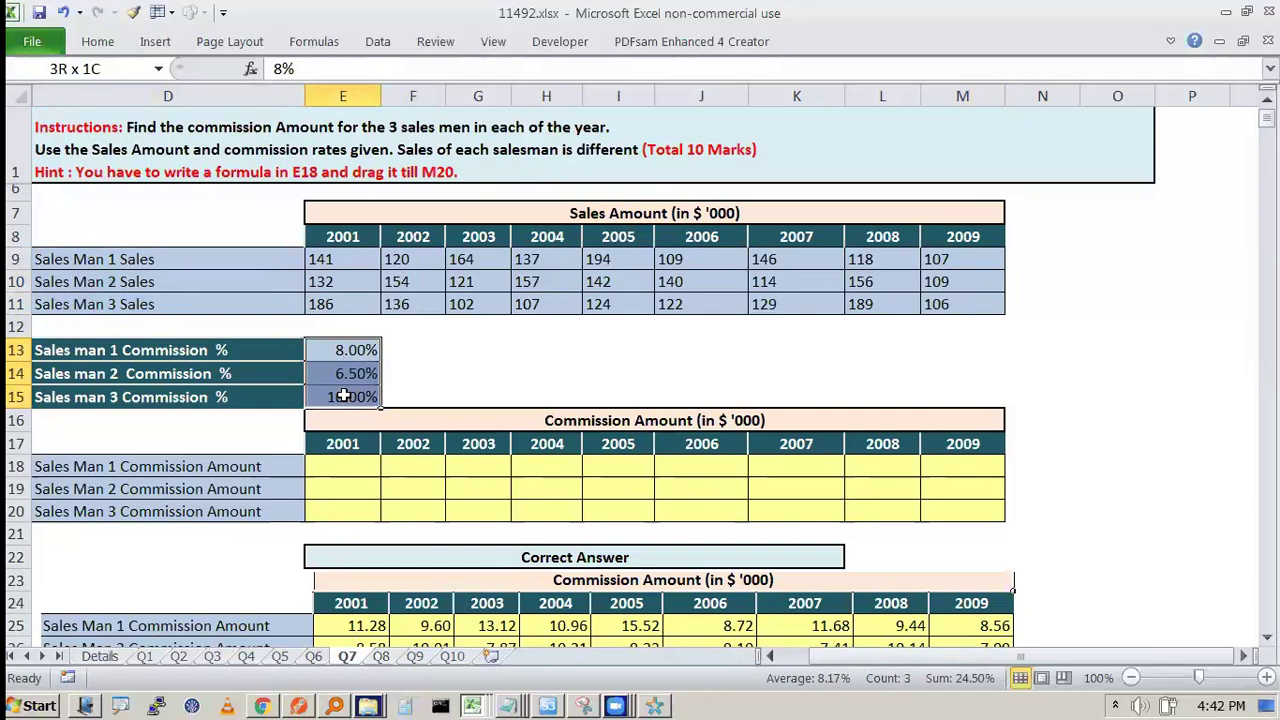
pyautogui.click(343, 397)
pyautogui.click(342, 462)
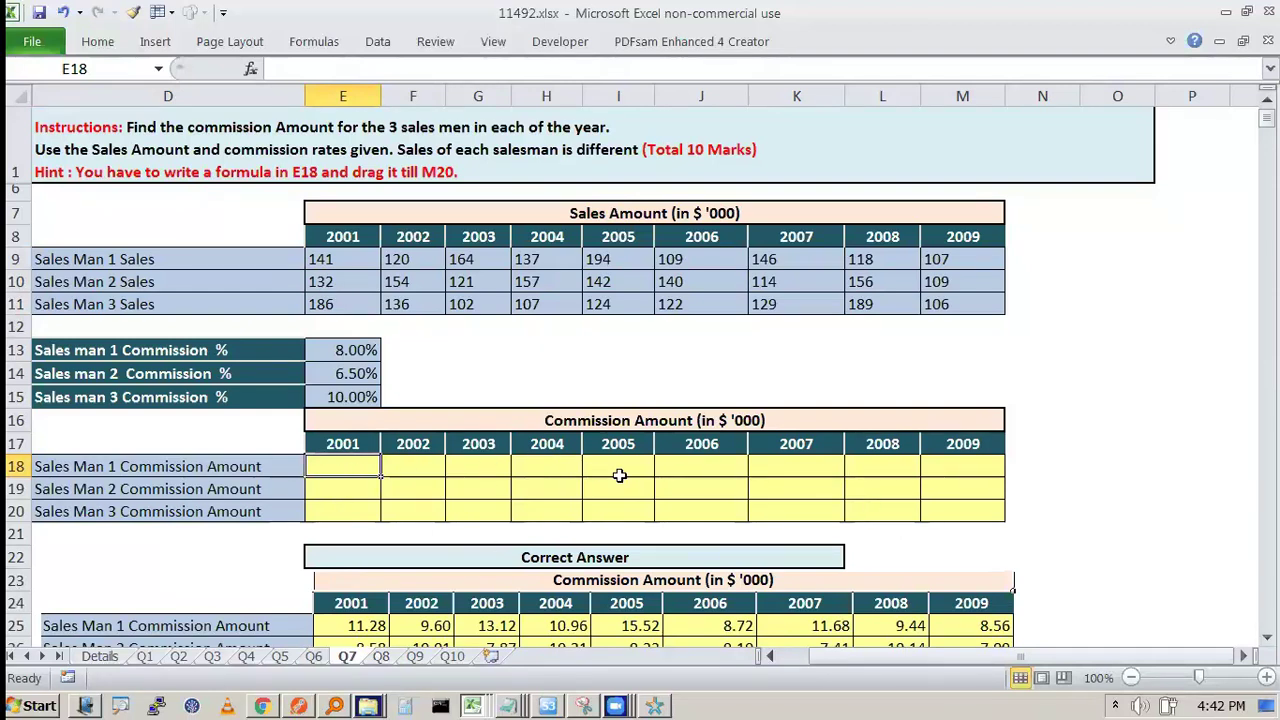
# Step: Open the Q8 sheet and examine the Sales, GST and Total Invoice Amount columns for Aug-2011 to Apr-2012
pyautogui.hotkey('ctrl', 'pagedown')
pyautogui.click(586, 528)
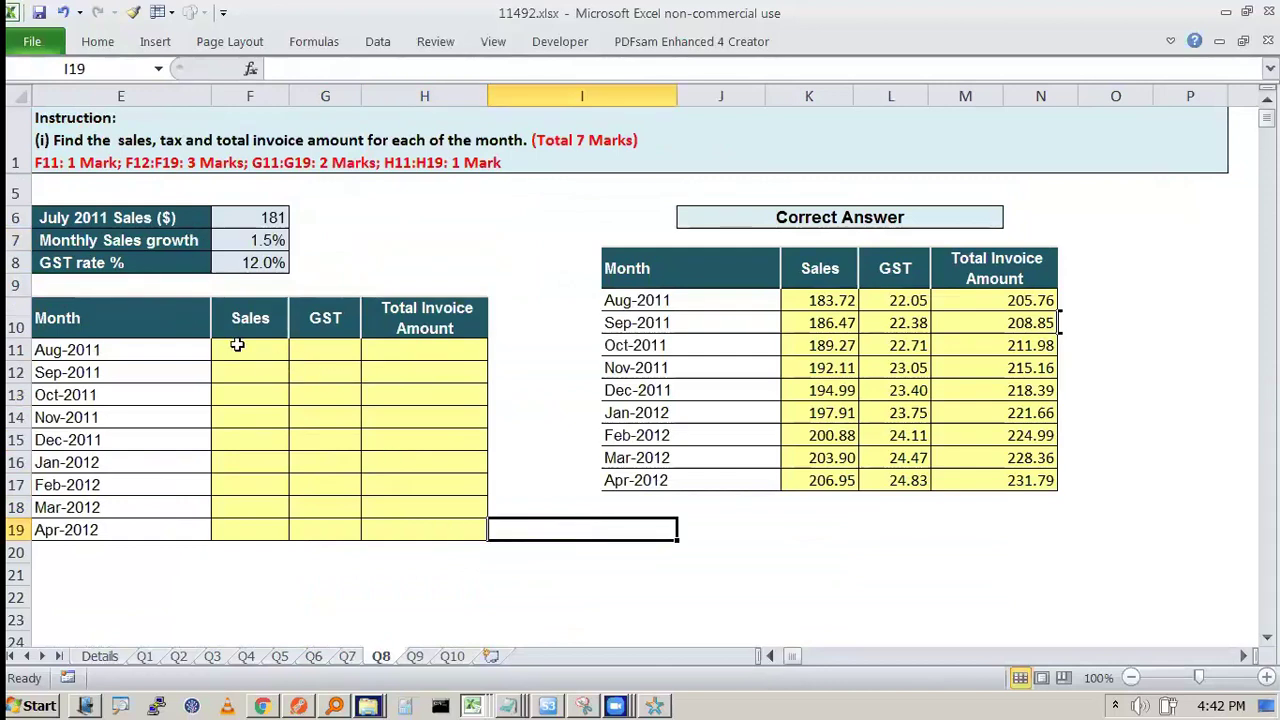
pyautogui.moveTo(232, 347); pyautogui.dragTo(253, 531)
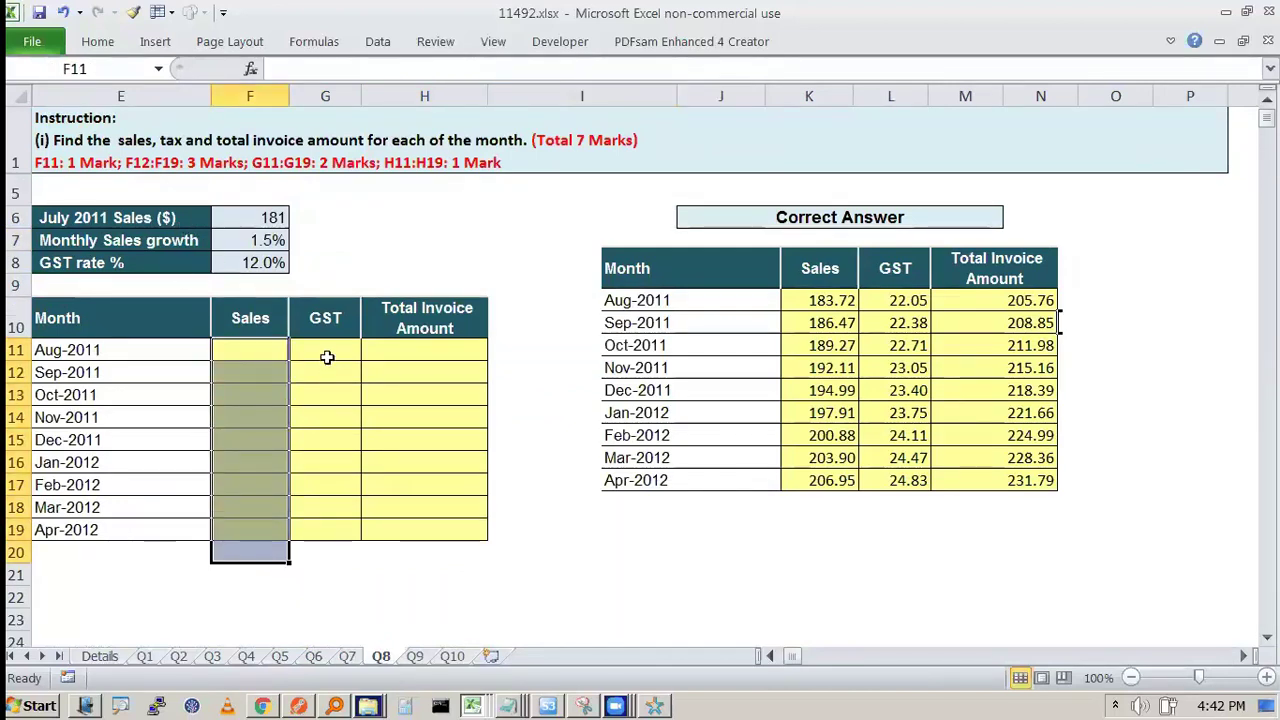
pyautogui.click(326, 347)
pyautogui.click(324, 551)
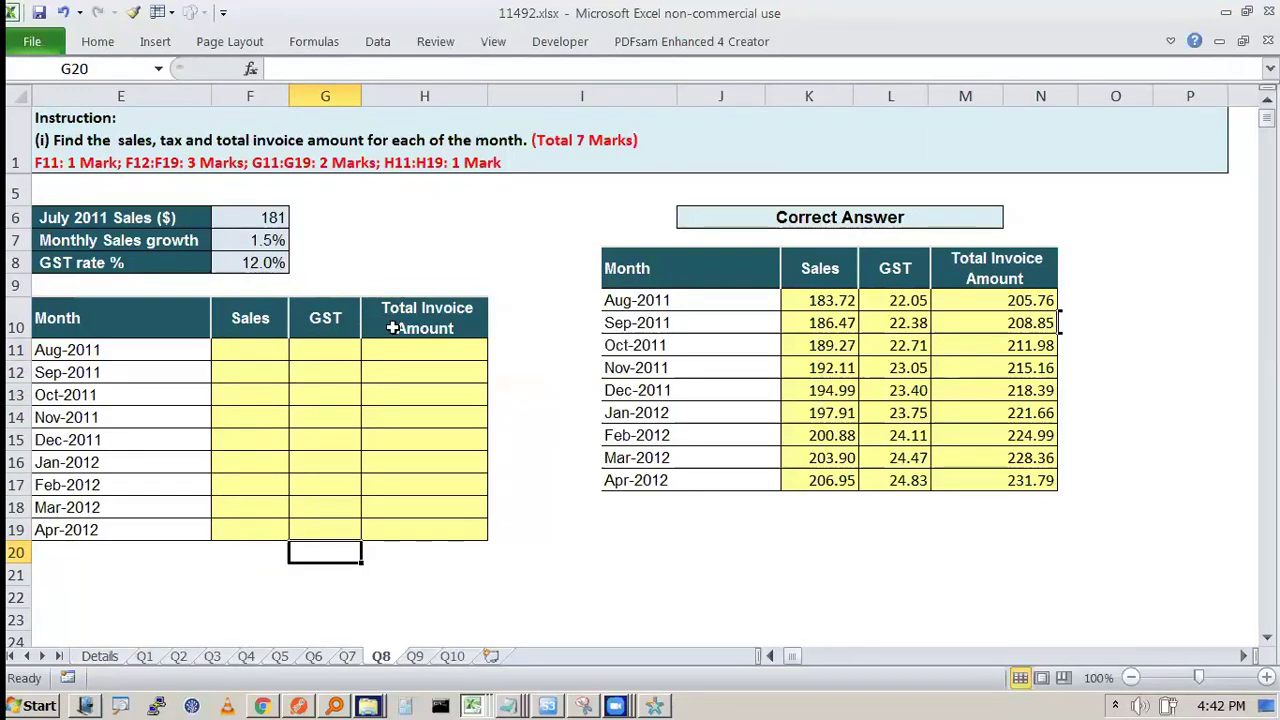
pyautogui.moveTo(400, 350); pyautogui.dragTo(426, 525)
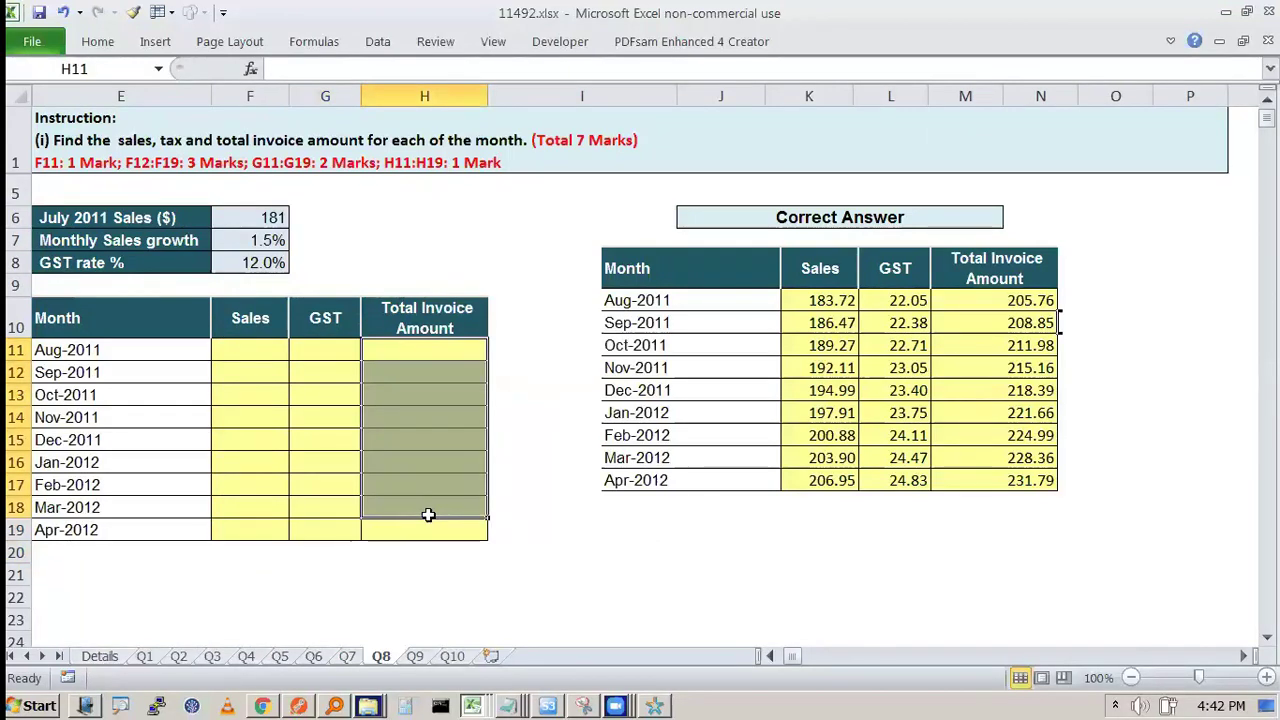
# Step: Open the Q9 sheet and examine Question A's vote figures and the percentage answer cell D10
pyautogui.click(415, 656)
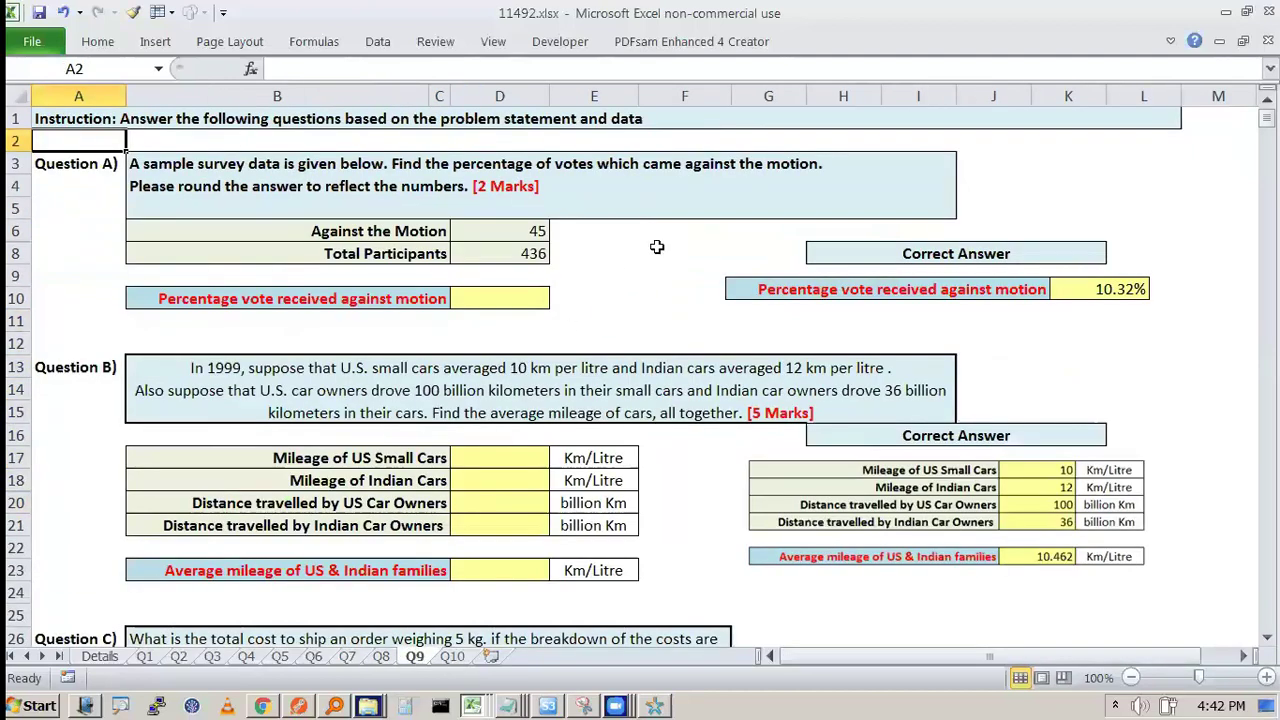
pyautogui.click(657, 247)
pyautogui.scroll(-5, 500, 300)
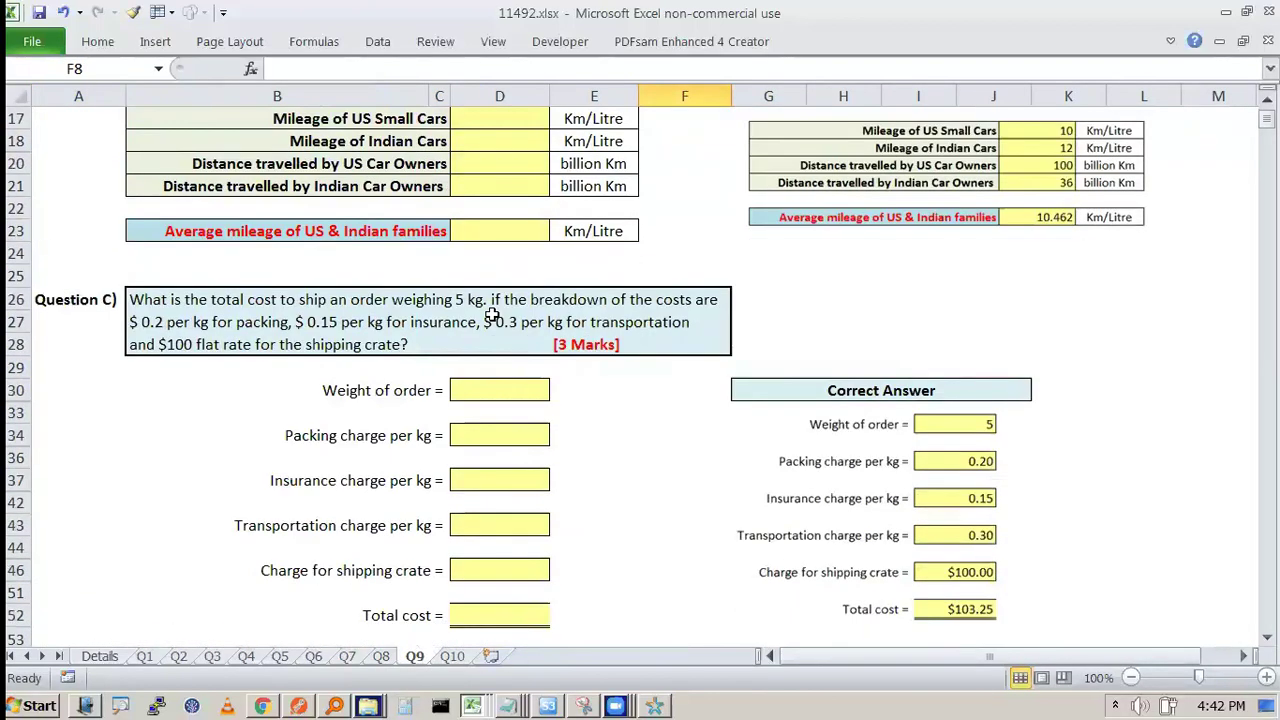
pyautogui.scroll(5, 492, 315)
pyautogui.click(513, 290)
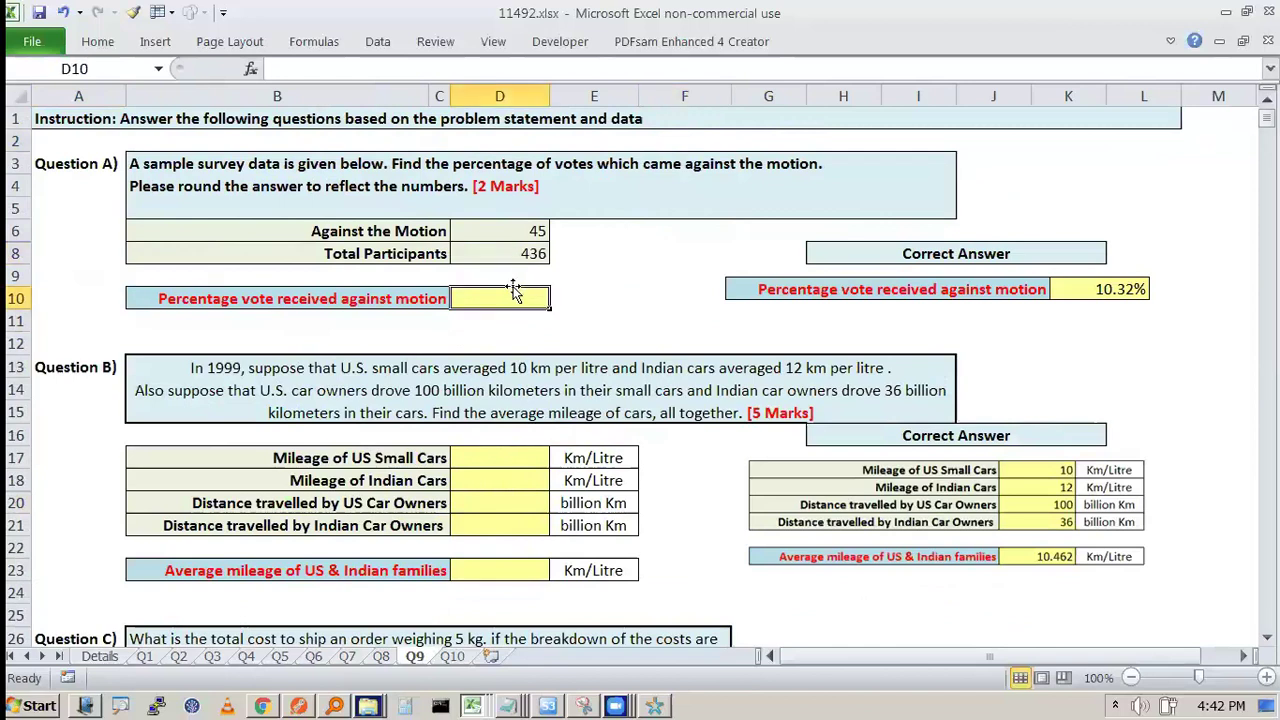
pyautogui.moveTo(418, 215); pyautogui.dragTo(492, 247)
pyautogui.click(492, 247)
pyautogui.click(479, 300)
# Step: Examine Question B's mileage and distance rows and the average mileage answer cell D23
pyautogui.scroll(-3, 467, 300)
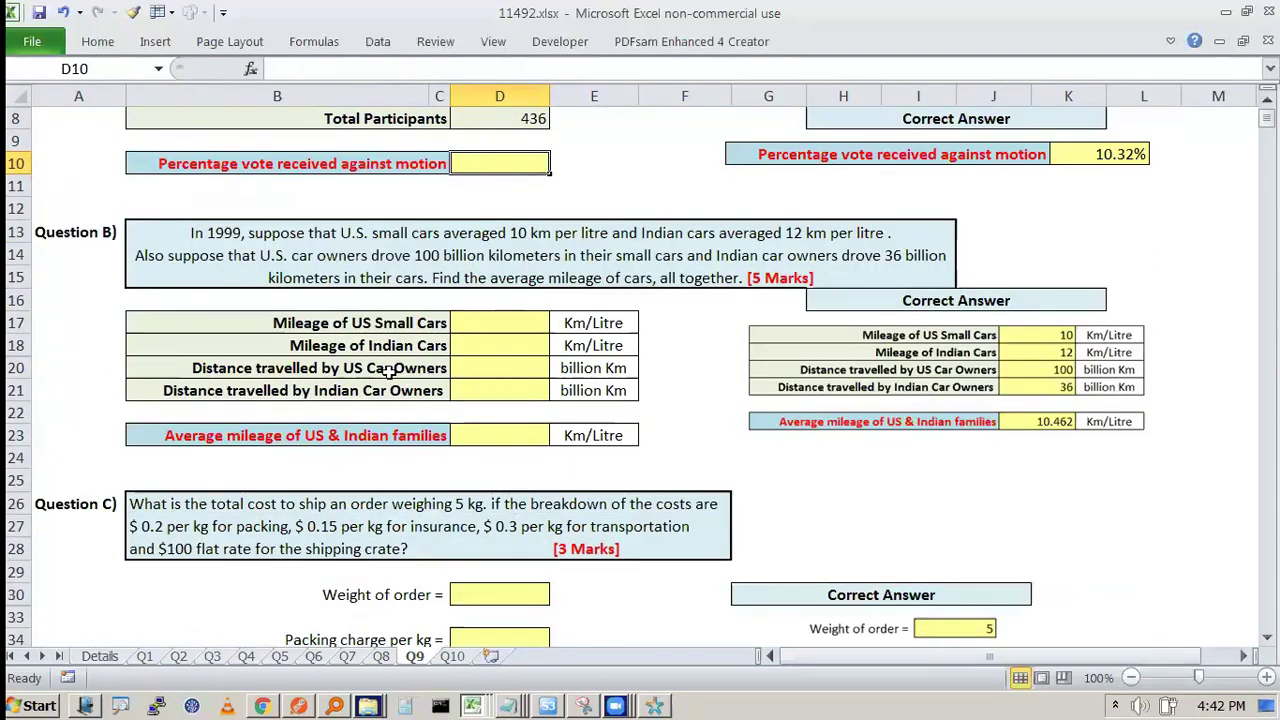
pyautogui.moveTo(389, 330); pyautogui.dragTo(396, 394)
pyautogui.click(336, 430)
pyautogui.click(459, 429)
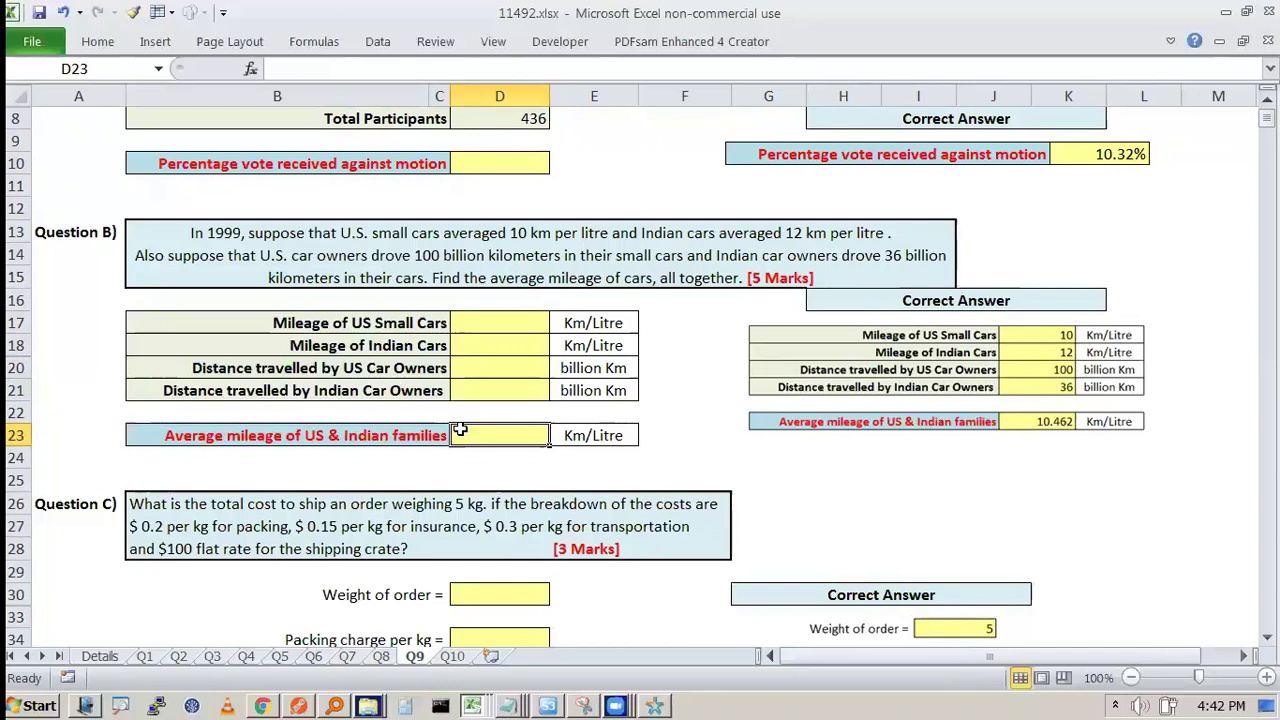
pyautogui.moveTo(459, 429); pyautogui.dragTo(486, 357)
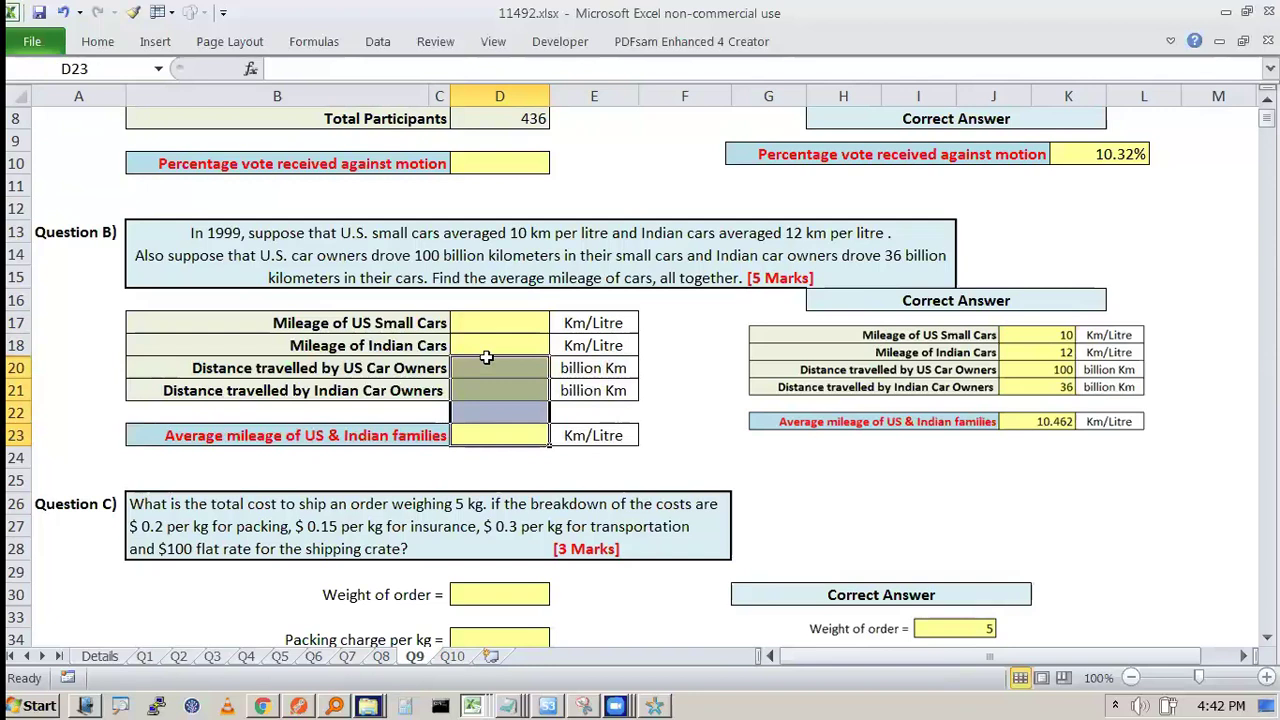
pyautogui.click(479, 439)
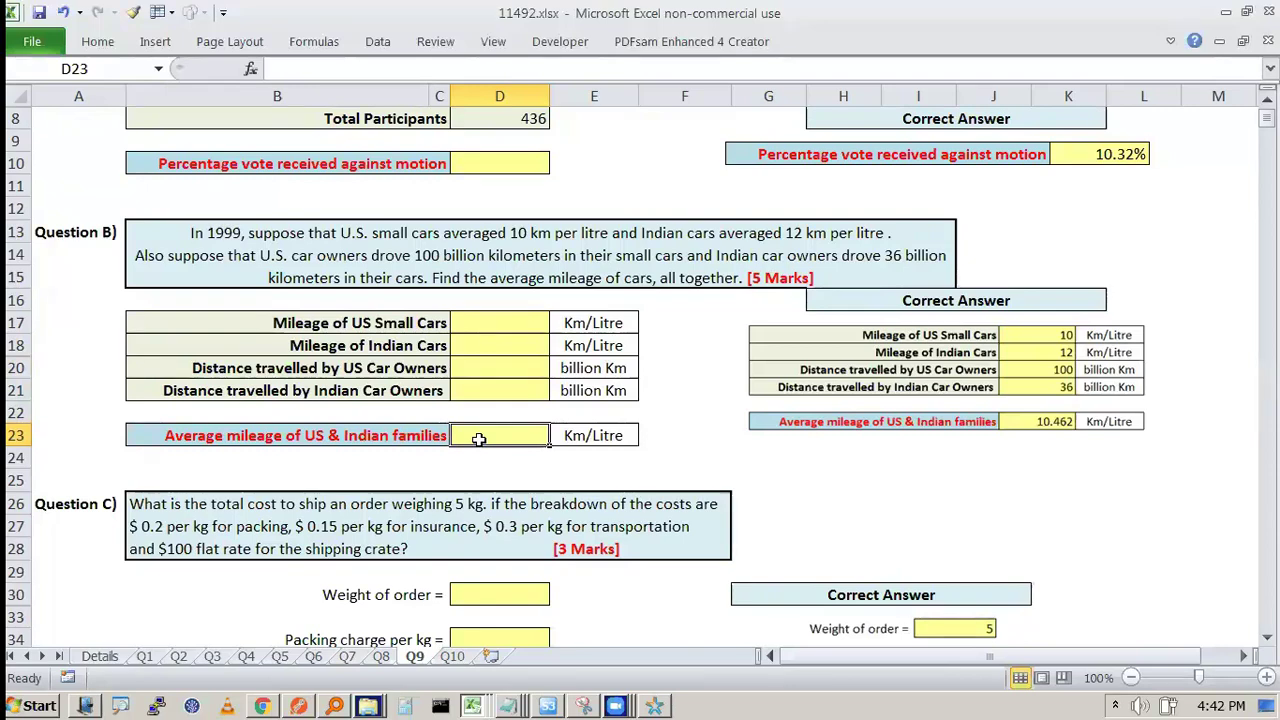
# Step: Examine Question C's shipping cost items from Weight of order to Charge for shipping crate, and the Total cost cell D52
pyautogui.scroll(-5, 479, 439)
pyautogui.click(438, 345)
pyautogui.click(362, 280)
pyautogui.click(486, 503)
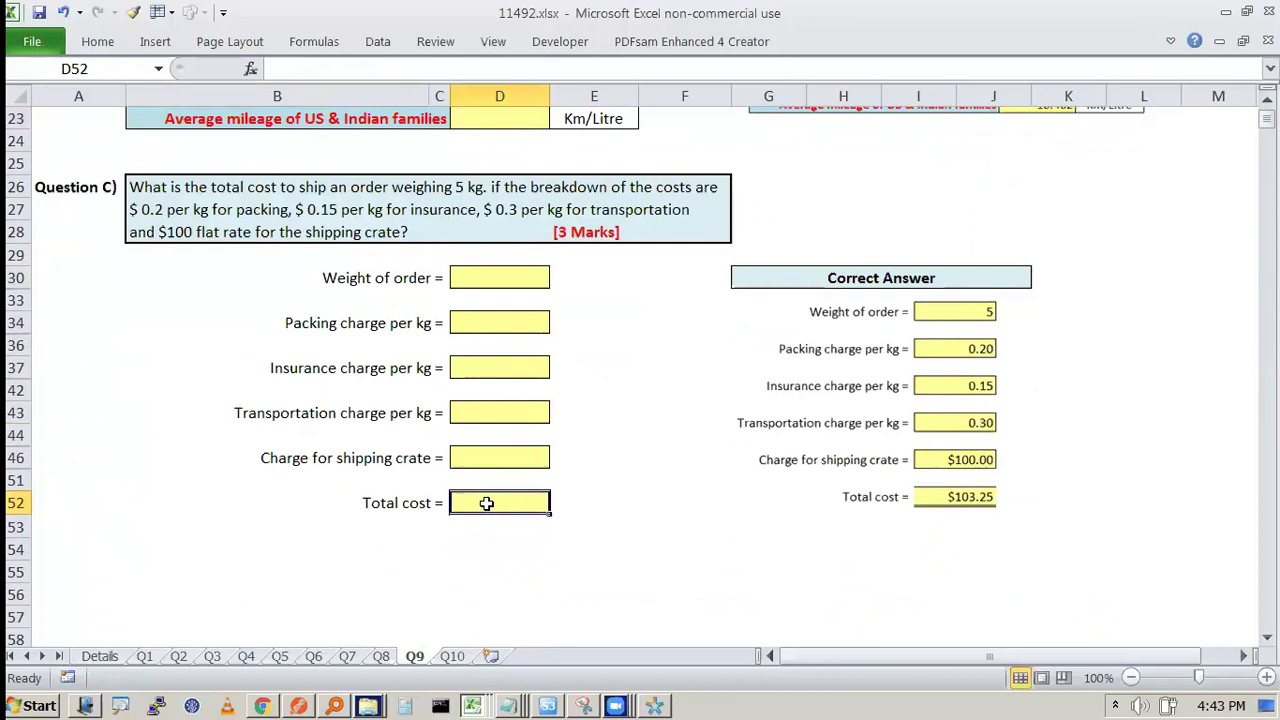
pyautogui.click(398, 281)
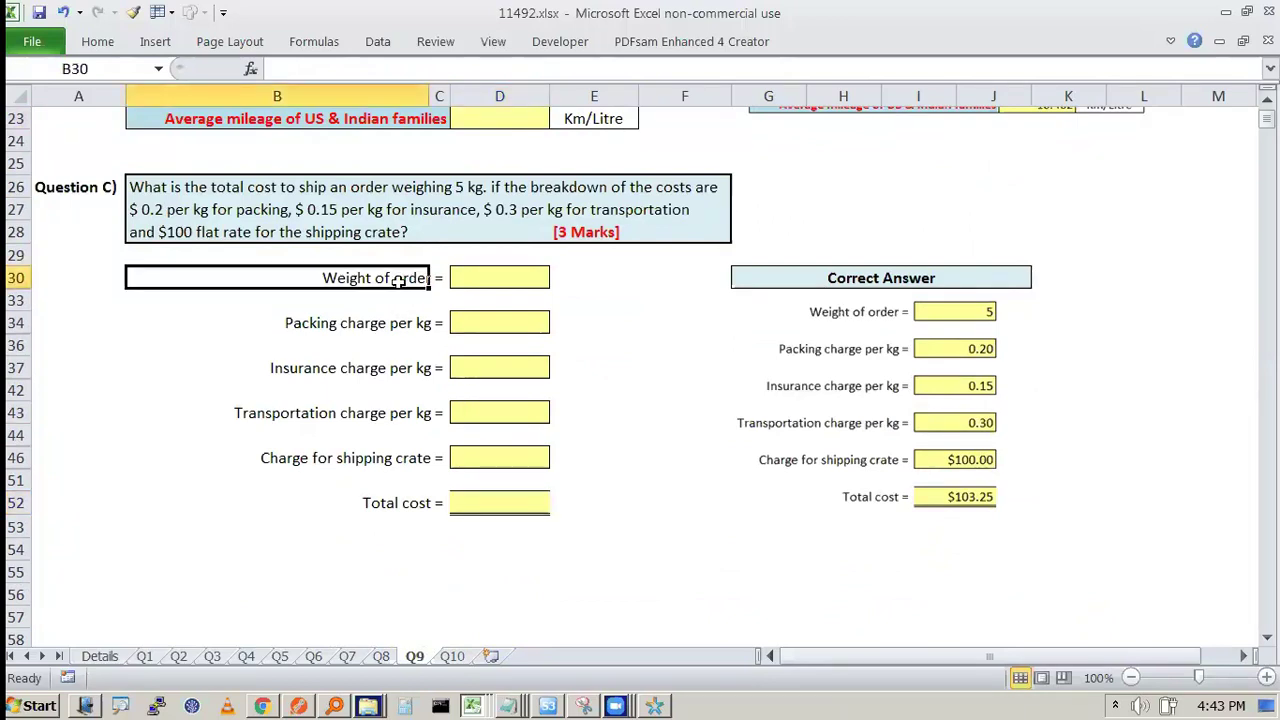
pyautogui.click(370, 326)
pyautogui.click(360, 368)
pyautogui.click(350, 435)
pyautogui.click(344, 457)
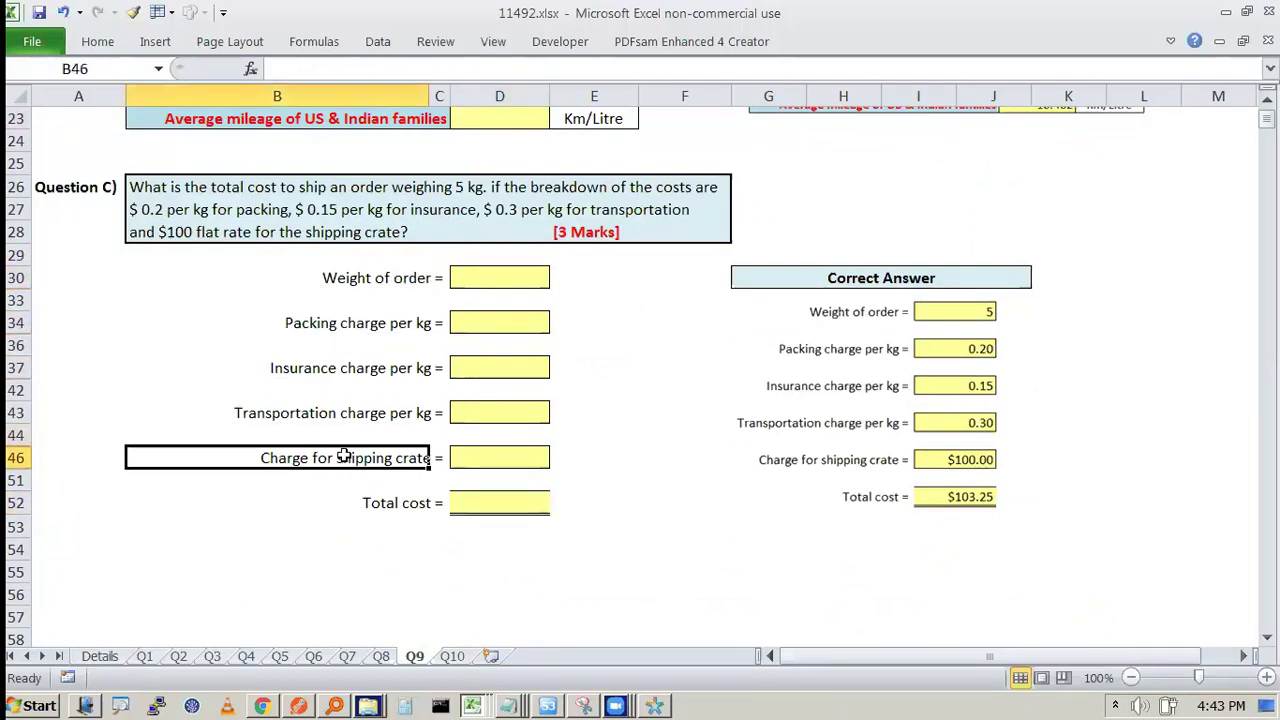
pyautogui.click(488, 462)
pyautogui.click(464, 499)
pyautogui.scroll(8, 527, 524)
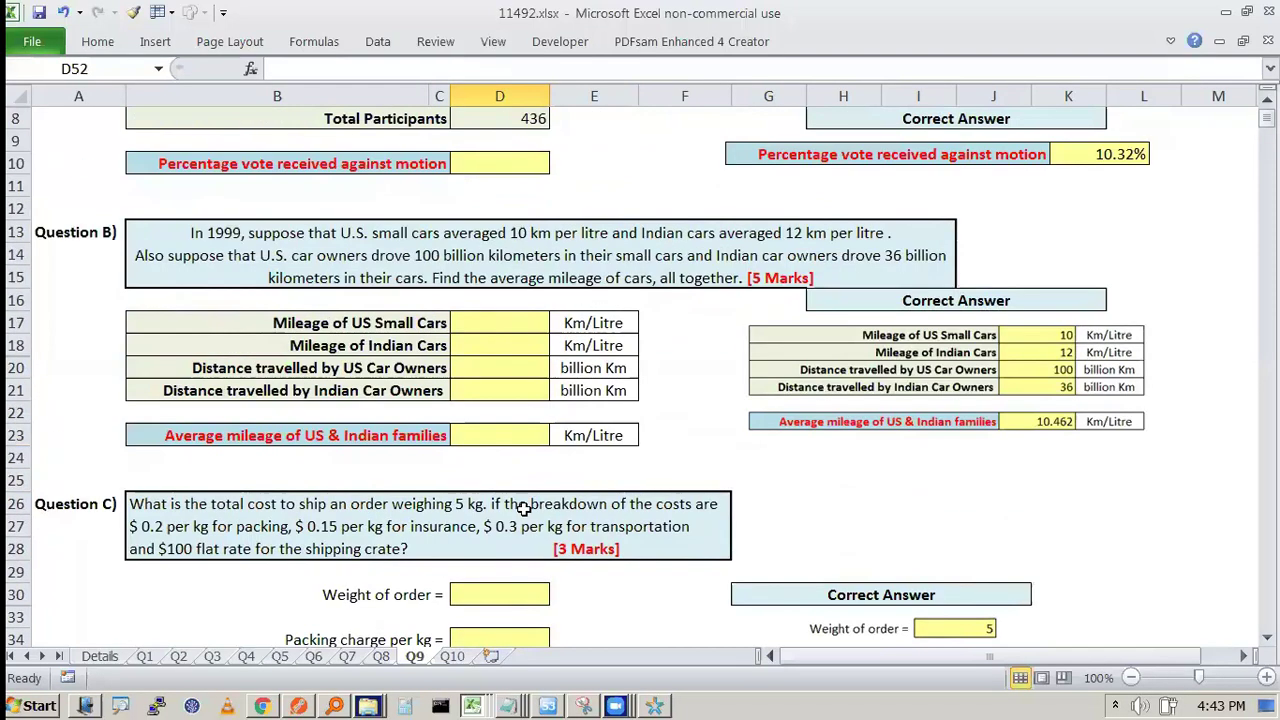
# Step: Open the Q10 sheet and read Question A's statement on allocating the $50000 insurance premium among the multiplexes
pyautogui.click(452, 656)
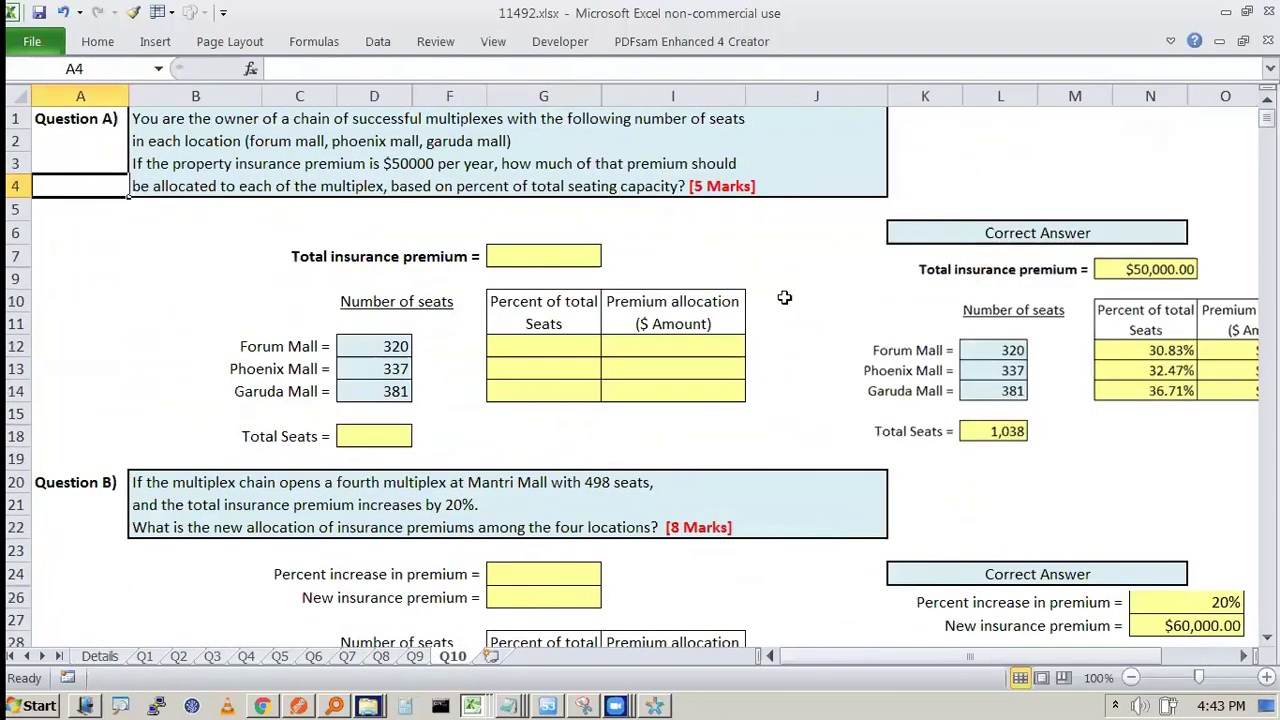
pyautogui.click(814, 283)
pyautogui.click(357, 170)
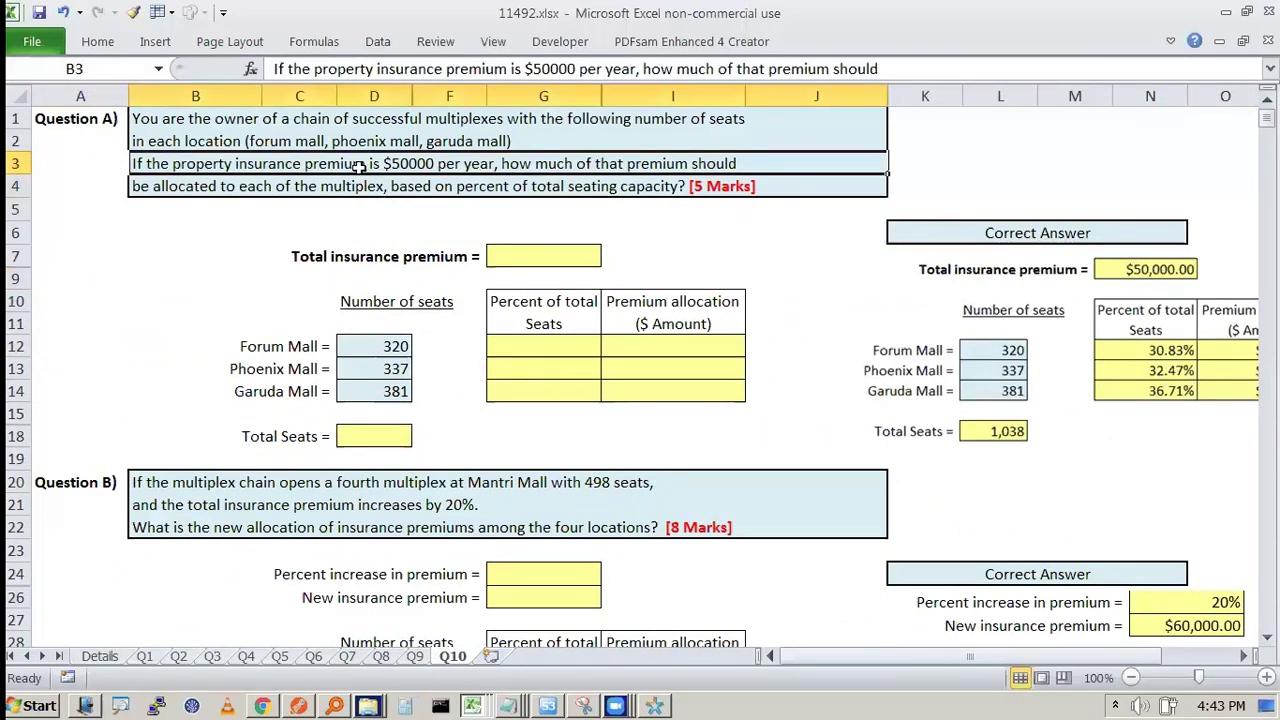
pyautogui.click(646, 427)
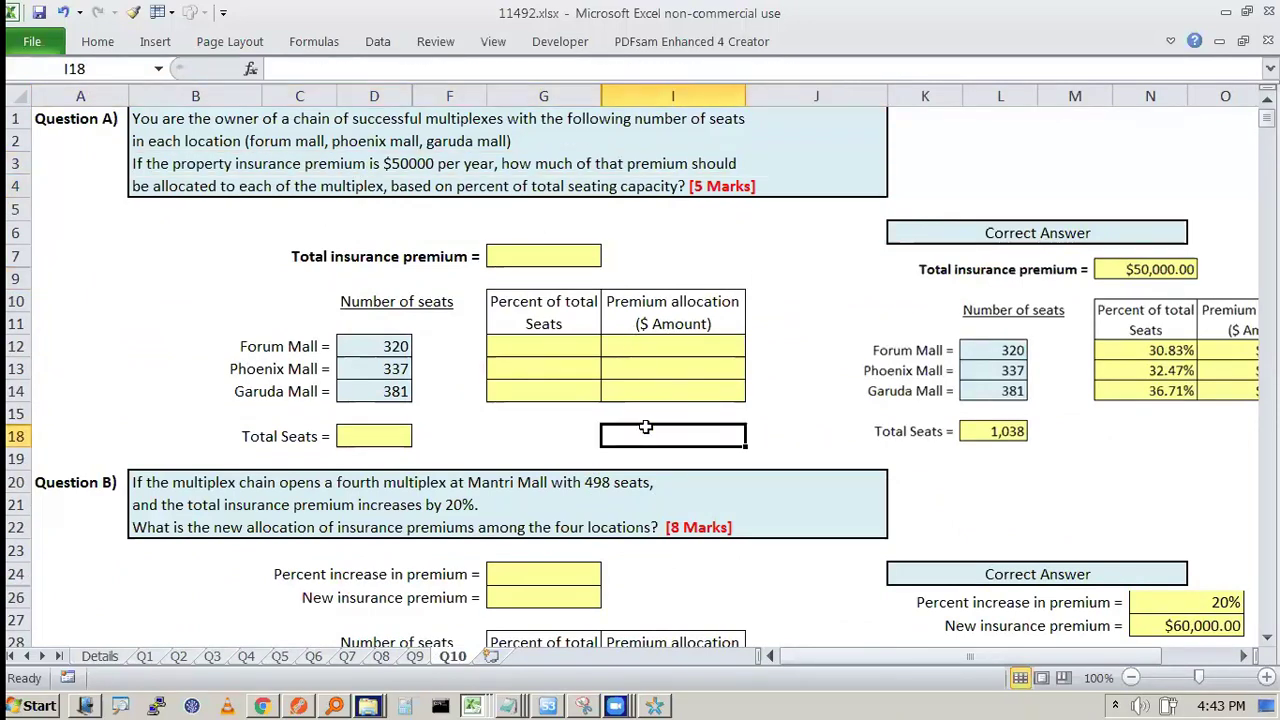
pyautogui.click(468, 117)
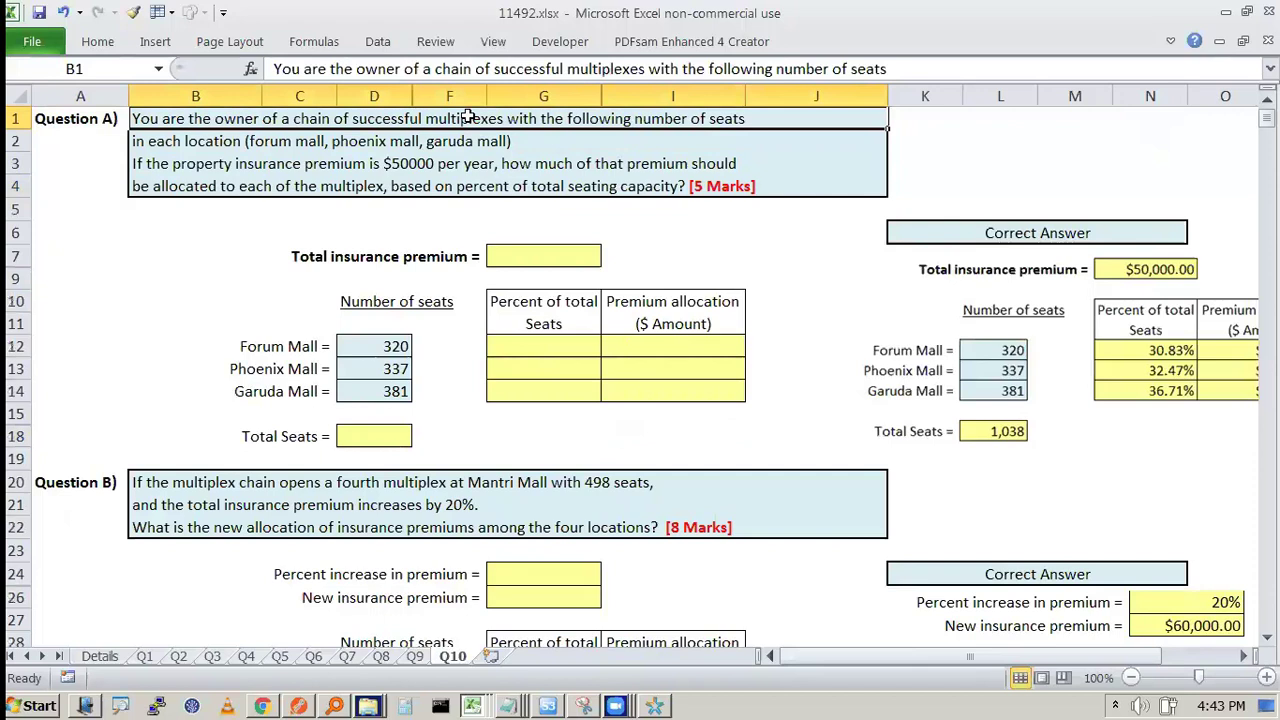
pyautogui.click(472, 140)
# Step: Examine the seats in D12:D14 and Question A's answer cells for total premium, percent of total seats and Total Seats
pyautogui.moveTo(380, 341); pyautogui.dragTo(386, 396)
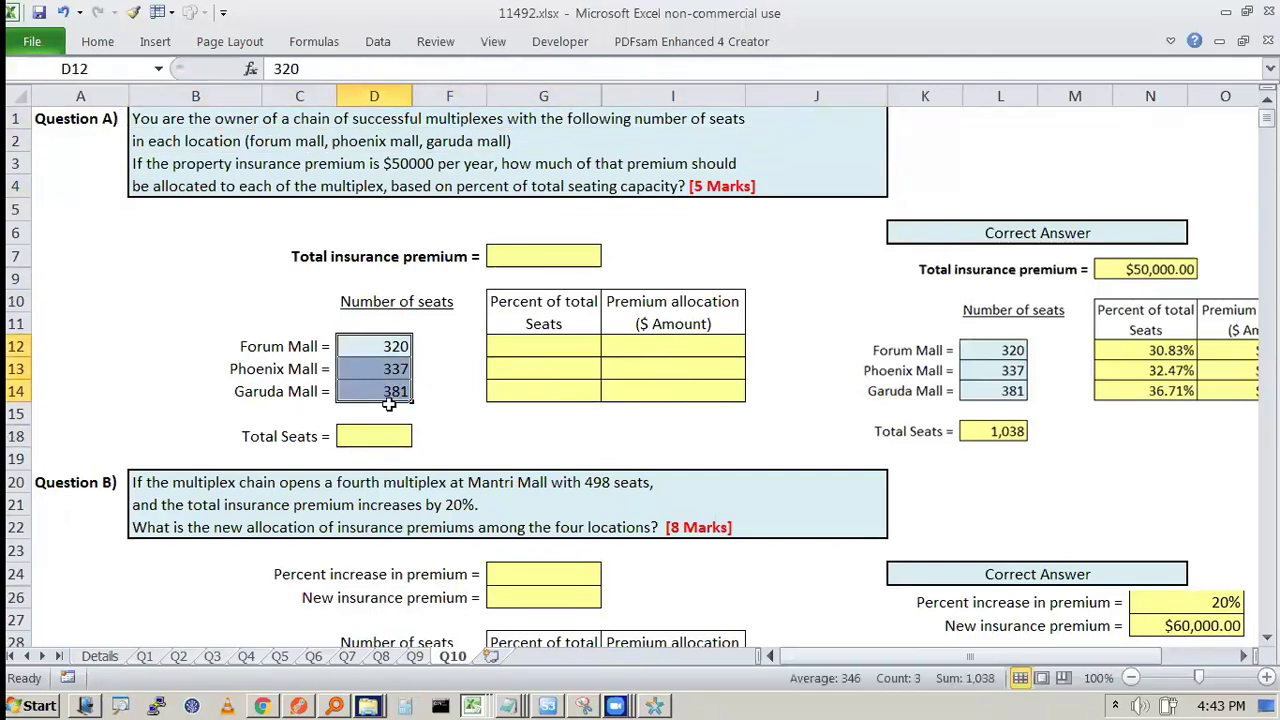
pyautogui.click(545, 330)
pyautogui.click(545, 350)
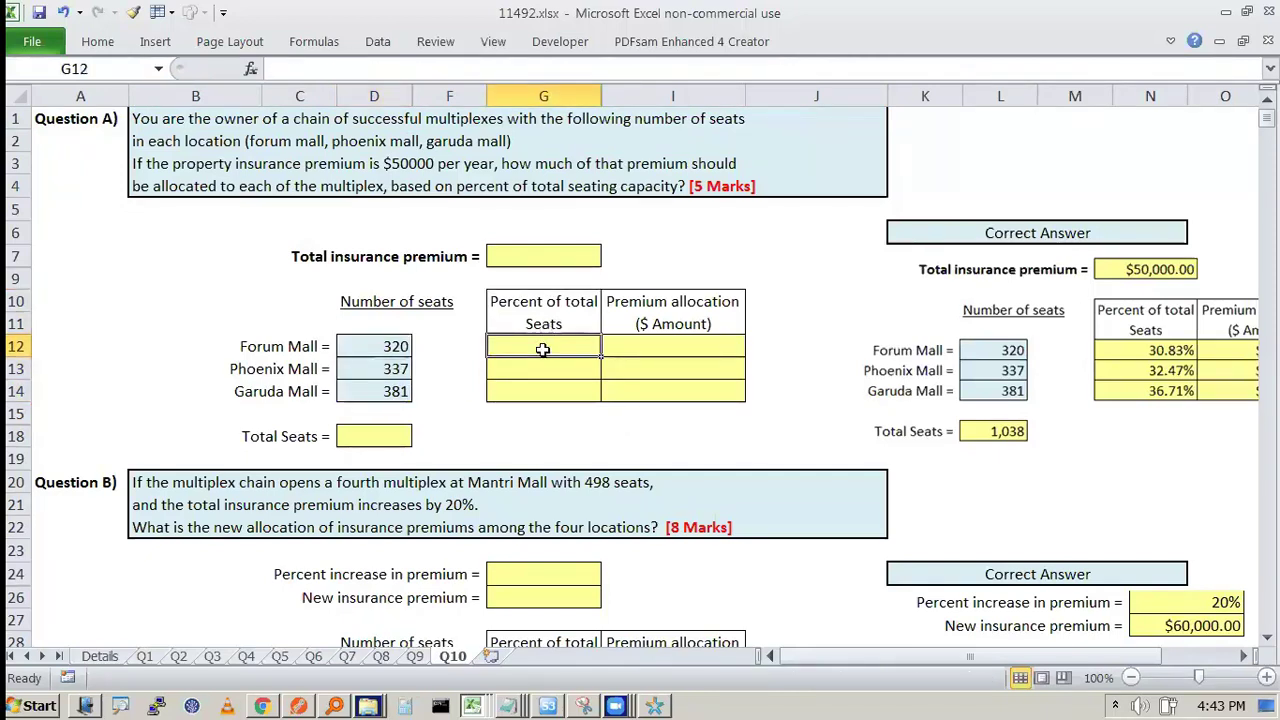
pyautogui.click(544, 263)
pyautogui.click(530, 348)
pyautogui.click(523, 396)
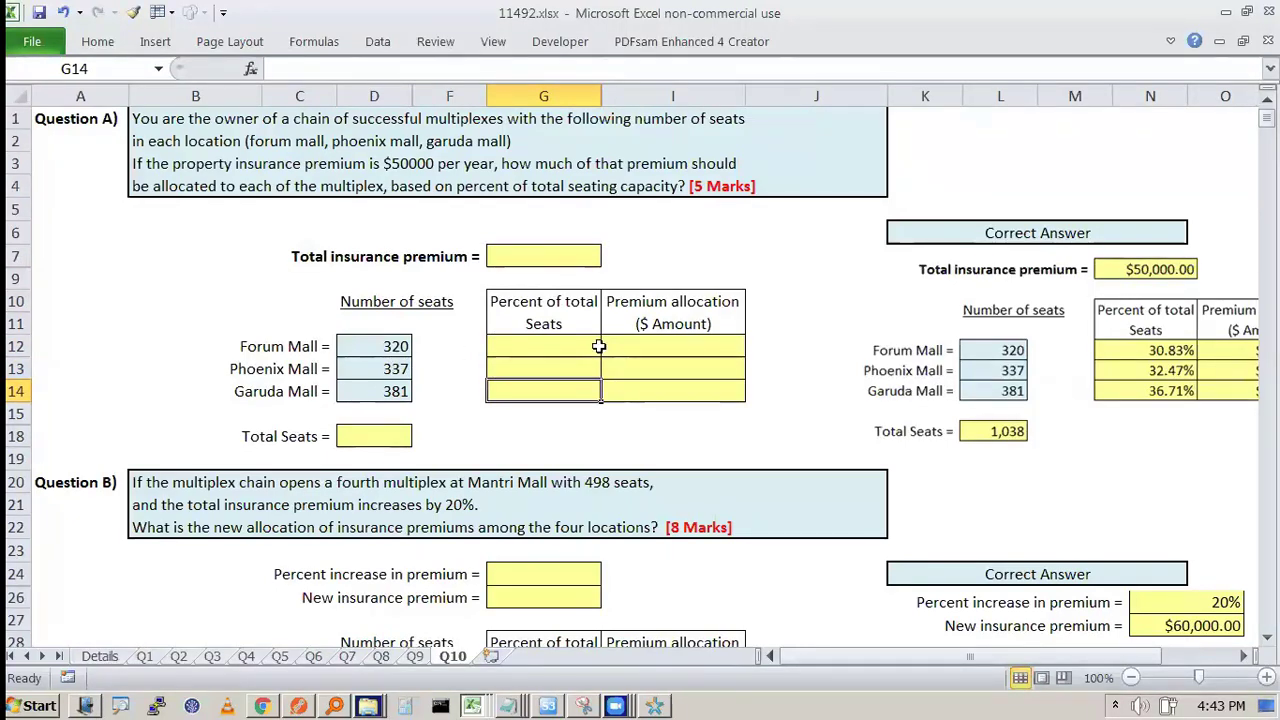
pyautogui.click(374, 434)
# Step: Examine Q10 Question B's statement and its answer cells for premium increase, percent of total seats and premium allocation
pyautogui.scroll(-1, 374, 422)
pyautogui.scroll(-2, 374, 422)
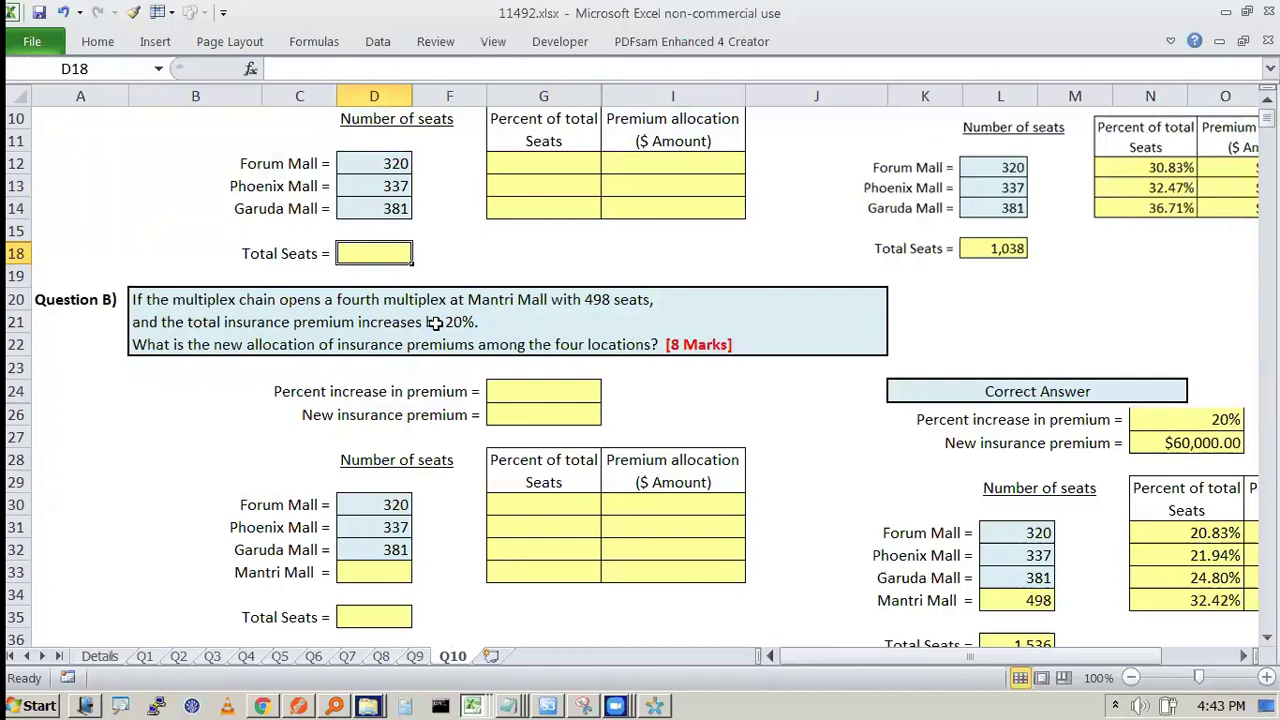
pyautogui.scroll(-1, 495, 423)
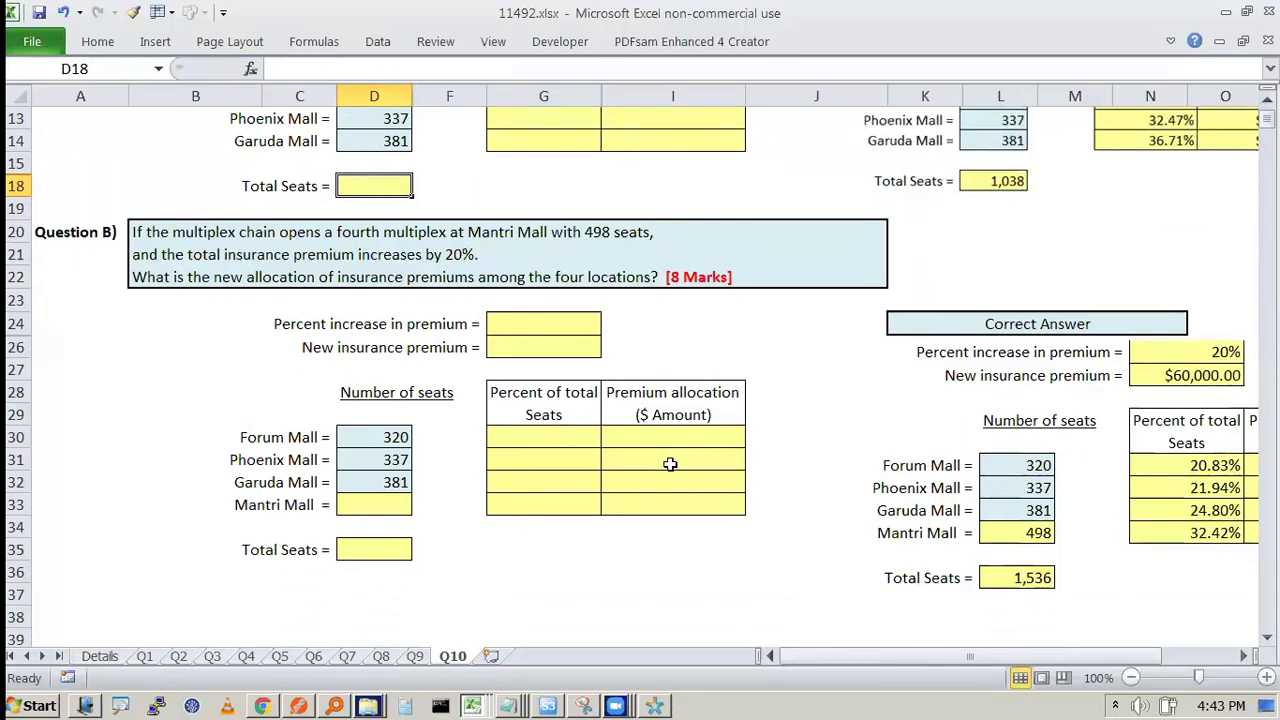
pyautogui.scroll(4, 660, 462)
pyautogui.click(764, 164)
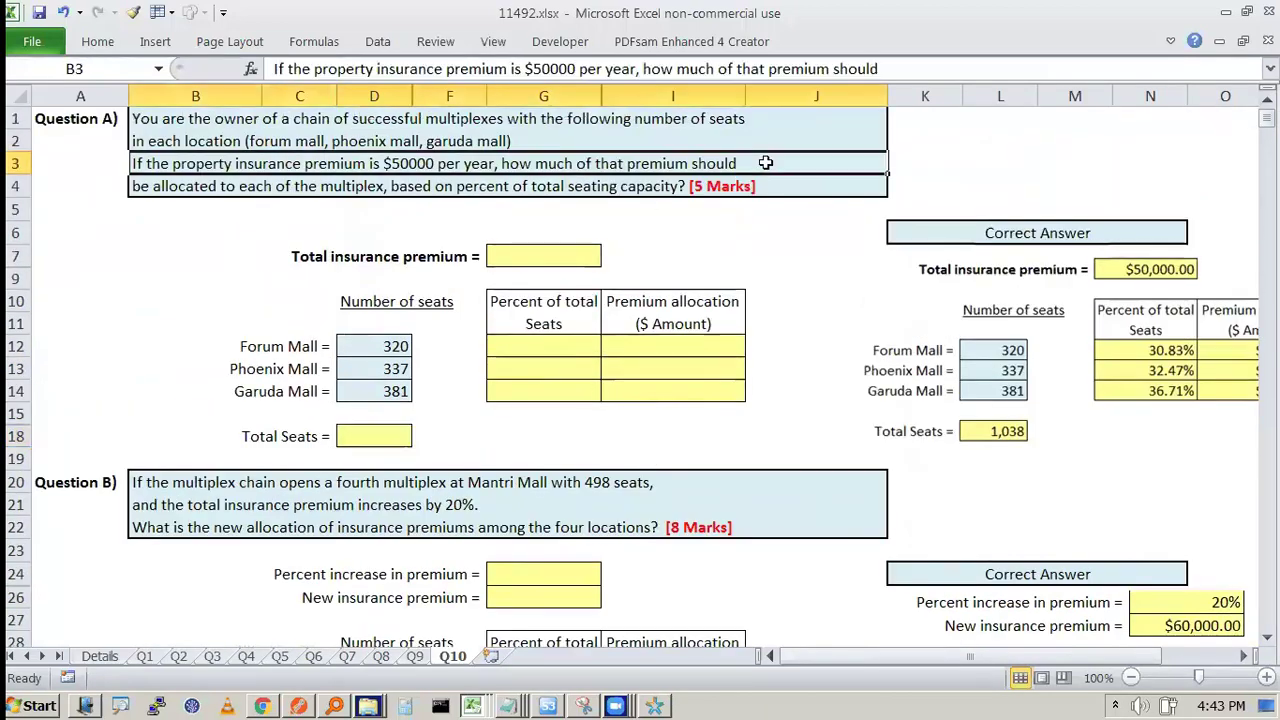
# Step: Open the Details sheet and review the Max Marks listed for each question
pyautogui.click(100, 656)
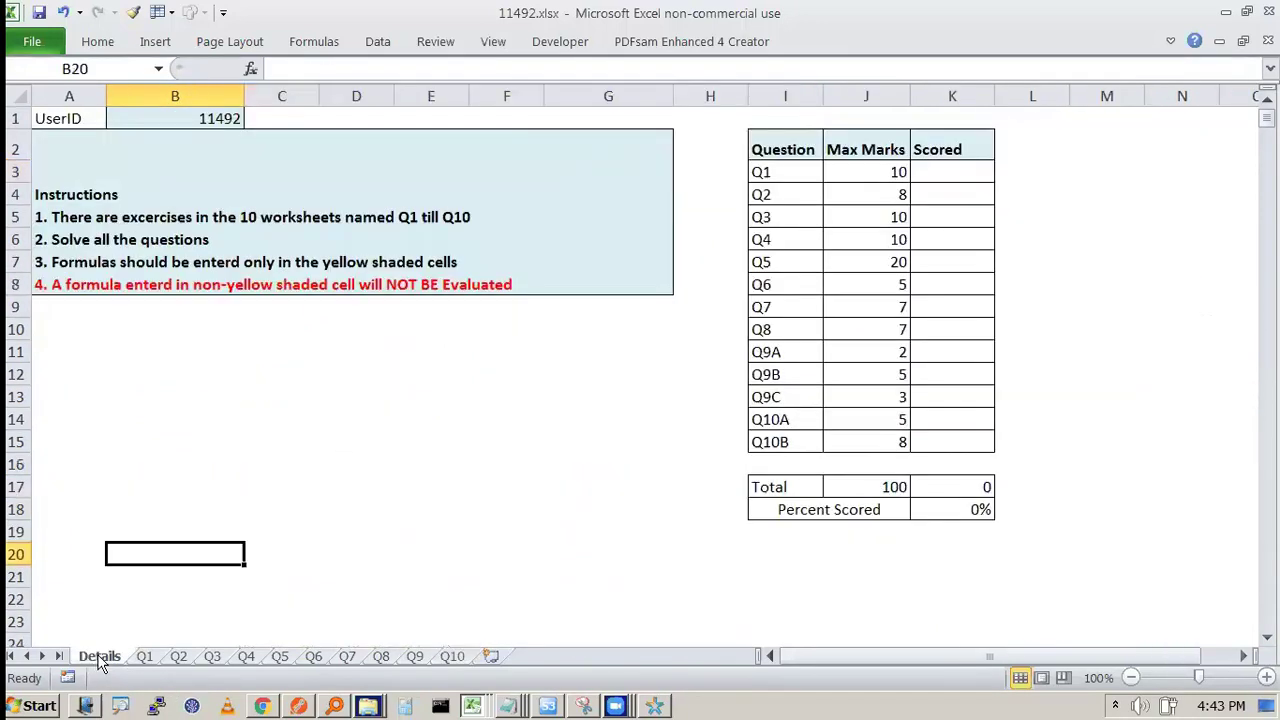
pyautogui.moveTo(801, 180); pyautogui.dragTo(904, 442)
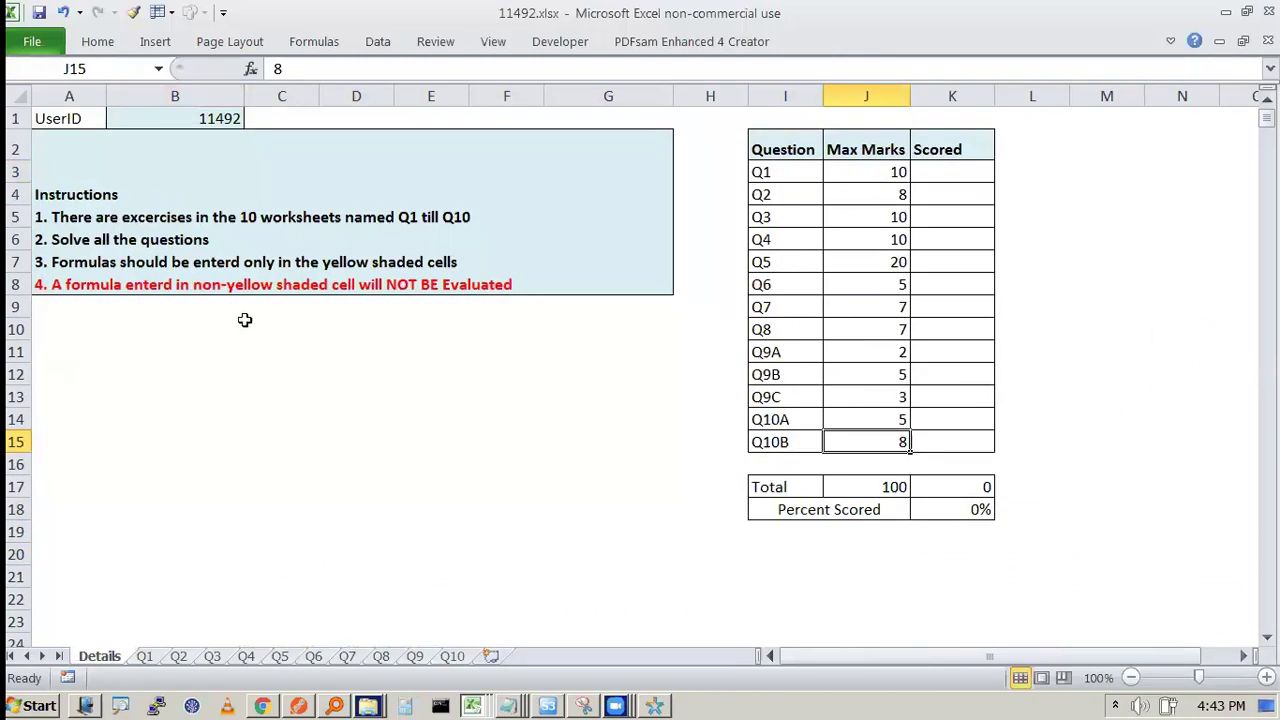
# Step: Try to edit the protected Instructions block and the UserID cell B1 on the Details sheet
pyautogui.doubleClick(116, 242)
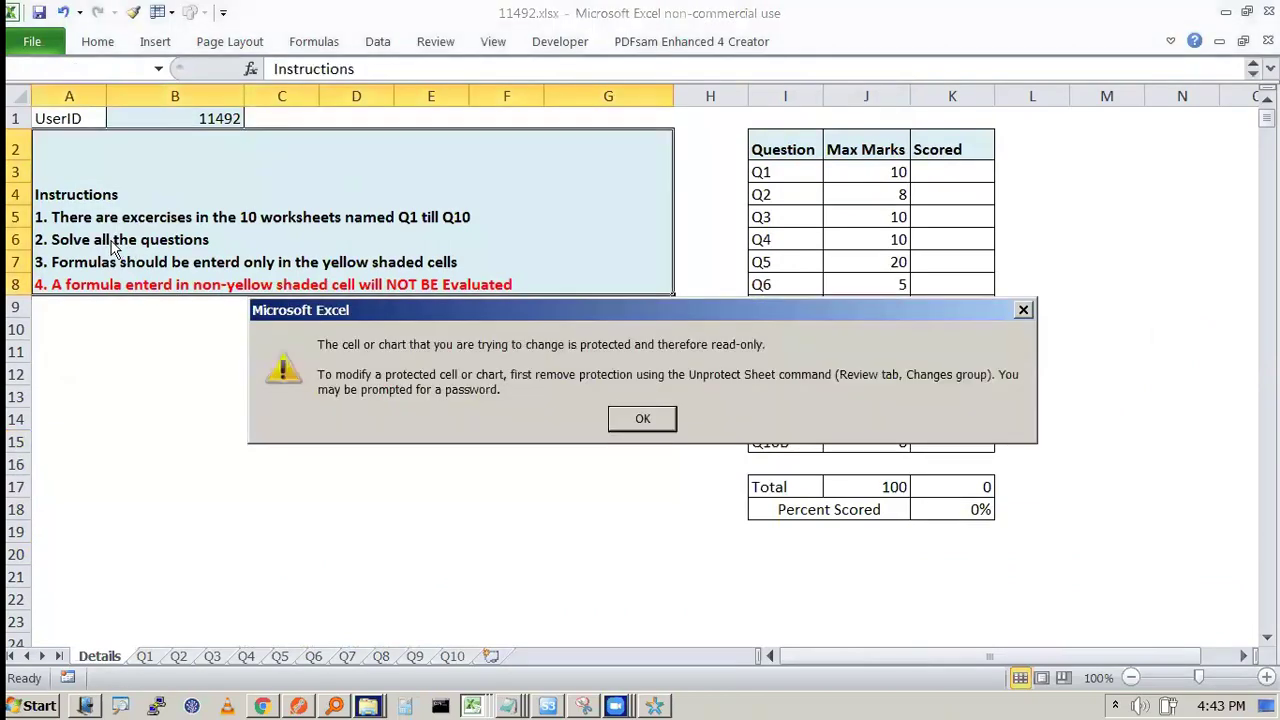
pyautogui.click(630, 414)
pyautogui.doubleClick(286, 229)
pyautogui.click(645, 421)
pyautogui.click(165, 119)
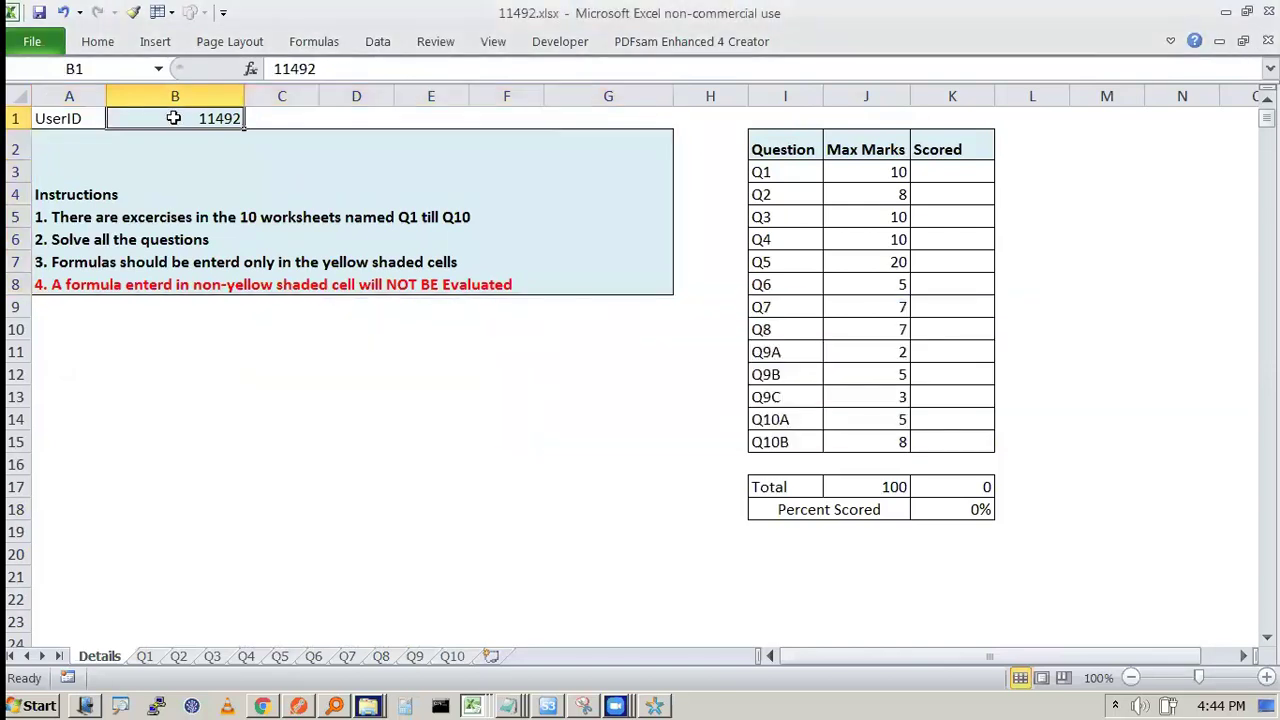
pyautogui.doubleClick(188, 115)
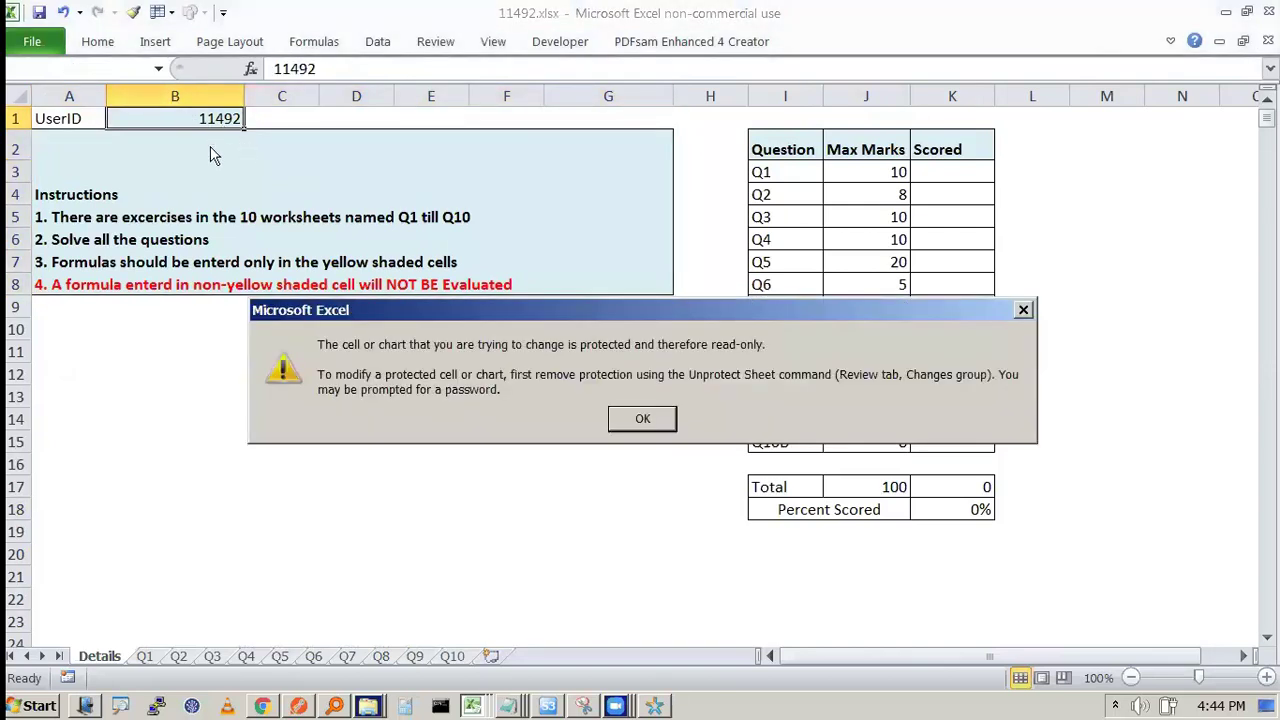
pyautogui.press('Return')
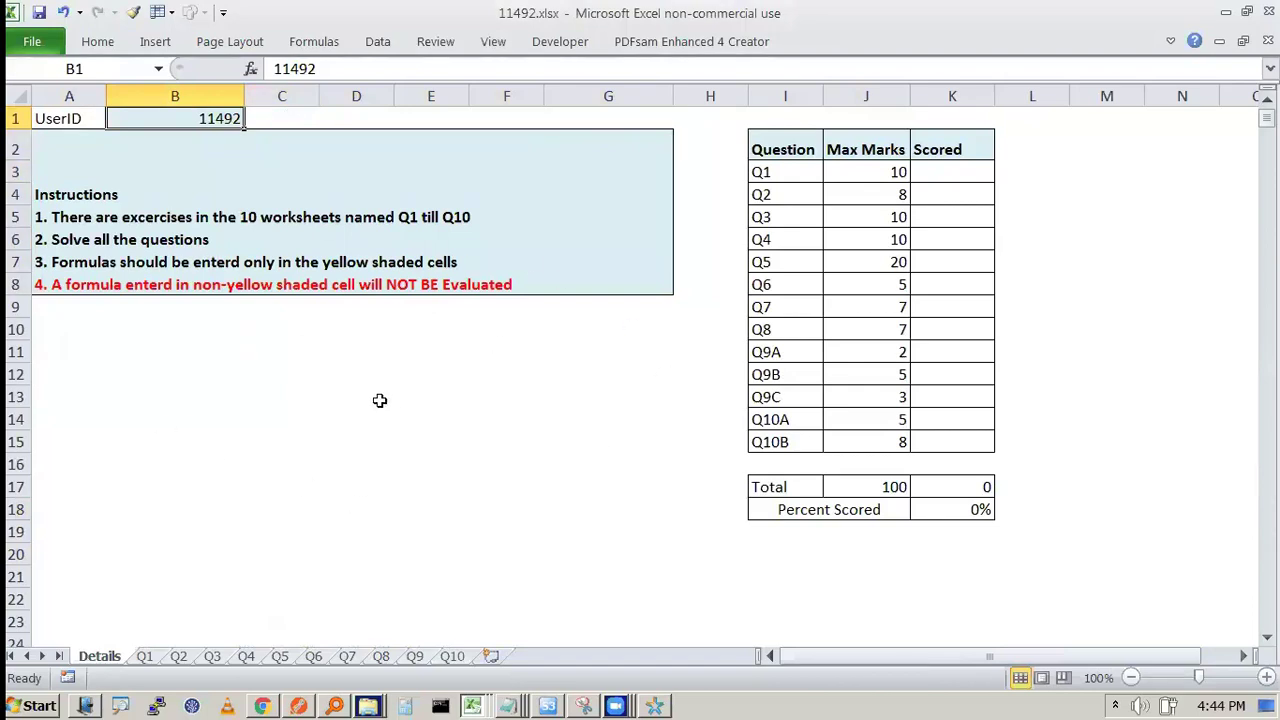
# Step: Go through the question sheets Q1 to Q4 in order, viewing each one
pyautogui.click(145, 656)
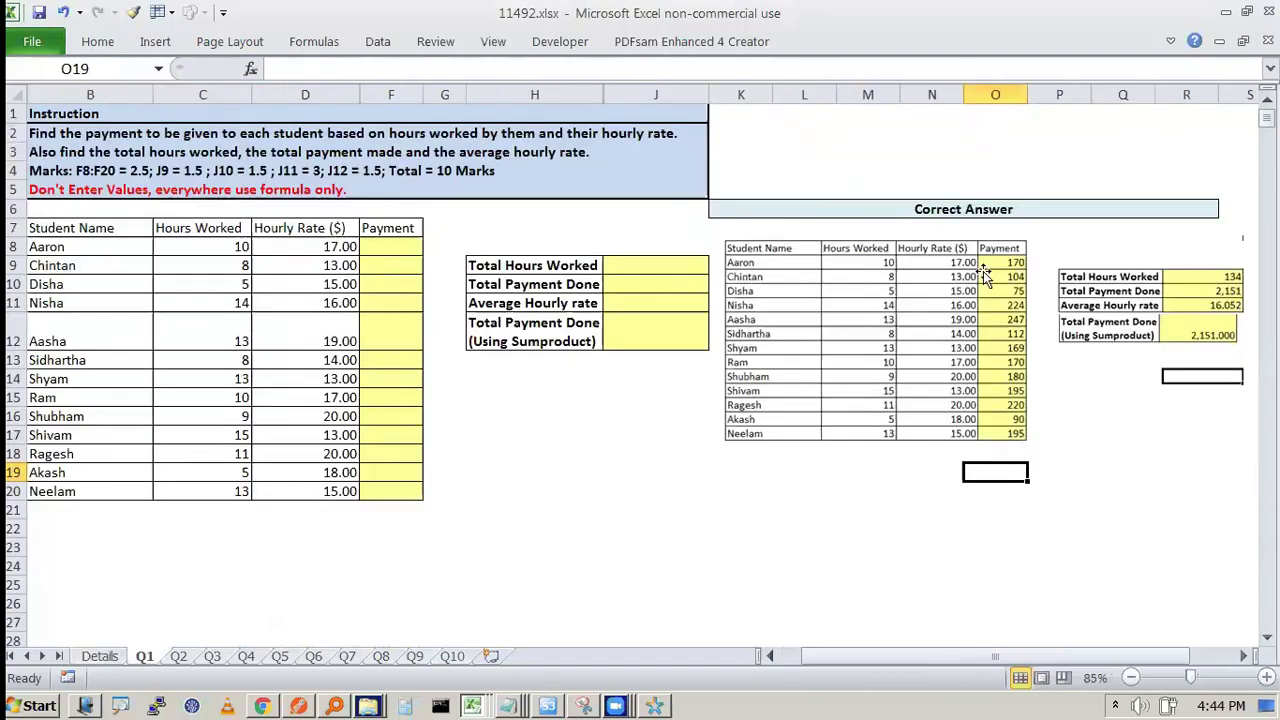
pyautogui.click(178, 656)
pyautogui.click(212, 656)
pyautogui.click(246, 656)
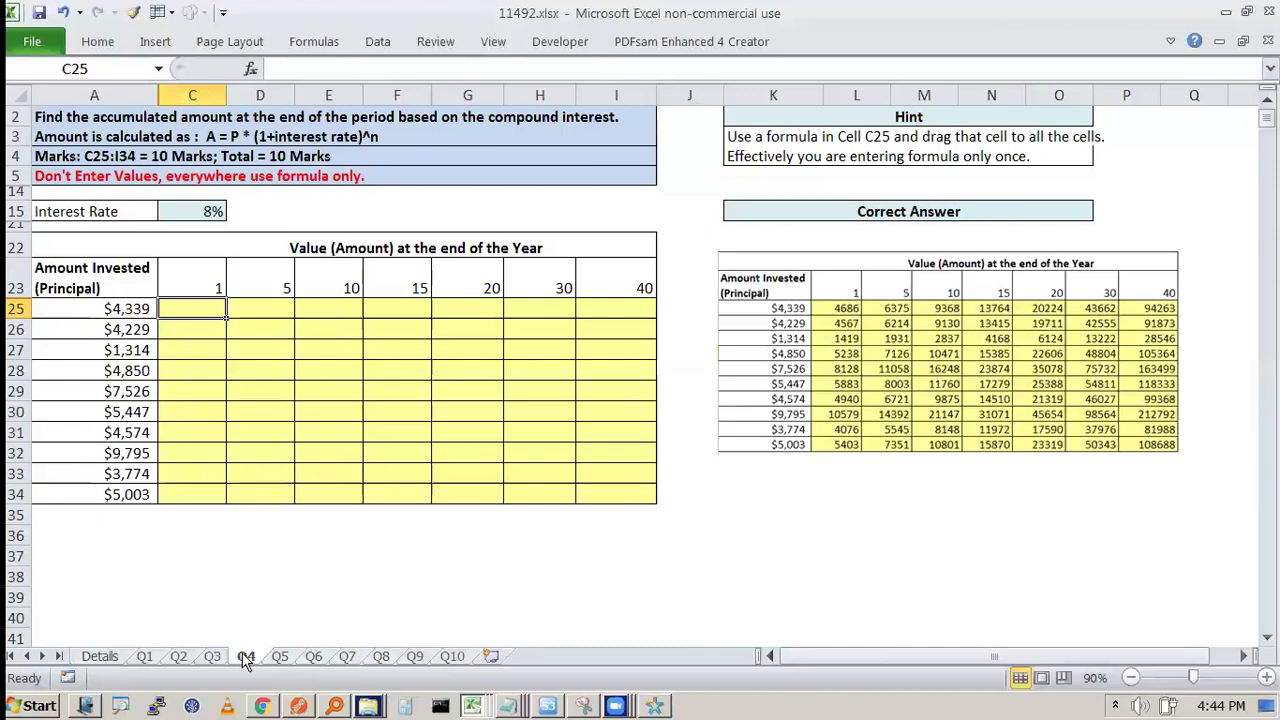
# Step: Move the Q4 sheet ahead of Q2 and return it to its place between Q3 and Q5
pyautogui.moveTo(243, 656); pyautogui.dragTo(200, 656)
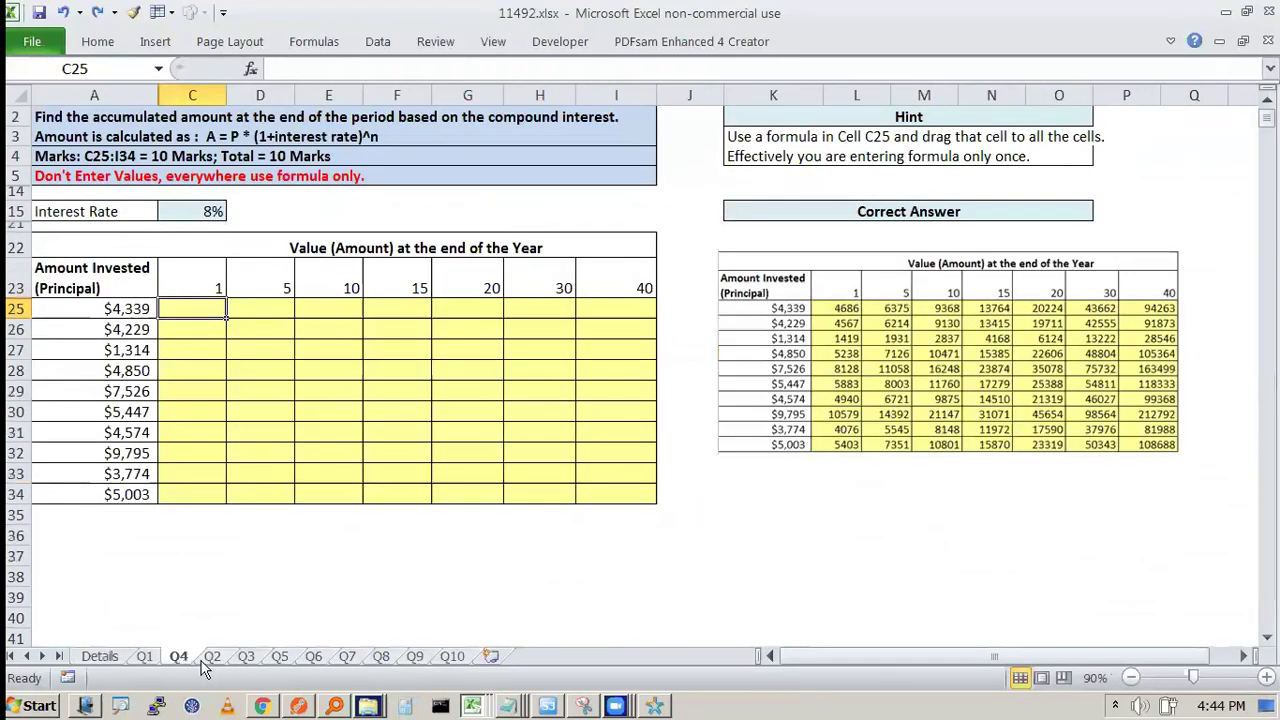
pyautogui.moveTo(183, 657); pyautogui.dragTo(270, 660)
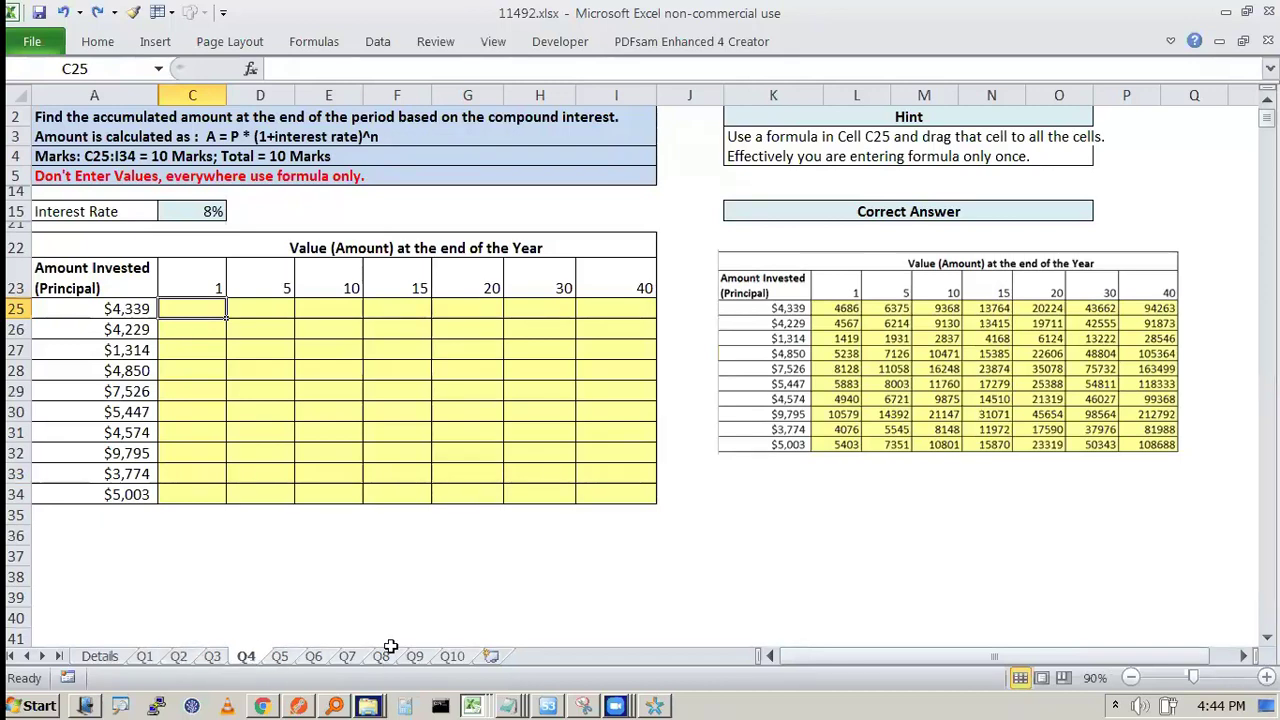
pyautogui.click(383, 588)
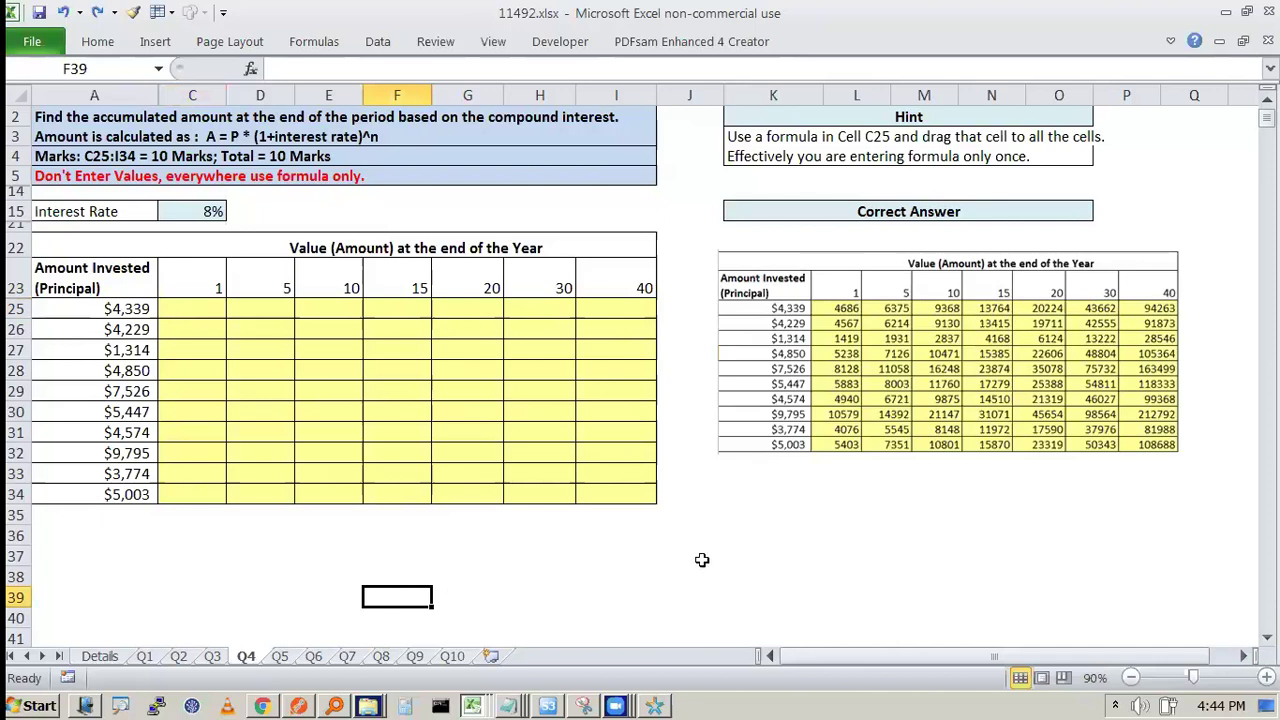
# Step: Switch to Chrome and bring up Knowledge Varsity's Ongoing Programs page
pyautogui.hotkey('alt', 'Tab')
pyautogui.hotkey('alt', 'Tab')
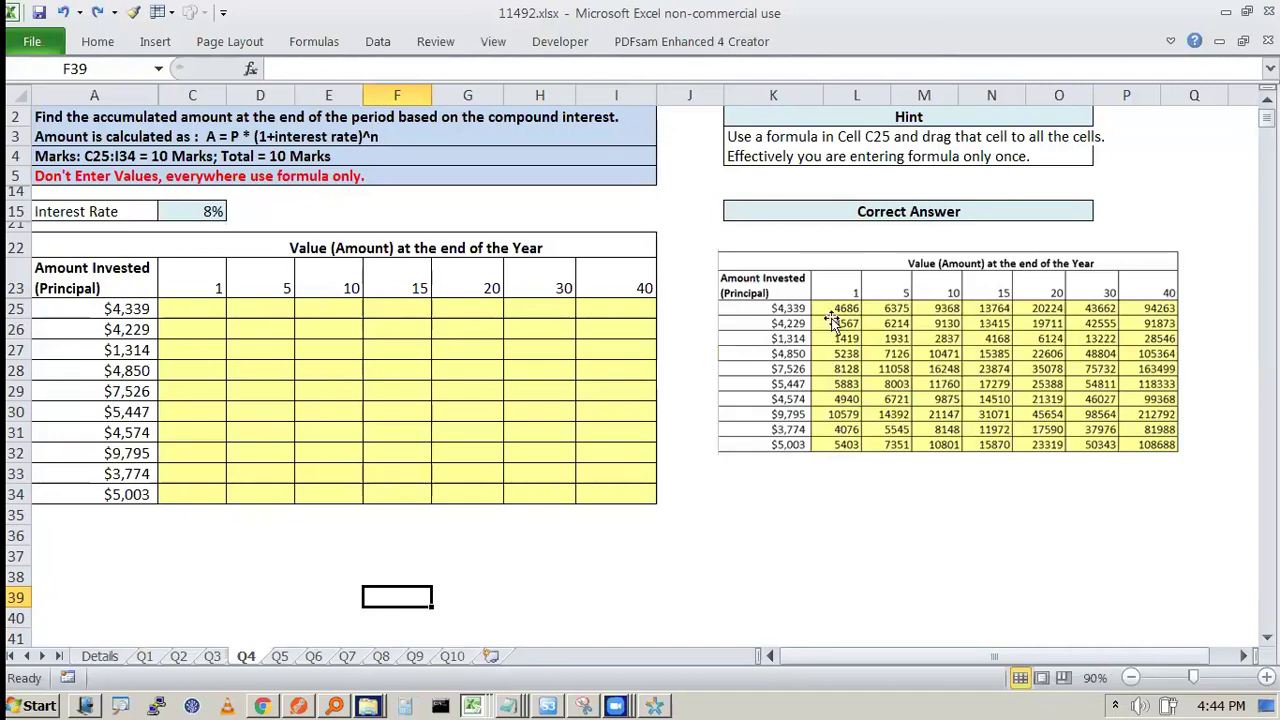
pyautogui.click(803, 497)
pyautogui.hotkey('alt', 'Tab')
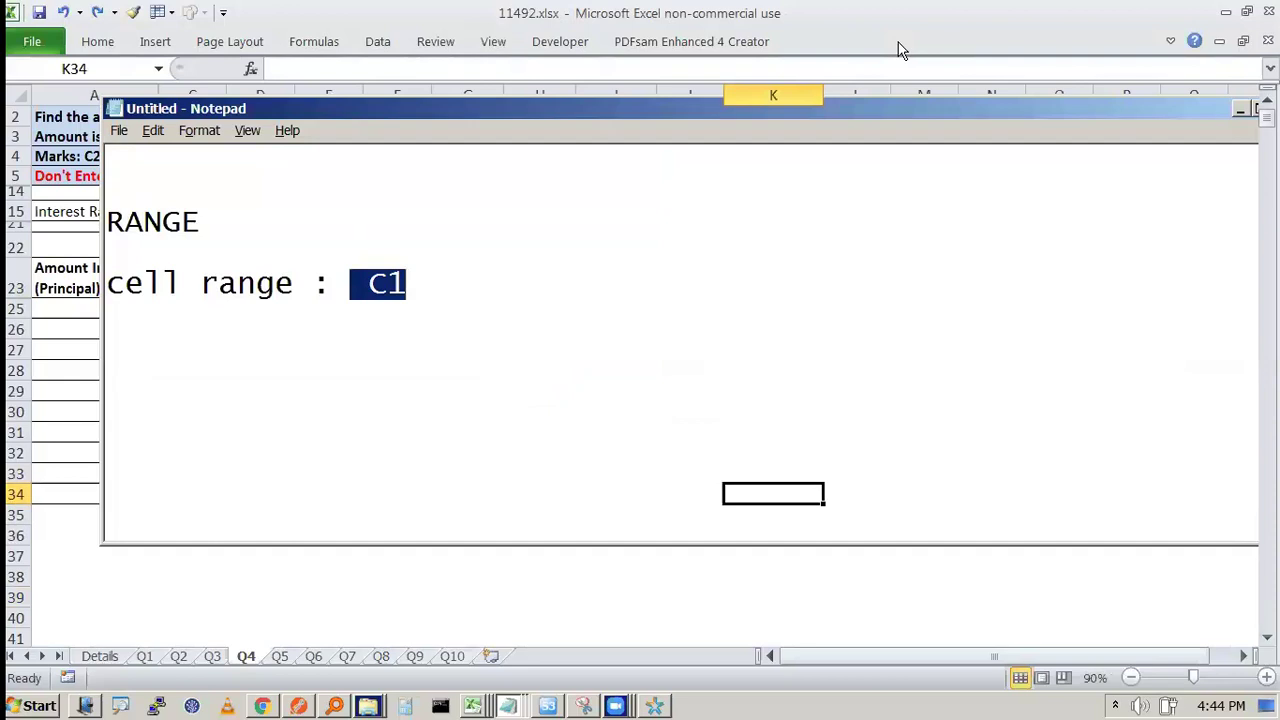
pyautogui.hotkey('alt', 'Tab')
pyautogui.hotkey('alt', 'Tab')
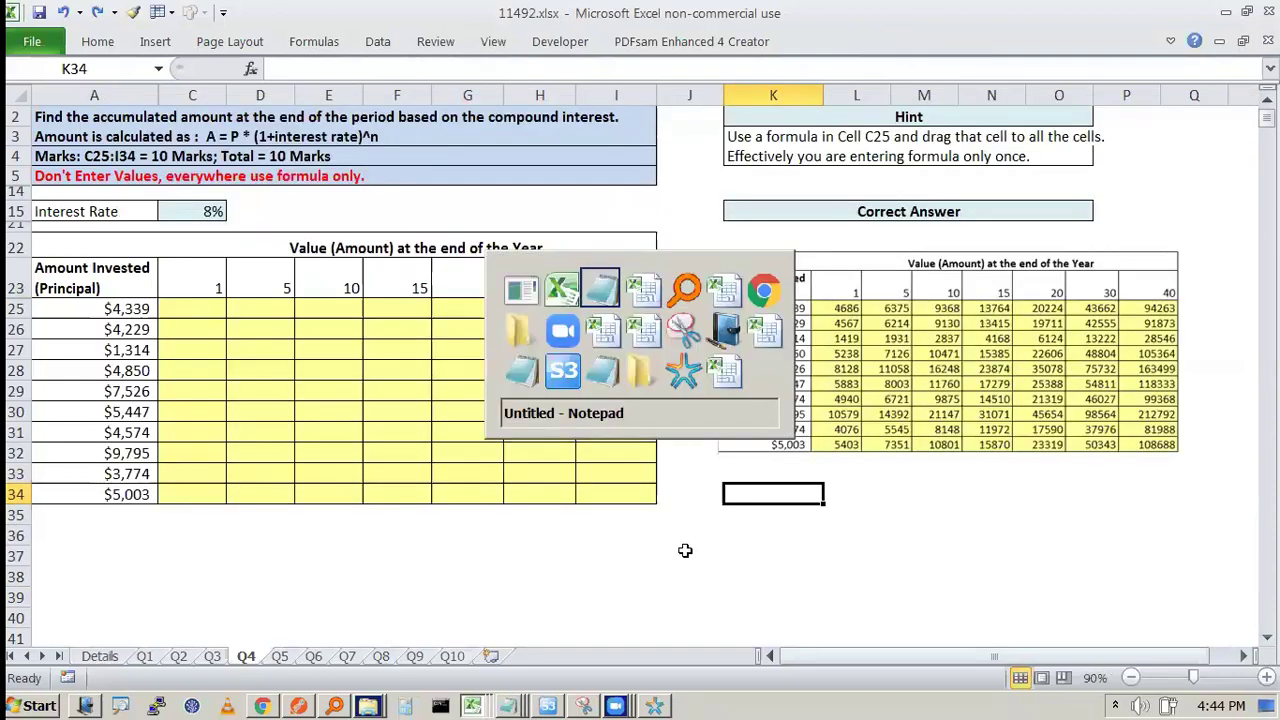
pyautogui.hotkey('alt', 'Tab')
pyautogui.hotkey('alt', 'Tab')
pyautogui.hotkey('alt', 'Tab')
pyautogui.hotkey('alt', 'Tab')
pyautogui.click(482, 25)
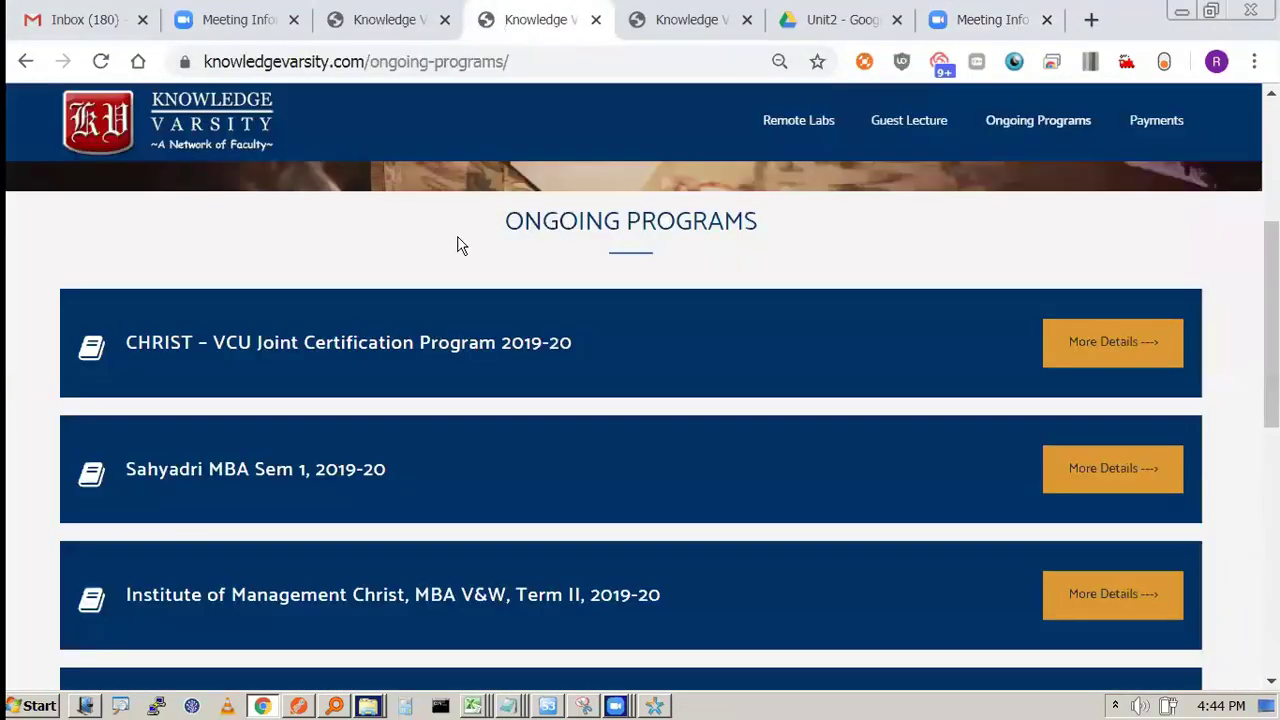
pyautogui.scroll(5, 457, 245)
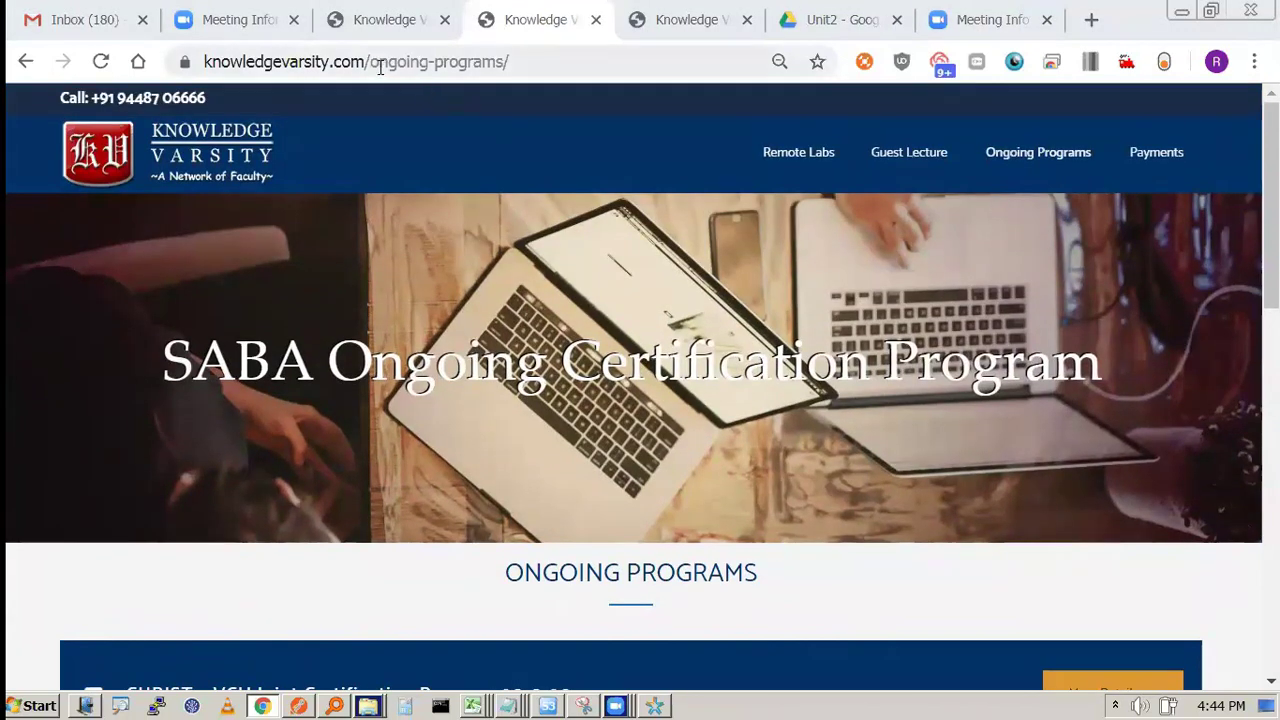
# Step: Load the knowledgevarsity.com home page and go to its Ongoing Programs page
pyautogui.click(362, 61)
pyautogui.click(371, 61)
pyautogui.moveTo(458, 61); pyautogui.dragTo(646, 74)
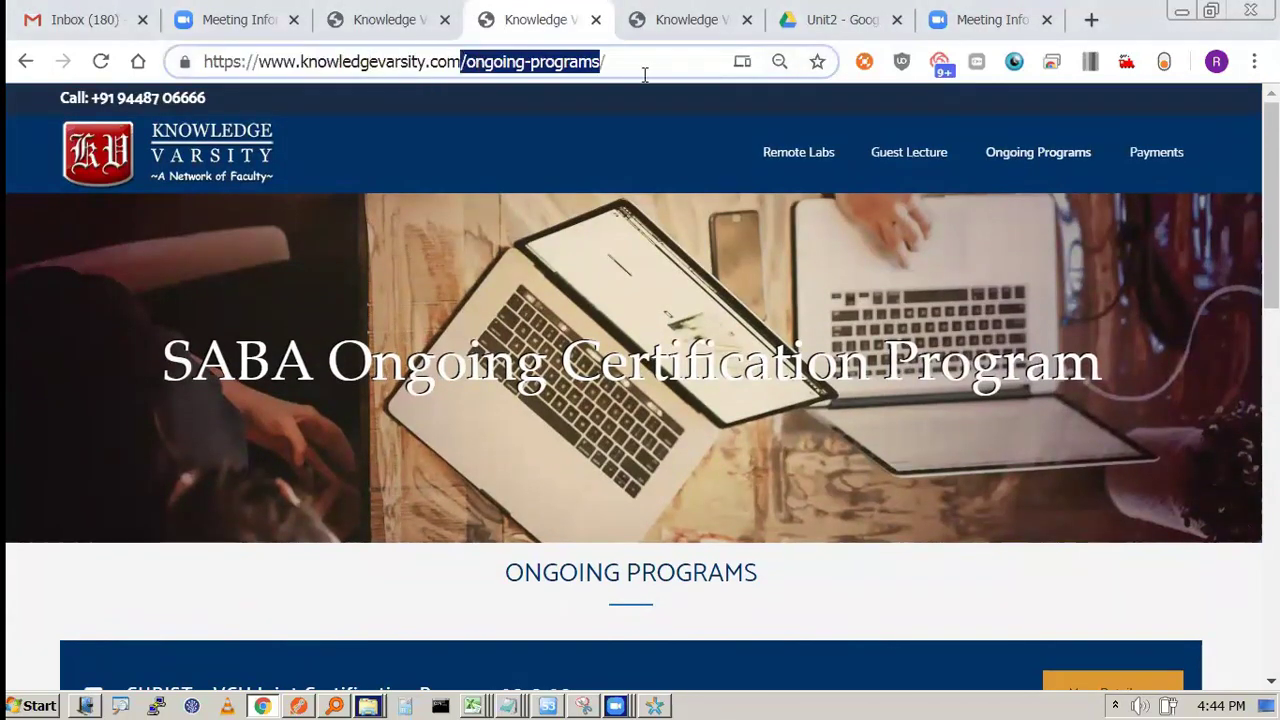
pyautogui.press('BackSpace')
pyautogui.press('Return')
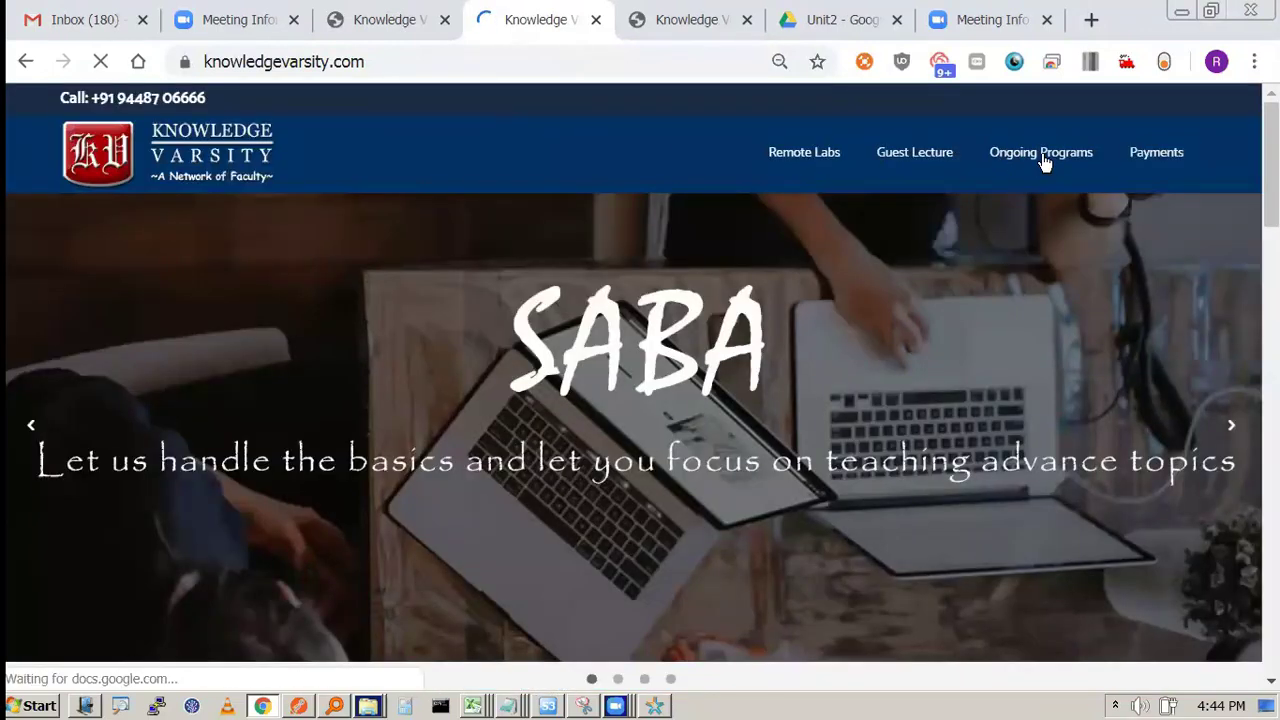
pyautogui.click(1043, 160)
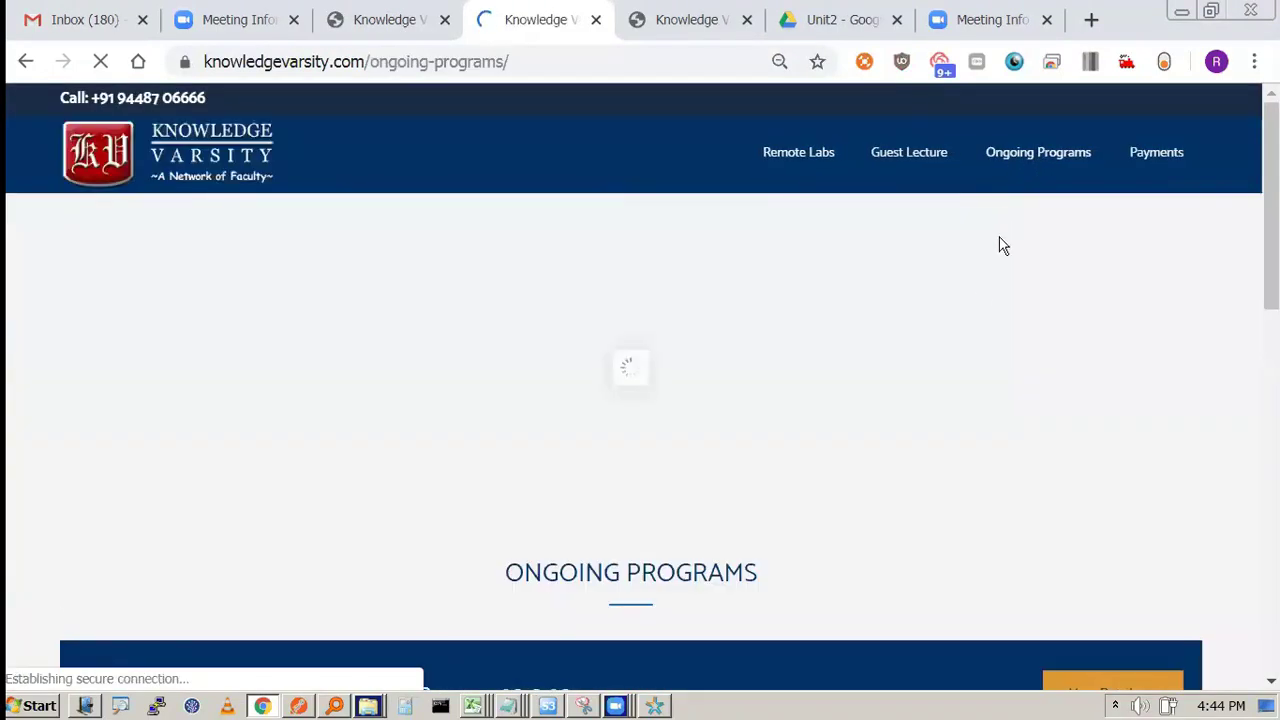
# Step: Open the details of the CHRIST – VCU Joint Certification Program 2019-20
pyautogui.scroll(-3, 965, 330)
pyautogui.moveTo(130, 460); pyautogui.dragTo(663, 478)
pyautogui.click(1100, 460)
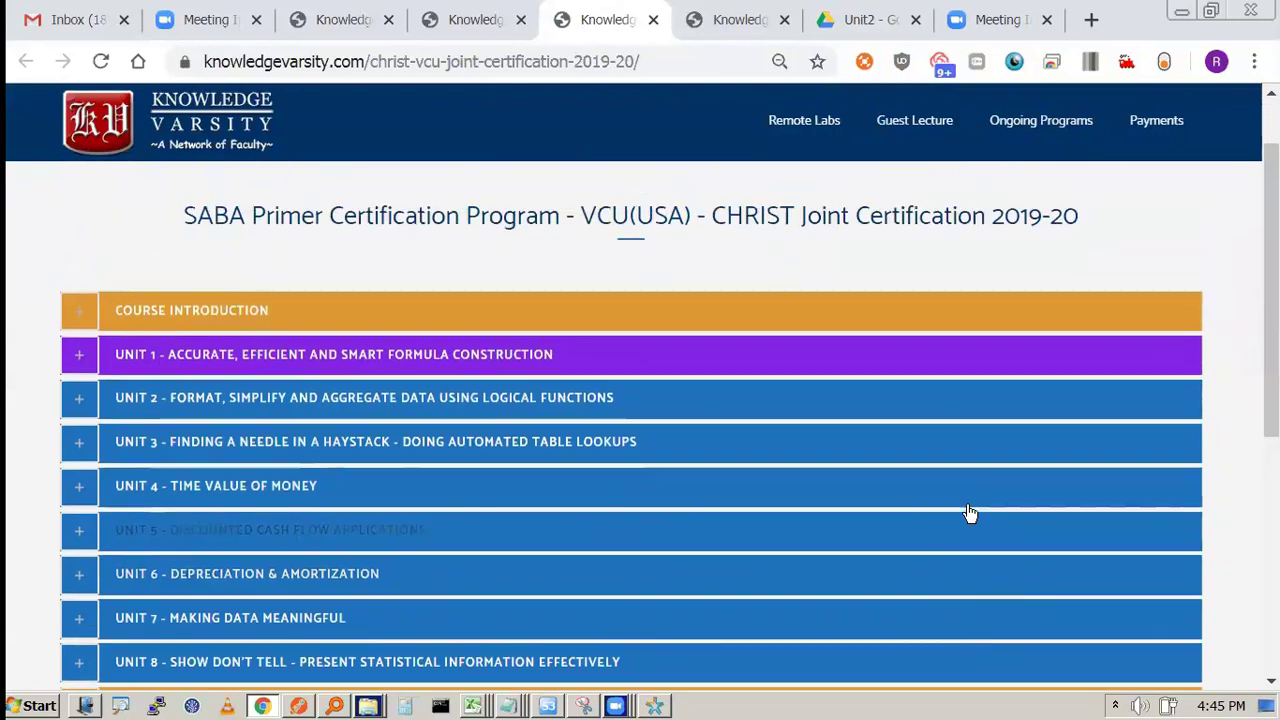
# Step: Expand Unit 1, review its webinar, video and assignment entries, and open the Concept Webinar recording link
pyautogui.click(343, 393)
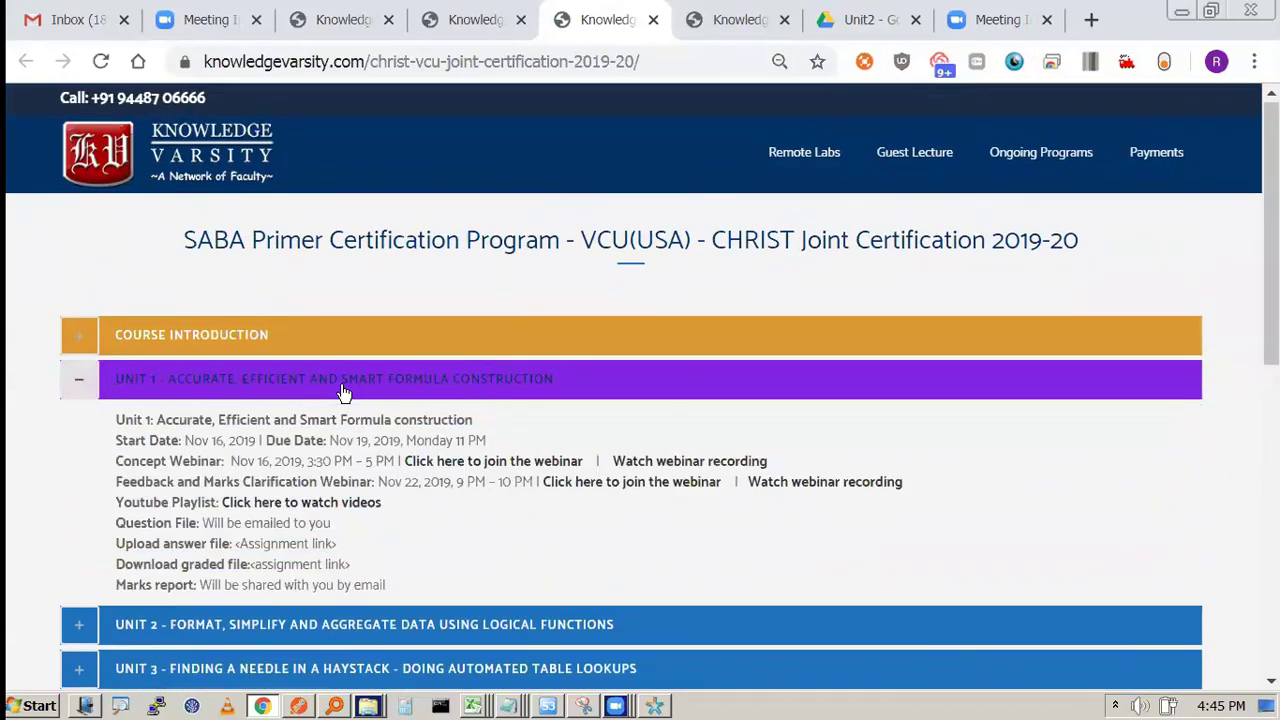
pyautogui.scroll(-1, 343, 393)
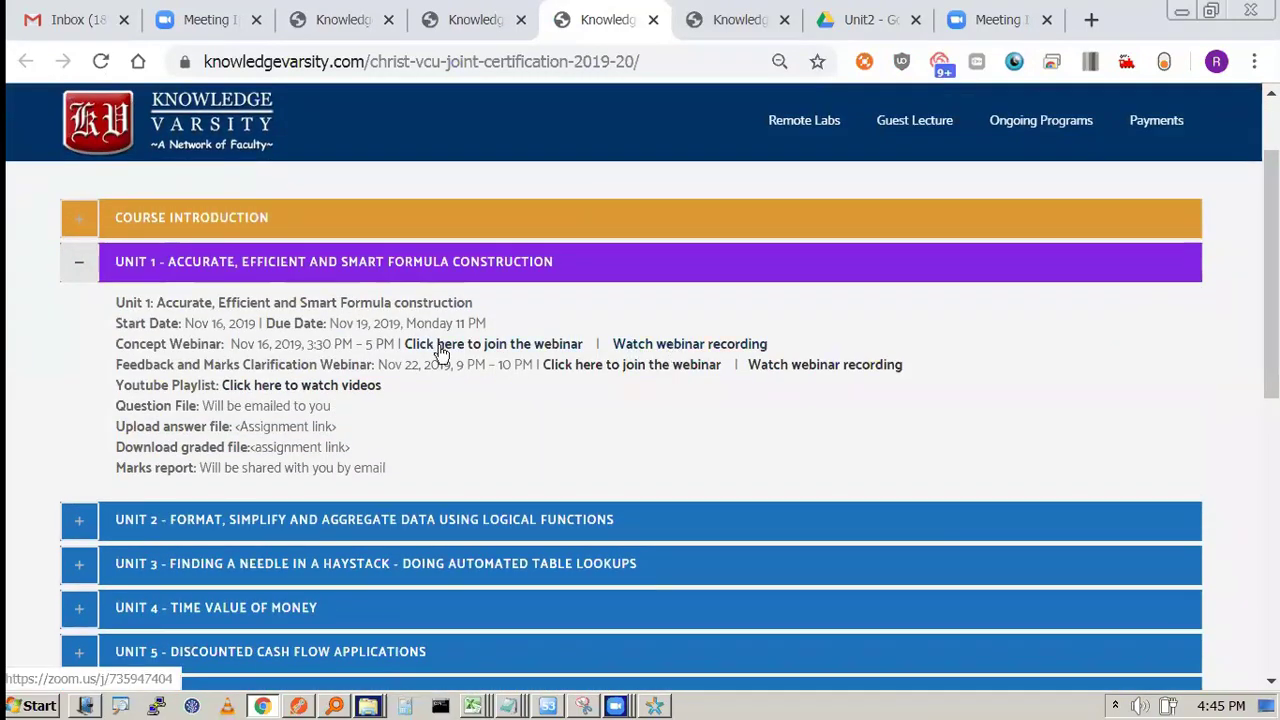
pyautogui.click(72, 263)
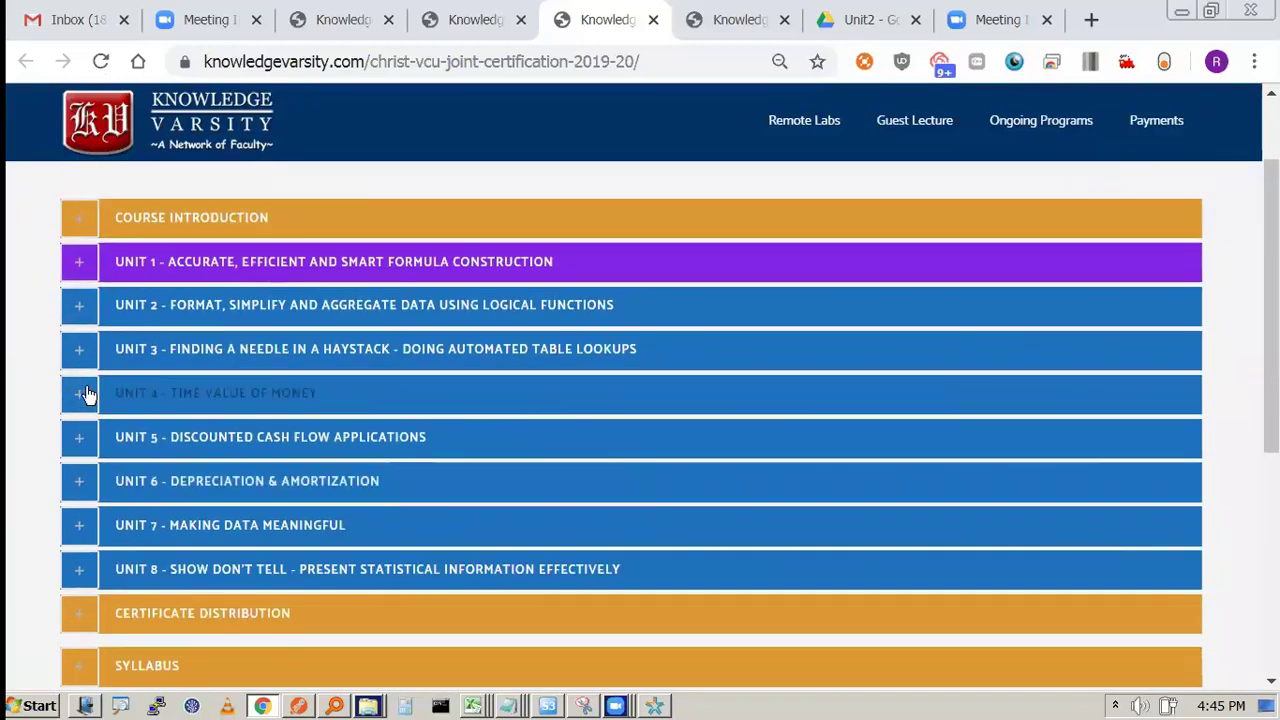
pyautogui.click(84, 262)
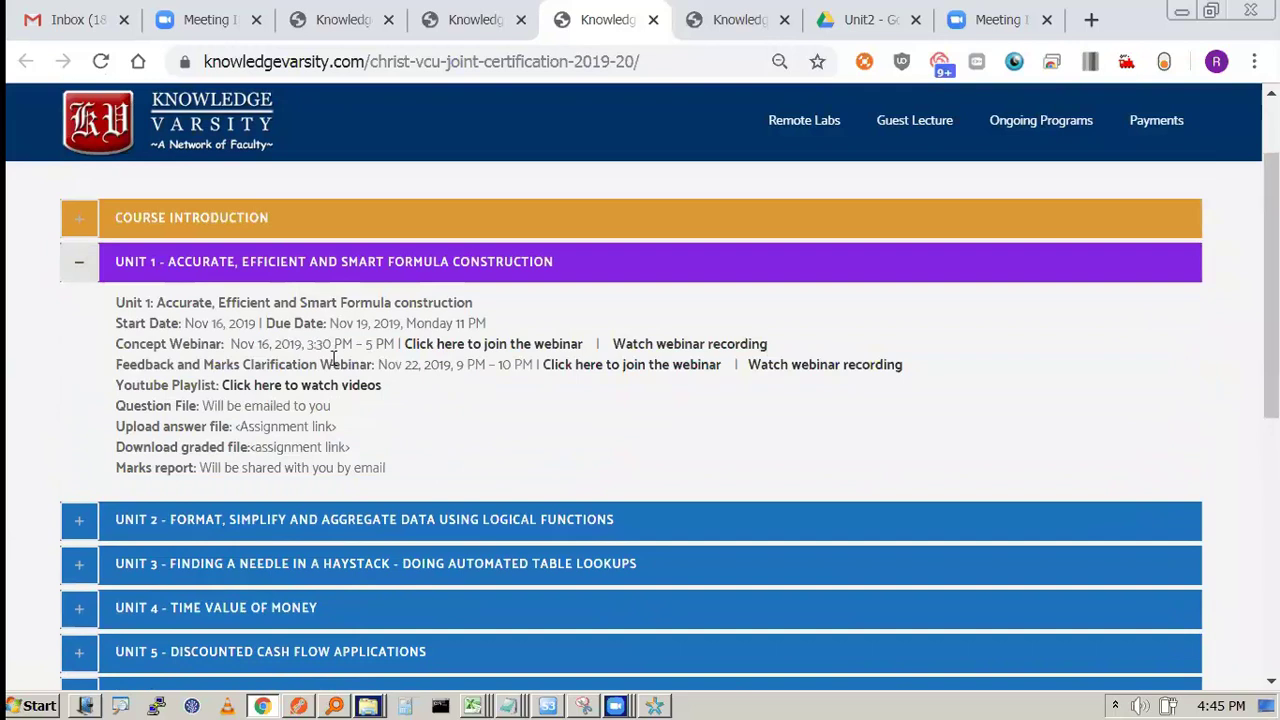
pyautogui.click(688, 347)
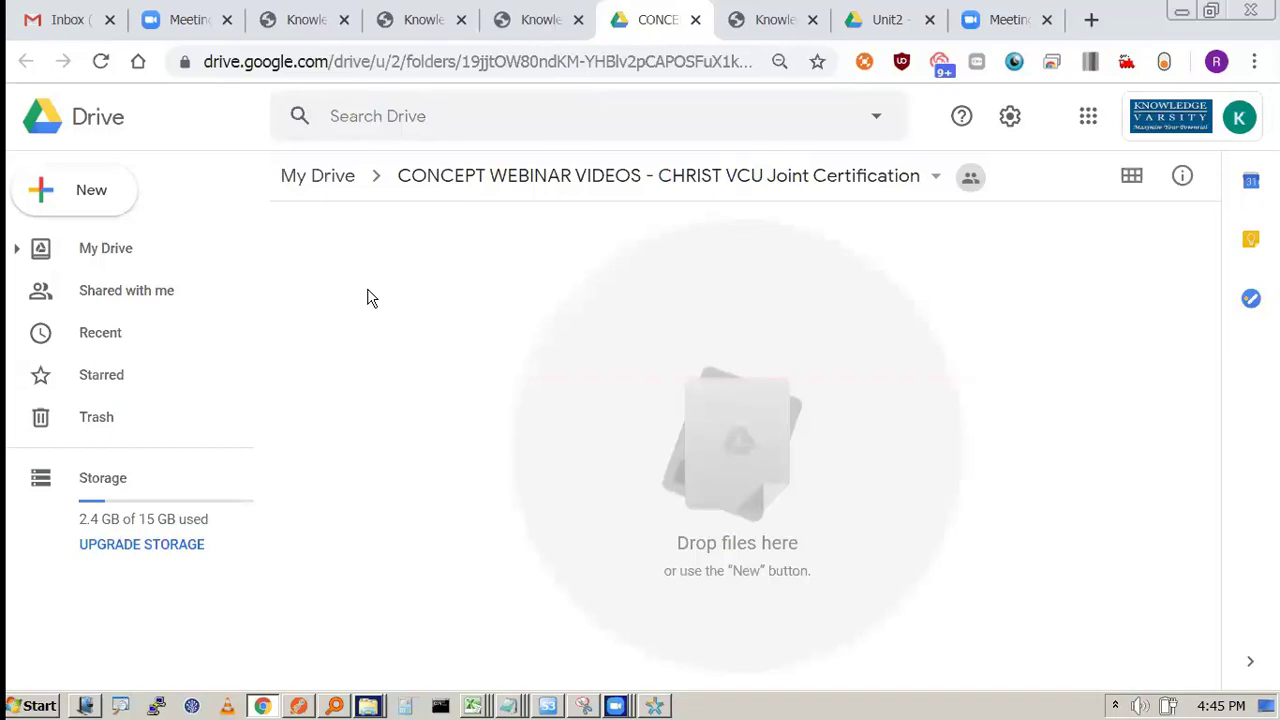
# Step: Bring up the demonstration.xlsx workbook in Excel, view its Sheet7, and minimize it to return to the Drive folder
pyautogui.rightClick(471, 706)
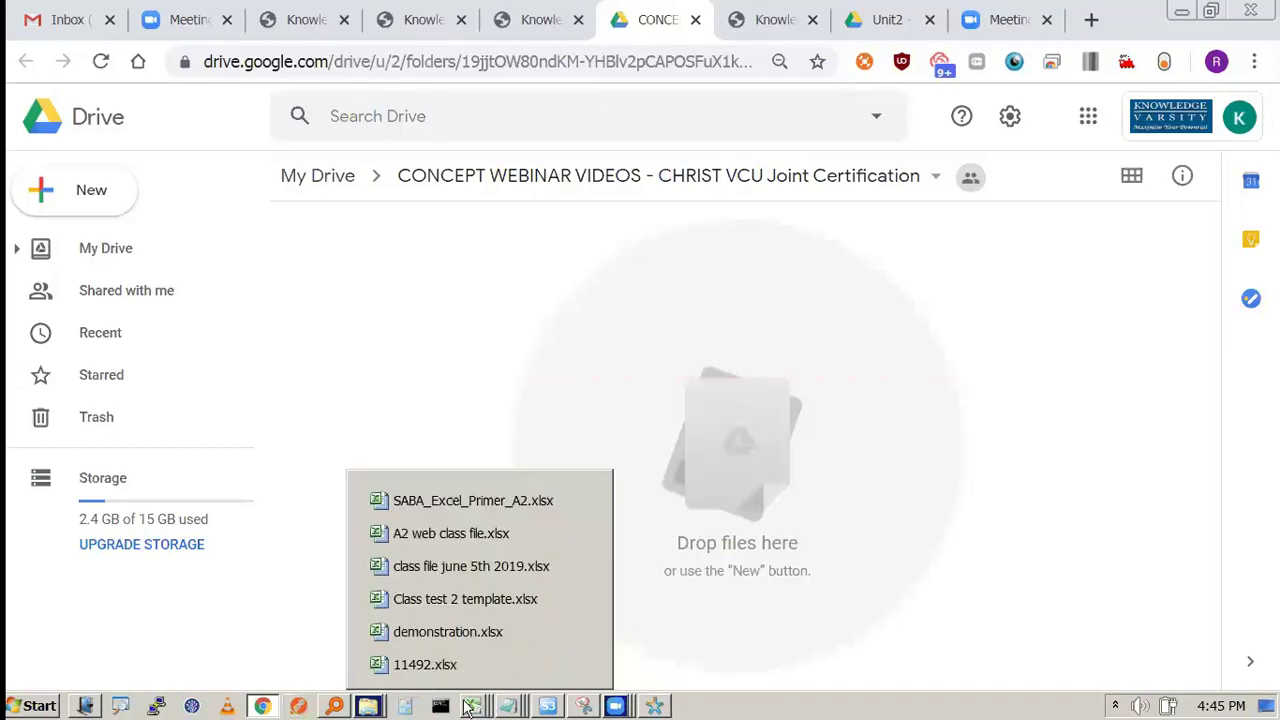
pyautogui.click(447, 631)
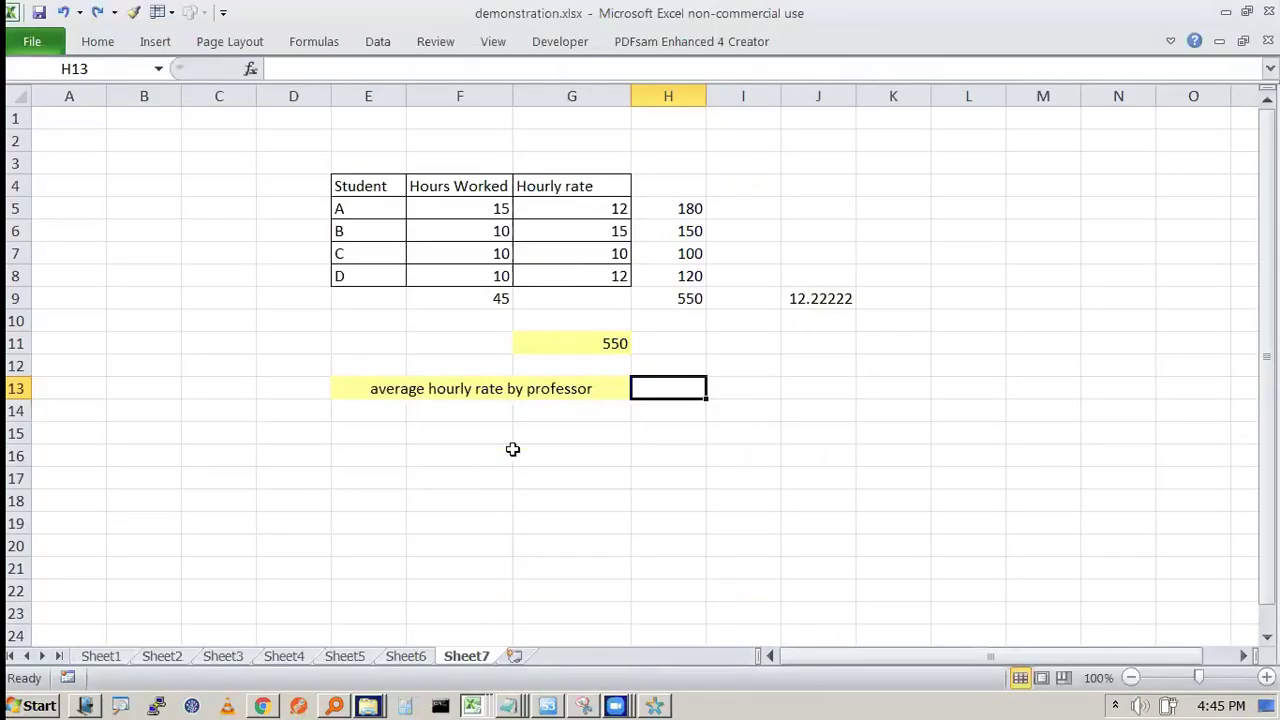
pyautogui.click(1225, 12)
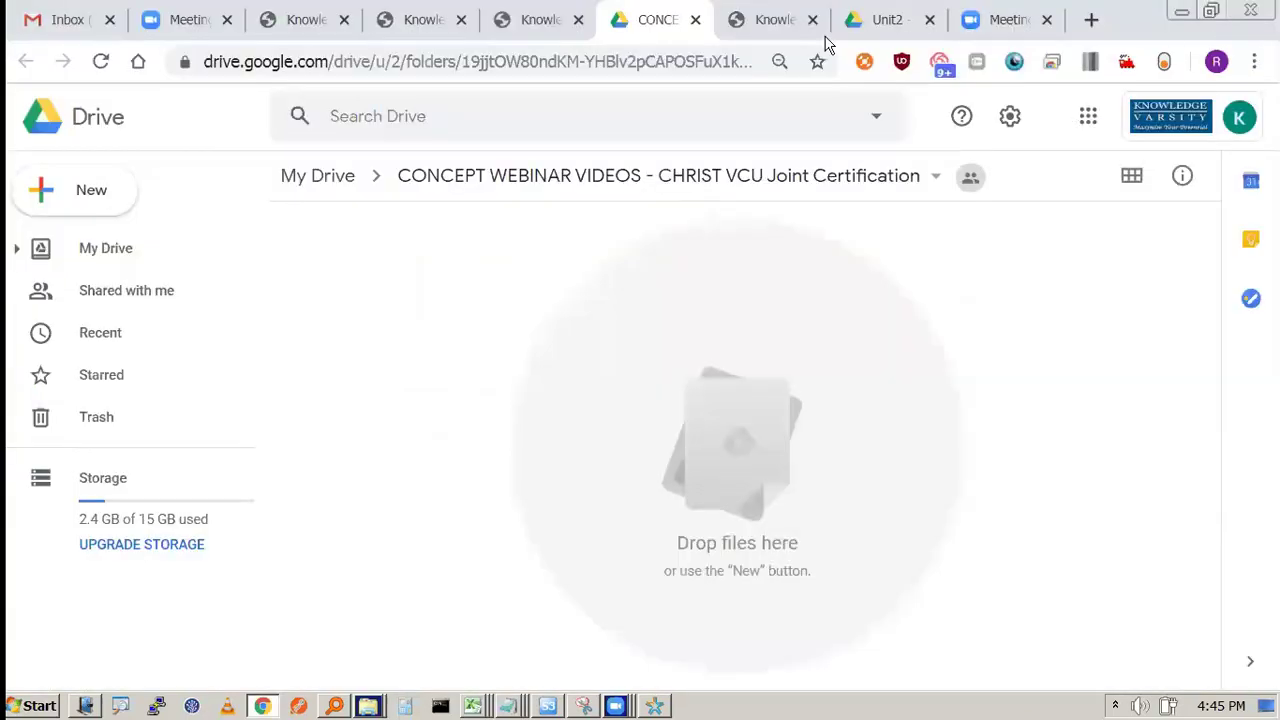